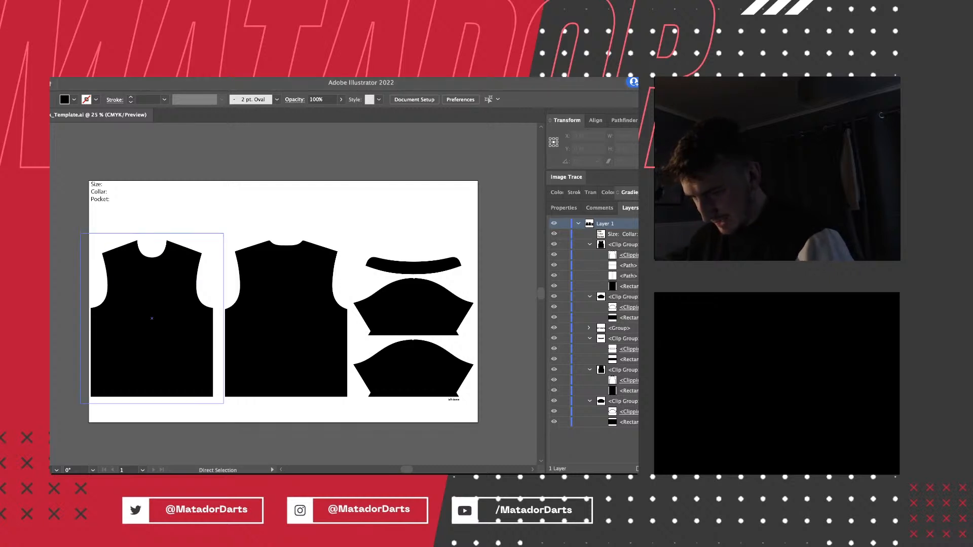
Select all artwork in the shirt template and change its fill from black to dark blue.
key("a")
key("ctrl+equal")
key("ctrl+minus")
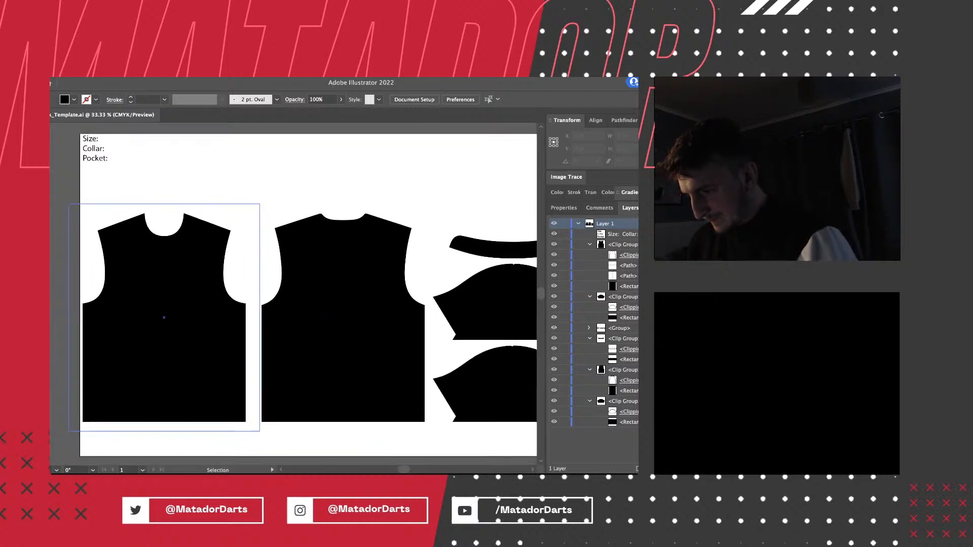
left_click(169, 324)
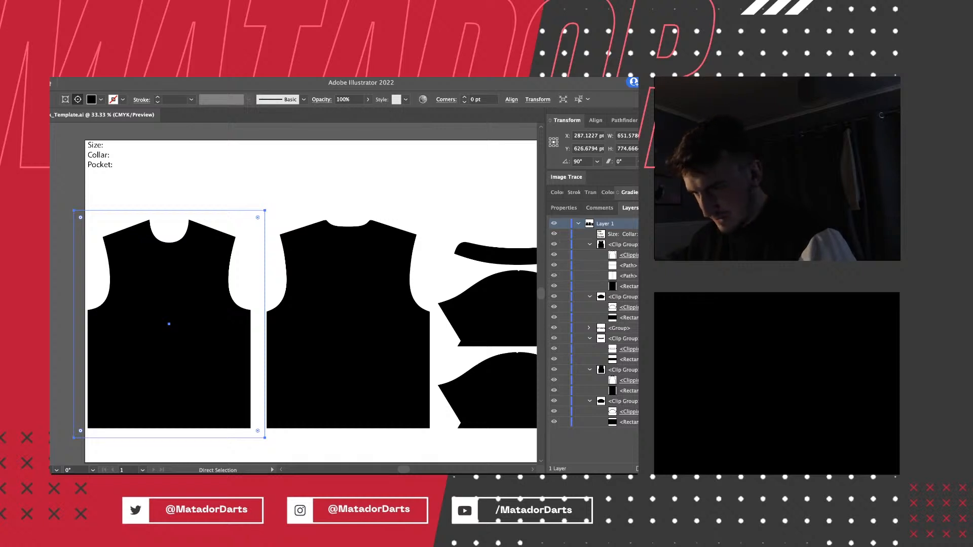
key("super+a")
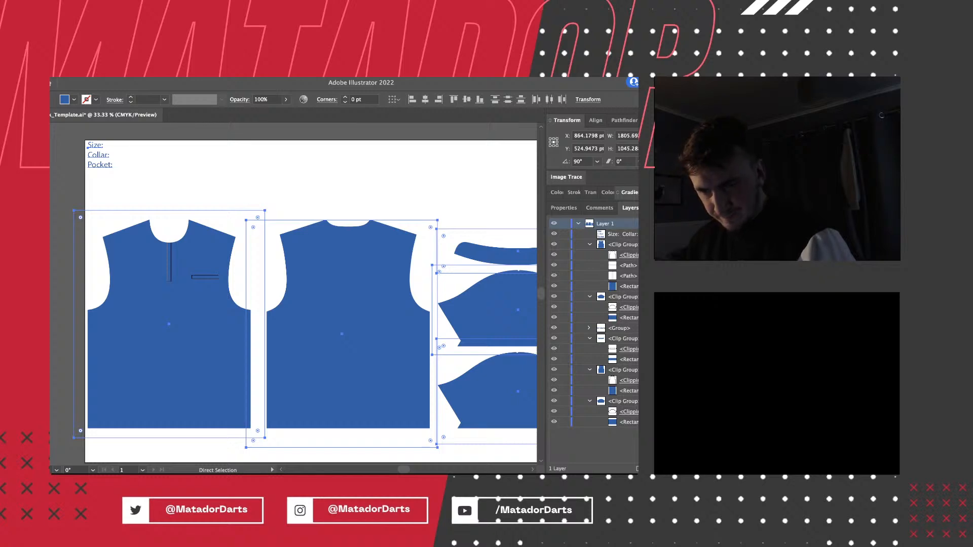
key("Return")
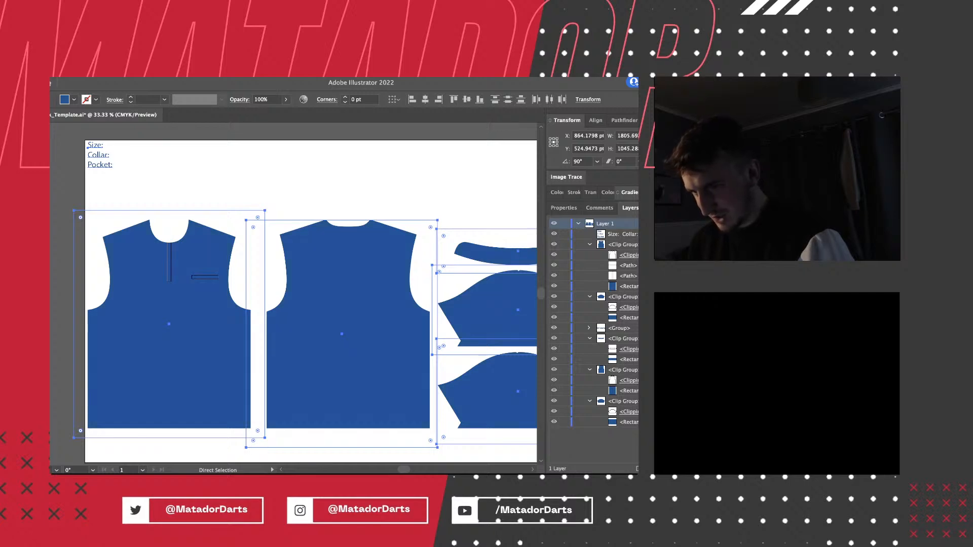
key("super+shift+a")
scroll(293, 292, "right", 2)
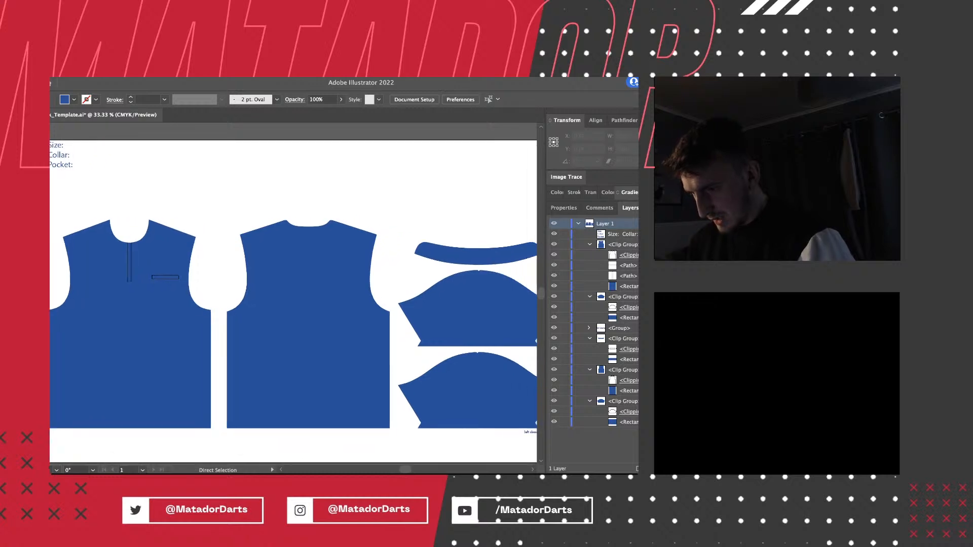
scroll(293, 292, "left", 1)
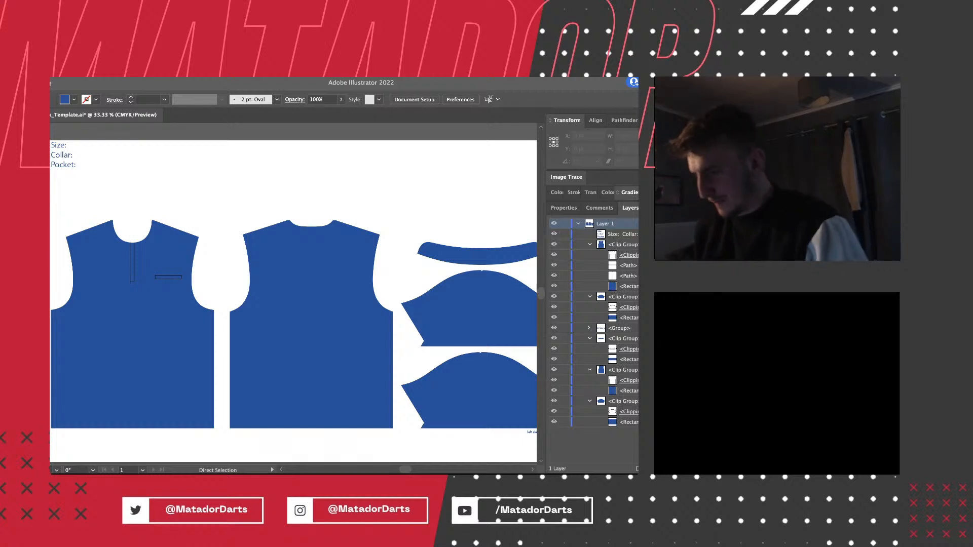
key("t")
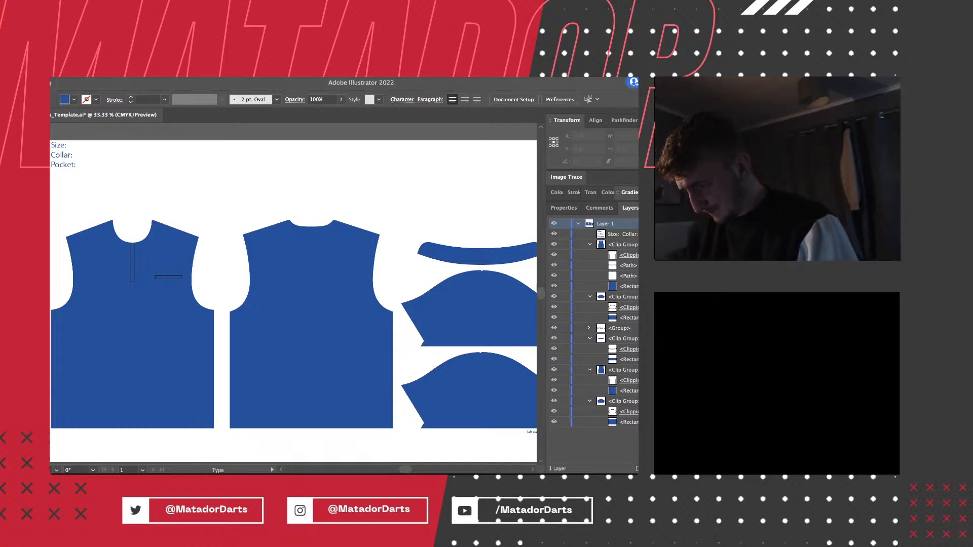
key("m")
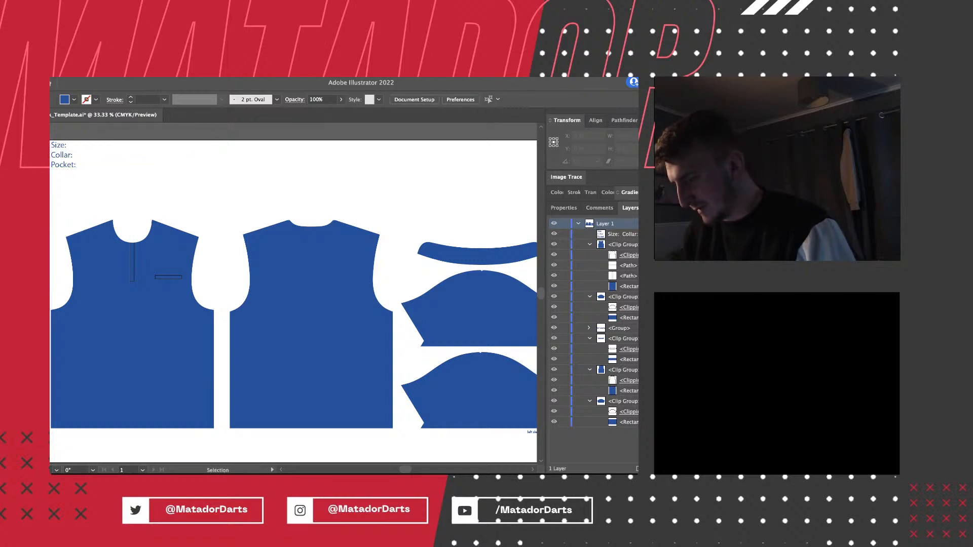
scroll(293, 299, "down", 1)
scroll(293, 299, "right", 2)
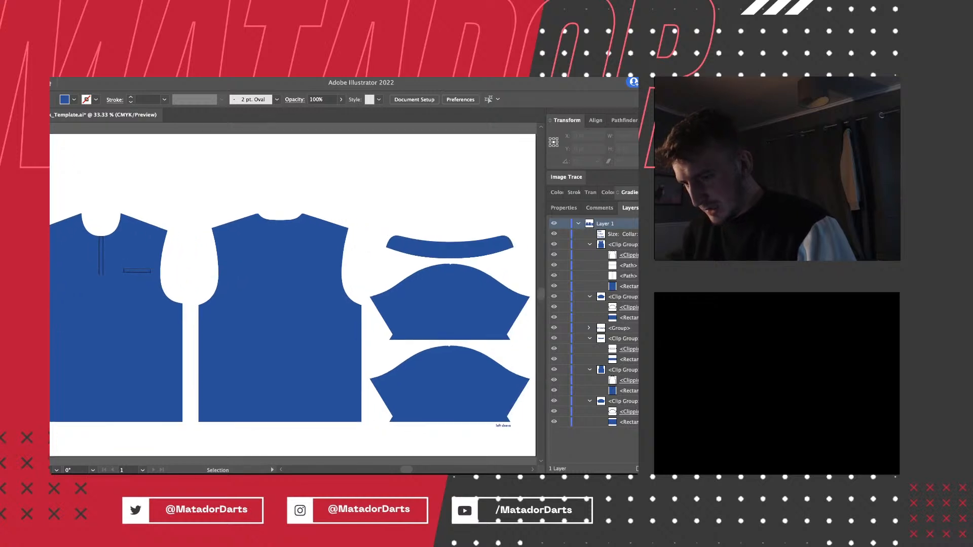
key("ctrl+minus")
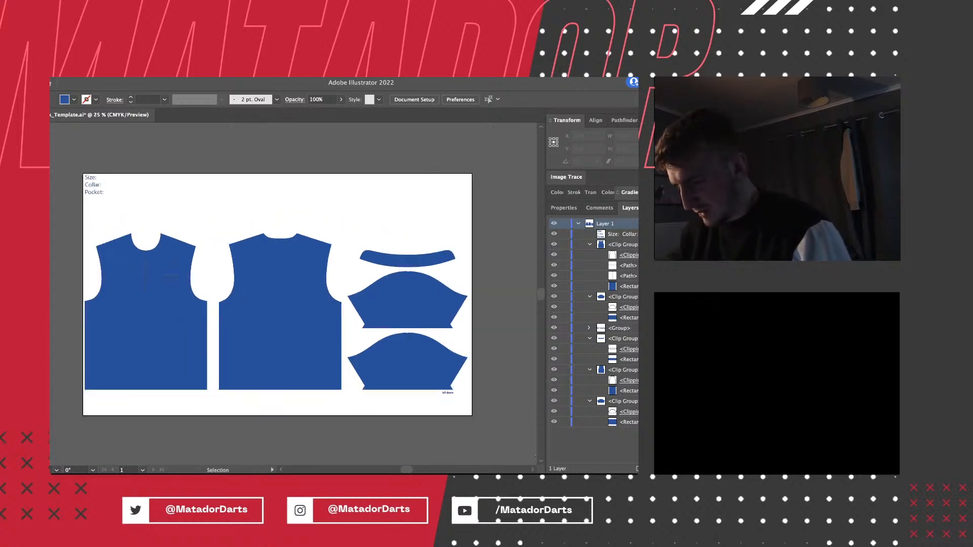
key("ctrl+plus")
key("ctrl+minus")
key("ctrl+plus")
key("ctrl+minus")
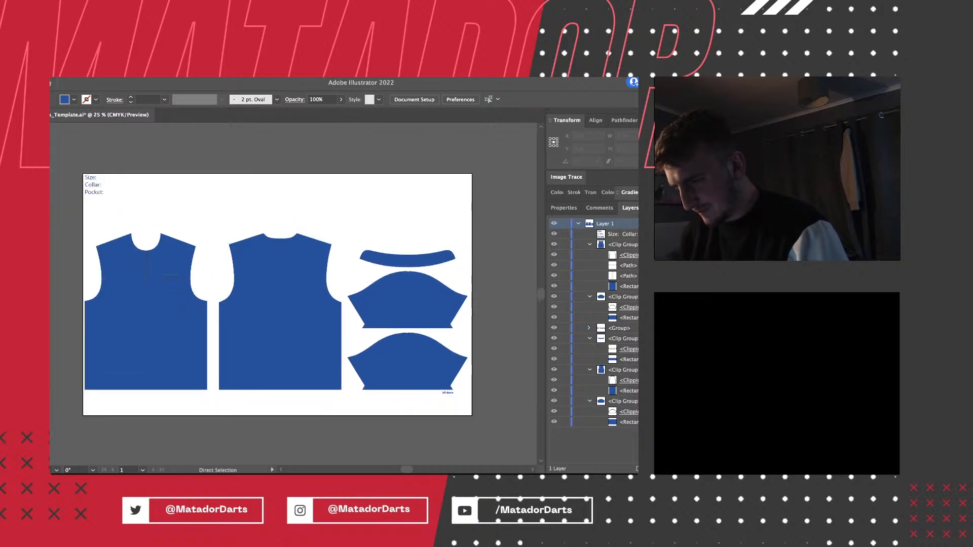
key("ctrl+plus")
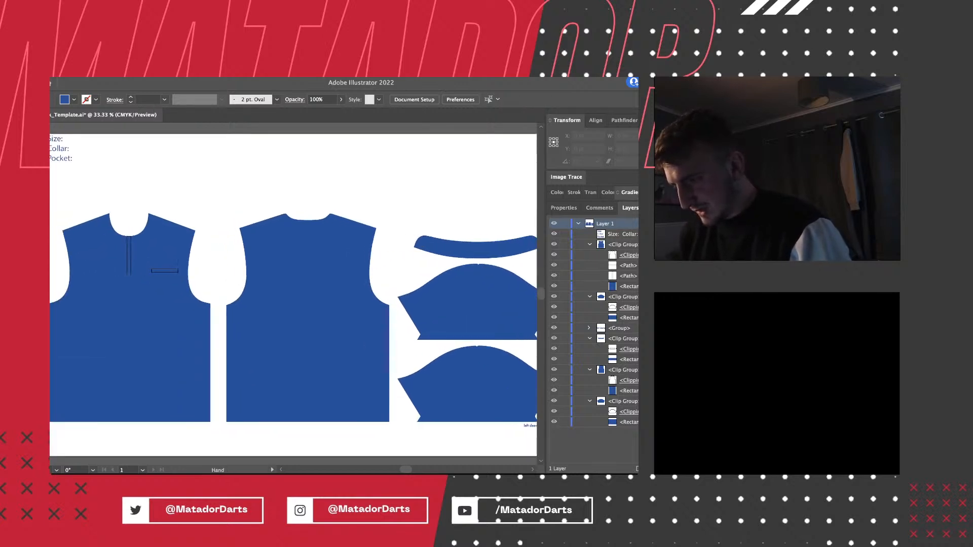
mouse_move(293, 292)
left_mouse_down()
mouse_move(303, 289)
mouse_move(278, 285)
left_mouse_up()
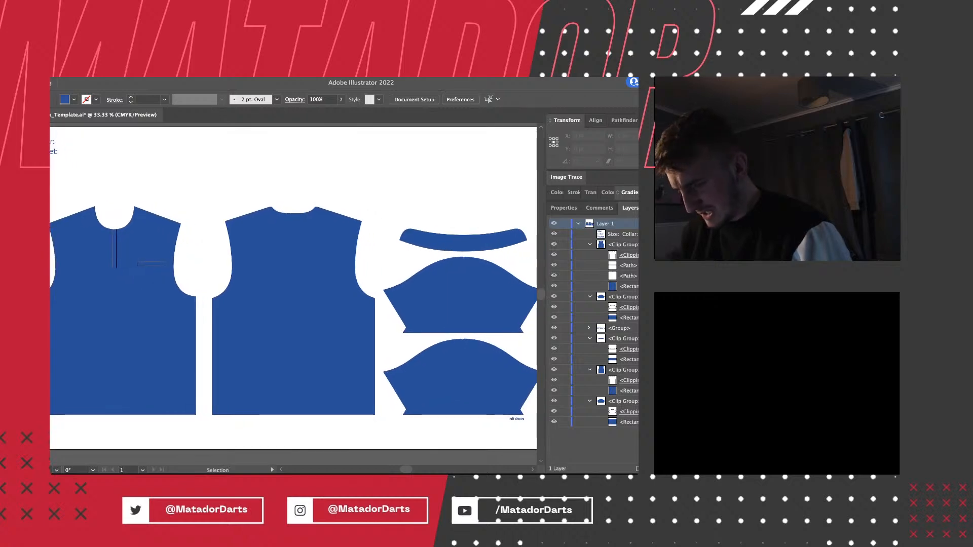
key("ctrl+minus")
key("ctrl+plus")
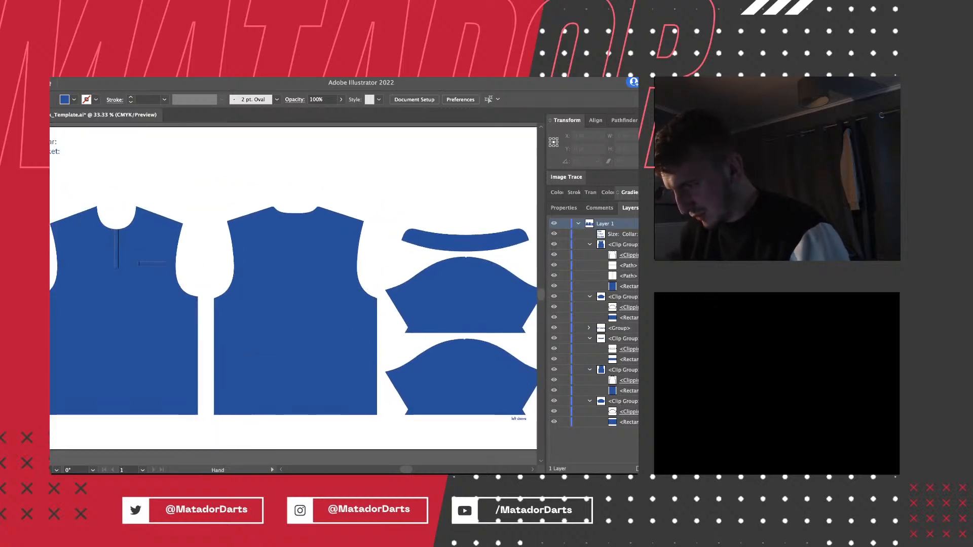
left_click_drag(281, 284, 296, 288)
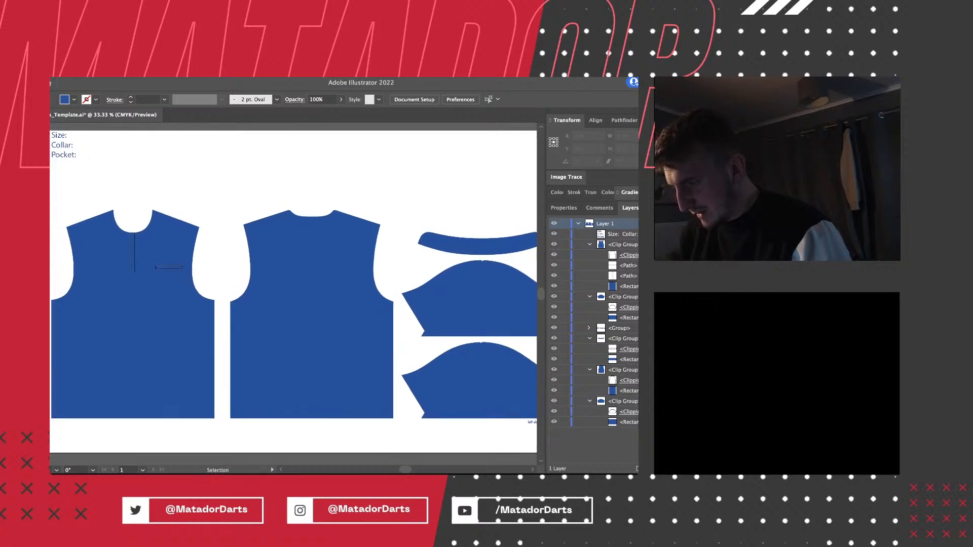
Draw a horizontal rectangle about 379 by 71 pt above the back panel and fill it yellow.
key("m")
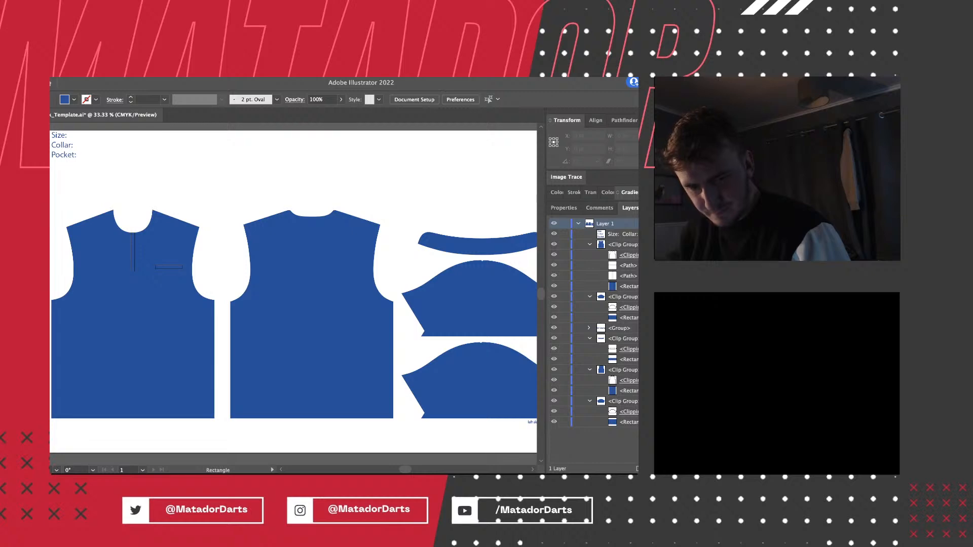
left_click_drag(218, 165, 330, 186)
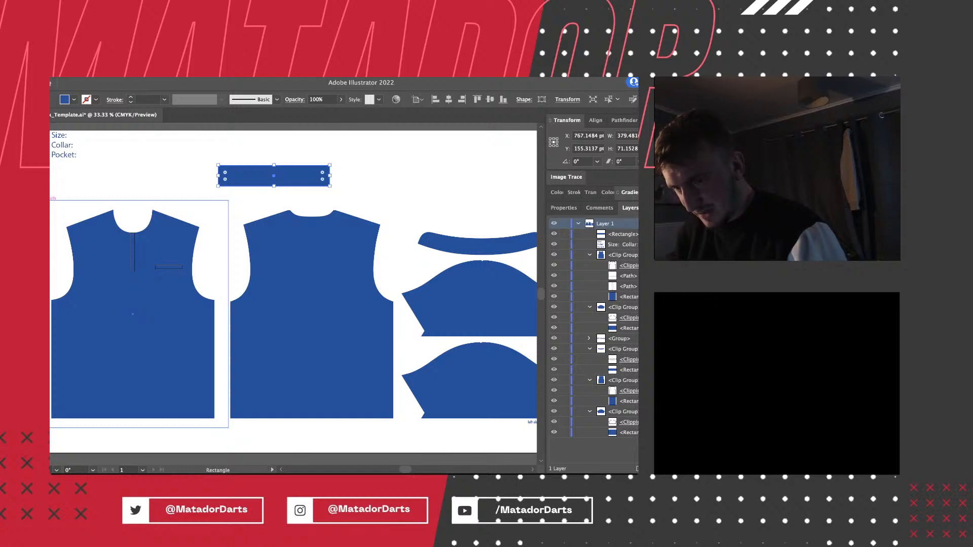
key("Return")
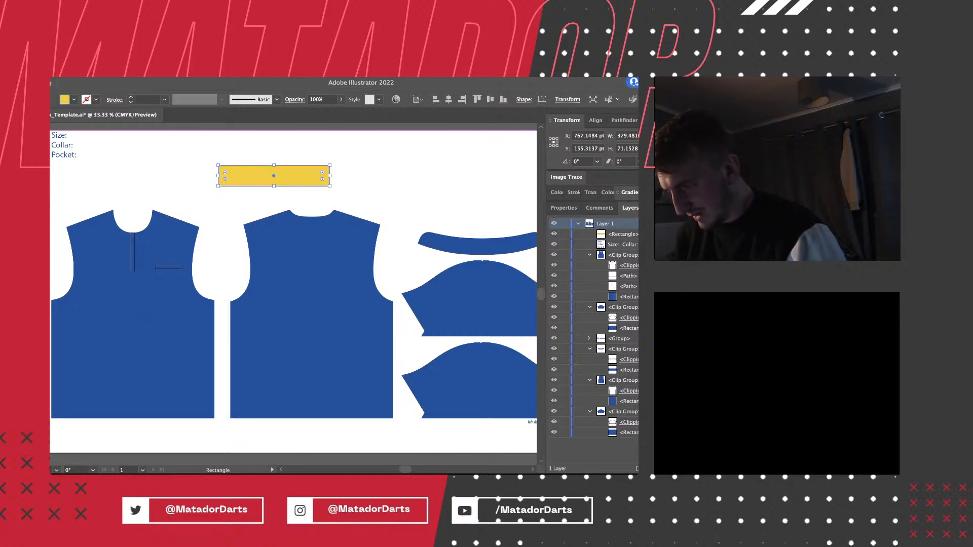
Rotate the yellow bar to a diagonal of about 22°.
key("v")
mouse_move(274, 190)
left_mouse_down()
mouse_move(283, 189)
mouse_move(271, 183)
left_mouse_up()
key("m")
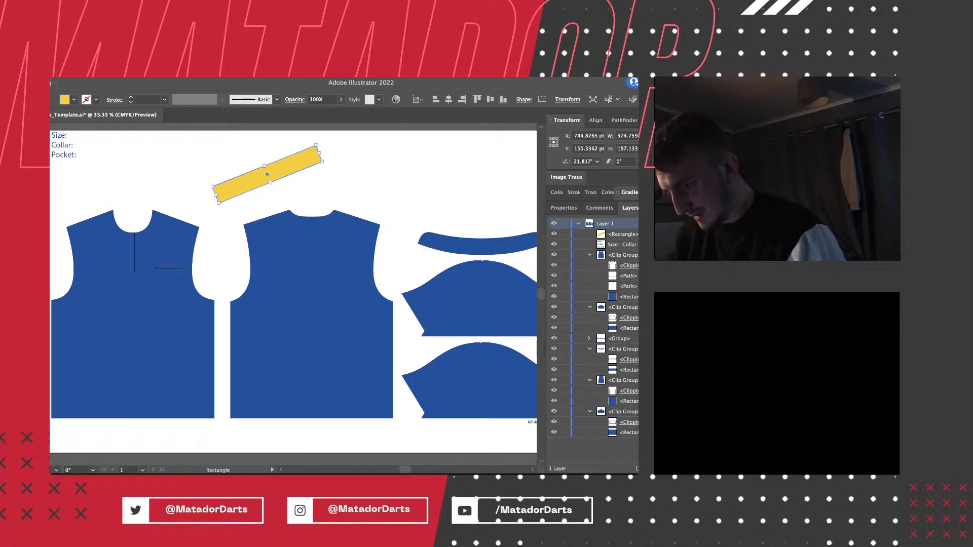
Duplicate the yellow diagonal bar, place the copy flush against its lower edge and fill the copy white.
key("v")
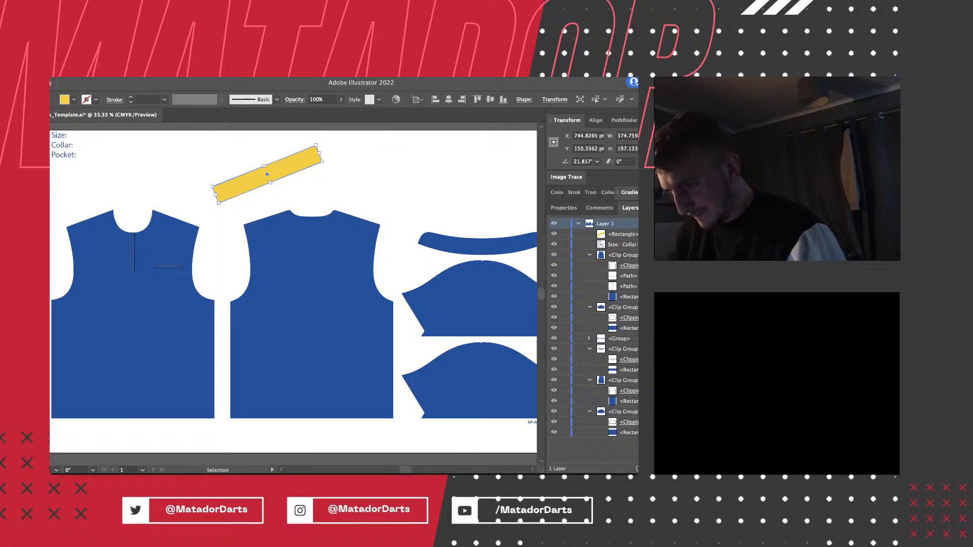
key("super+c")
key("super+v")
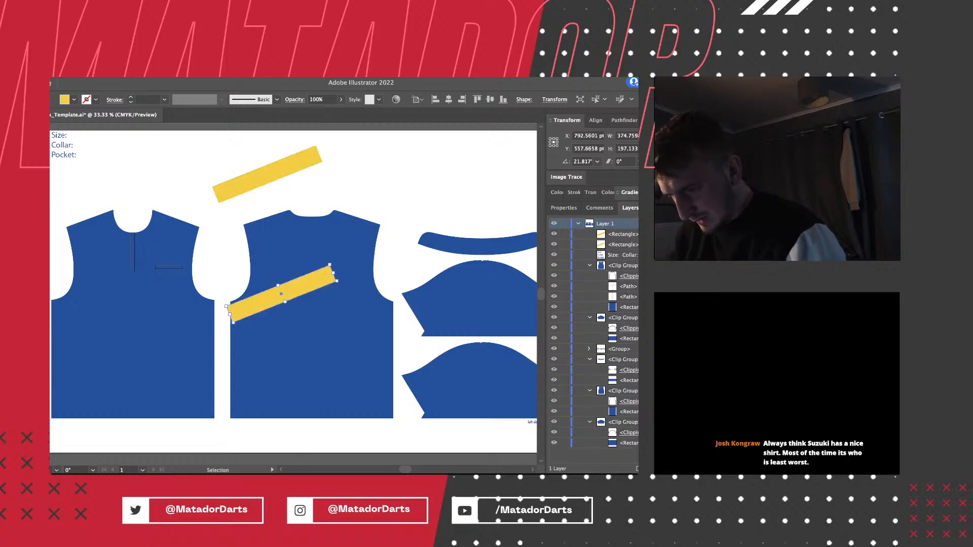
left_click_drag(282, 294, 267, 193)
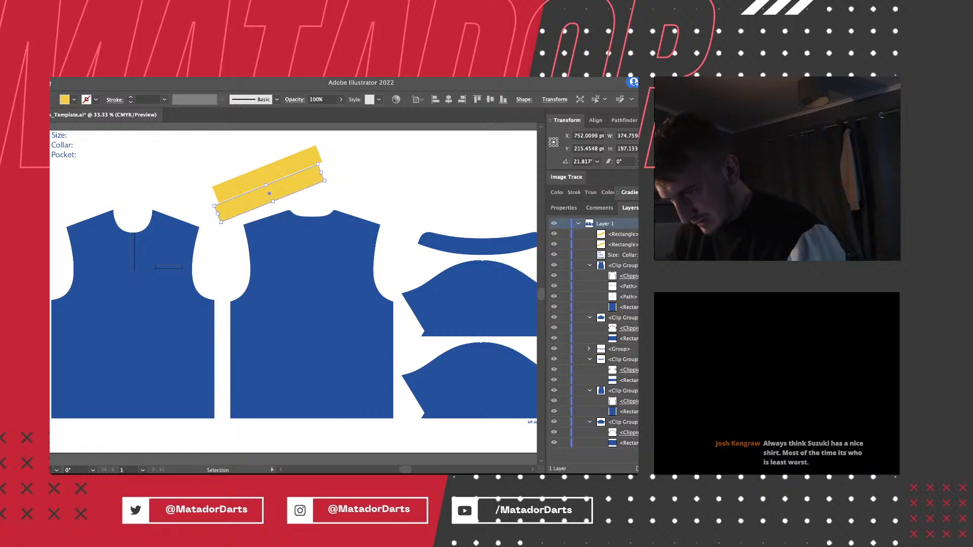
key("Left")
key("Left")
key("Left")
key("Left")
key("Left")
key("Left")
key("Left")
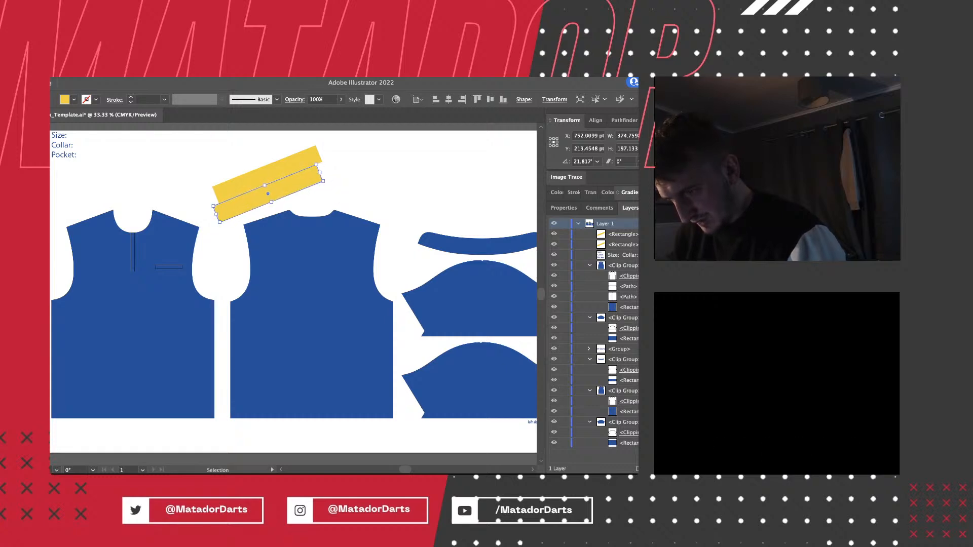
key("Down")
key("Down")
key("Down")
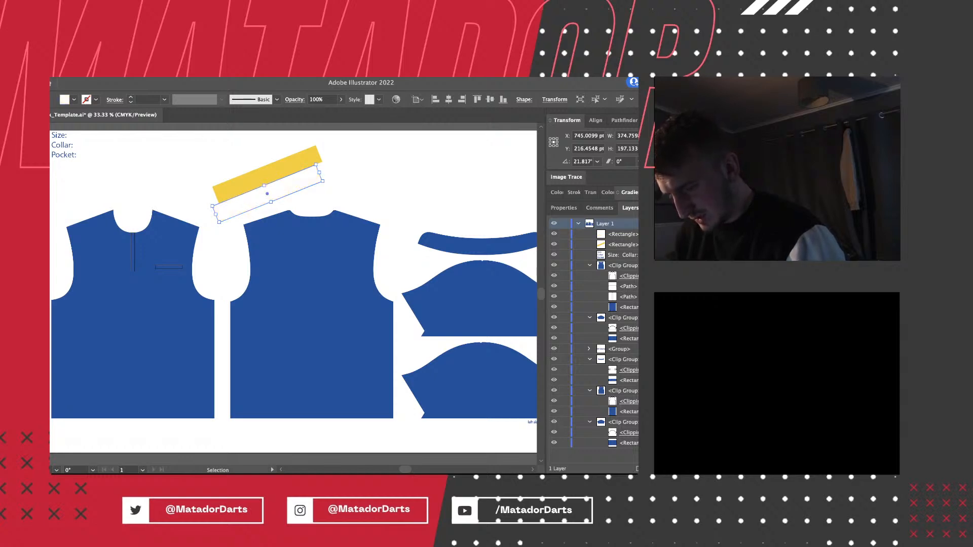
Add a second copy of the white bar and align it flush against the upper edge of the yellow bar.
key("a")
key("super+v")
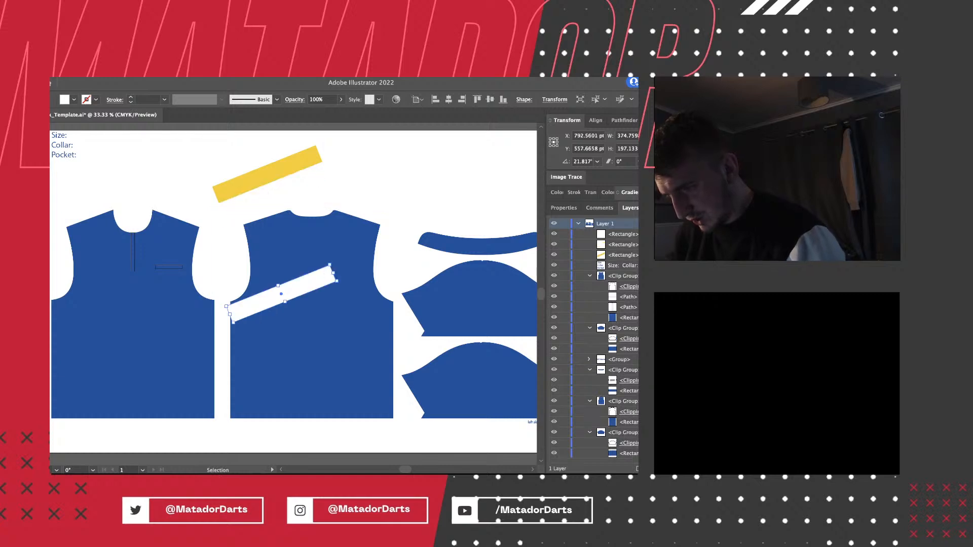
left_click_drag(315, 287, 303, 147)
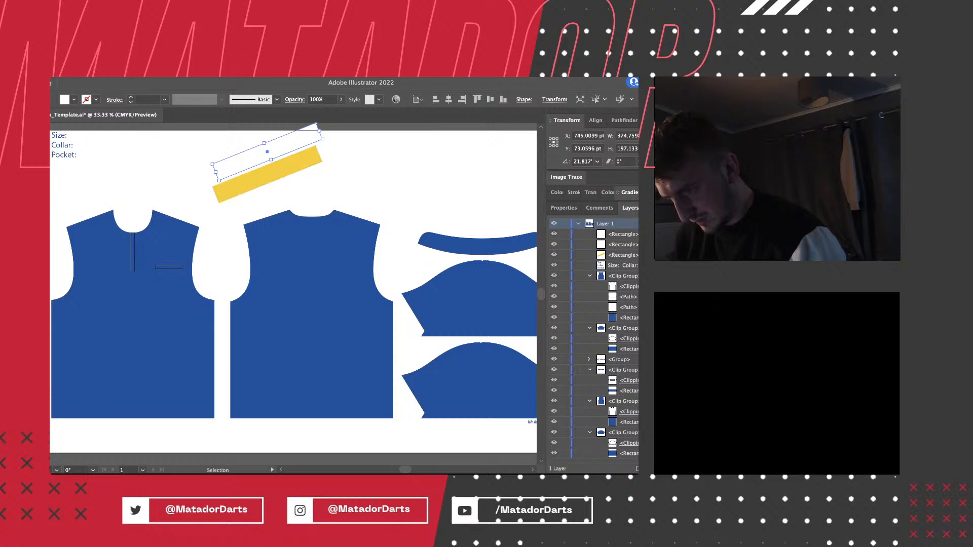
key("Down")
key("Down")
key("Down")
key("Down")
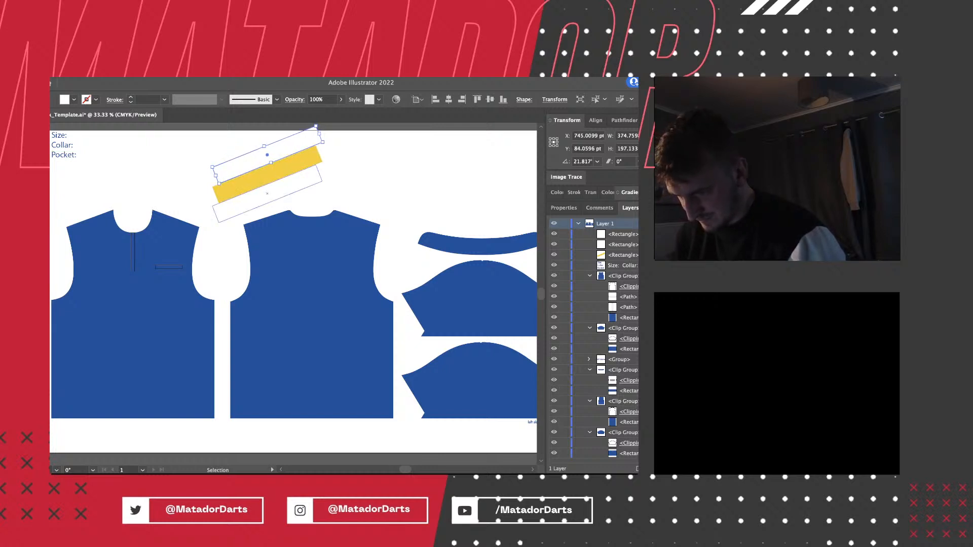
key("Left")
key("Left")
key("Left")
key("Left")
key("Left")
key("Left")
key("Left")
key("Left")
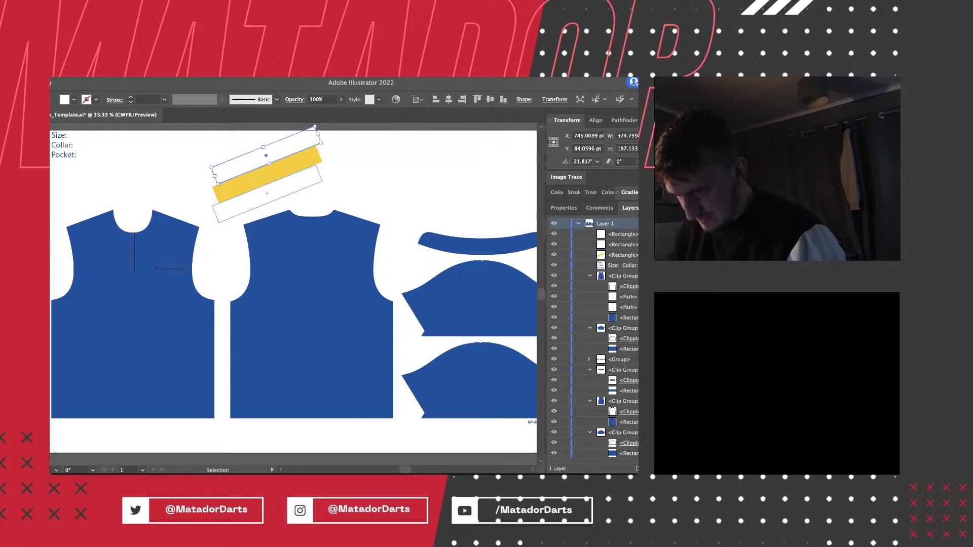
key("Down")
key("Down")
key("Down")
key("Down")
key("Left")
key("Left")
key("Left")
key("Left")
key("Left")
key("Left")
key("Left")
key("Left")
key("Down")
key("Down")
key("Down")
key("Down")
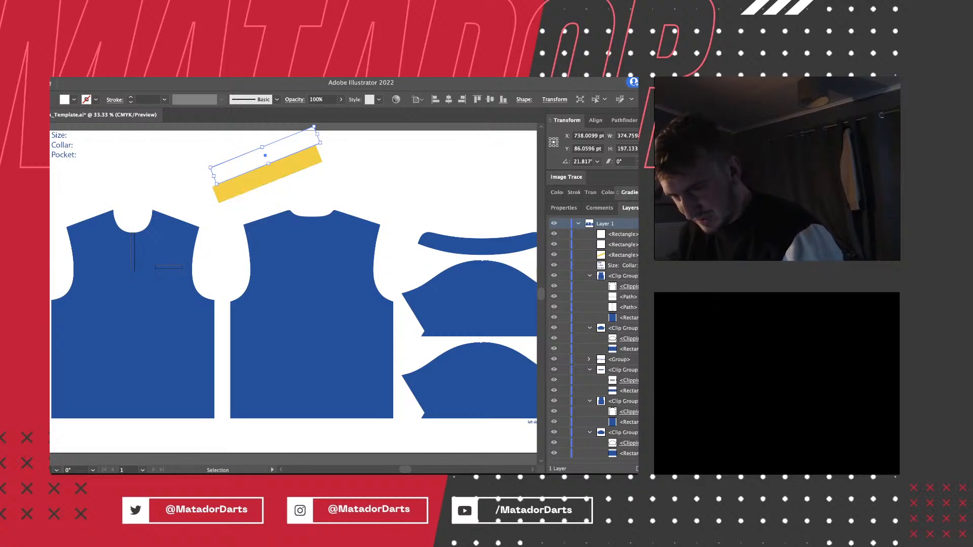
Rotate the white, yellow and white bars together to about 26.5°.
left_click(267, 174, "shift")
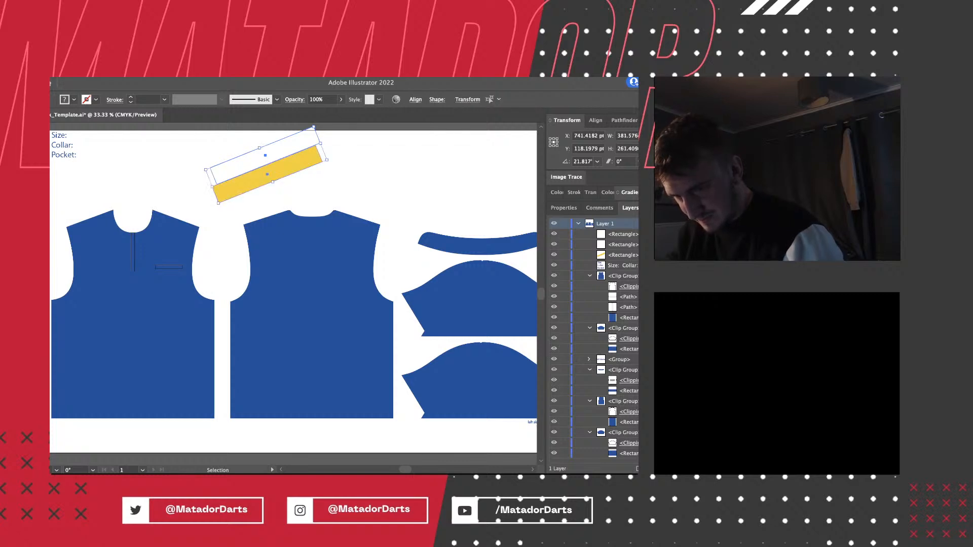
left_click(267, 193, "shift")
left_click(265, 155, "shift")
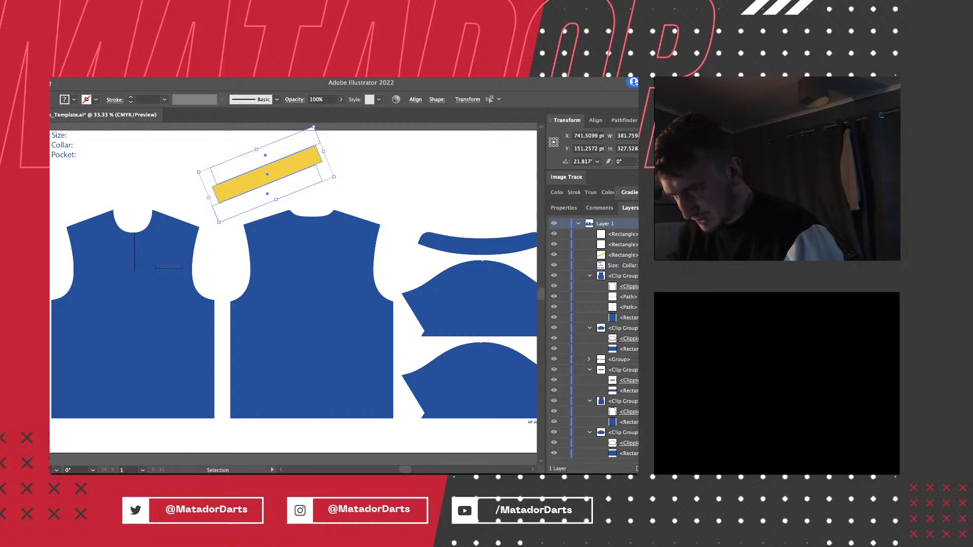
left_click_drag(339, 149, 336, 143)
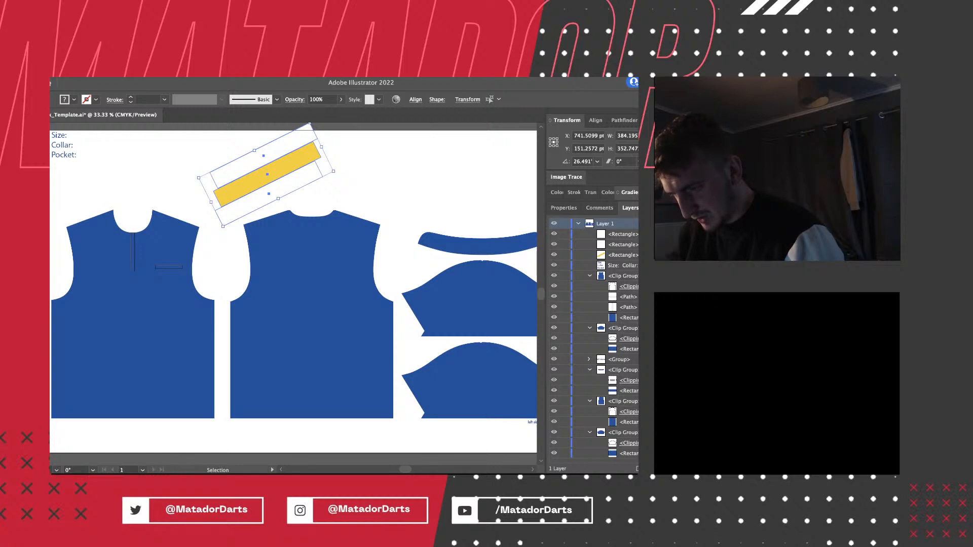
Group the three diagonal bars and move the group onto the lower left side of the front panel.
key("ctrl+g")
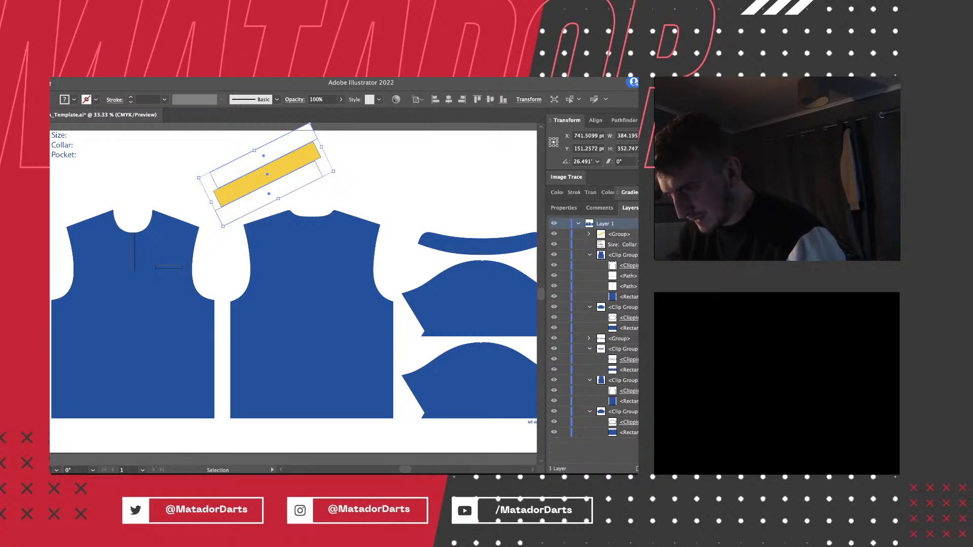
left_click_drag(306, 162, 103, 335)
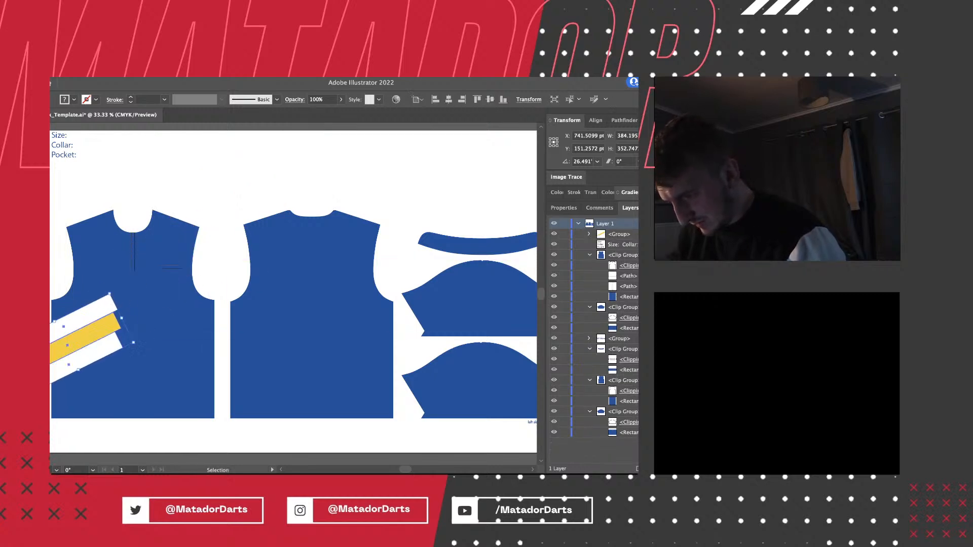
left_click(135, 318)
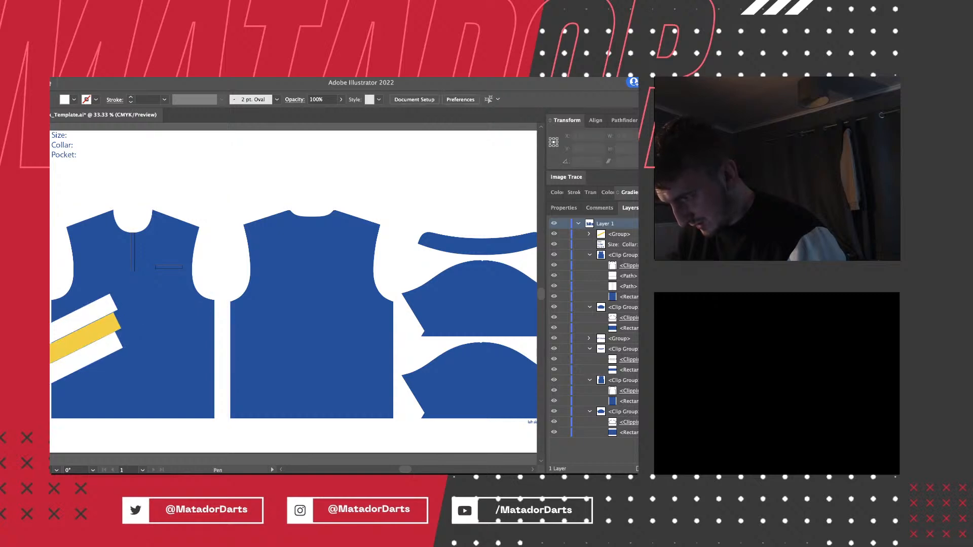
Nudge the lower white bar and the yellow bar up slightly to close the gaps between the diagonal bars.
key("a")
left_click(113, 343)
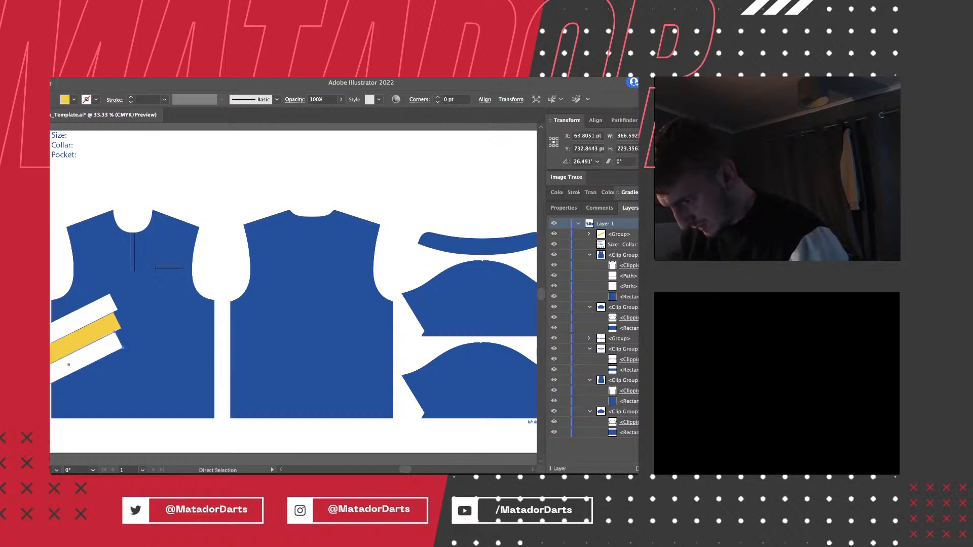
key("Up")
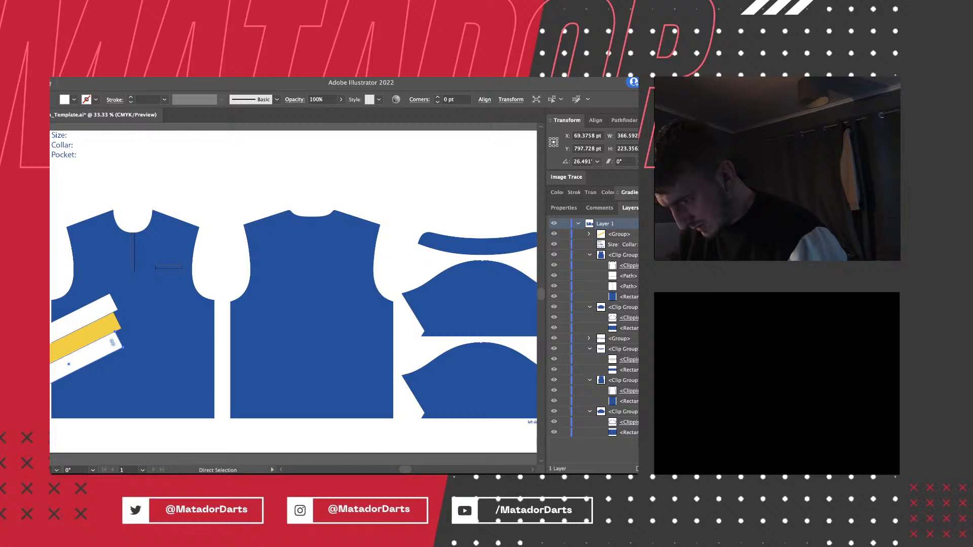
left_click(67, 345, "shift")
key("Up")
key("Up")
key("super+shift+a")
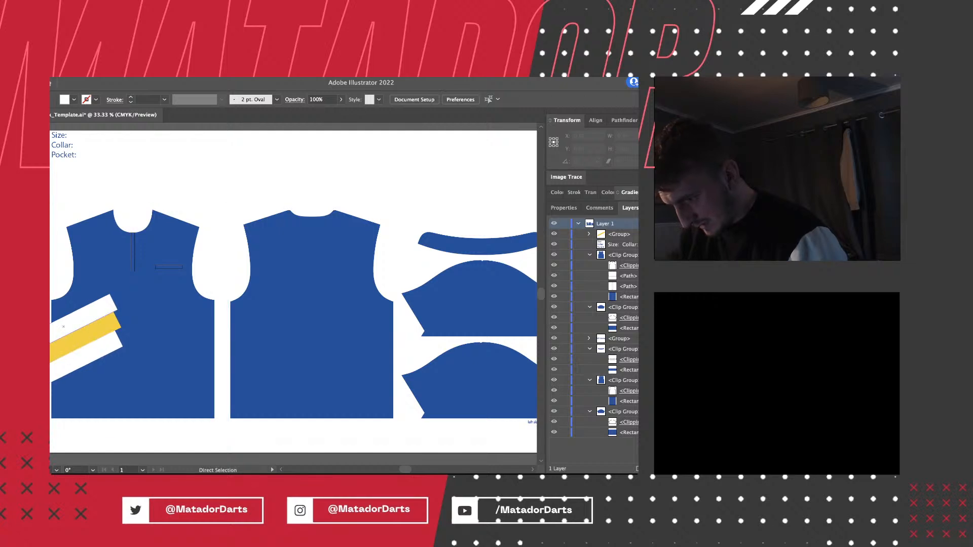
key("super+z")
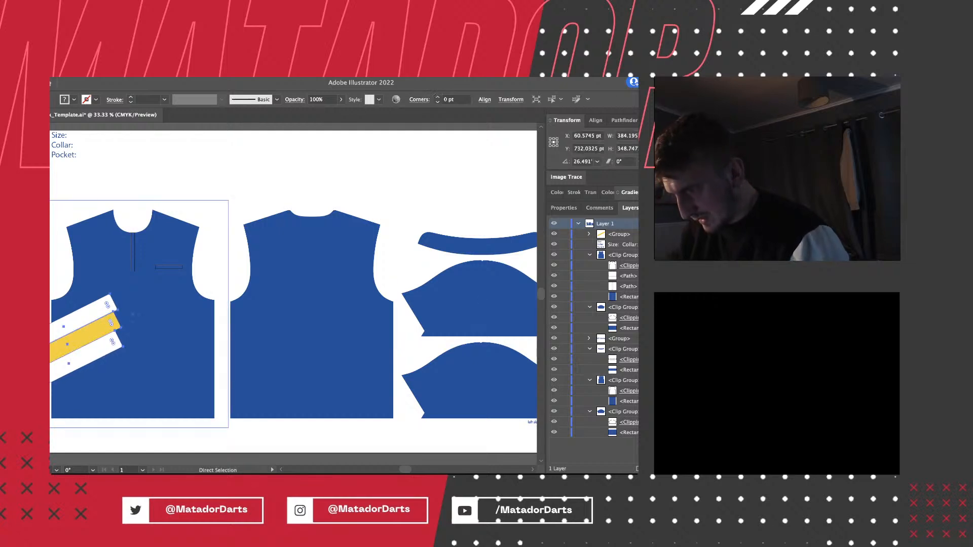
Move the stripe group about 61 pt left and 30 pt down, and place it inside the front panel's clip group.
key("v")
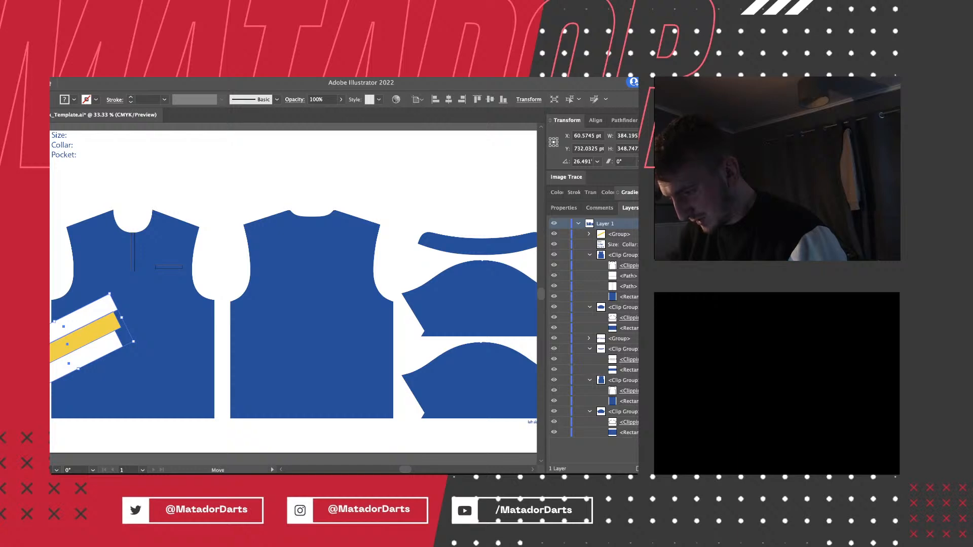
left_click_drag(107, 332, 91, 340)
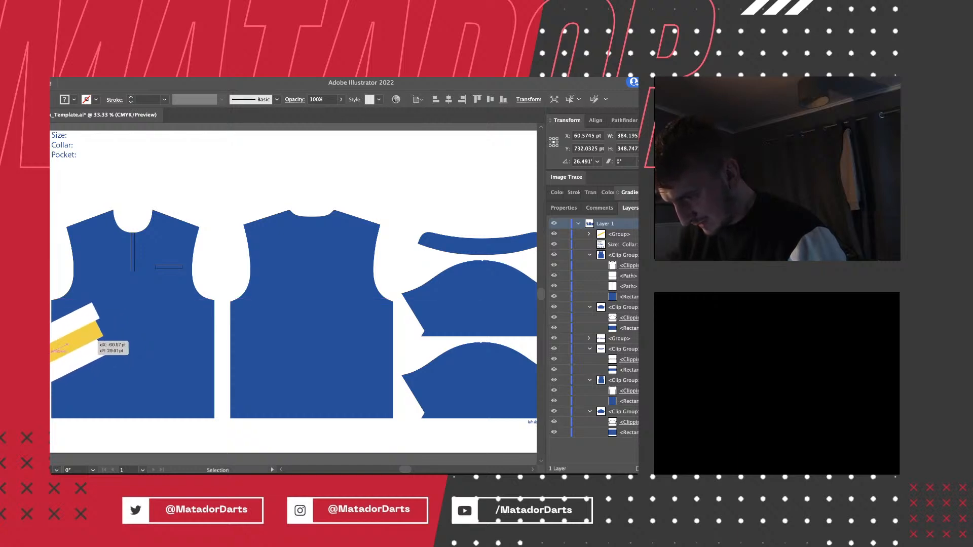
left_click_drag(619, 234, 618, 291)
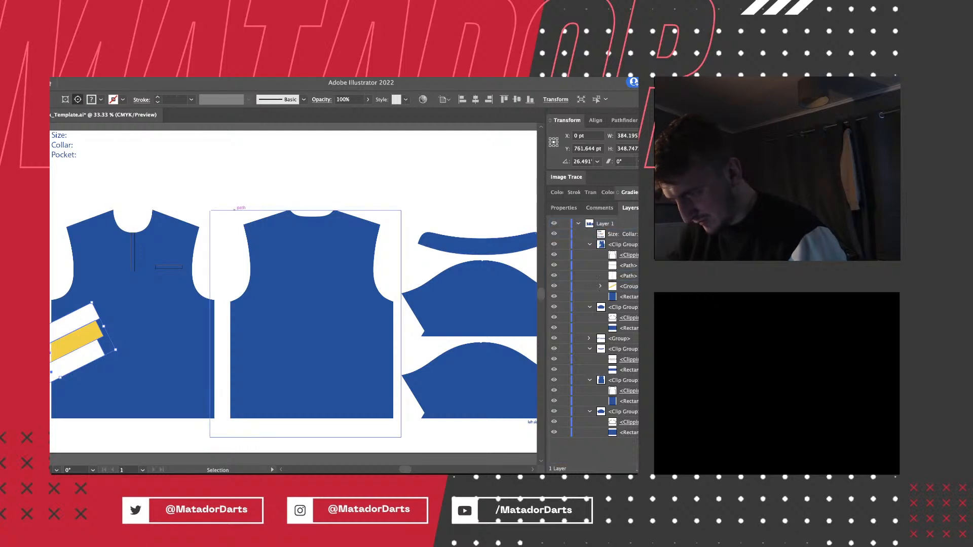
key("super+shift+a")
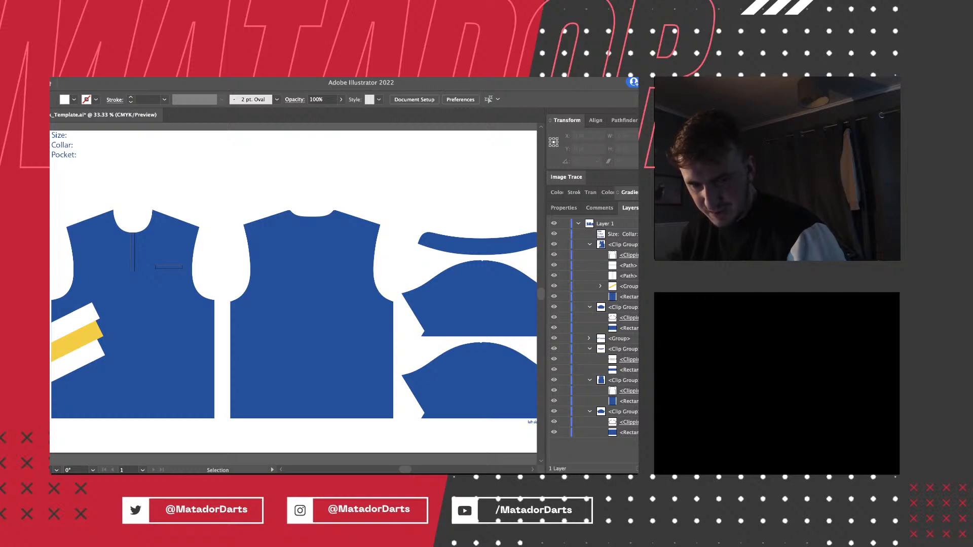
Nudge only the yellow diagonal bar down by 1 pt within the stripe group.
key("a")
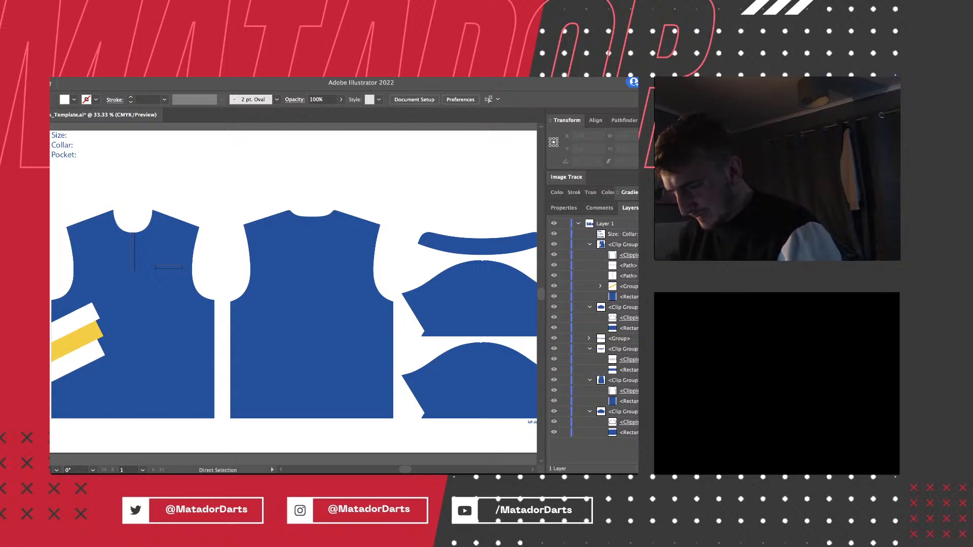
key("super+equal")
key("super+equal")
scroll(293, 294, "left", 6)
scroll(293, 294, "down", 1)
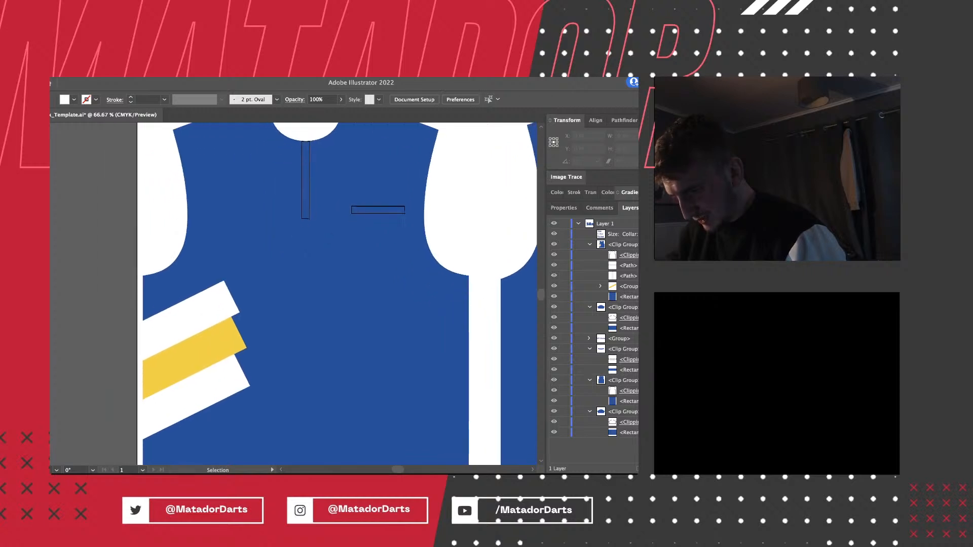
scroll(332, 293, "down", 2)
scroll(332, 294, "right", 1)
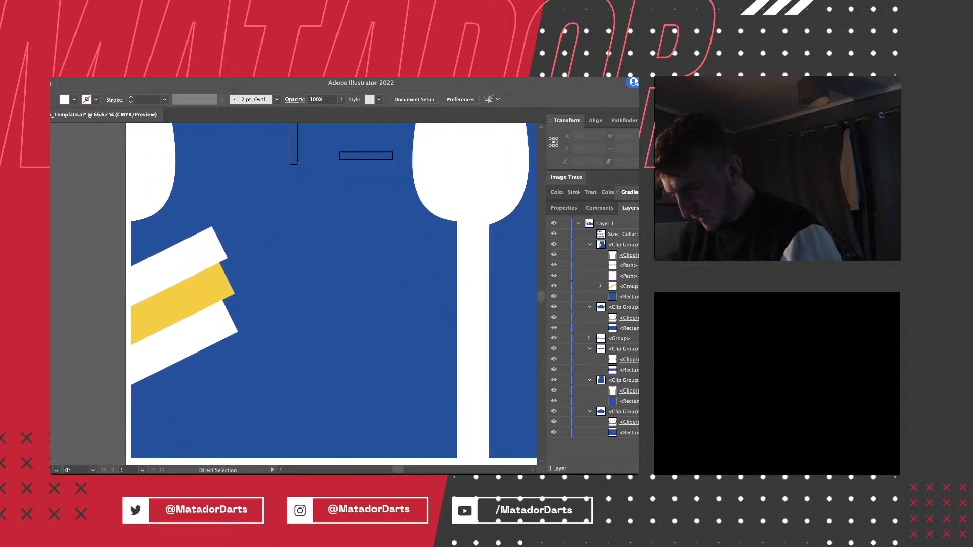
key("super+equal")
scroll(293, 294, "left", 1)
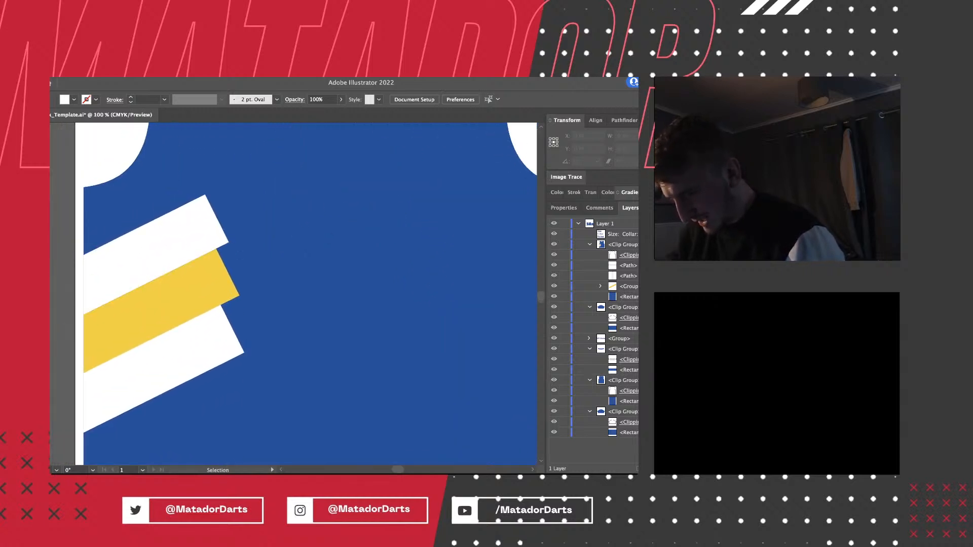
key("a")
left_click(163, 366)
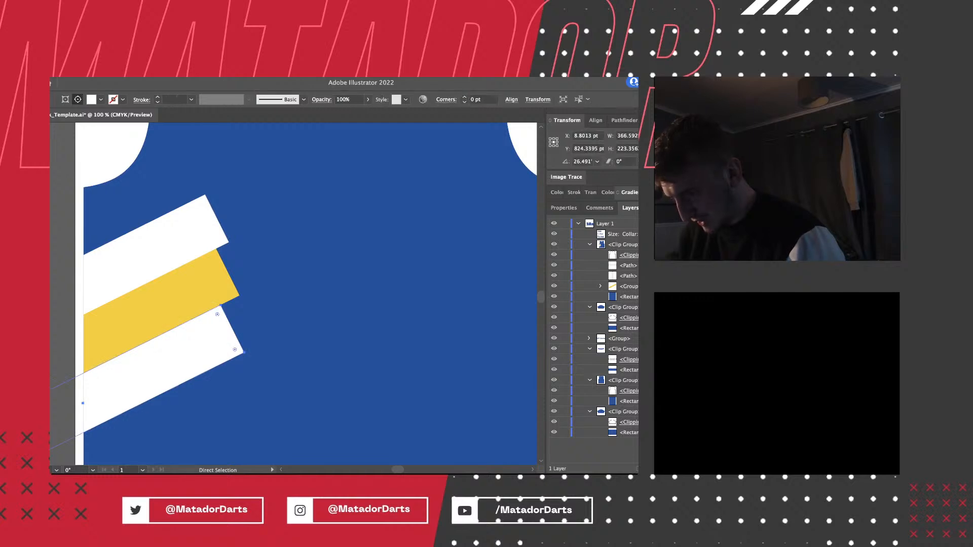
key("v")
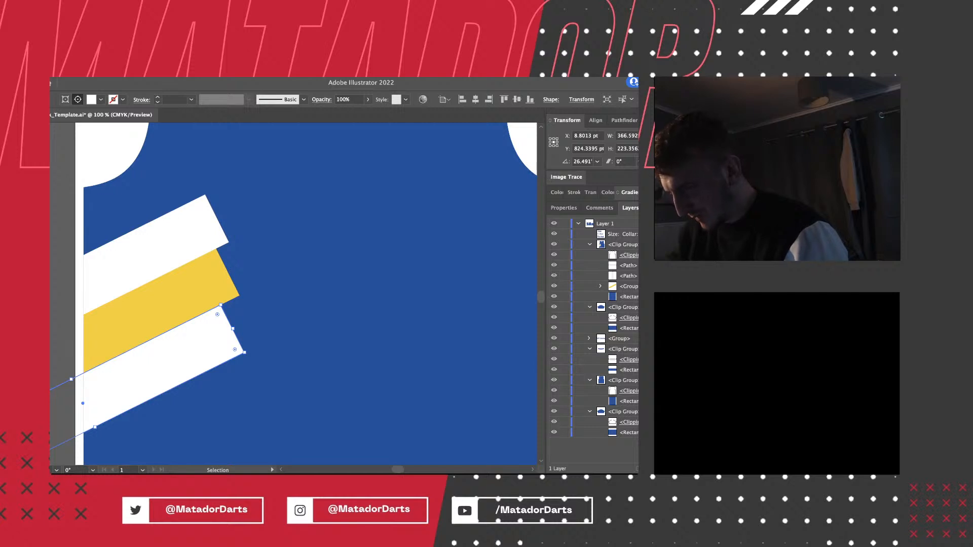
key("super+shift+a")
key("a")
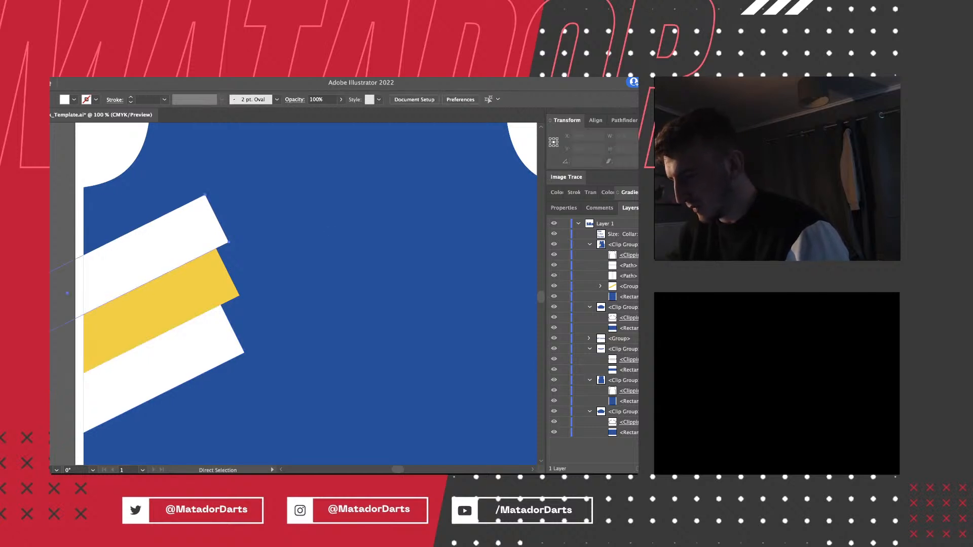
left_click(152, 249)
left_click(157, 309)
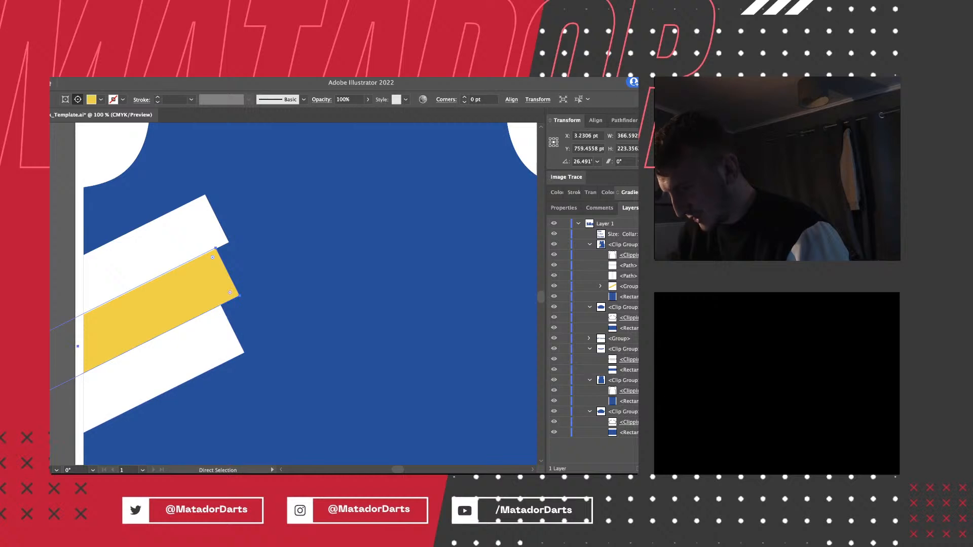
key("v")
key("Down")
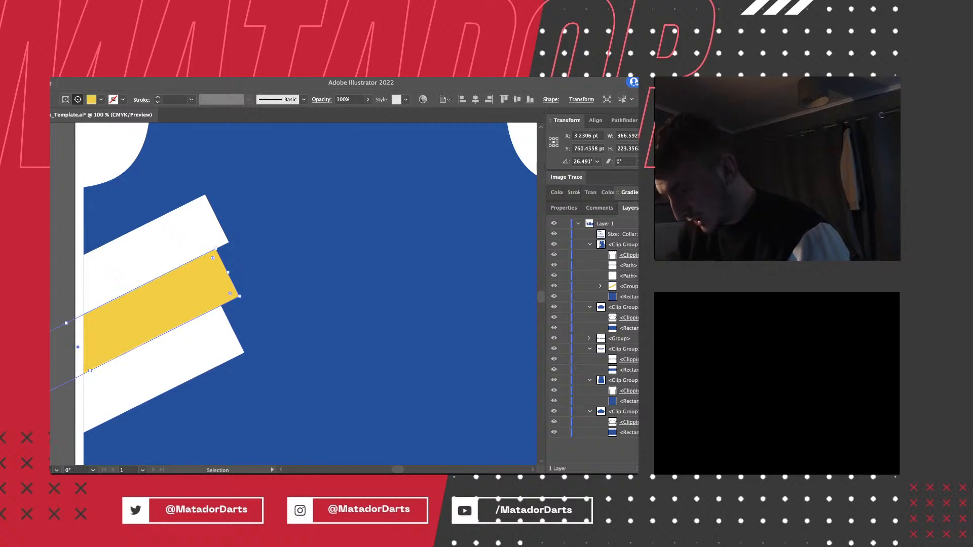
key("super+shift+a")
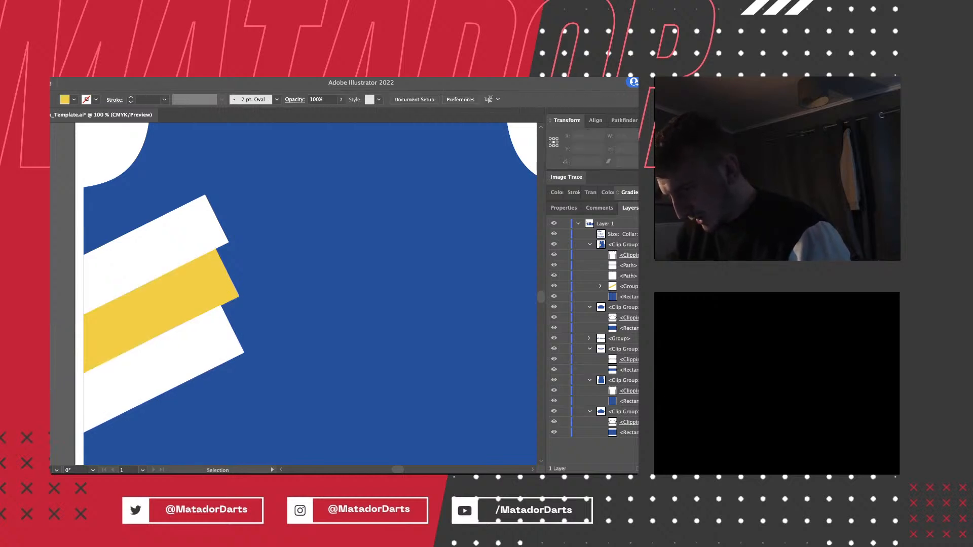
Nudge the lower white bar 1 pt left and 1 pt down.
key("a")
left_click(163, 368)
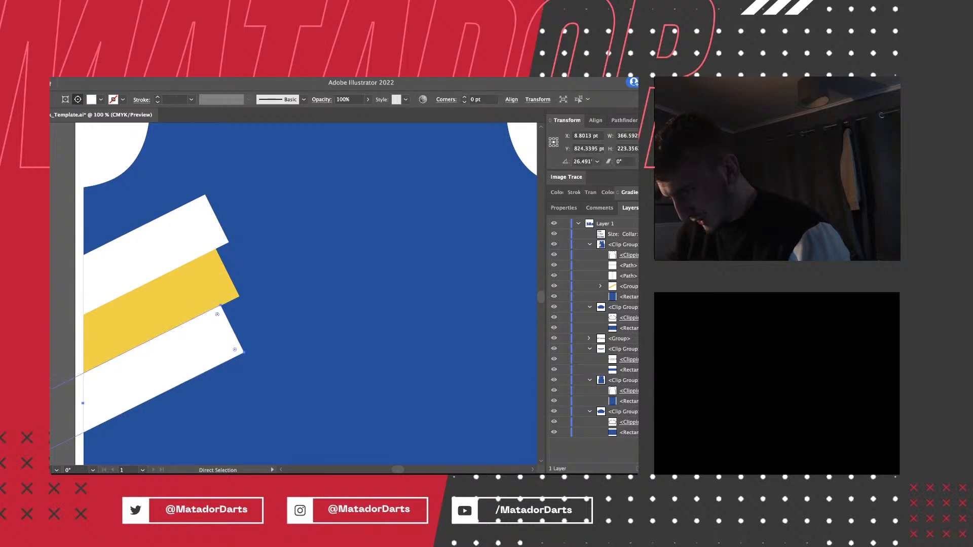
key("v")
key("Down")
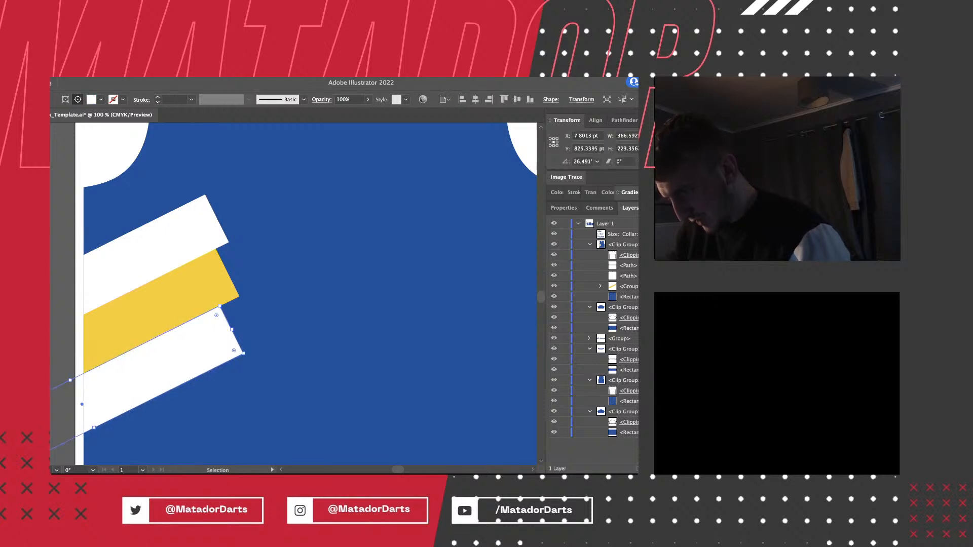
key("super+shift+a")
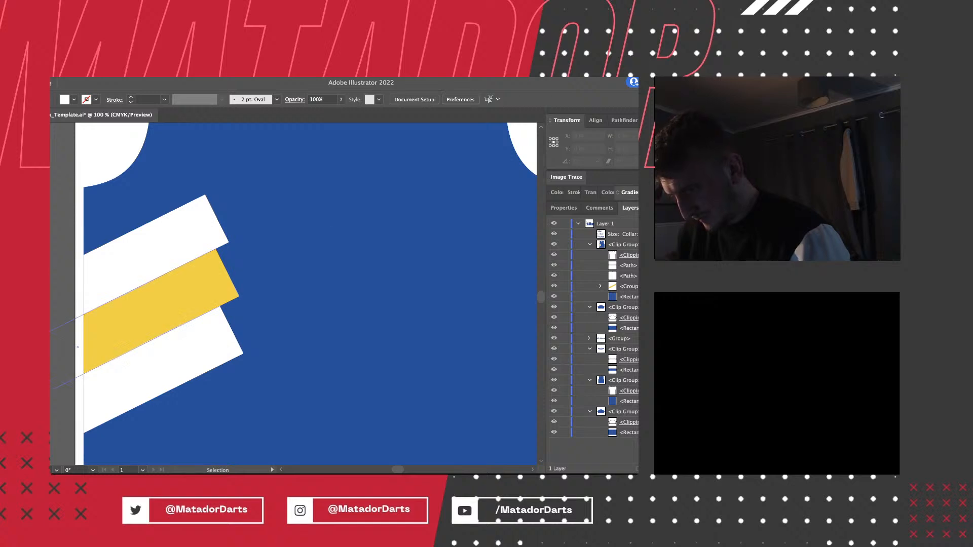
Shift the yellow and lower white bars together 13 pt left and 6 pt down, keeping them flush with the upper bar.
key("a")
left_click(161, 309)
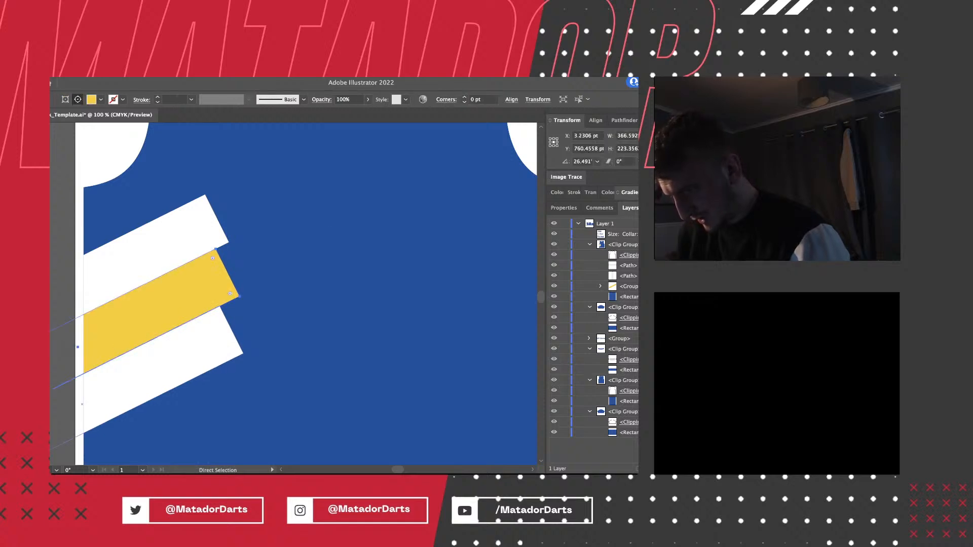
left_click(168, 355, "shift")
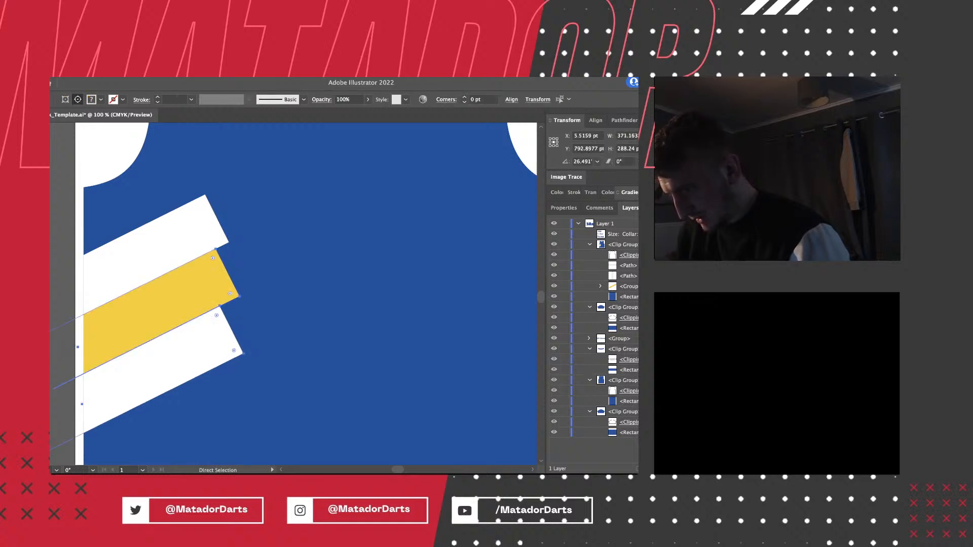
key("v")
key("shift+Left")
key("shift+Down")
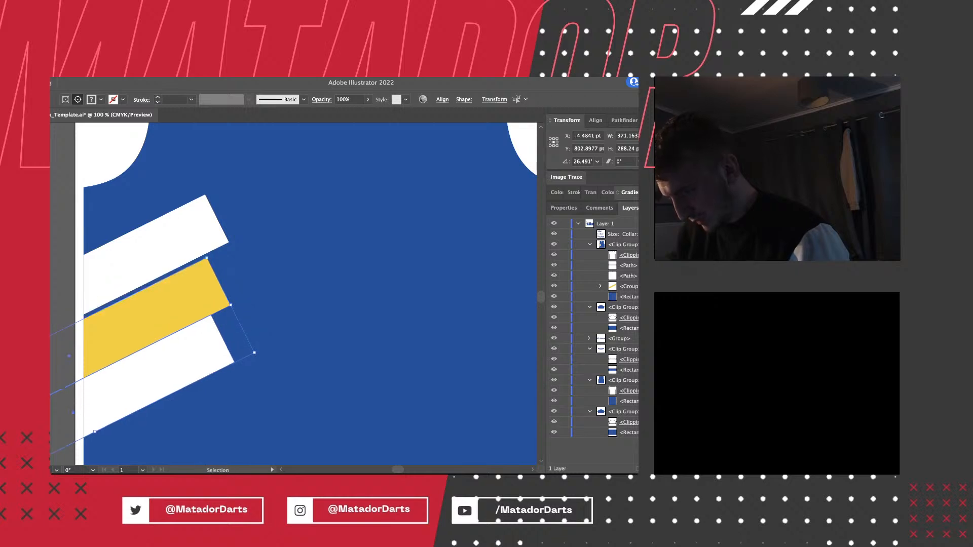
key("Left")
key("Left")
key("Left")
key("Up")
key("Up")
key("Up")
key("Up")
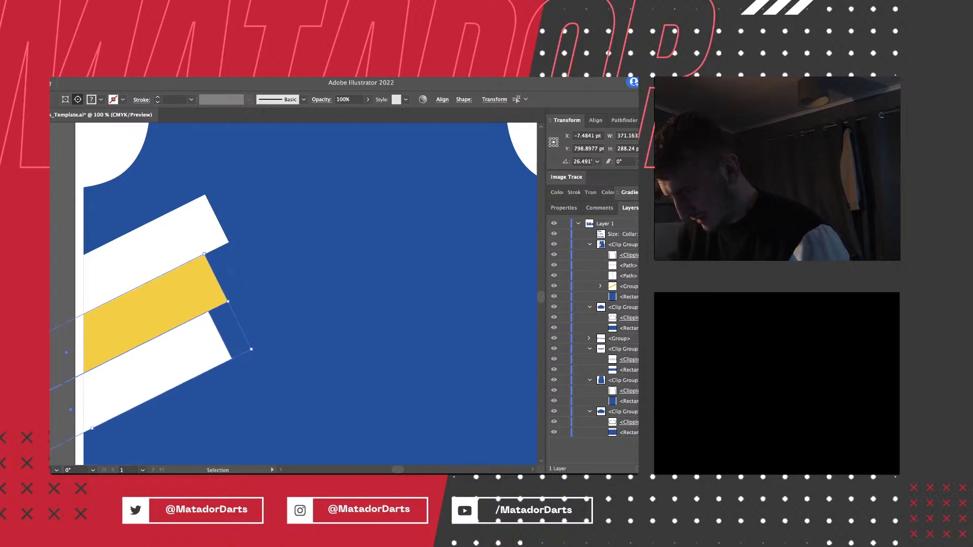
Offset the lower white bar a further 11 pt left and 6 pt down so its end steps back along the yellow bar.
key("super+shift+a")
key("a")
left_click(167, 355)
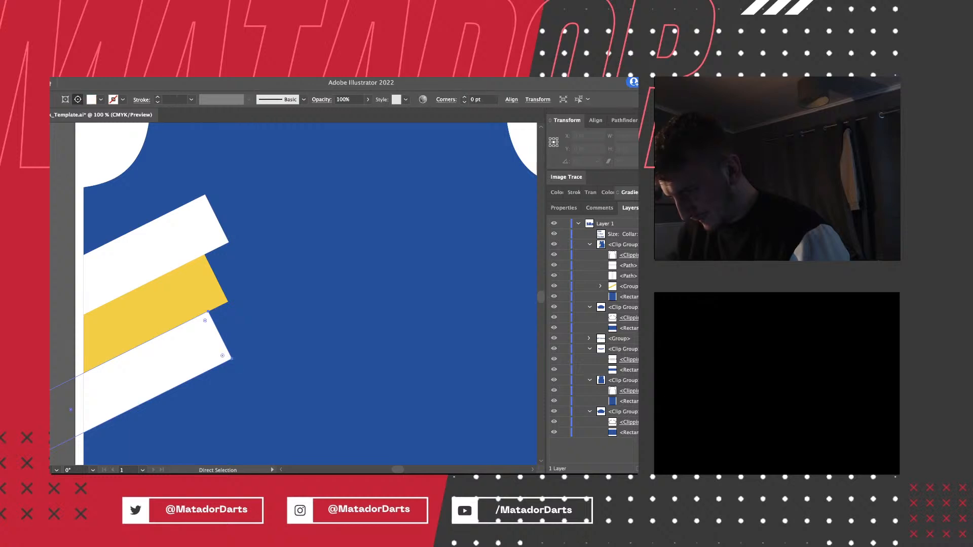
key("v")
key("shift+Left")
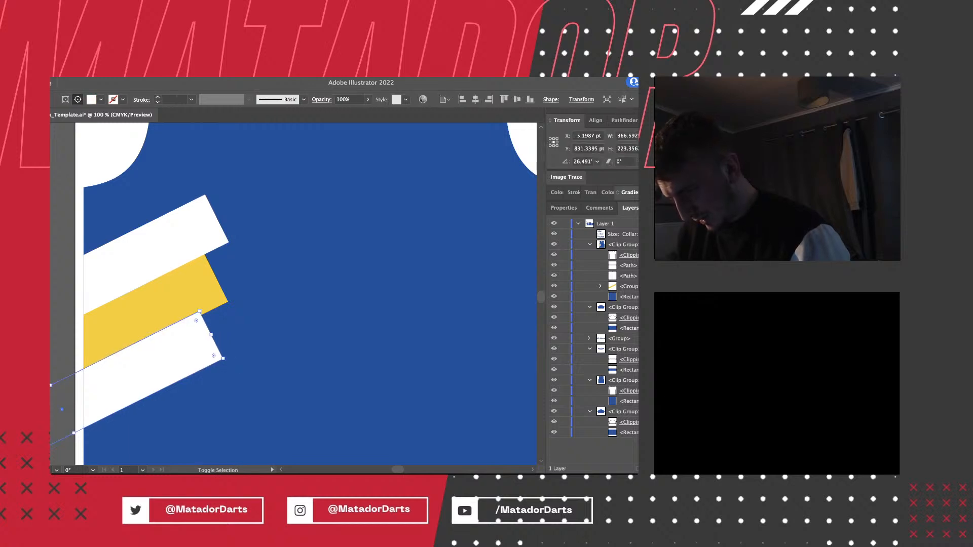
key("shift+Down")
key("Up")
key("Up")
key("Up")
key("Up")
key("Up")
key("Up")
key("Left")
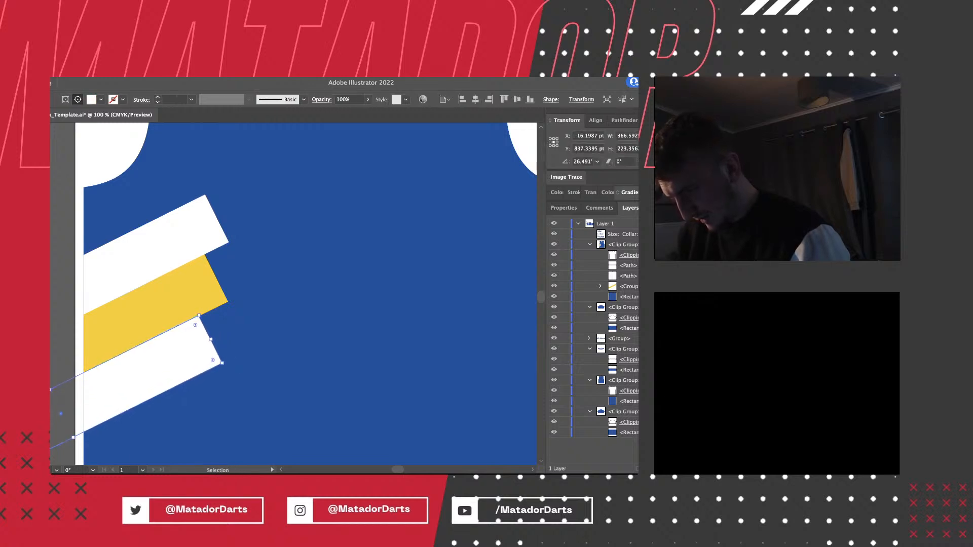
key("Down")
key("super+shift+a")
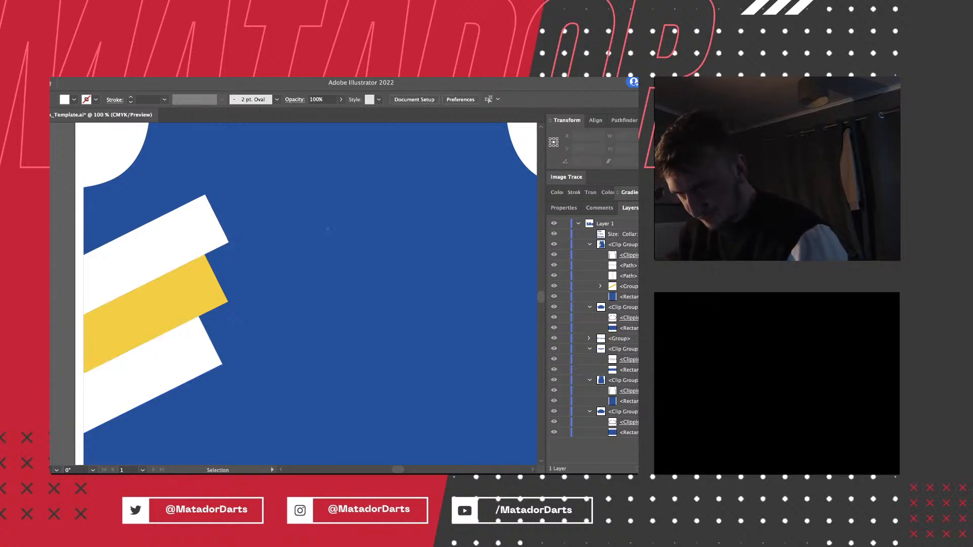
Move the whole stripe group 20 pt to the left on the front panel.
left_click(155, 309)
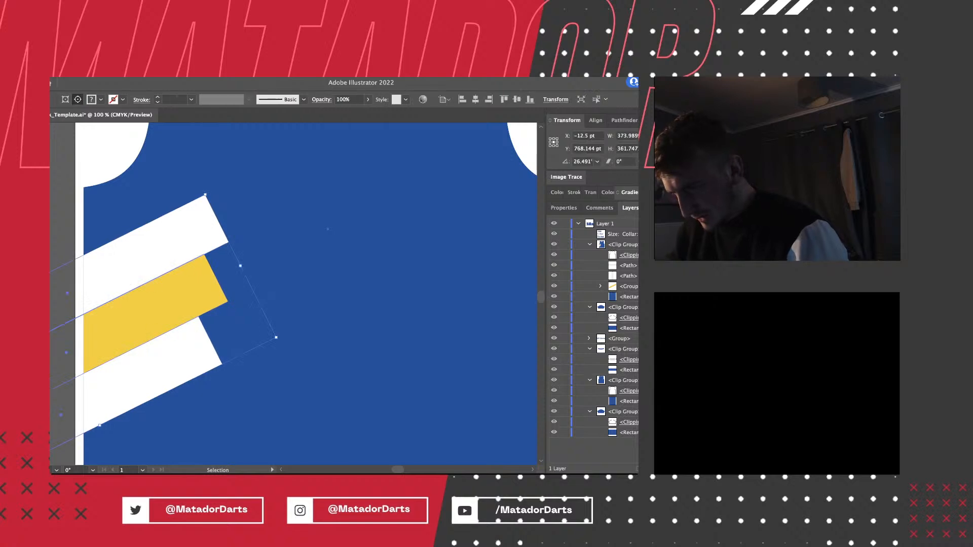
key("shift+Left")
key("shift+Left")
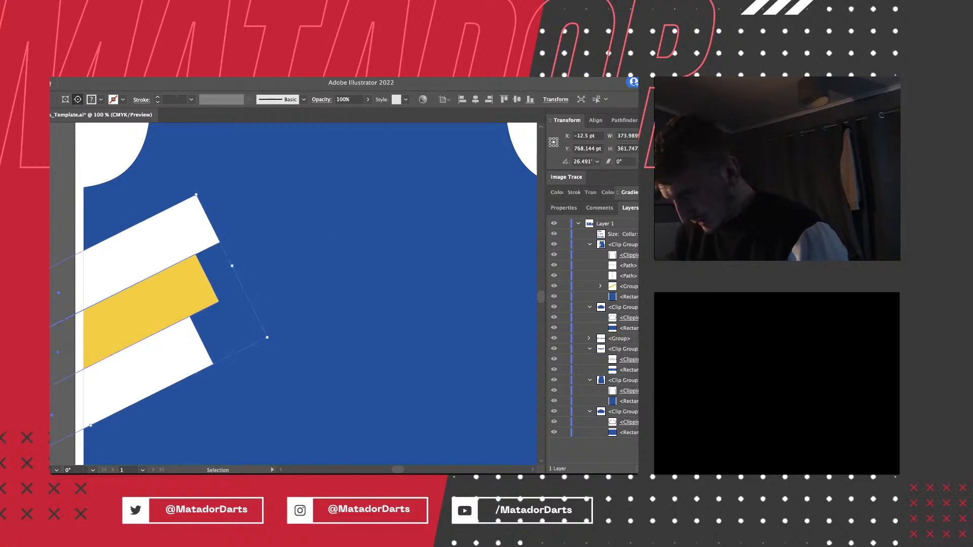
key("super+shift+a")
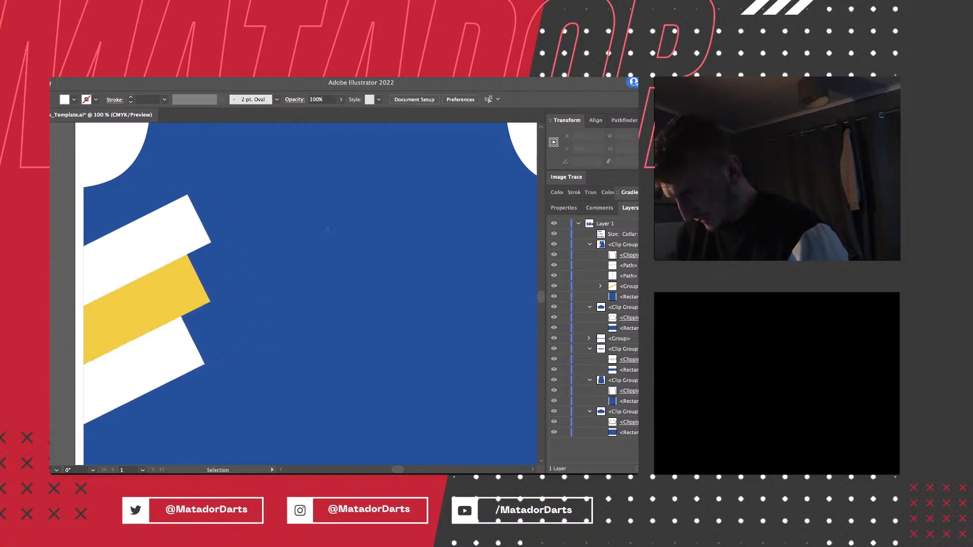
Recolour the upper and lower white bars of the stripe group yellow by sampling the middle bar with the Eyedropper.
left_click_drag(328, 229, 262, 257)
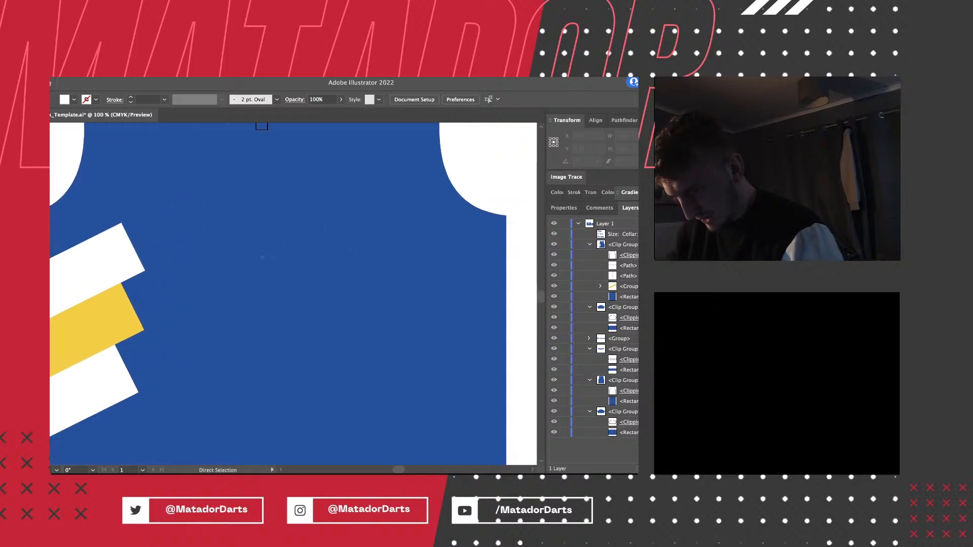
key("super+minus")
key("super+minus")
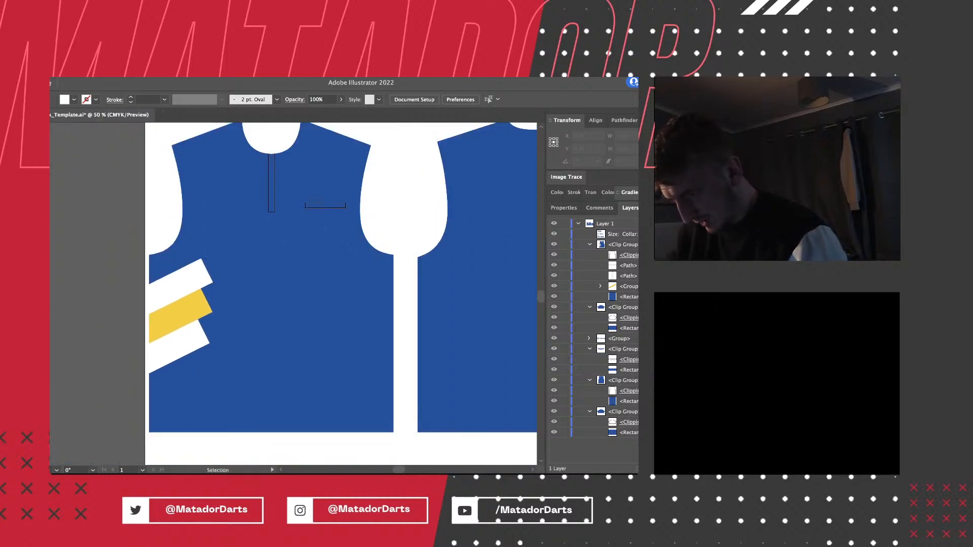
key("a")
left_click(178, 283)
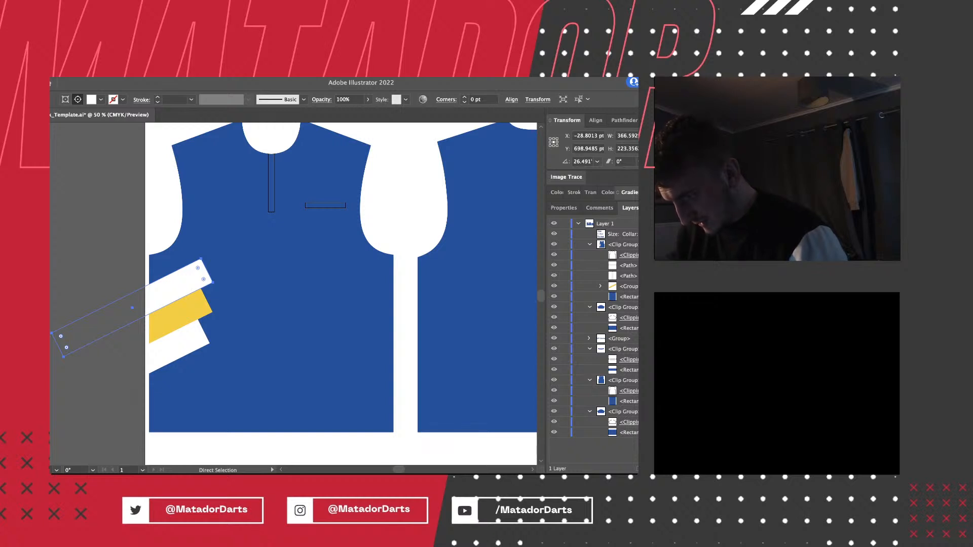
key("i")
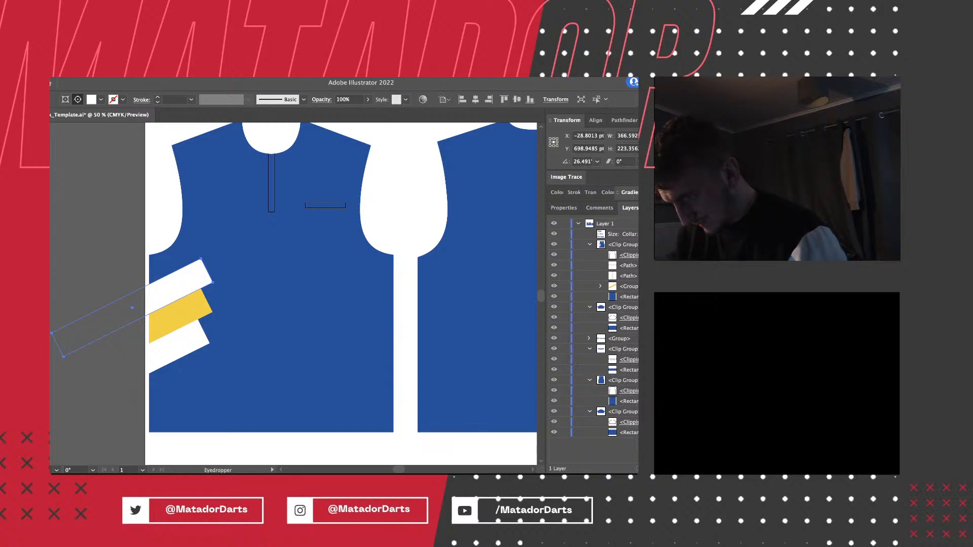
key("a")
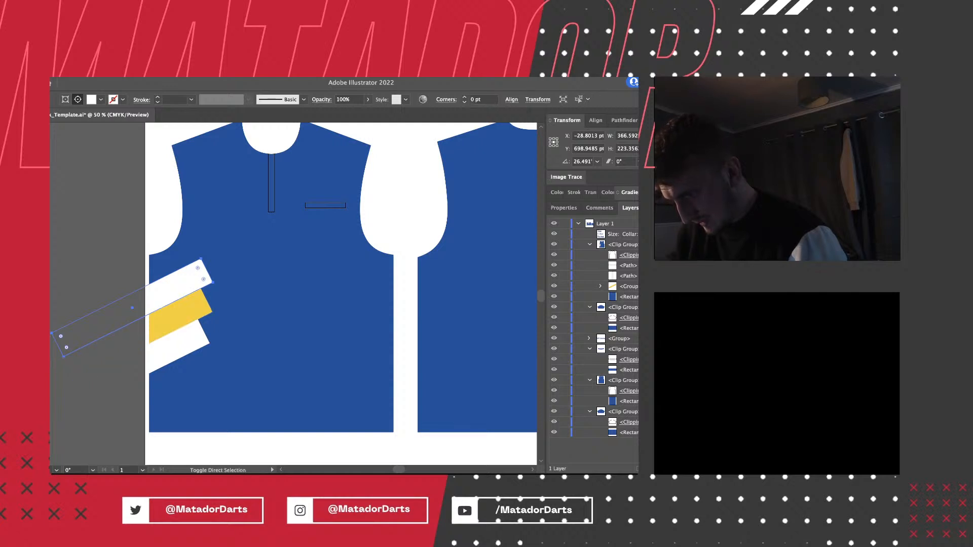
left_click(175, 346, "shift")
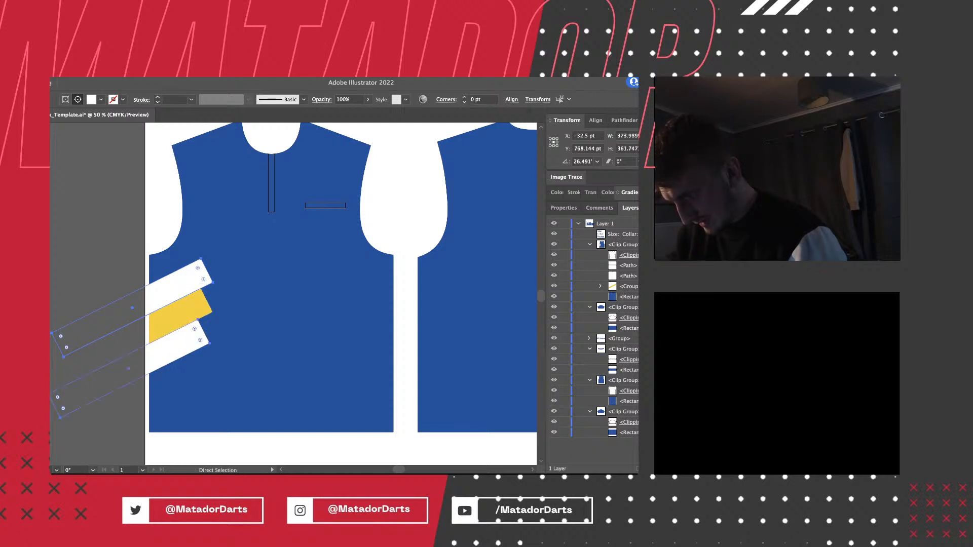
key("i")
left_click(177, 306)
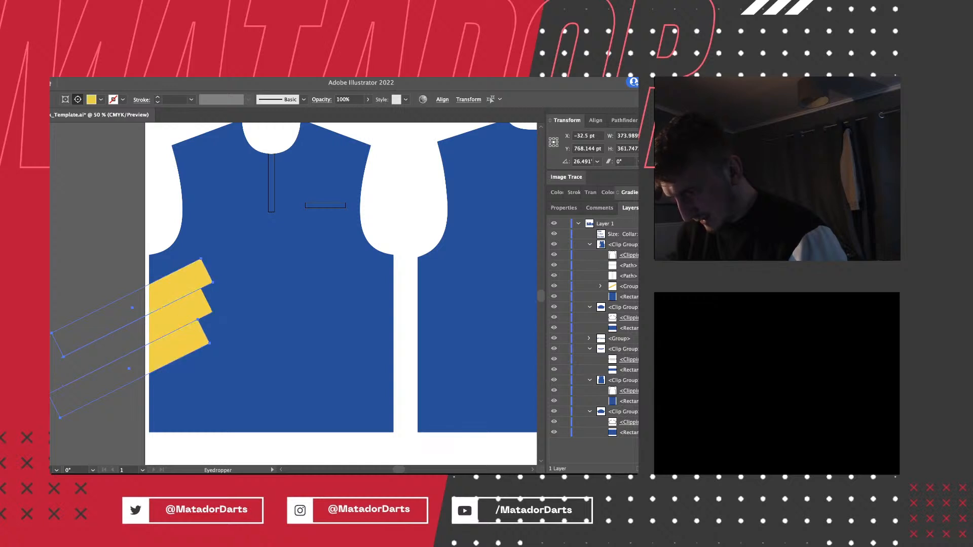
key("a")
key("super+shift+a")
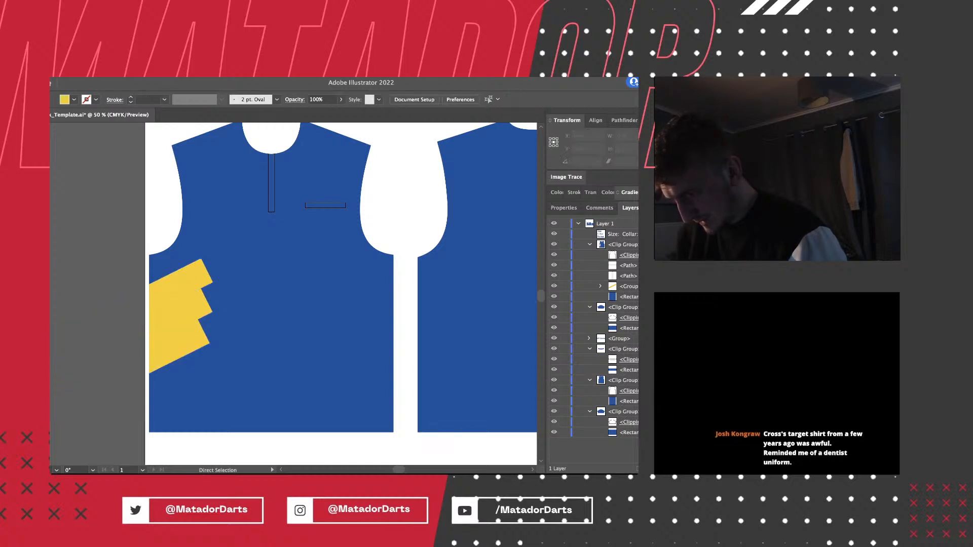
Fill the middle bar of the stripe group with white and deselect it.
left_click(178, 306)
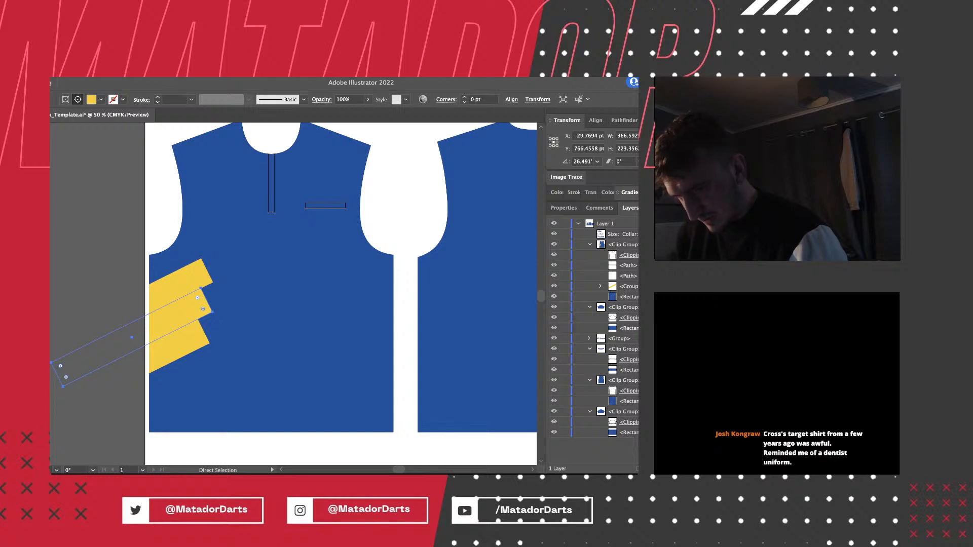
key("Return")
key("super+shift+a")
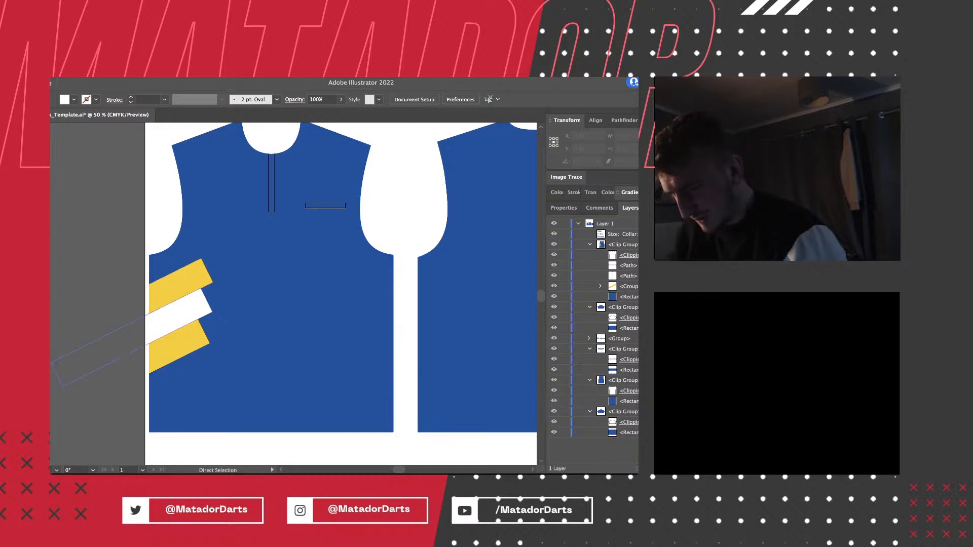
Duplicate the whole yellow-white-yellow stripe group inside the front panel's clip group and target the upper copy.
key("super+=")
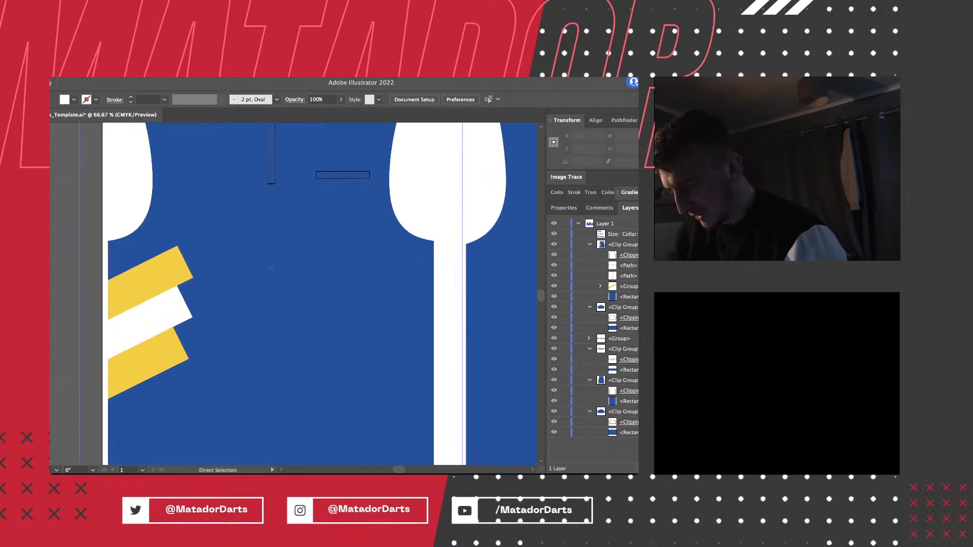
key("super+minus")
scroll(201, 320, "up", 1)
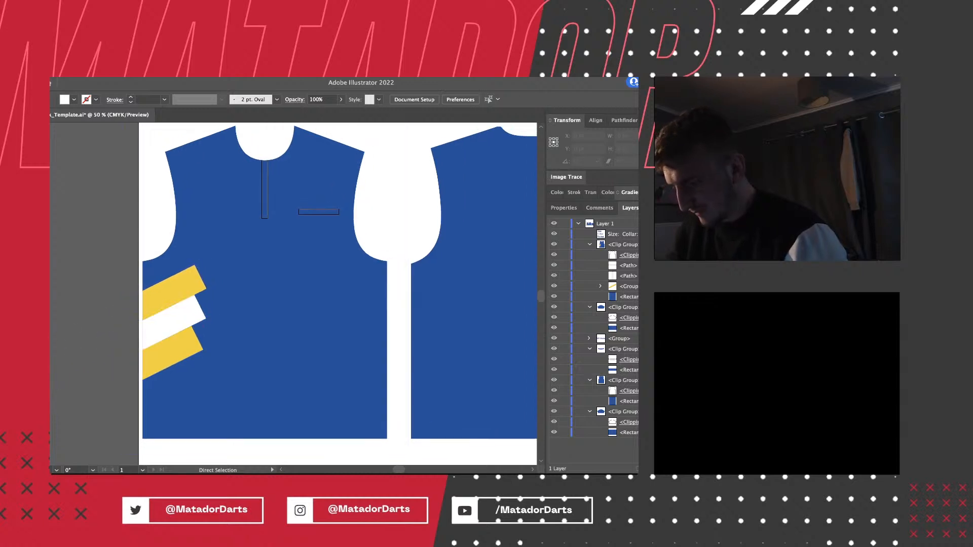
scroll(338, 294, "right", 1)
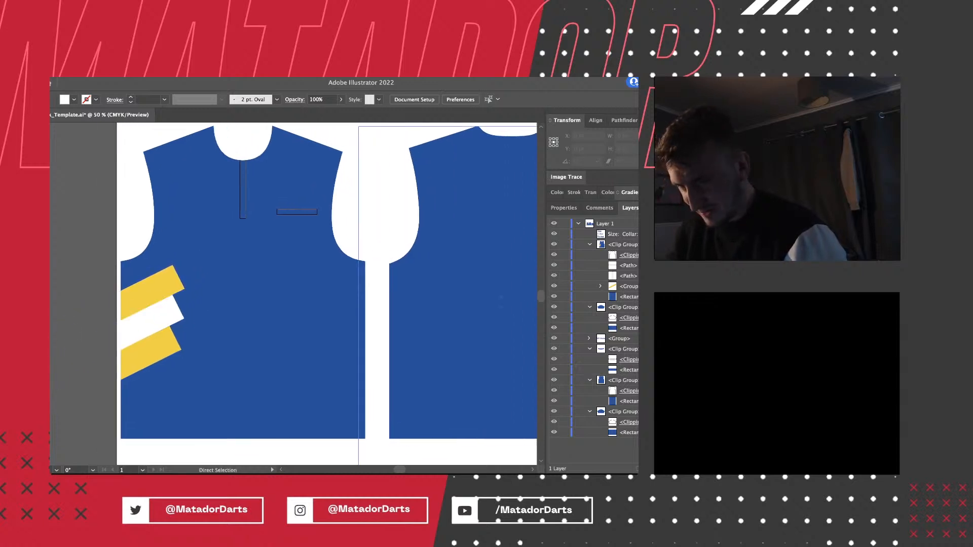
key("super+z")
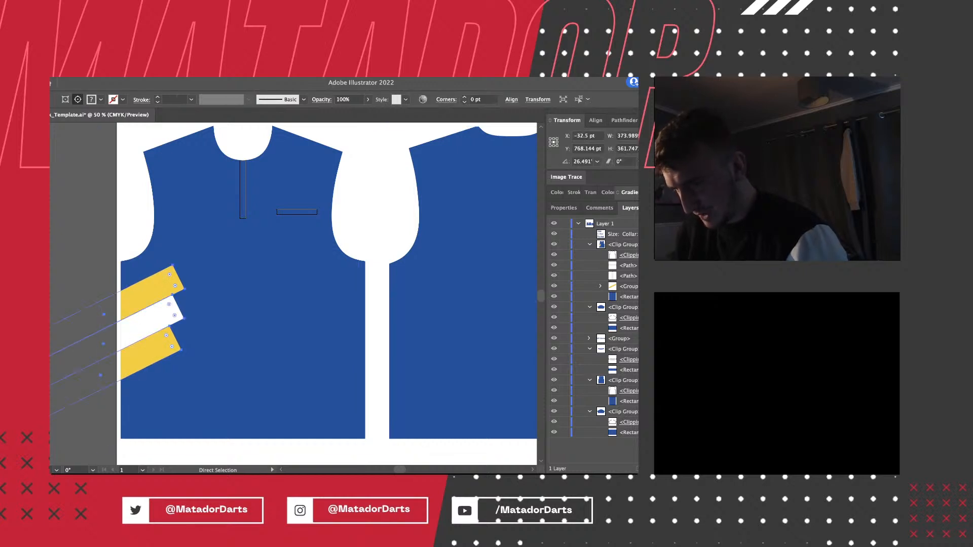
key("v")
key("a")
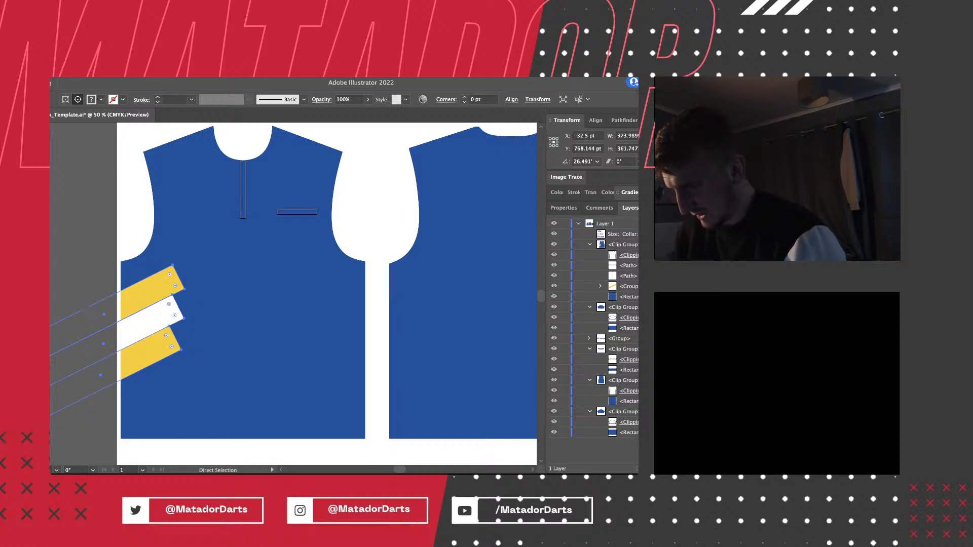
key("v")
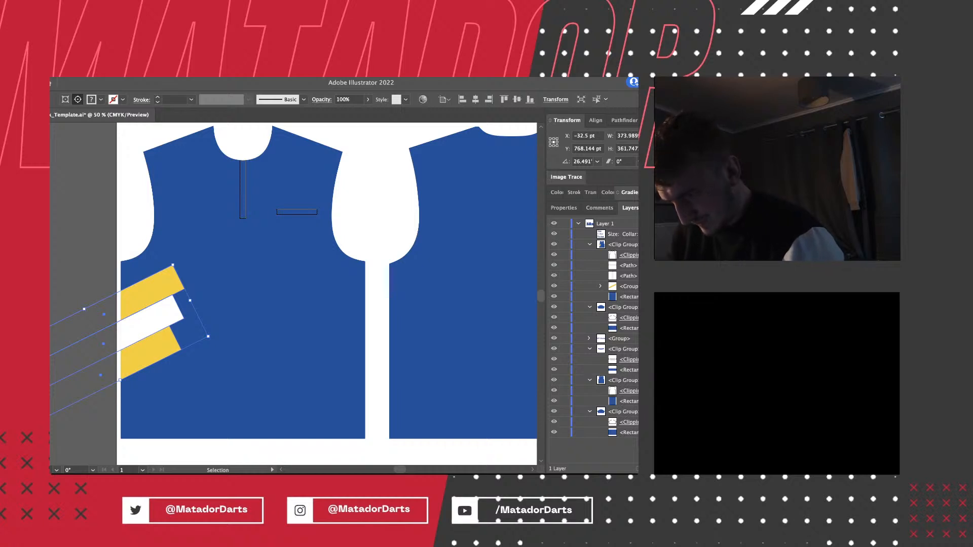
key("super+z")
key("super+shift+z")
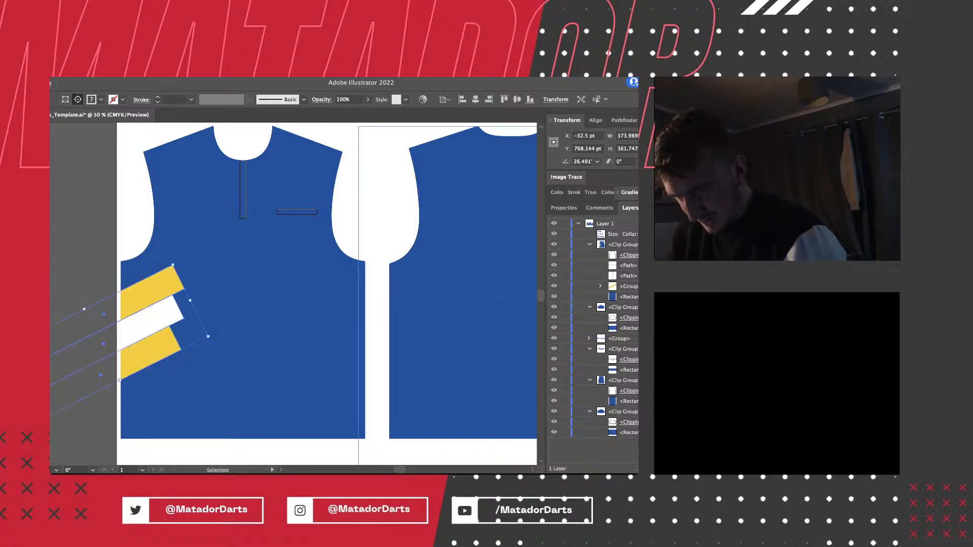
left_click(629, 286)
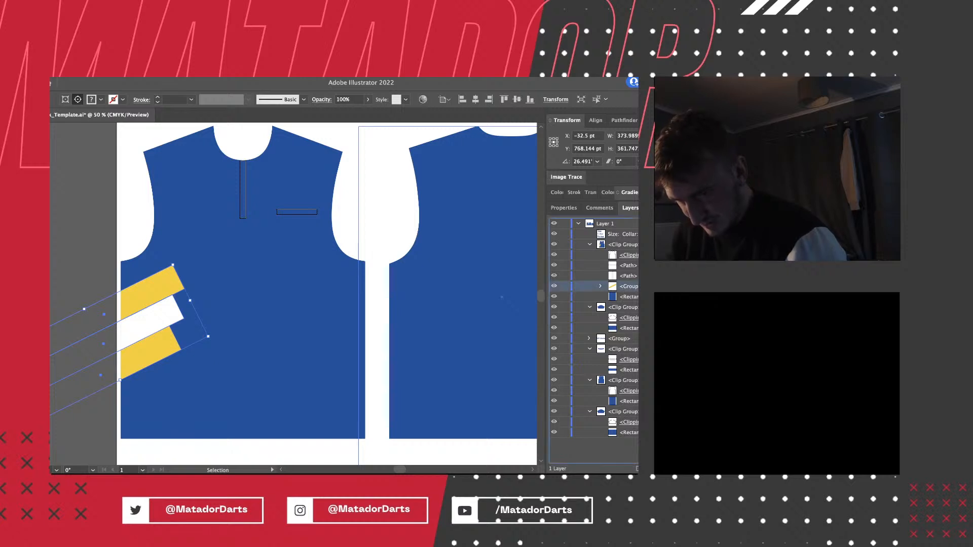
left_click_drag(629, 286, 628, 281)
left_click(628, 286)
left_click(628, 297)
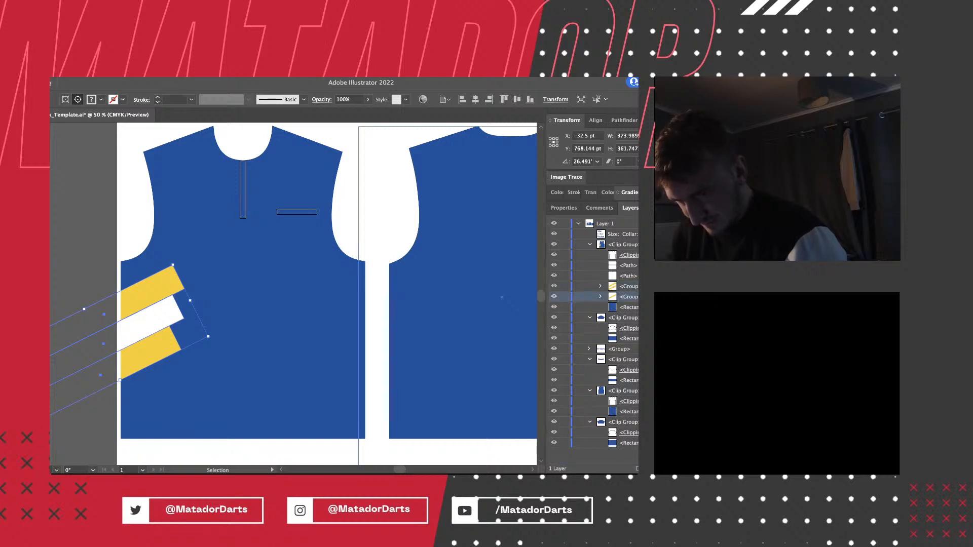
left_click(628, 286)
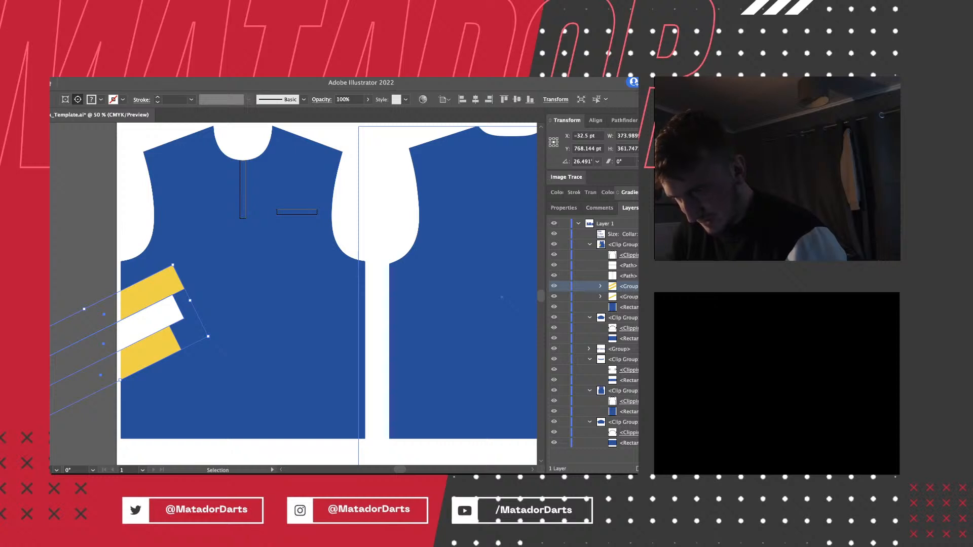
Rotate the copied stripe group to about 333.5° and place it across the front panel's opposite side edge.
type("-")
key("Return")
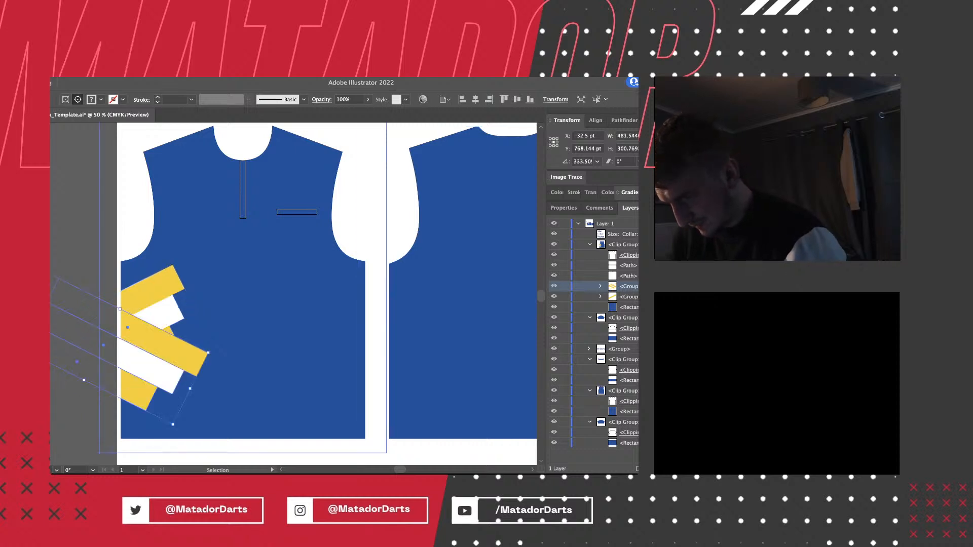
left_click_drag(122, 316, 350, 328)
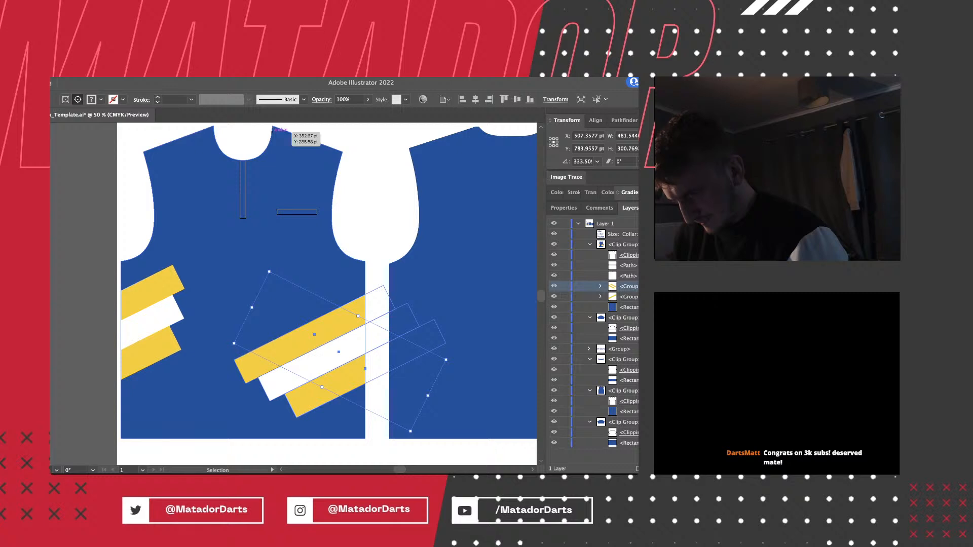
Compare both slopes of the copied stripe group and undo its last flip.
key("super+z")
key("super+shift+z")
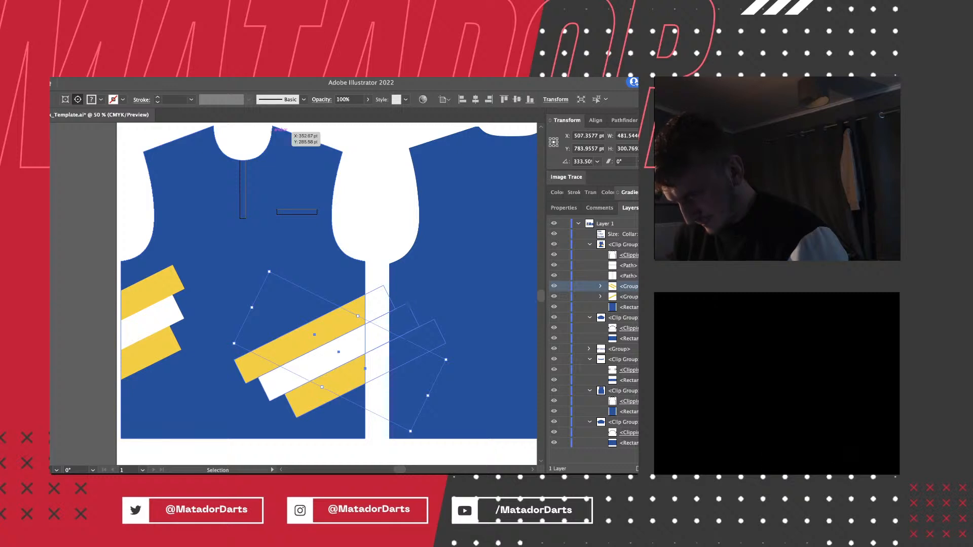
key("super+z")
key("super+shift+z")
key("super+z")
key("super+shift+z")
key("super+z")
key("super+z")
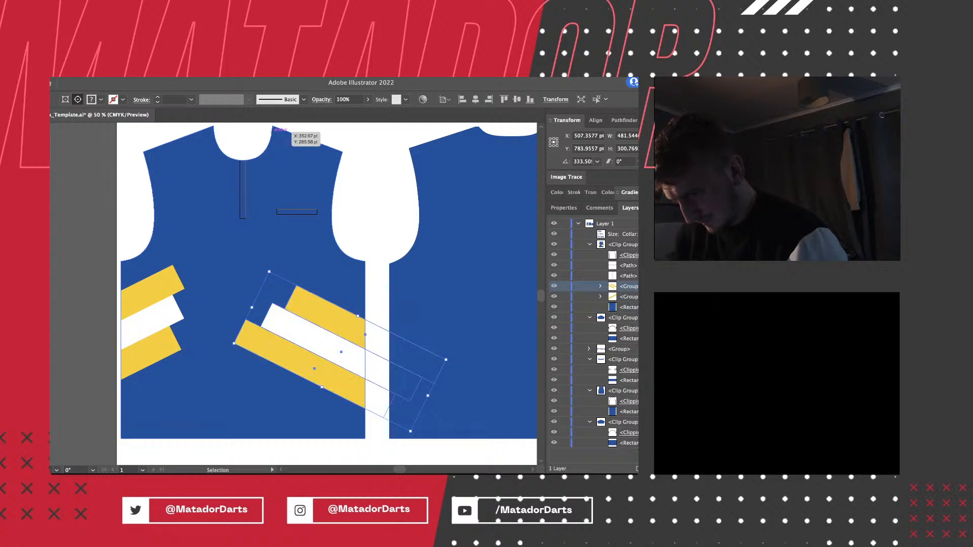
Move the copied stripe group to about X 575 pt, Y 777 pt, flip it vertically, and deselect it.
left_click_drag(330, 361, 337, 358)
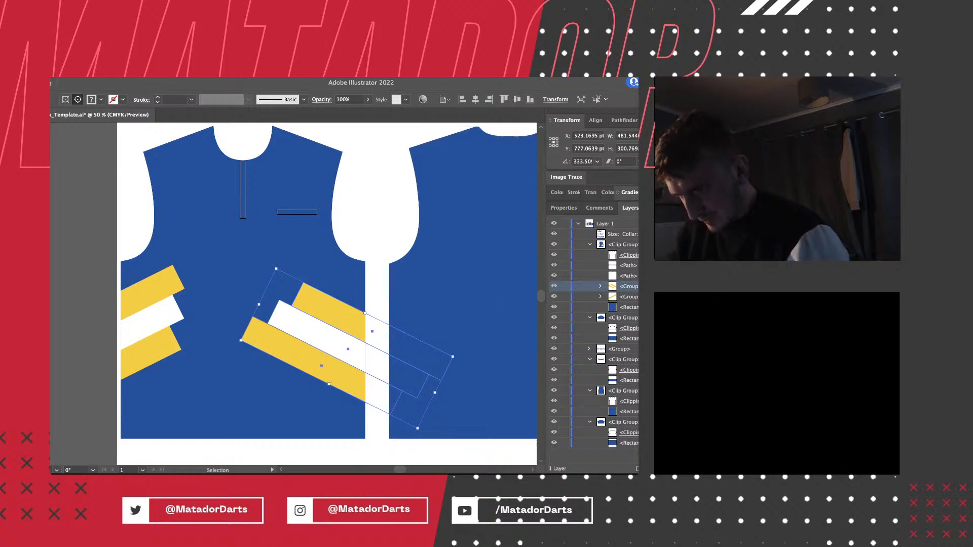
key("shift+super+a")
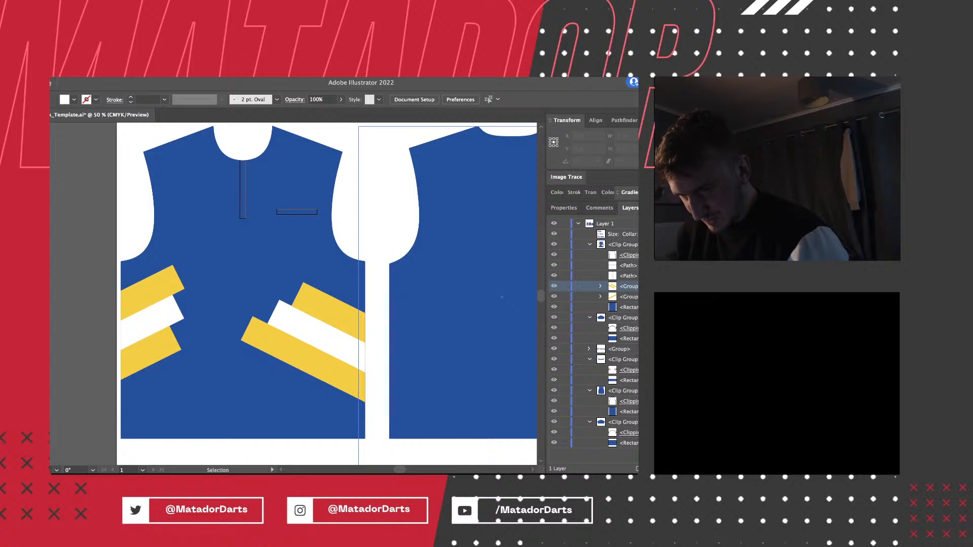
left_click(321, 355)
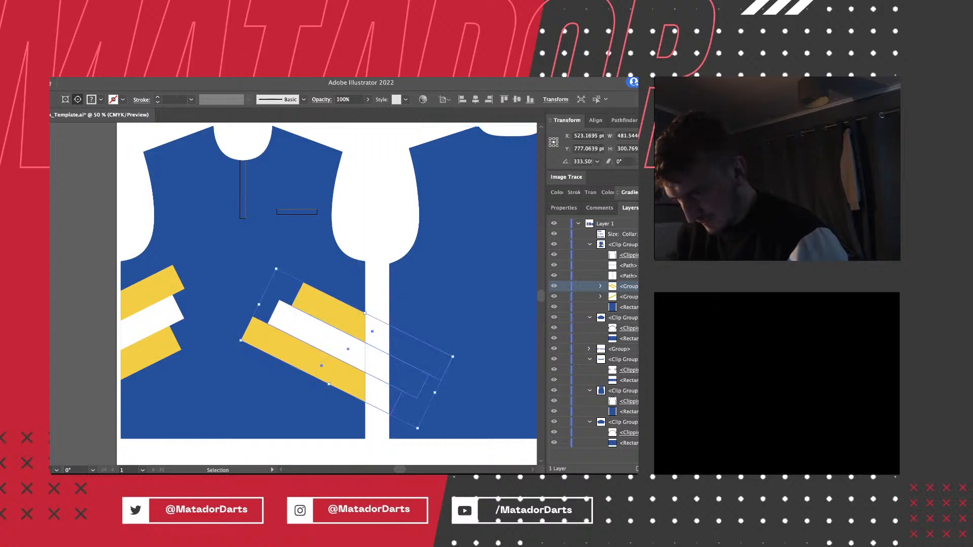
left_click_drag(301, 343, 324, 343)
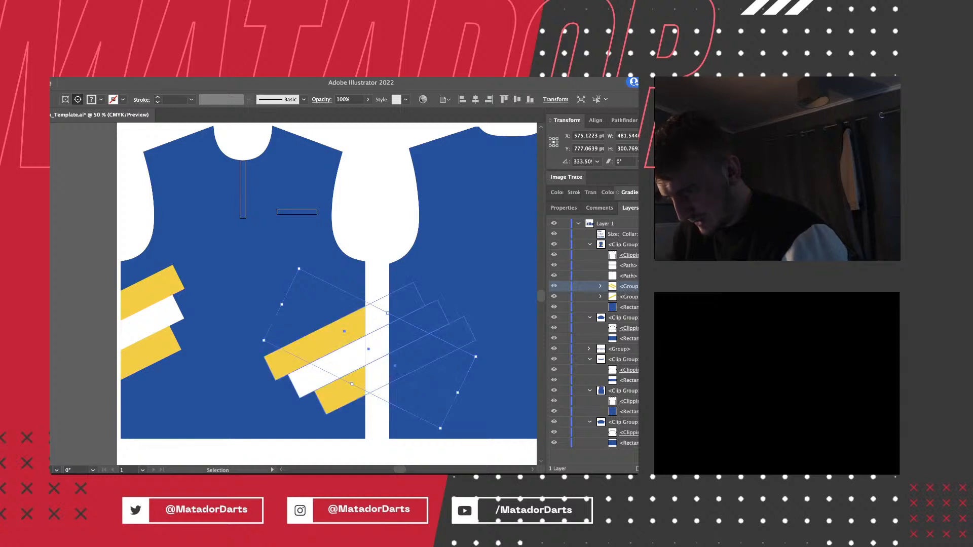
key("Return")
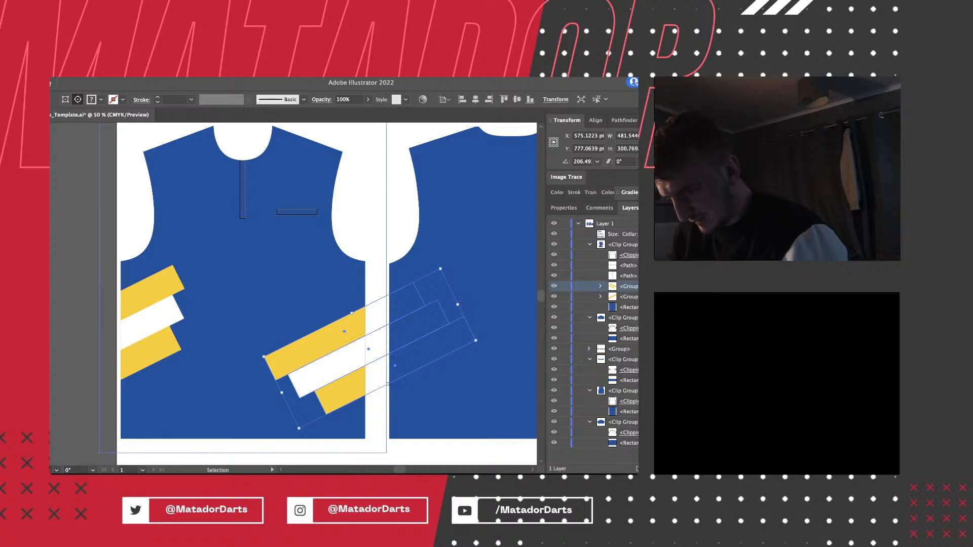
left_click(243, 304)
key("super+shift+a")
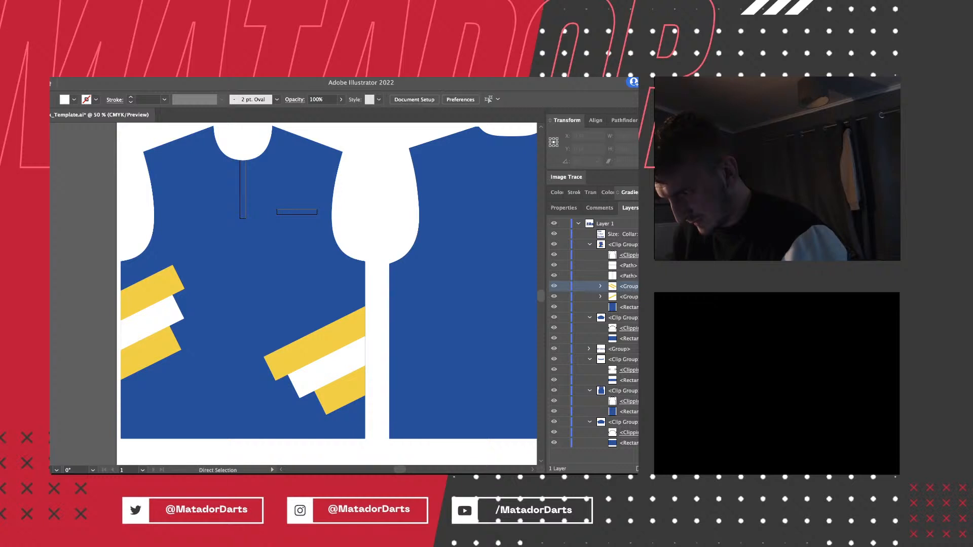
Rotate the copied stripe group to about 333.5° so it mirrors the original, and move it close beside the original group.
left_click(152, 289)
key("v")
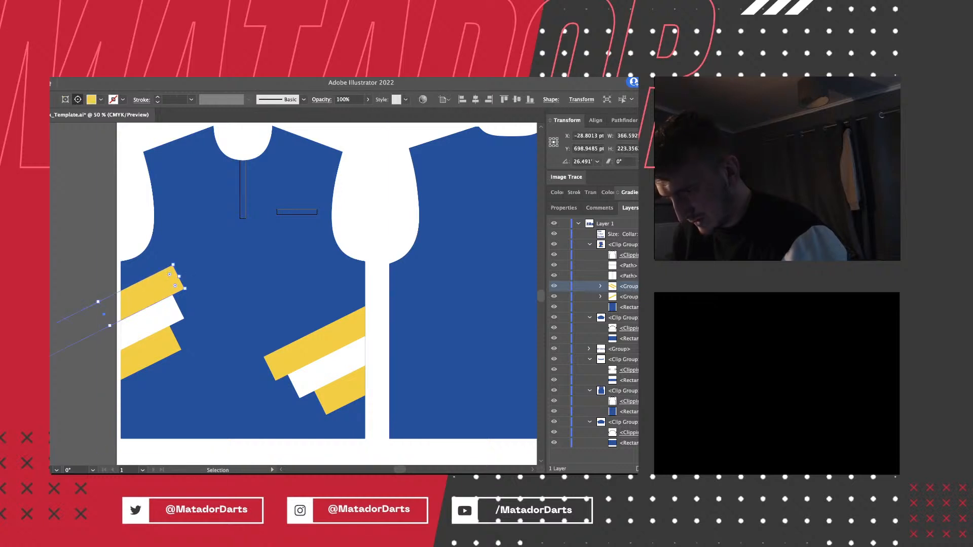
key("super+z")
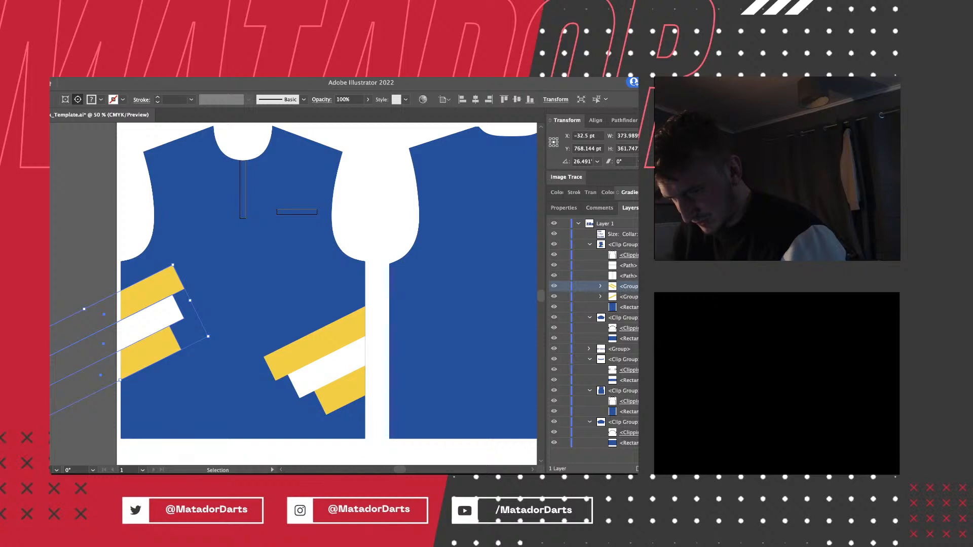
left_click(330, 355)
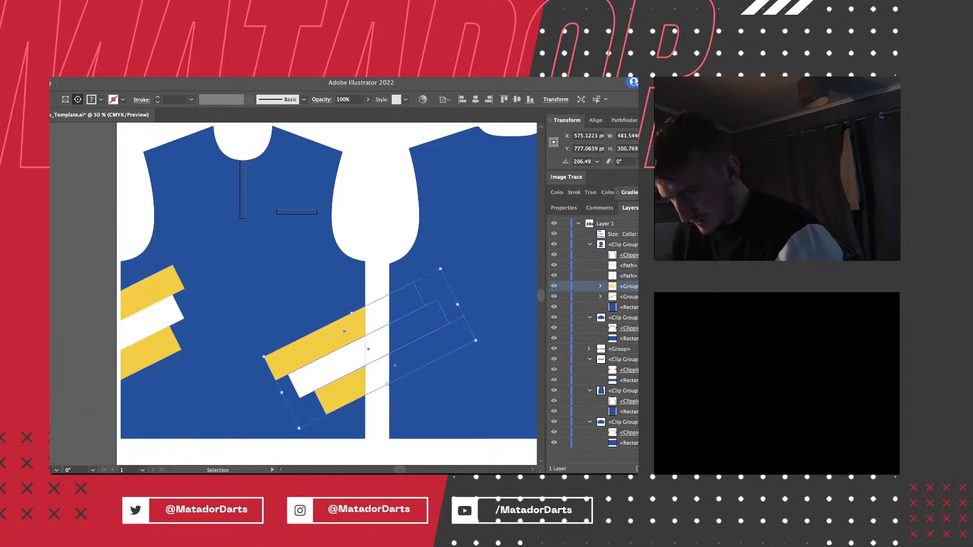
key("super+z")
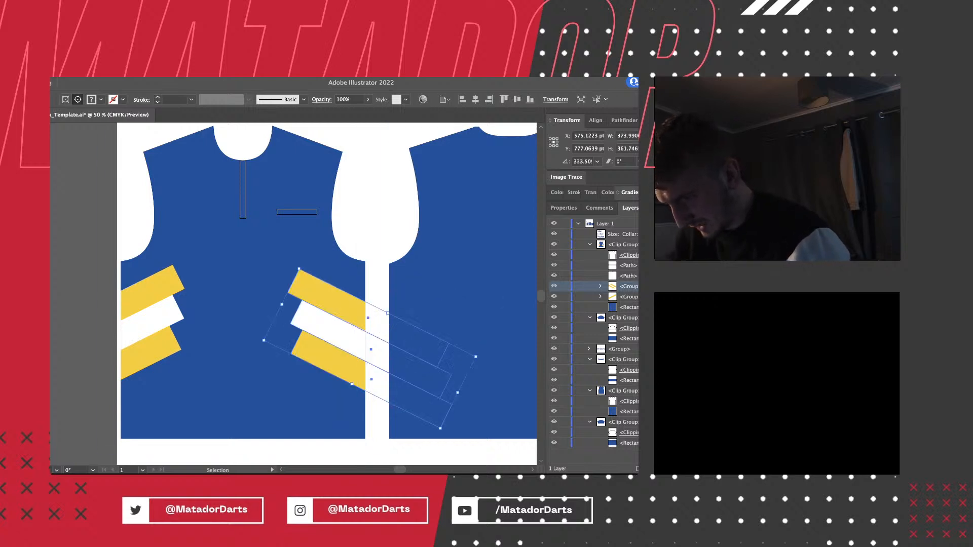
left_click_drag(343, 294, 243, 286)
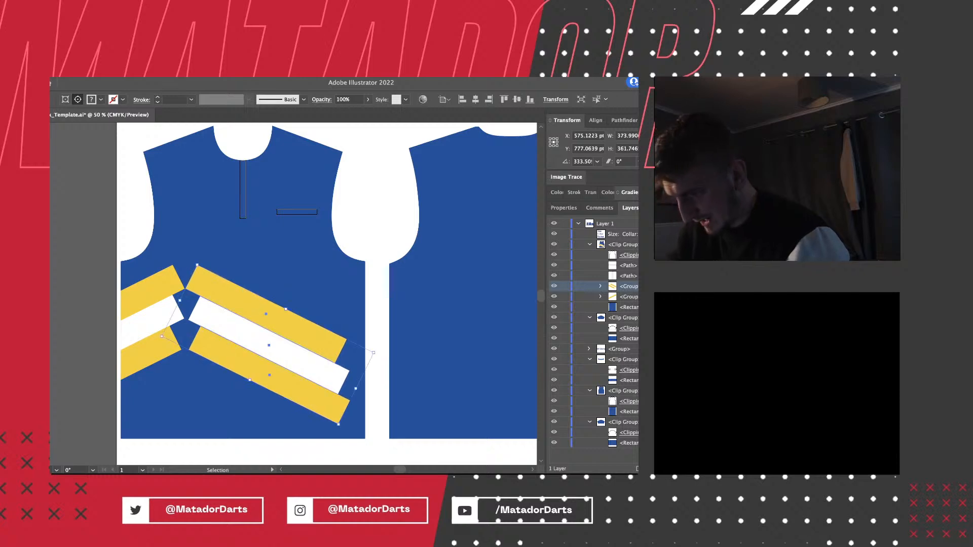
Draw a spacer rectangle about 118 by 31 pt from the original top stripe's upper corner to the front panel's nearest side edge.
key("super+shift+a")
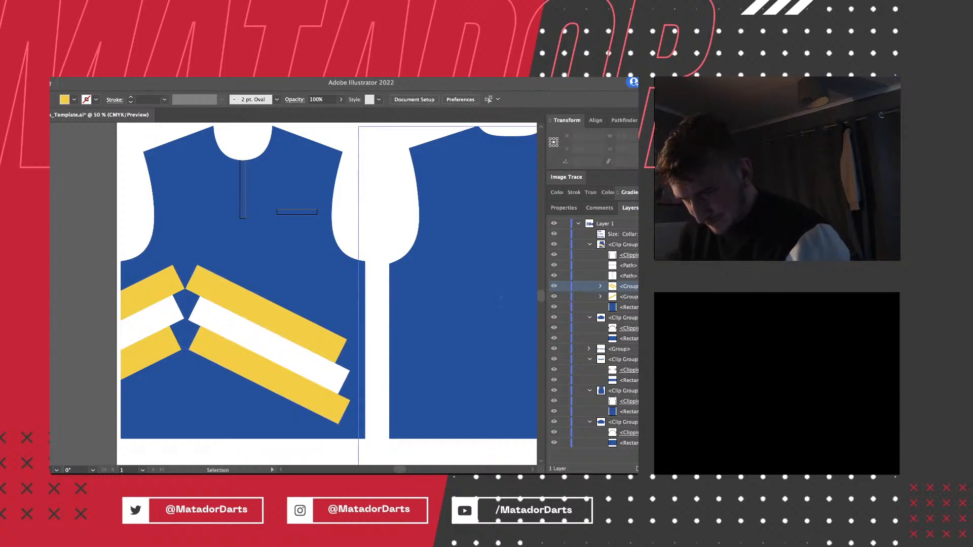
left_click(152, 289)
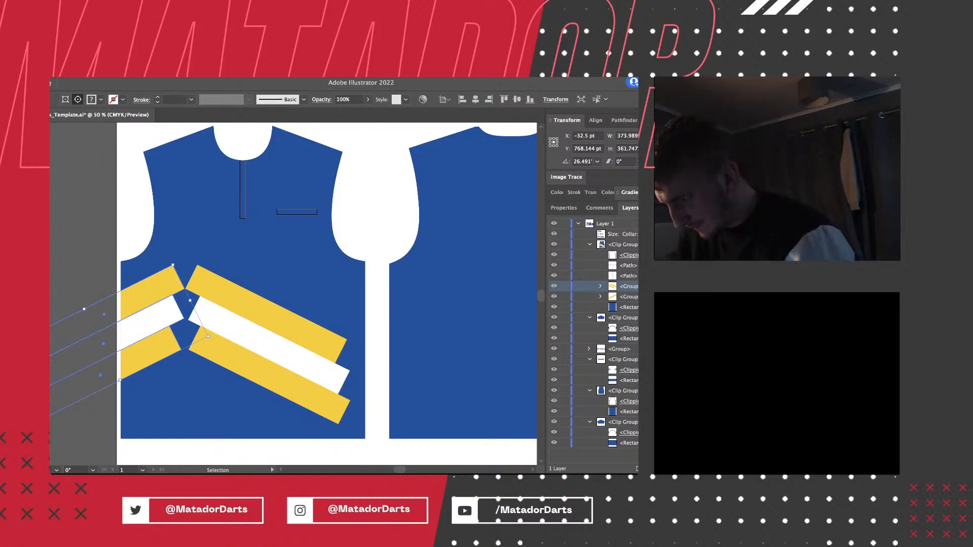
scroll(292, 293, "left", 2)
scroll(293, 294, "down", 1)
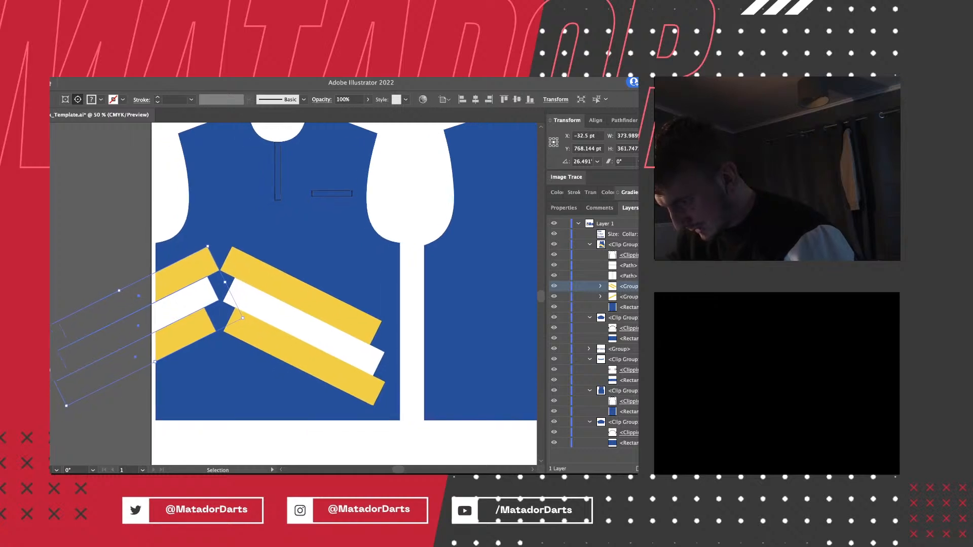
mouse_move(66, 405)
left_mouse_down()
mouse_move(98, 372)
mouse_move(175, 350)
mouse_move(83, 381)
mouse_move(66, 405)
left_mouse_up()
key("super+shift+a")
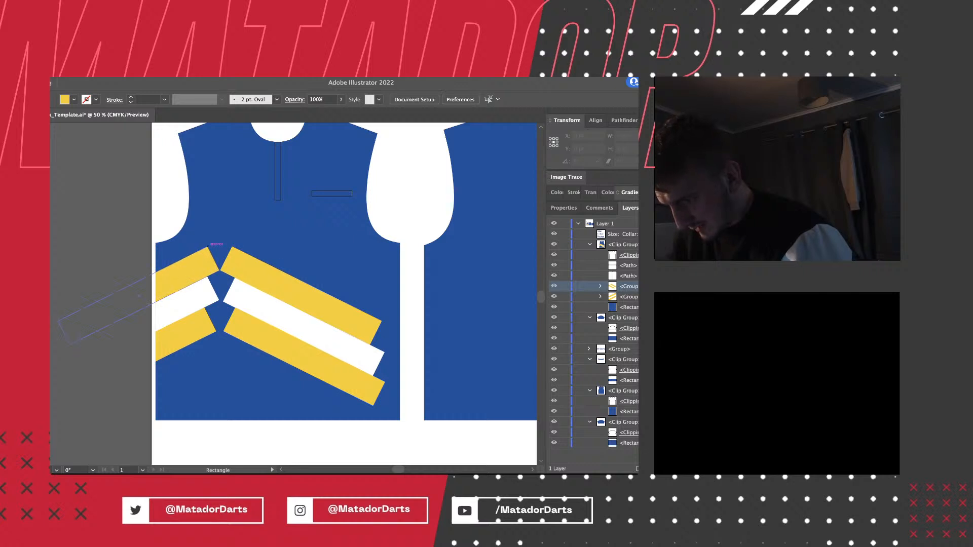
left_click_drag(208, 247, 155, 260)
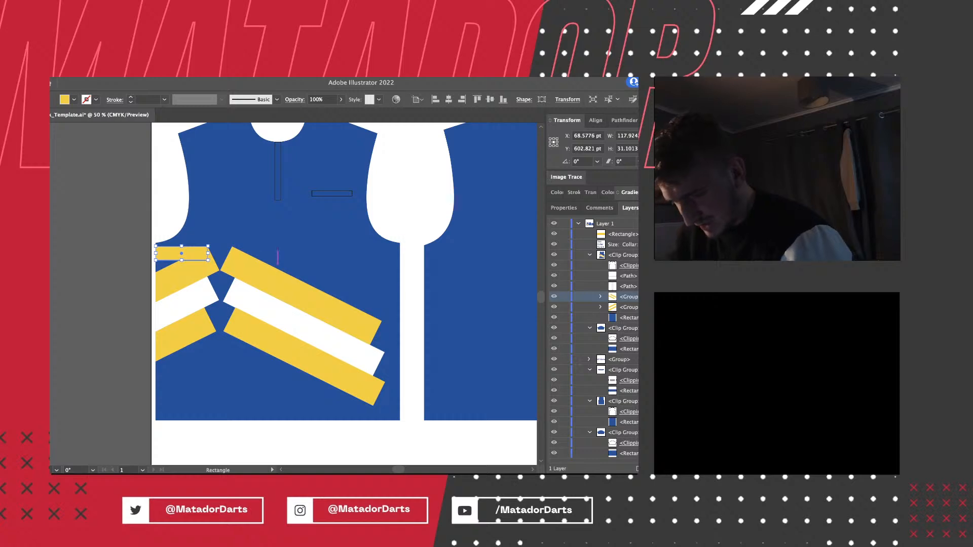
key("ctrl+equal")
key("ctrl+equal")
key("ctrl+equal")
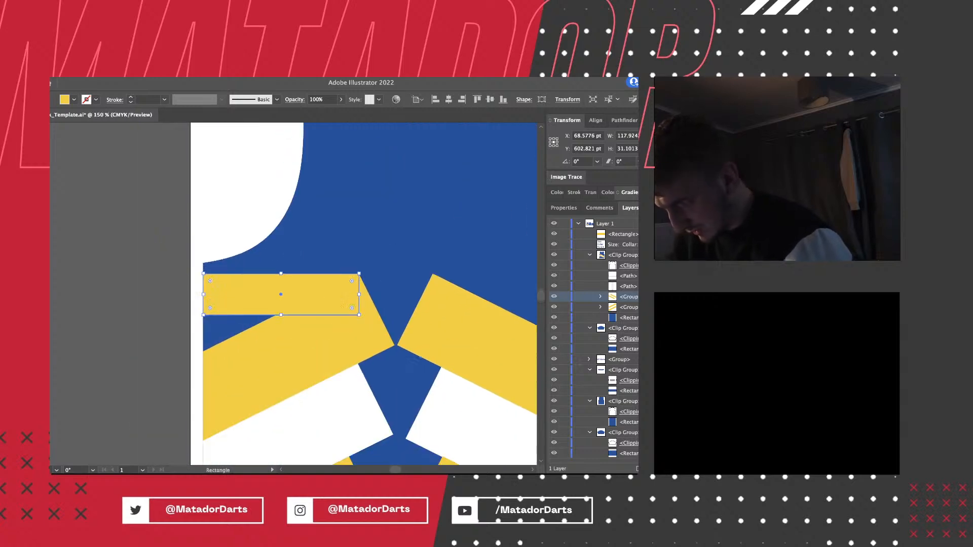
key("v")
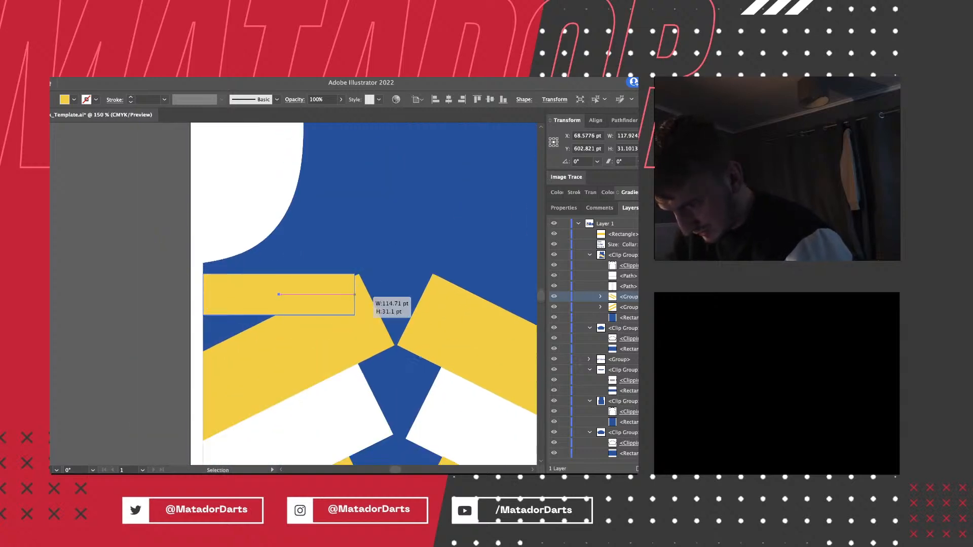
Move the spacer rectangle horizontally across the front panel to about X 505.6 pt, flush with the opposite side edge.
key("ctrl+minus")
key("ctrl+minus")
key("ctrl+minus")
key("ctrl+minus")
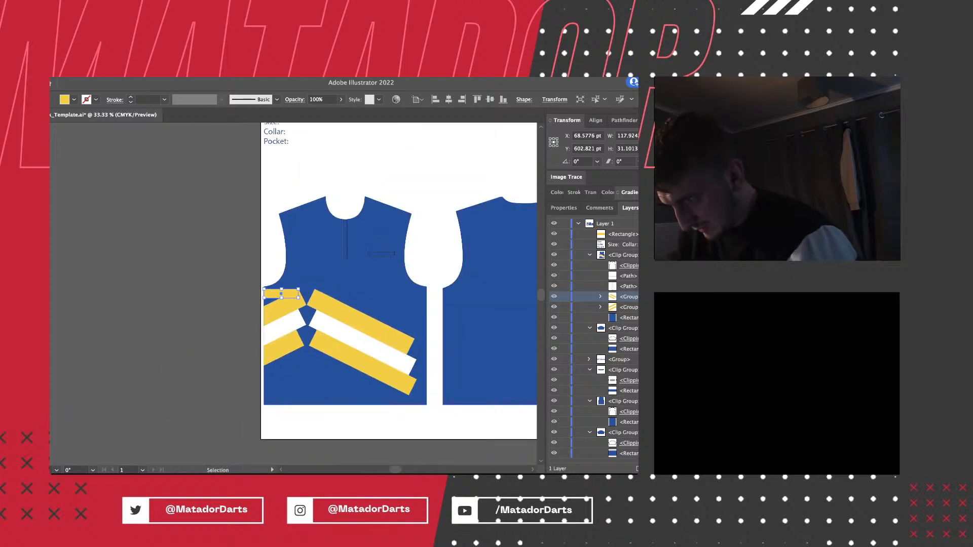
key("shift+Right")
key("shift+Right")
key("shift+Right")
key("shift+Right")
key("shift+Right")
key("shift+Right")
key("shift+Right")
key("shift+Right")
key("shift+Right")
key("shift+Right")
key("shift+Right")
key("shift+Right")
key("shift+Right")
key("shift+Right")
key("shift+Right")
key("shift+Right")
key("shift+Right")
key("shift+Right")
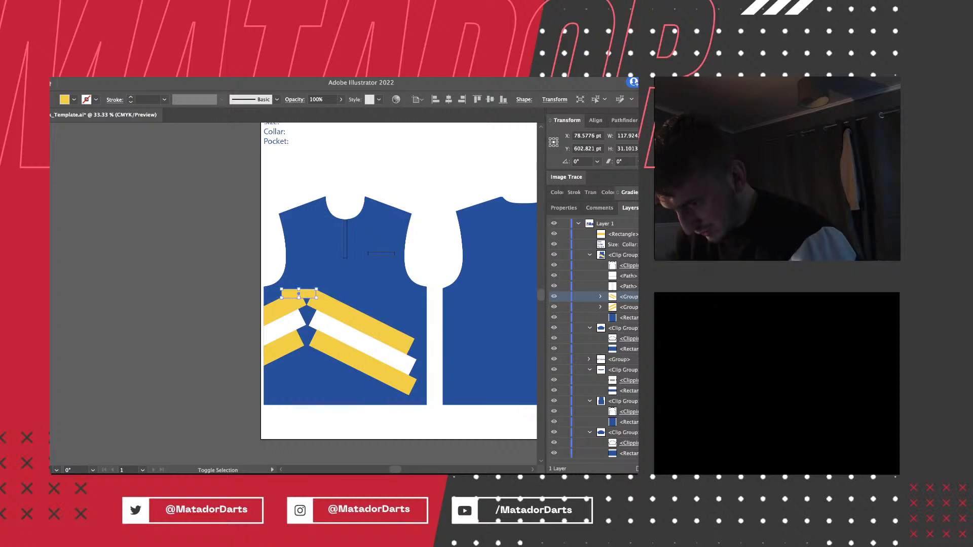
key("shift+Right")
key("shift+Right")
key("shift+Right")
key("shift+Right")
key("shift+Right")
key("shift+Right")
key("shift+Right")
key("shift+Right")
key("shift+Right")
key("shift+Right")
key("shift+Right")
key("shift+Right")
key("shift+Right")
key("shift+Right")
key("shift+Right")
key("shift+Right")
key("shift+Right")
key("shift+Right")
key("shift+Right")
key("shift+Right")
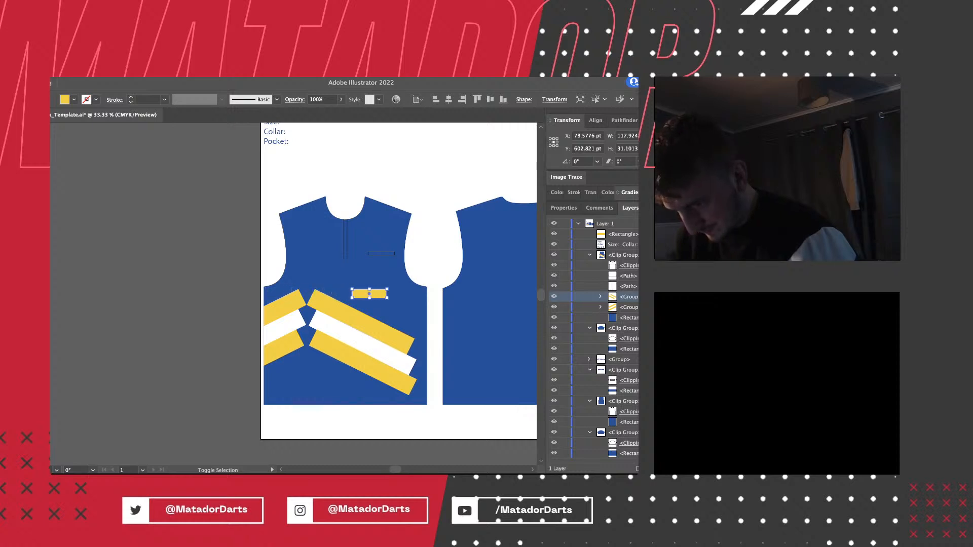
key("shift+Right")
key("shift+Right")
key("shift+Right")
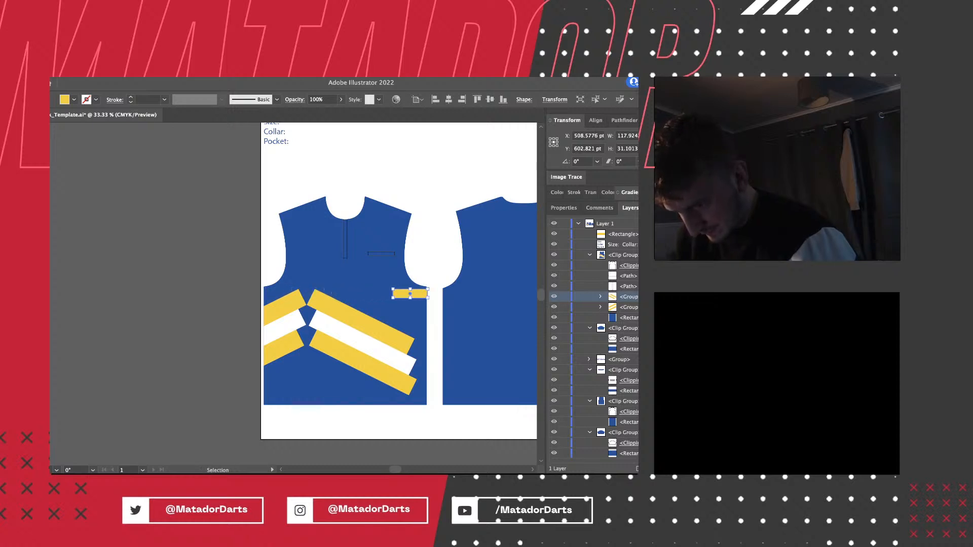
key("Left")
key("Left")
key("Left")
key("super+equal")
key("super+equal")
key("super+equal")
key("super+equal")
key("super+equal")
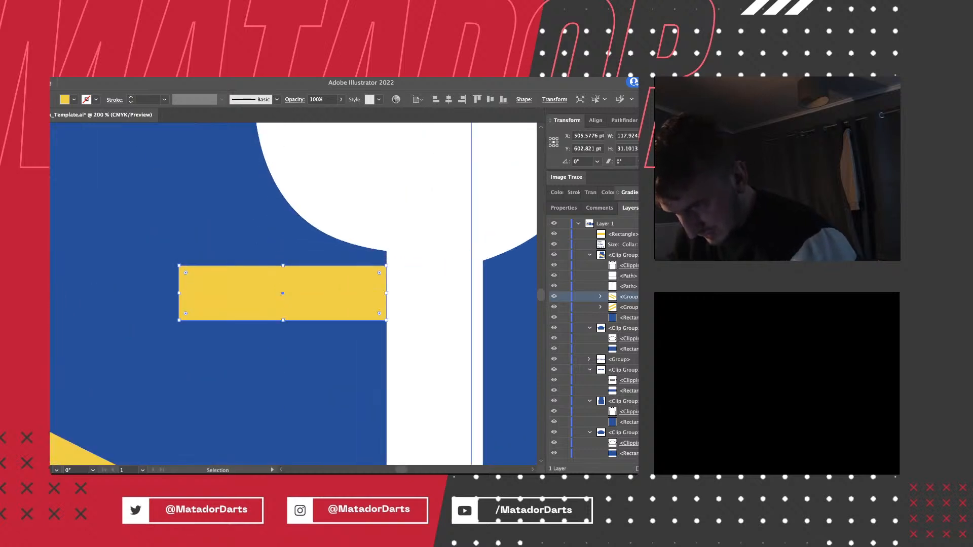
Slide the spacer rectangle horizontally back toward the original stripe group, to about X 185.6 pt.
key("super+minus")
key("super+minus")
key("super+minus")
key("super+minus")
key("super+minus")
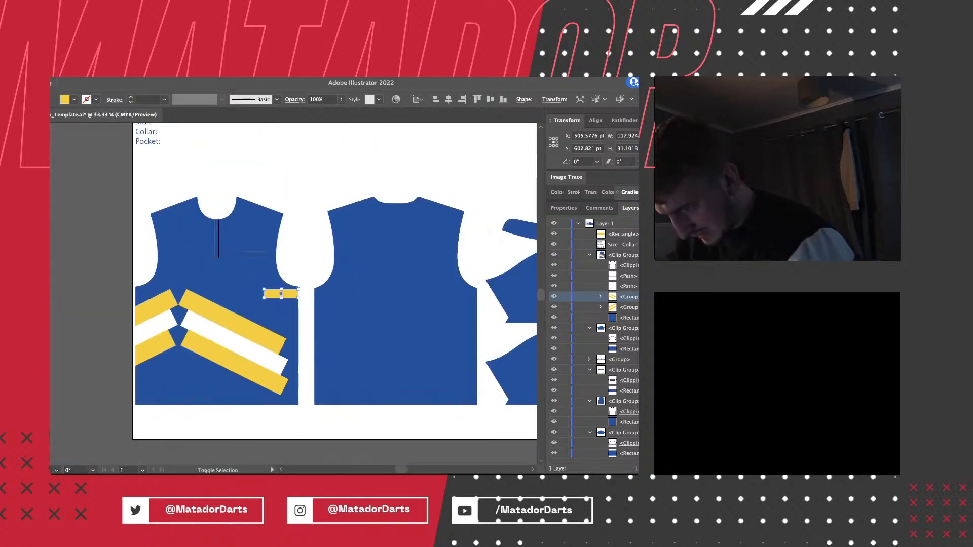
key("shift+Left")
key("shift+Left")
key("shift+Left")
key("shift+Left")
key("shift+Left")
key("shift+Left")
key("shift+Left")
key("shift+Left")
key("shift+Left")
key("shift+Left")
key("shift+Left")
key("shift+Left")
key("shift+Left")
key("shift+Left")
key("shift+Left")
key("shift+Left")
key("shift+Left")
key("shift+Left")
key("shift+Left")
key("shift+Left")
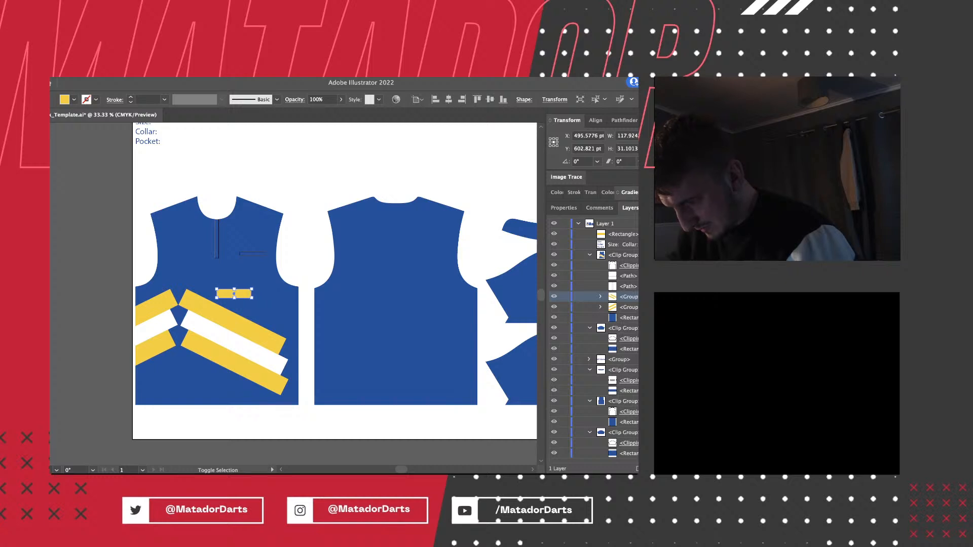
key("shift+Left")
key("shift+Left")
key("shift+Left")
key("shift+Left")
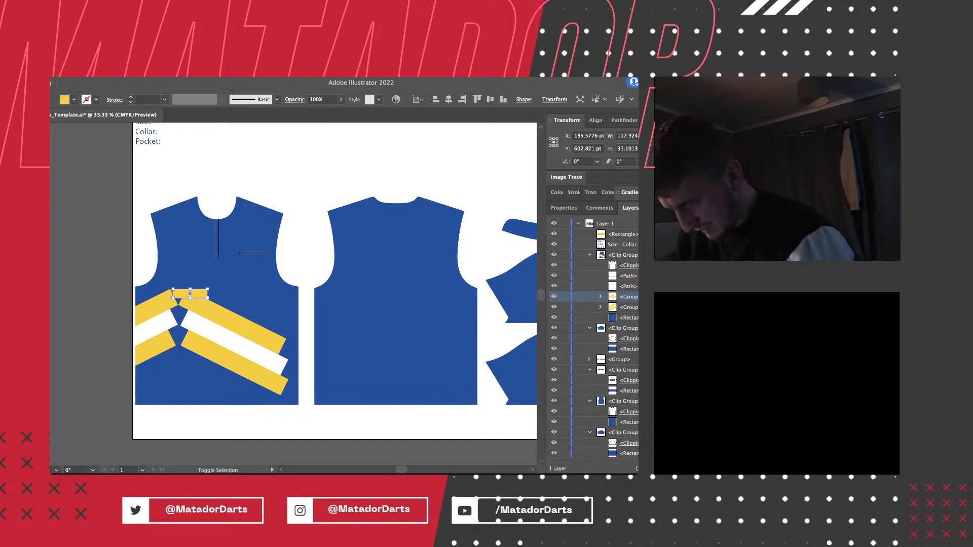
Return the spacer rectangle to about X 505.6 pt against the front panel's opposite side edge.
key("shift+Right")
key("shift+Right")
key("shift+Right")
key("shift+Right")
key("shift+Right")
key("shift+Right")
key("shift+Right")
key("shift+Right")
key("shift+Right")
key("shift+Right")
key("shift+Right")
key("shift+Right")
key("shift+Right")
key("shift+Right")
key("shift+Right")
key("shift+Right")
key("shift+Right")
key("shift+Right")
key("shift+Right")
key("shift+Right")
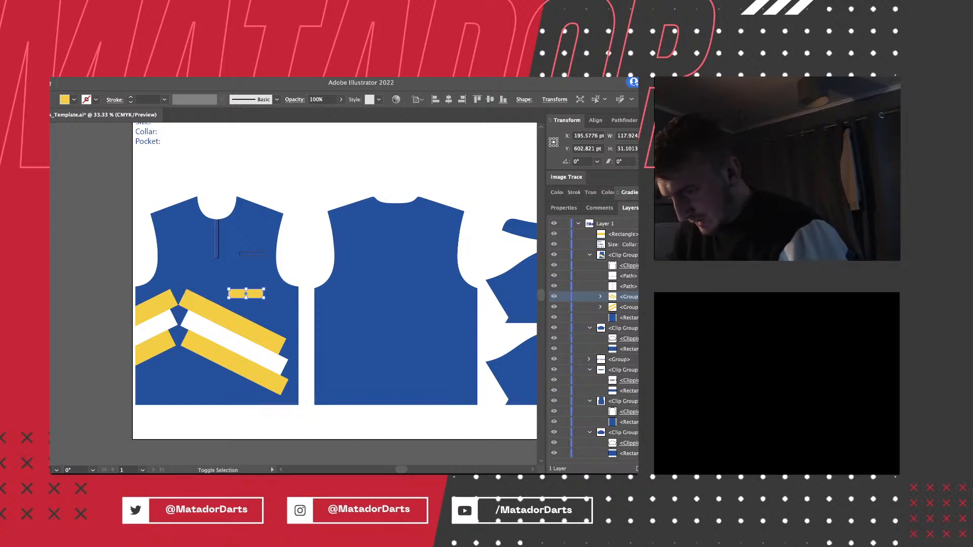
key("shift+Right")
key("shift+Right")
key("shift+Right")
key("shift+Right")
key("shift+Right")
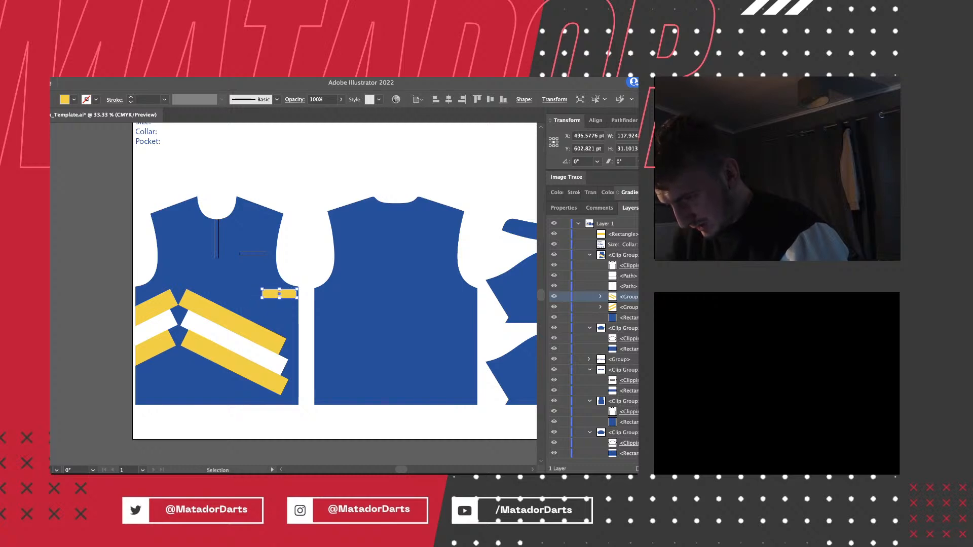
key("super+plus")
key("super+plus")
key("super+plus")
key("super+plus")
key("super+plus")
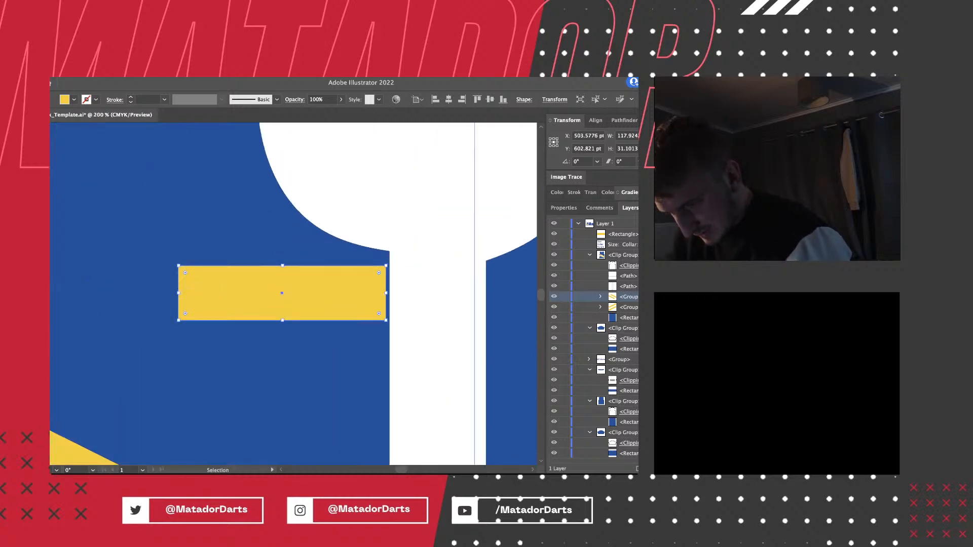
key("Right")
key("Right")
key("Right")
key("Right")
key("Right")
Move the mirrored copy of the stripe group horizontally to the opposite side of the front panel, at about X 603.6 pt.
key("super+minus")
key("super+minus")
key("super+minus")
key("super+minus")
key("super+minus")
key("super+minus")
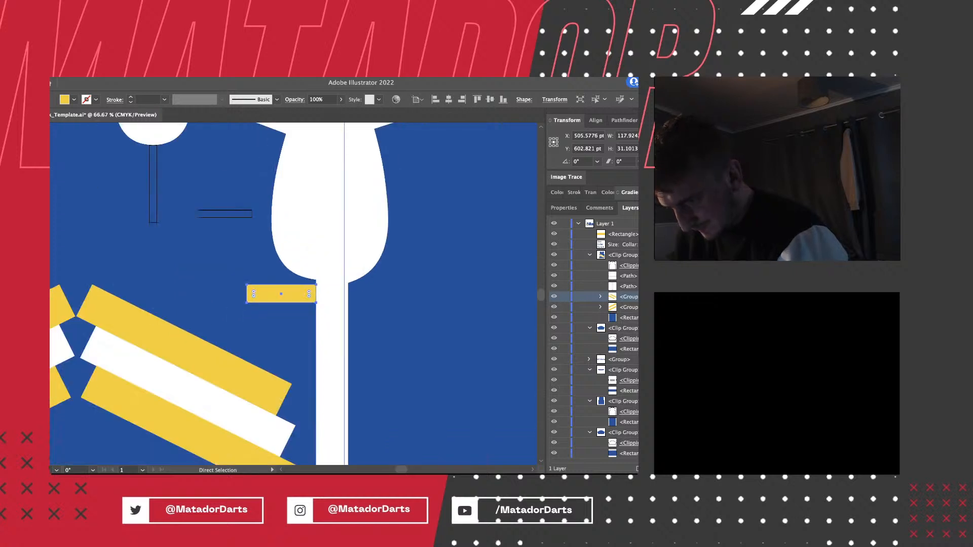
left_click(185, 320)
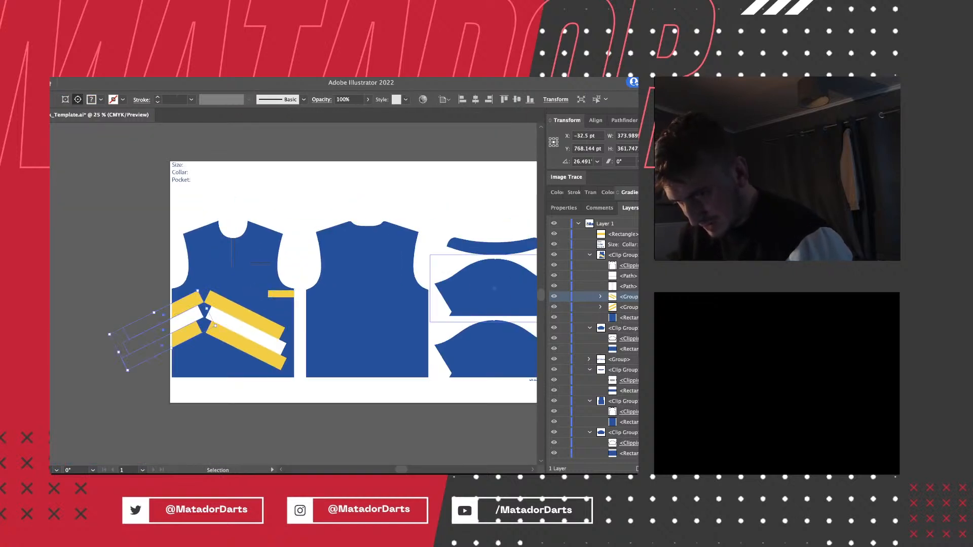
left_click(253, 330)
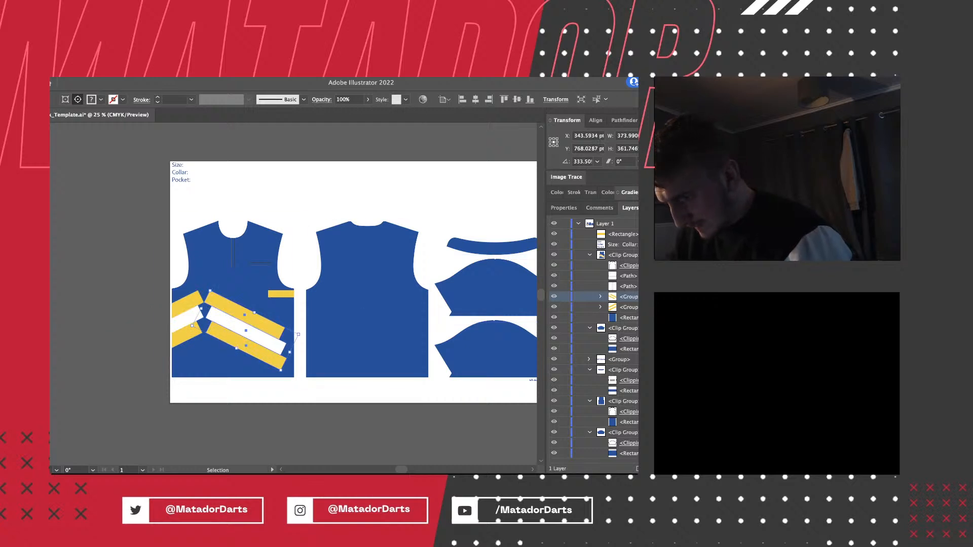
left_click_drag(253, 330, 322, 330)
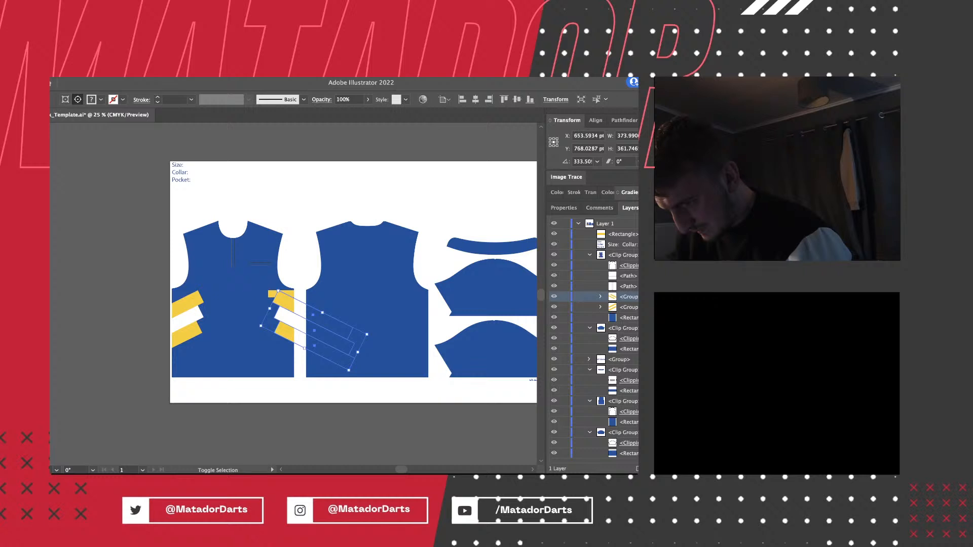
key("shift+Left")
key("shift+Left")
key("shift+Left")
key("shift+Left")
key("shift+Left")
Nudge the mirrored stripe group to about X 606.6 pt so its top corner meets the spacer rectangle's upper inner corner.
key("super+plus")
key("super+plus")
key("super+plus")
key("super+plus")
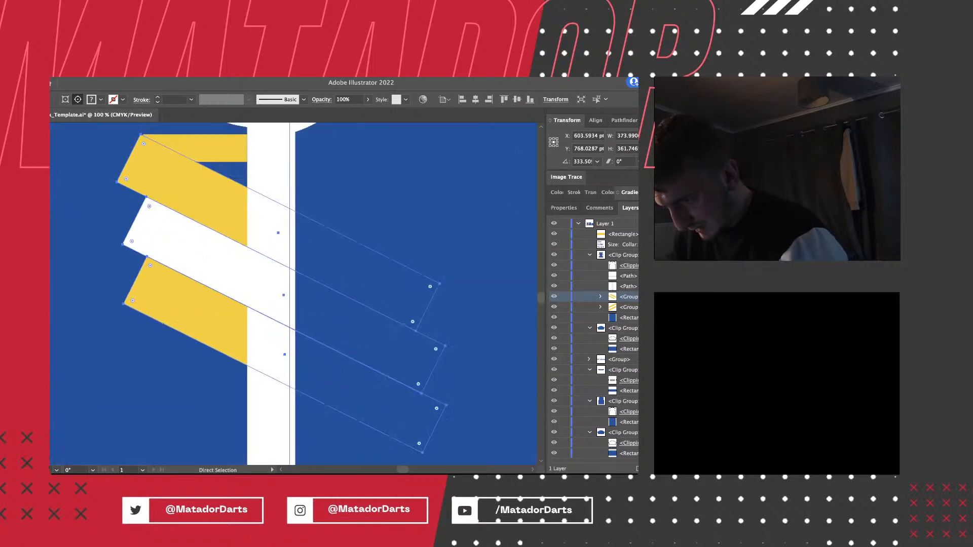
key("super+plus")
left_click_drag(276, 203, 360, 372)
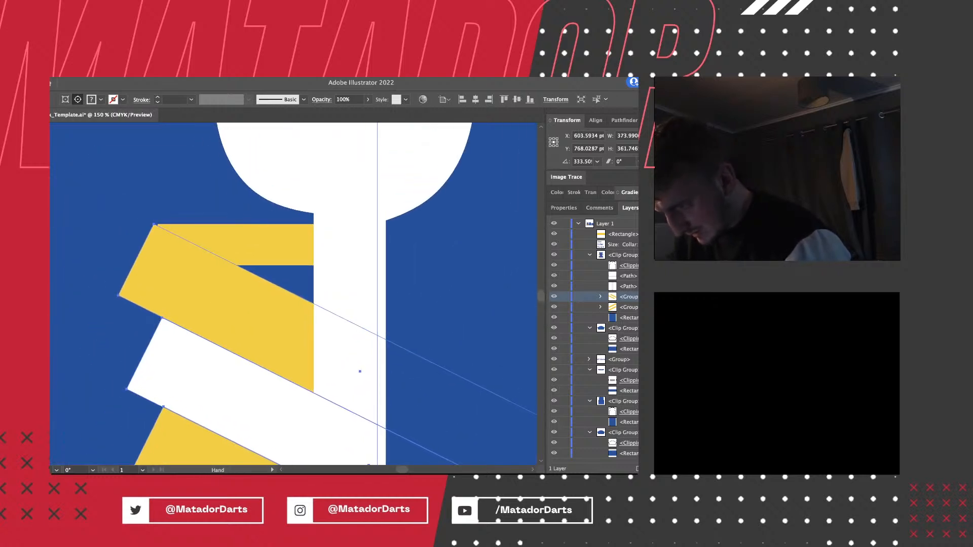
key("Right")
key("Right")
key("Right")
key("Right")
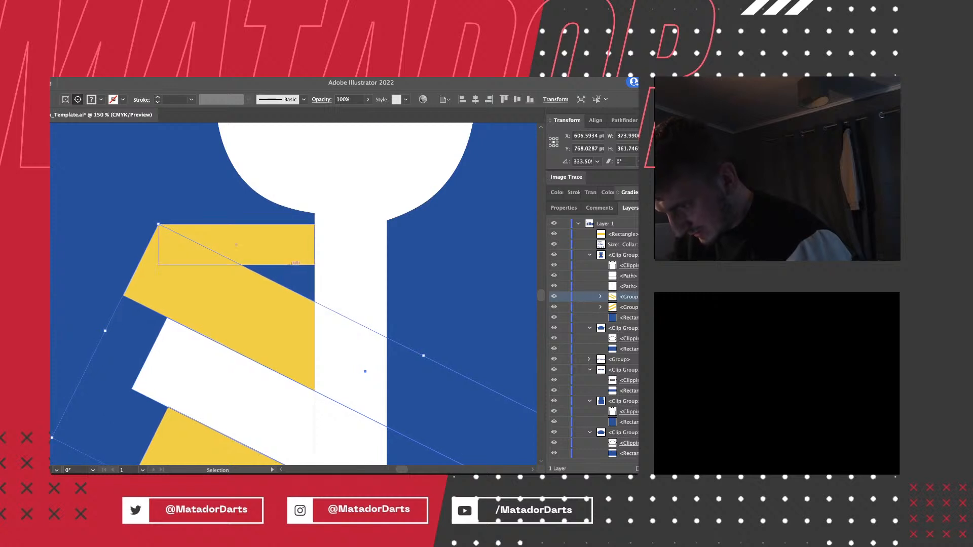
Delete the yellow spacer rectangle, leaving the two mirrored stripe groups on the front panel.
key("a")
left_click(236, 245)
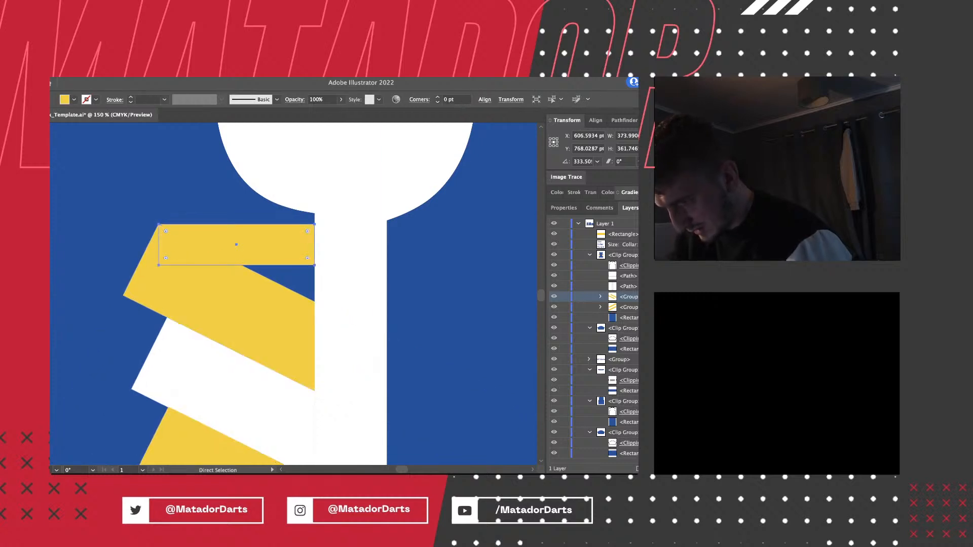
key("Delete")
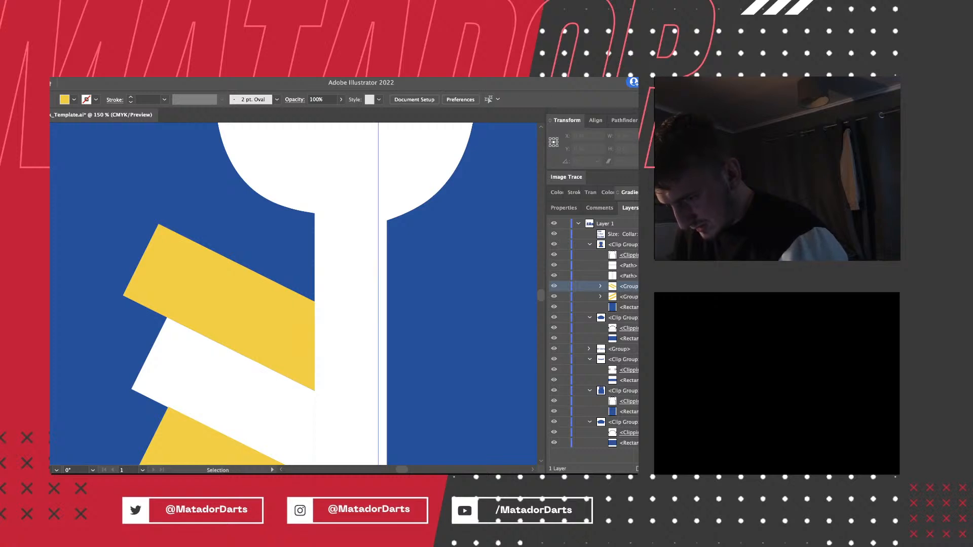
key("ctrl+0")
scroll(324, 256, "left", 2)
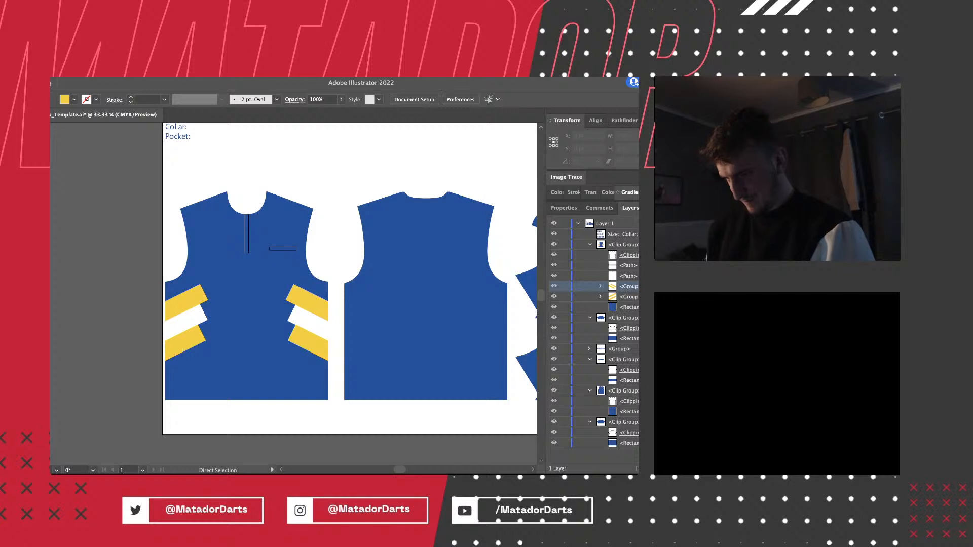
key("ctrl+z")
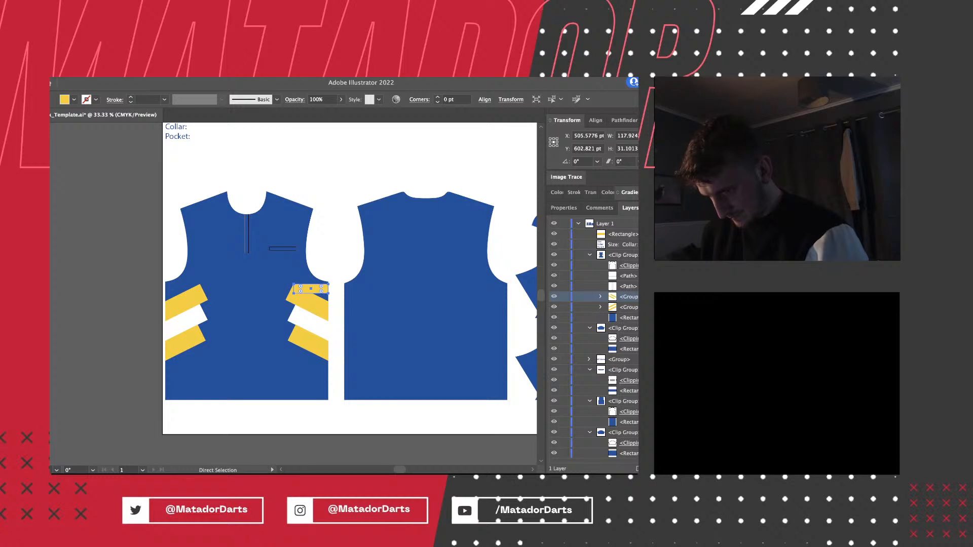
key("Delete")
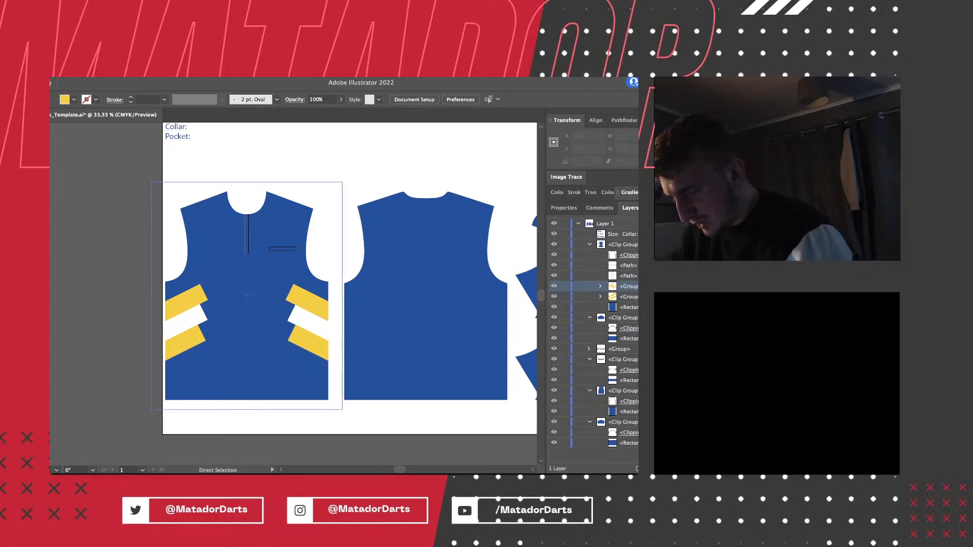
key("ctrl+plus")
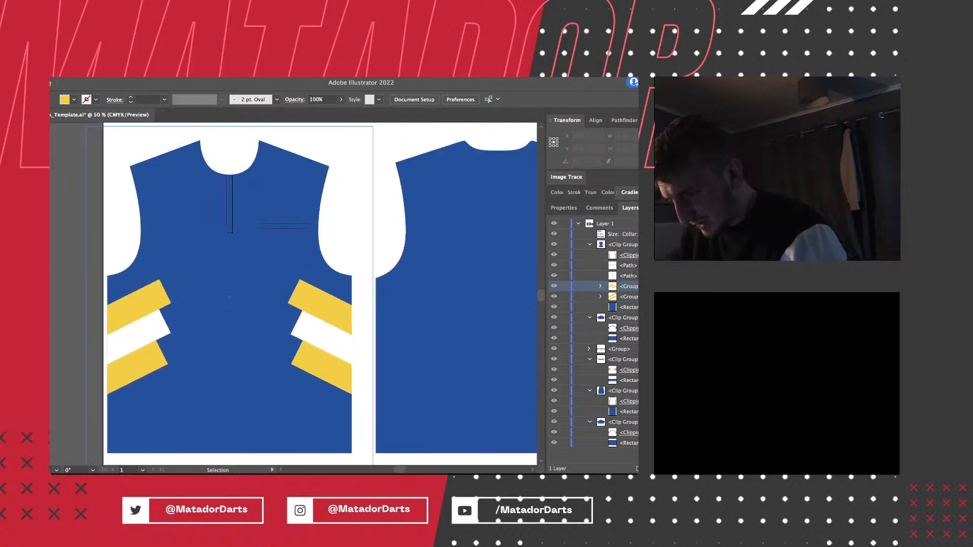
Collapse the front panel's clip group in the layer list.
key("super+plus")
key("super+minus")
key("super+minus")
key("super+plus")
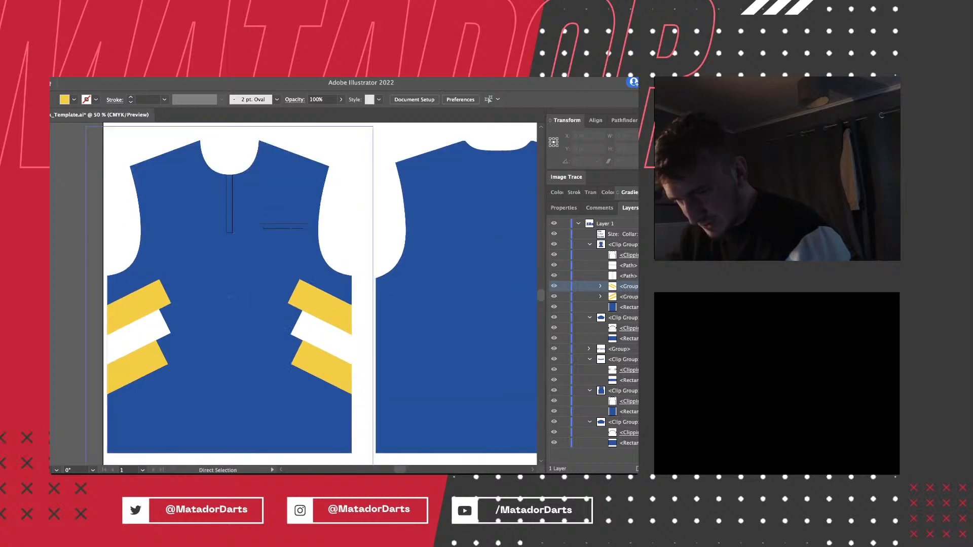
left_click(589, 244)
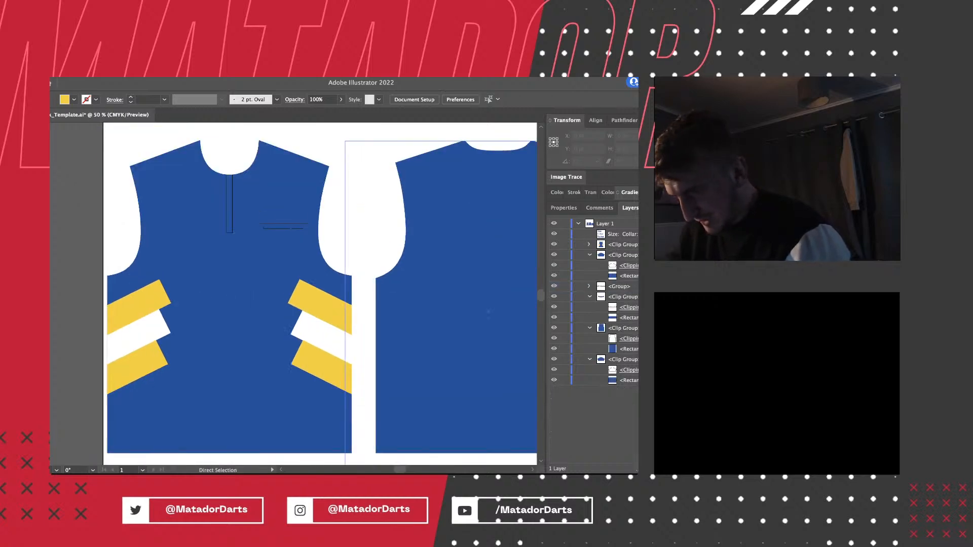
key("super+minus")
key("super+minus")
key("super+plus")
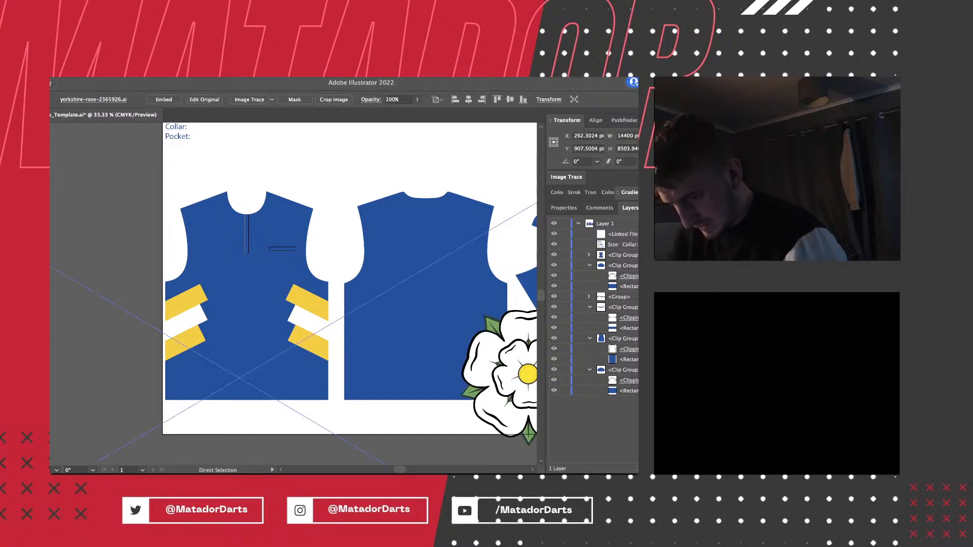
Delete the oversized linked yorkshire-rose artwork from the shirt template.
key("super+minus")
key("super+minus")
key("super+minus")
key("super+minus")
key("super+minus")
key("super+minus")
key("super+minus")
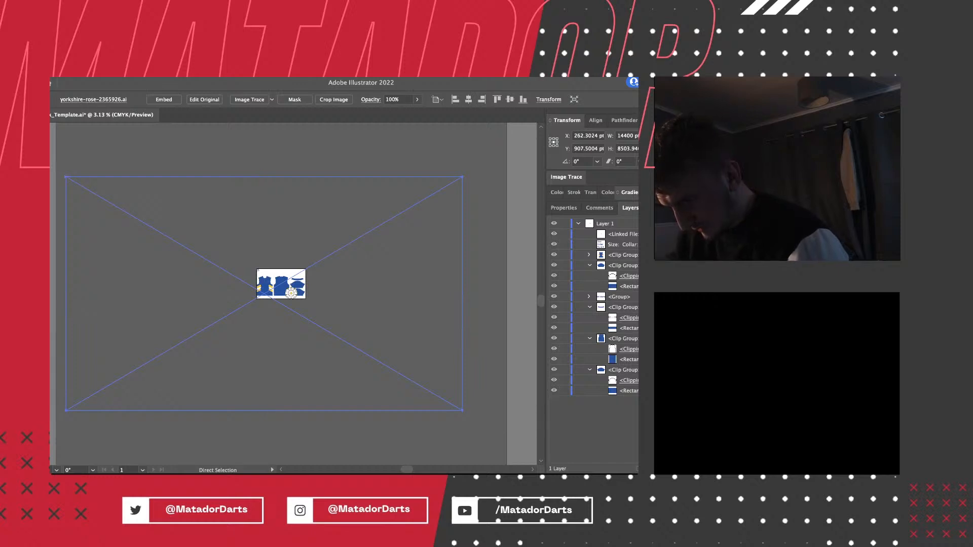
key("v")
left_click_drag(264, 411, 264, 261)
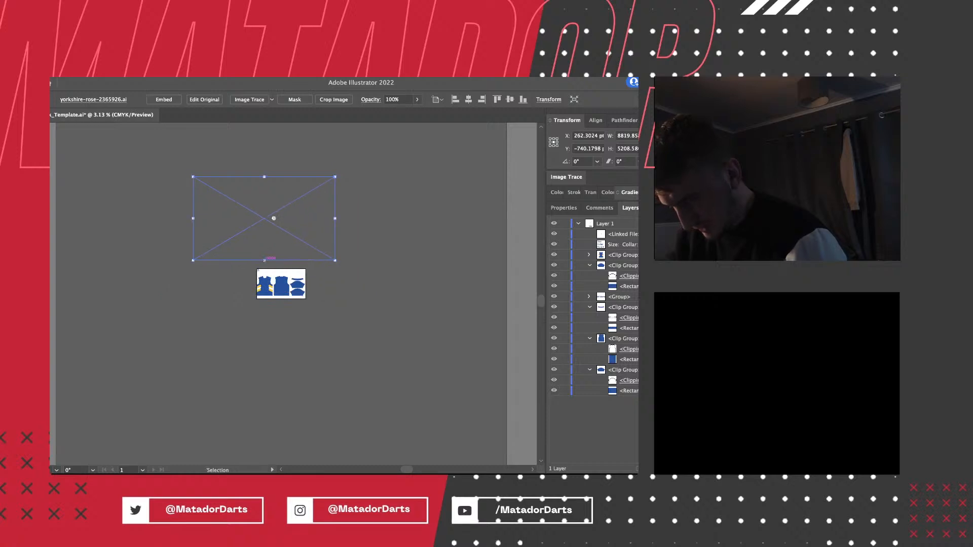
key("Delete")
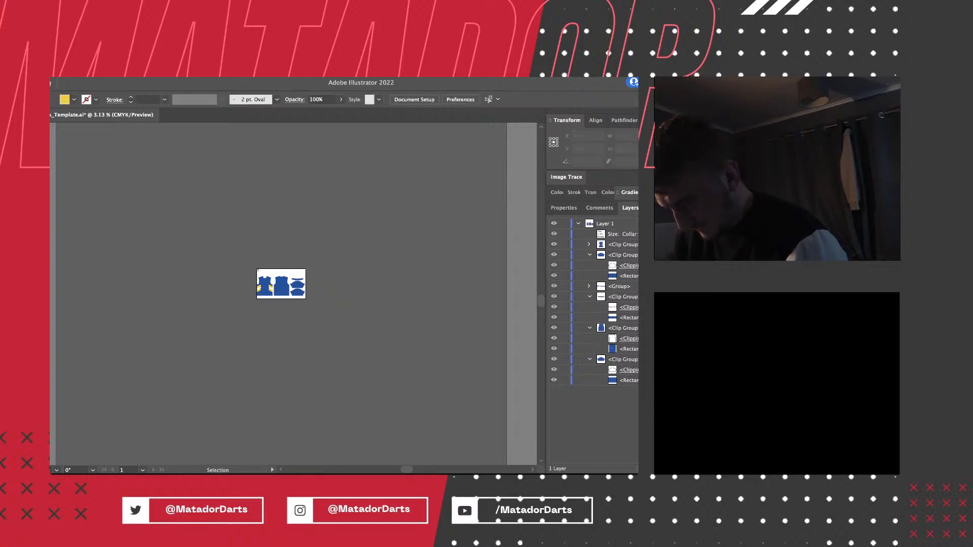
key("super+equal")
key("super+equal")
key("super+equal")
key("super+equal")
key("super+equal")
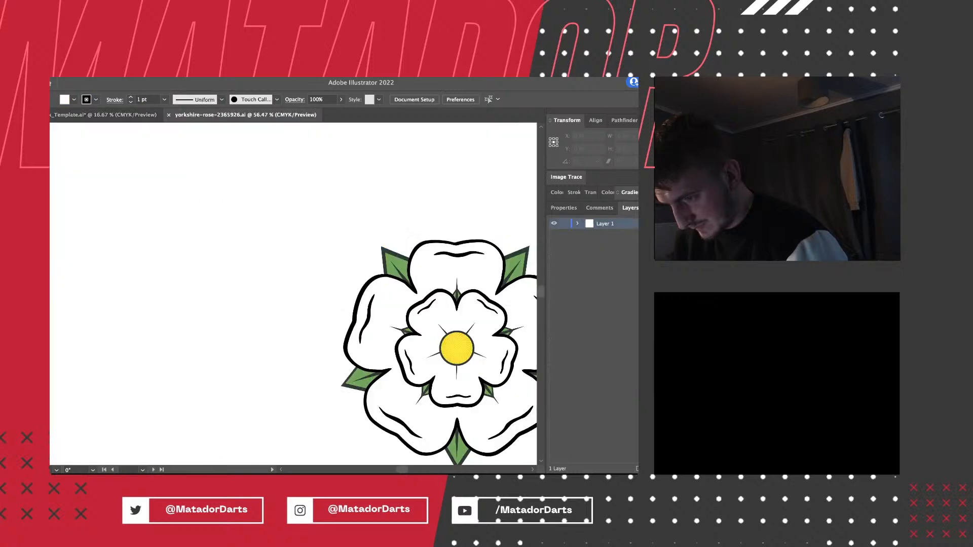
left_click_drag(403, 253, 182, 233)
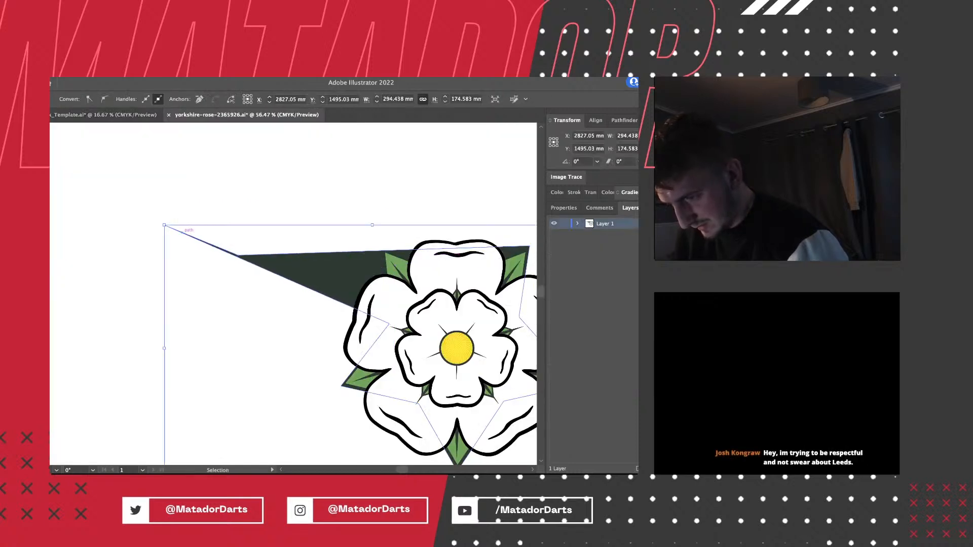
key("super+z")
key("super+shift+a")
Copy the complete rose artwork from the yorkshire-rose document.
scroll(293, 294, "right", 4)
scroll(293, 294, "down", 1)
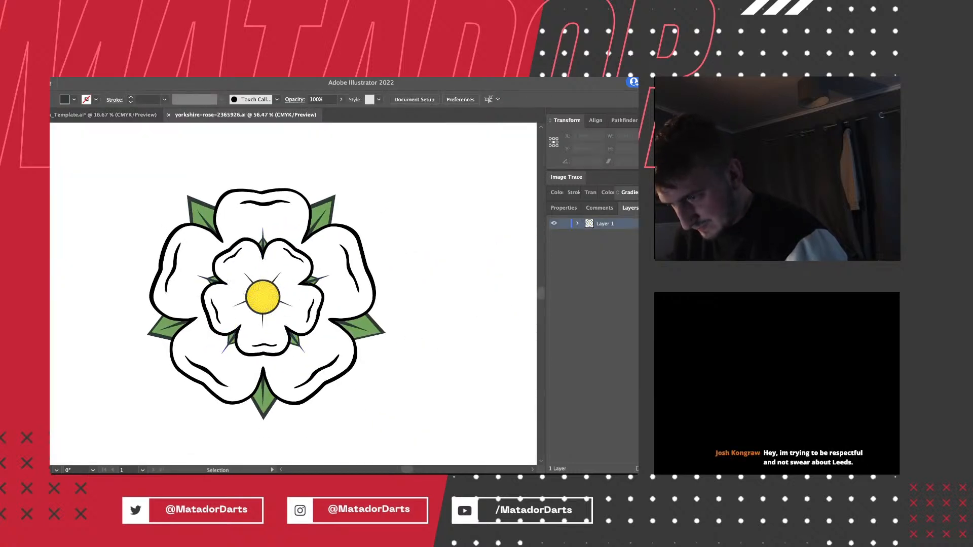
key("super+a")
key("super+c")
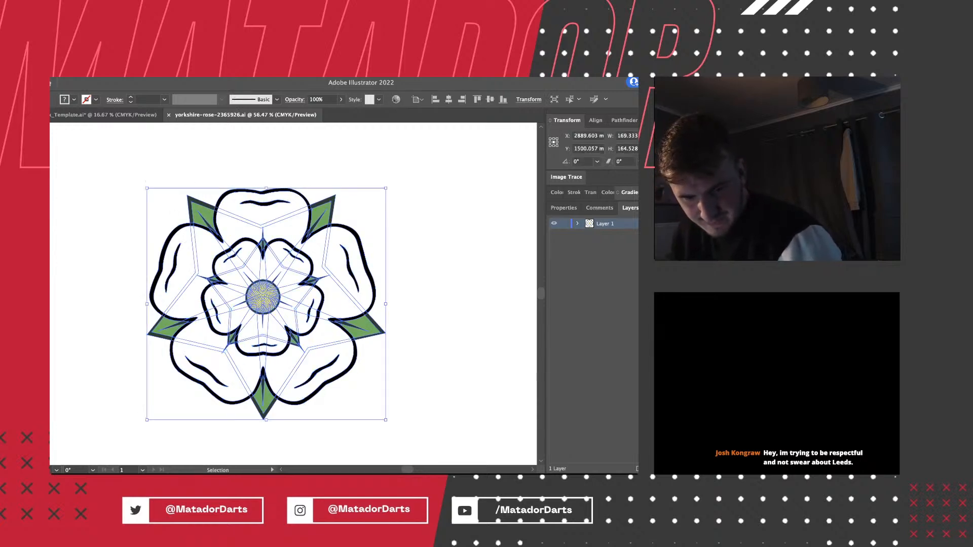
Paste the copied rose artwork into the shirt template document.
left_click(104, 114)
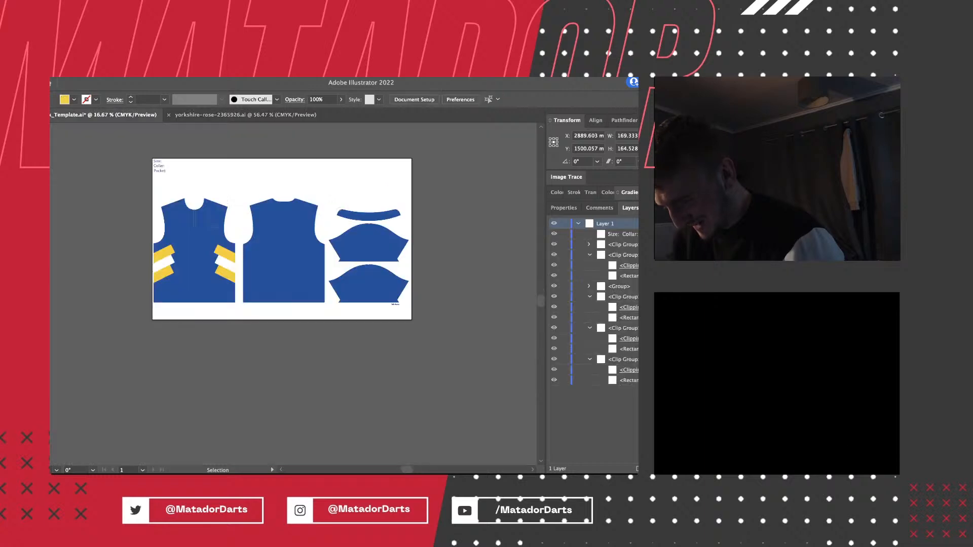
key("a")
key("super+=")
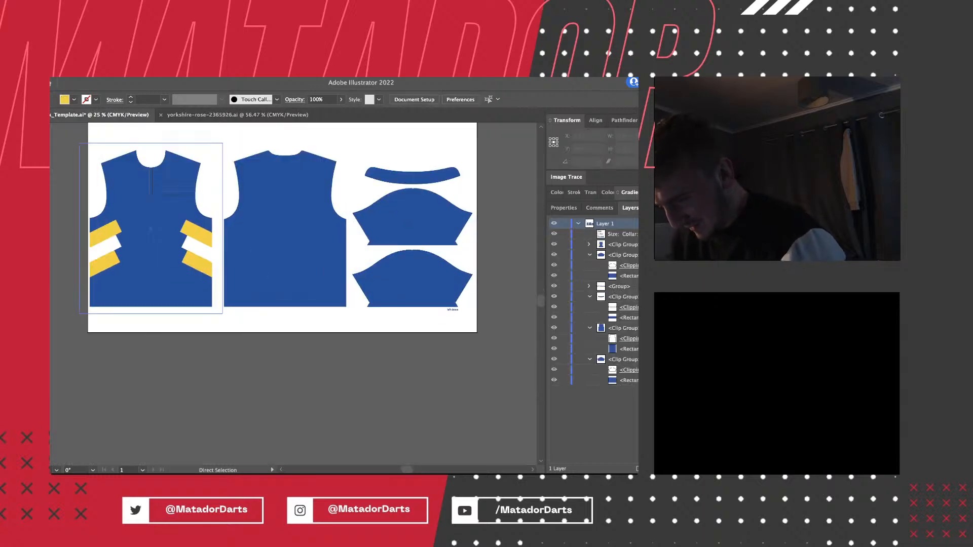
key("super+=")
scroll(293, 294, "up", 3)
scroll(293, 293, "left", 2)
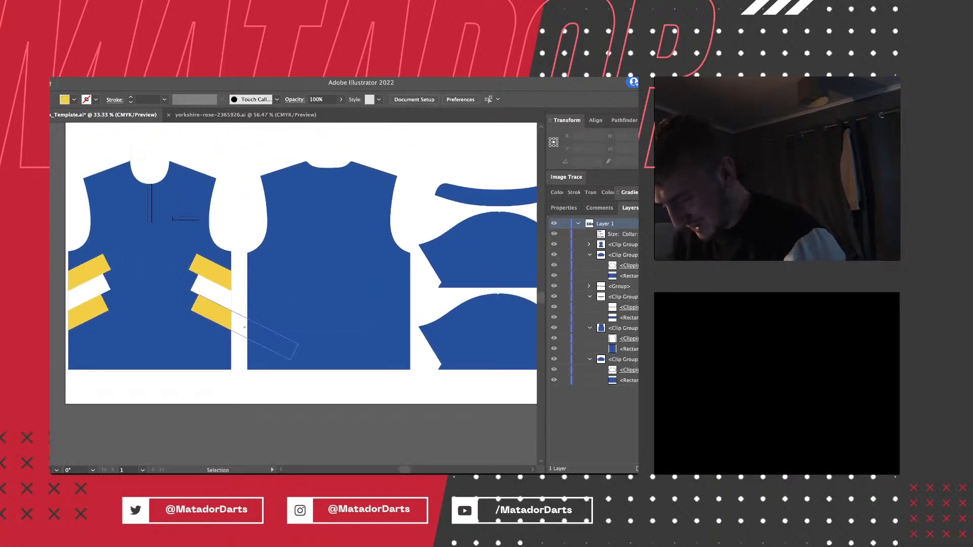
key("super+v")
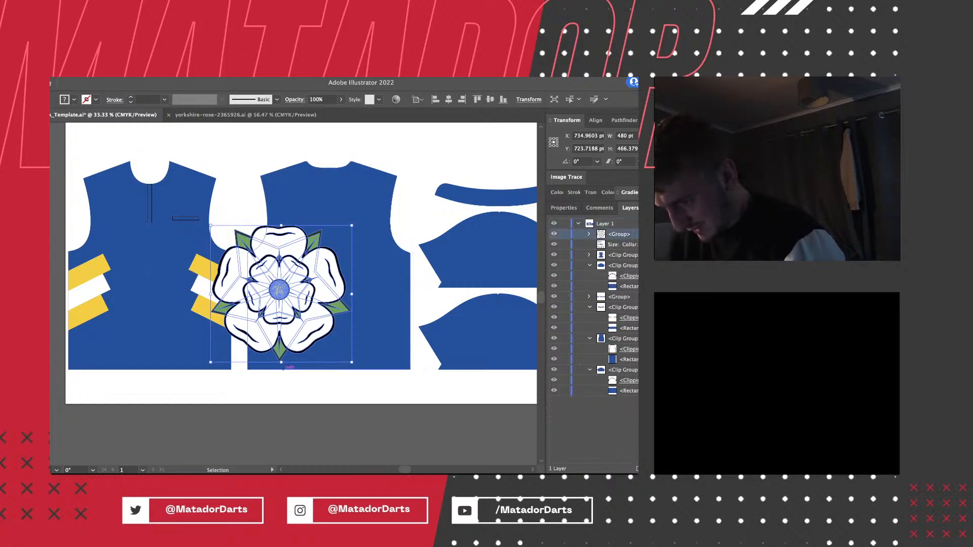
Scale the pasted rose proportionally to about 36.5 pt wide and place it on the front panel's chest, opposite the pocket.
left_click_drag(282, 362, 281, 289)
key("super+z")
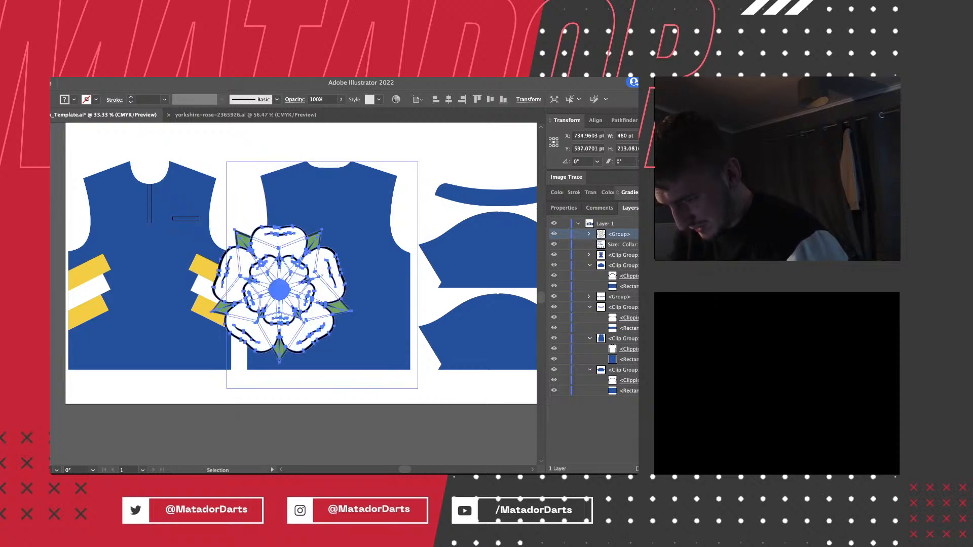
left_click_drag(281, 362, 148, 219)
Examine the small rose's outlines, petals and leaves up close against the blue front panel.
key("super+equal")
key("super+equal")
key("super+equal")
key("super+equal")
key("super+equal")
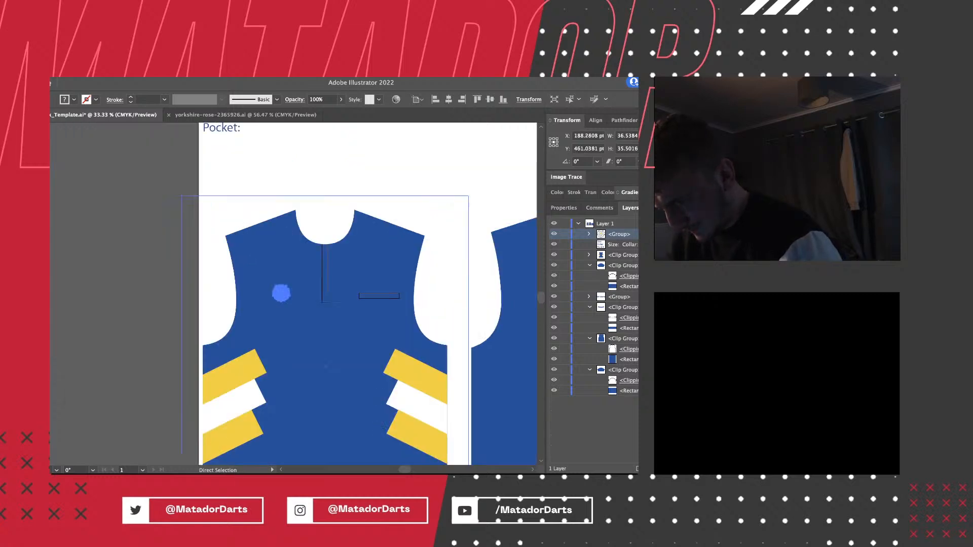
key("super+equal")
key("super+equal")
key("super+equal")
key("super+equal")
key("v")
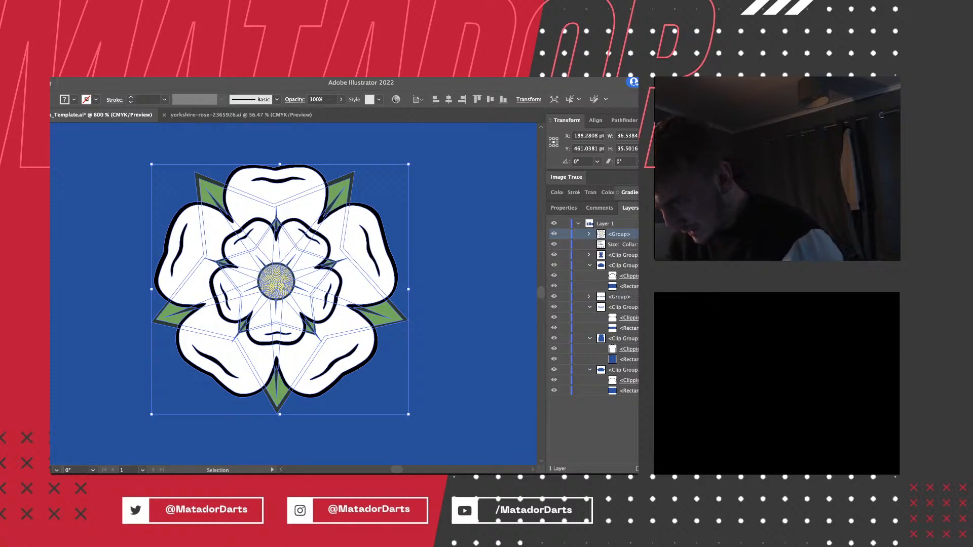
key("a")
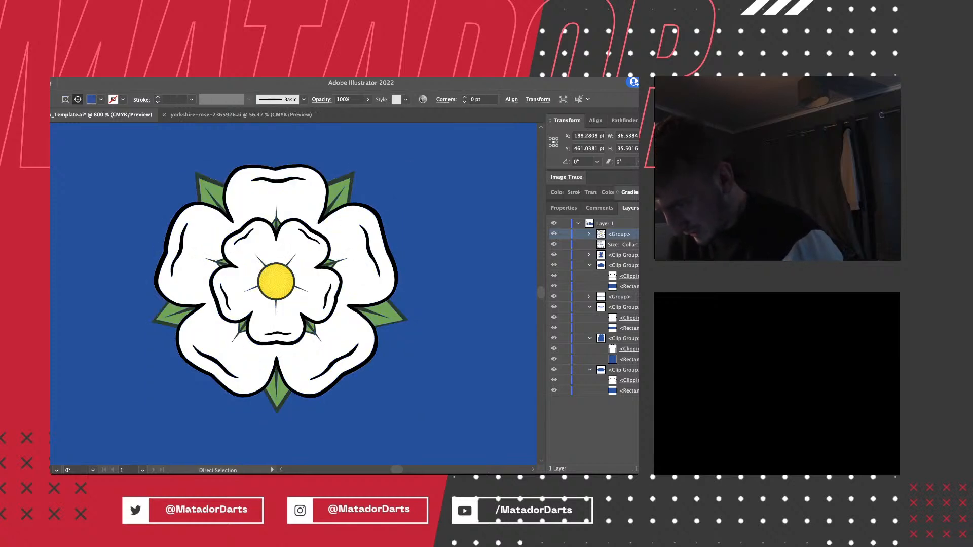
left_click(276, 195)
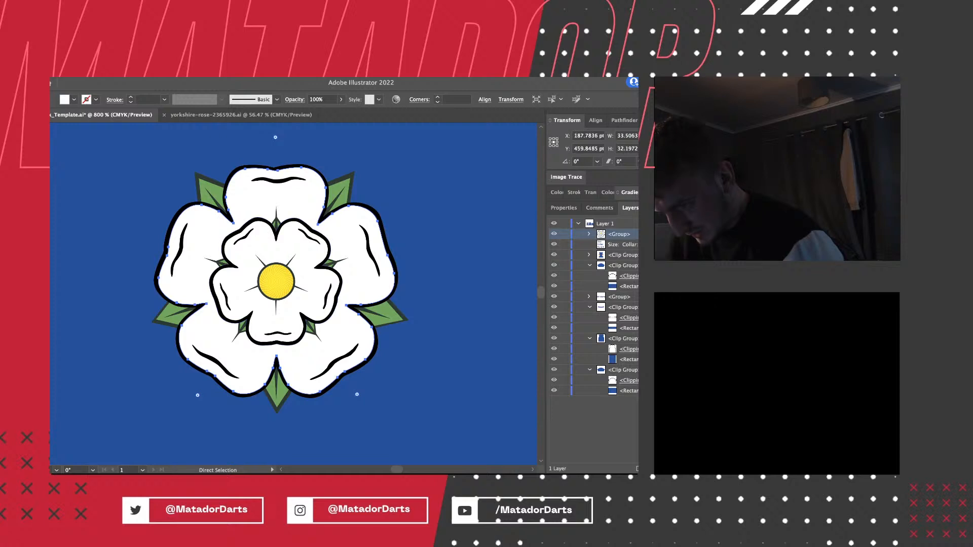
left_click(446, 213)
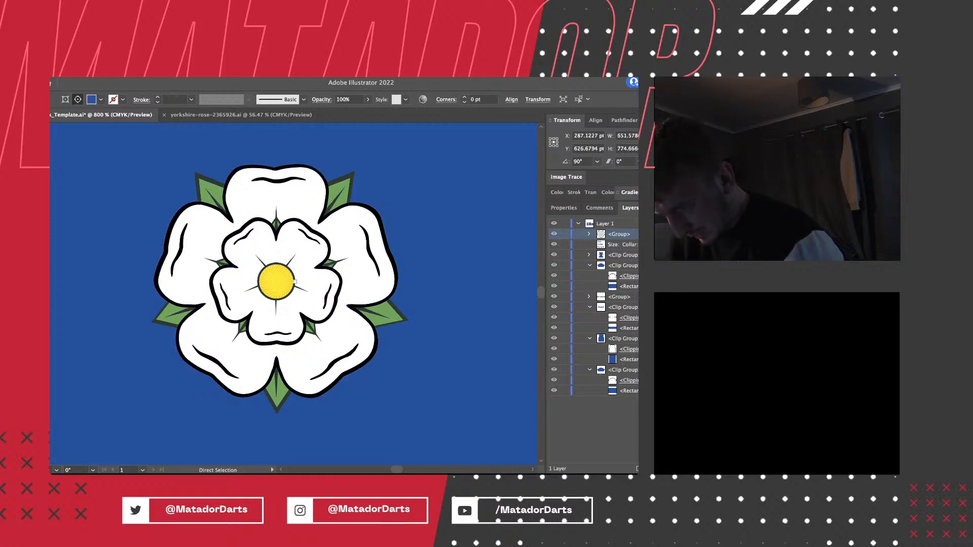
key("super+equal")
key("super+equal")
key("super+equal")
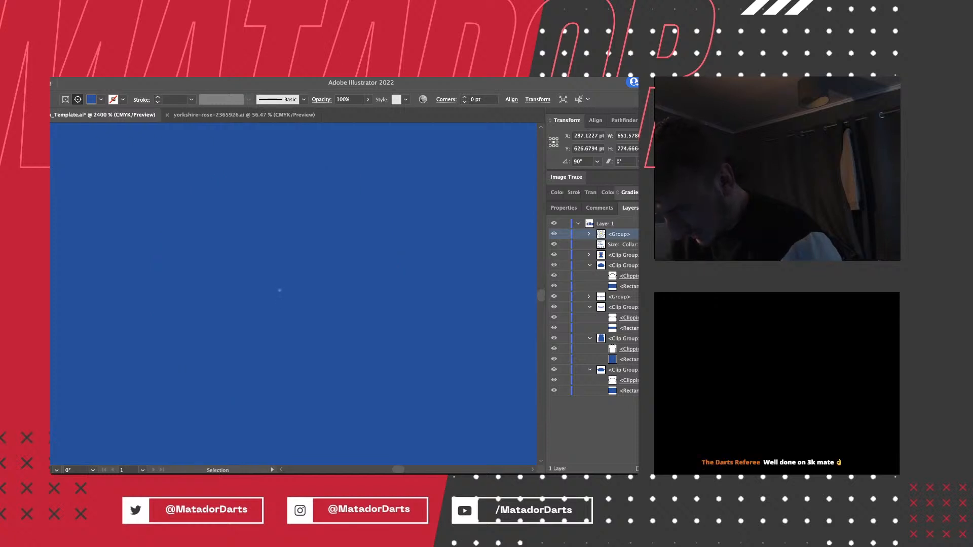
Delete the small rose from the front panel's chest.
key("super+0")
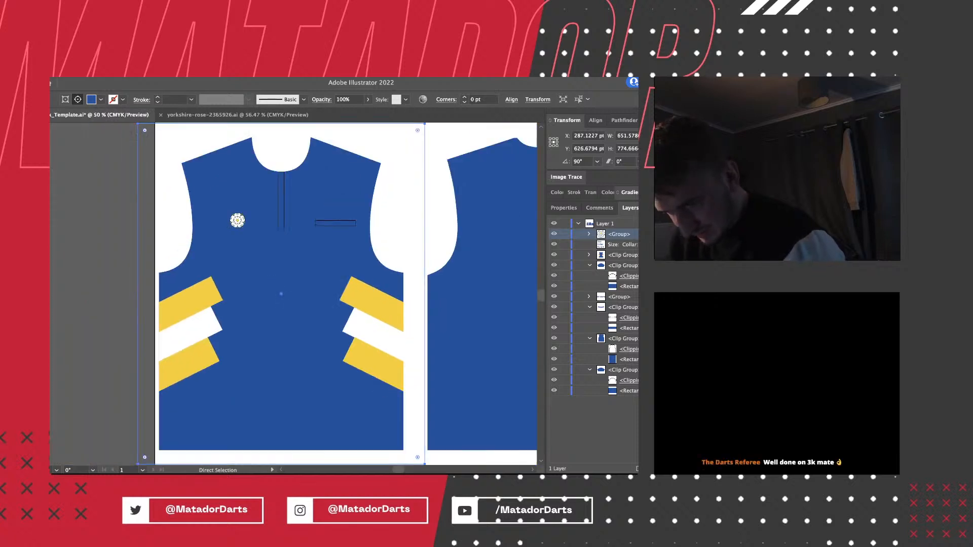
left_click(238, 220)
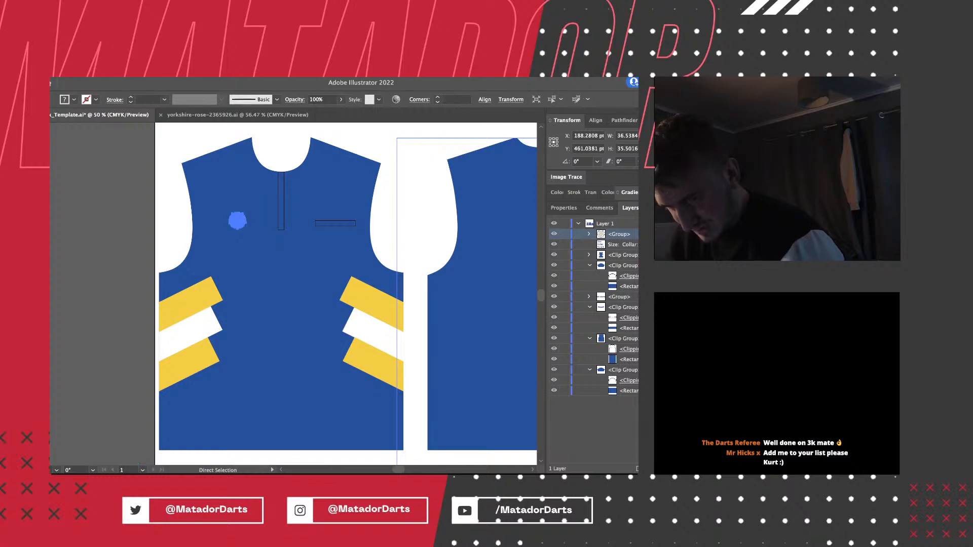
key("BackSpace")
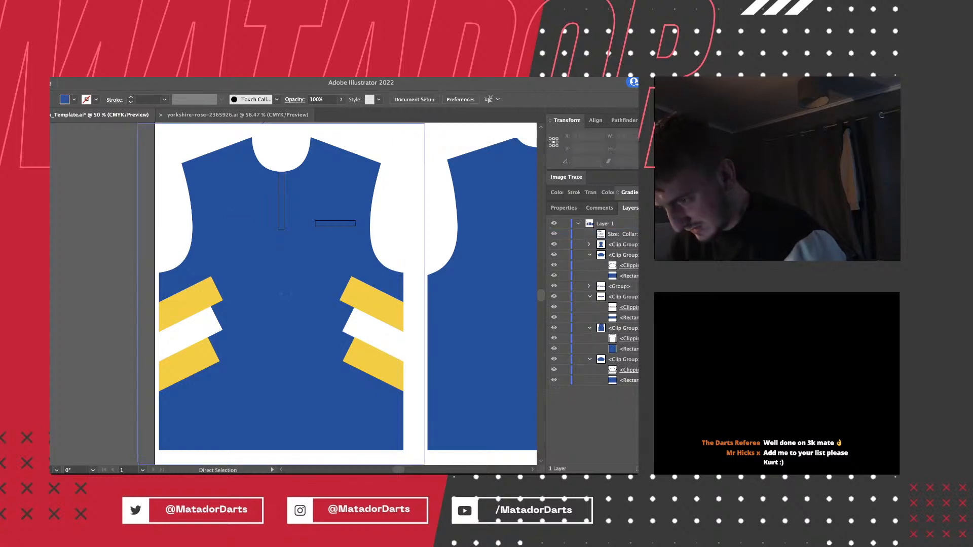
Recolour the rose's black petal outlines and crease lines dark blue in the yorkshire-rose document.
left_click(237, 114)
key("super+shift+a")
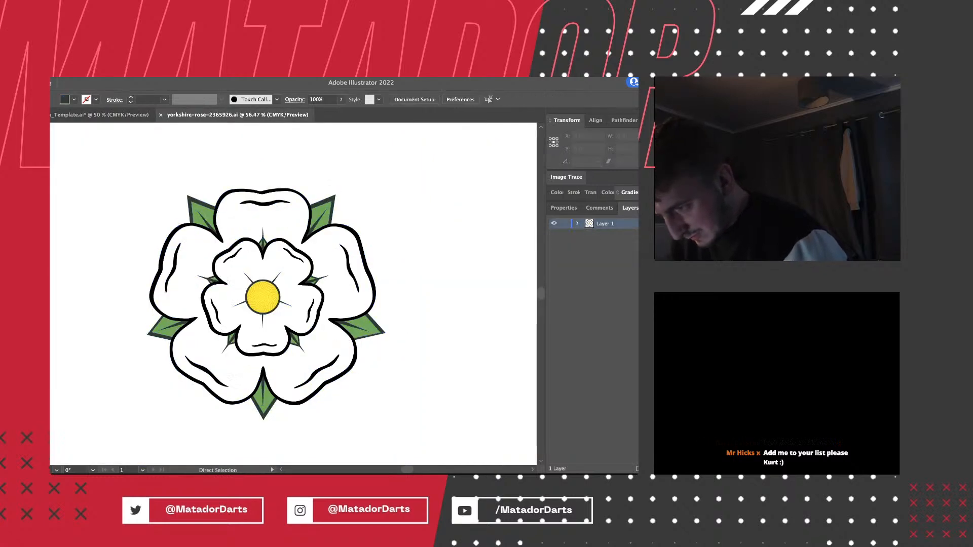
left_click(257, 190)
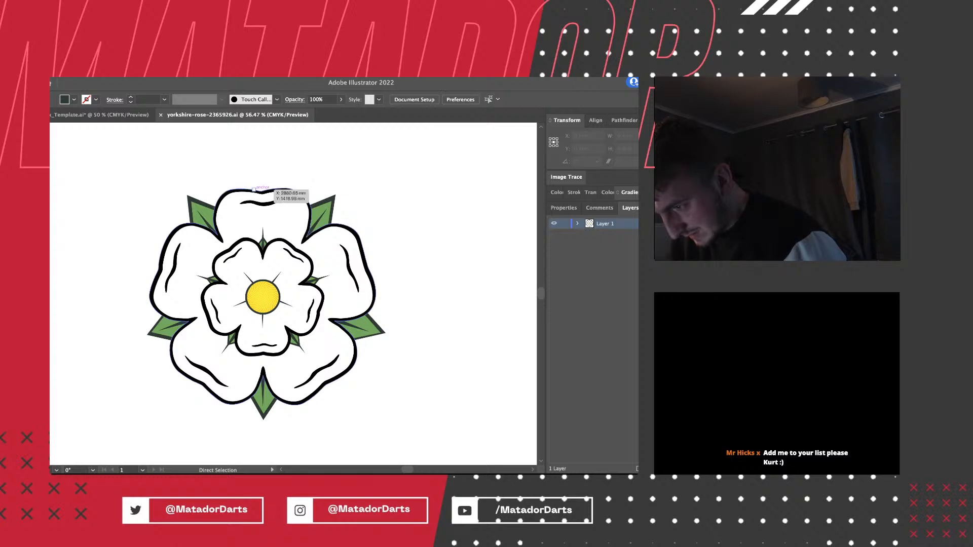
left_click(258, 191)
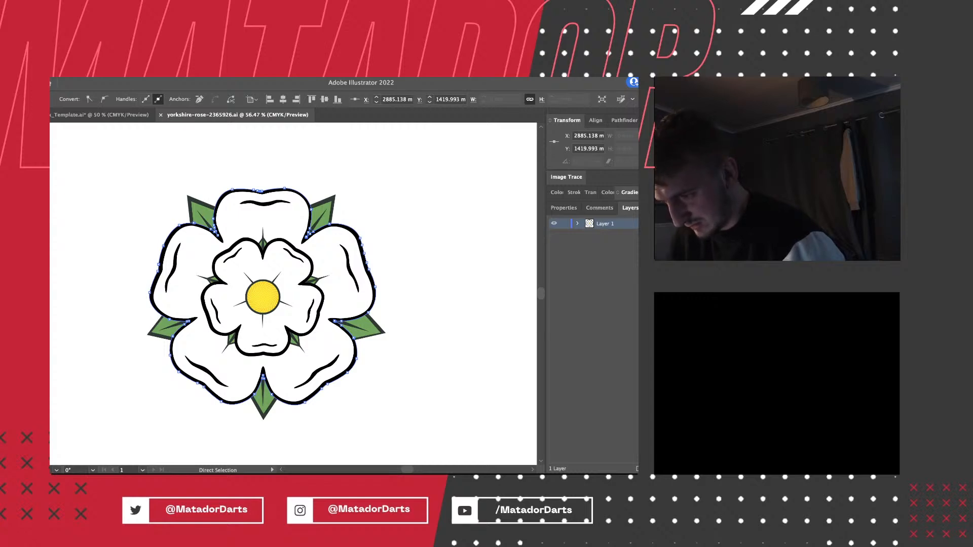
key("ctrl+a")
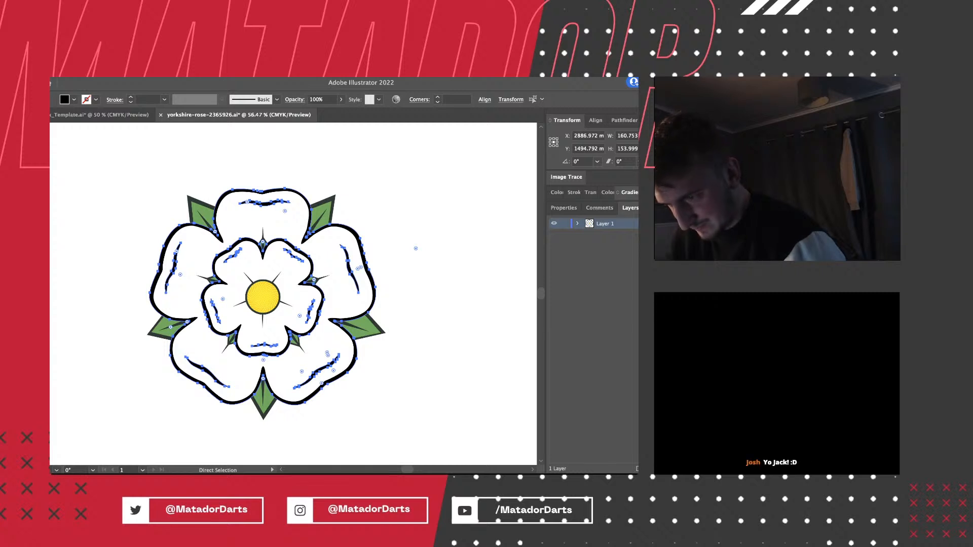
key("Return")
key("super+shift+a")
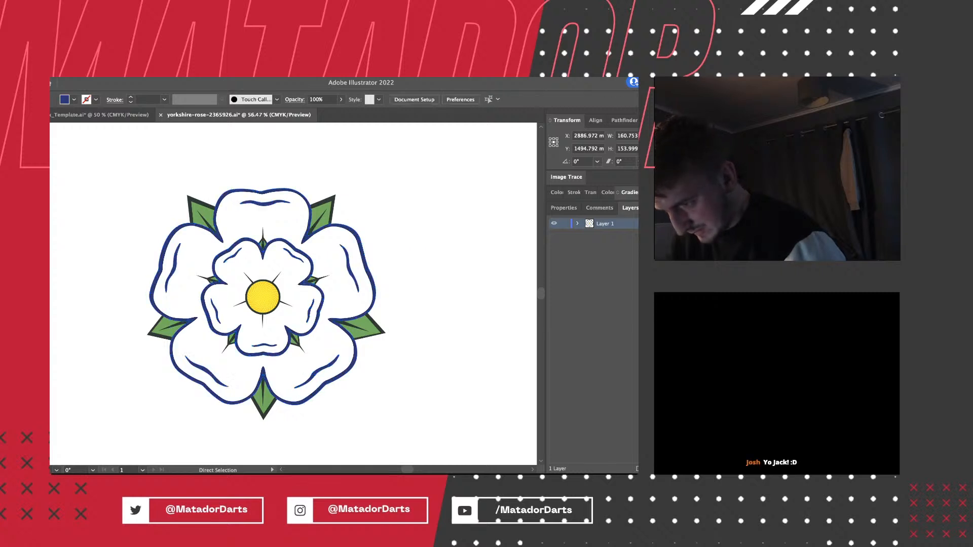
Select the rose's white outer petals, and the blue background of the front panel in the shirt template.
left_click(262, 218)
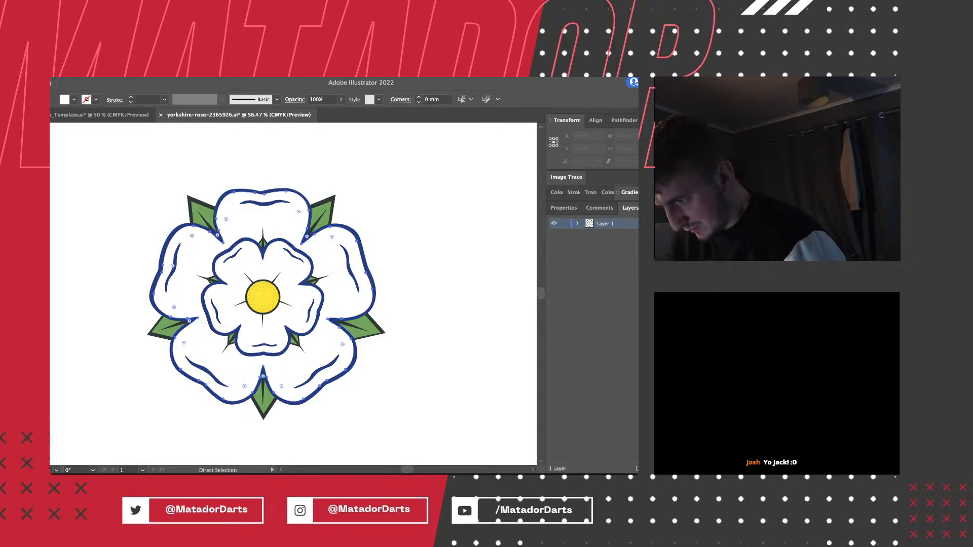
left_click(99, 115)
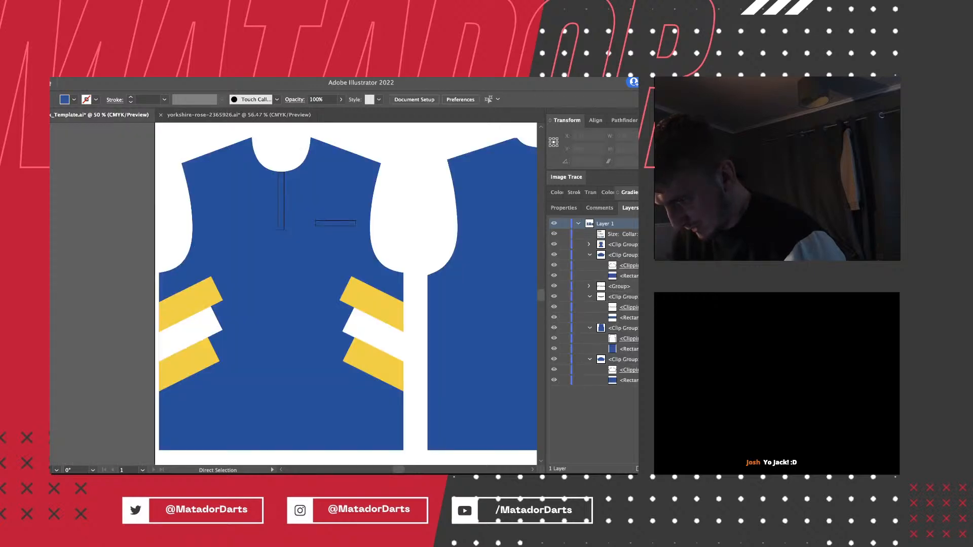
left_click(281, 253)
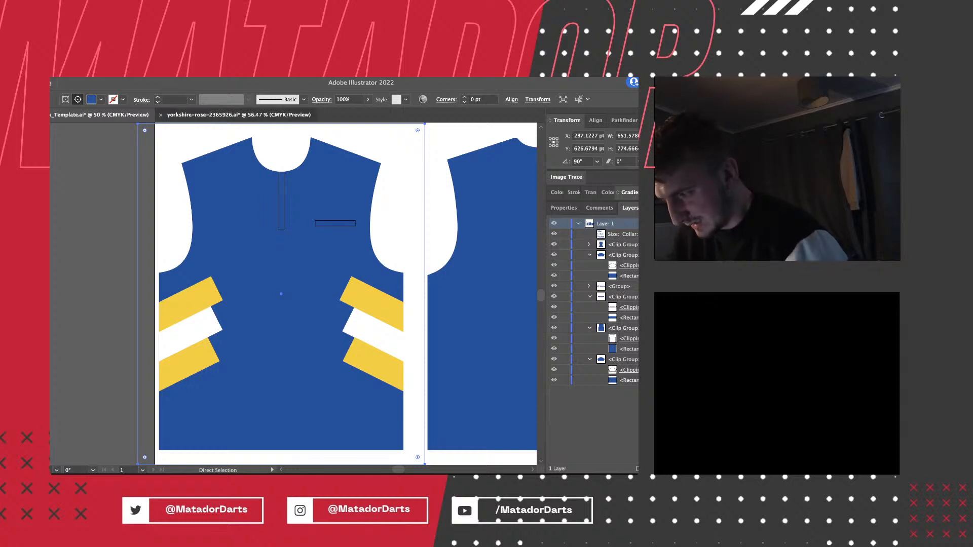
Recolour the white outer and inner petals of the yorkshire-rose document with the shirt's blue.
left_click(238, 115)
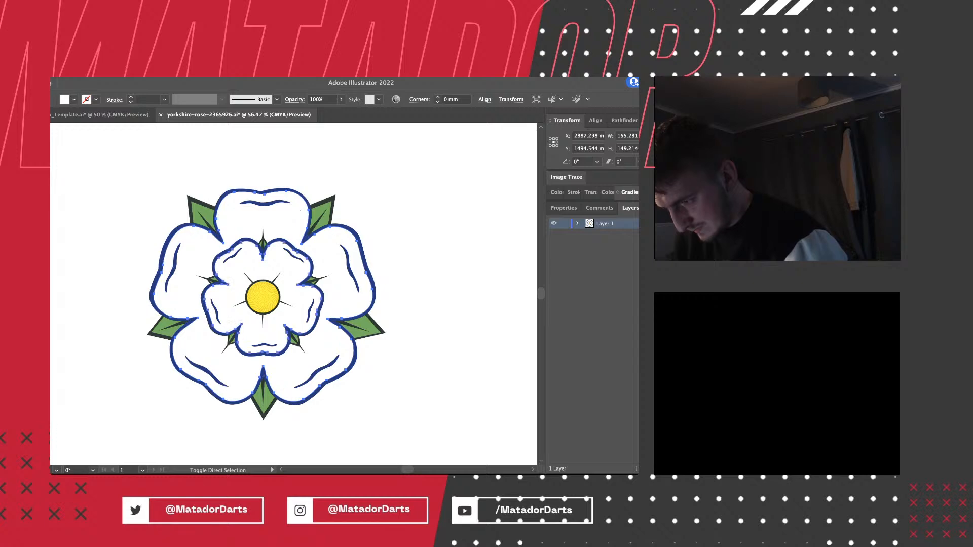
left_click(243, 266)
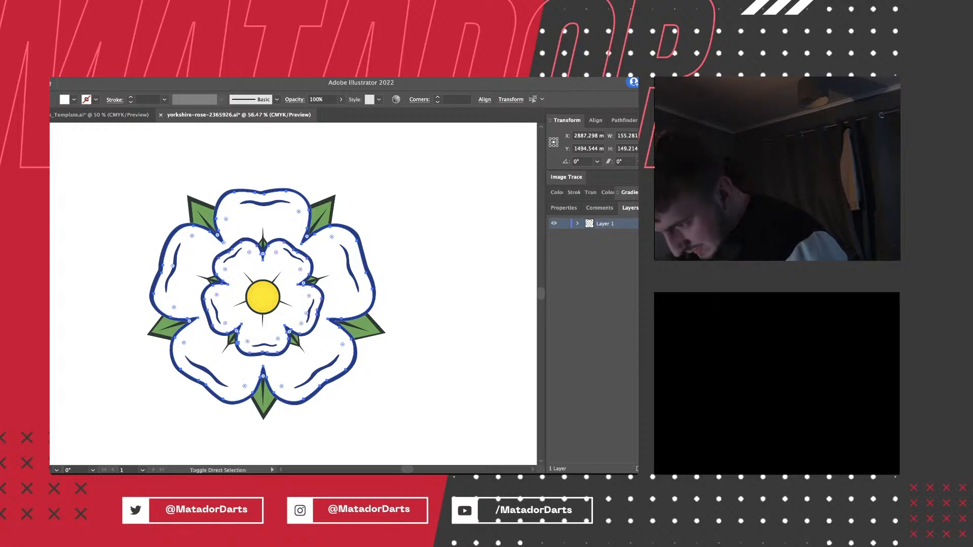
left_click(274, 393, "shift")
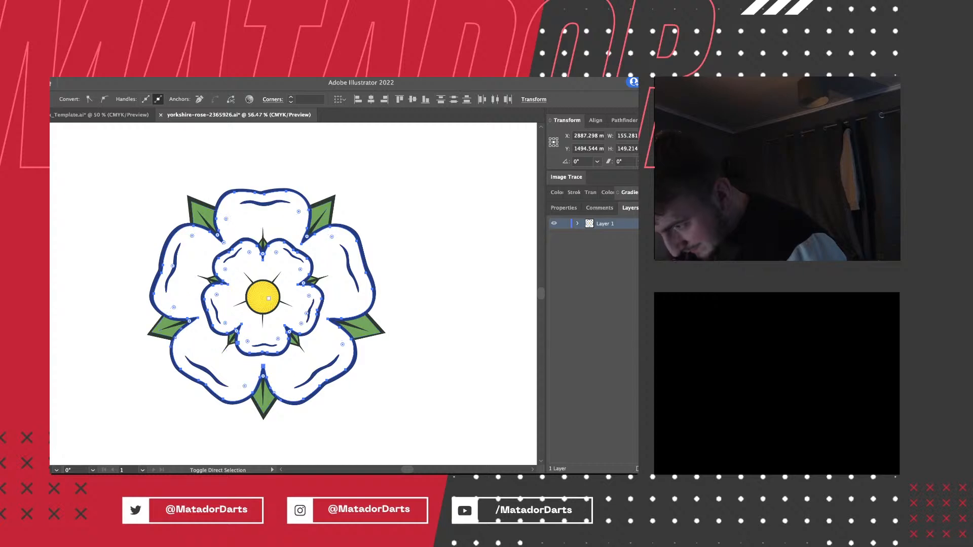
key("super+shift+a")
left_click(325, 349)
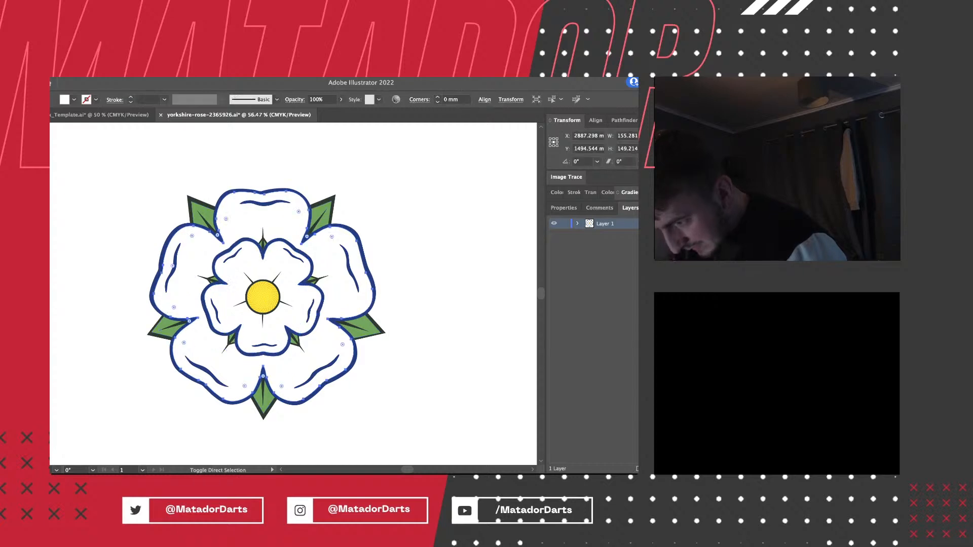
left_click(219, 290, "shift")
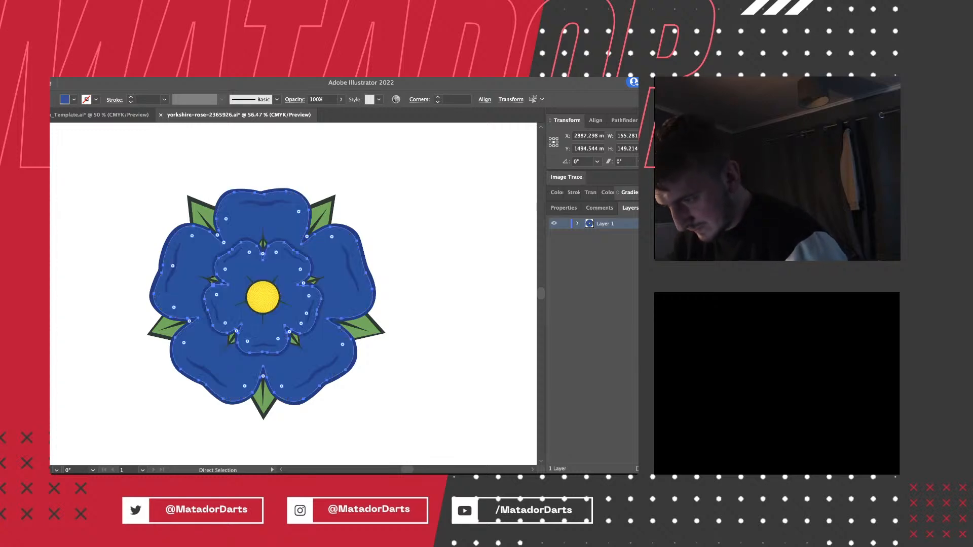
key("super+shift+a")
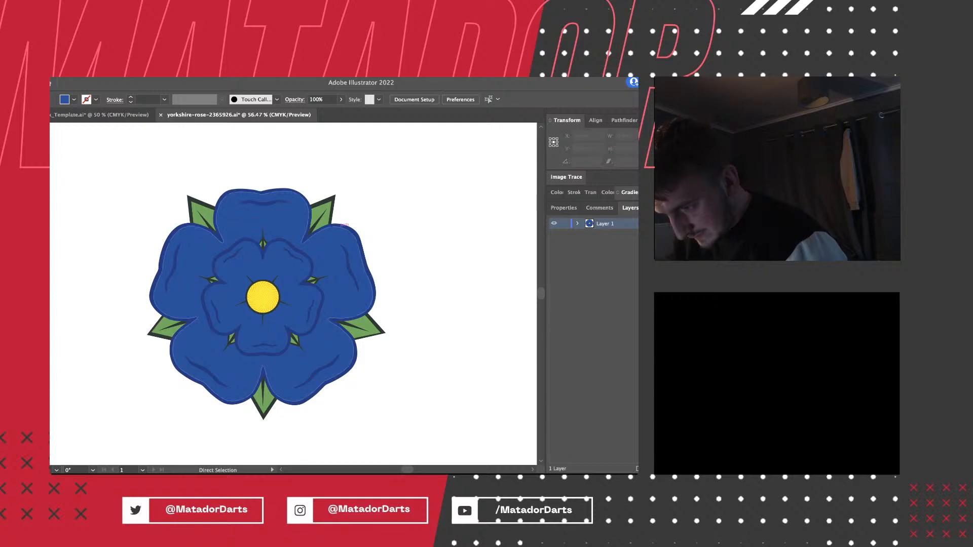
Recolour the green fill of the rose's five outer leaves with the shirt's blue and send it one level backward.
left_click(321, 215)
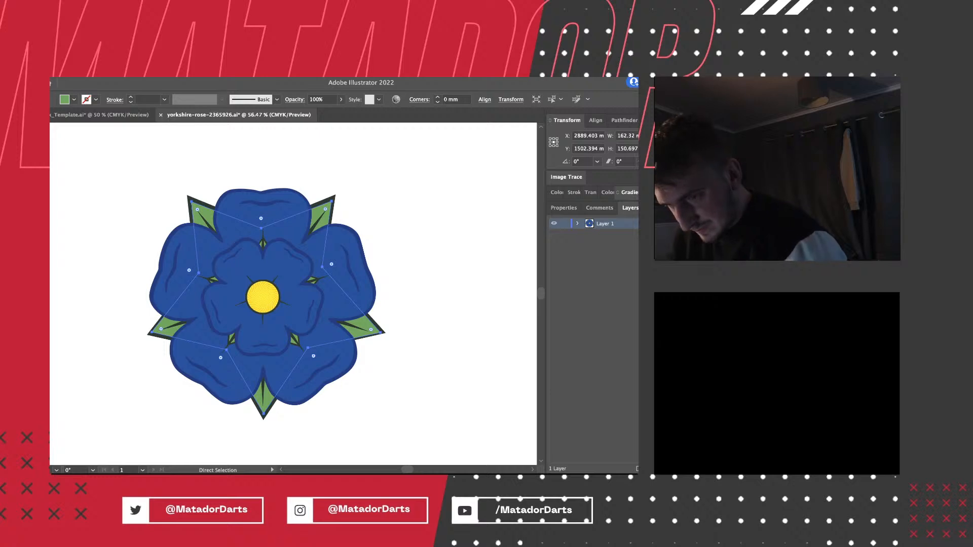
key("comma")
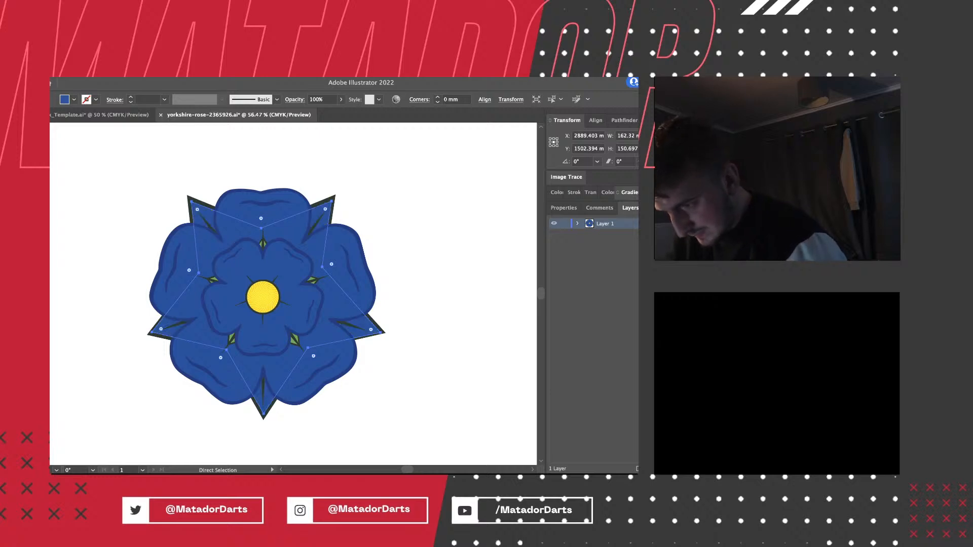
key("ctrl+z")
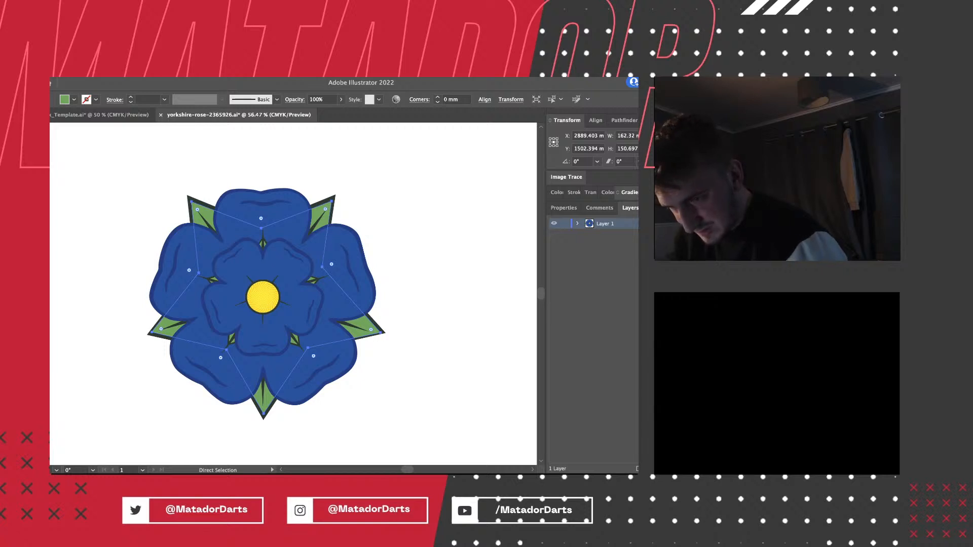
key("comma")
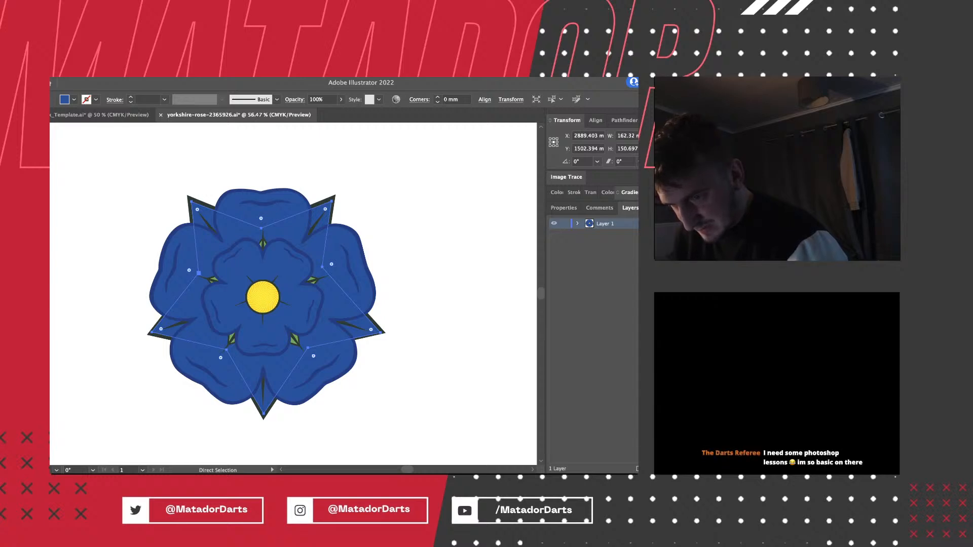
key("super+bracketleft")
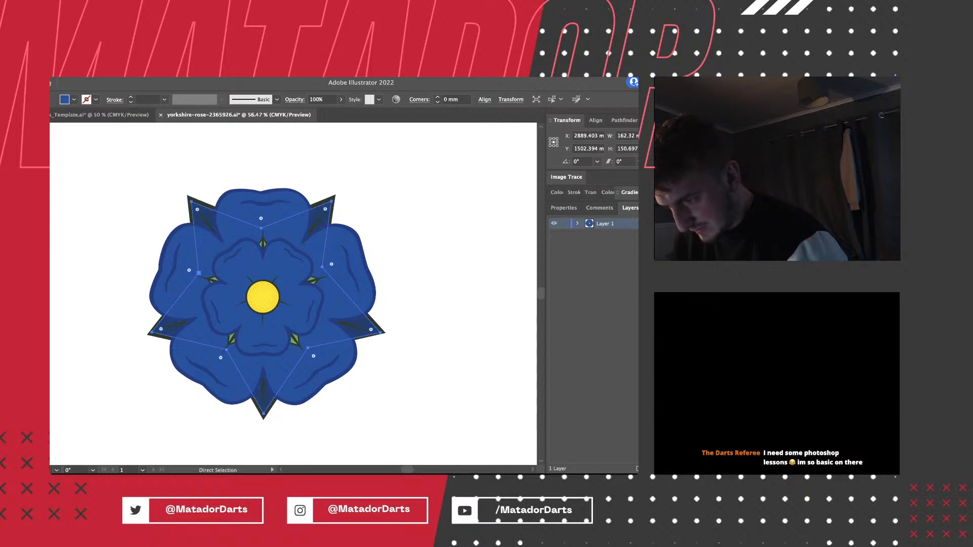
key("super+shift+a")
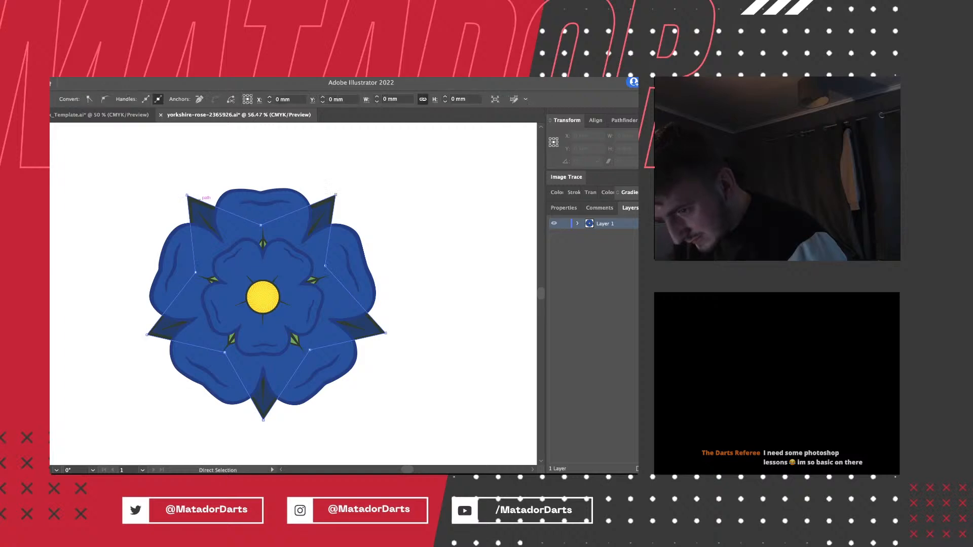
Recolour the dark outline around the rose's outer leaves with the shirt's blue.
left_click(199, 199)
left_click(573, 192)
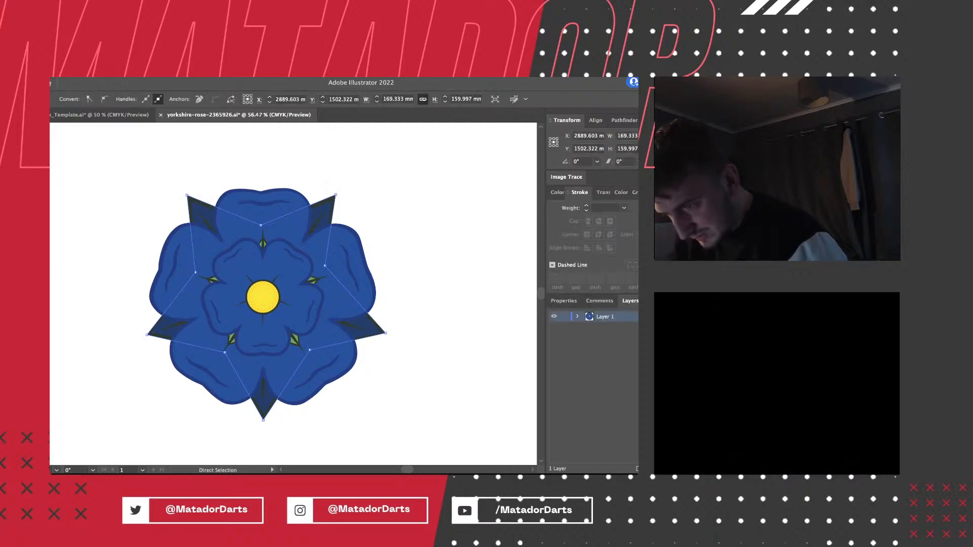
left_click(325, 180)
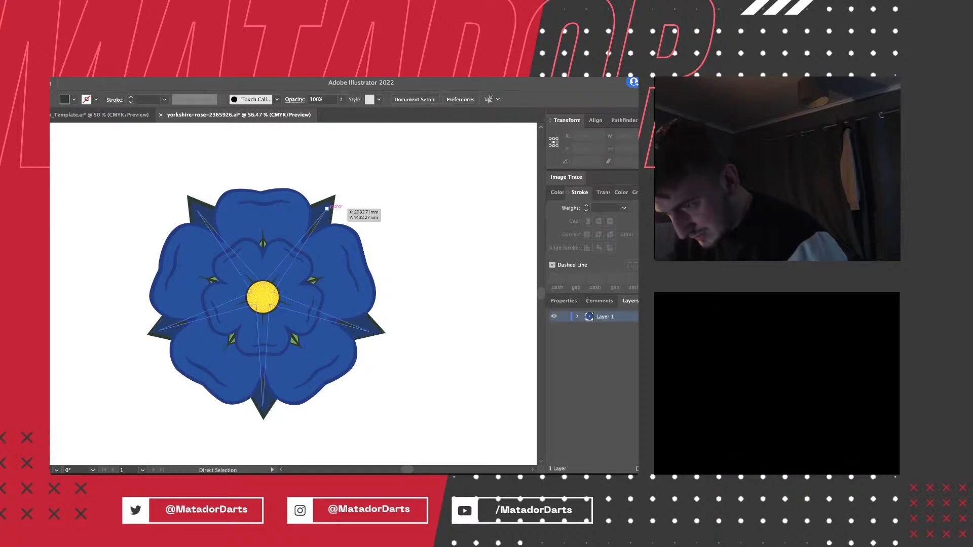
left_click(327, 208)
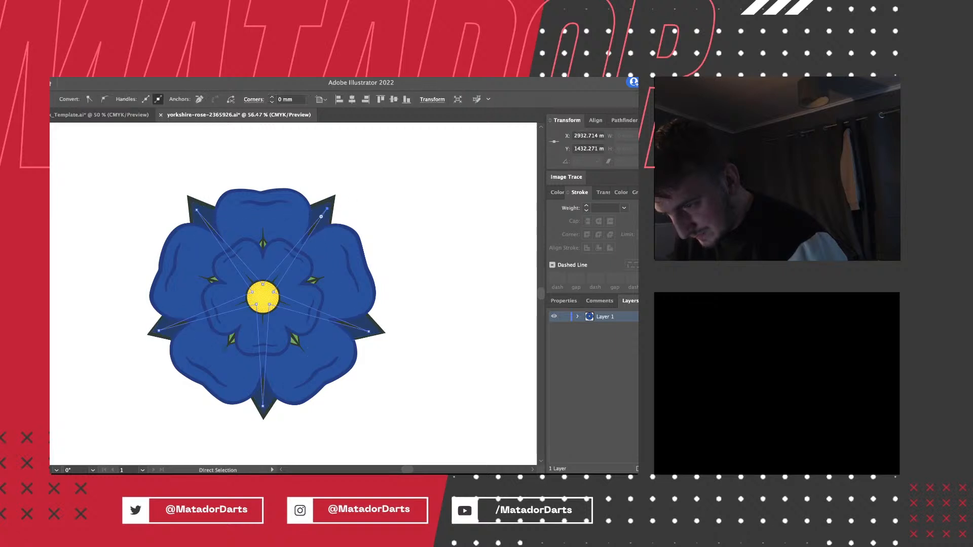
left_click(336, 191)
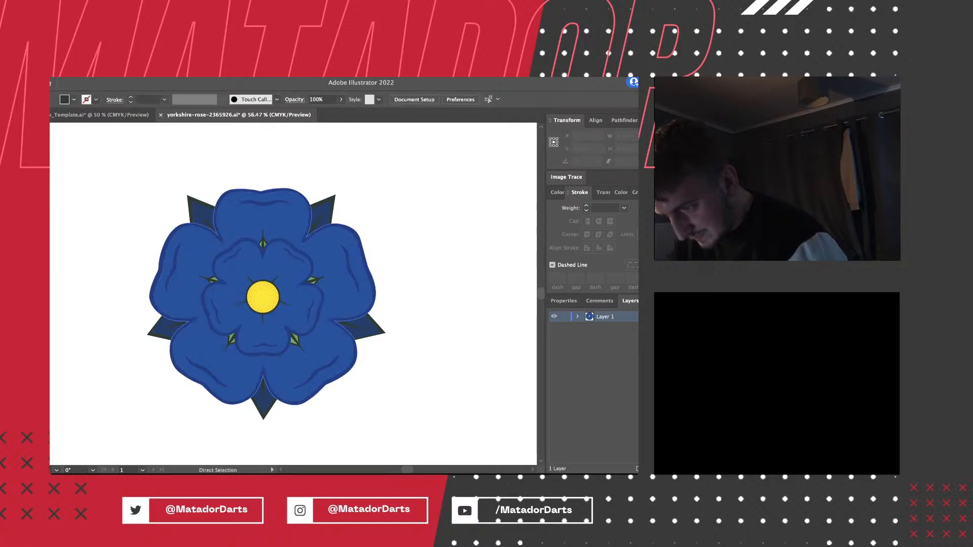
left_click(331, 201)
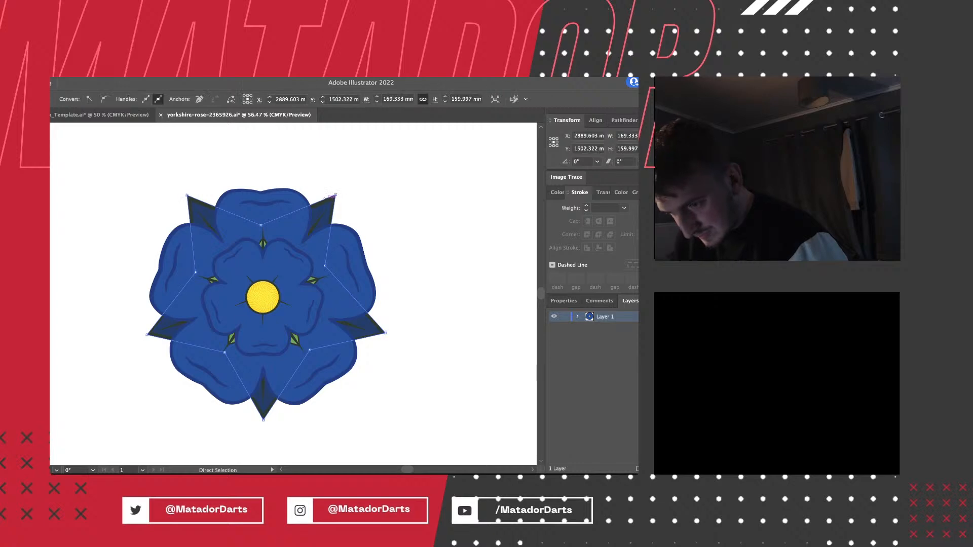
left_click(557, 192)
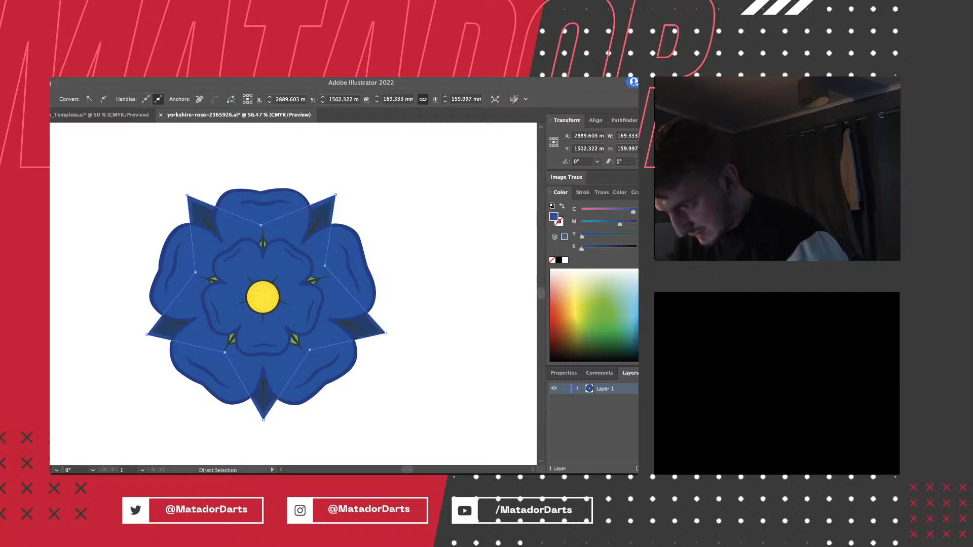
key("super+shift+a")
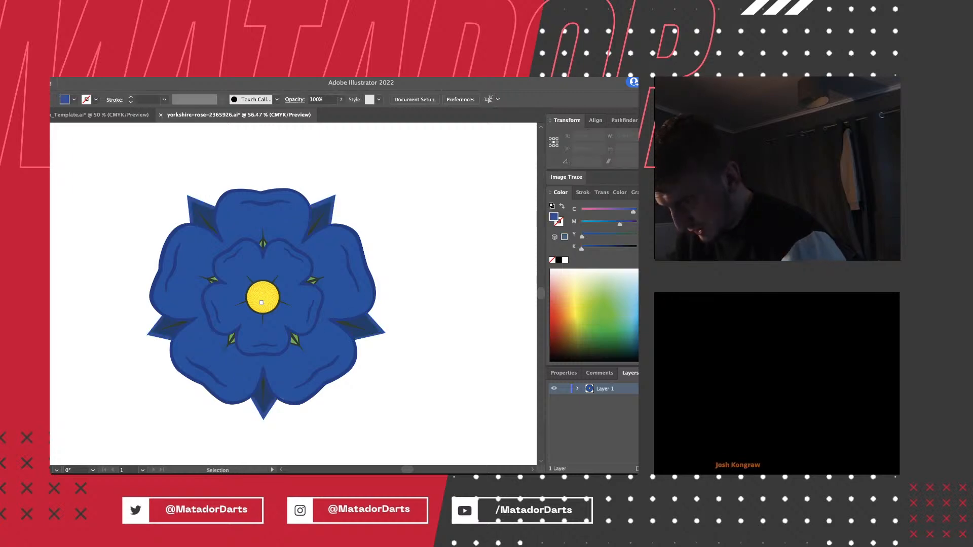
Examine the spiral dot pattern inside the rose's yellow centre, both up close and against the whole flower.
key("super+equal")
key("super+equal")
key("super+equal")
key("super+equal")
key("super+equal")
key("super+equal")
scroll(321, 304, "left", 5)
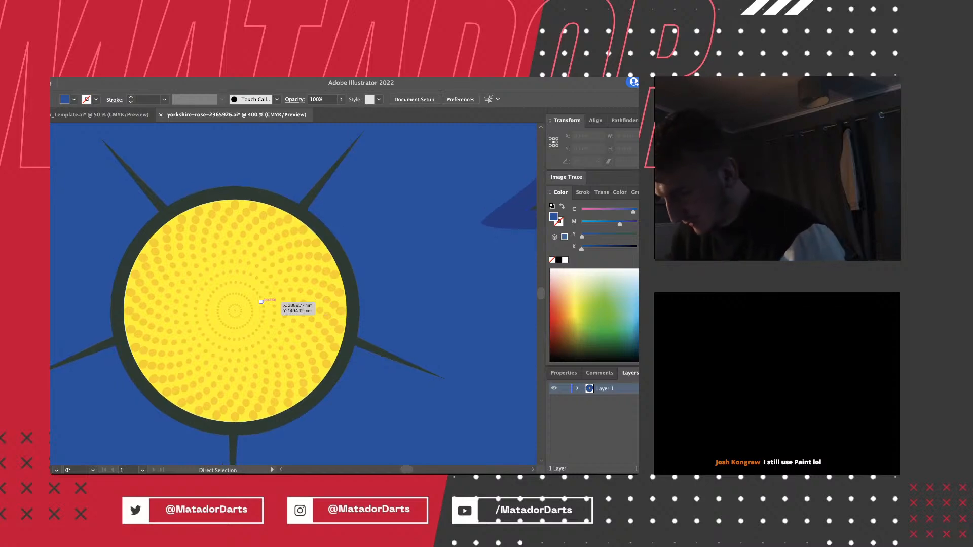
left_click(237, 306)
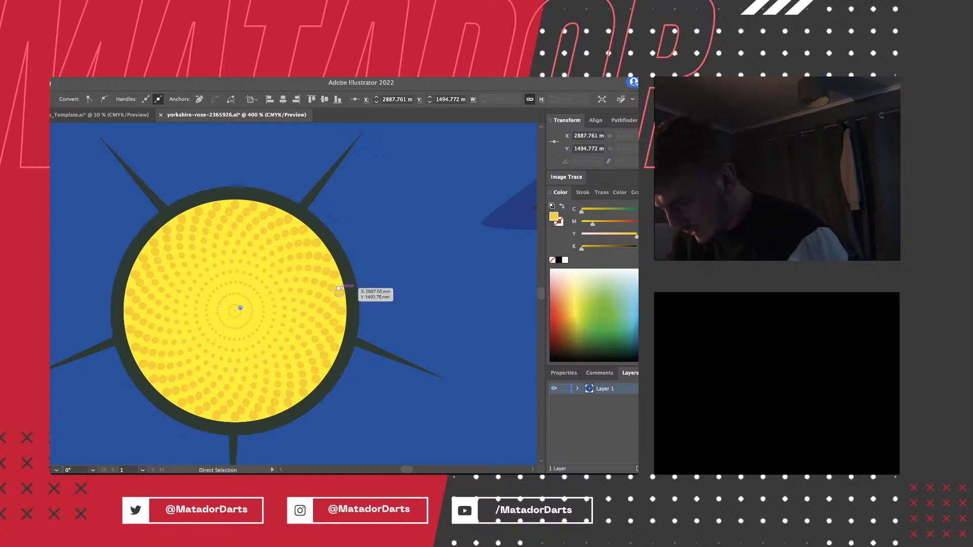
scroll(236, 317, "left", 3)
scroll(236, 318, "down", 1)
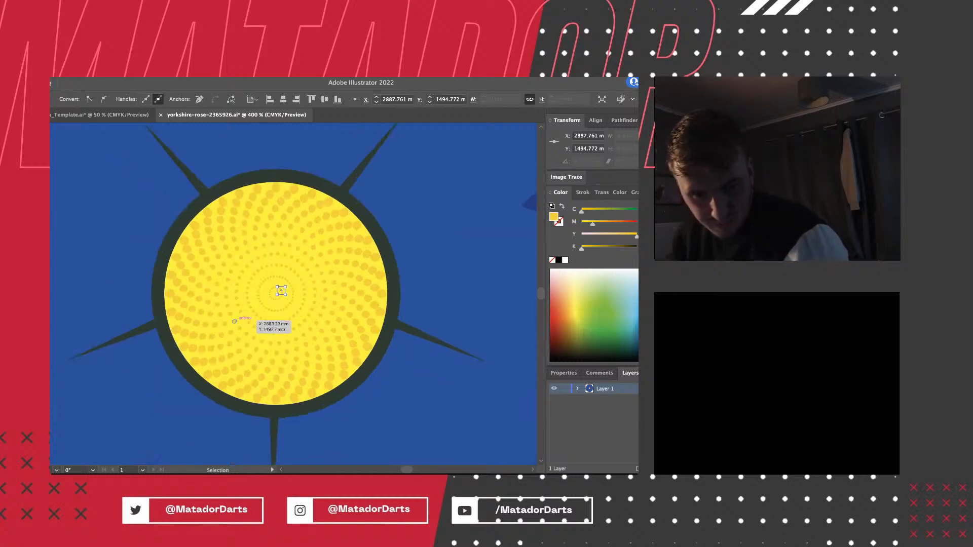
scroll(234, 322, "up", 1)
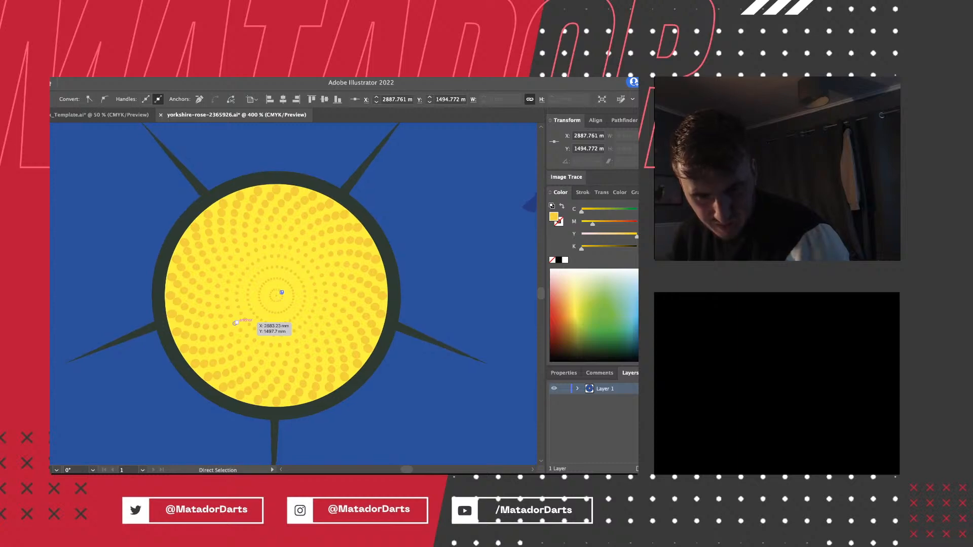
scroll(236, 323, "up", 3)
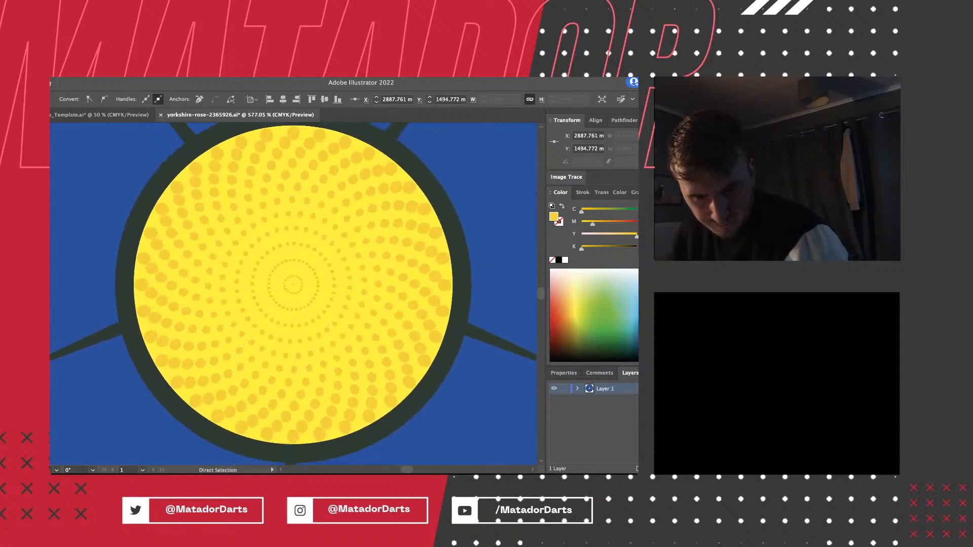
scroll(234, 323, "down", 2)
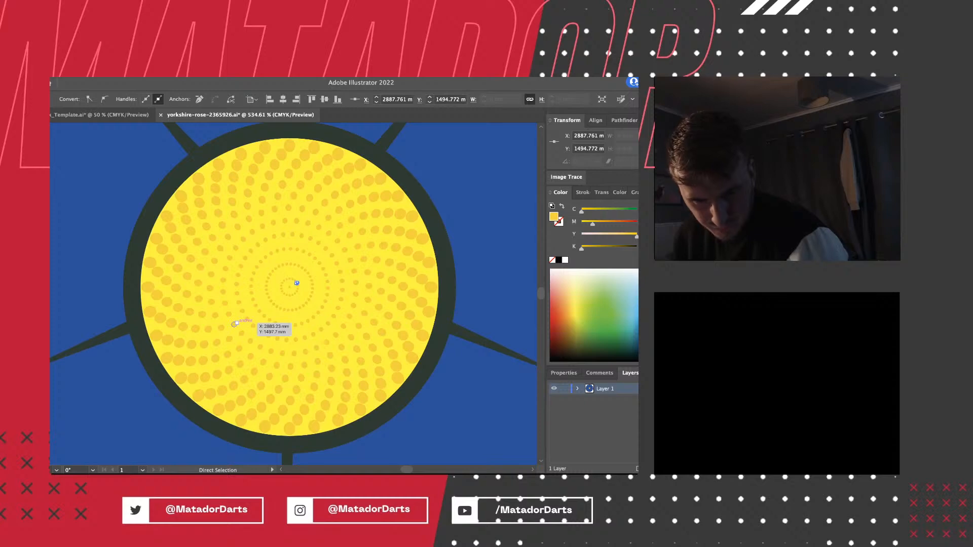
scroll(234, 324, "up", 3)
scroll(234, 324, "down", 2)
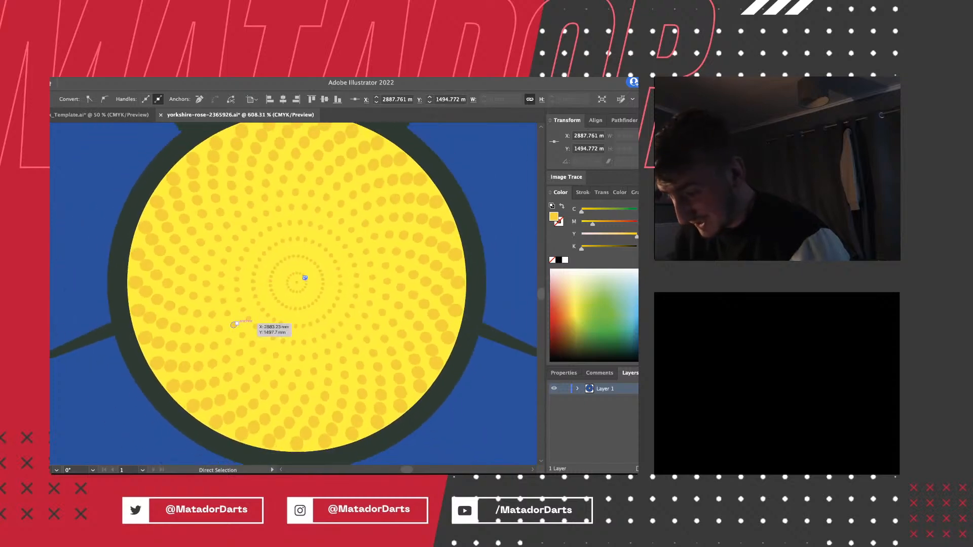
scroll(234, 323, "down", 5)
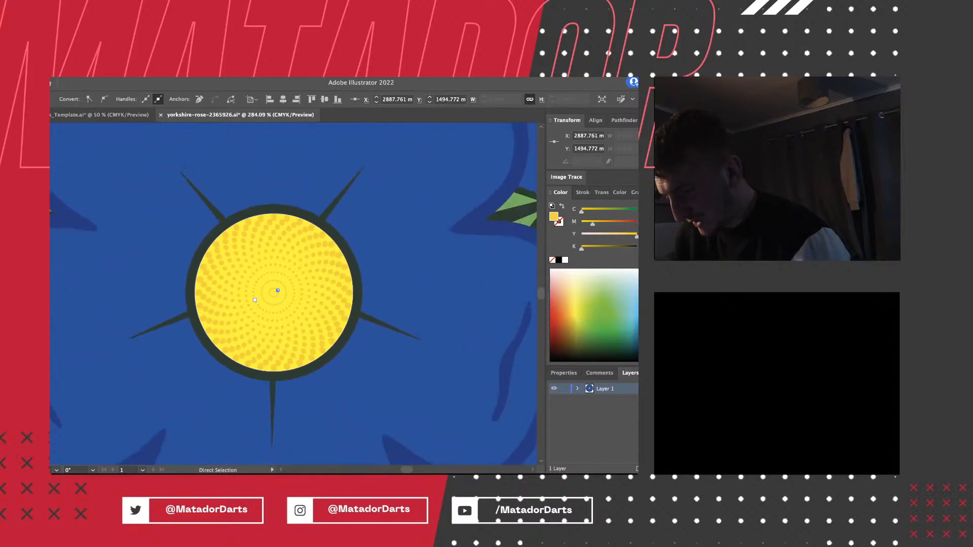
scroll(234, 324, "up", 3)
scroll(255, 300, "down", 20)
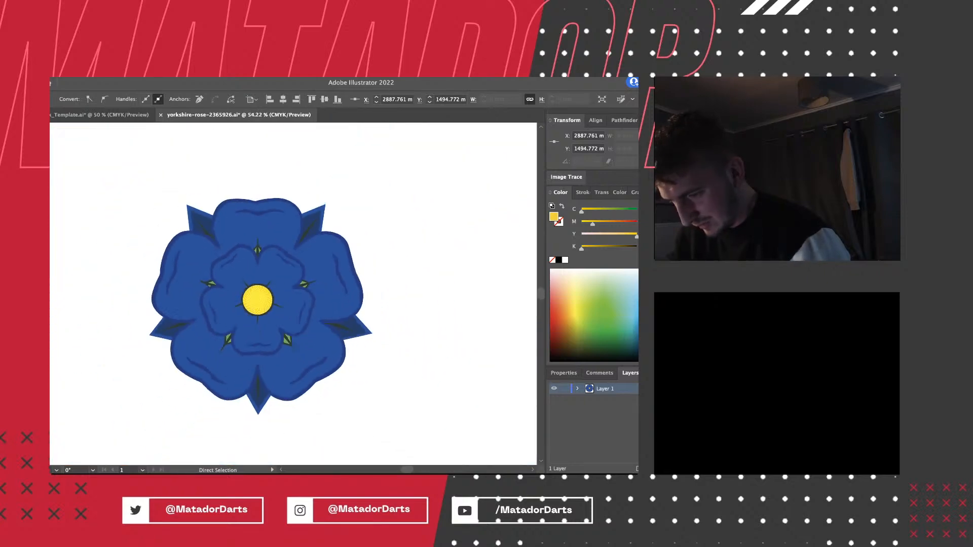
scroll(258, 299, "up", 14)
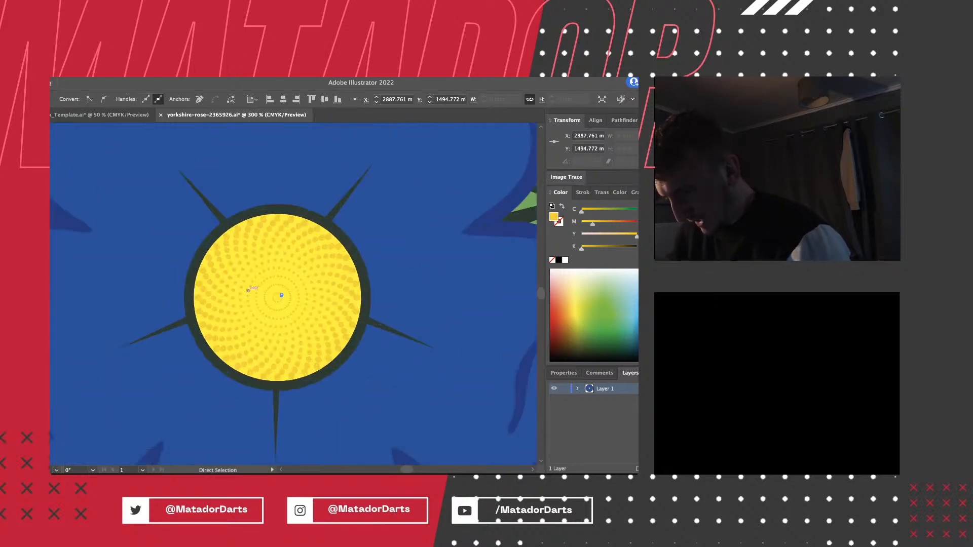
scroll(245, 292, "down", 14)
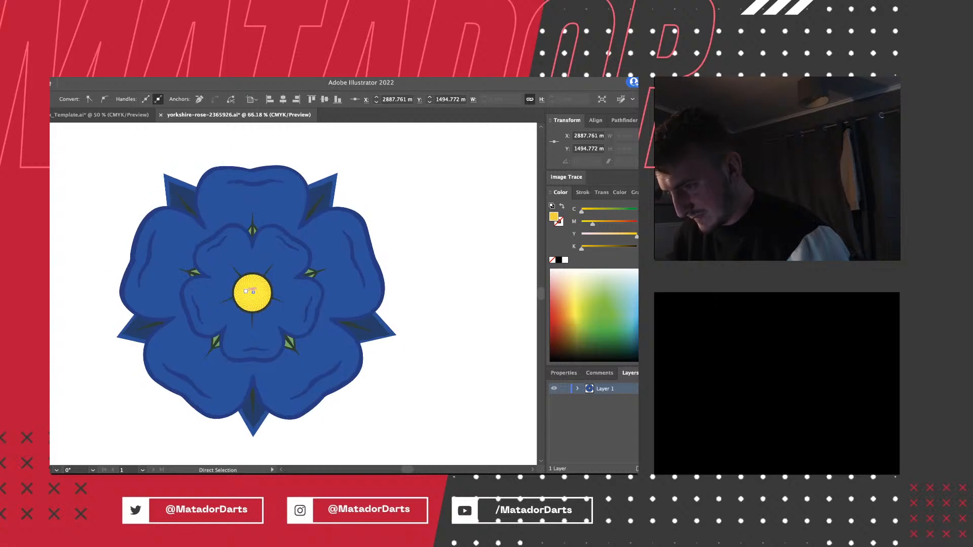
scroll(200, 305, "up", 5)
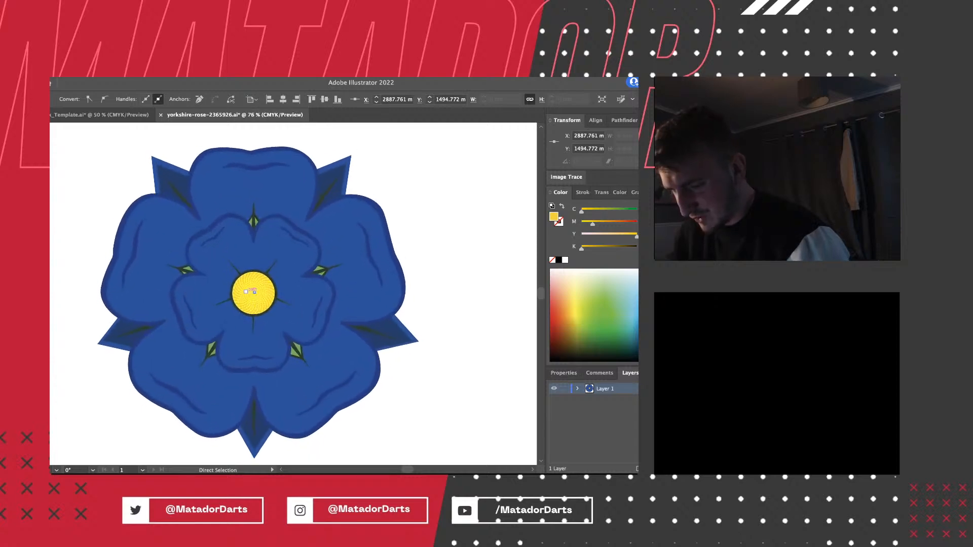
scroll(252, 287, "up", 12)
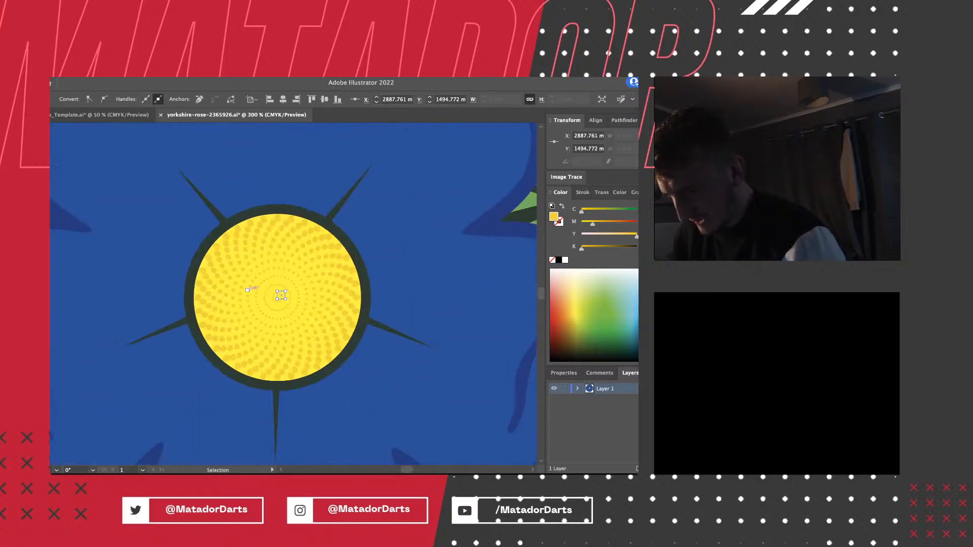
Delete all the darker yellow dots from the rose's centre and select the plain yellow circle.
scroll(282, 295, "up", 10)
key("a")
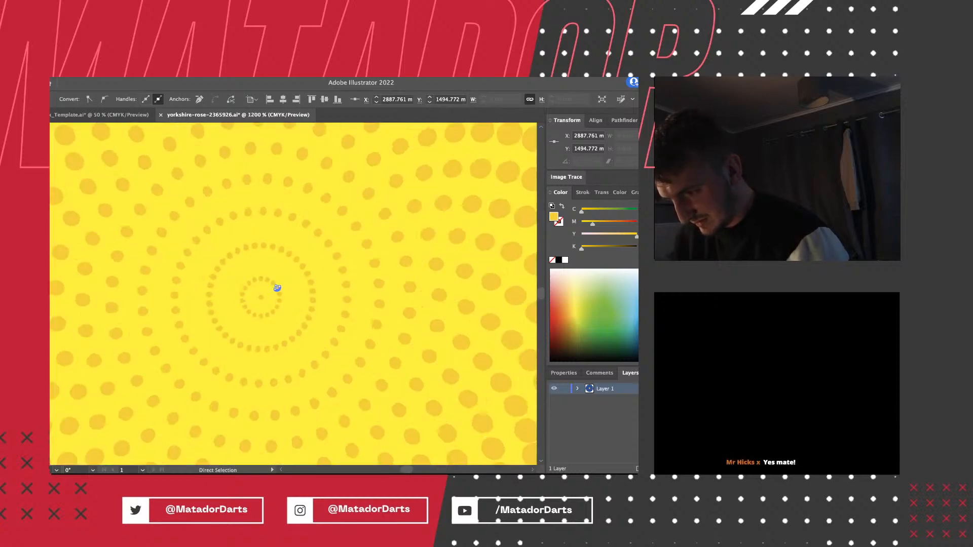
key("ctrl+a")
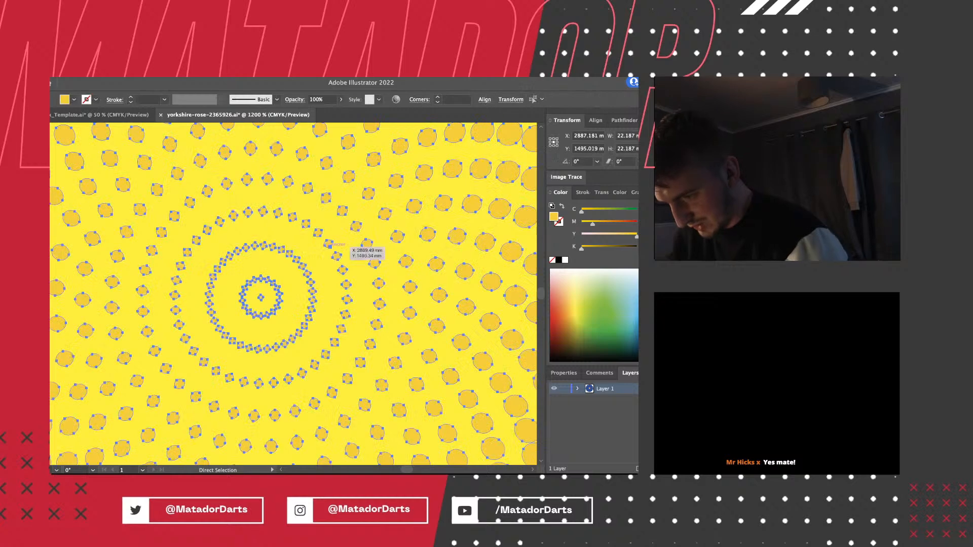
key("Delete")
left_click(288, 284)
scroll(287, 287, "down", 10)
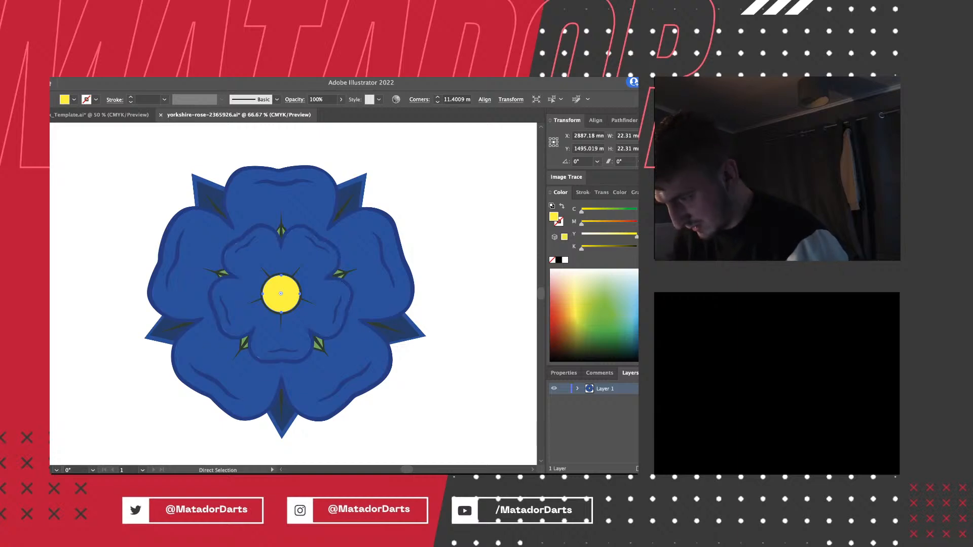
Recolour the rose's yellow centre circle with a lighter tint of the shirt's blue.
key("super+z")
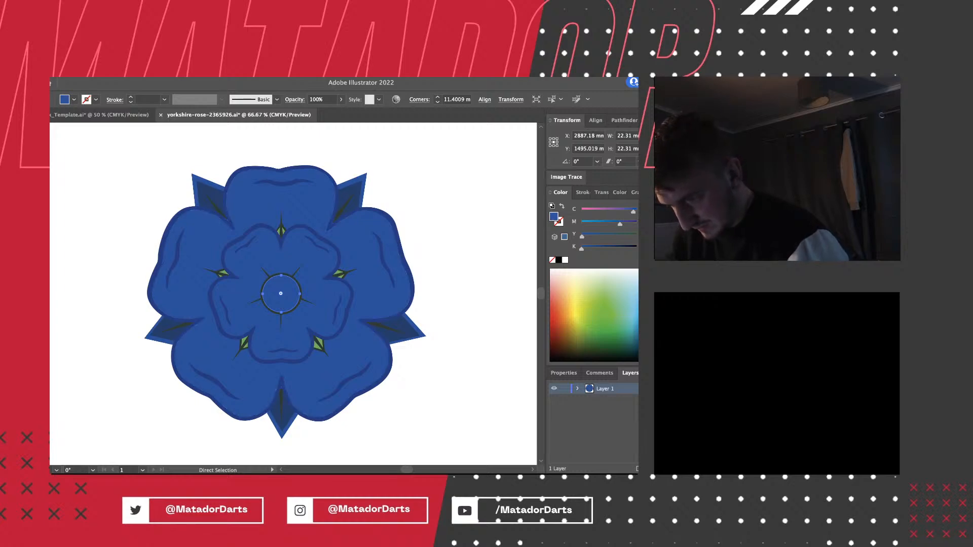
key("super+z")
key("super+shift+a")
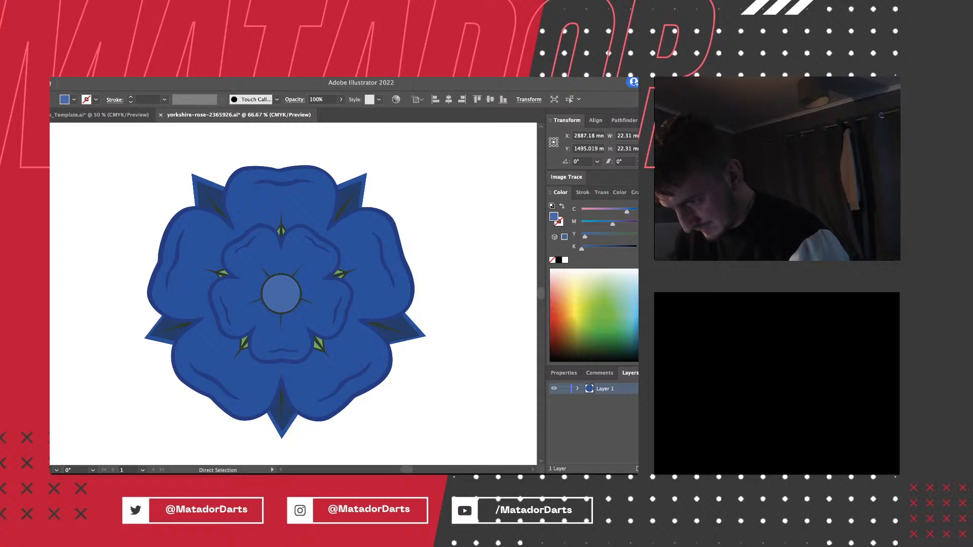
Select all the rose shapes sharing the dark spikes' fill and recolour them with a muted dark version of the shirt's blue.
key("super+=")
key("super+=")
key("super+=")
key("super+=")
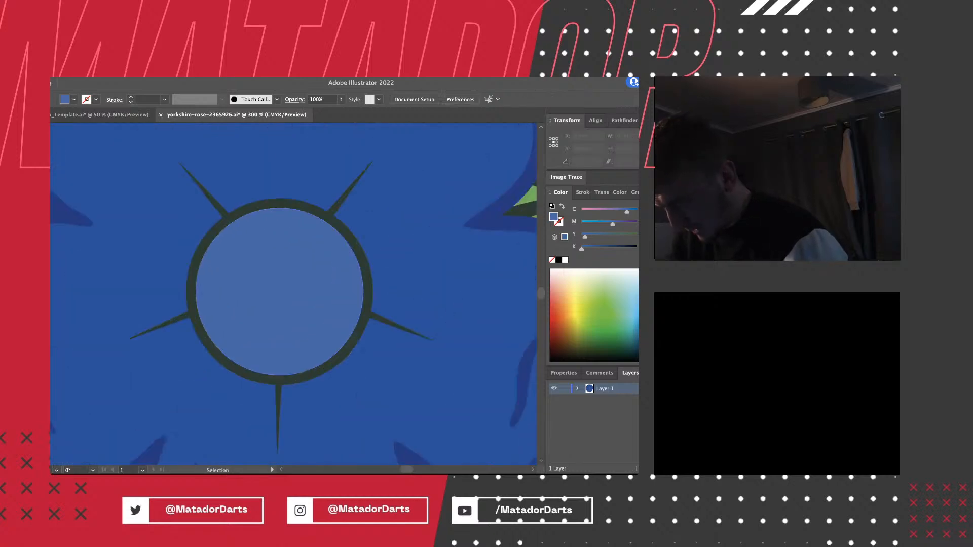
scroll(293, 293, "left", 5)
left_click(155, 218)
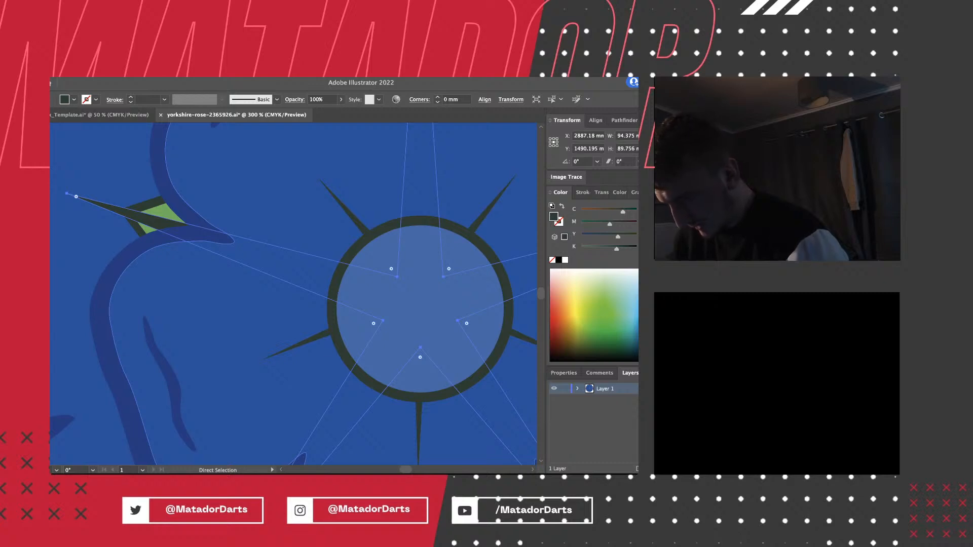
left_click(552, 99)
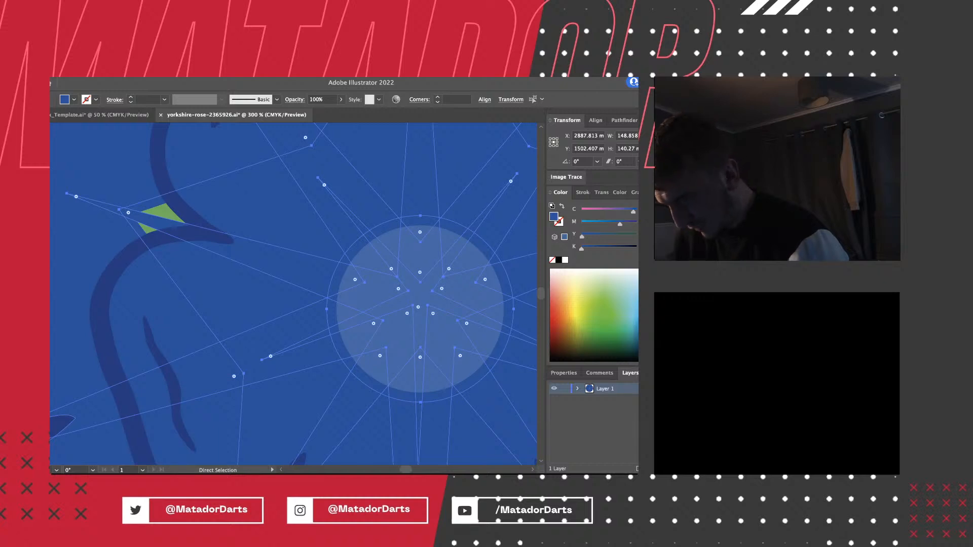
key("super+z")
Recolour the green inner leaves between the small petals with a slightly softened version of the shirt's blue.
left_click(163, 213)
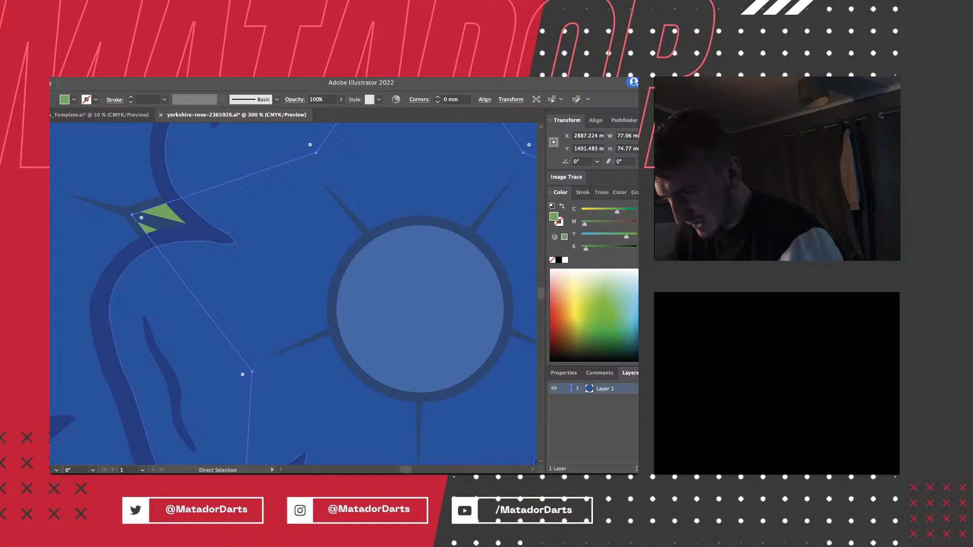
key("super+0")
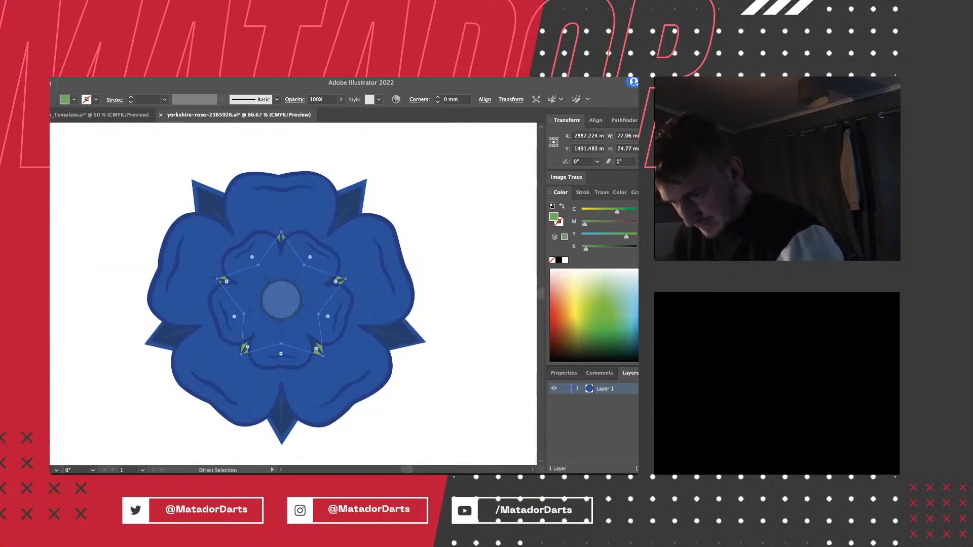
key("super+z")
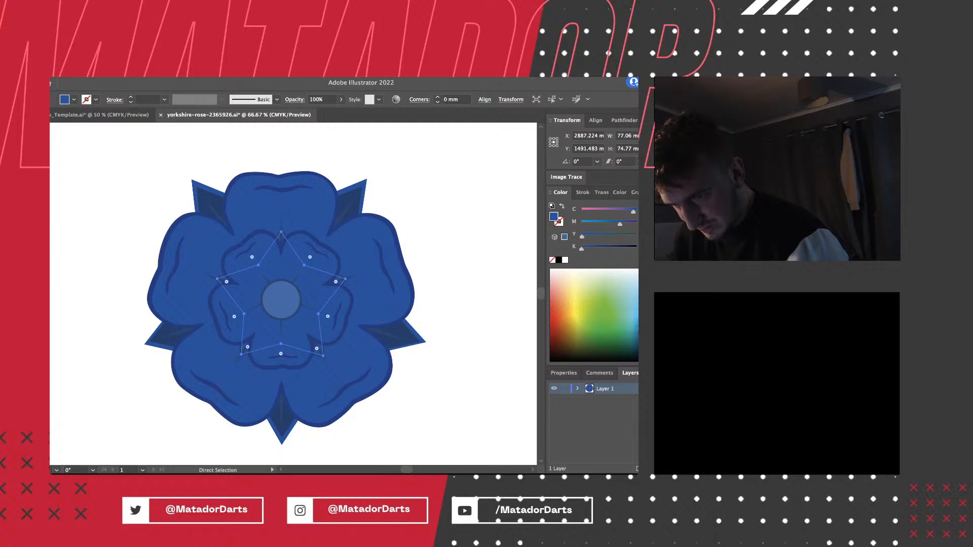
key("super+z")
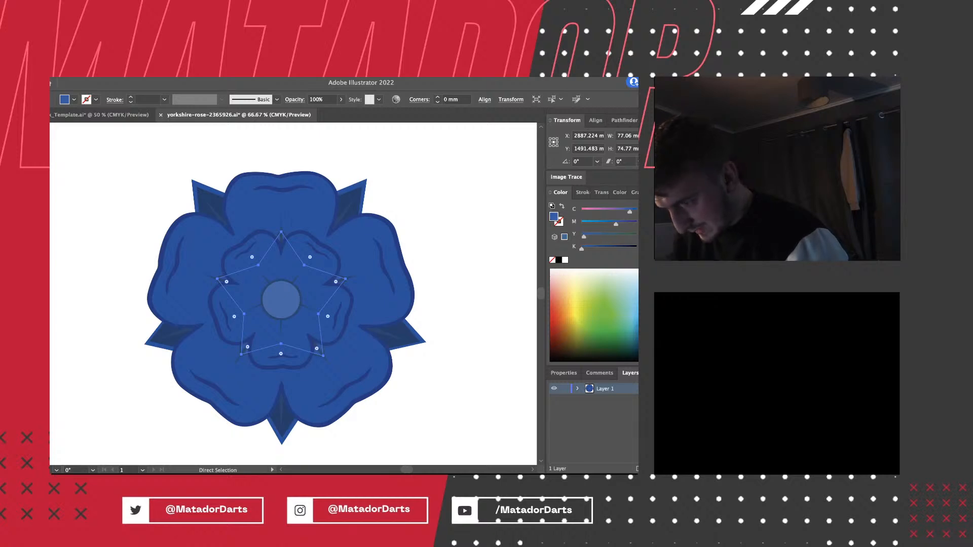
key("super+z")
key("super+z")
key("super+z")
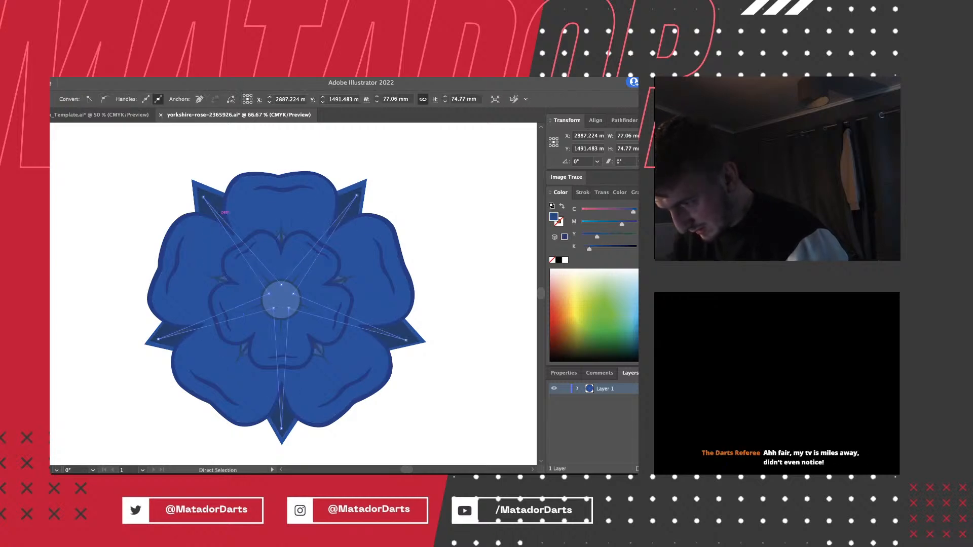
key("super+z")
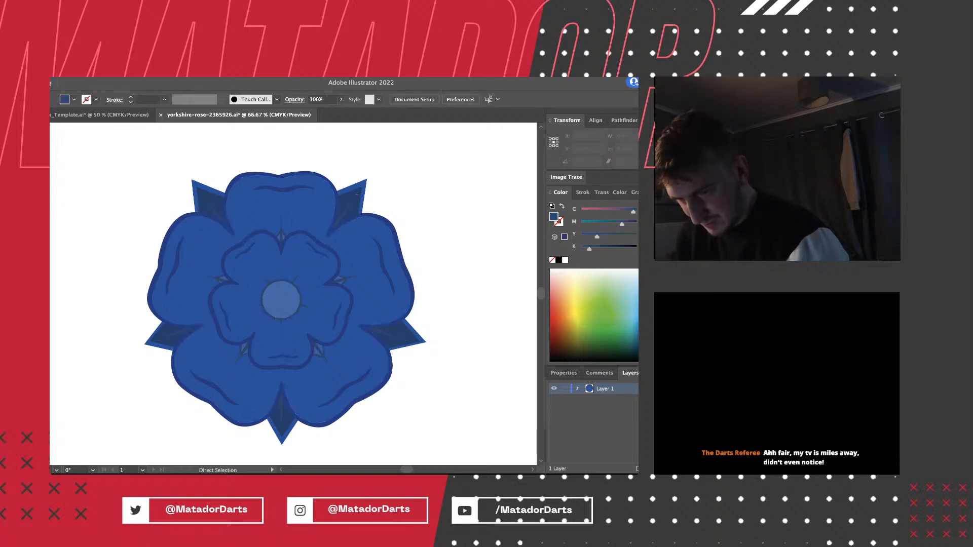
Select the whole recoloured rose and turn it into a grid repeat.
key("super+a")
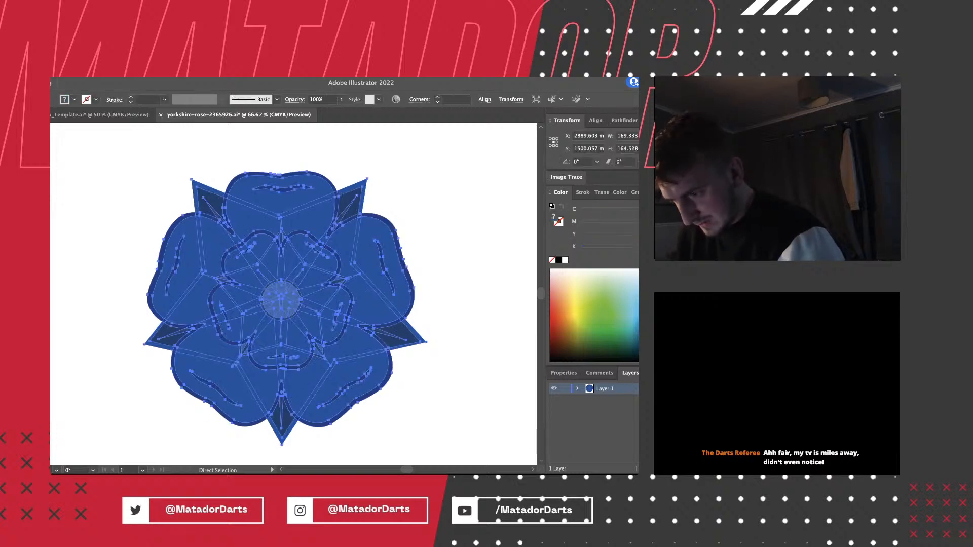
key("v")
key("super+minus")
key("super+minus")
key("super+minus")
key("super+minus")
key("super+minus")
key("super+minus")
key("super+minus")
key("super+minus")
key("super+minus")
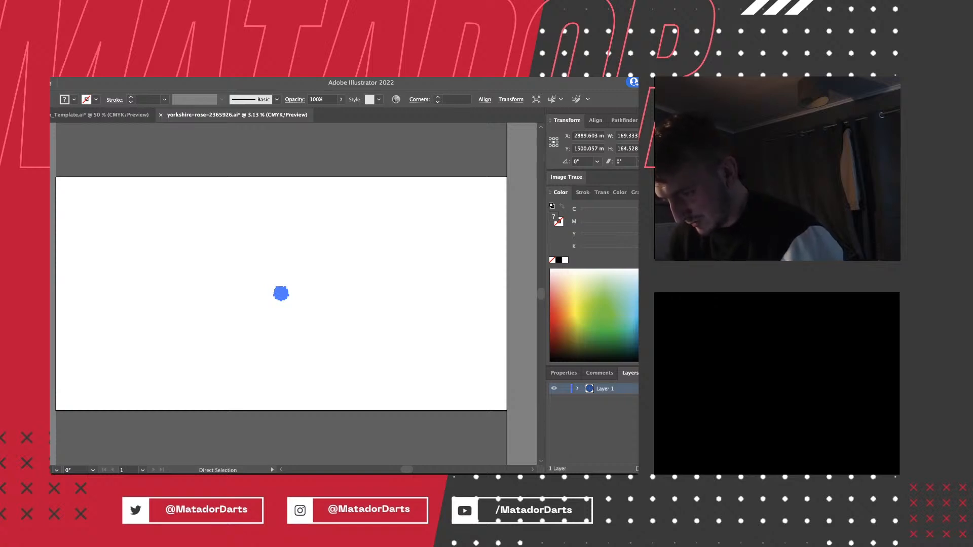
key("super+z")
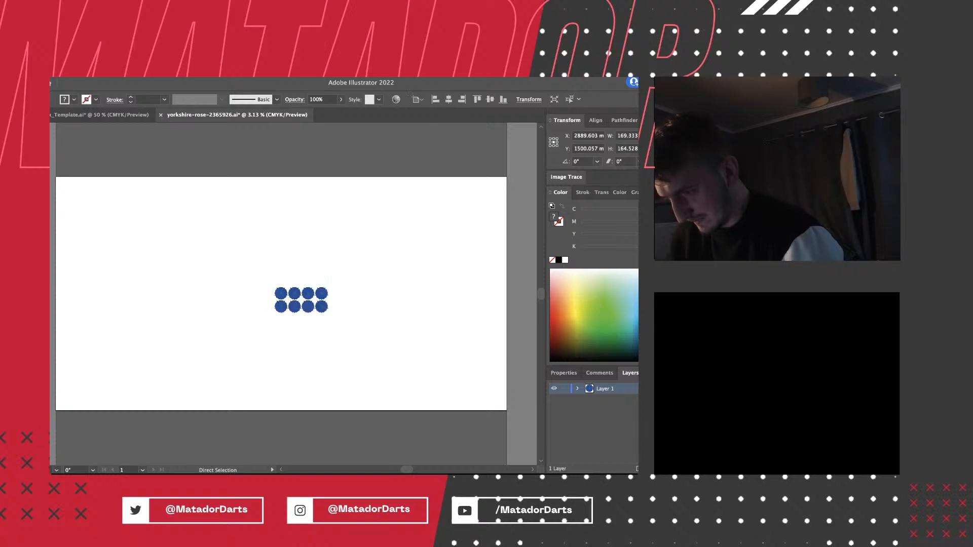
Extend the rose grid repeat downwards to add more rows of roses.
key("super+plus")
key("super+plus")
key("super+plus")
key("super+plus")
key("super+plus")
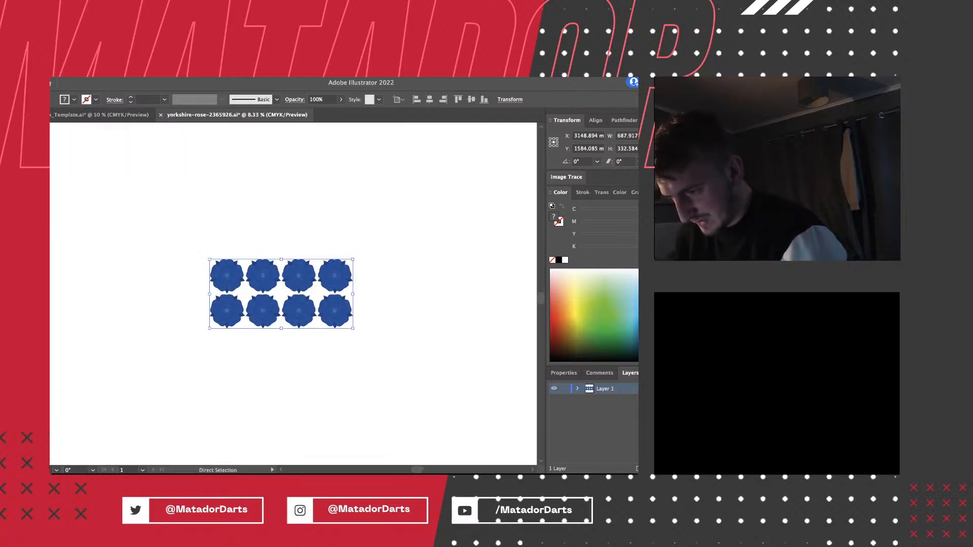
key("super+plus")
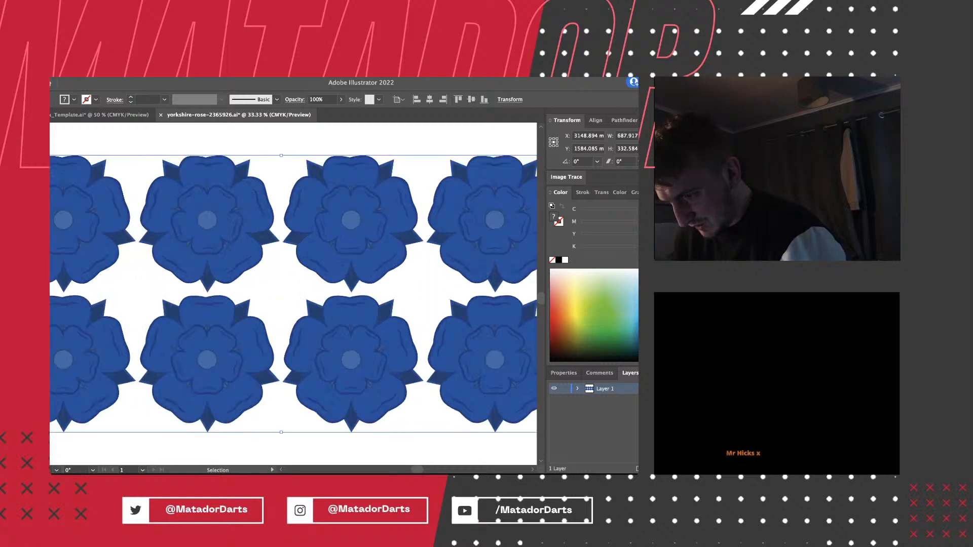
key("super+minus")
key("v")
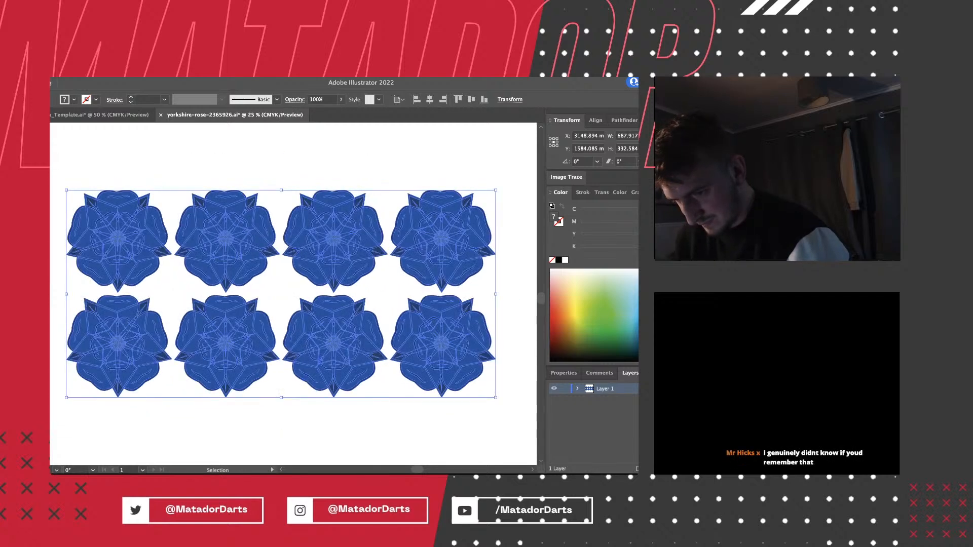
key("super+z")
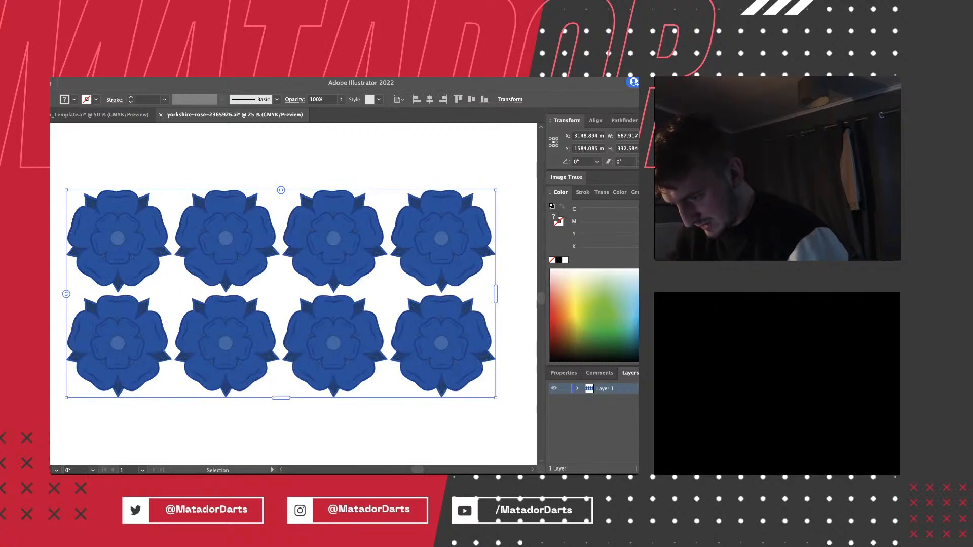
left_click_drag(281, 398, 281, 459)
key("super+minus")
key("super+minus")
key("super+minus")
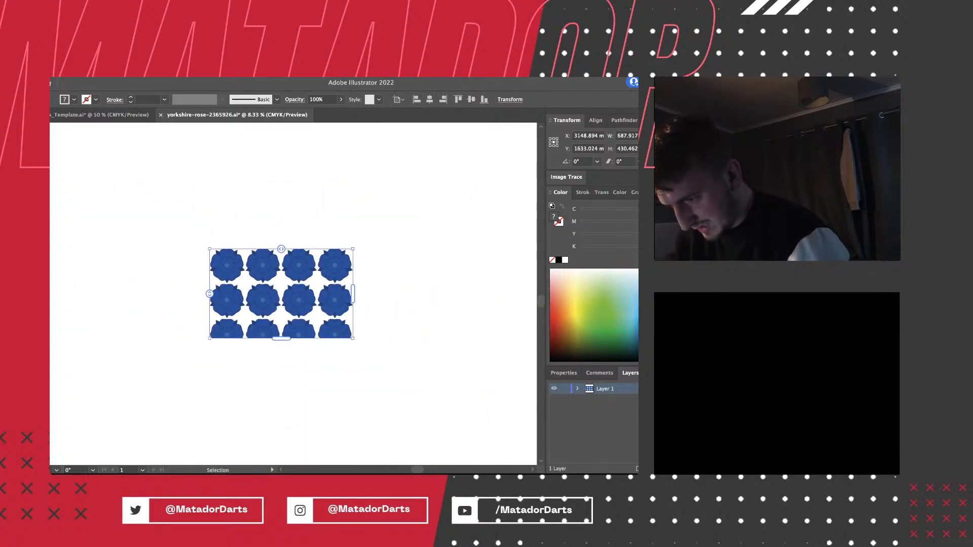
left_click_drag(280, 338, 281, 476)
key("super+minus")
key("super+minus")
key("super+minus")
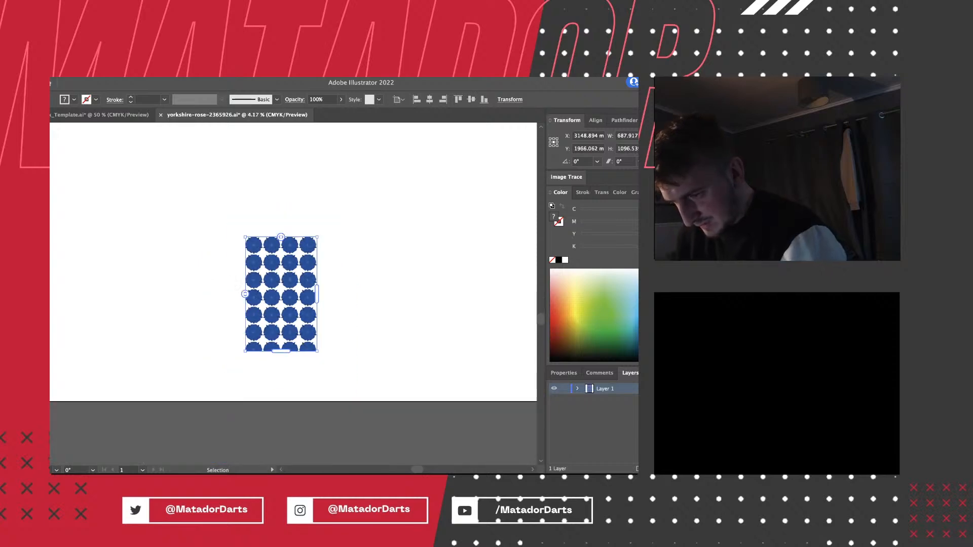
Extend the rose grid to about 2812 by 1580 mm and widen the spacing between its rows and columns.
left_click_drag(301, 336, 301, 375)
left_click_drag(328, 312, 494, 313)
left_click_drag(384, 251, 390, 251)
left_click_drag(274, 313, 274, 322)
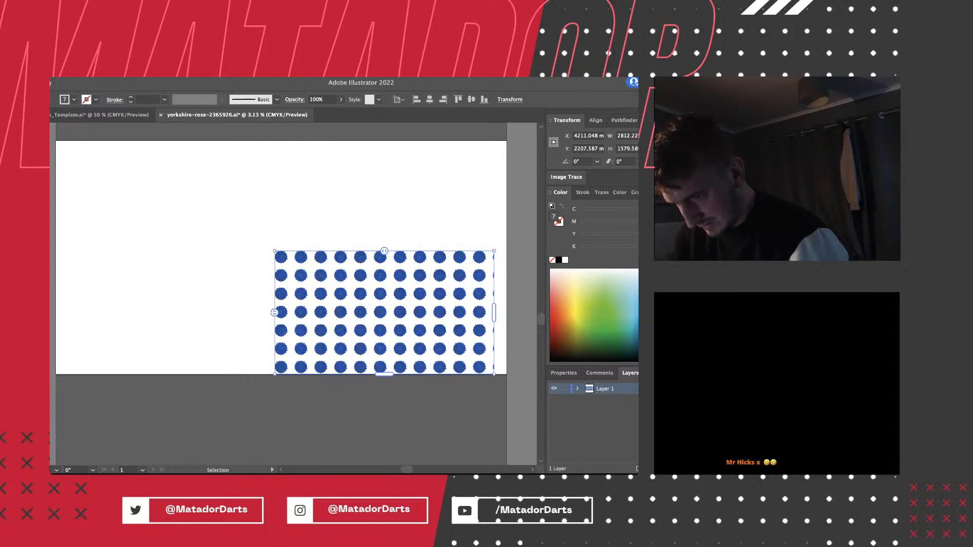
left_click_drag(494, 313, 497, 312)
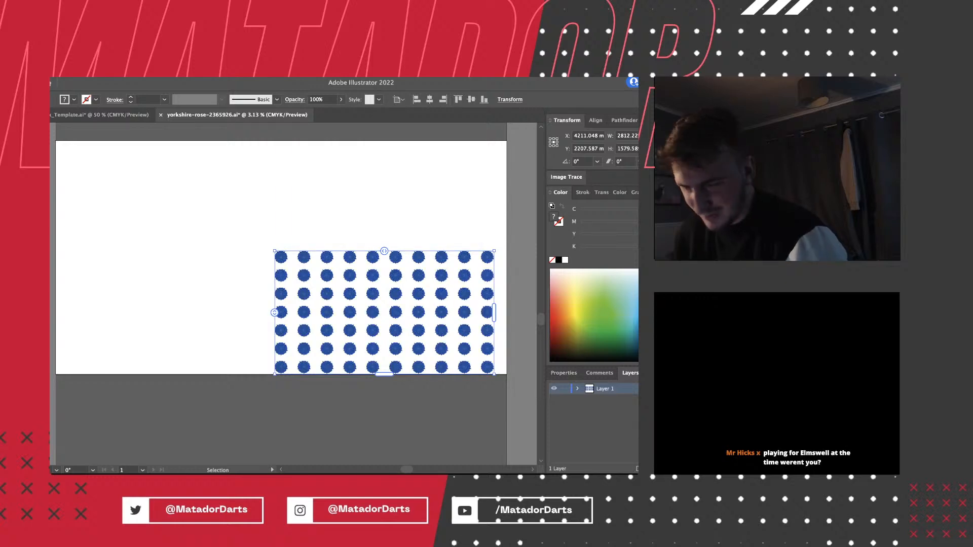
Paste the rose grid repeat into the shirt template and scale it down to about 2072 by 1164 pt.
left_click(99, 115)
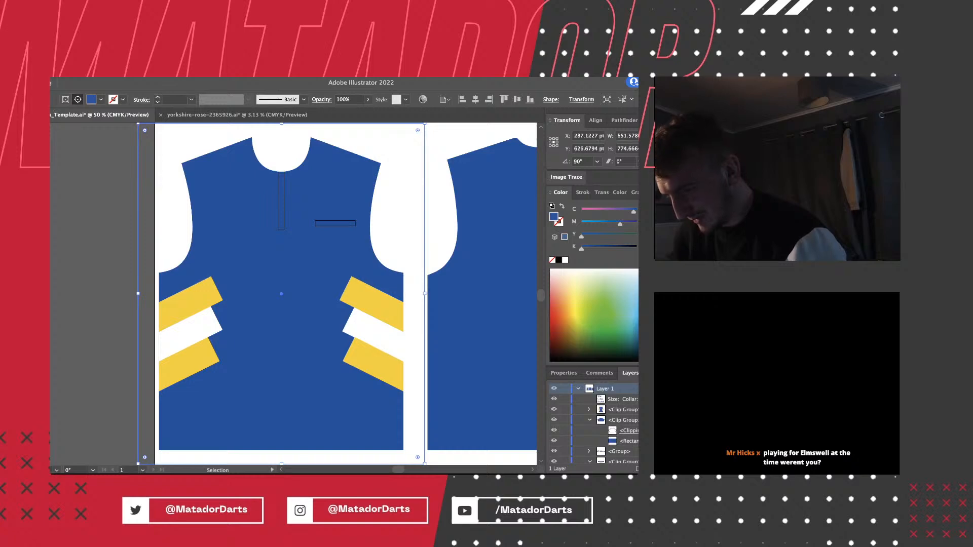
key("super+v")
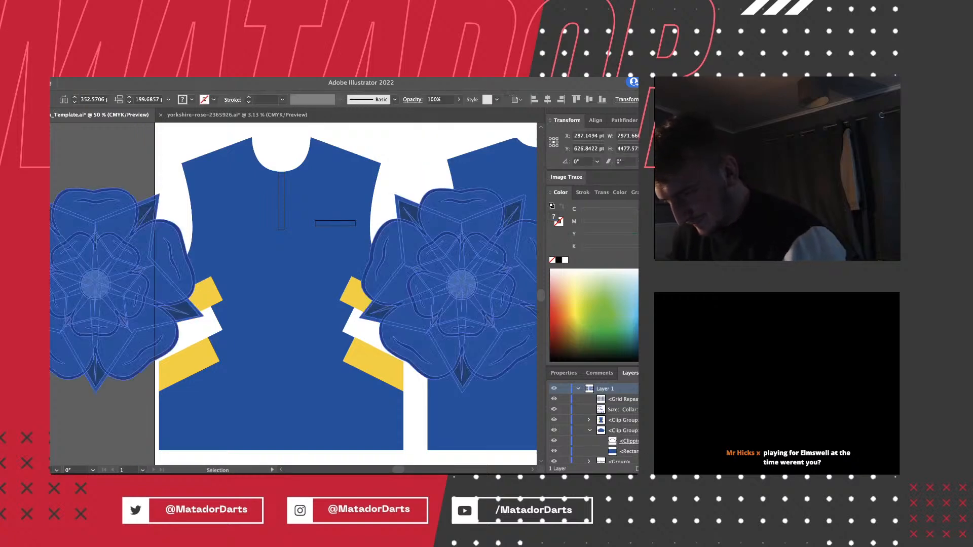
key("super+minus")
key("super+minus")
key("super+minus")
key("super+minus")
key("super+minus")
key("super+minus")
key("super+minus")
key("super+minus")
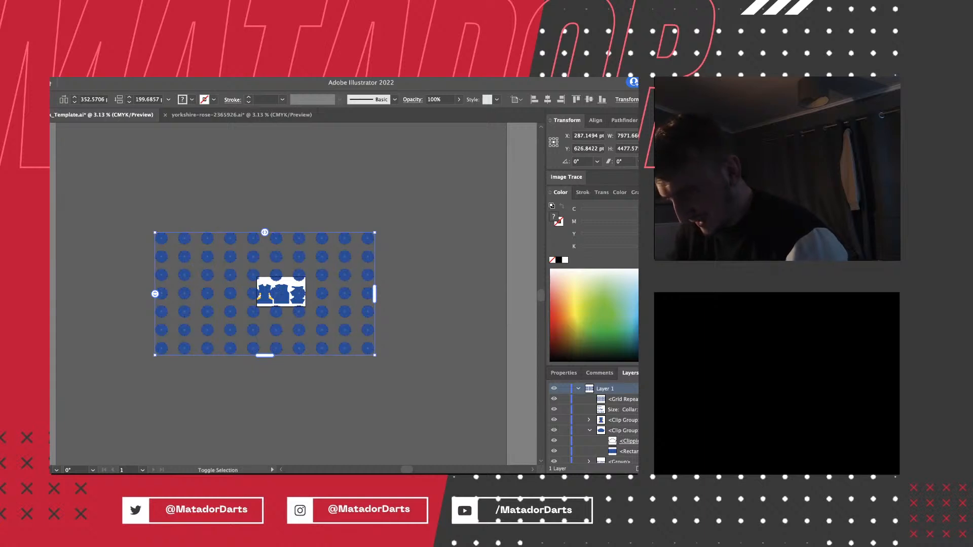
left_click_drag(375, 232, 294, 297)
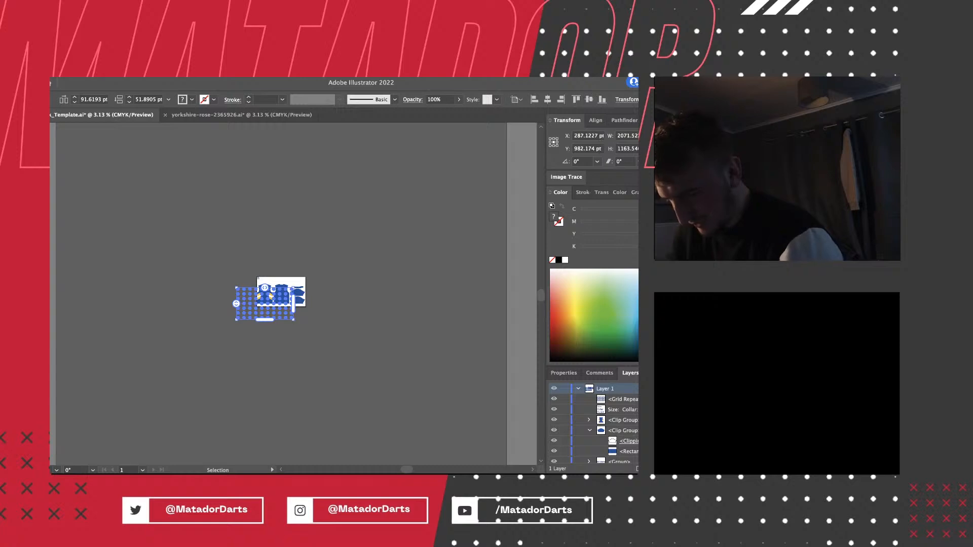
Scale the rose pattern down to about 1081 by 607 pt and rotate it 90° over the shirt's front panel.
key("a")
key("super+plus")
key("super+plus")
key("super+plus")
key("v")
key("super+plus")
key("super+plus")
key("super+plus")
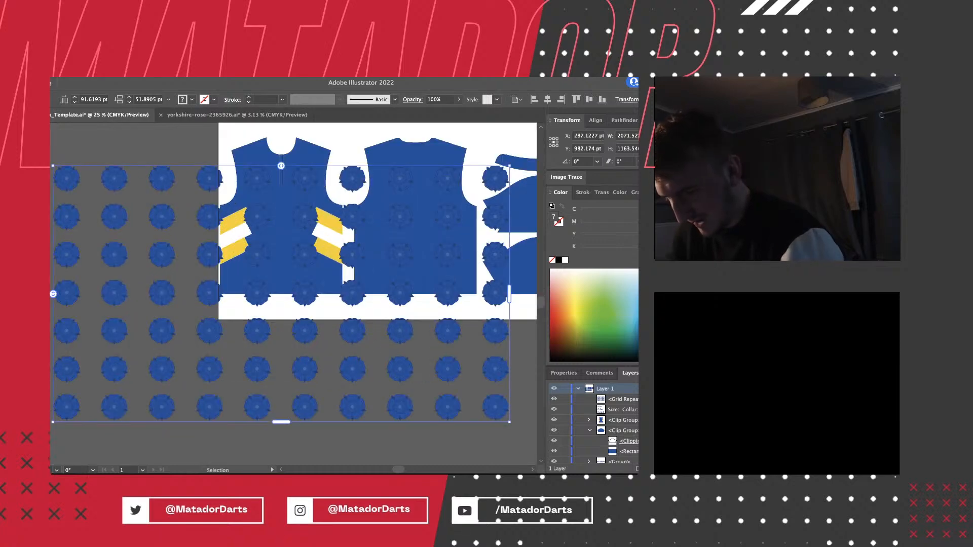
key("super+minus")
left_click_drag(129, 379, 275, 297)
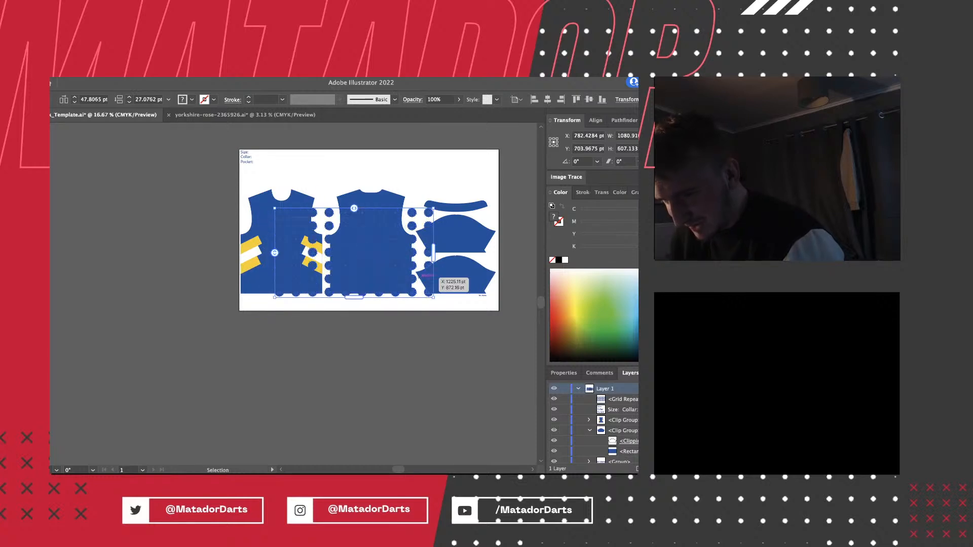
left_click_drag(435, 204, 310, 178)
left_click_drag(309, 252, 241, 257)
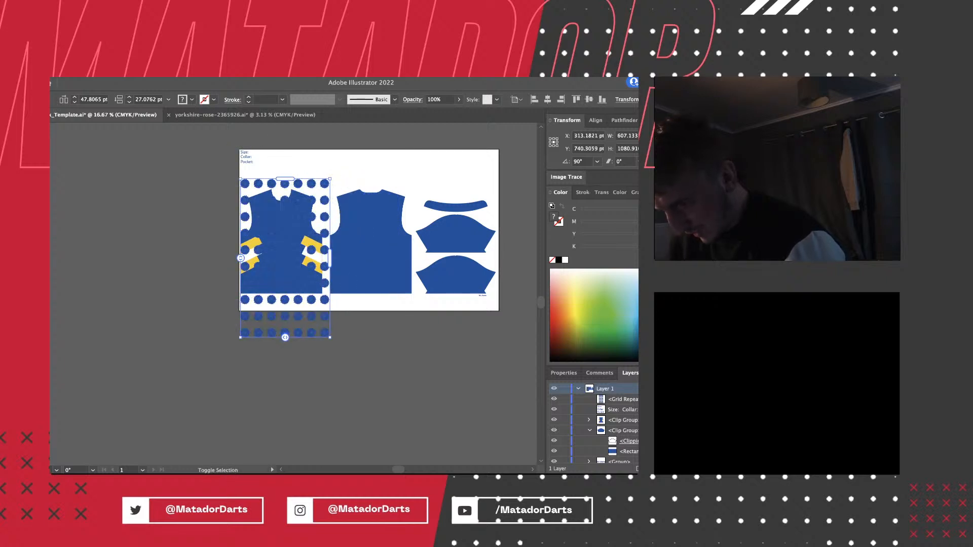
Shrink the rotated rose pattern to about 117 by 208 pt and place it beside the front panel's left shoulder.
left_click_drag(330, 337, 261, 223)
key("super+=")
key("super+=")
key("super+=")
key("super+=")
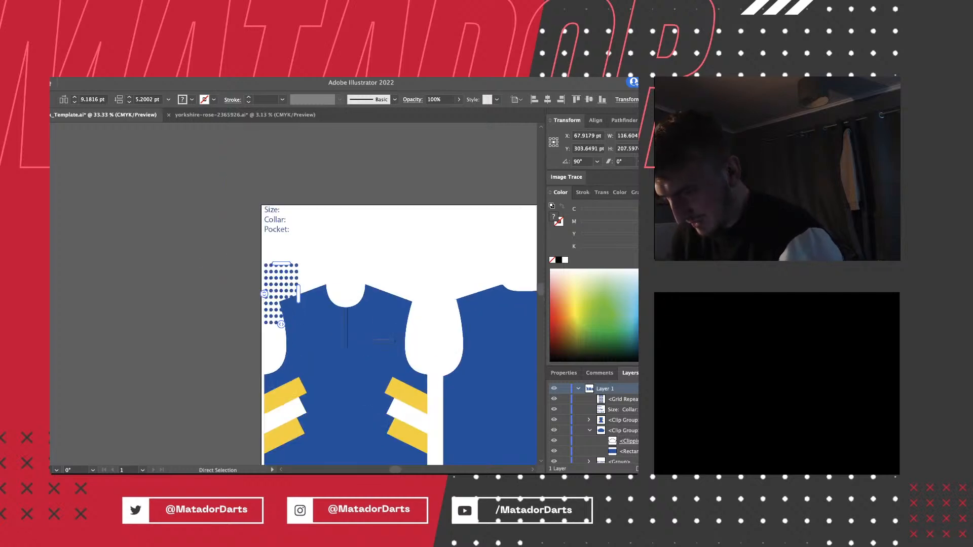
left_click_drag(283, 291, 281, 337)
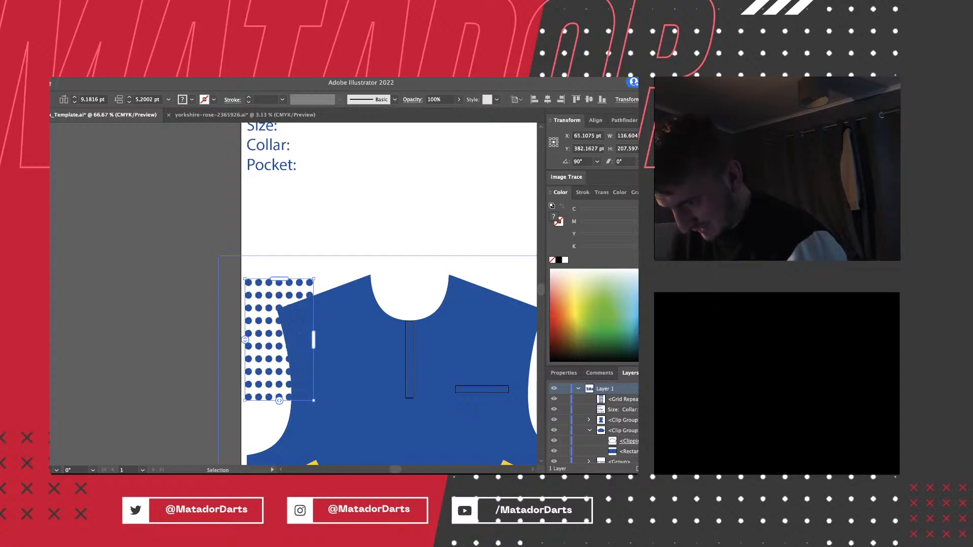
Extend the rose repeat across the front panel's chest and above the shoulders, to about 540 by 223 pt.
left_click_drag(313, 339, 537, 339)
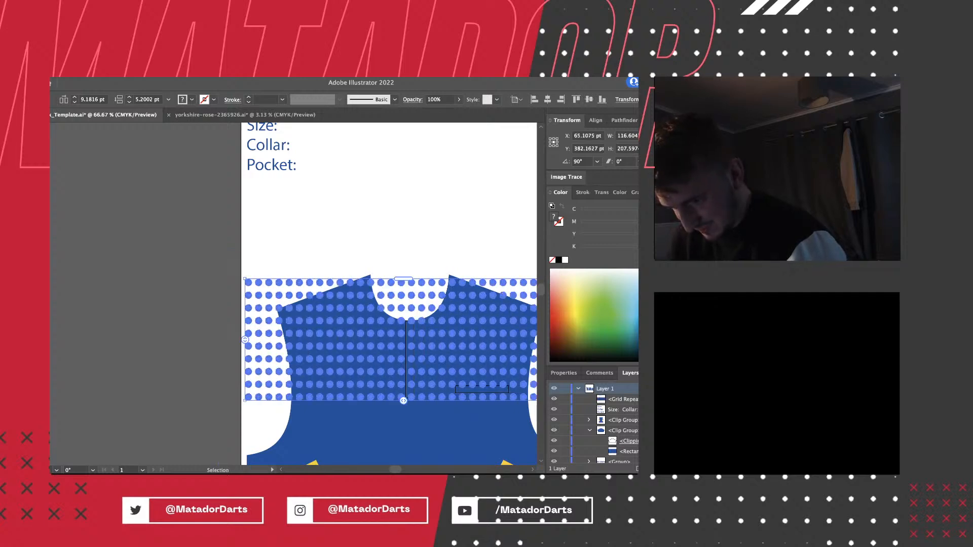
scroll(420, 417, "down", 3)
scroll(384, 293, "right", 4)
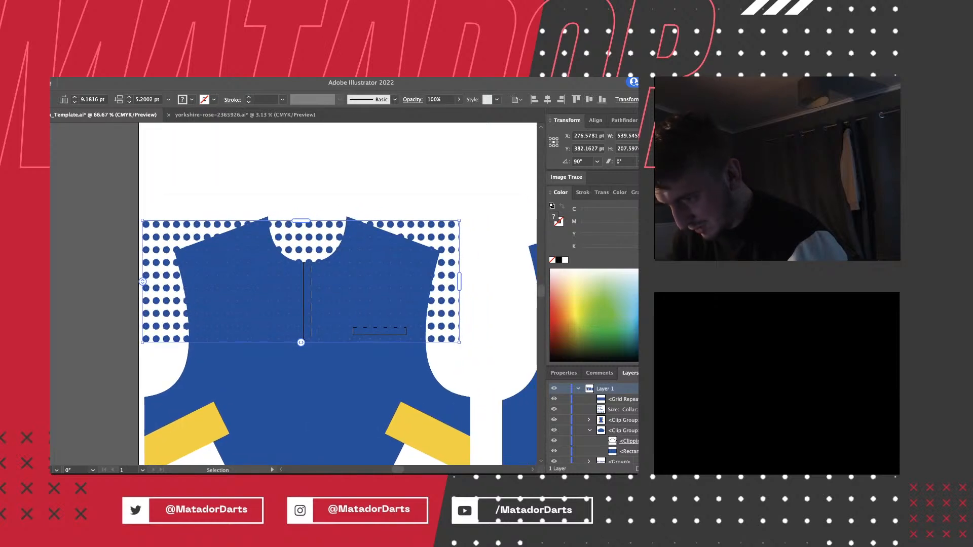
left_click_drag(301, 221, 301, 212)
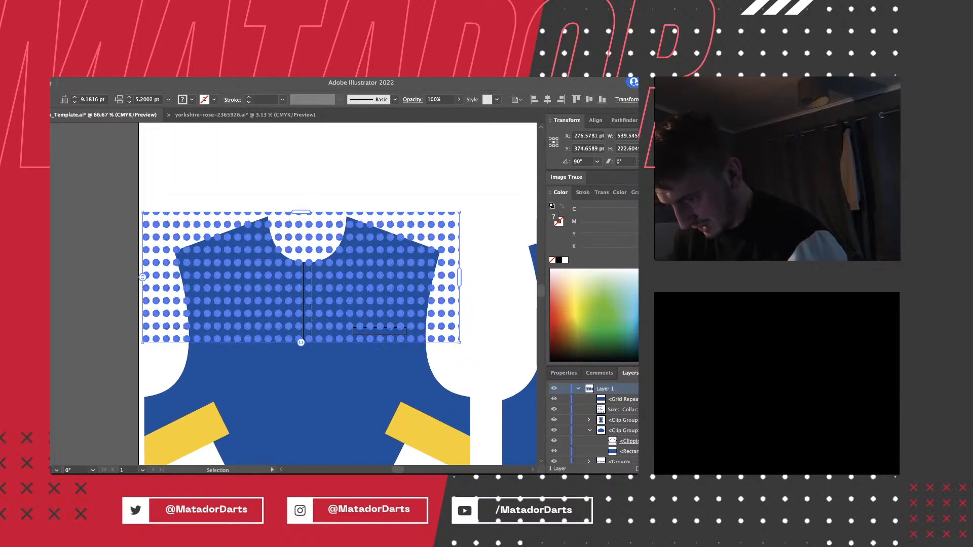
key("super+minus")
key("super+minus")
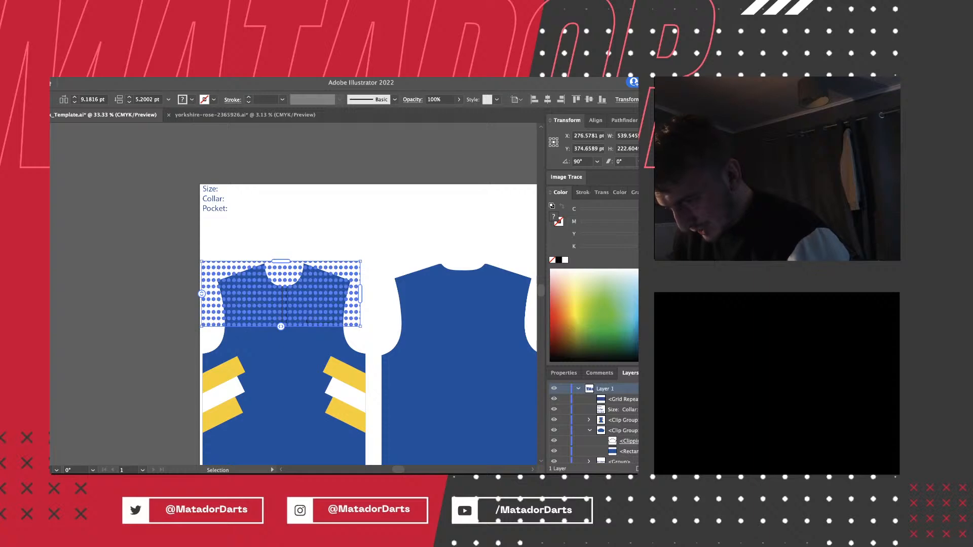
Extend the rose repeat to about 704 pt tall and position it over the front panel, level with the shoulders and hem.
left_click_drag(281, 261, 281, 125)
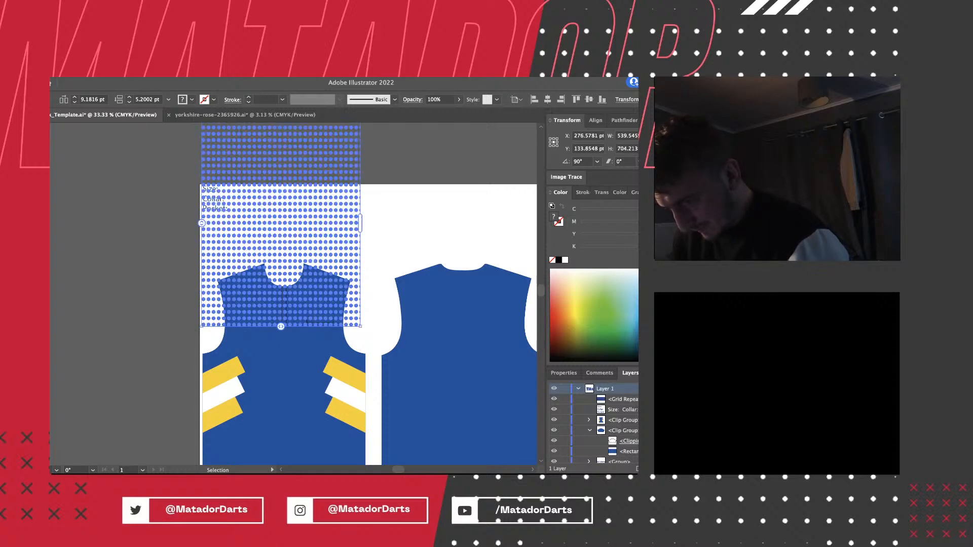
left_click_drag(292, 171, 296, 303)
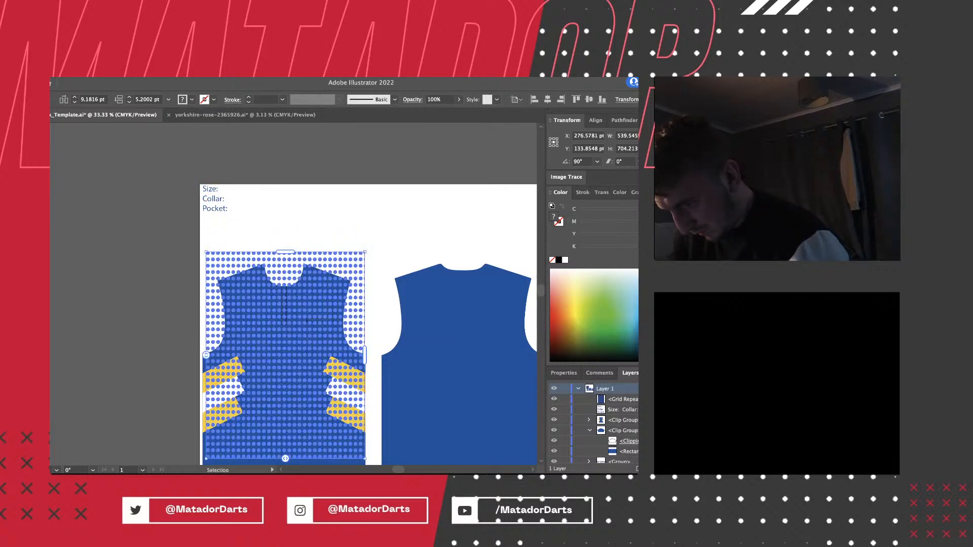
scroll(368, 306, "down", 3)
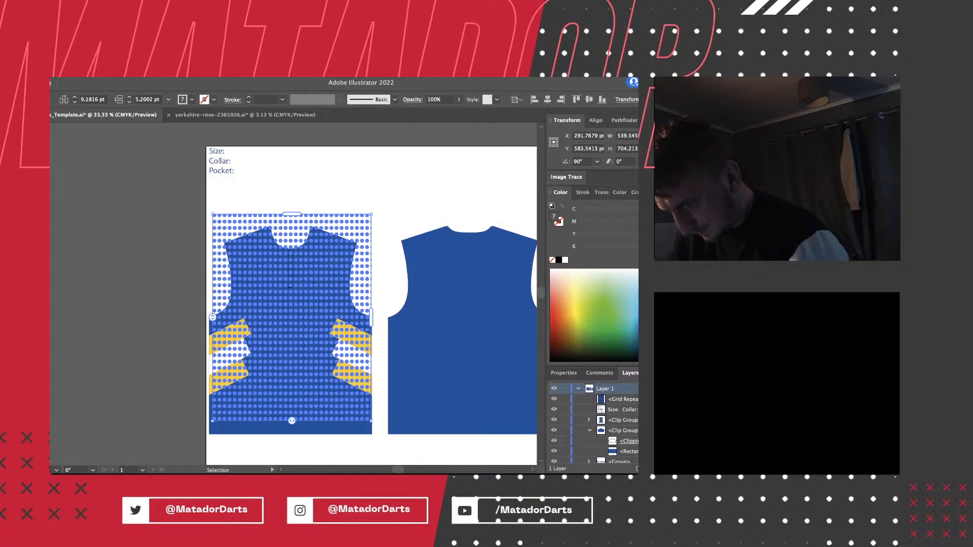
left_click_drag(304, 238, 303, 251)
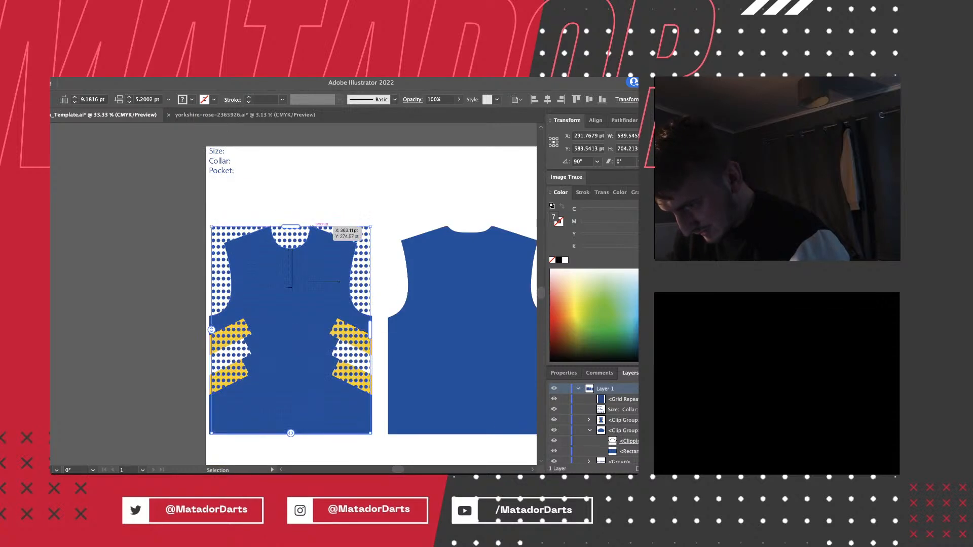
Enlarge the rose pattern to about 1402 by 1829 pt and crop the repeat to about 558 by 711 pt over the front panel.
left_click_drag(371, 226, 482, 128)
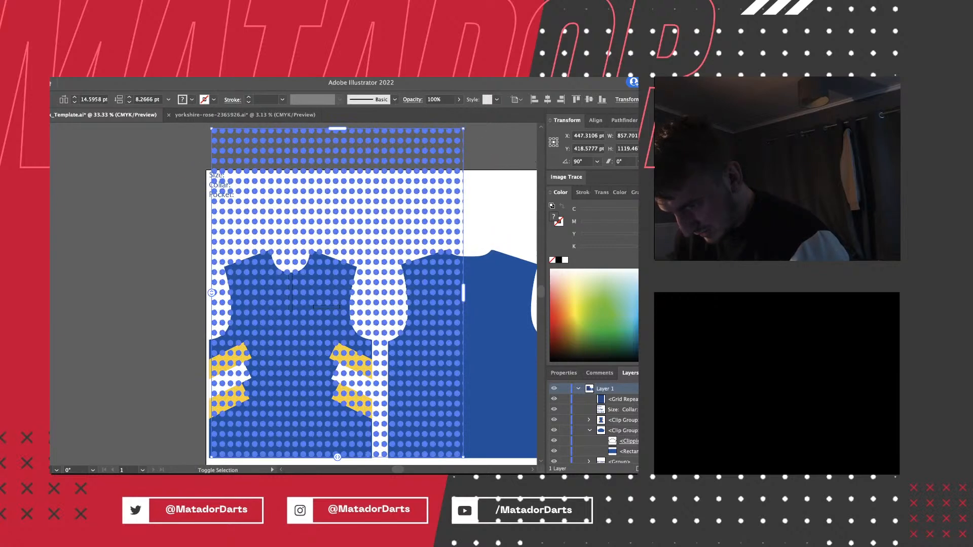
key("super+minus")
key("super+minus")
key("super+minus")
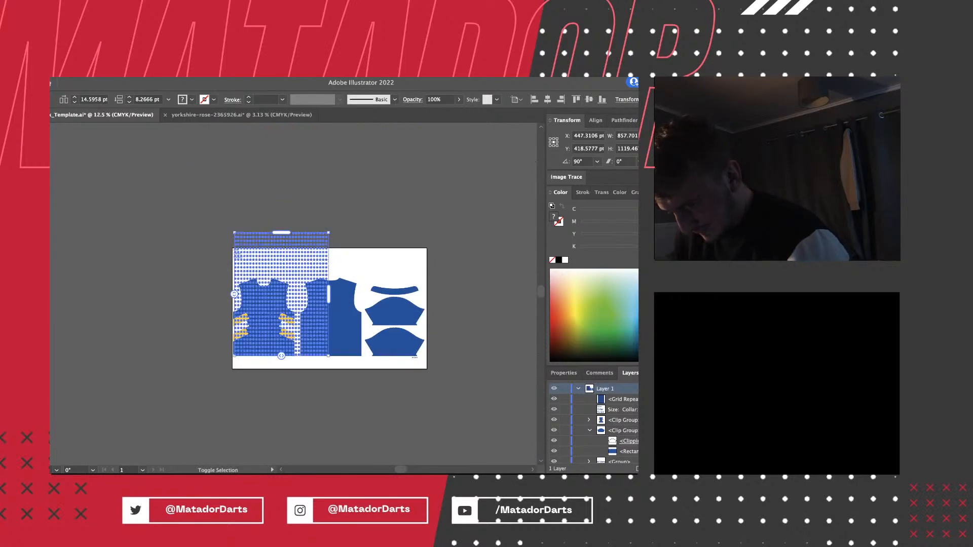
left_click_drag(328, 233, 424, 154)
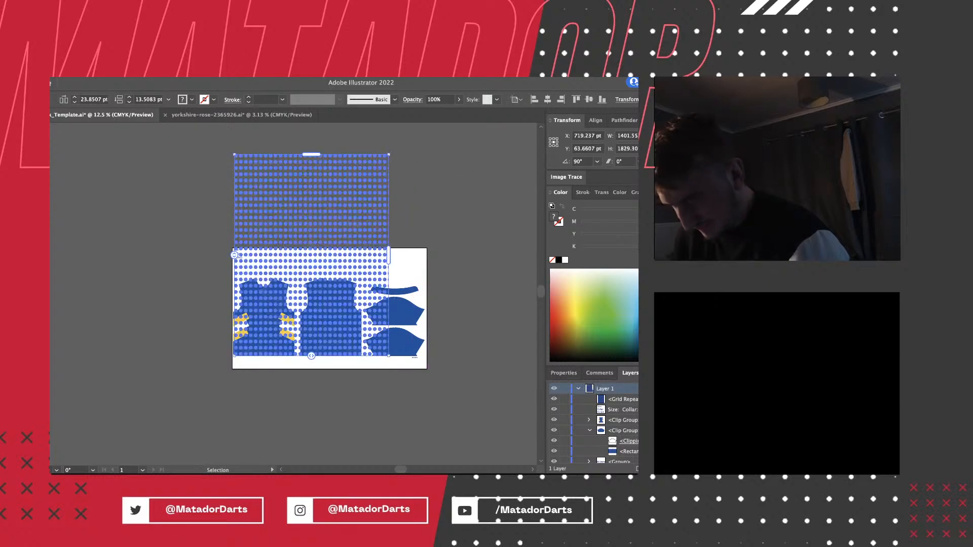
left_click_drag(311, 154, 311, 277)
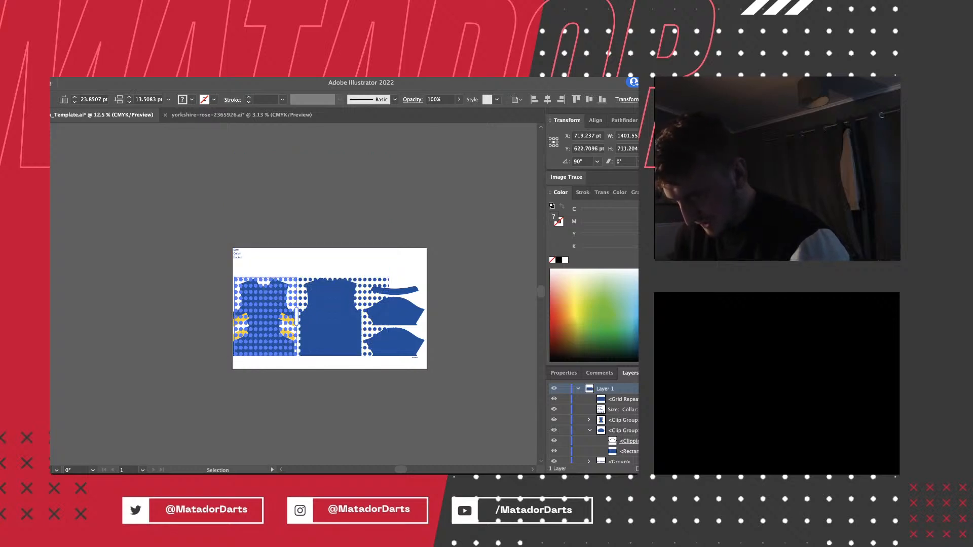
left_click_drag(297, 317, 296, 316)
Switch the rose repeat to a brick-style grid type that staggers the neighbouring columns of roses.
key("super+plus")
key("super+plus")
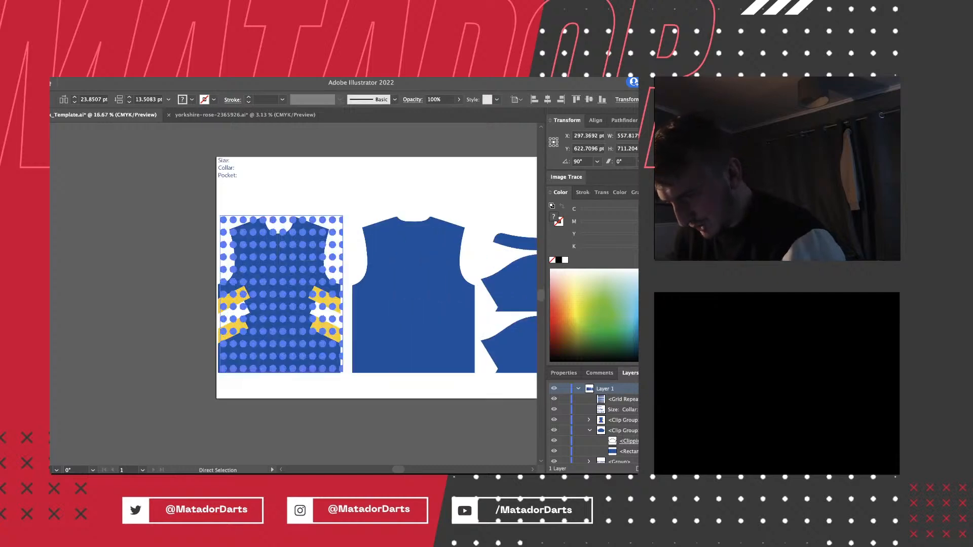
key("super+plus")
key("super+plus")
key("super+plus")
key("super+plus")
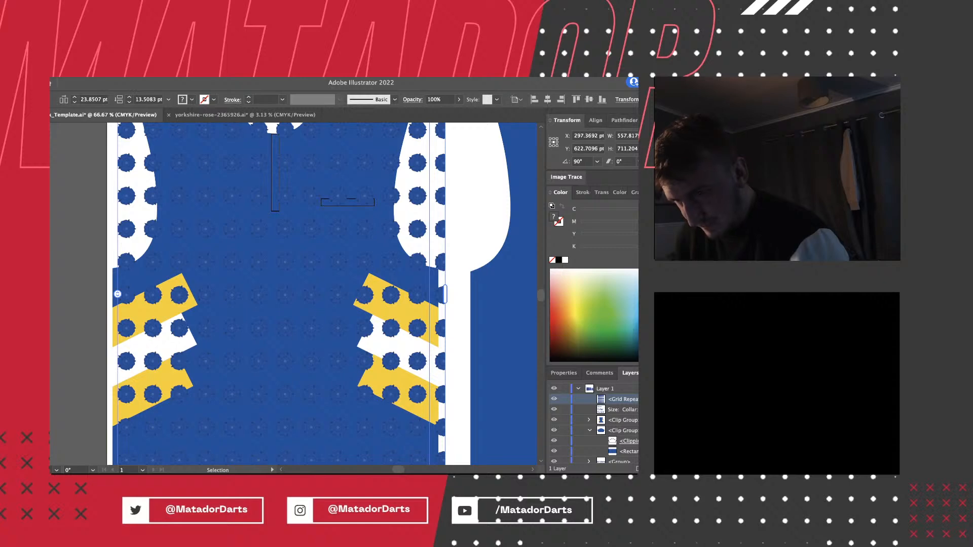
left_click(563, 373)
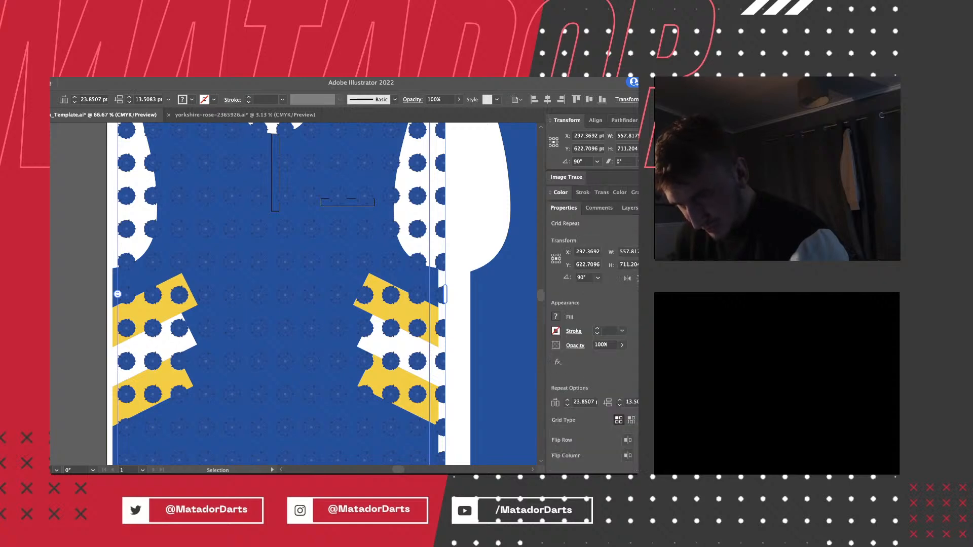
left_click(631, 420)
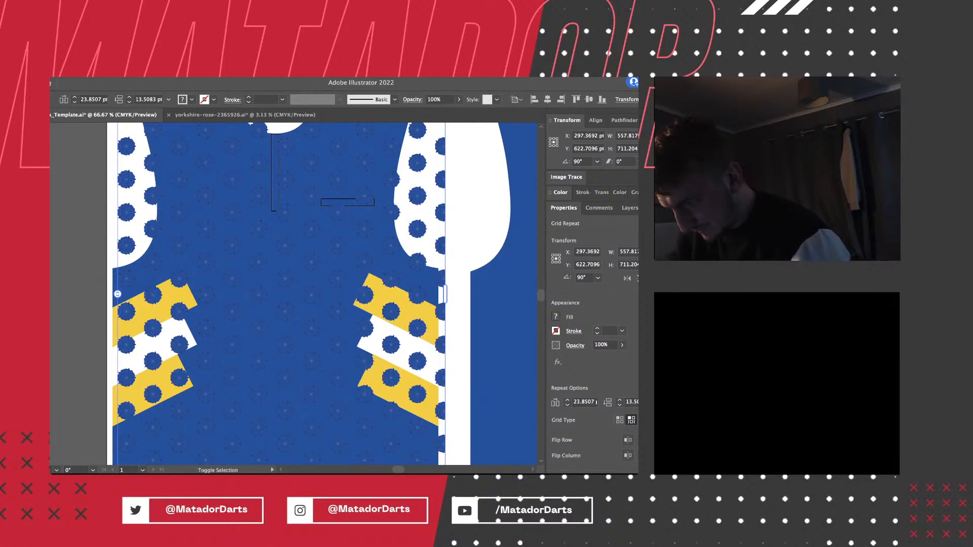
Nudge the staggered rose pattern 7 pt left over the front panel, to an X position of 290.3692 pt.
key("shift+Left")
key("Right")
key("Right")
key("Right")
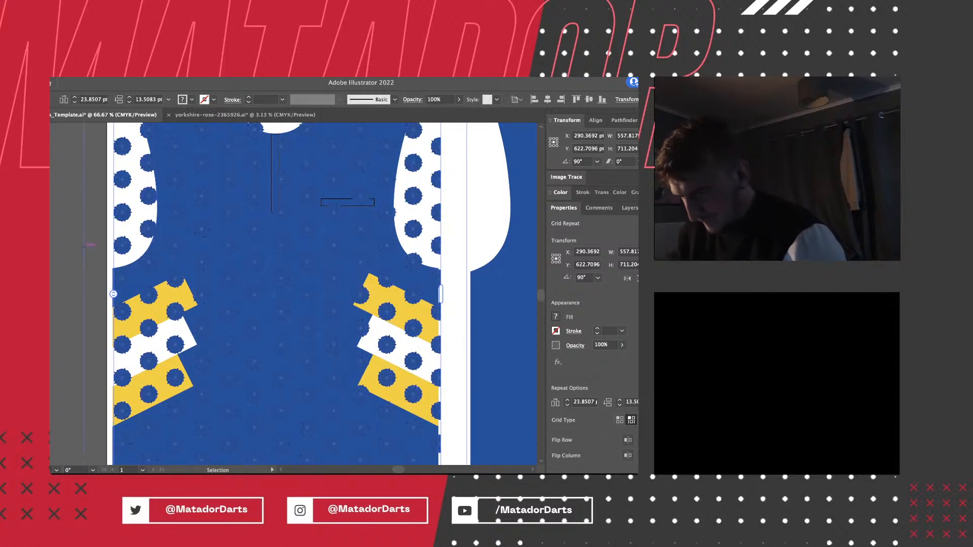
Move the rose grid repeat into the front panel's clip group, beneath the stripe groups and above the blue rectangle.
left_click(629, 208)
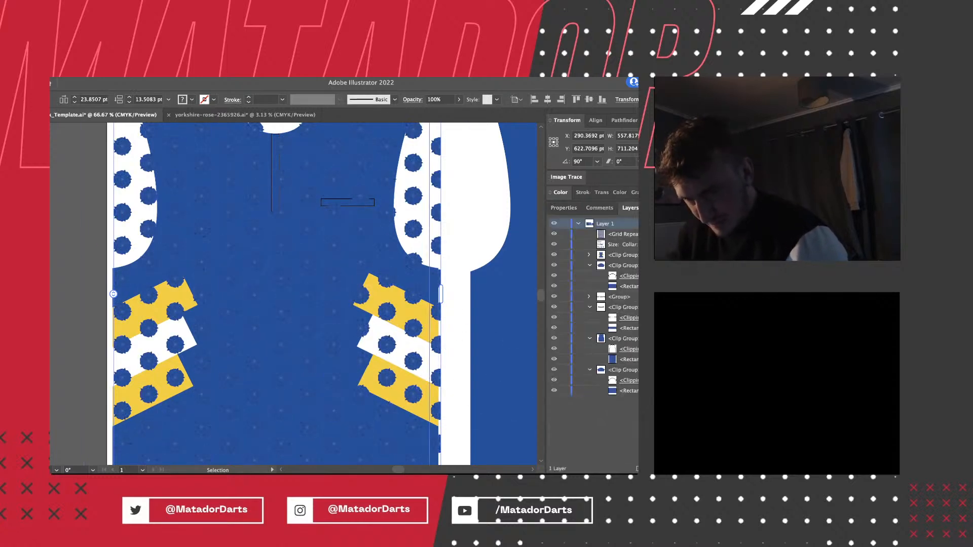
left_click(623, 234)
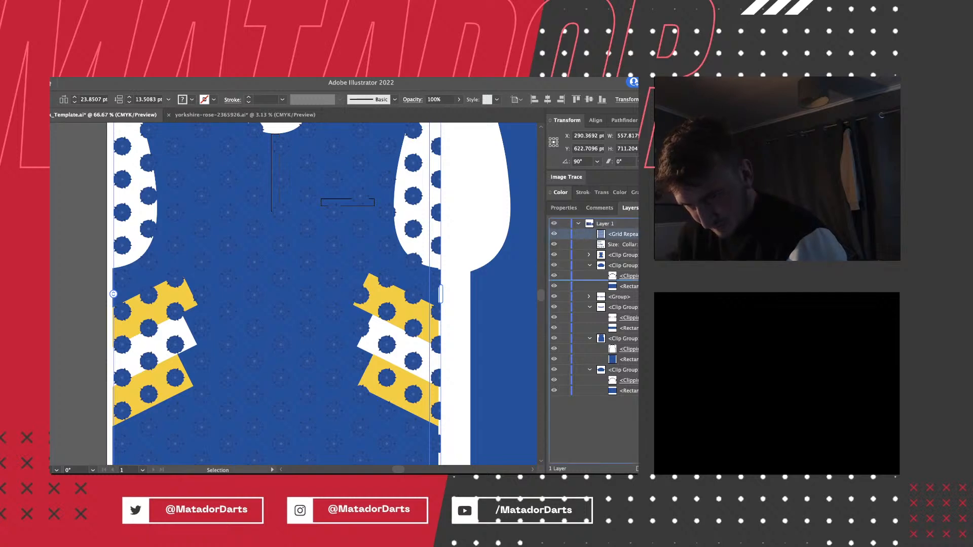
left_click_drag(623, 280, 623, 234)
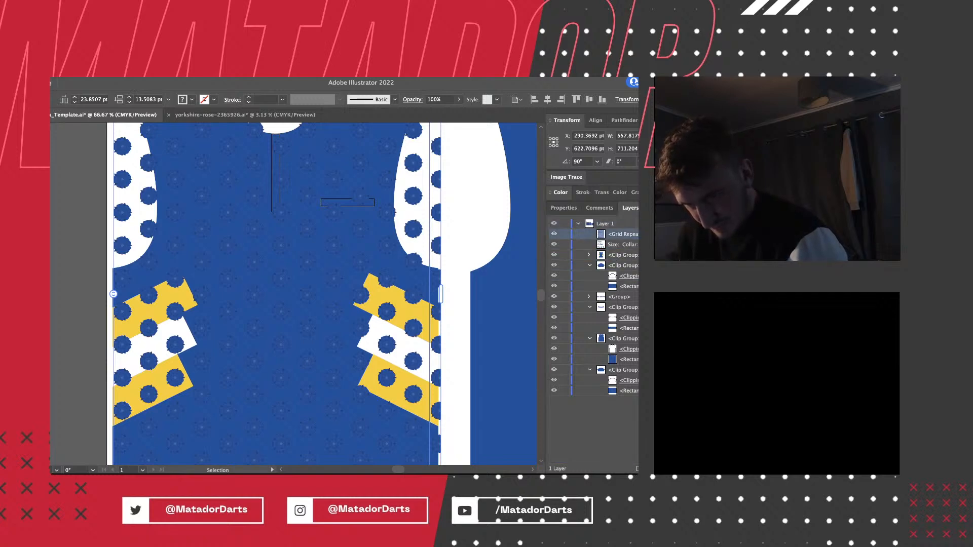
left_click(589, 265)
left_click(589, 265)
left_click(589, 265)
left_click(590, 255)
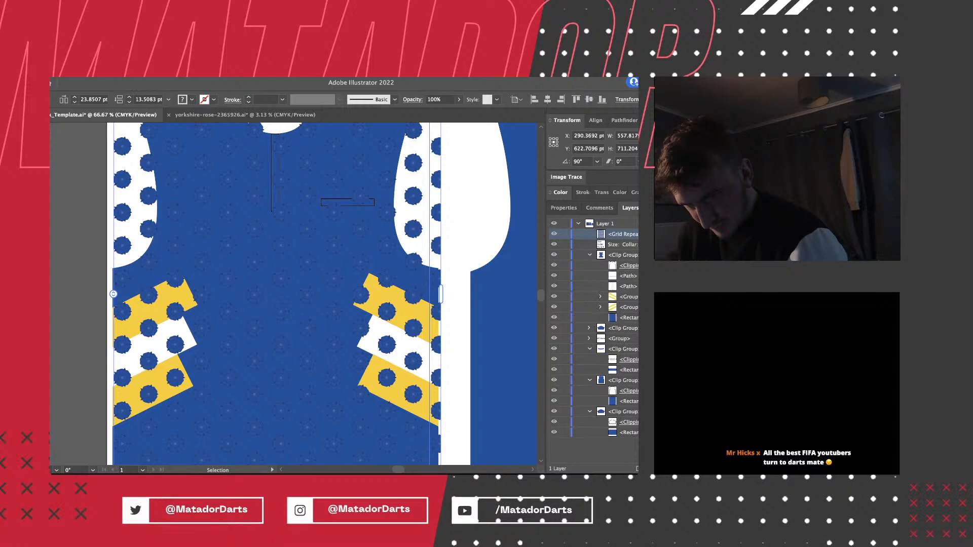
left_click_drag(623, 234, 623, 312)
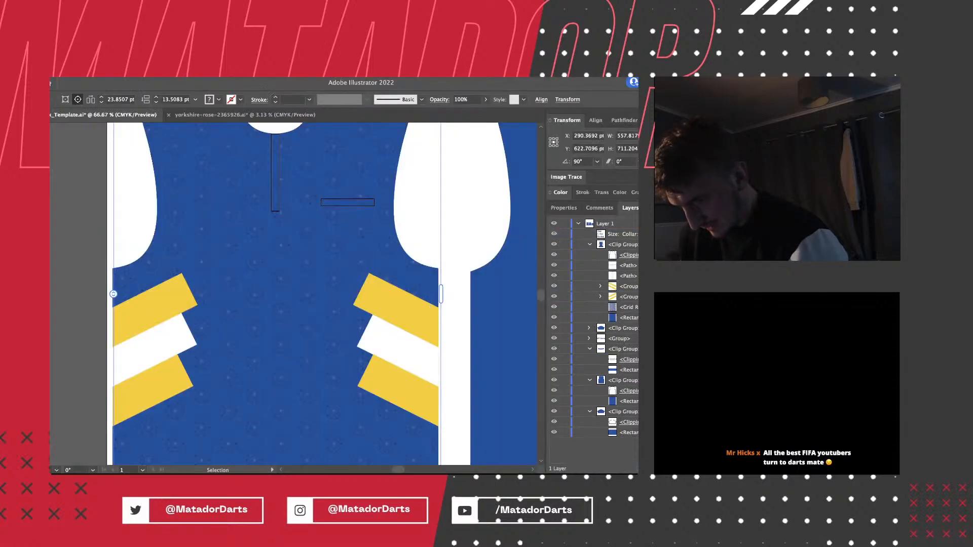
Nudge the clipped rose pattern 2 pt further left to an X position of 288.3692 pt and deselect it.
key("Left")
key("Left")
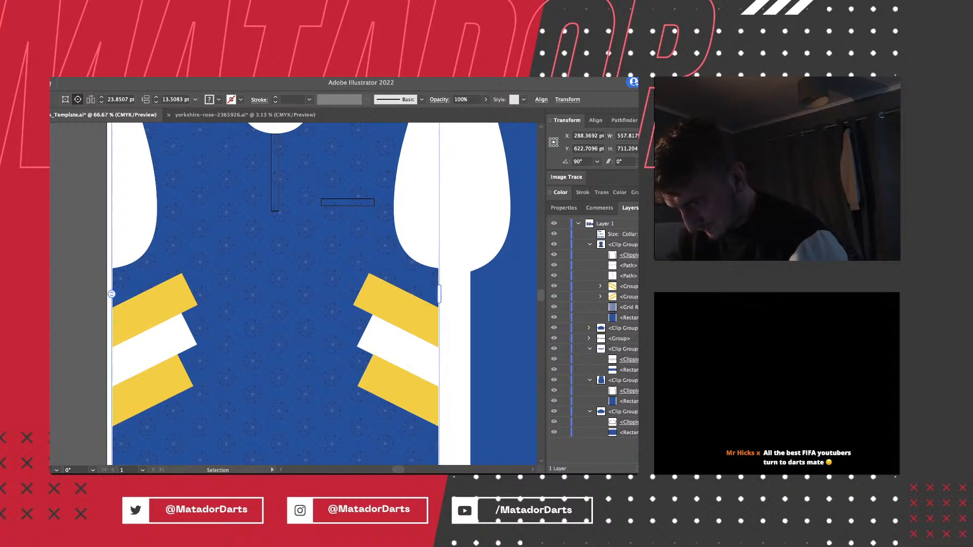
key("ctrl+shift+a")
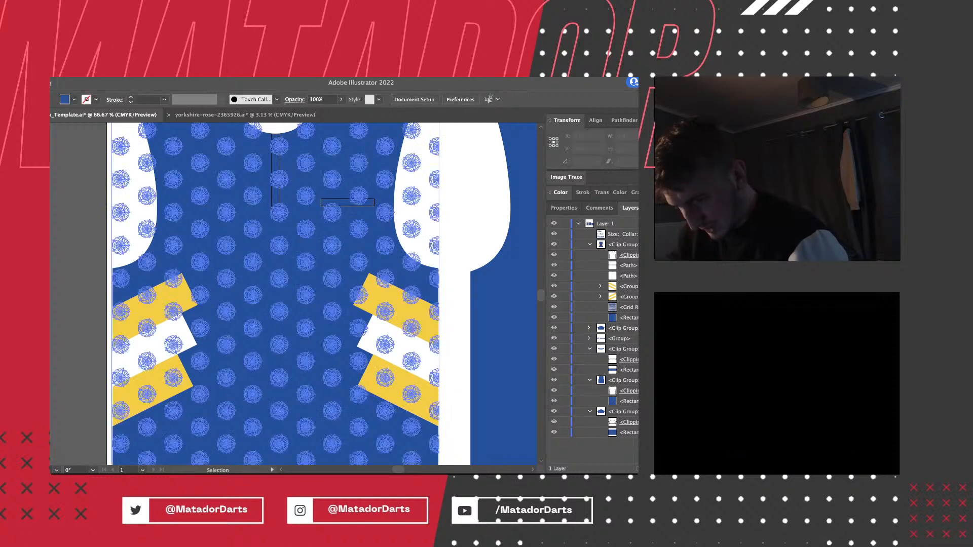
Examine the front panel's rose pattern up close and at full-panel size, checking its spacing and visibility around the stripes.
key("a")
key("ctrl+minus")
key("ctrl+minus")
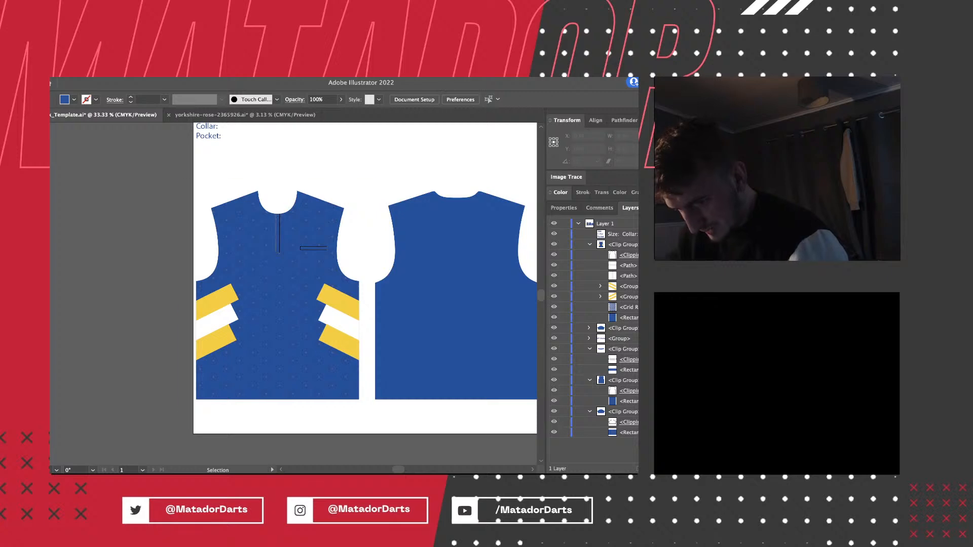
key("ctrl+plus")
key("ctrl+plus")
key("ctrl+plus")
key("ctrl+plus")
key("ctrl+plus")
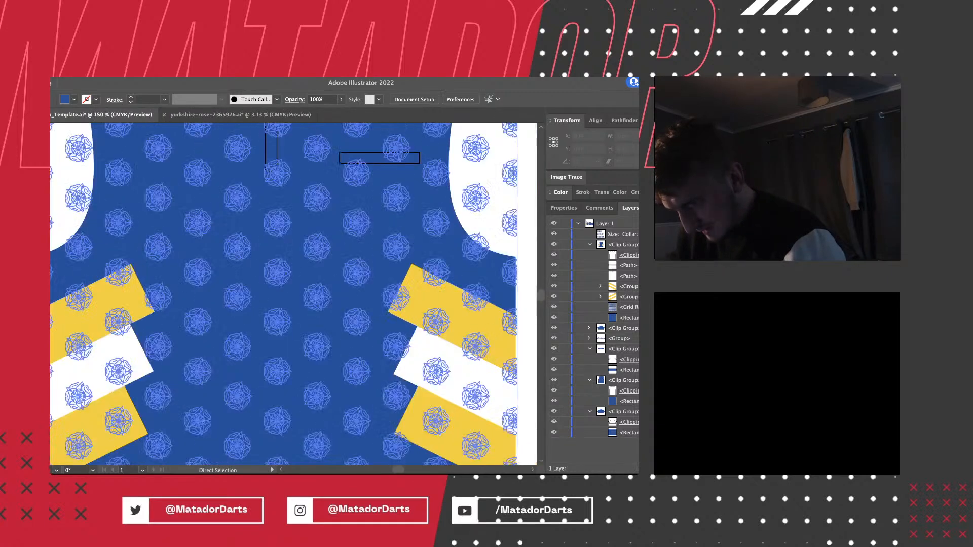
key("ctrl+plus")
key("ctrl+minus")
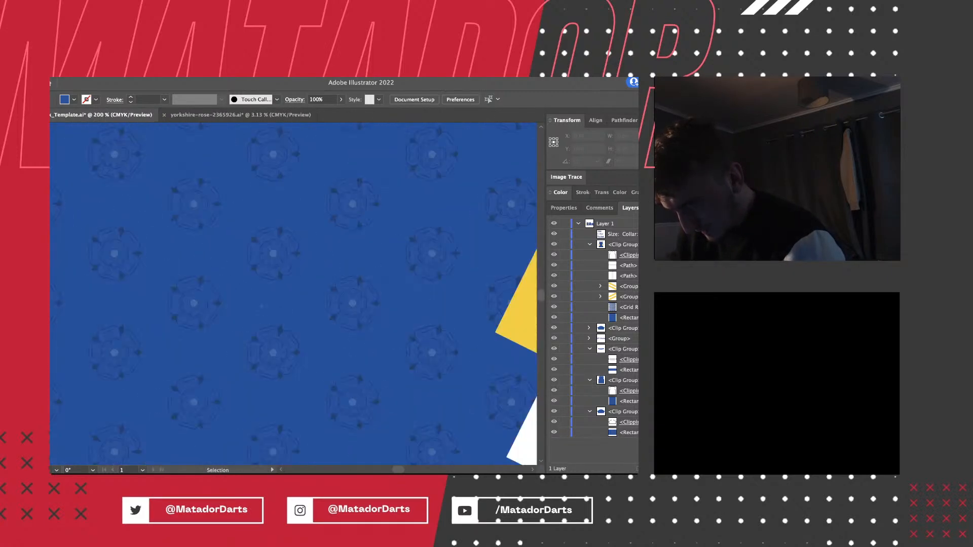
key("ctrl+minus")
key("ctrl+minus")
key("ctrl+minus")
key("ctrl+minus")
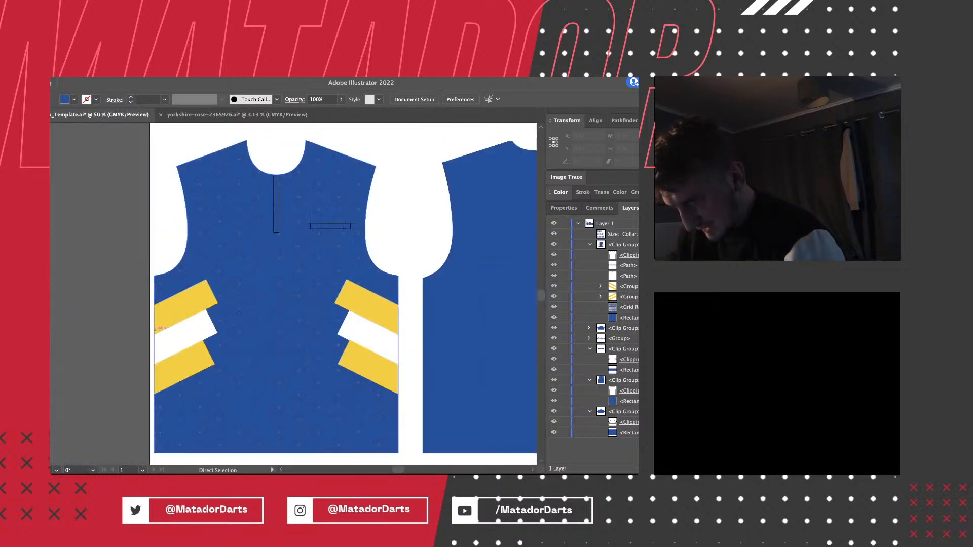
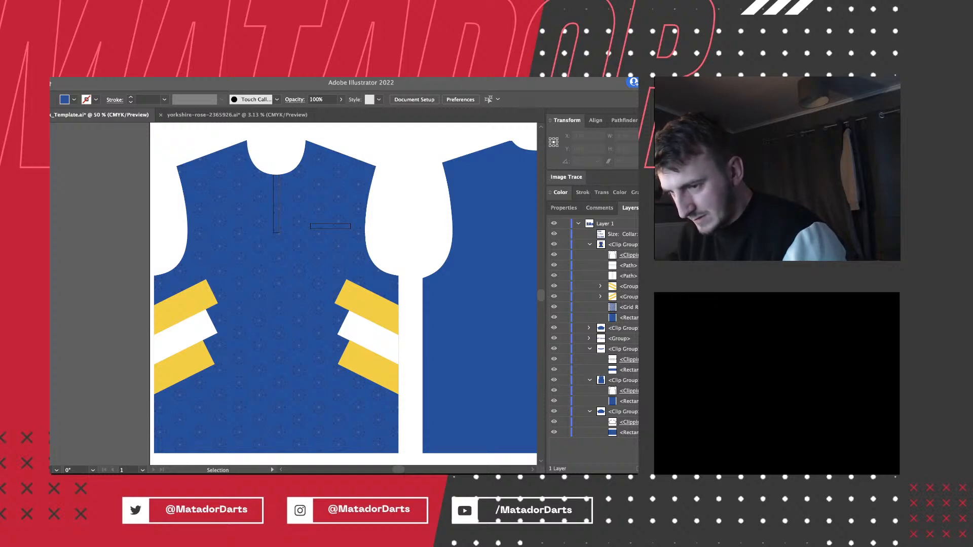
Close the yorkshire-rose-2365926.ai document, keeping only the shirt template open.
scroll(344, 294, "right", 2)
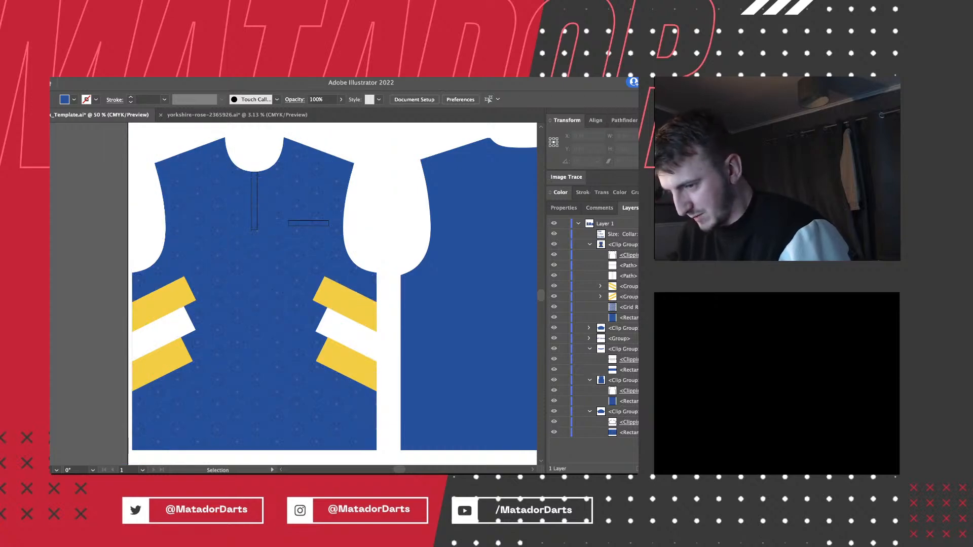
scroll(150, 224, "right", 3)
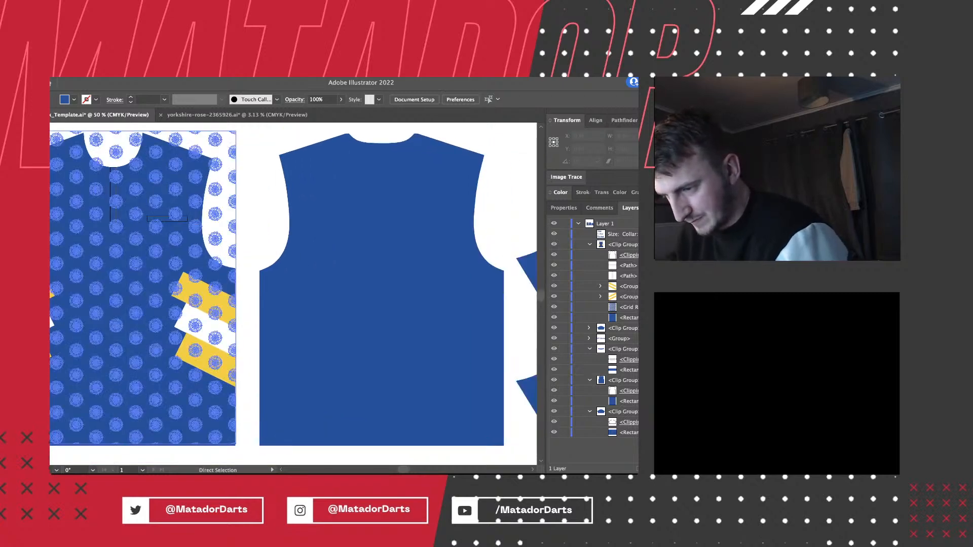
key("super+minus")
key("super+minus")
key("super+plus")
scroll(150, 223, "right", 3)
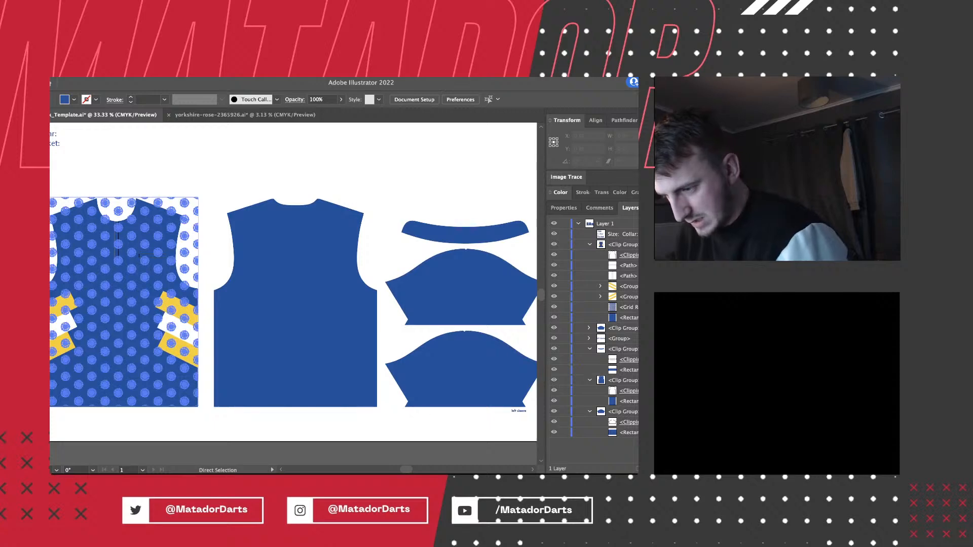
key("super+minus")
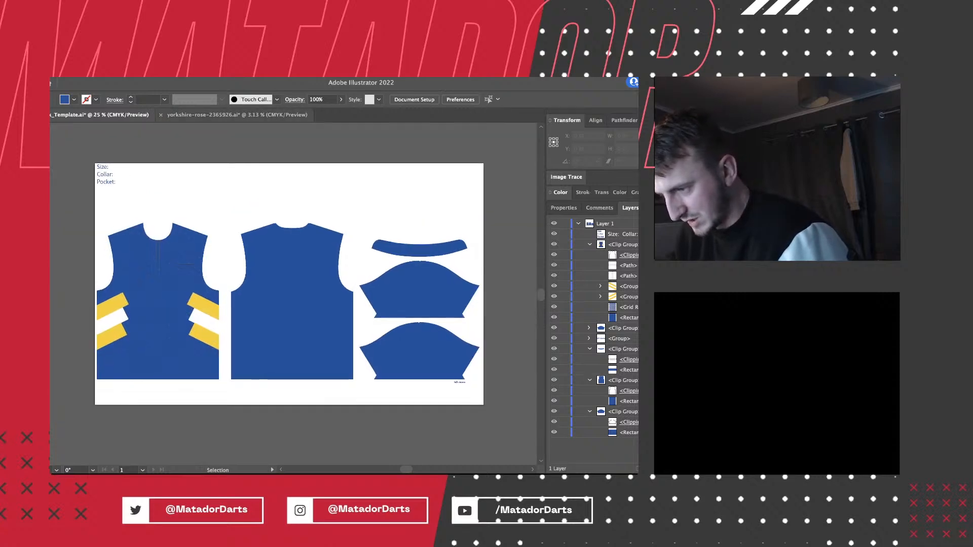
left_click(236, 114)
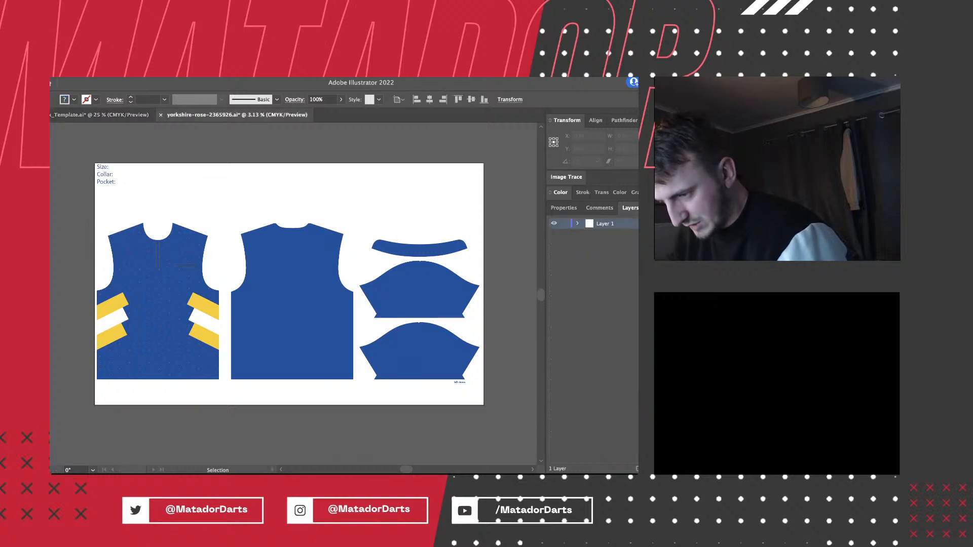
key("super+w")
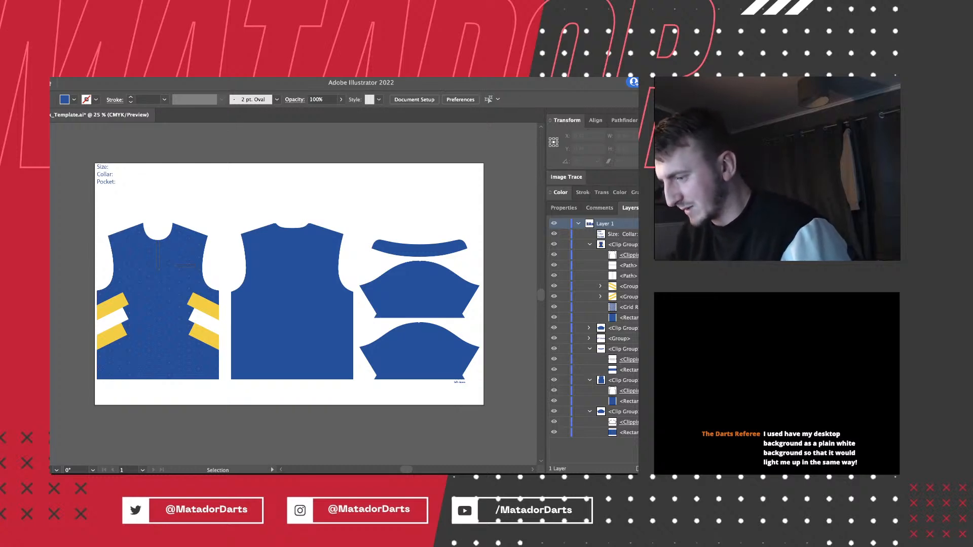
Save the blue shirt design and open Blank_Template.ai with all its shirt pieces in view.
double_click(106, 167)
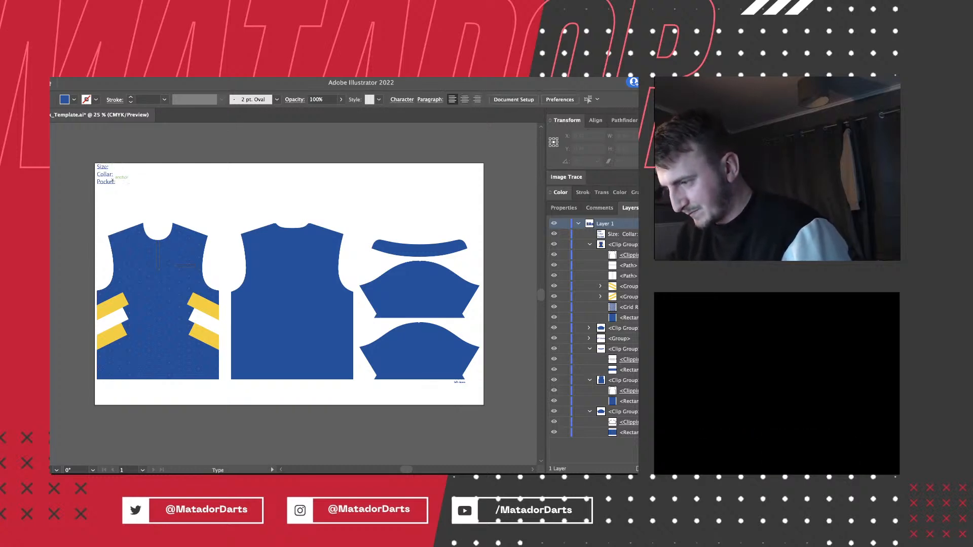
key("Escape")
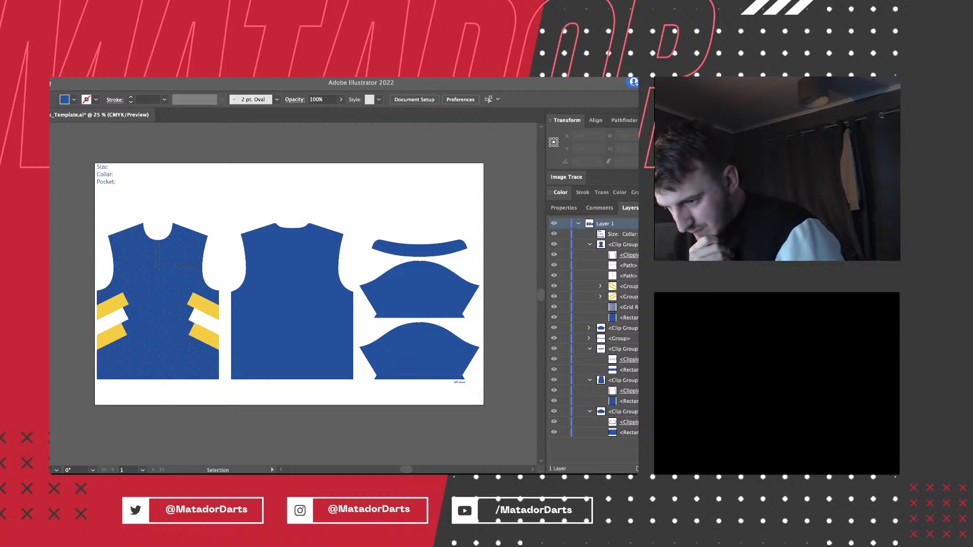
key("super+s")
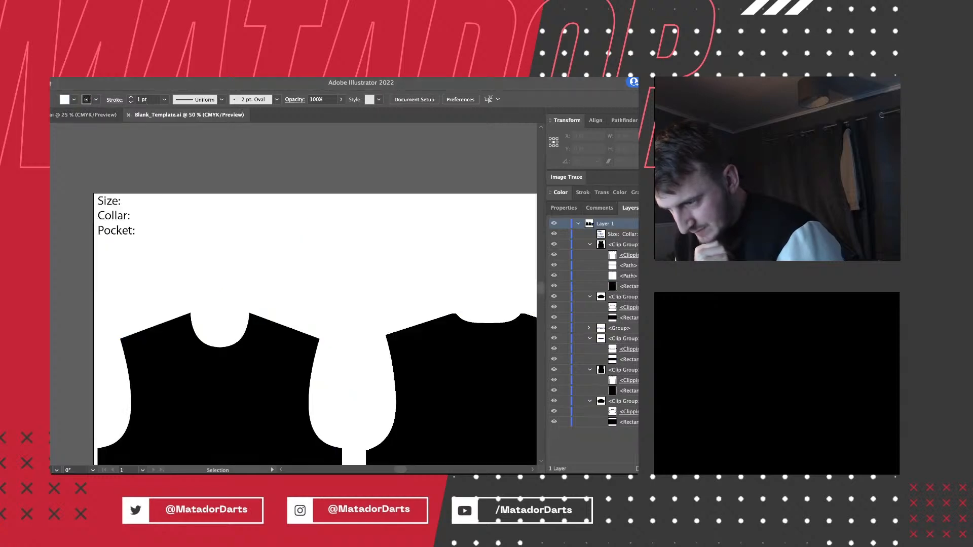
scroll(293, 294, "right", 3)
key("super+minus")
key("super+minus")
scroll(293, 294, "right", 2)
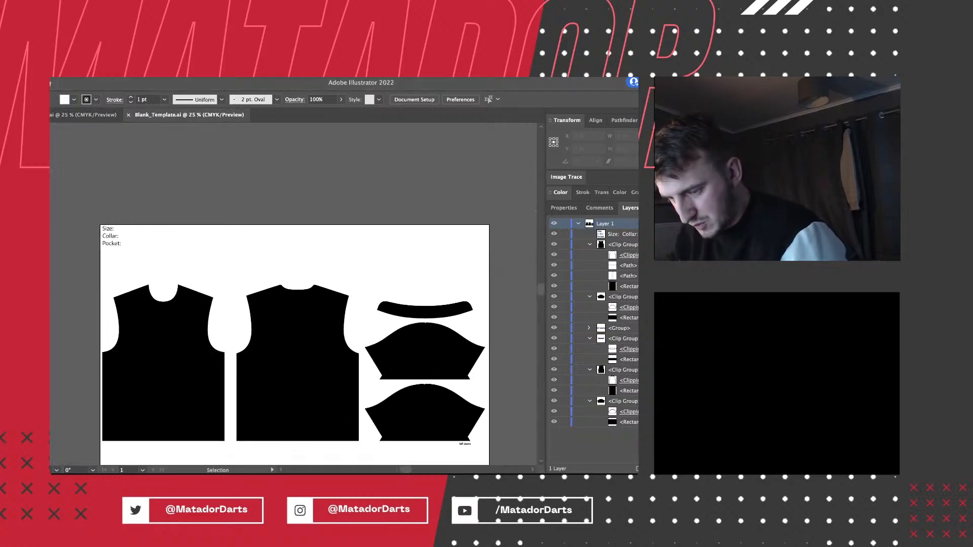
key("super+minus")
key("super+plus")
scroll(293, 294, "down", 2)
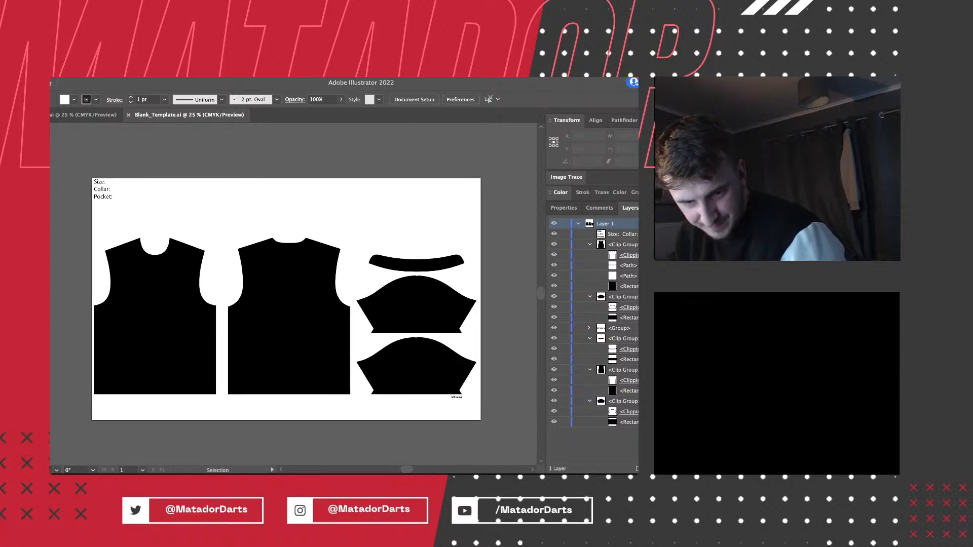
scroll(293, 294, "up", 2)
scroll(293, 294, "left", 1)
scroll(304, 304, "down", 2)
scroll(304, 304, "right", 1)
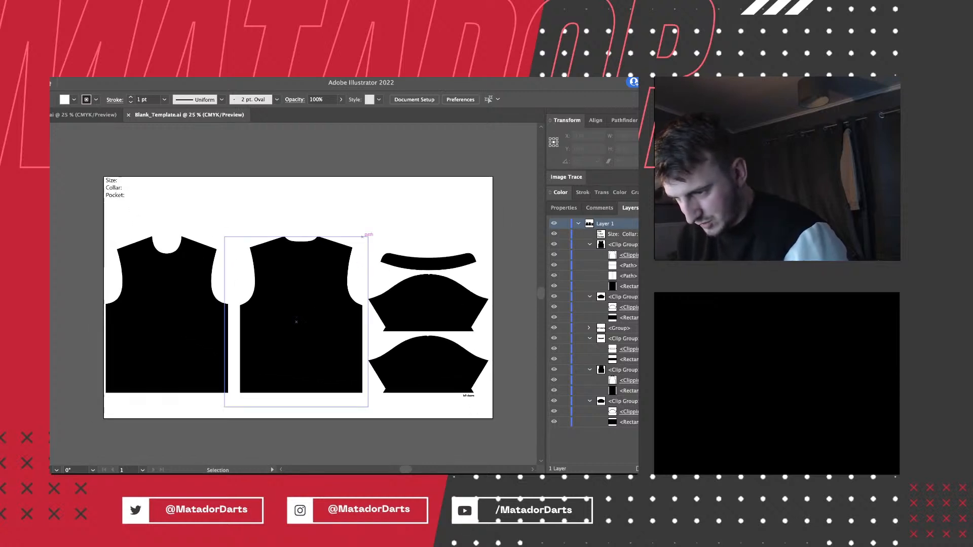
key("a")
key("super+plus")
key("super+minus")
scroll(363, 234, "down", 1)
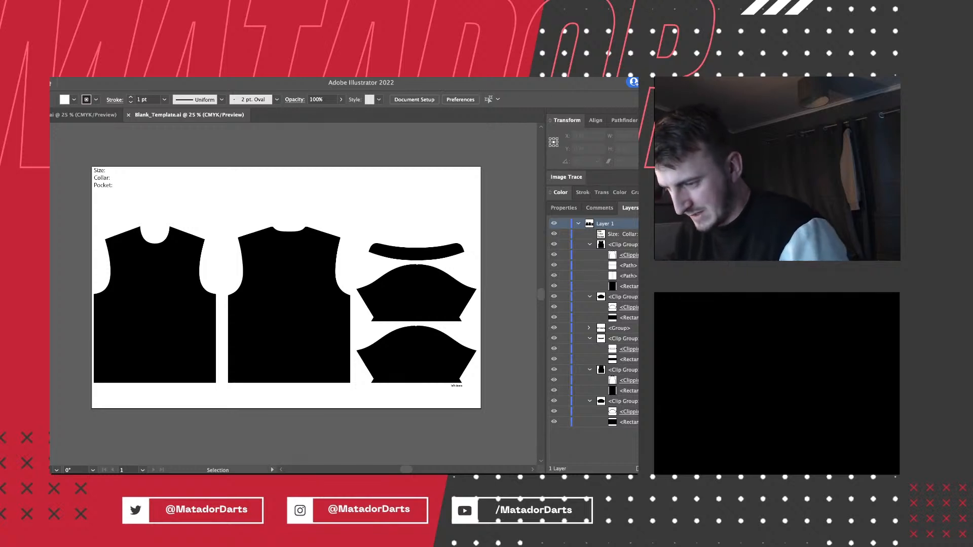
key("super+plus")
key("super+minus")
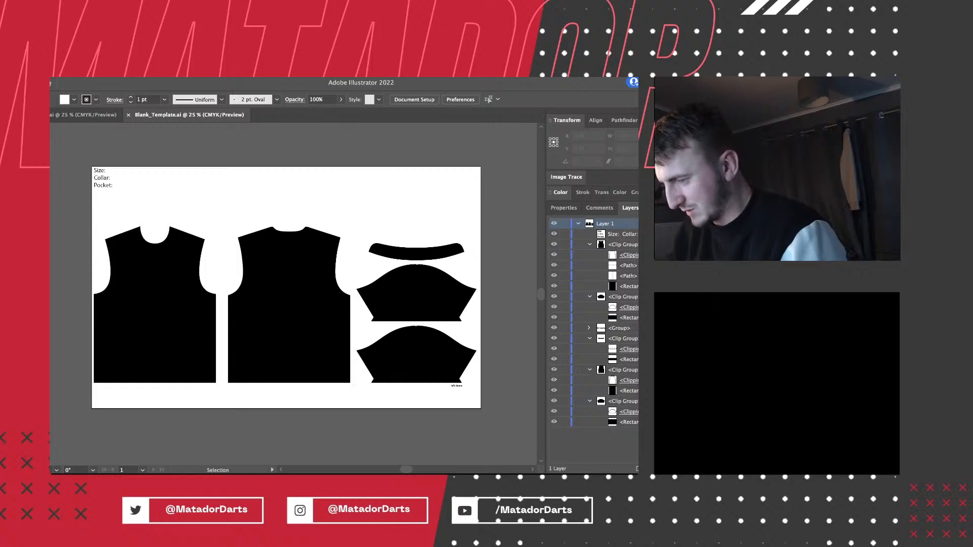
key("super+plus")
key("super+minus")
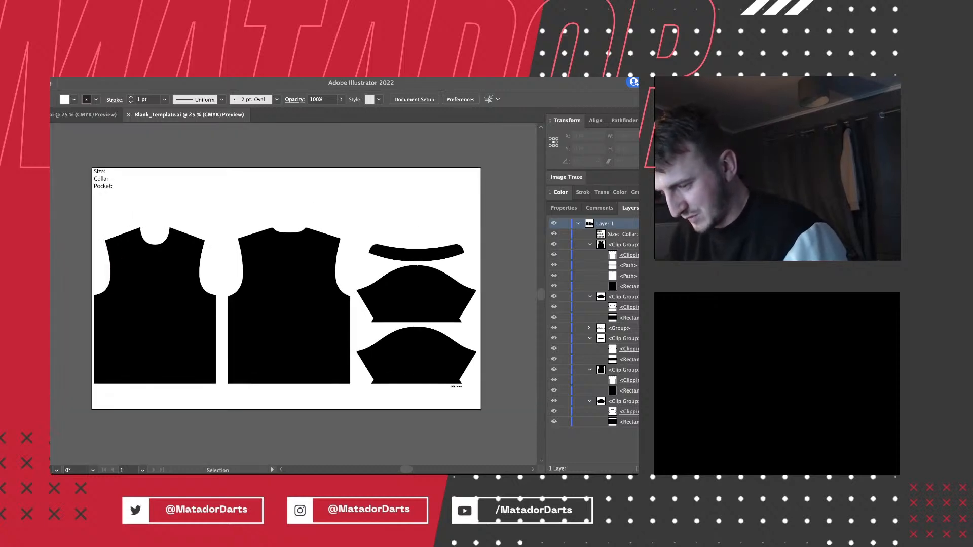
key("super+plus")
key("super+minus")
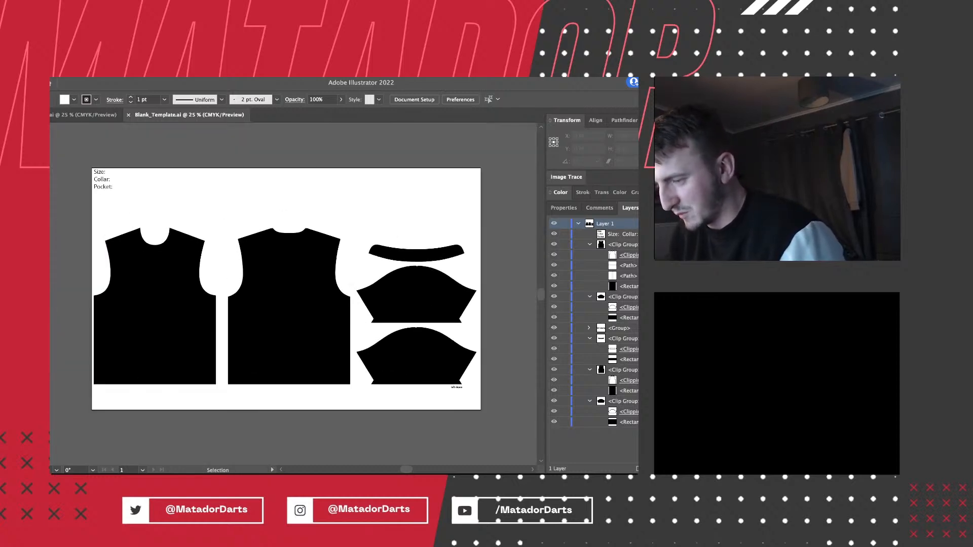
key("a")
key("super+plus")
key("super+minus")
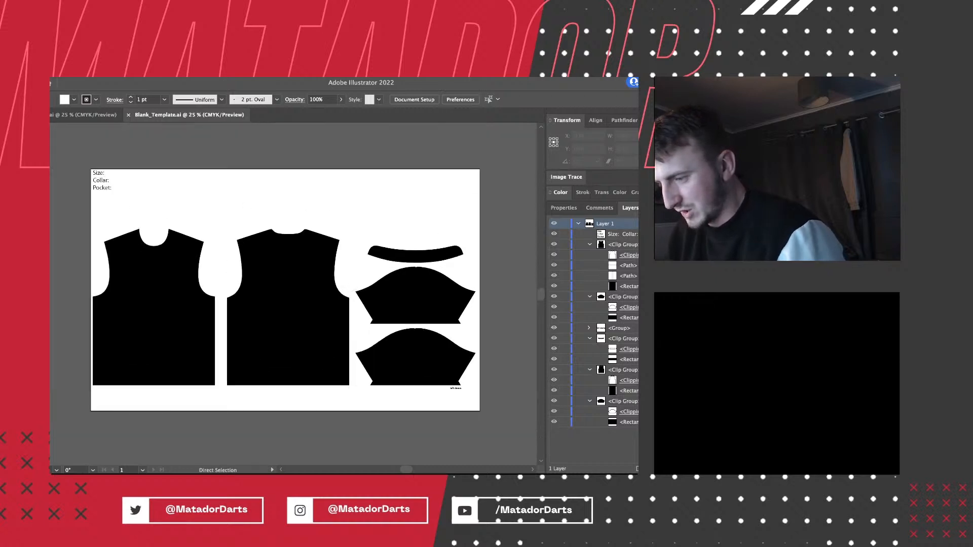
scroll(285, 294, "up", 2)
key("super+plus")
key("super+minus")
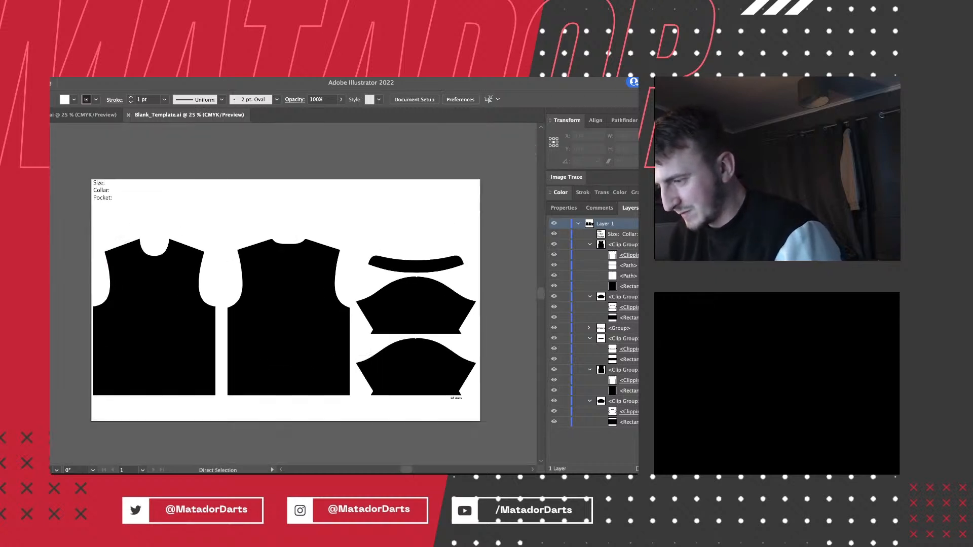
key("super+plus")
key("super+minus")
key("super+plus")
key("super+minus")
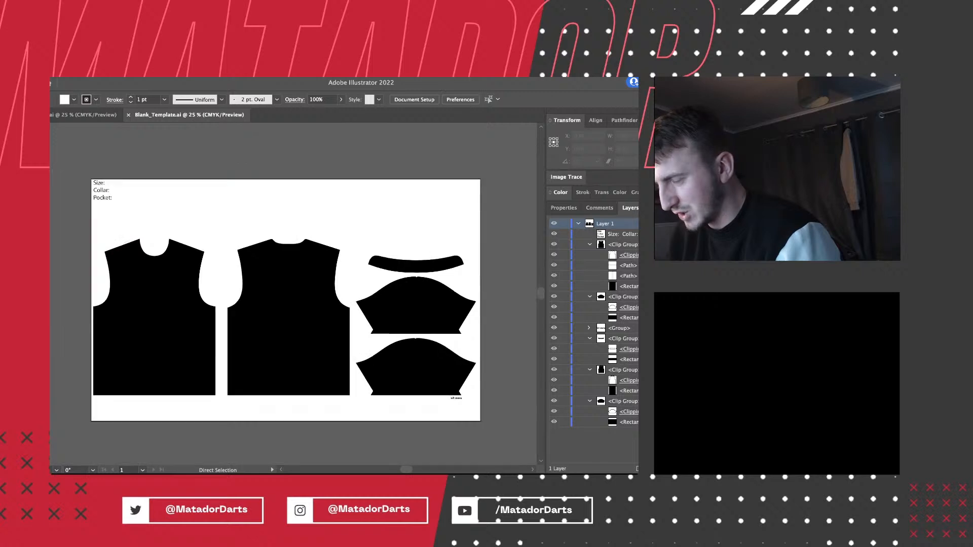
key("super+plus")
key("super+minus")
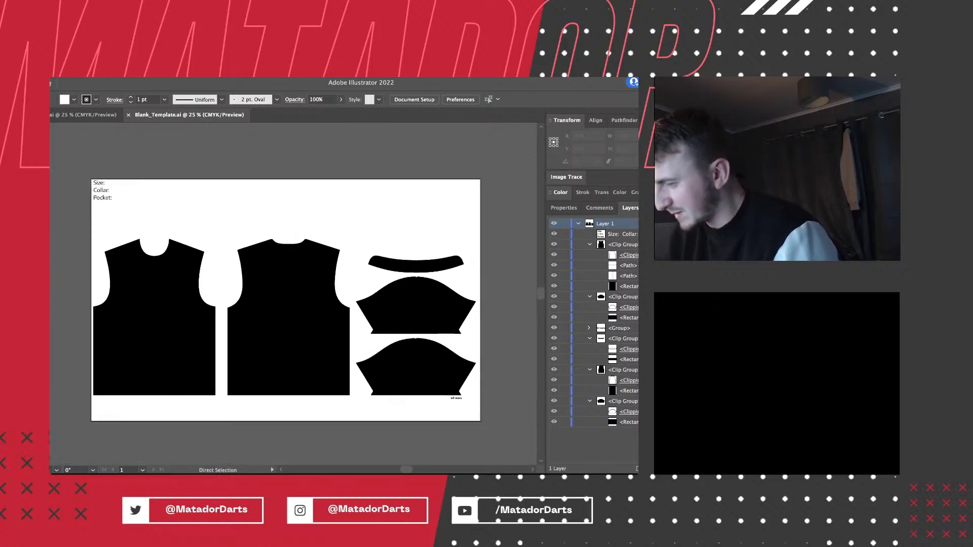
key("v")
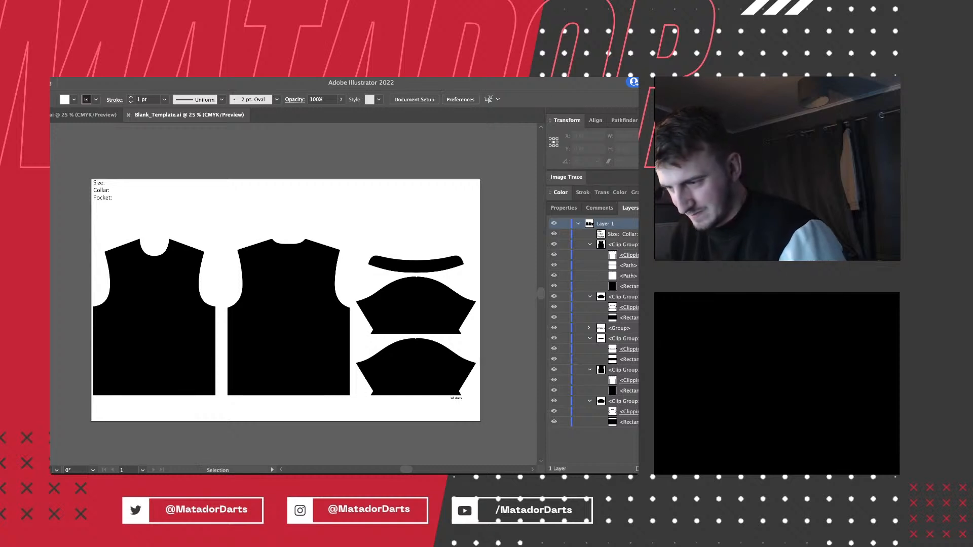
scroll(286, 300, "down", 2)
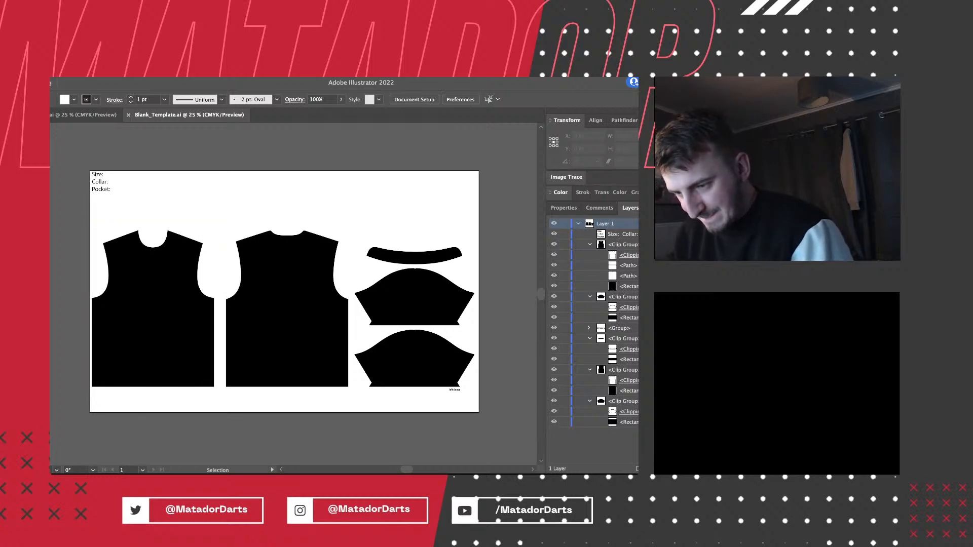
scroll(284, 292, "up", 2)
scroll(283, 292, "down", 2)
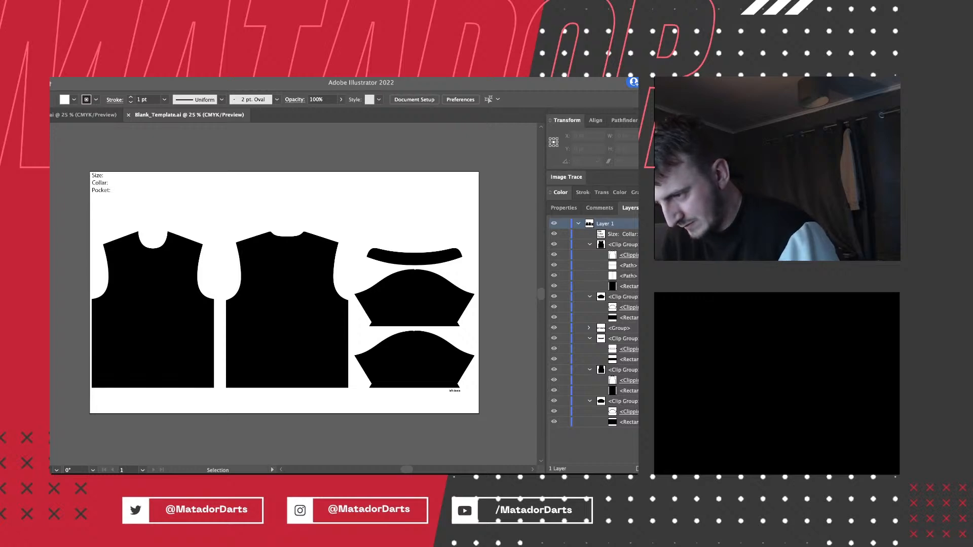
Open Shirt_Blue.ai and examine its front, back, collar and sleeve pieces up close and at full-artboard size.
key("space")
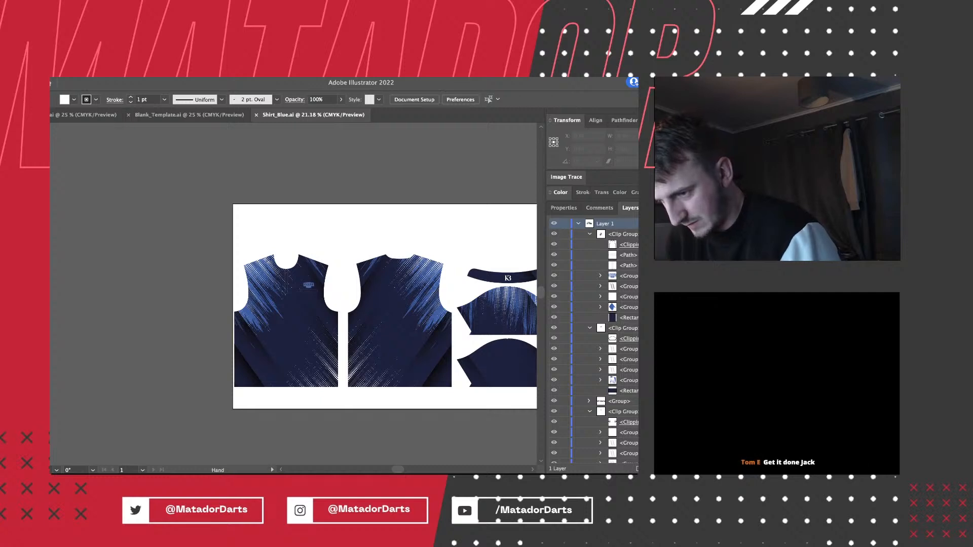
left_click_drag(386, 306, 398, 227)
key("space")
key("space")
key("super+=")
key("super+=")
key("super+=")
key("space")
key("super+minus")
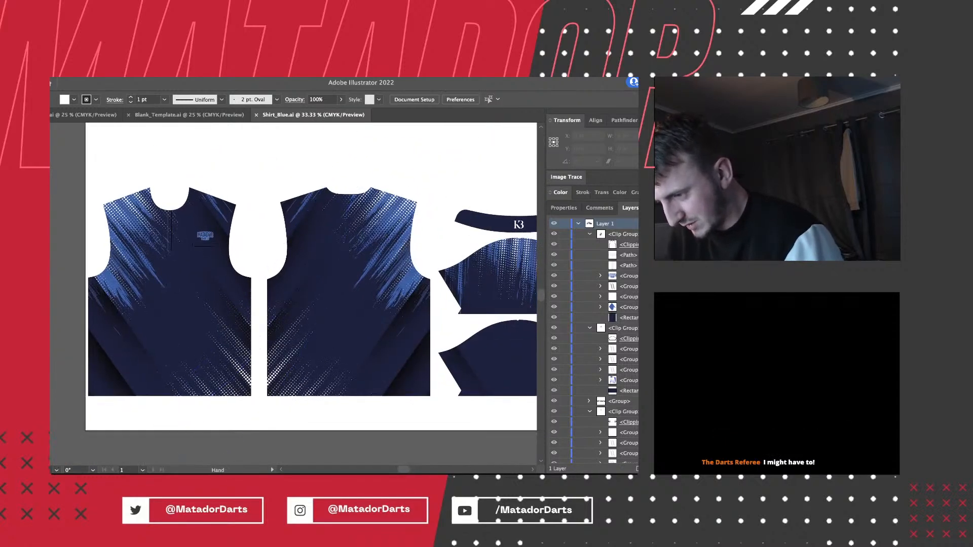
key("super+minus")
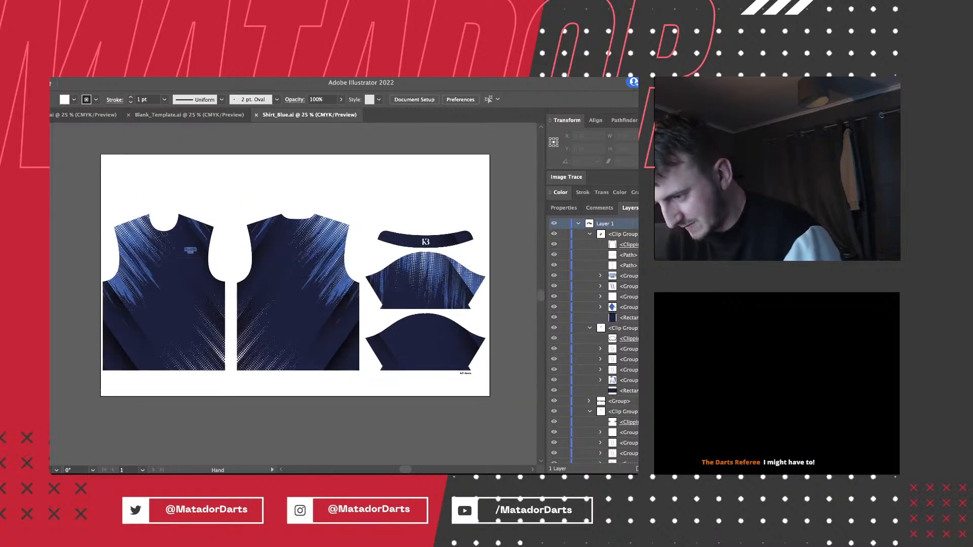
key("super+equal")
key("super+minus")
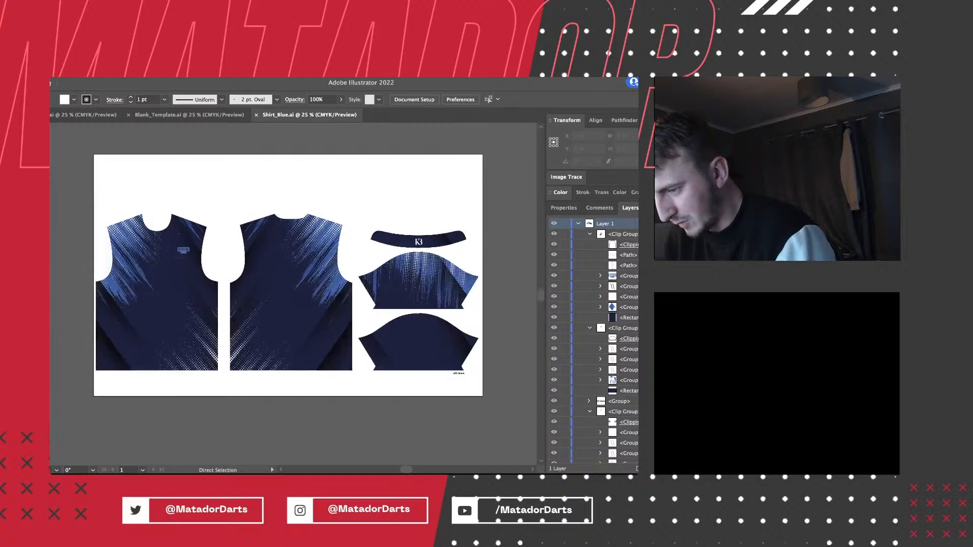
left_click_drag(288, 275, 287, 291)
key("super+equal")
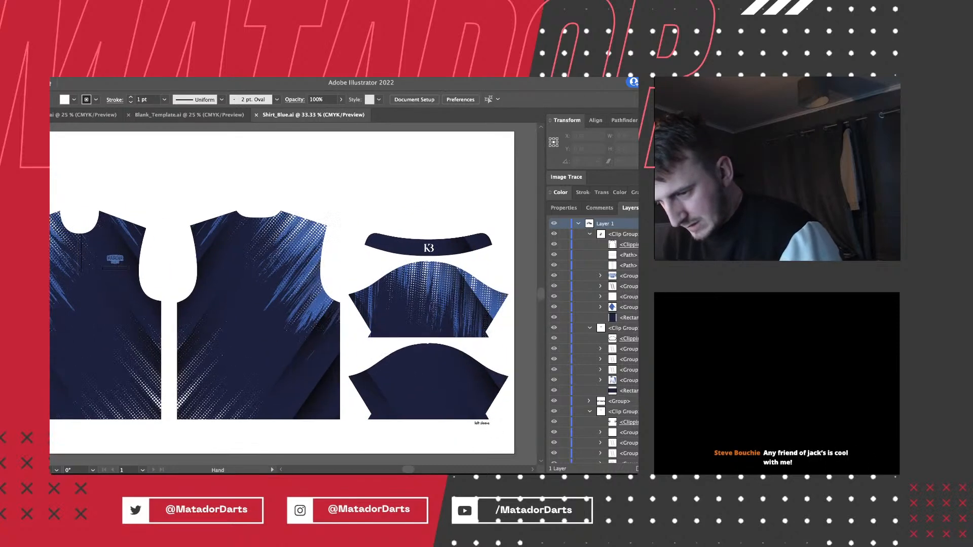
Collapse all expanded clip groups under Layer 1 of Shirt_Blue.ai so only the top-level groups are listed.
left_click(589, 233)
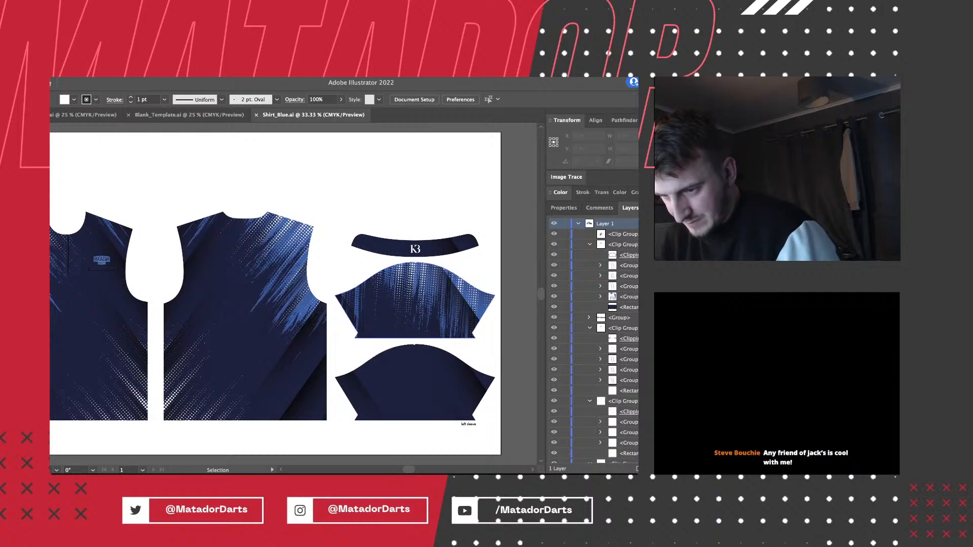
left_click(589, 244)
left_click(589, 265)
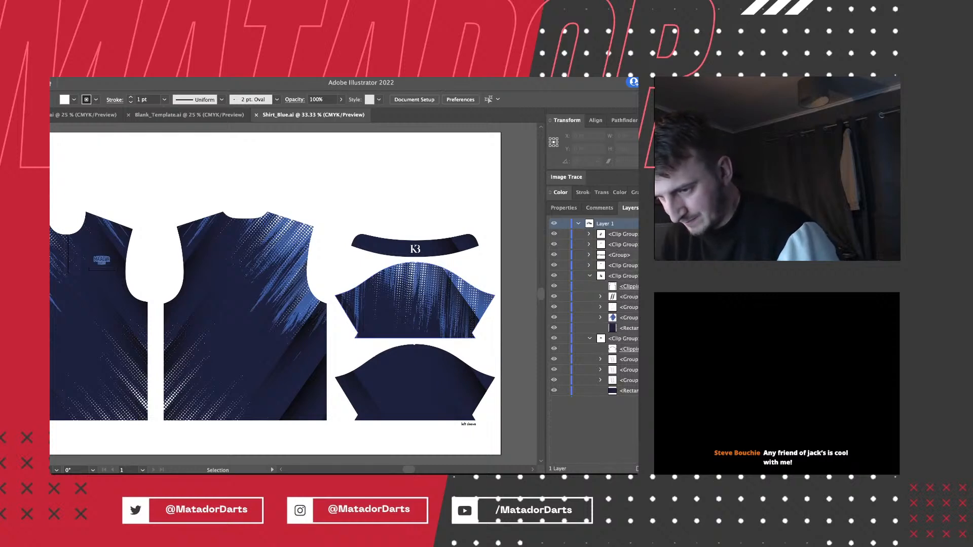
left_click(589, 275)
left_click(588, 286)
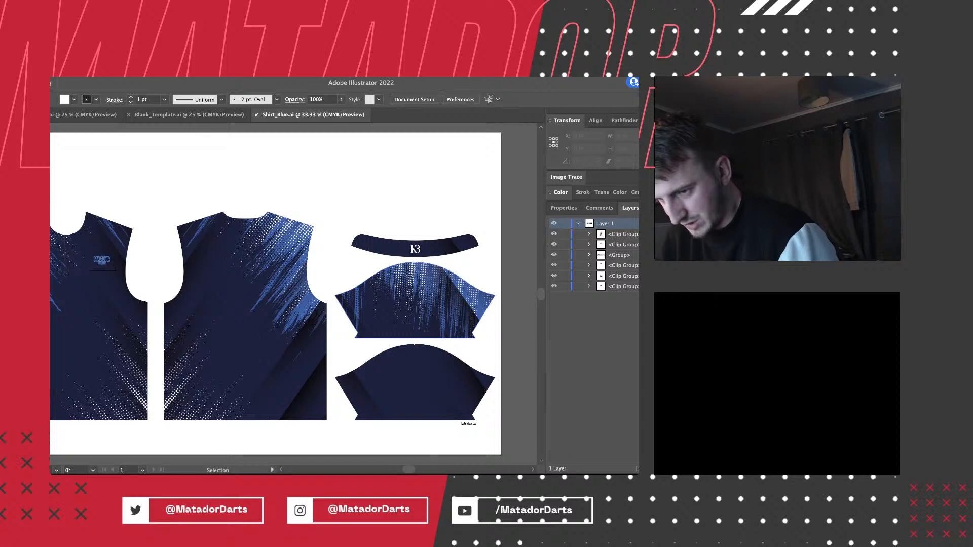
left_click(589, 233)
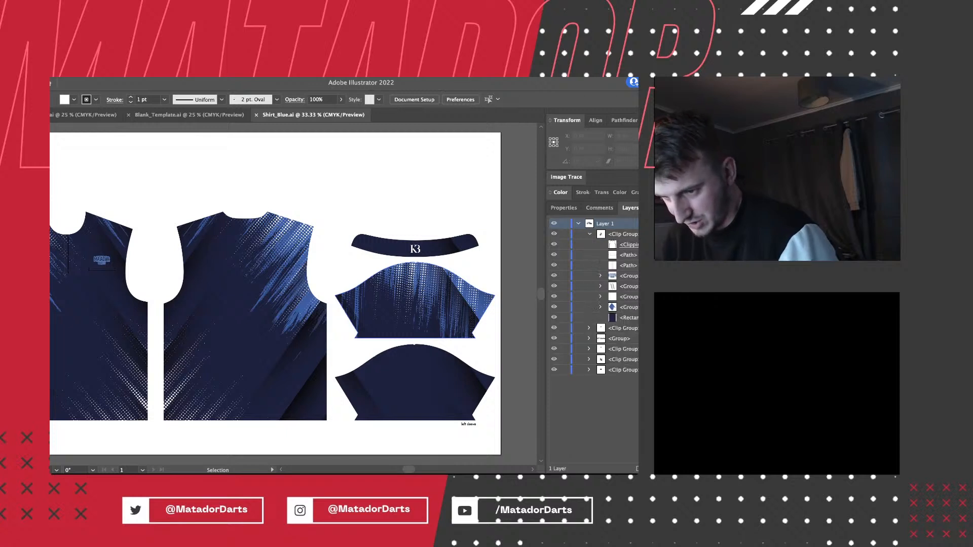
left_click(589, 234)
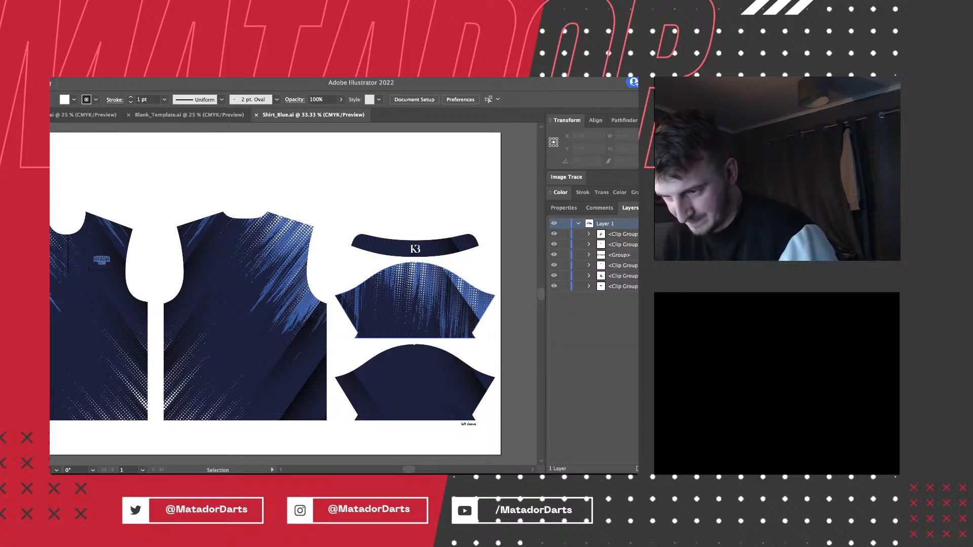
scroll(377, 265, "left", 3)
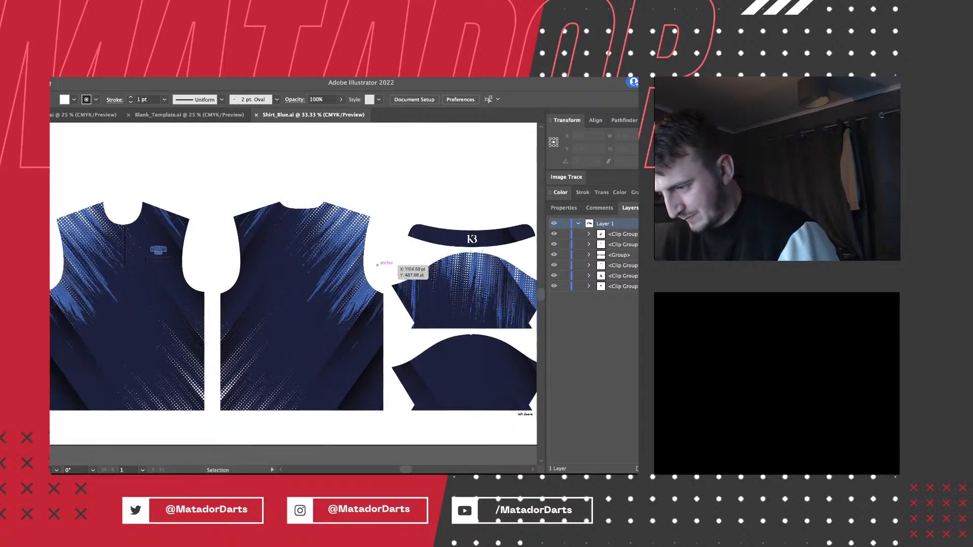
scroll(377, 265, "right", 1)
scroll(377, 265, "up", 1)
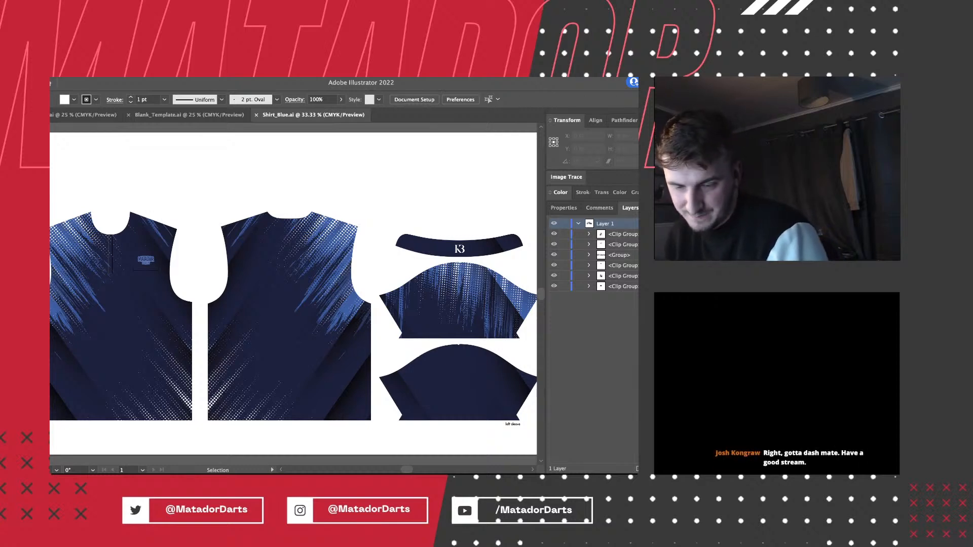
key("ctrl+equal")
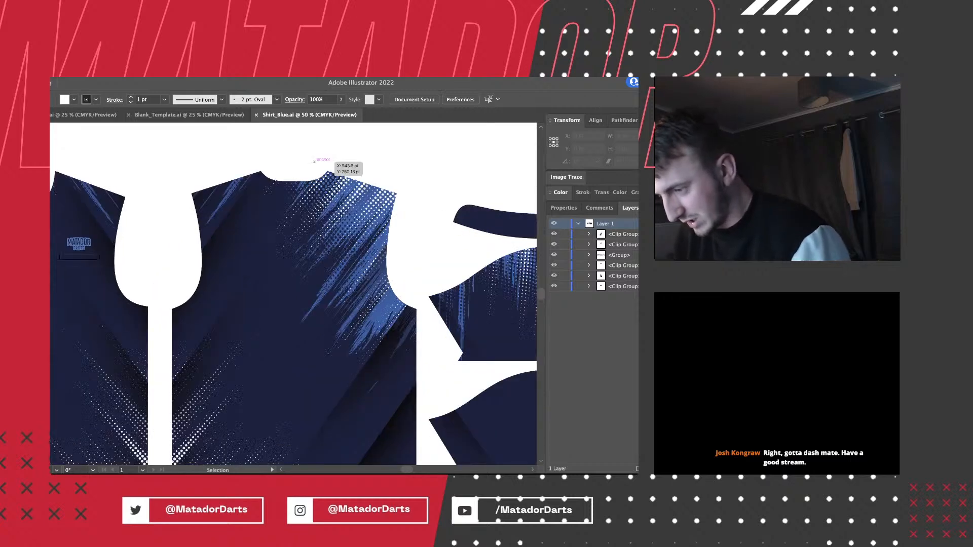
key("ctrl+minus")
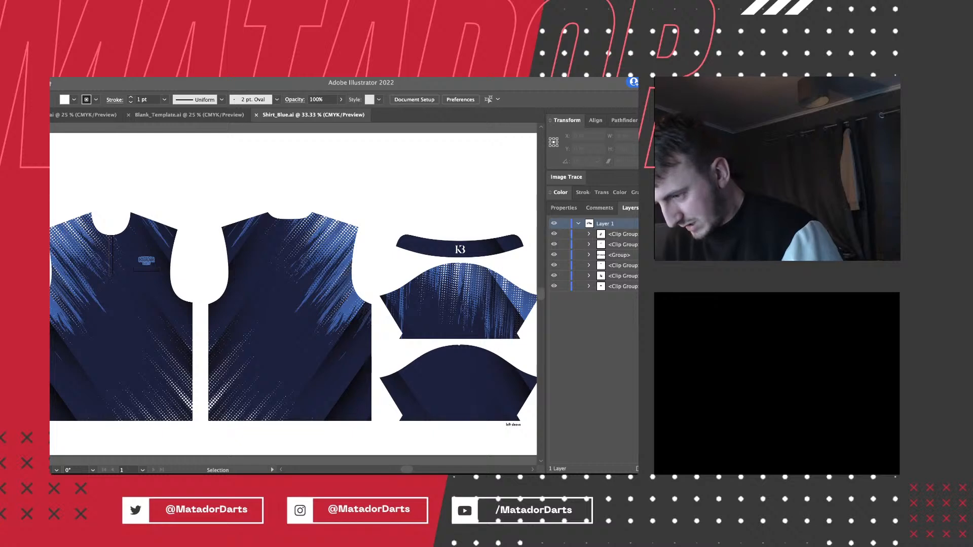
Open the size L black-and-red shirt design and examine the vertical THE TISM lettering on its back panel at 50% zoom.
key("space")
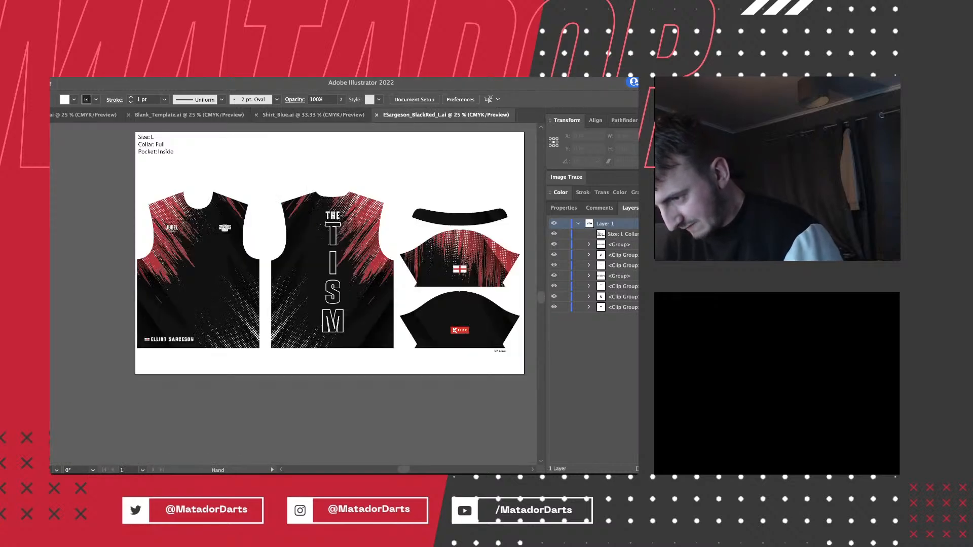
left_click_drag(328, 252, 287, 272)
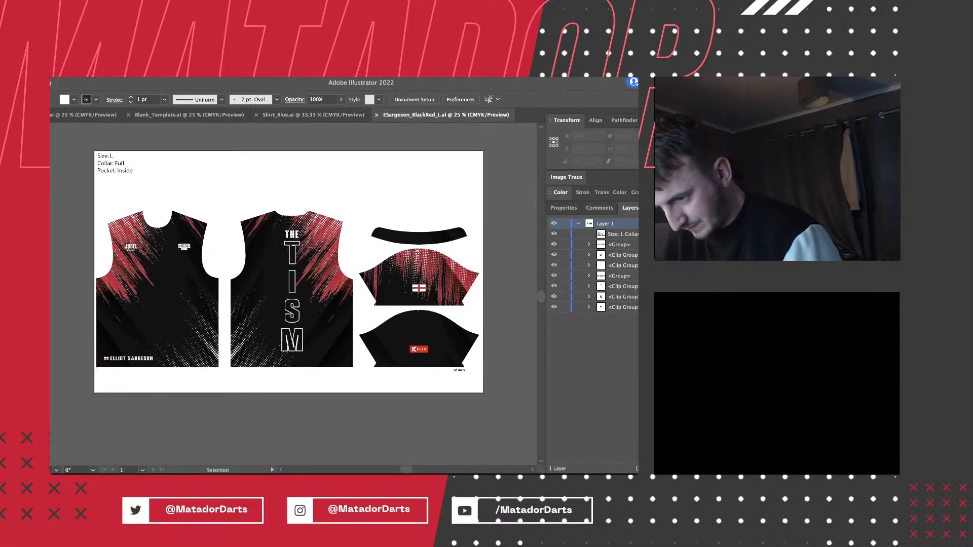
key("super+plus")
key("super+plus")
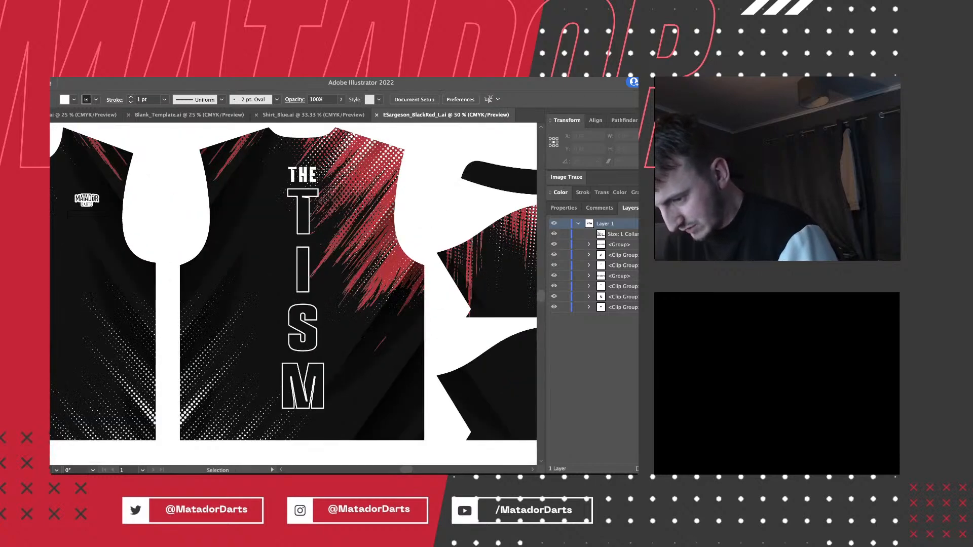
Examine the black and red shirt's back lettering and overall panel layout, comparing it with the Shirt_Blue.ai design.
key("super+minus")
key("space")
left_click_drag(338, 172, 360, 182)
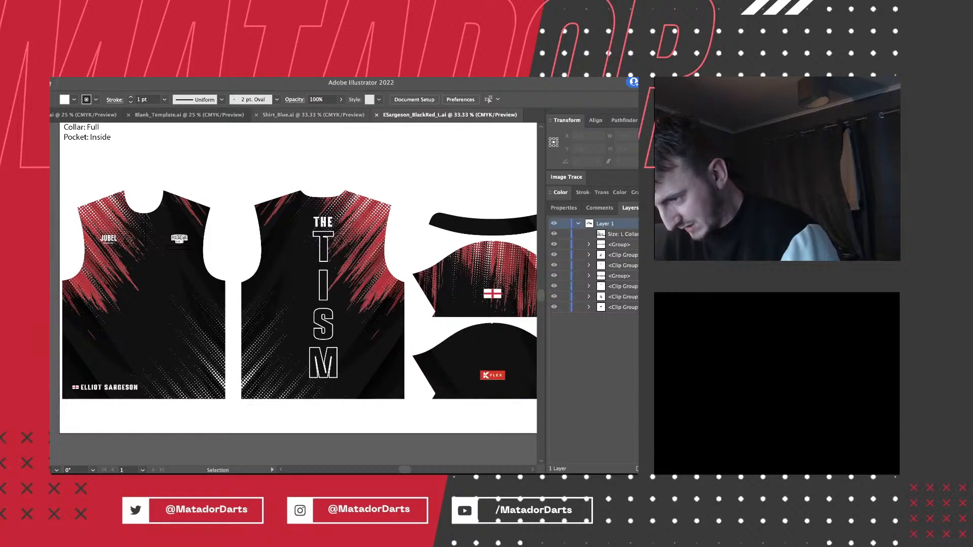
left_click(313, 114)
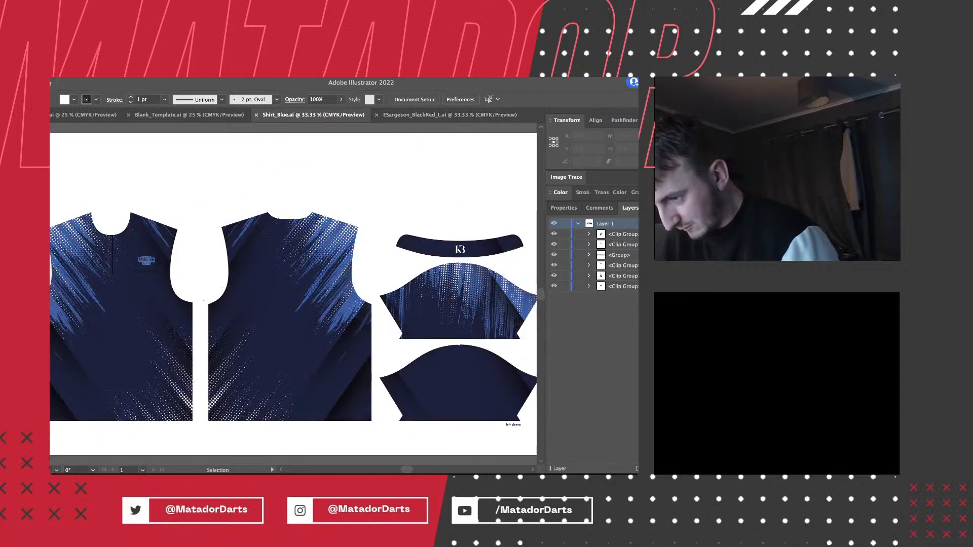
left_click(450, 115)
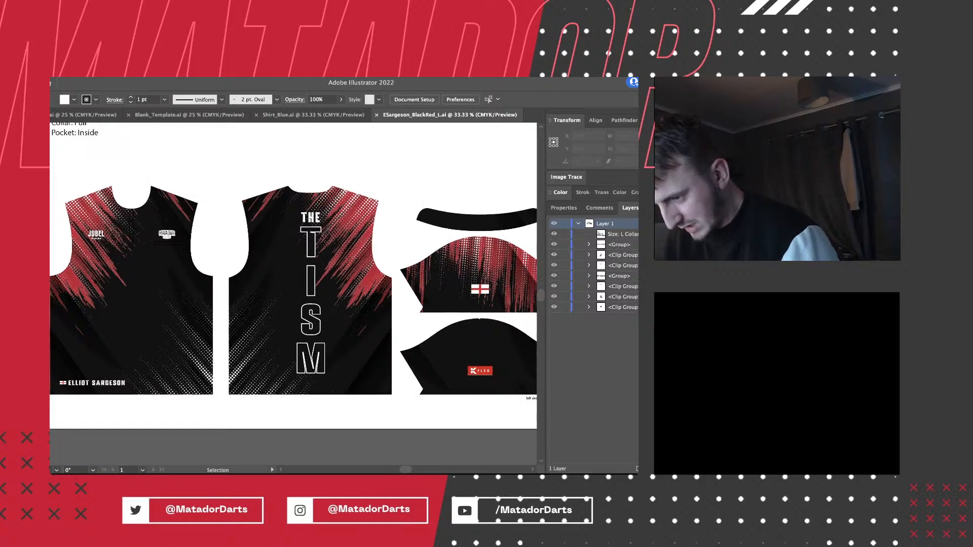
key("a")
key("ctrl+equal")
key("super+equal")
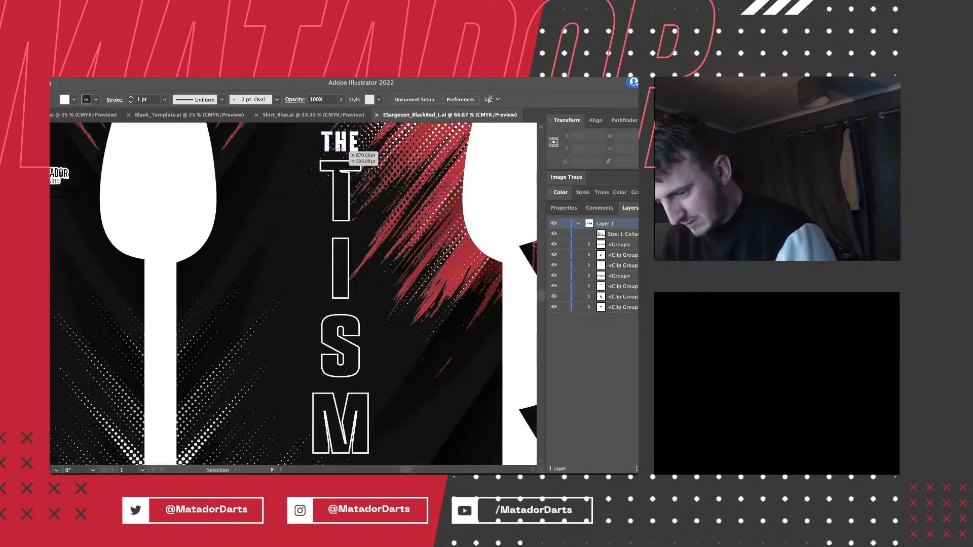
key("super+minus")
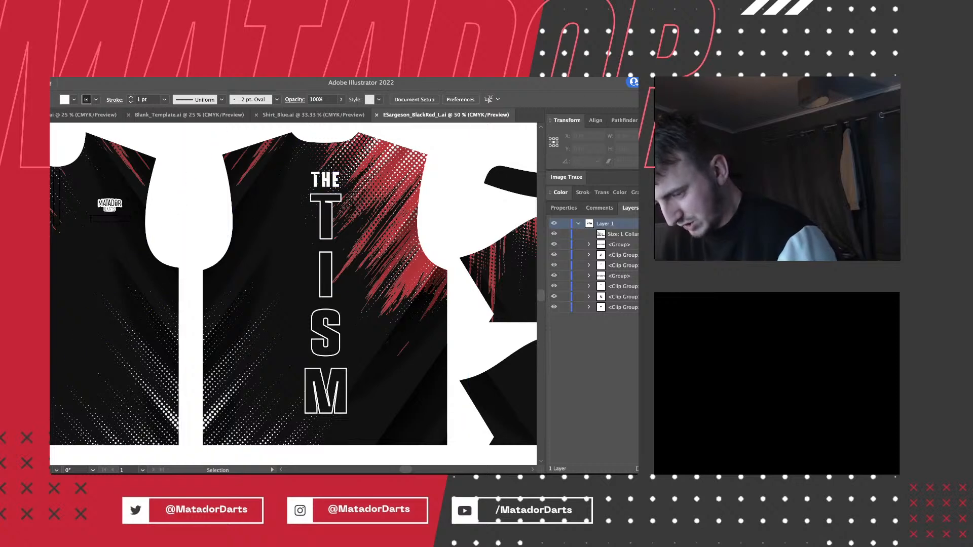
key("super+minus")
scroll(294, 278, "left", 2)
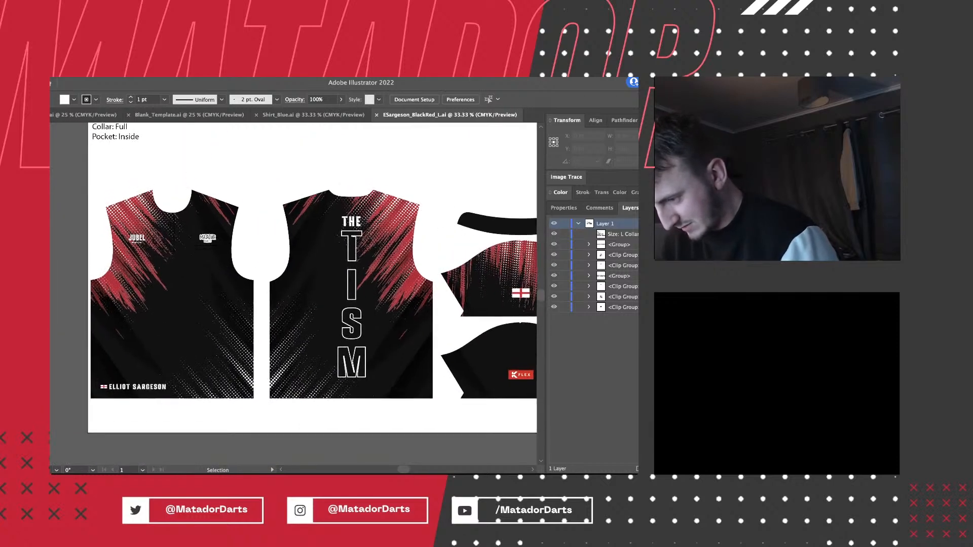
scroll(311, 279, "down", 3)
scroll(311, 279, "left", 1)
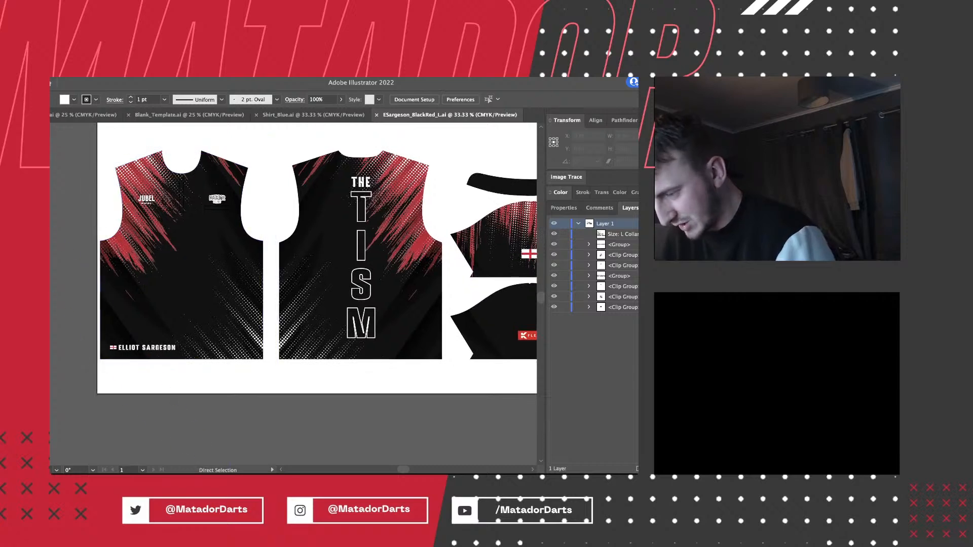
Inspect the player name and England flag near the front panel's lower hem at 100% zoom.
key("super+1")
scroll(154, 369, "left", 8)
scroll(153, 369, "down", 2)
scroll(154, 369, "left", 4)
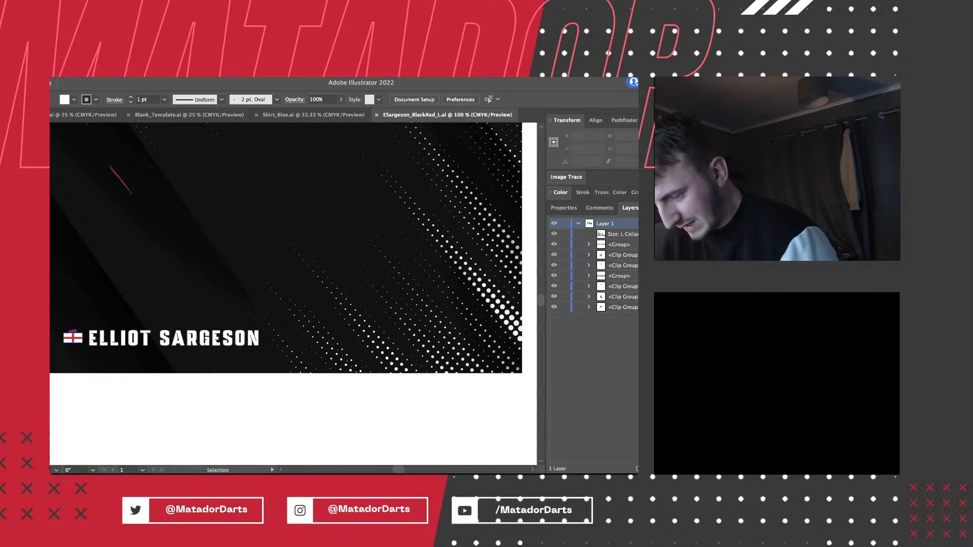
key("super+minus")
key("super+minus")
key("super+minus")
scroll(355, 347, "right", 6)
scroll(355, 347, "up", 3)
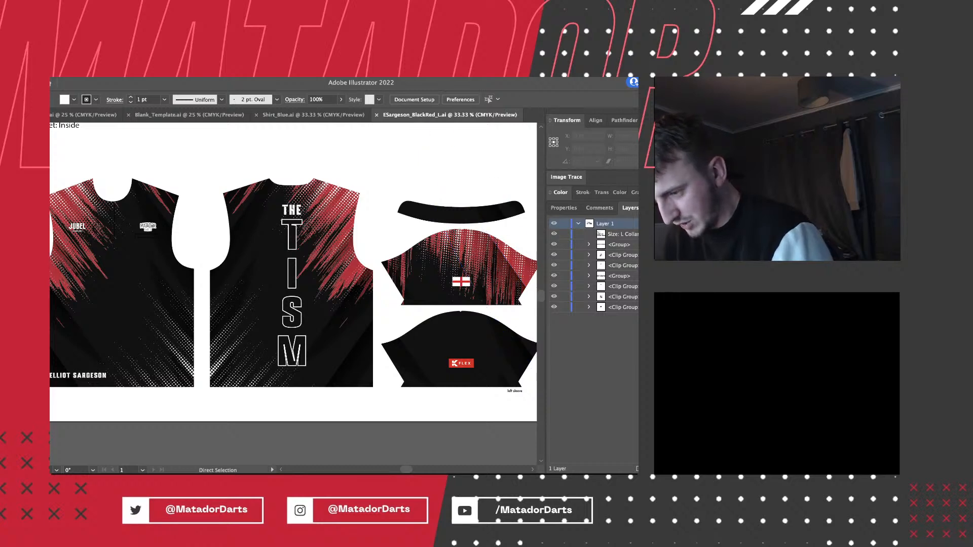
key("super+minus")
key("super+plus")
scroll(293, 274, "up", 1)
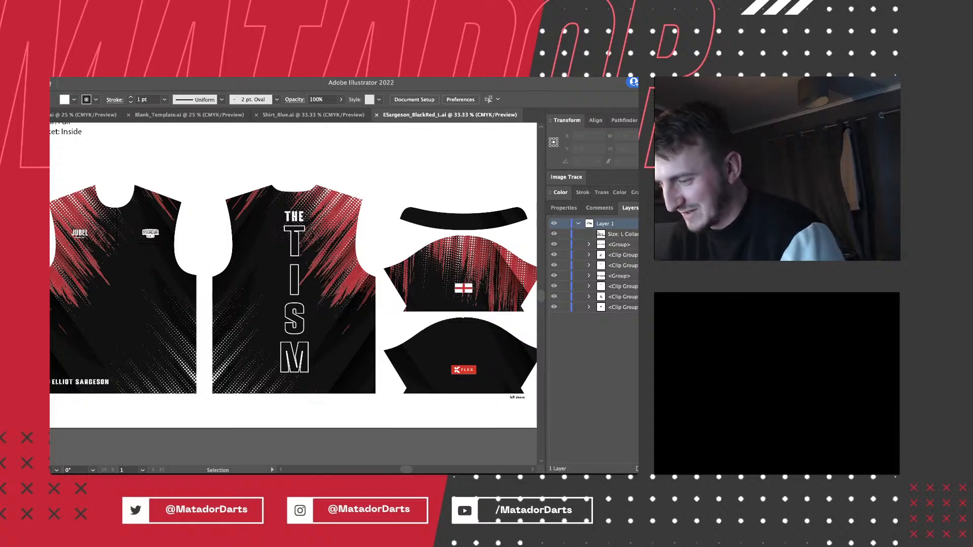
key("super+minus")
key("super+plus")
key("super+plus")
key("super+minus")
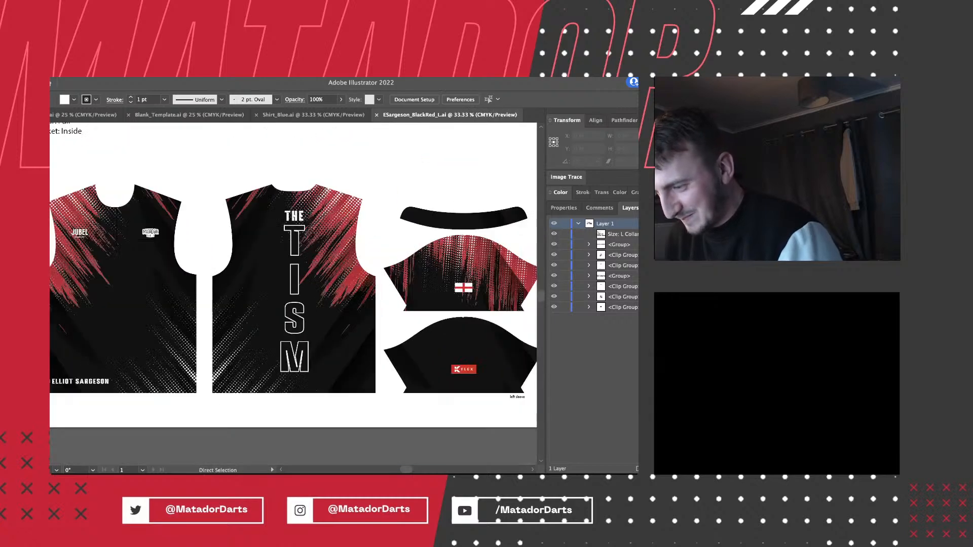
scroll(293, 274, "right", 1)
scroll(293, 274, "up", 1)
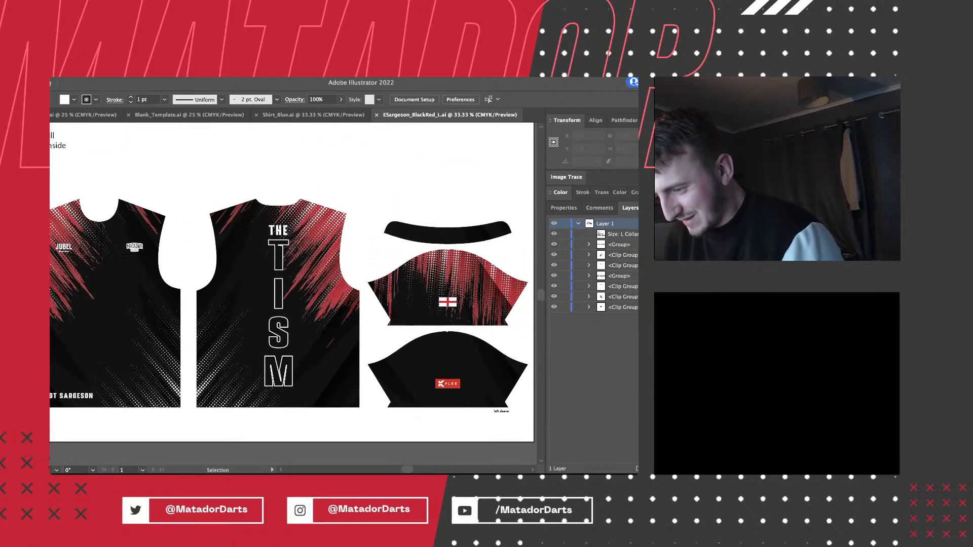
scroll(293, 274, "down", 1)
scroll(293, 274, "left", 1)
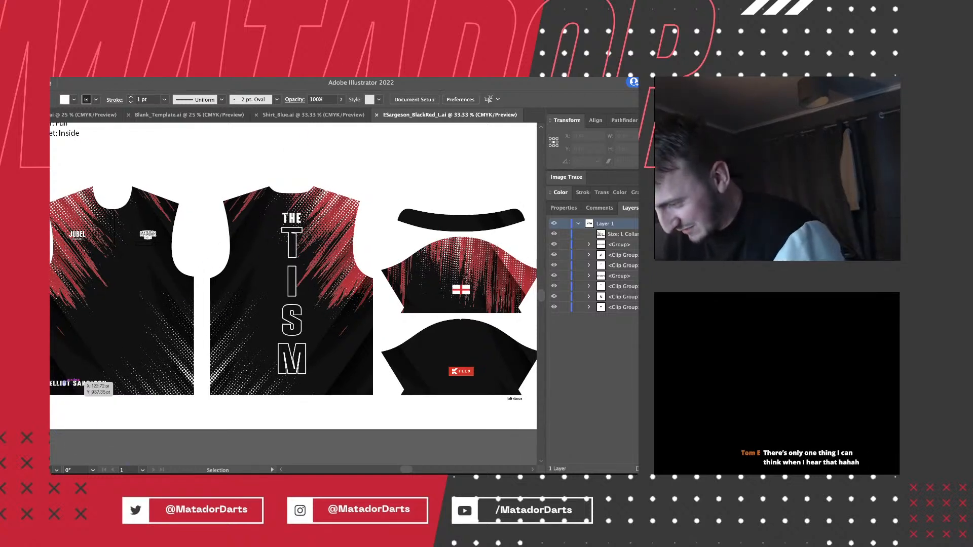
scroll(82, 380, "up", 2)
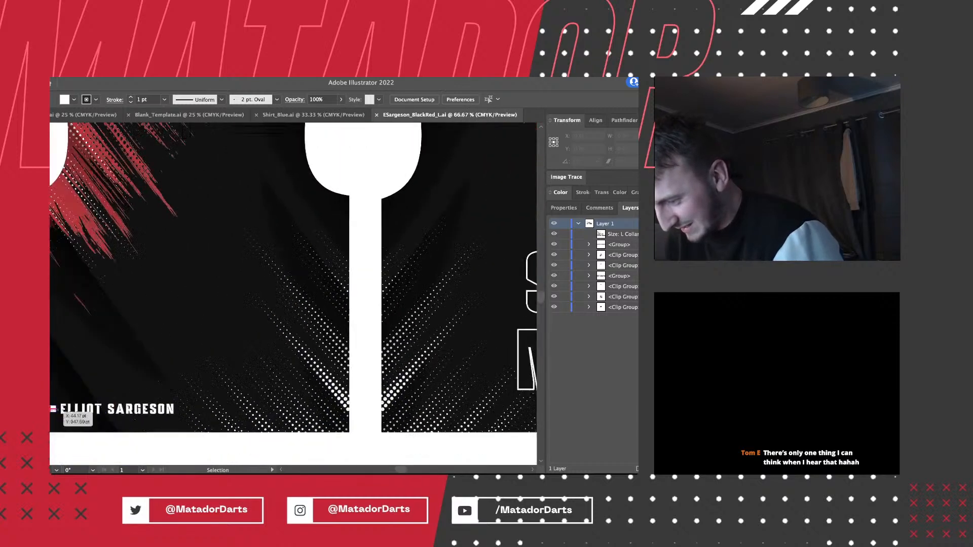
scroll(58, 408, "left", 1)
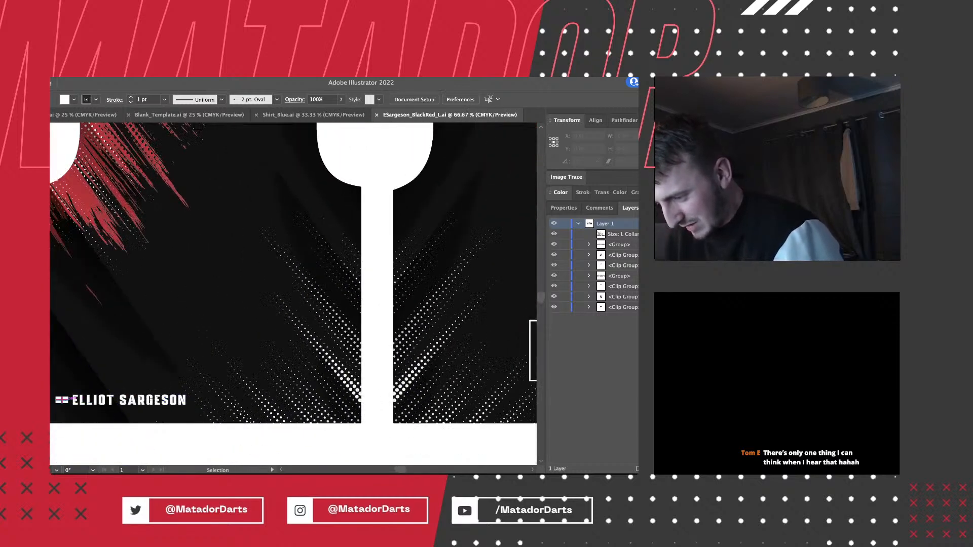
scroll(68, 400, "down", 2)
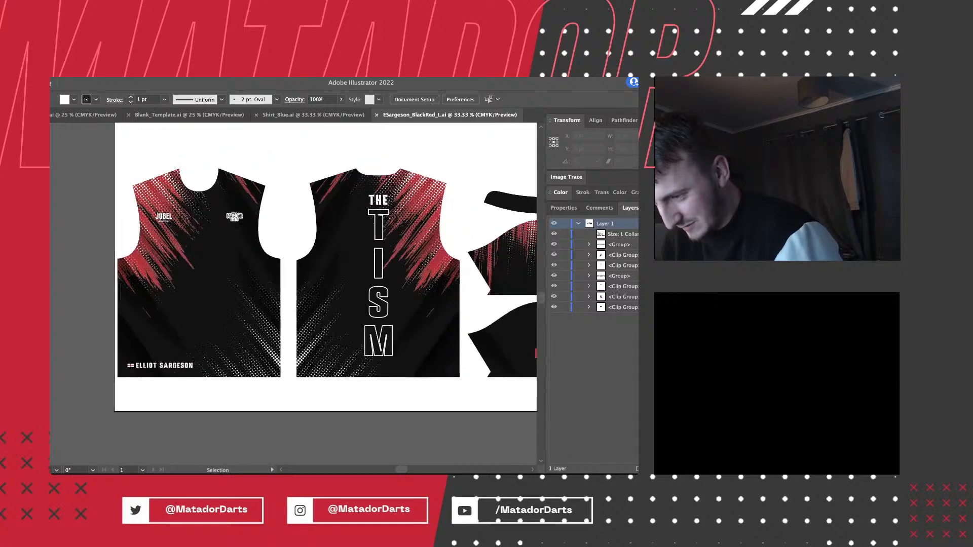
scroll(292, 294, "right", 2)
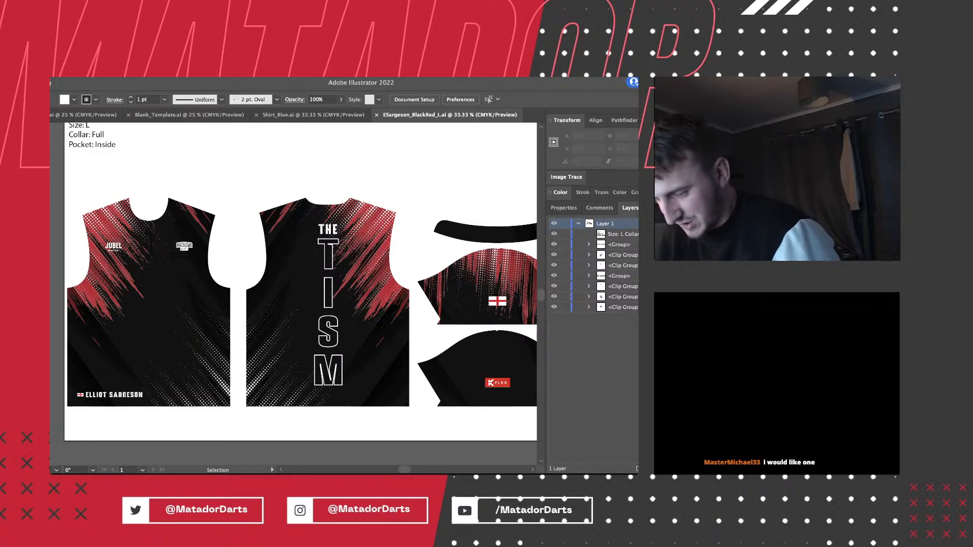
key("a")
key("v")
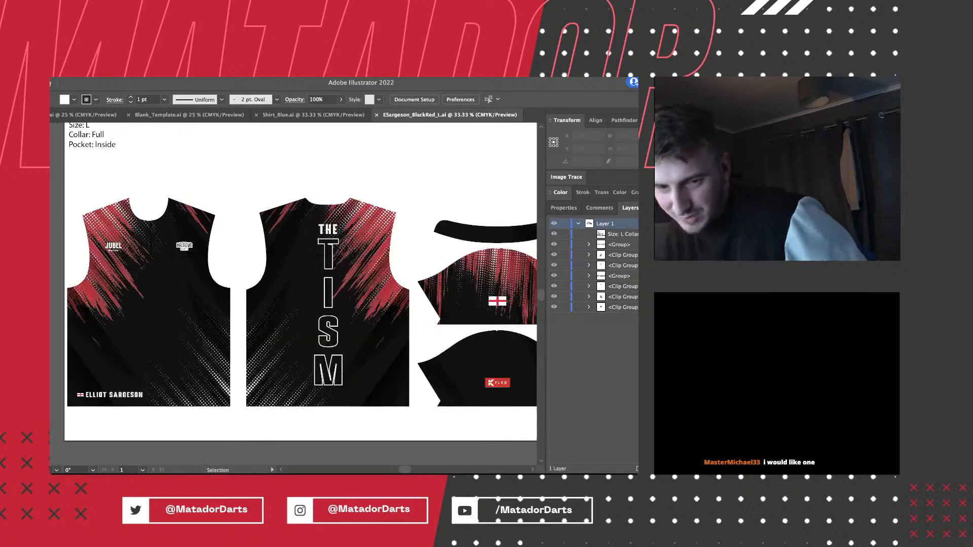
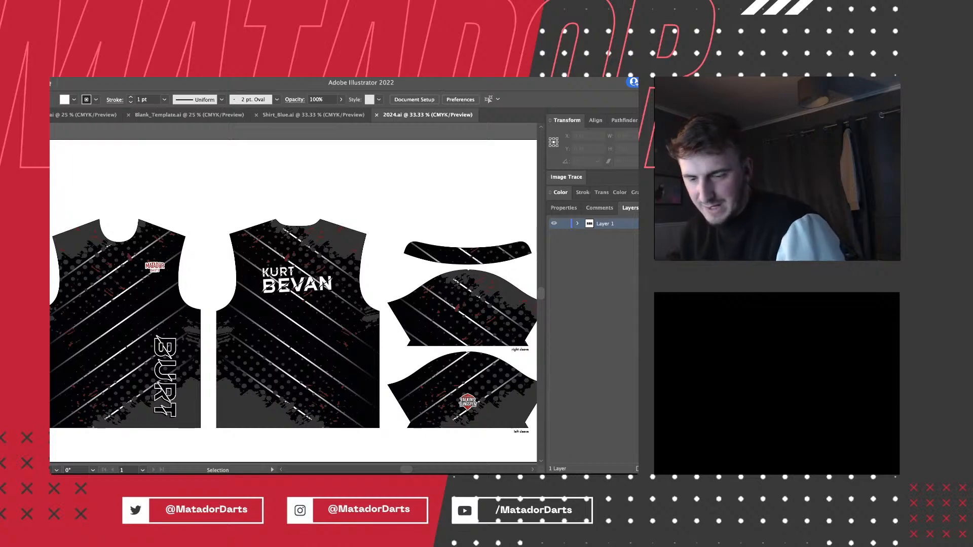
Close the 2024.ai and Shirt_Blue.ai designs and return to the blank shirt template.
scroll(293, 299, "down", 1)
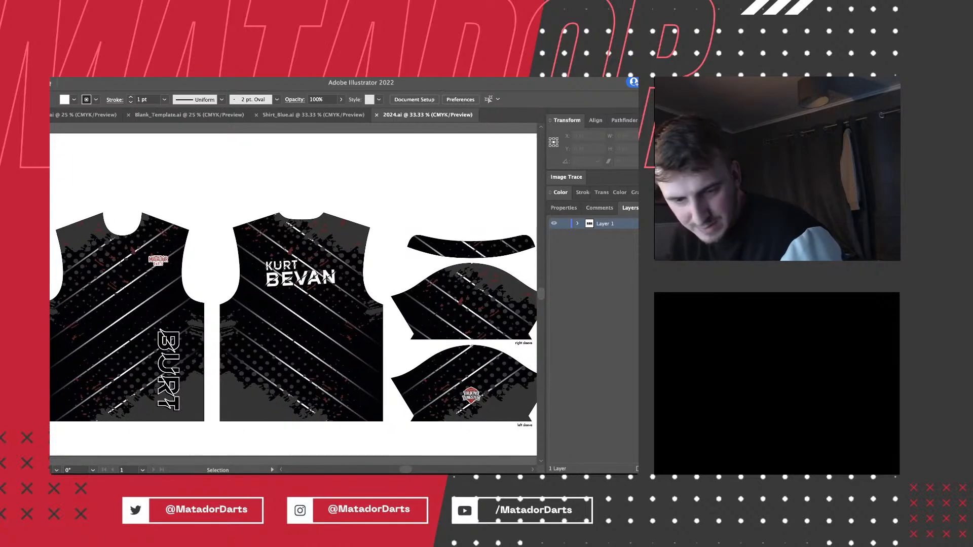
scroll(293, 299, "right", 1)
scroll(293, 297, "up", 1)
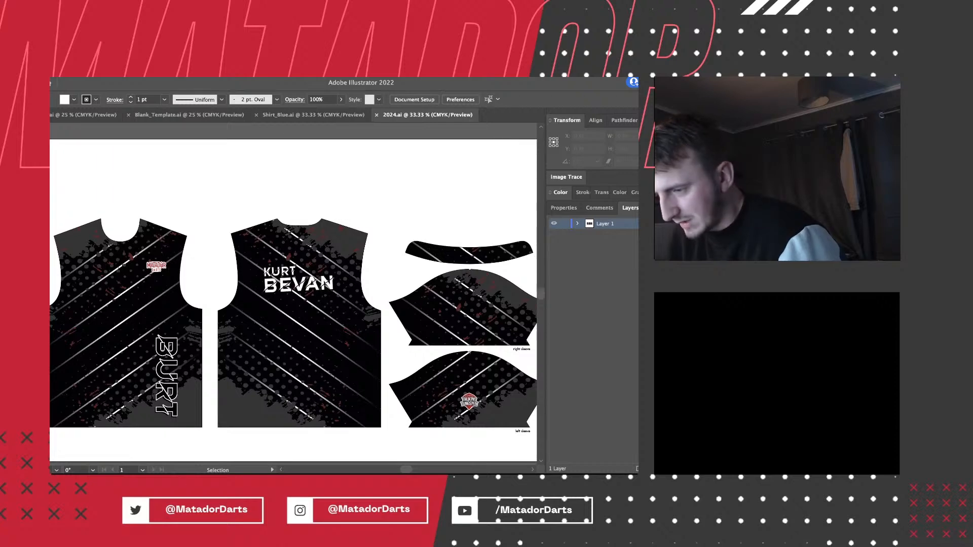
key("super+w")
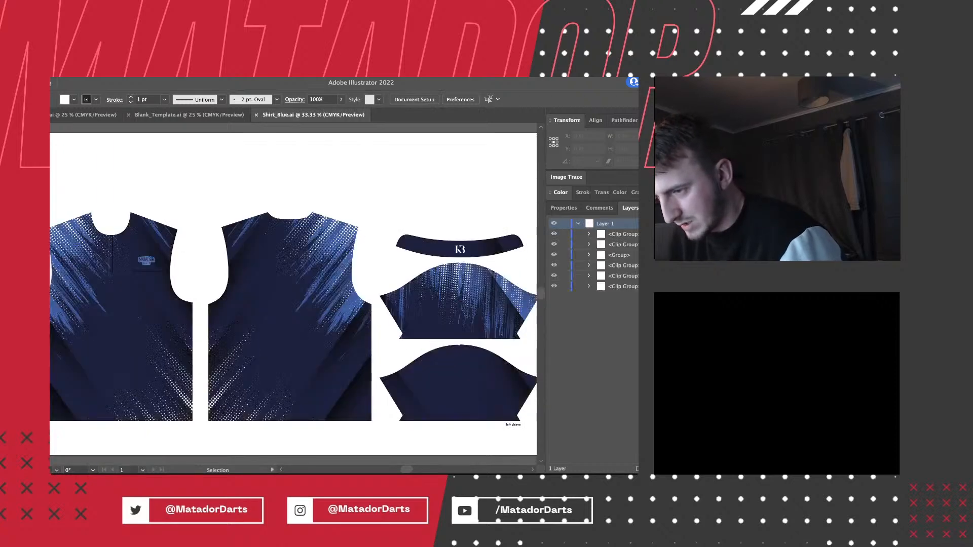
key("super+w")
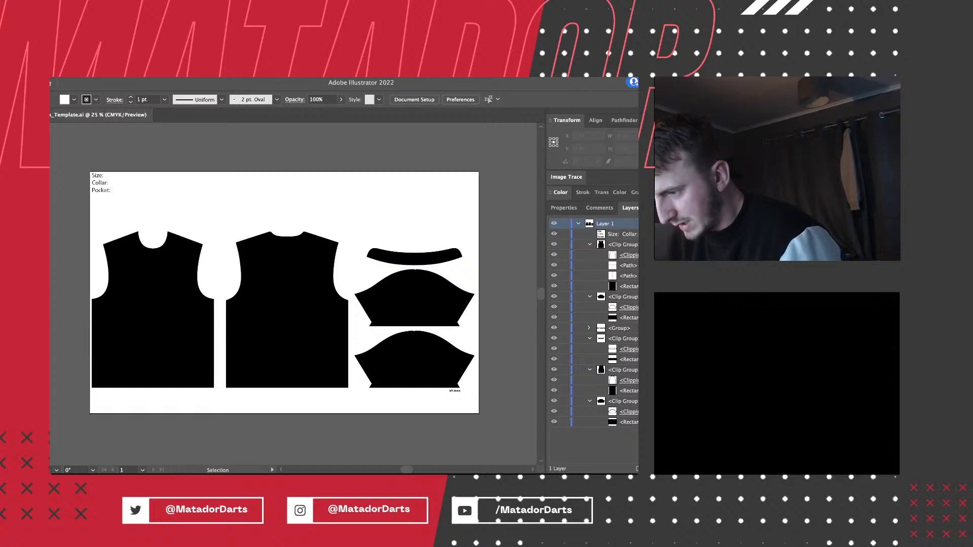
scroll(284, 293, "right", 1)
key("super+plus")
key("super+minus")
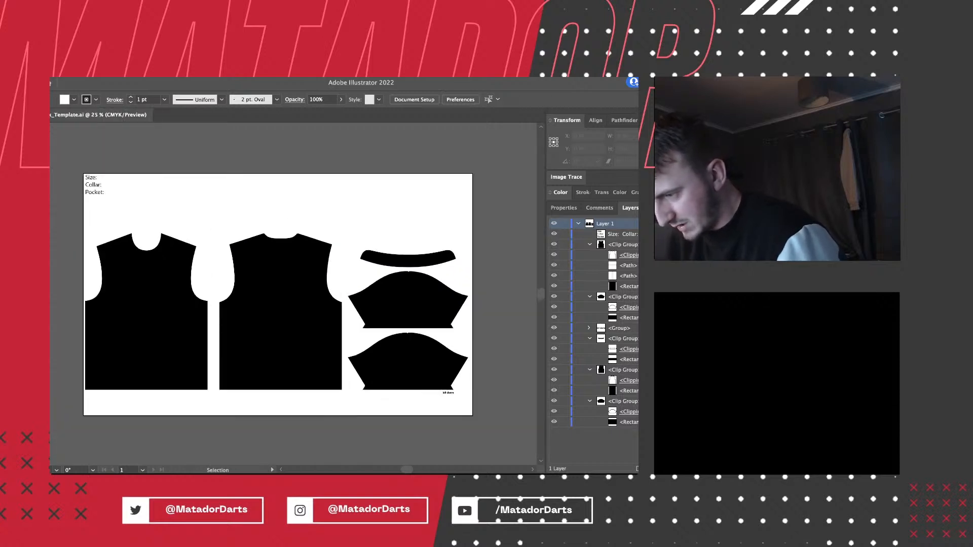
scroll(293, 294, "up", 1)
scroll(293, 294, "down", 1)
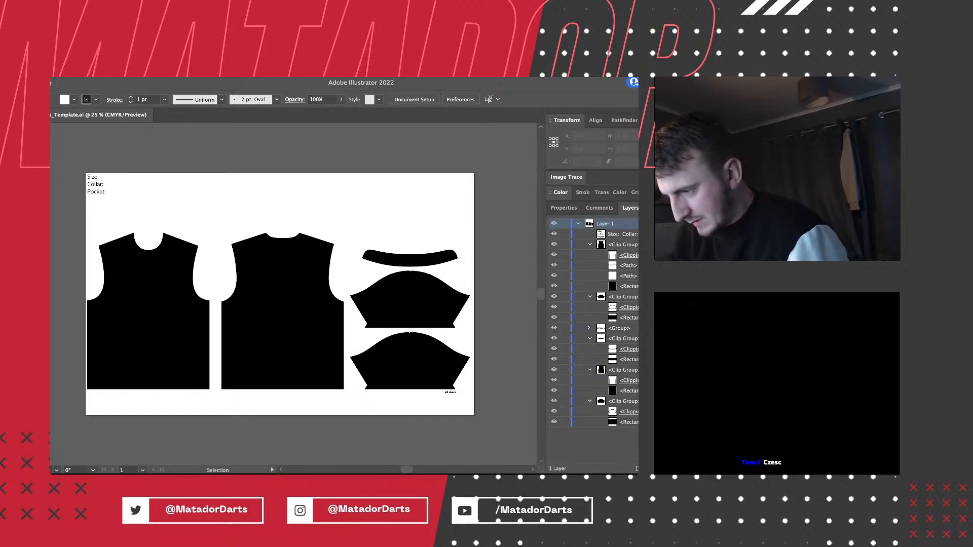
Collapse all the expanded clip groups inside Layer 1 of the shirt template.
key("a")
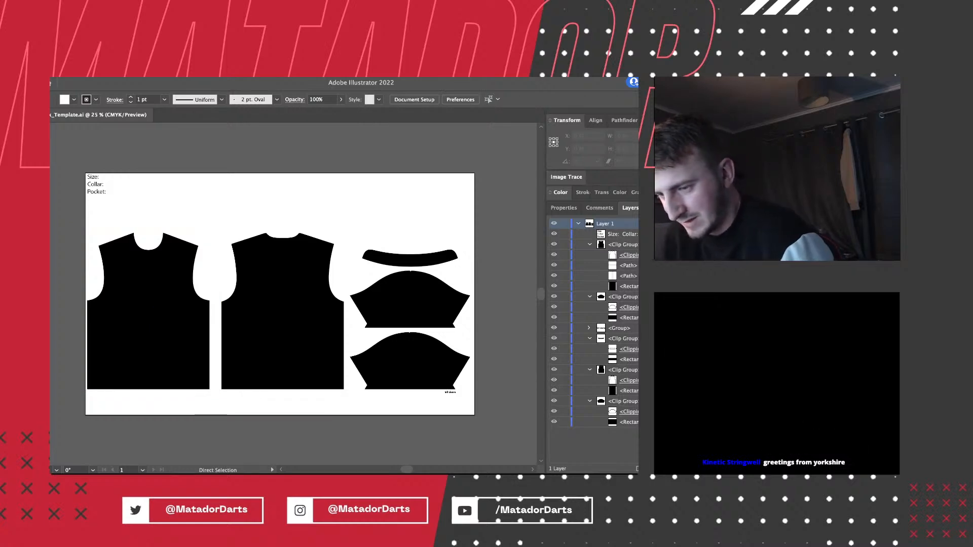
left_click(589, 244)
left_click(589, 255)
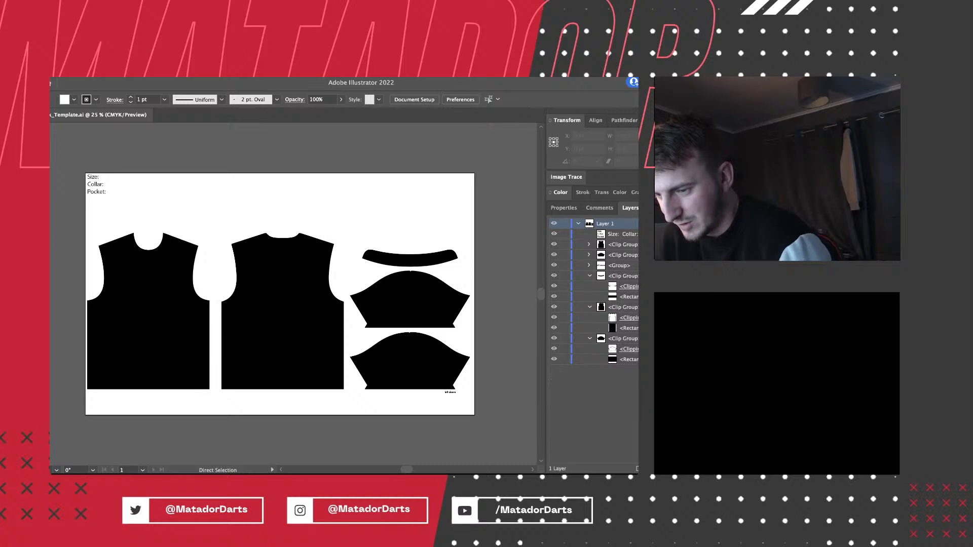
left_click(589, 276)
left_click(589, 287)
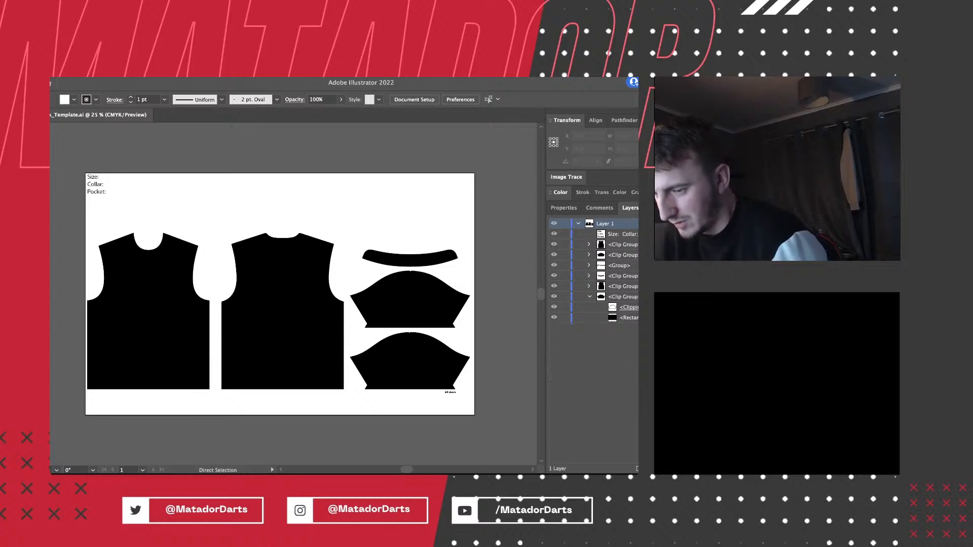
left_click(590, 297)
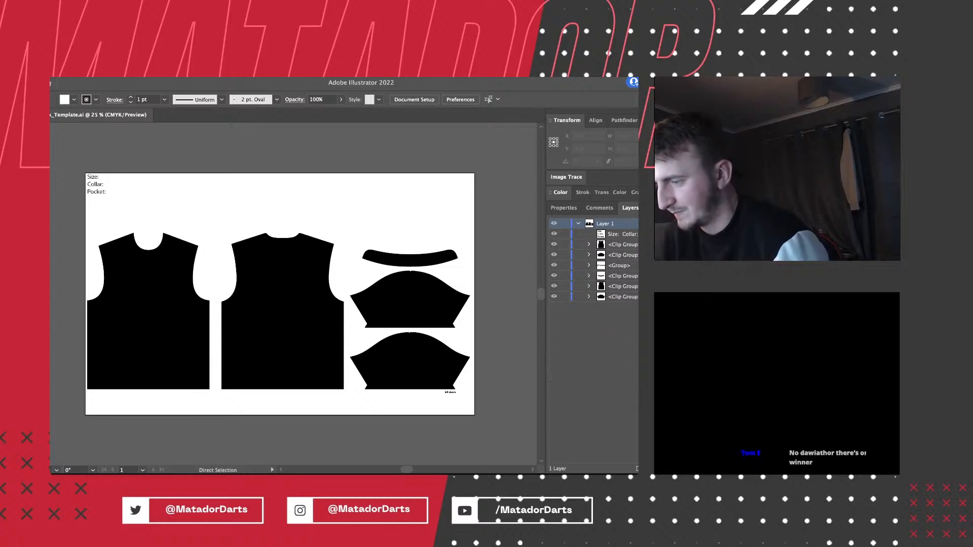
key("v")
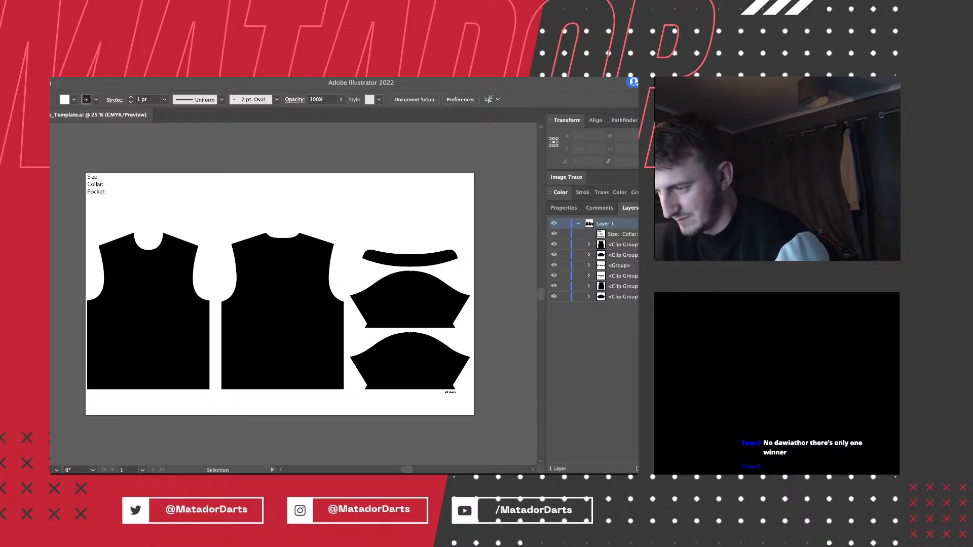
scroll(281, 294, "down", 1)
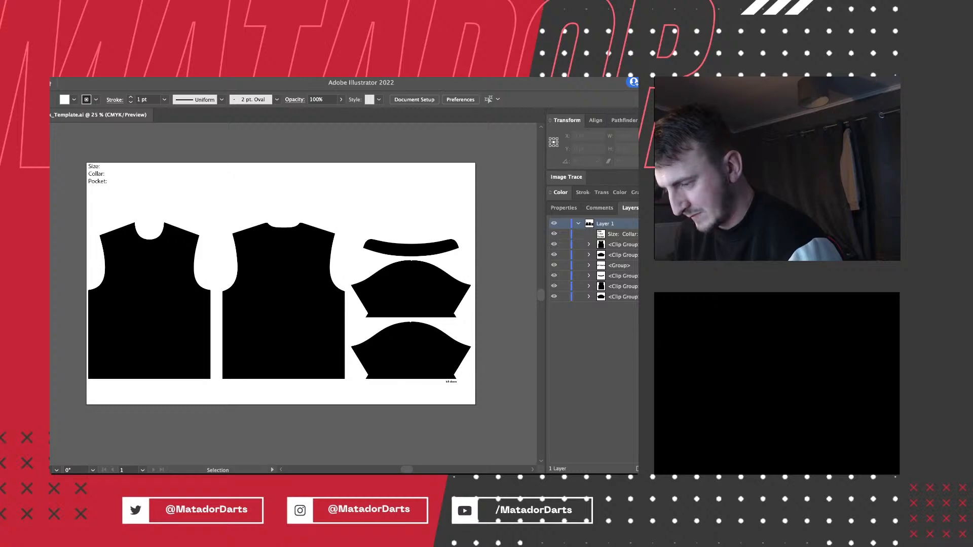
left_click(280, 308)
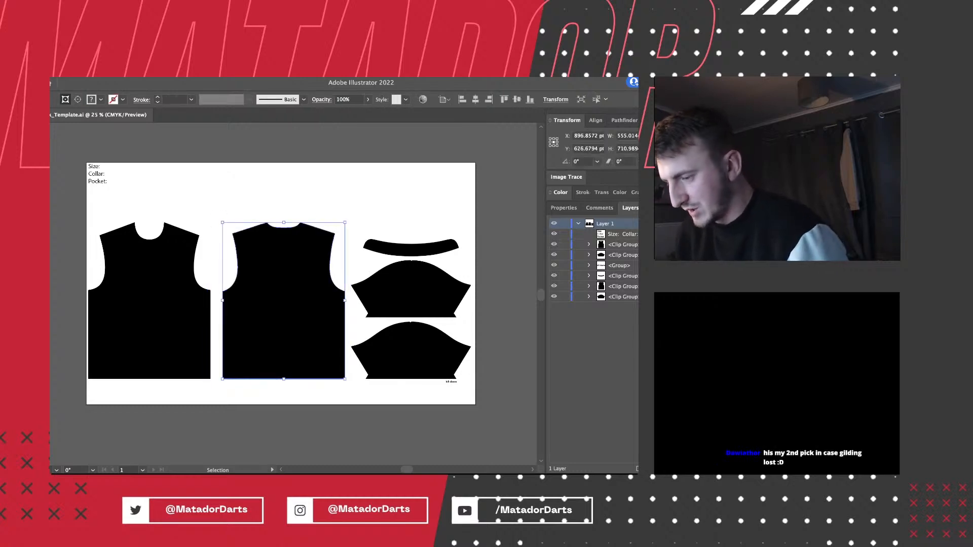
key("super+shift+a")
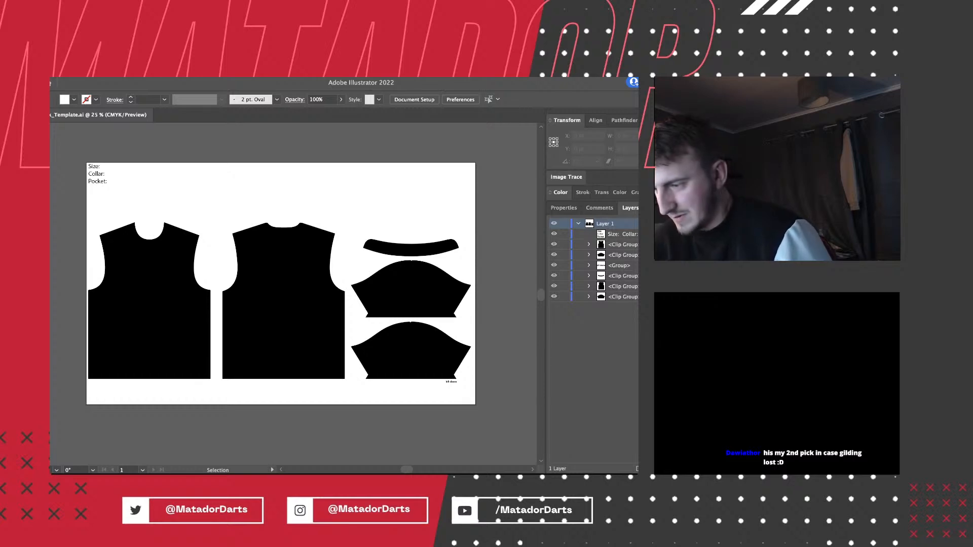
left_click(280, 308)
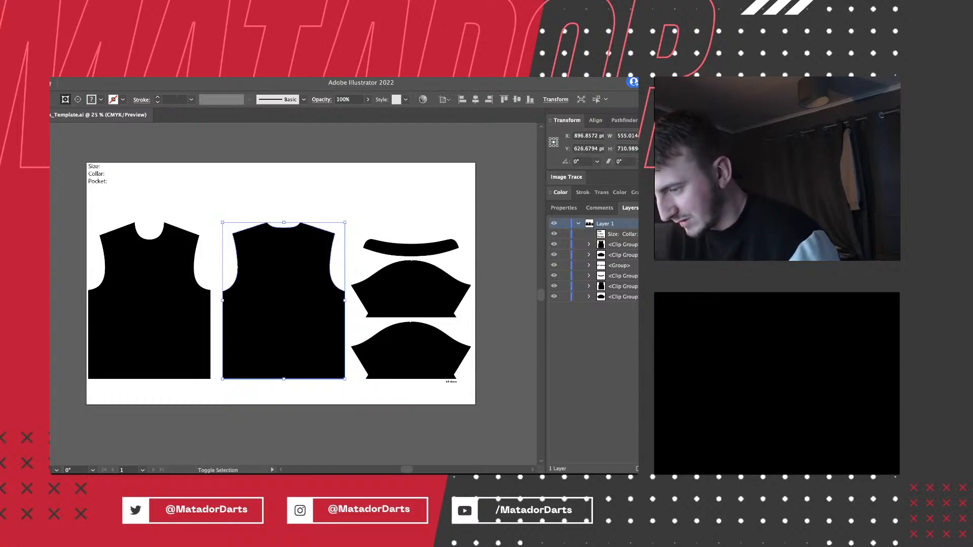
key("shift+Up")
key("shift+Down")
key("super+shift+a")
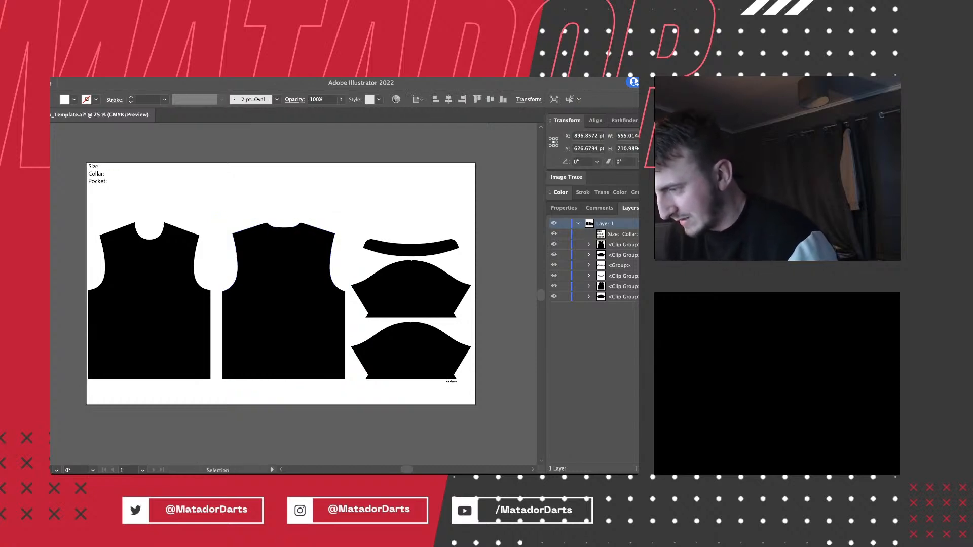
Move the back panel's fill rectangle 30 pt right and 10 pt up inside its clipping shape.
key("a")
left_click(280, 308)
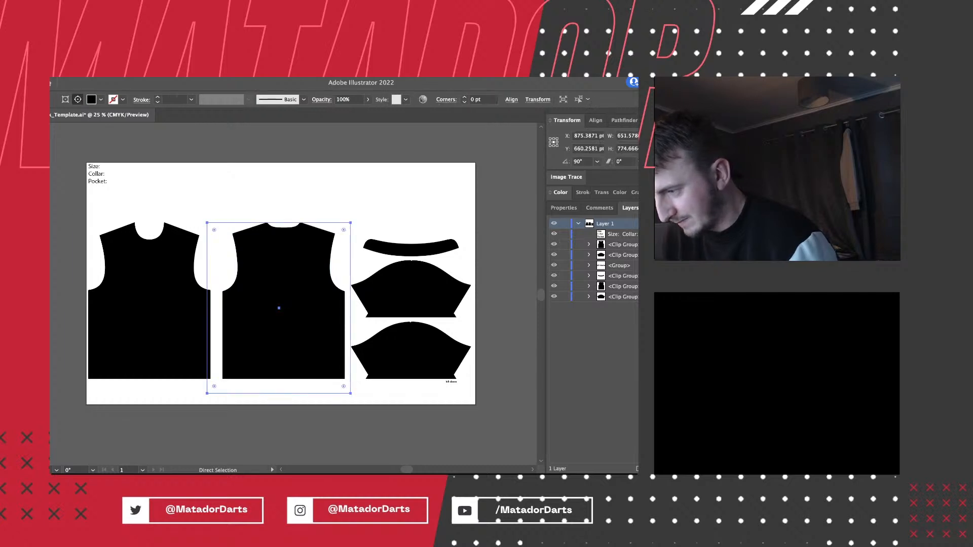
key("v")
key("shift+Up")
key("shift+Right")
key("shift+Right")
key("shift+Right")
key("shift+Right")
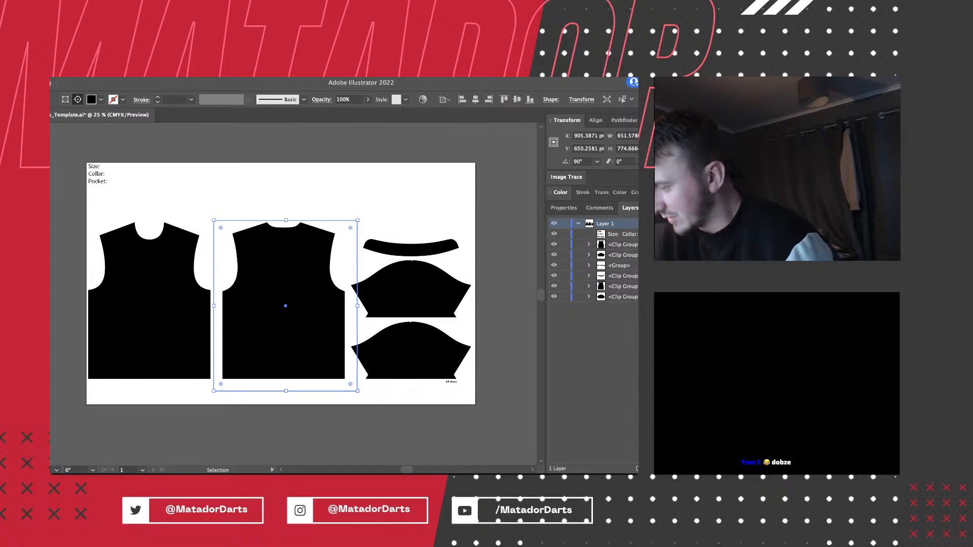
key("super+shift+a")
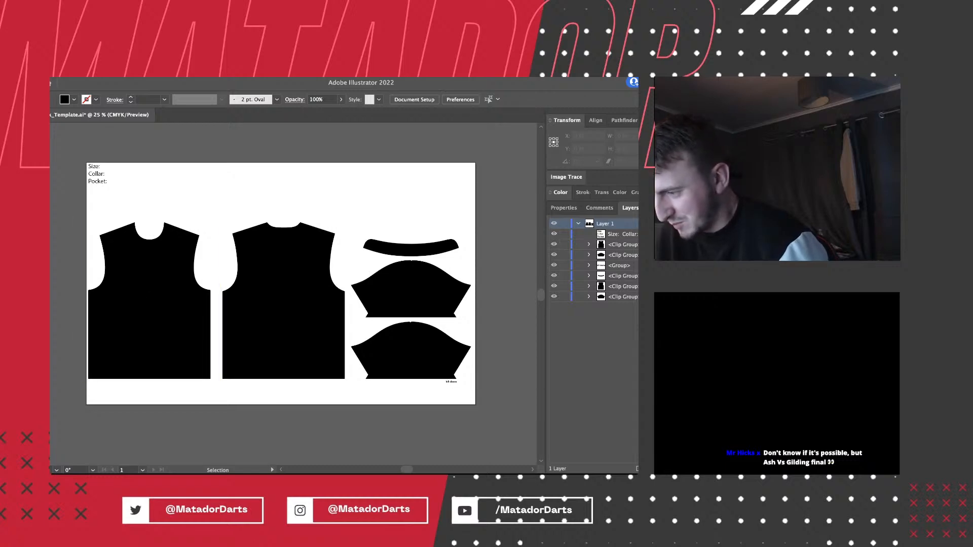
key("a")
left_click(156, 300)
key("v")
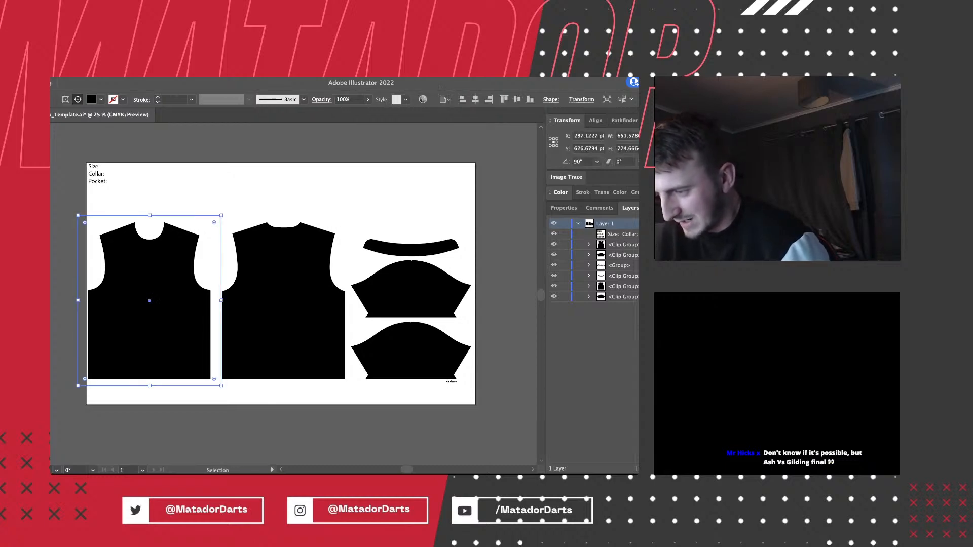
left_click(217, 294)
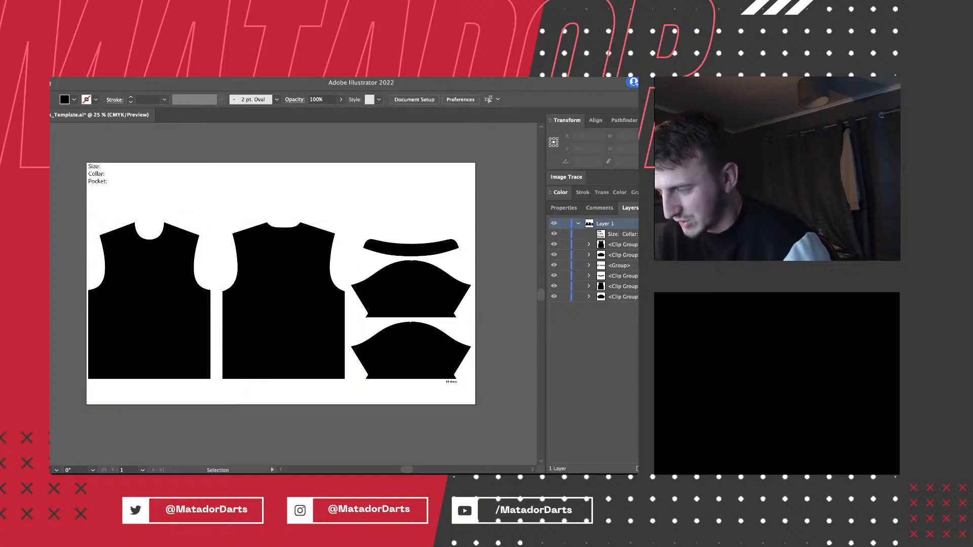
key("a")
left_click(150, 300)
key("v")
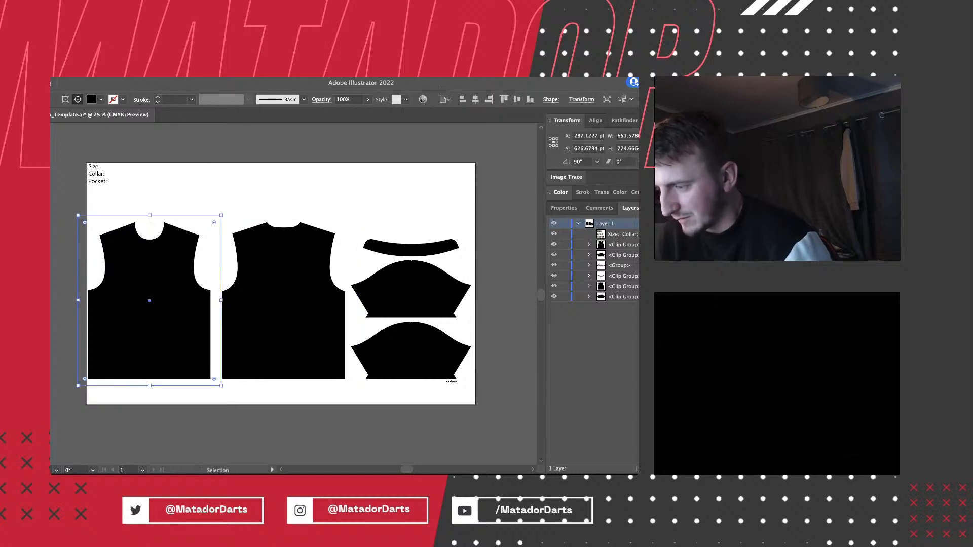
key("super+shift+a")
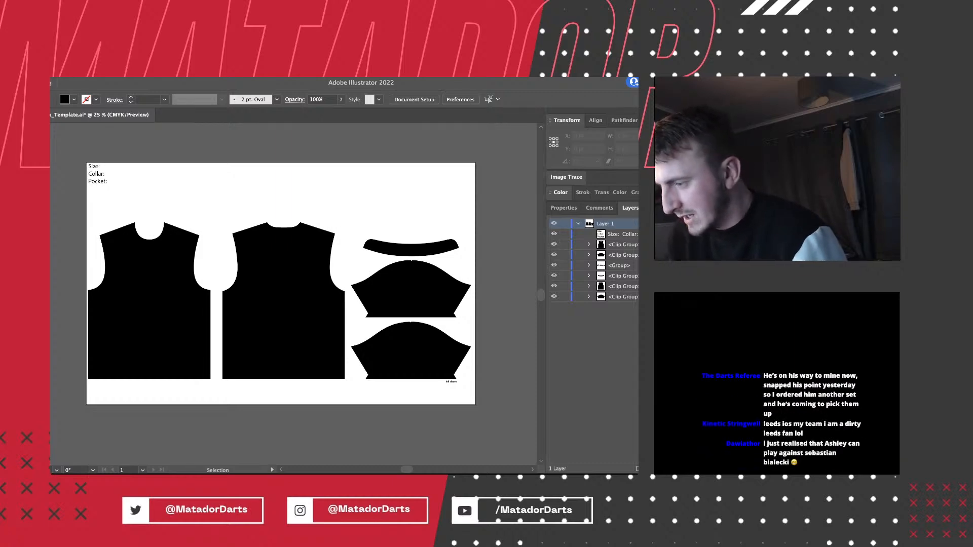
key("a")
left_click(150, 300)
key("v")
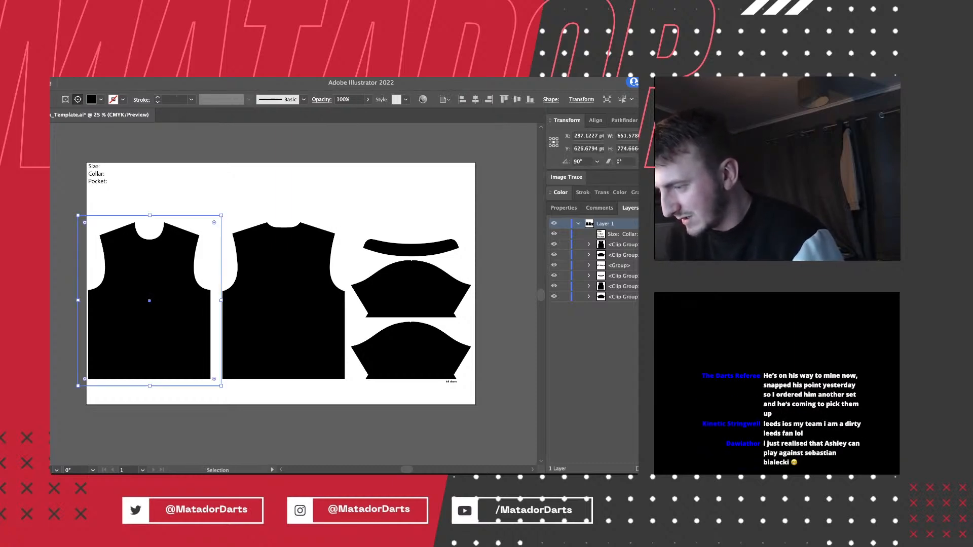
key("super+shift+a")
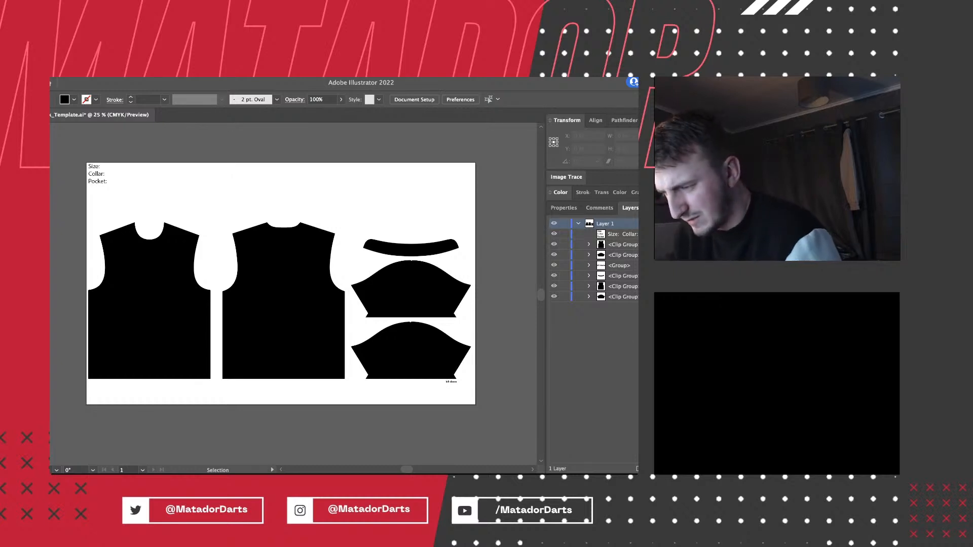
key("super+equal")
key("super+minus")
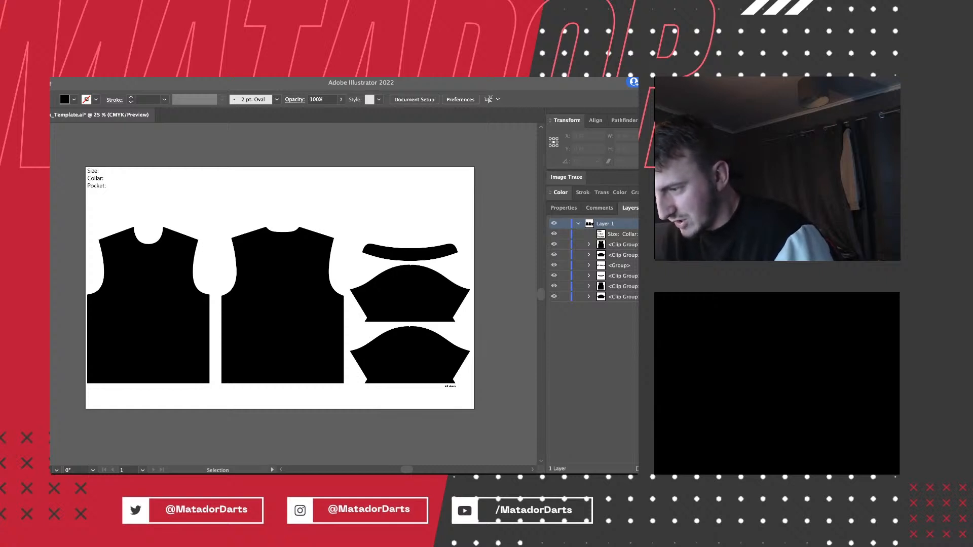
key("super+equal")
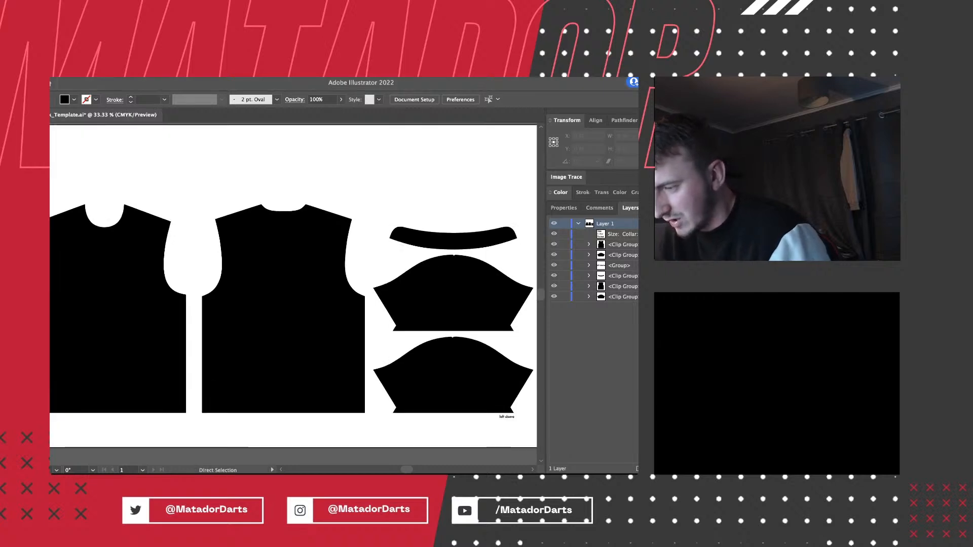
key("super+minus")
scroll(280, 296, "up", 1)
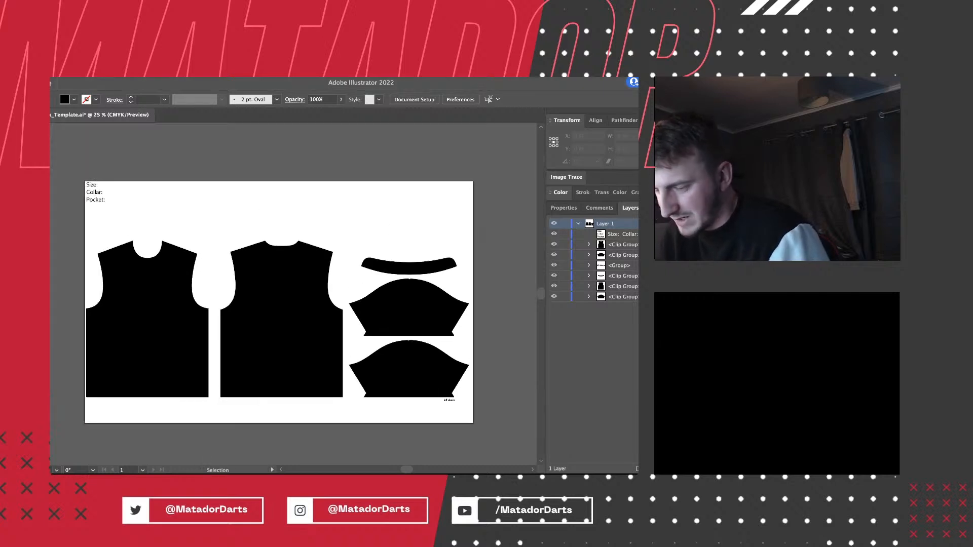
key("super+equal")
key("super+minus")
key("super+equal")
key("super+minus")
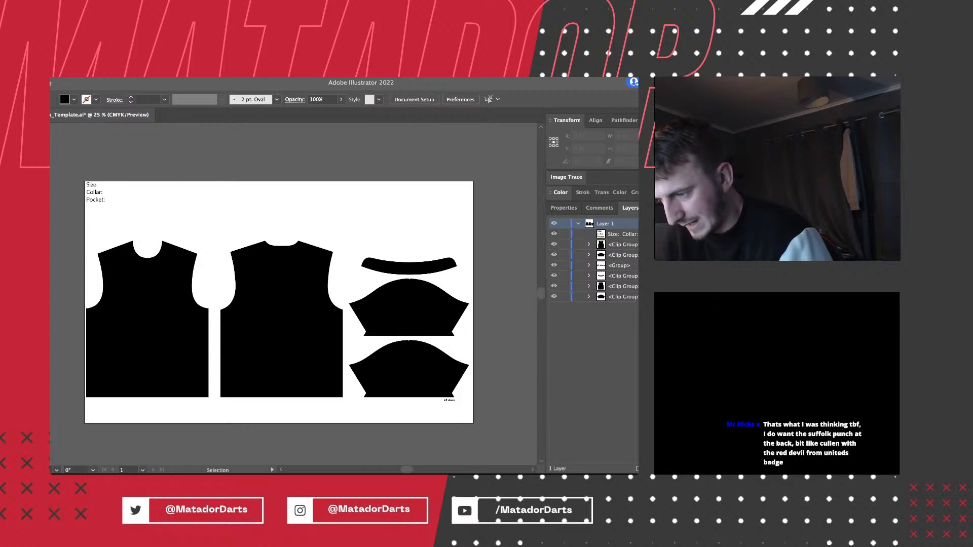
key("super+=")
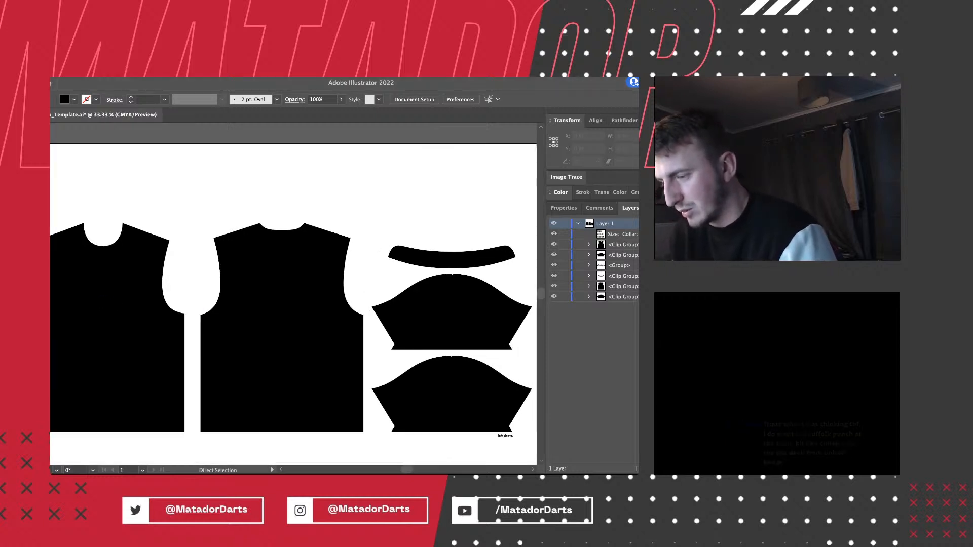
key("super+minus")
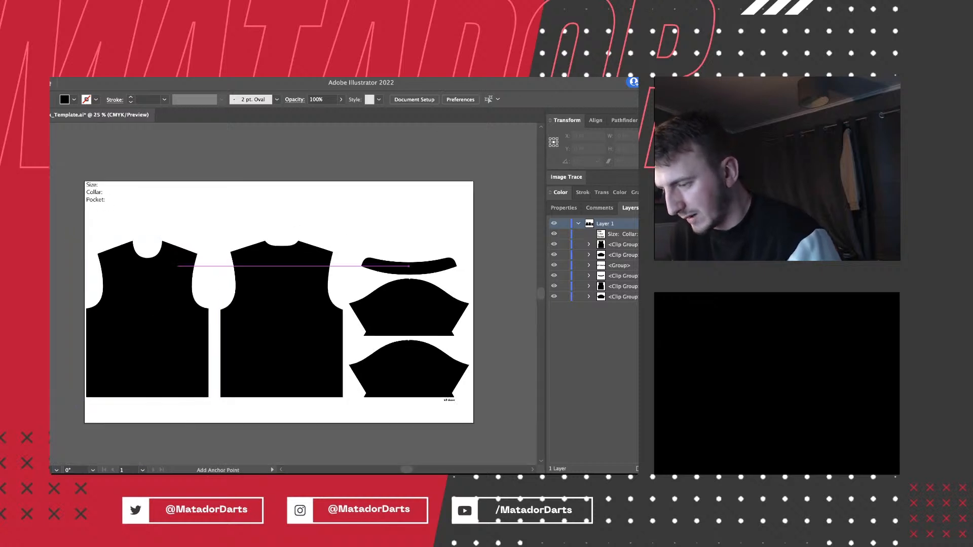
scroll(285, 303, "left", 1)
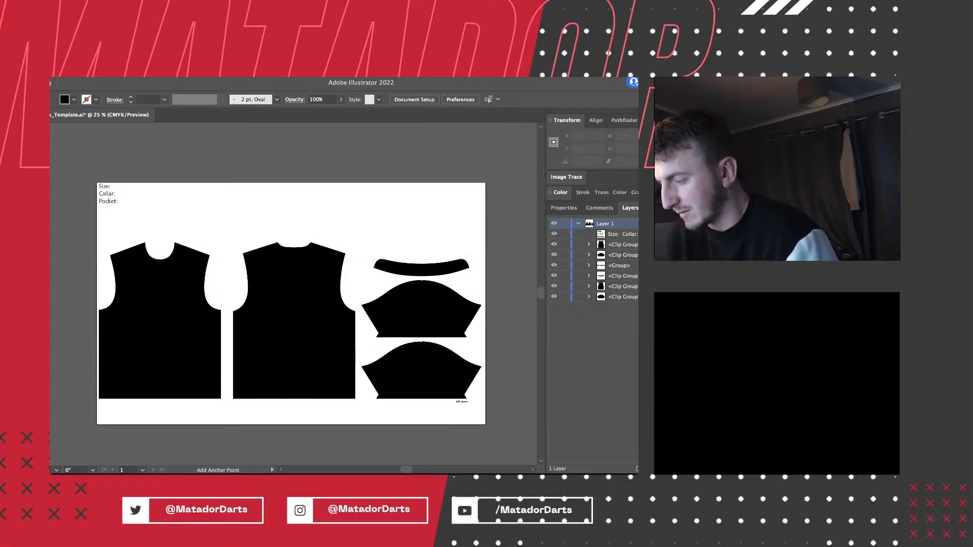
key("ctrl+plus")
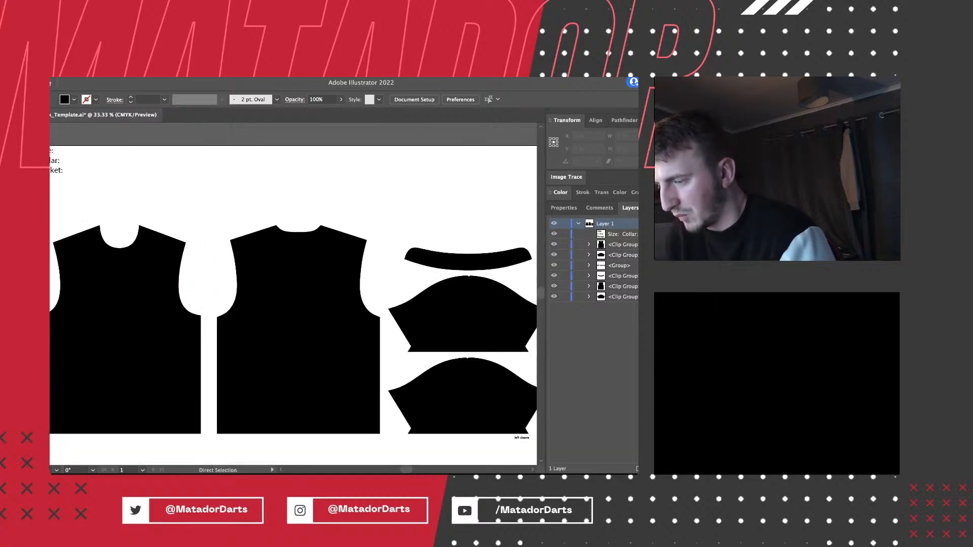
key("v")
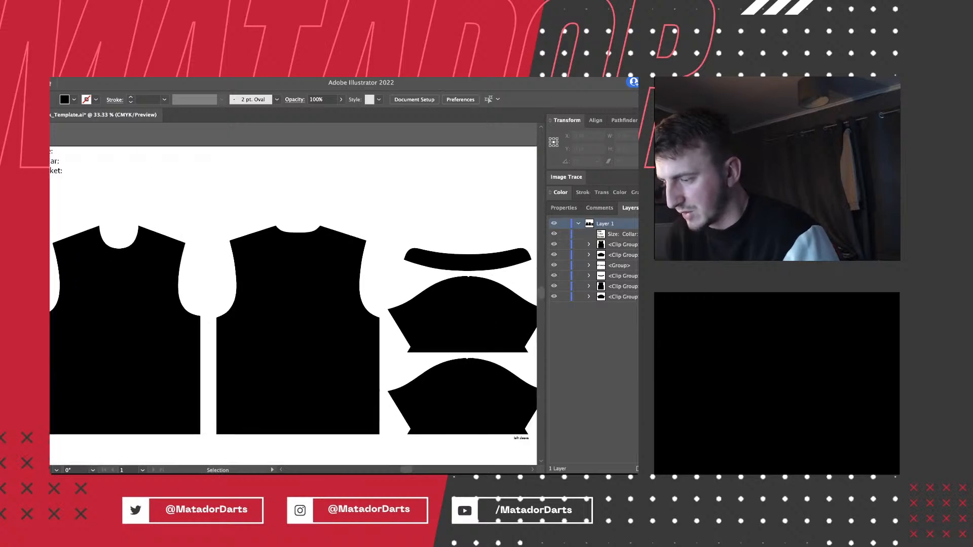
scroll(293, 294, "right", 1)
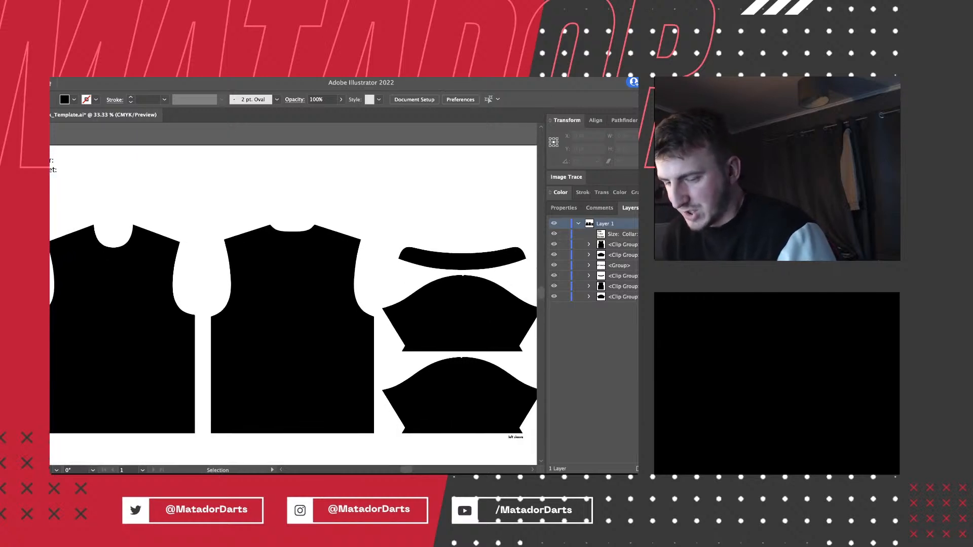
key("ctrl+minus")
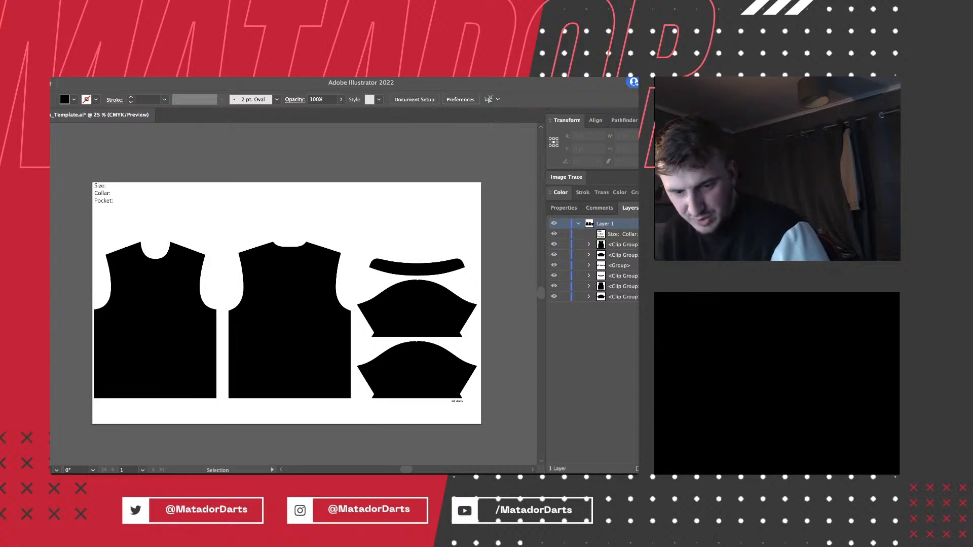
Recolour all shirt panels, the collar, both sleeves and the template text to royal blue.
key("a")
left_click(155, 320)
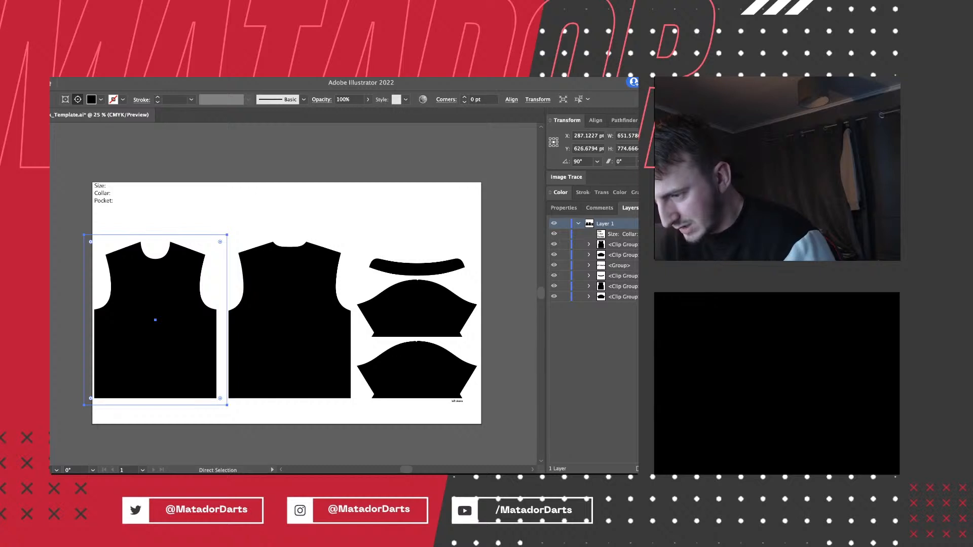
key("ctrl+a")
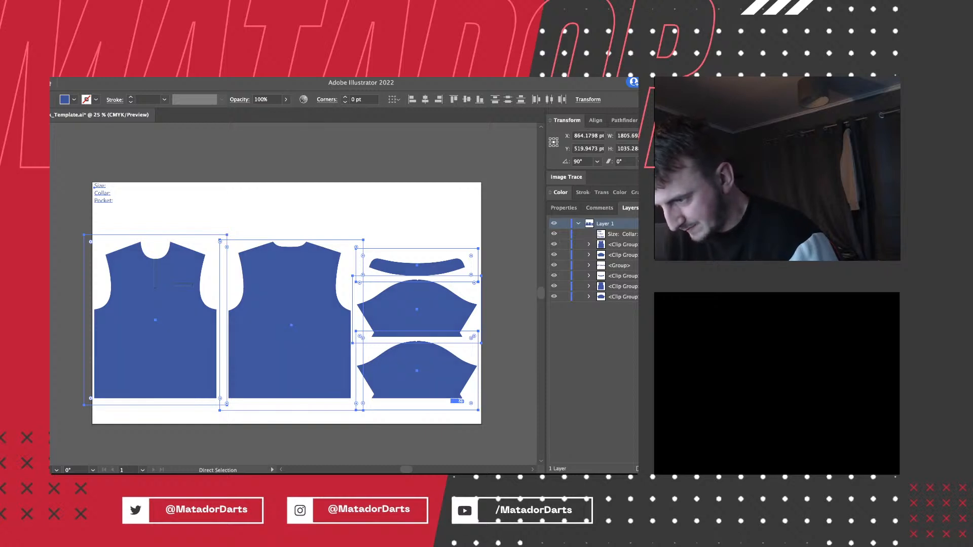
key("super+shift+a")
key("v")
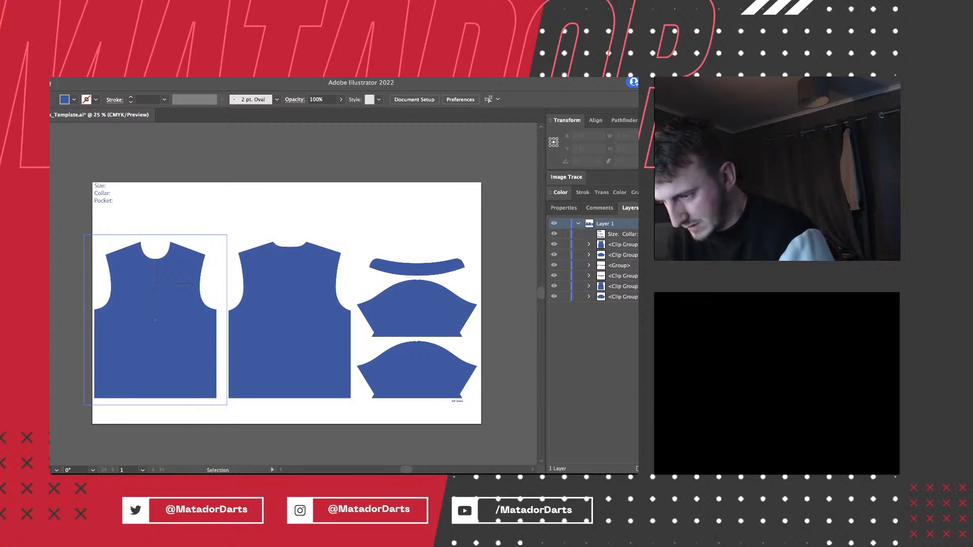
key("super+plus")
key("super+plus")
key("super+plus")
key("super+plus")
key("super+minus")
key("super+minus")
key("super+minus")
key("super+minus")
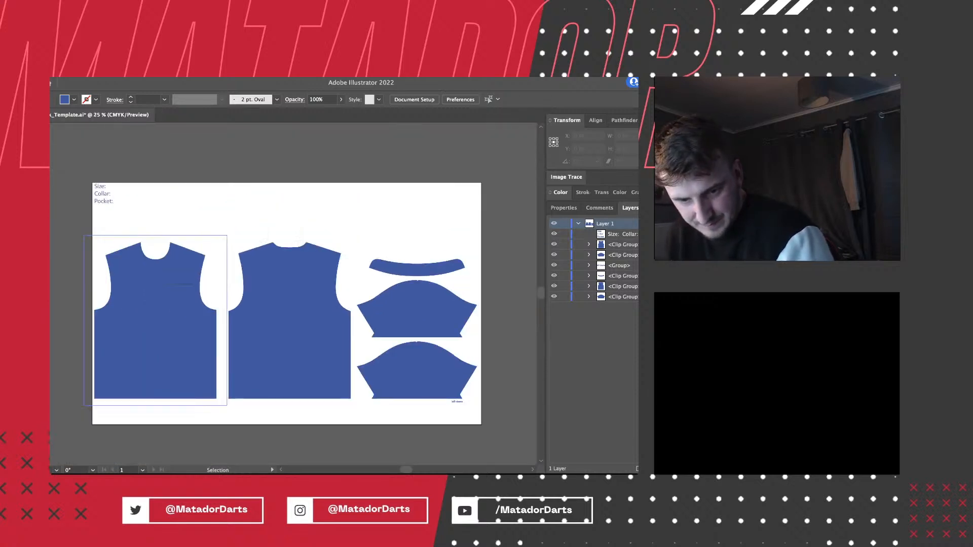
Delete the linked Ipswich_Town.svg.png crest image from the shirt template.
key("super+plus")
key("a")
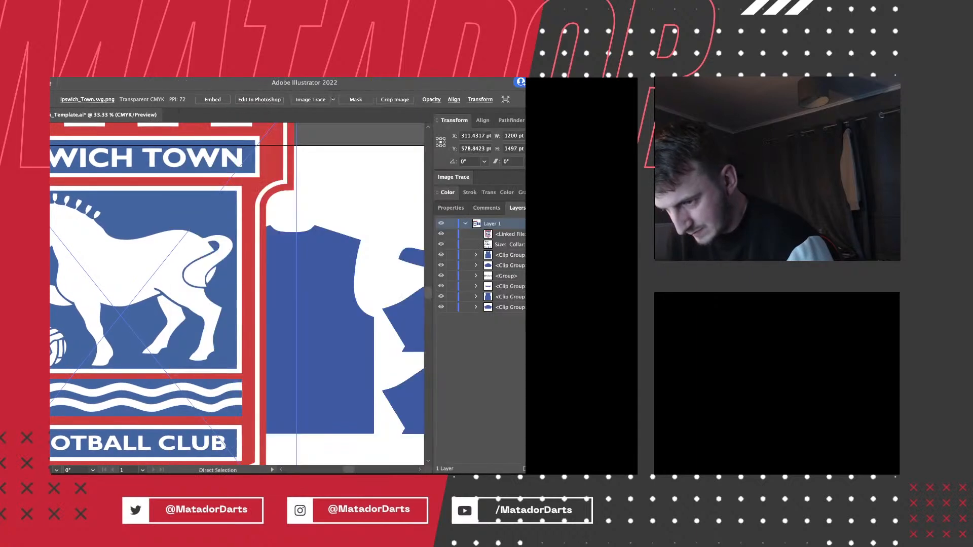
key("Delete")
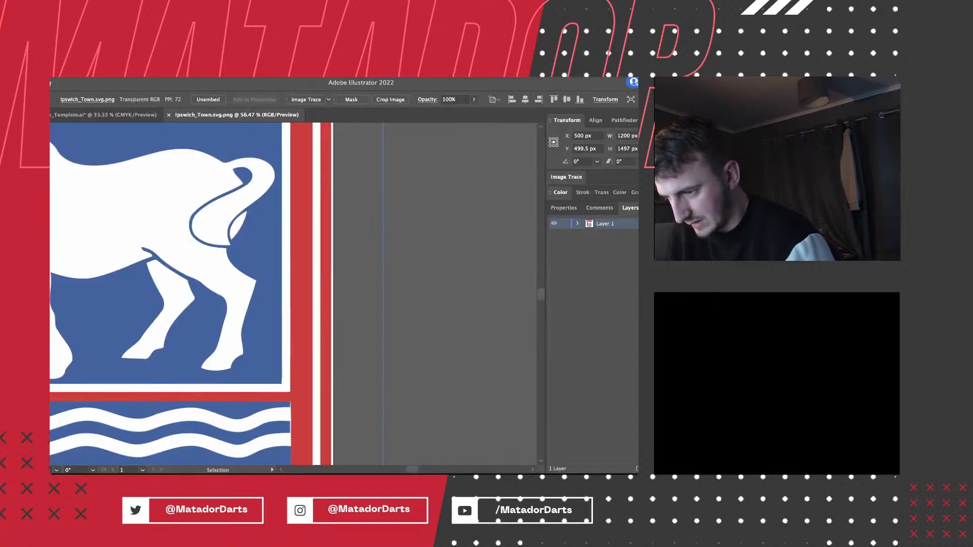
Trace the crest in Ipswich_Town.svg.png with the High Fidelity Photo preset and expand the tracing into vector paths.
key("super+shift+a")
key("super+minus")
key("super+minus")
key("super+minus")
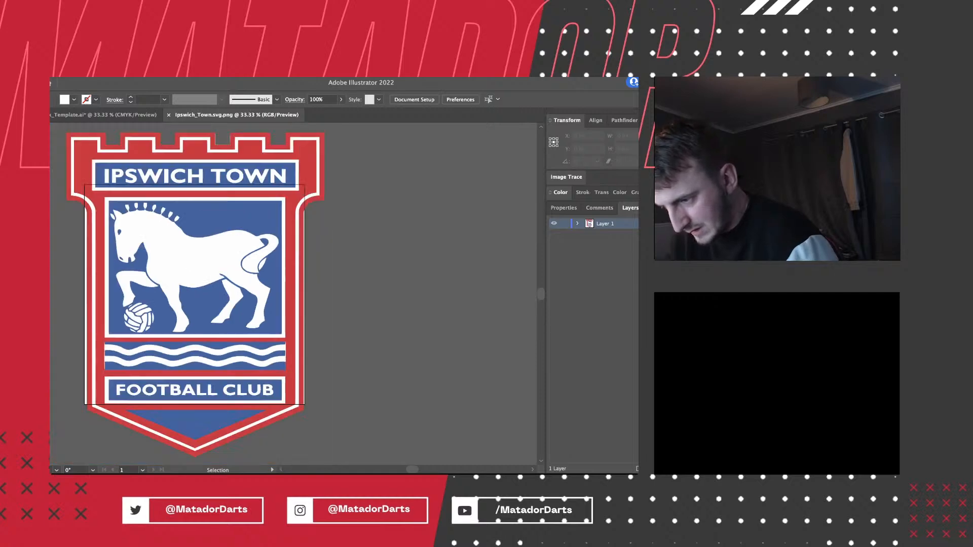
key("space")
left_click_drag(195, 294, 281, 293)
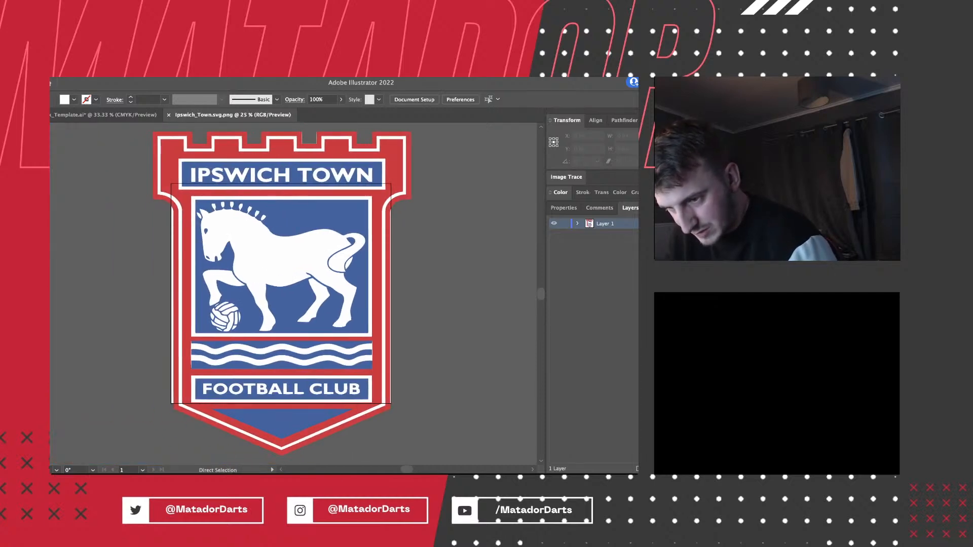
key("super+a")
left_click(578, 224)
left_click(619, 234)
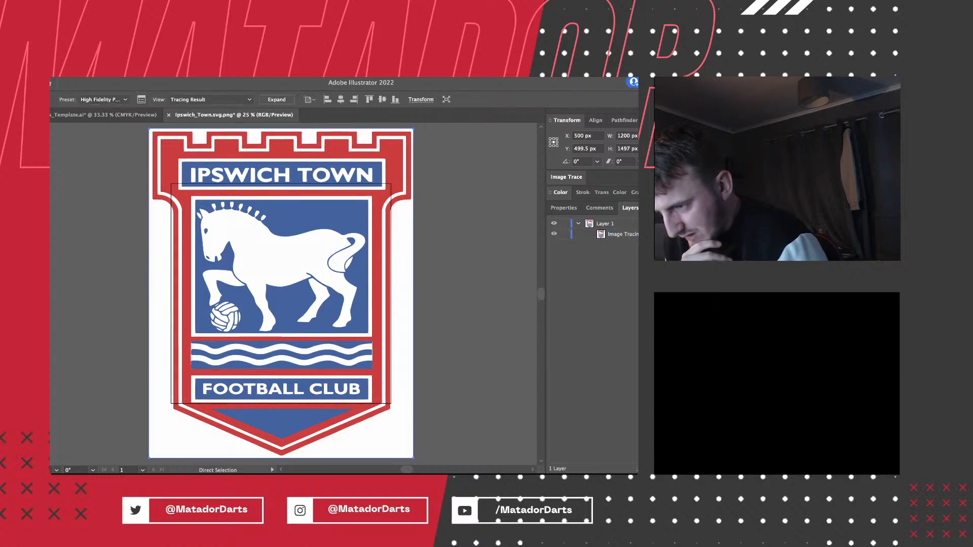
key("shift+super+a")
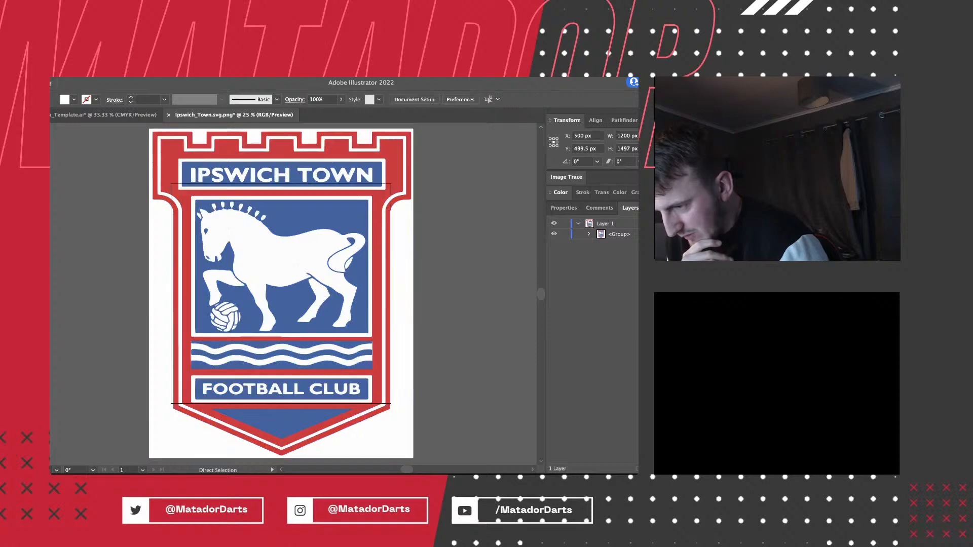
Try to delete the blue background shape behind the white horse in the traced crest.
left_click(281, 218)
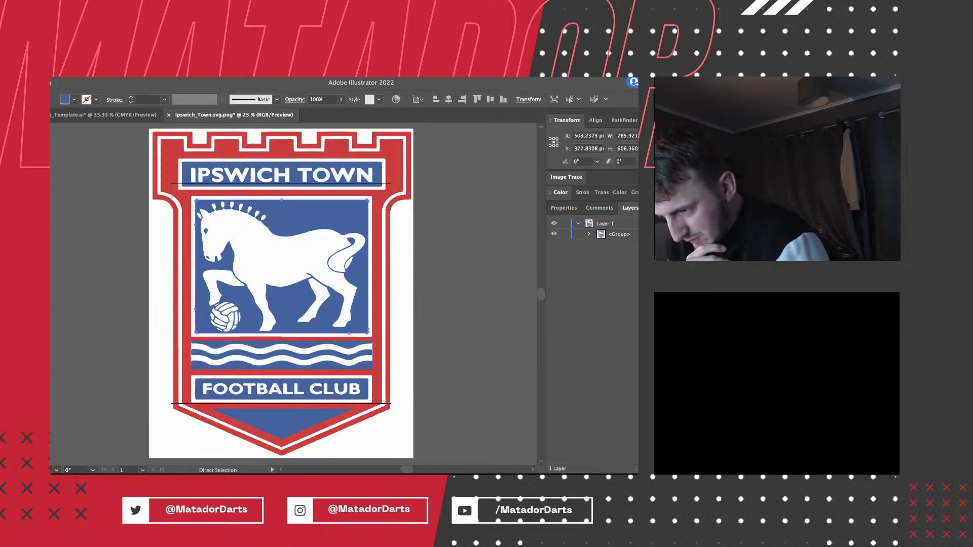
key("Delete")
key("super+z")
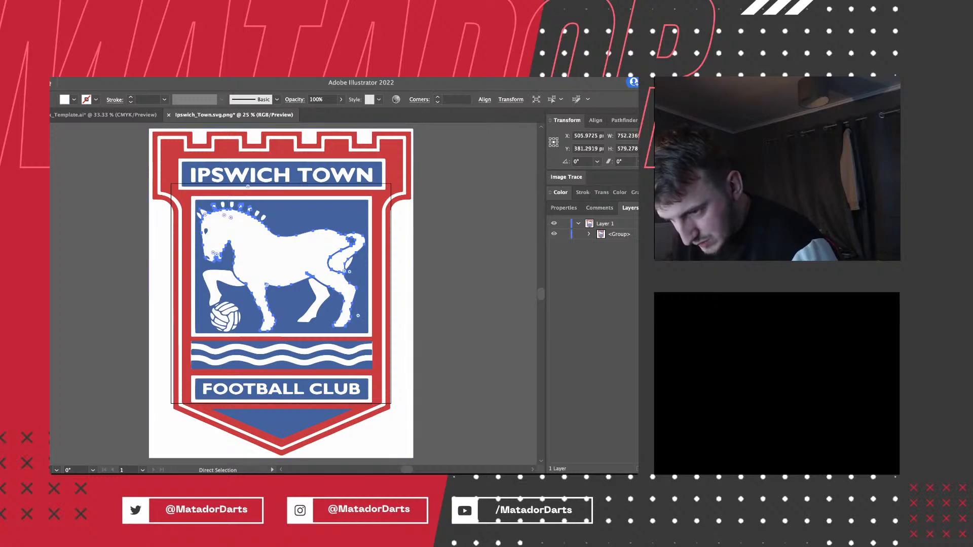
key("shift+super+a")
left_click(588, 233)
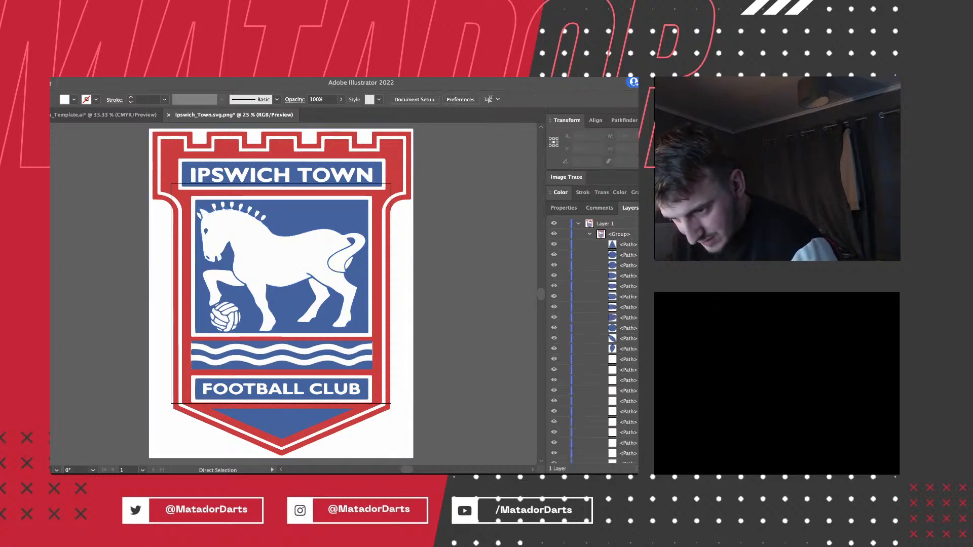
scroll(593, 339, "down", 2)
left_click(297, 388)
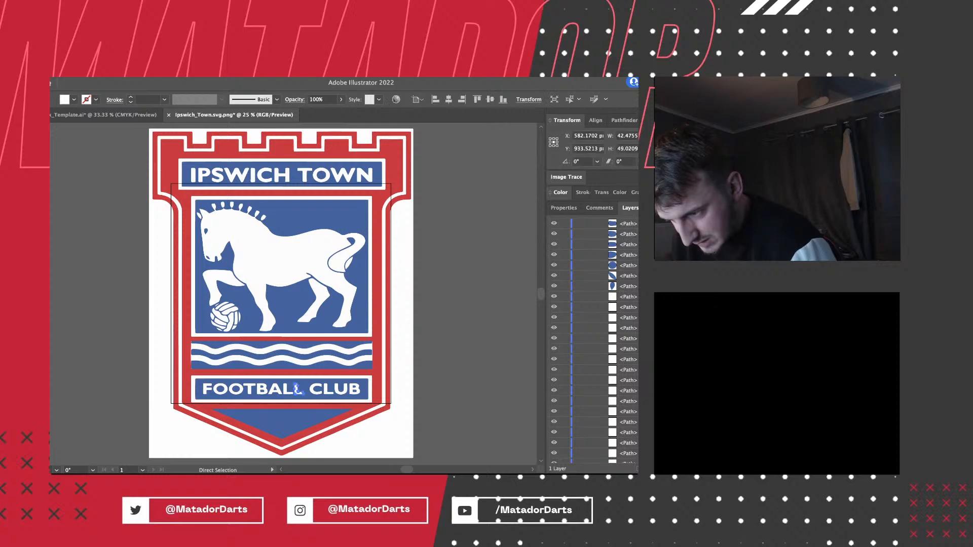
key("super+shift+a")
Select the white horse's body together with its mane tufts, ear, raised foreleg, rear hind leg and tail piece in the traced crest.
left_click(283, 259)
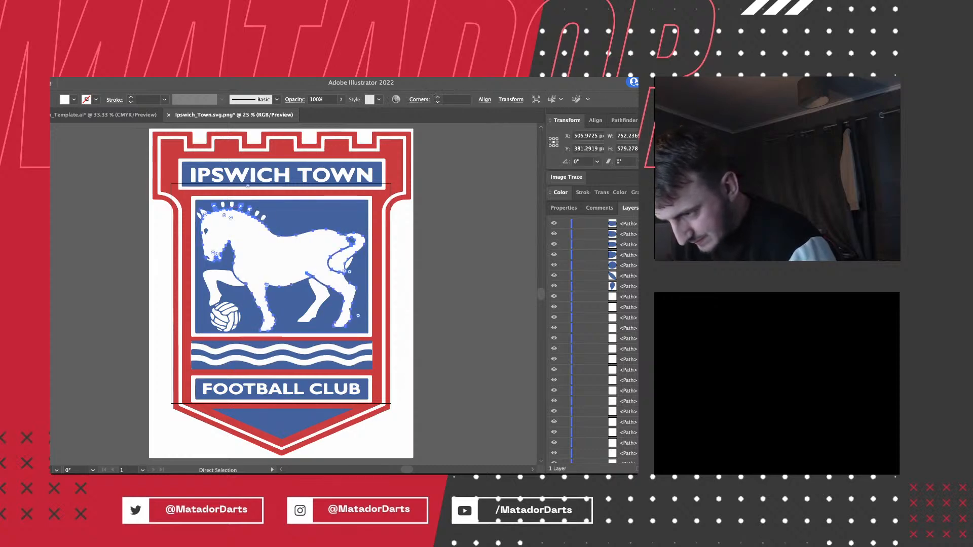
key("super+1")
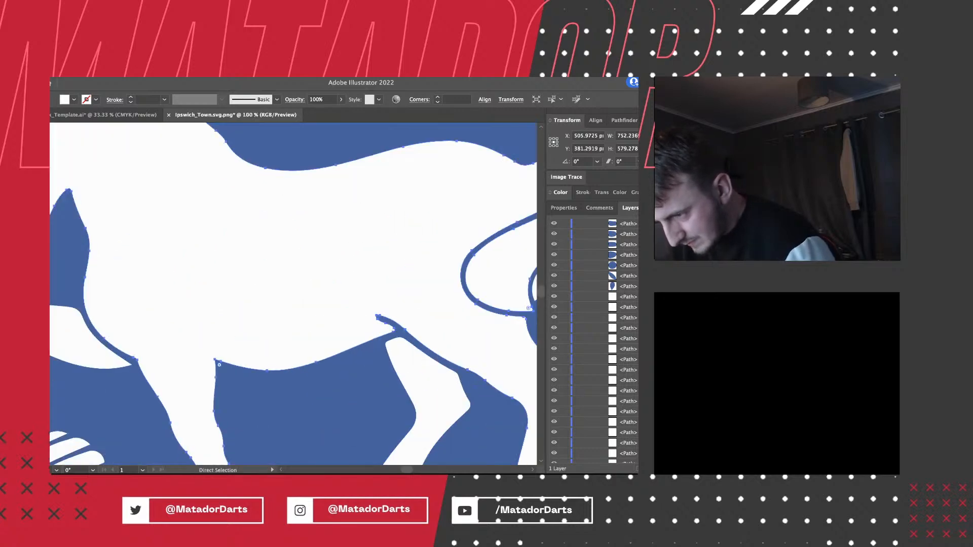
scroll(293, 294, "up", 5)
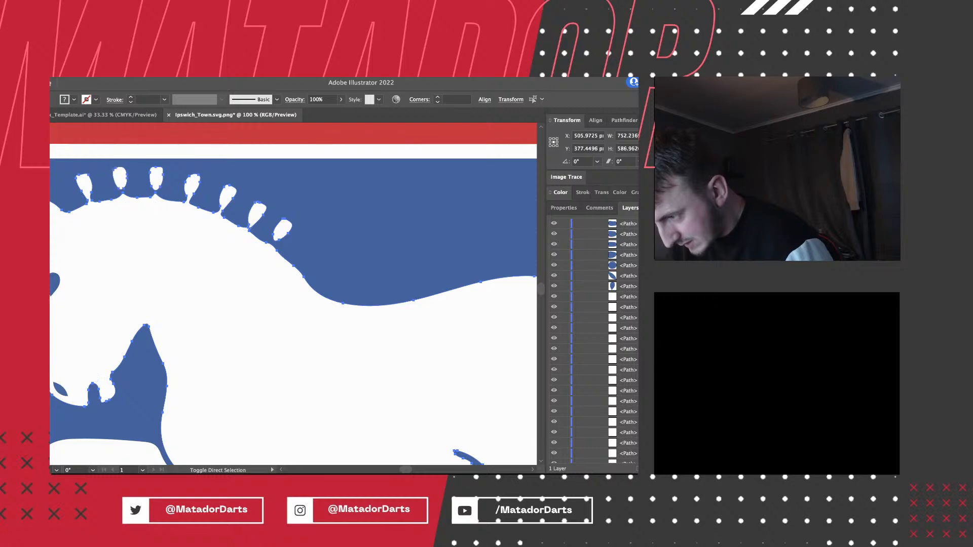
scroll(292, 294, "left", 3)
scroll(293, 294, "down", 2)
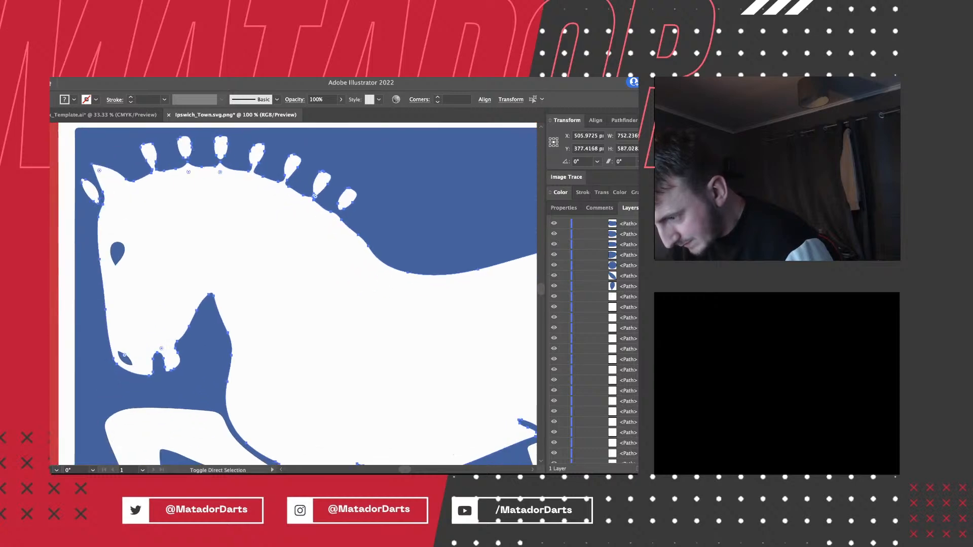
scroll(293, 294, "down", 5)
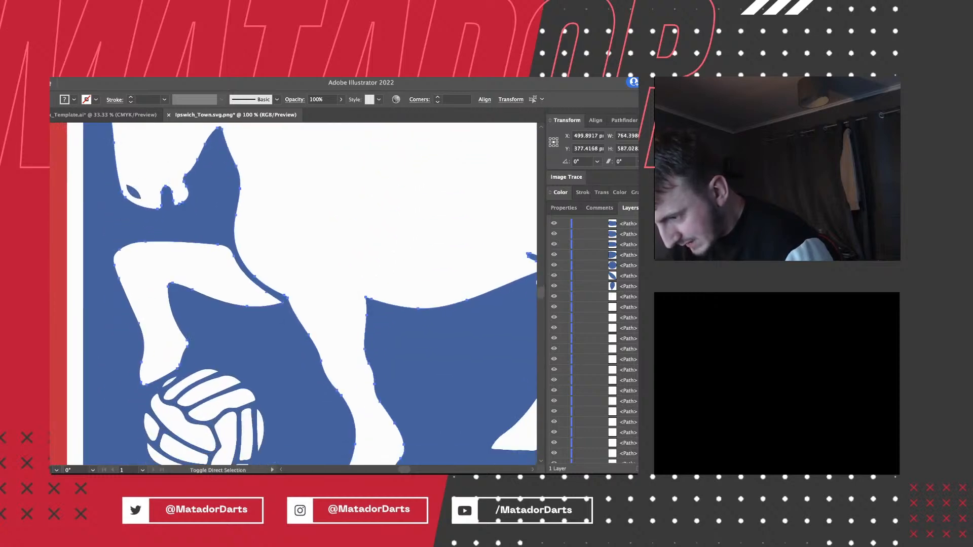
scroll(215, 406, "down", 3)
scroll(215, 406, "right", 4)
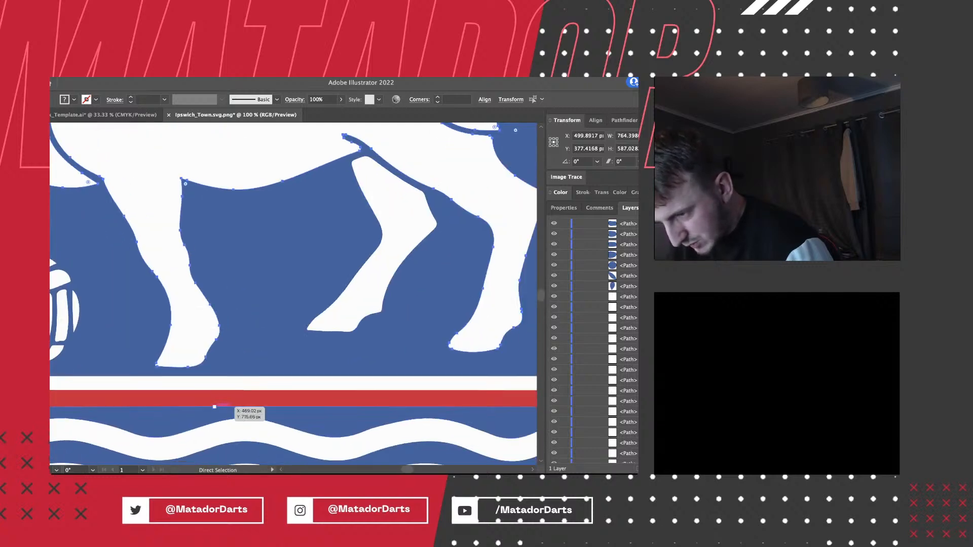
left_click(363, 309, "shift")
scroll(363, 310, "up", 4)
scroll(363, 309, "right", 4)
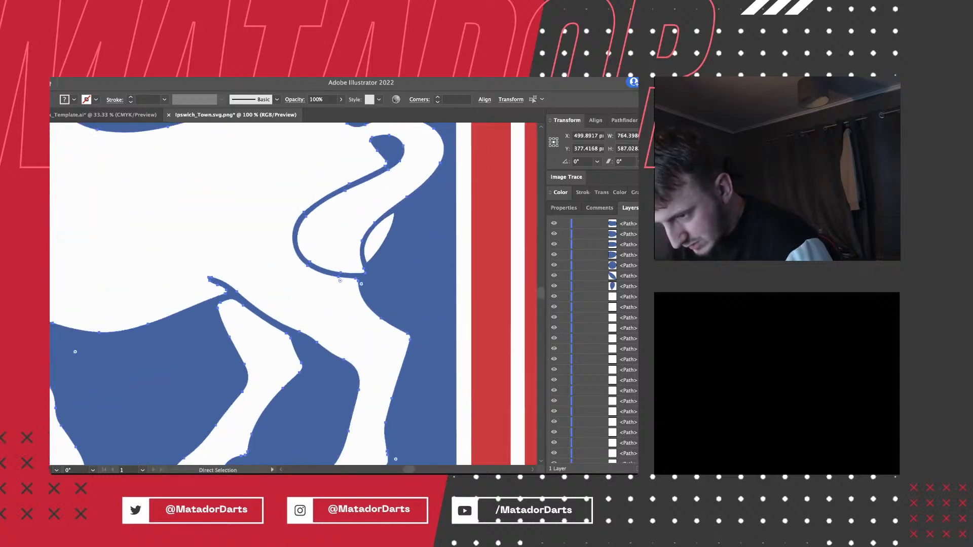
Add all the white panels of the ball under the raised hoof to the horse selection.
scroll(293, 294, "up", 2)
scroll(293, 294, "left", 8)
scroll(293, 294, "down", 4)
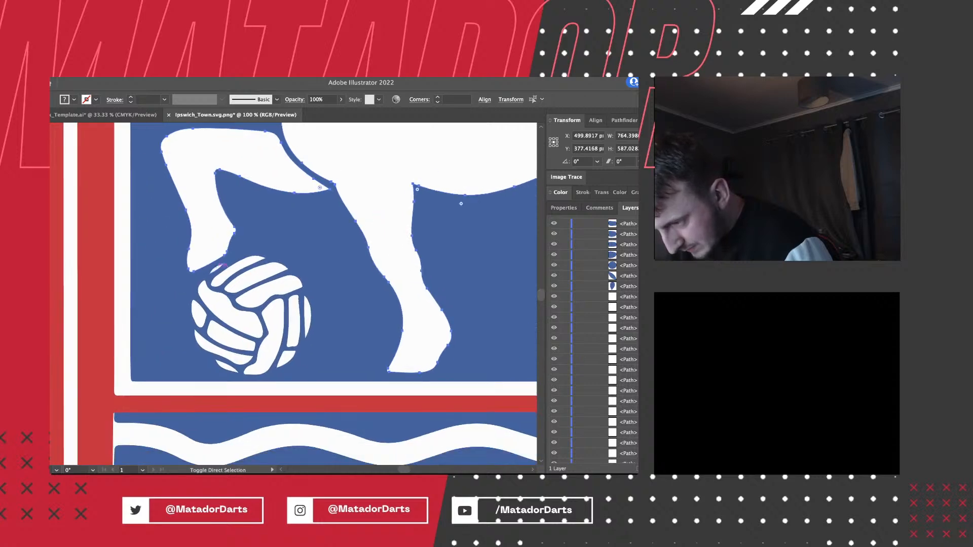
left_click(238, 269, "shift")
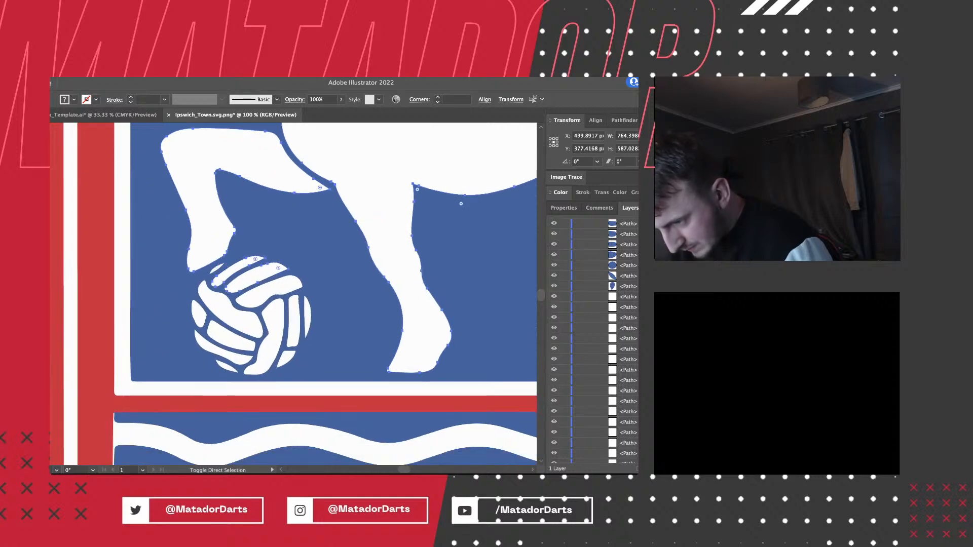
left_click(269, 290, "shift")
left_click(271, 329, "shift")
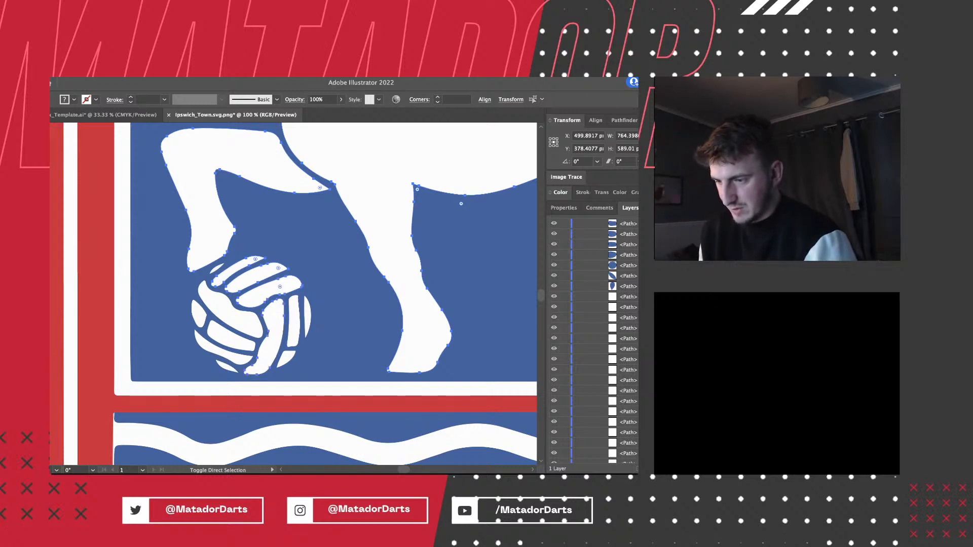
left_click(294, 321, "shift")
left_click(307, 317, "shift")
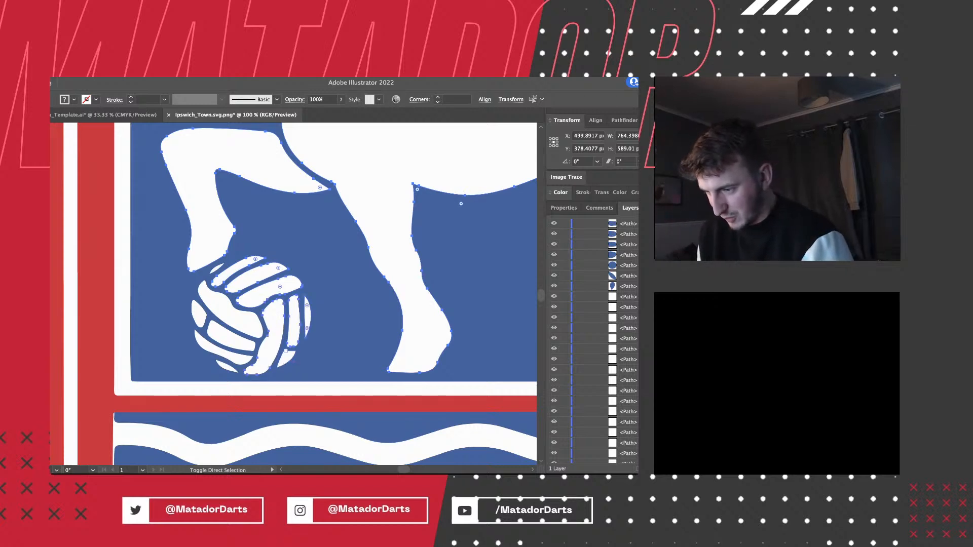
left_click(286, 352, "shift")
left_click(227, 303, "shift")
left_click(237, 333, "shift")
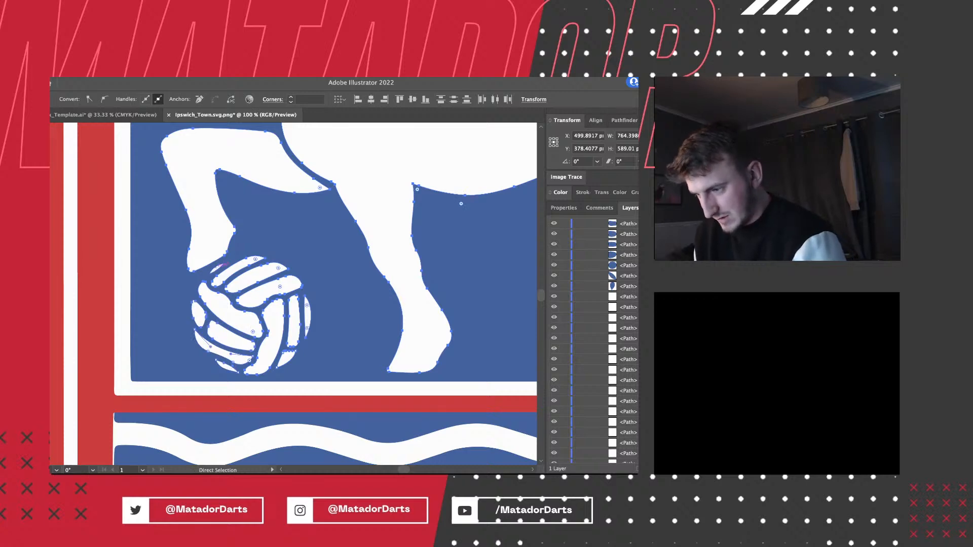
Examine the raised hoof and the ball panels up close for pieces missing from the selection.
key("super+equal")
key("super+equal")
key("super+equal")
scroll(293, 293, "left", 8)
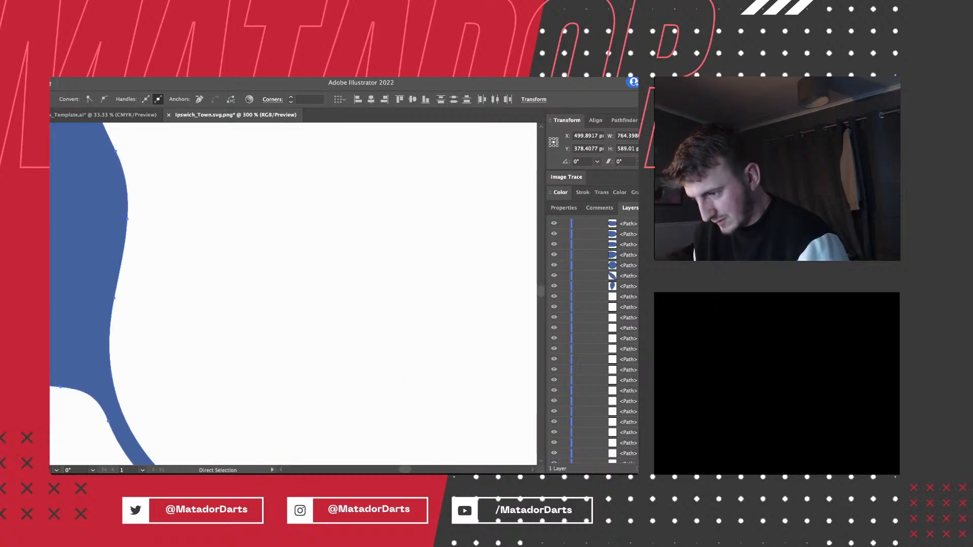
scroll(293, 293, "down", 8)
scroll(293, 294, "right", 2)
scroll(293, 293, "down", 2)
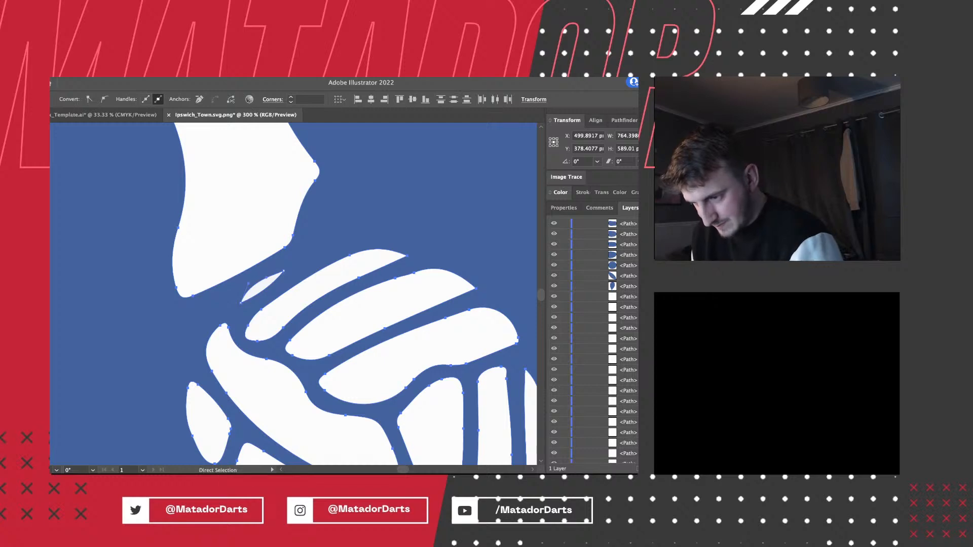
key("super+minus")
key("super+minus")
key("super+minus")
key("super+minus")
key("super+minus")
key("super+minus")
Try to paste the copied ungrouped horse and ball shapes into the shirt template.
key("a")
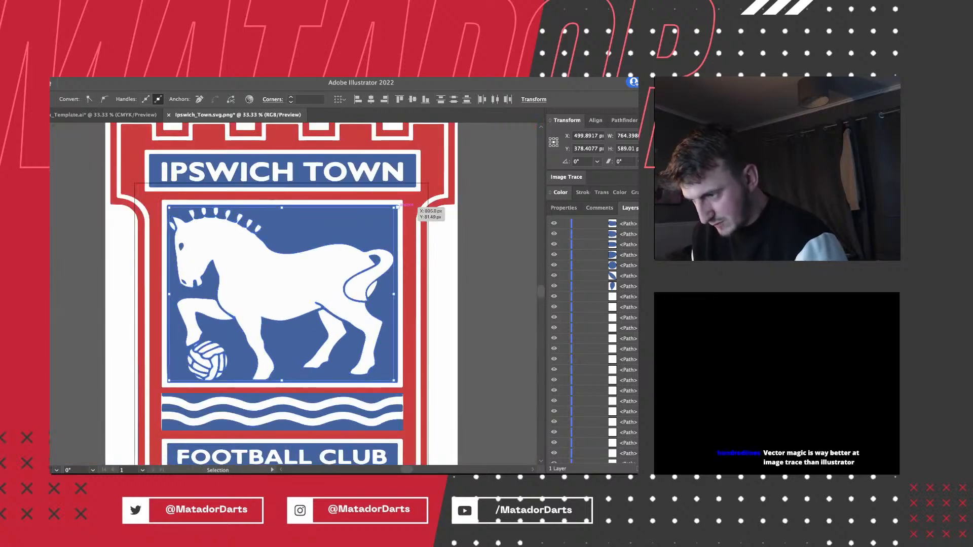
key("super+grave")
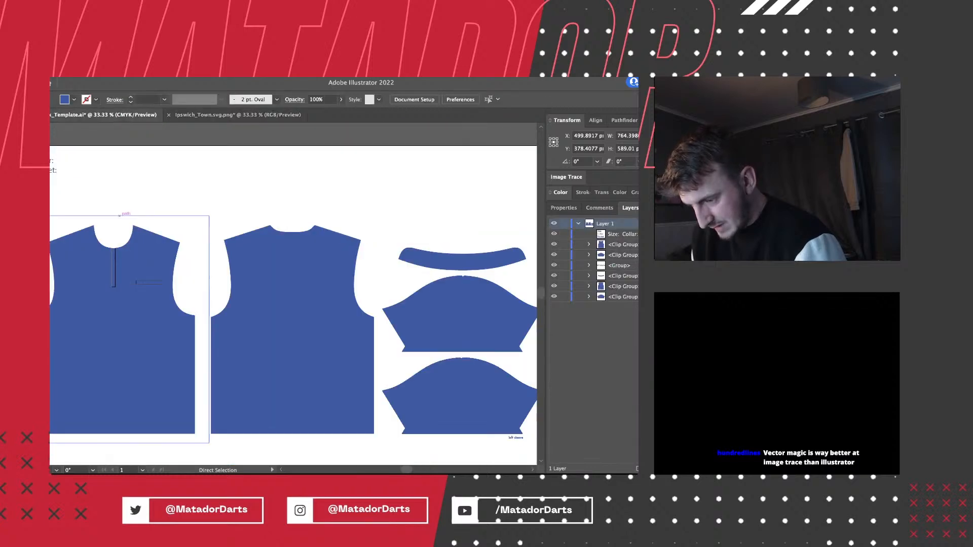
key("super+v")
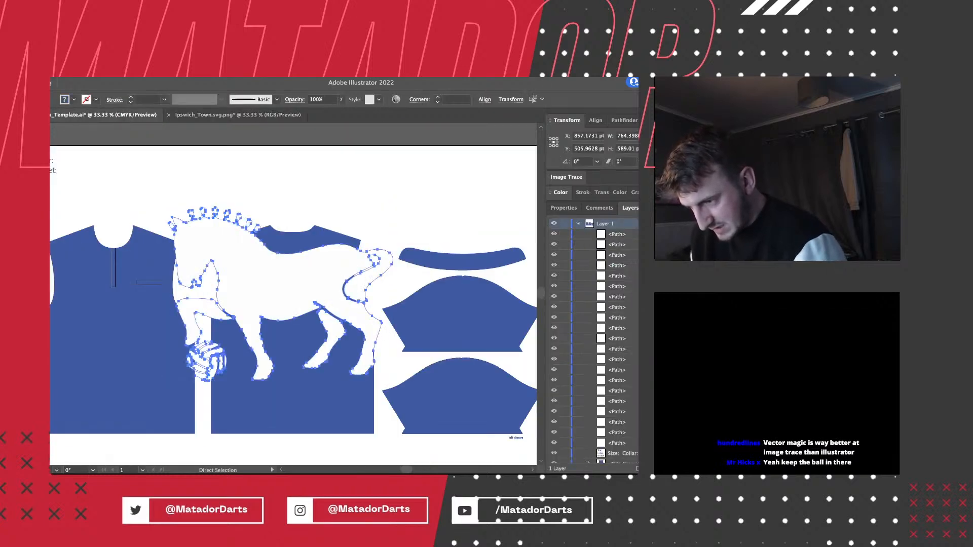
key("super+z")
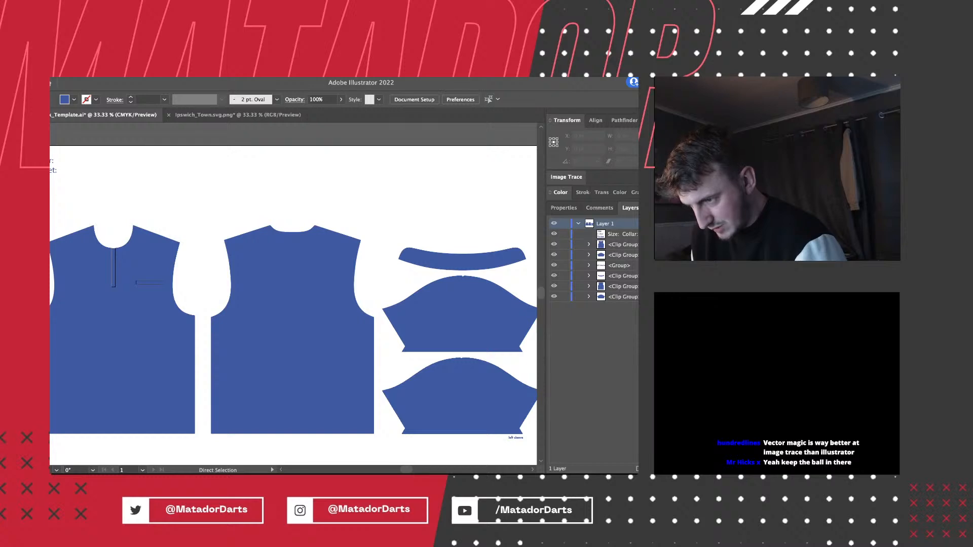
key("super+grave")
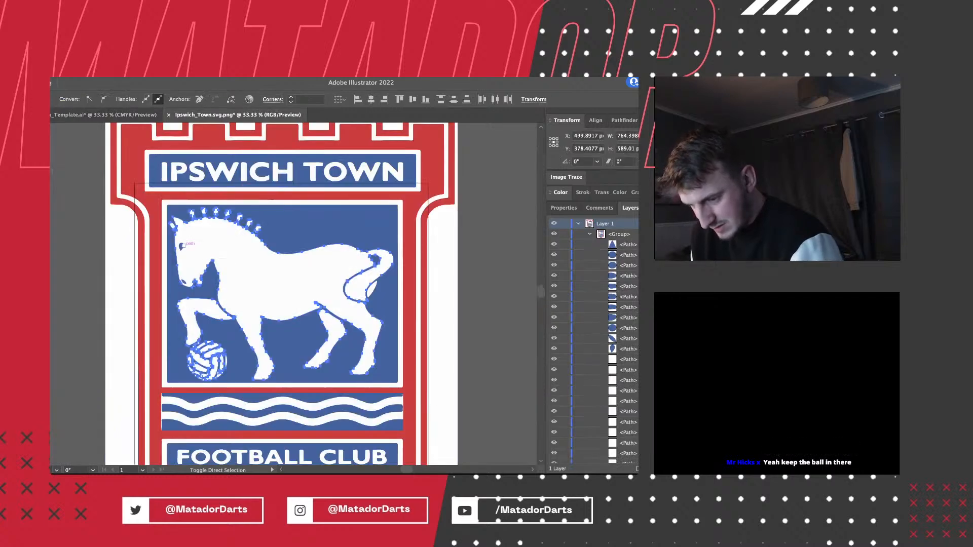
Add the horse's blue eye to the selection and group all the selected horse and ball paths in the crest.
key("super+equal")
key("super+equal")
key("super+equal")
scroll(383, 320, "left", 3)
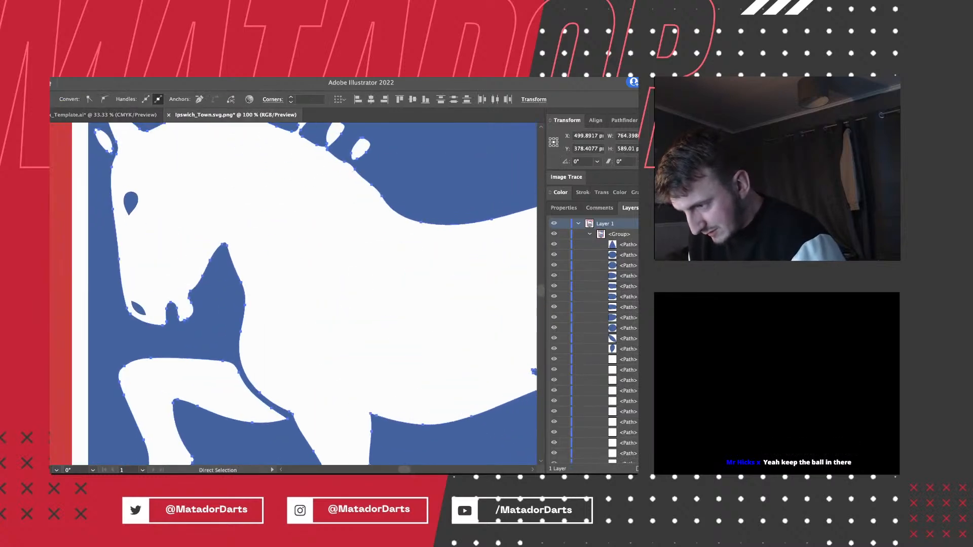
left_click(131, 203, "shift")
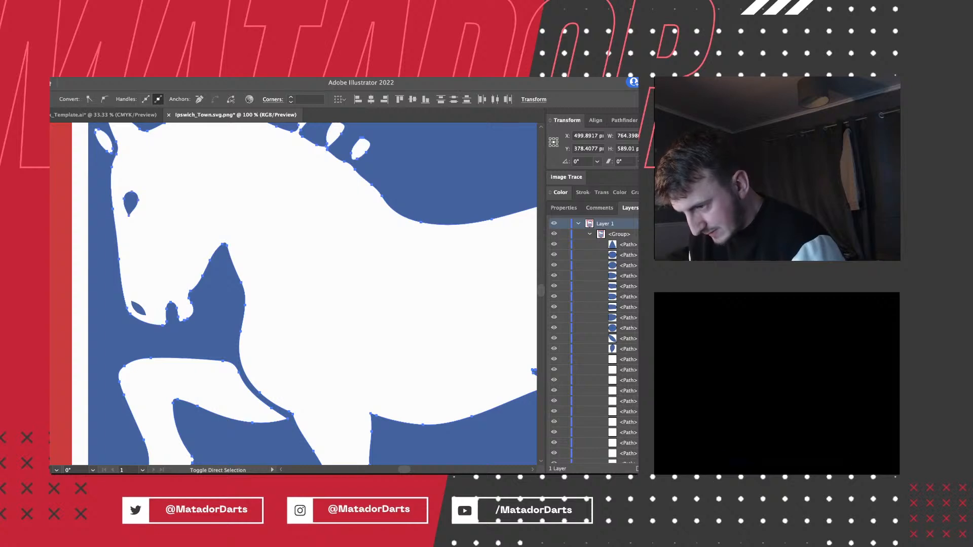
key("super+minus")
key("super+minus")
key("super+minus")
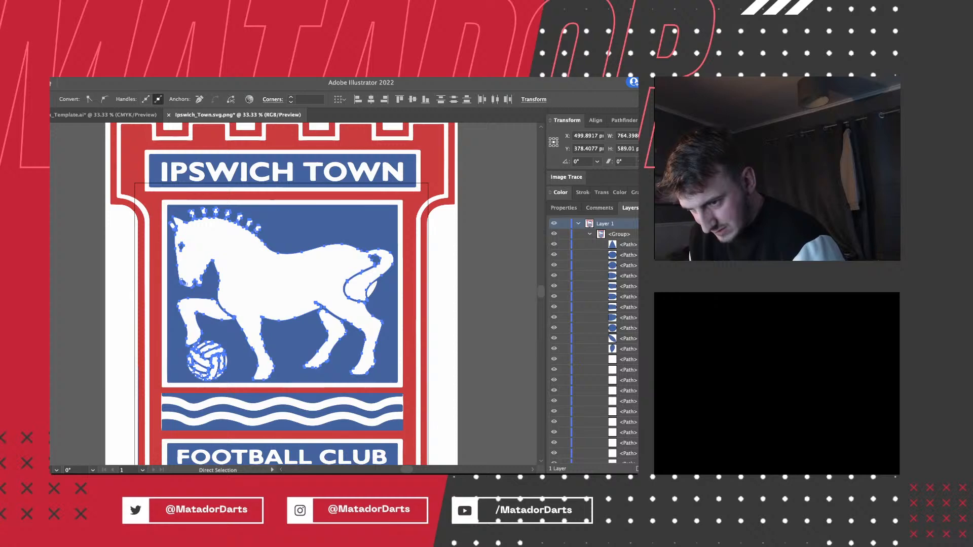
key("super+g")
left_click(622, 339)
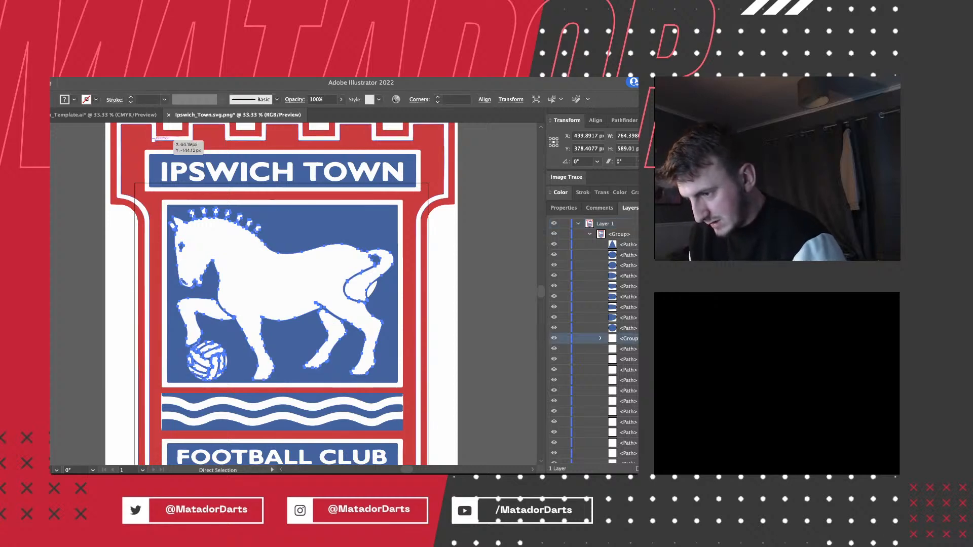
Paste the grouped horse into the shirt template and scale it down to about 213 by 164 pt.
left_click(103, 115)
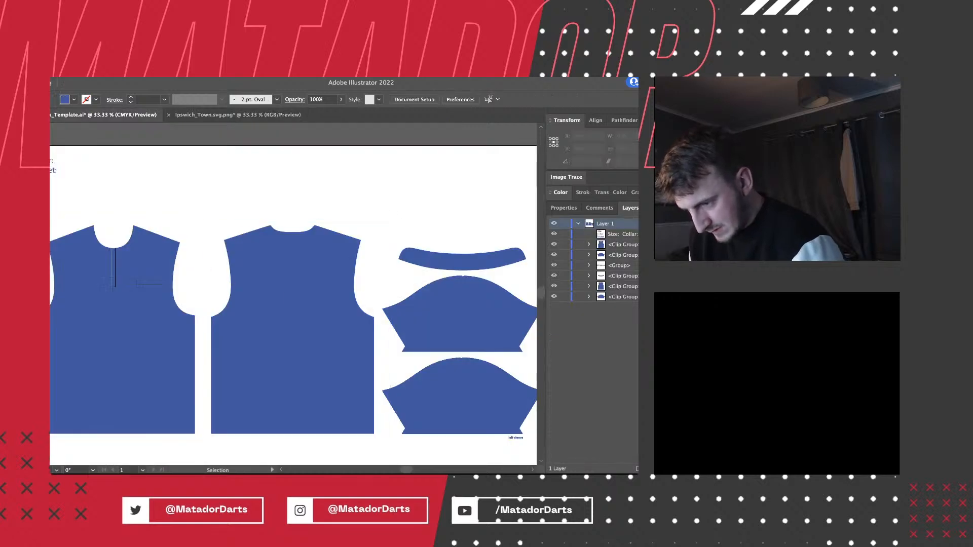
key("super+v")
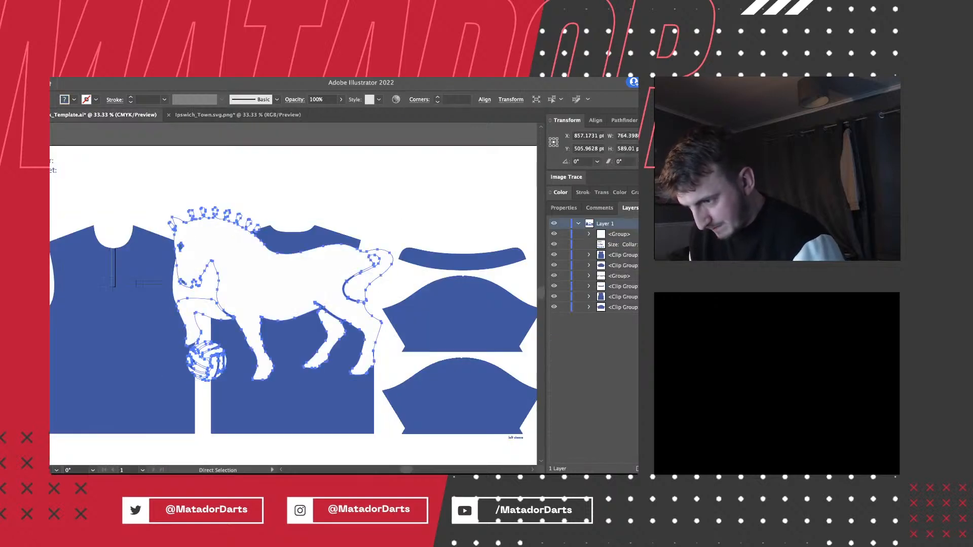
key("v")
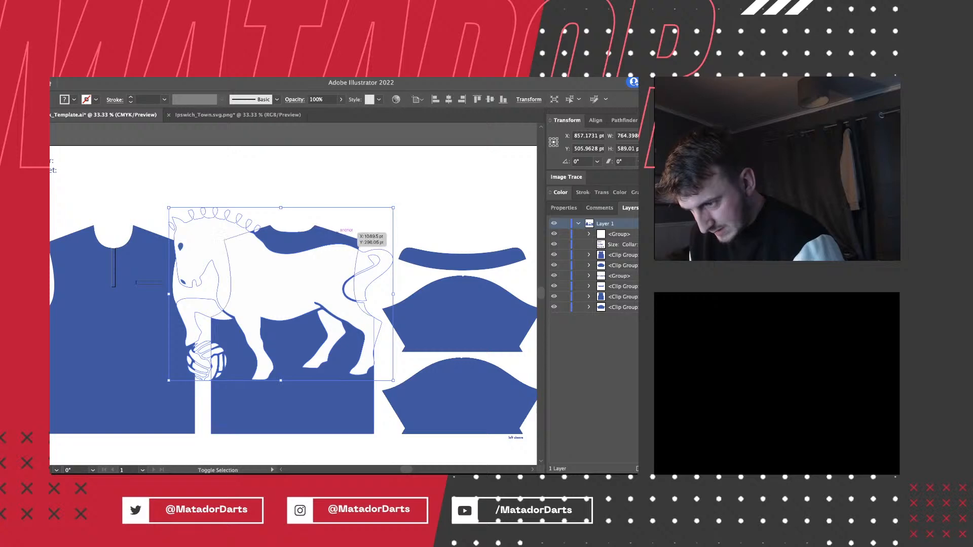
left_click_drag(280, 207, 281, 333)
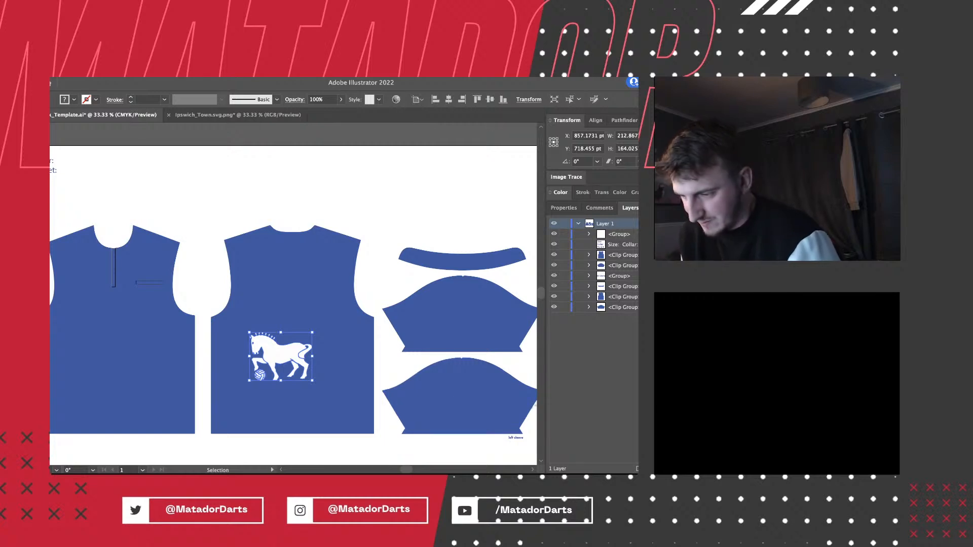
Move the horse to the lower right edge of the front shirt panel and enlarge it to about 465 by 358 pt.
left_click_drag(303, 351, 187, 363)
key("super+equal")
key("super+equal")
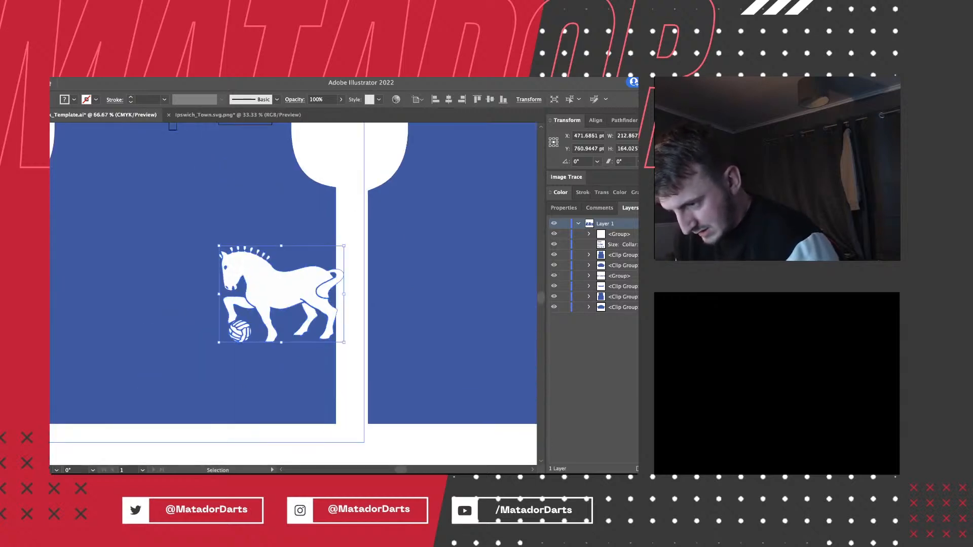
left_click_drag(281, 246, 299, 238)
left_click_drag(312, 329, 311, 376)
key("a")
scroll(294, 294, "down", 3)
scroll(293, 293, "right", 2)
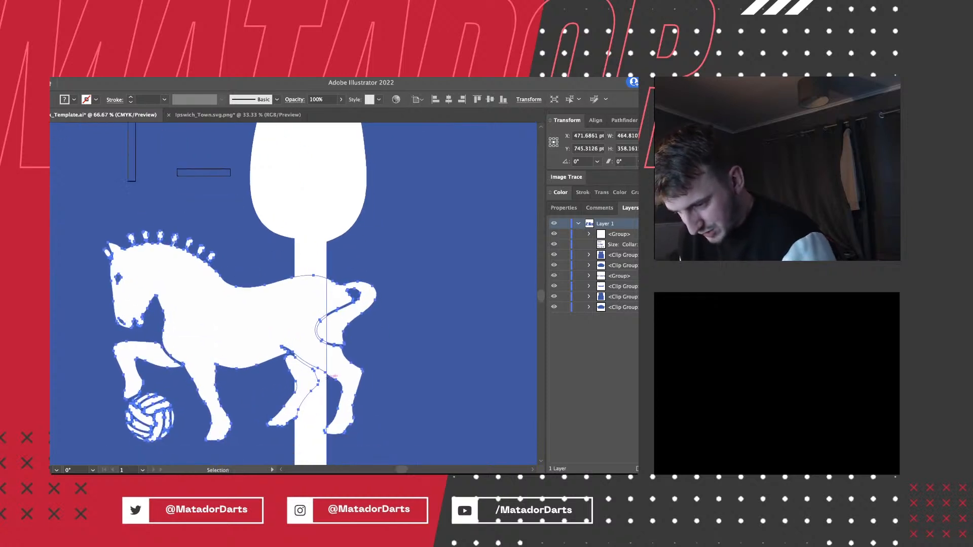
Enlarge the horse group to about 484 by 373 pt and paste a duplicate directly in front of it.
key("super+minus")
key("v")
key("shift+super+a")
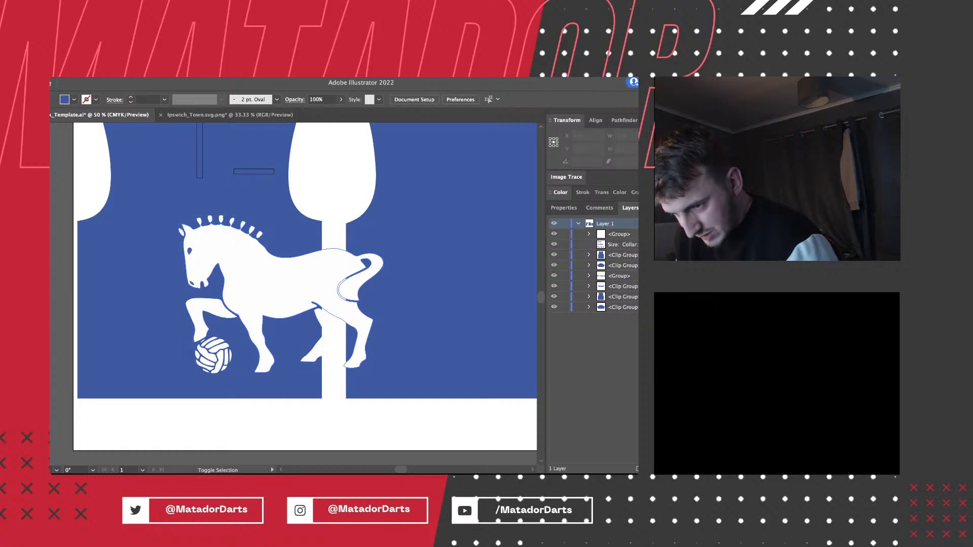
left_click(199, 243, "shift")
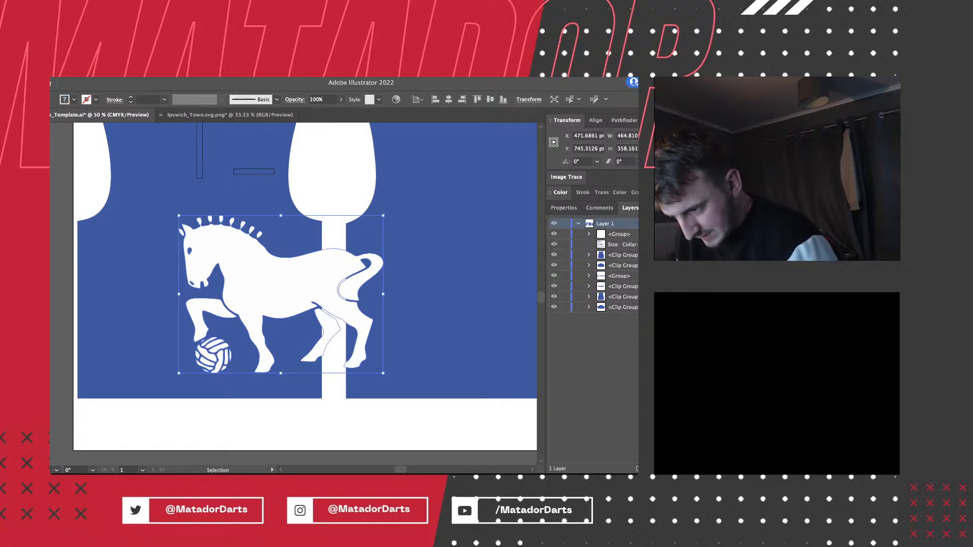
left_click_drag(281, 373, 310, 379)
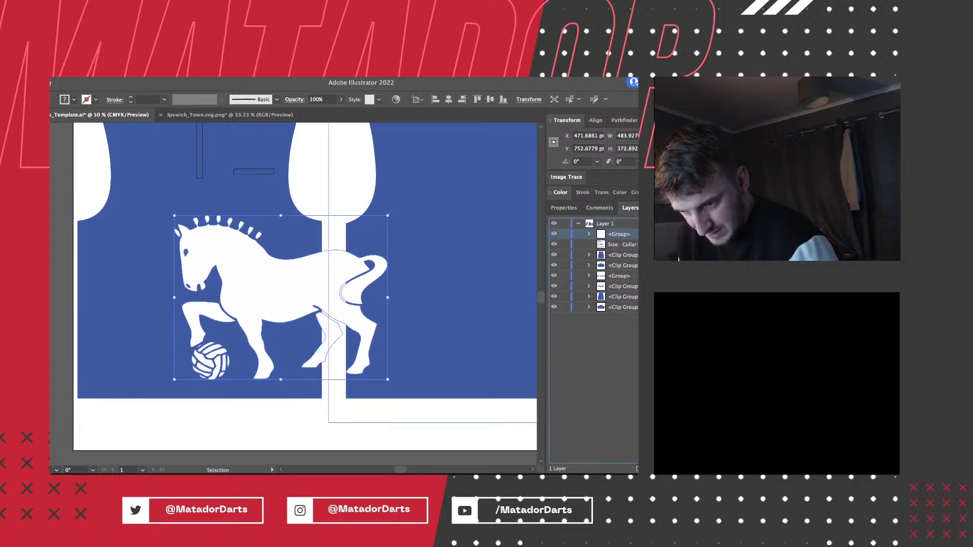
key("super+f")
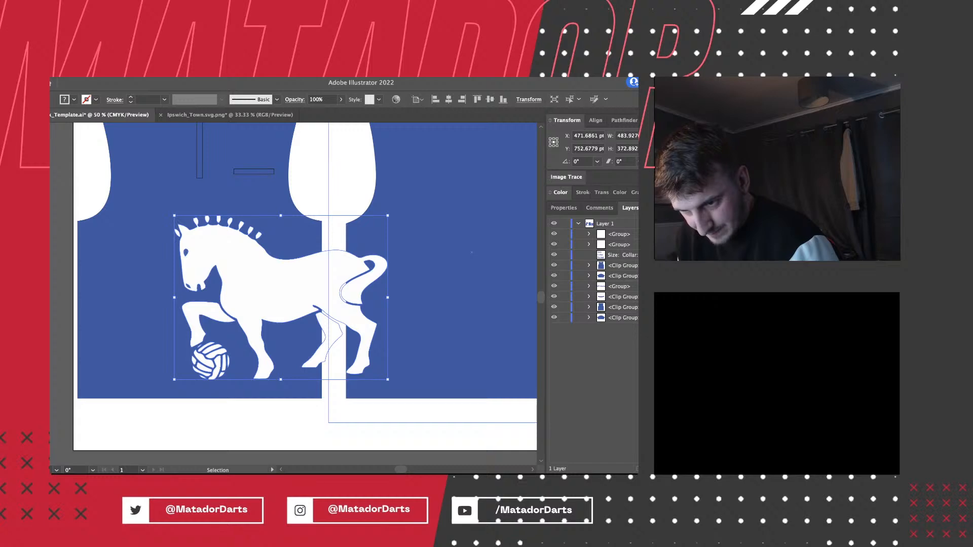
Move the duplicate horse to the back panel just below the neckline and scale it down to about 46 by 35 pt.
left_click(619, 234)
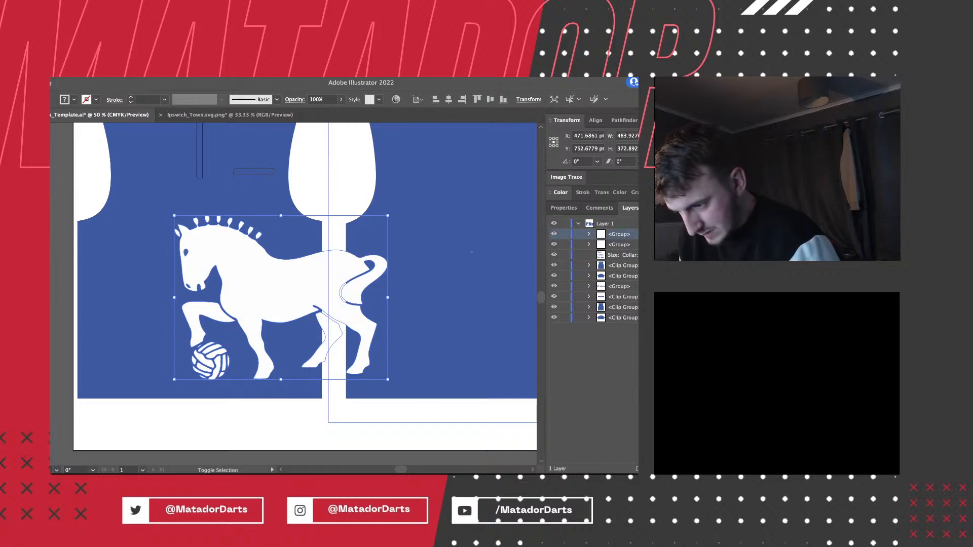
left_click_drag(280, 380, 342, 233)
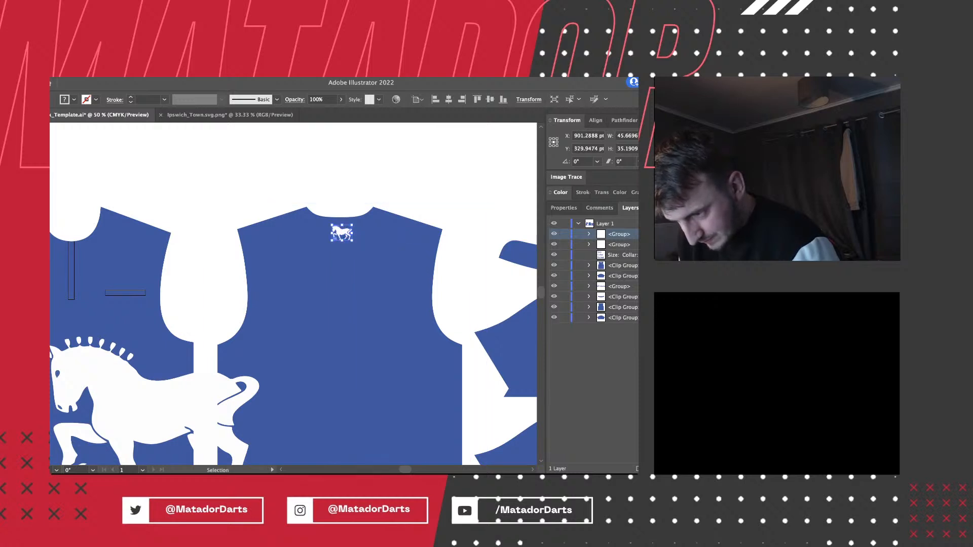
left_click(343, 195)
Shrink the small horse below the back neckline to about 40 by 31 pt.
key("super+equal")
key("super+equal")
key("super+equal")
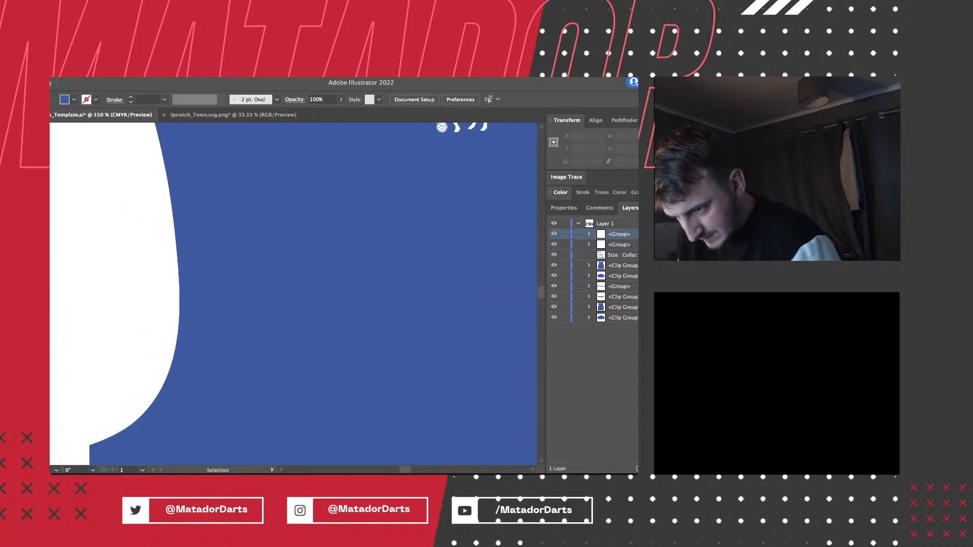
scroll(358, 234, "right", 3)
scroll(358, 234, "up", 1)
scroll(357, 234, "right", 2)
scroll(357, 234, "up", 2)
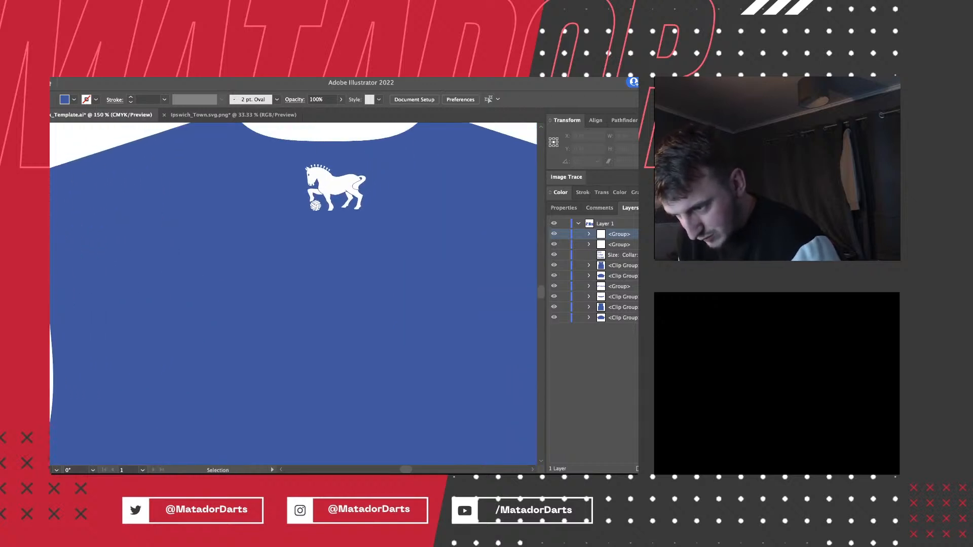
left_click(353, 208)
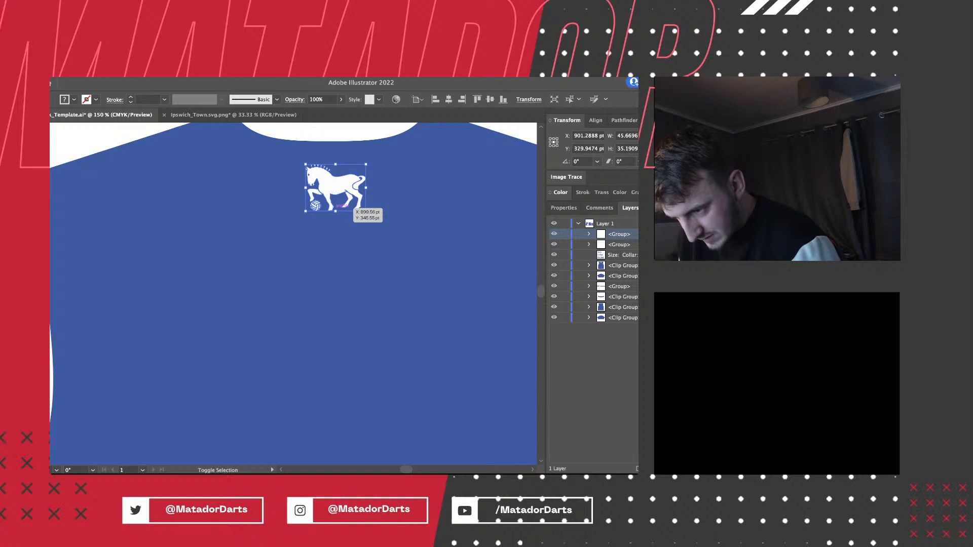
left_click_drag(335, 211, 335, 205)
left_click(345, 134)
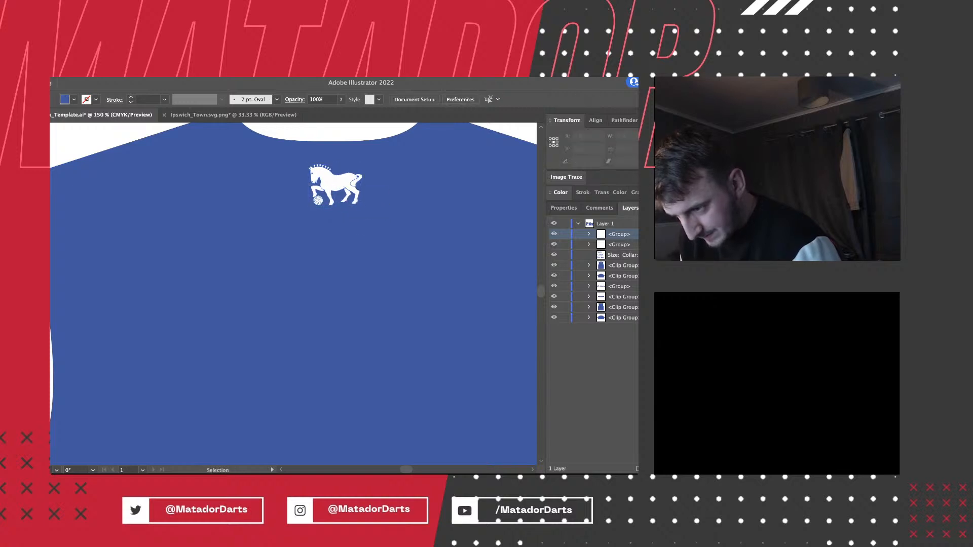
Rotate the large front horse about 10 degrees clockwise and shift it down and right so its rear extends past the front panel's edge.
mouse_move(213, 284)
left_mouse_down()
mouse_move(286, 276)
mouse_move(458, 215)
mouse_move(435, 218)
left_mouse_up()
left_click_drag(213, 355, 446, 202)
key("ctrl+minus")
key("ctrl+minus")
key("ctrl+minus")
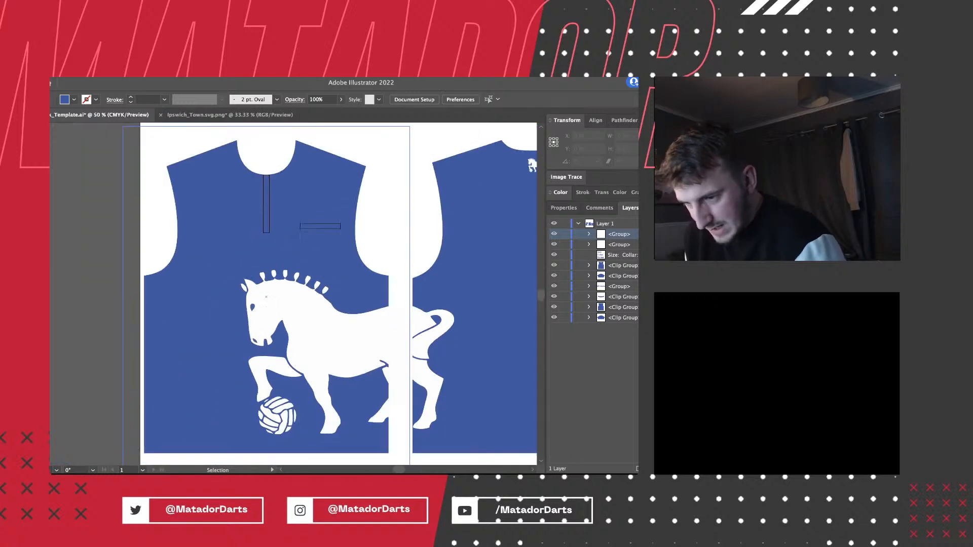
left_click(334, 335)
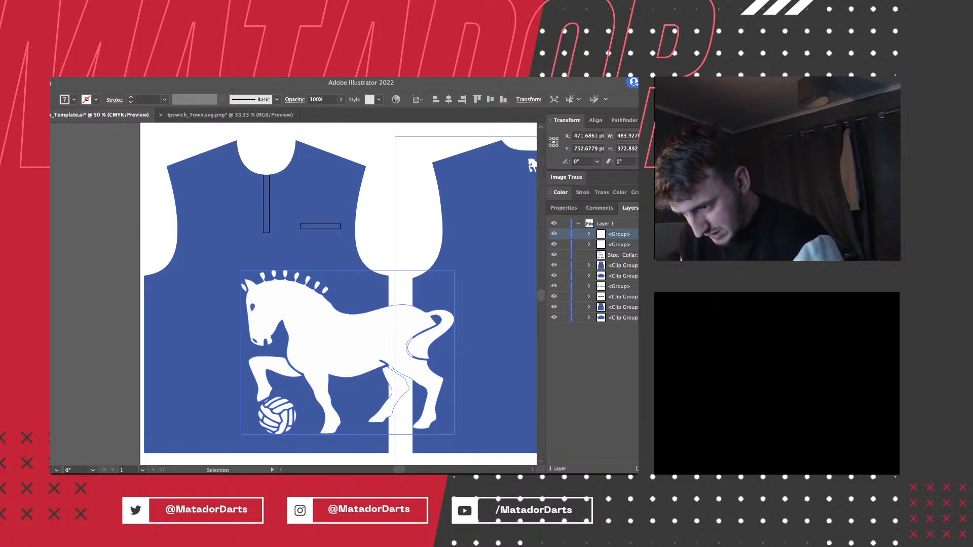
left_click_drag(462, 337, 490, 370)
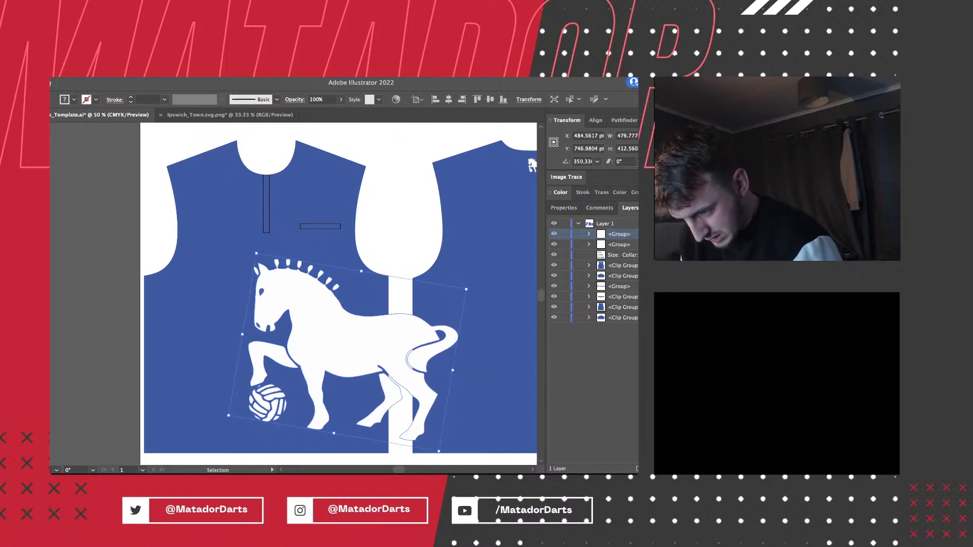
left_click_drag(378, 348, 413, 371)
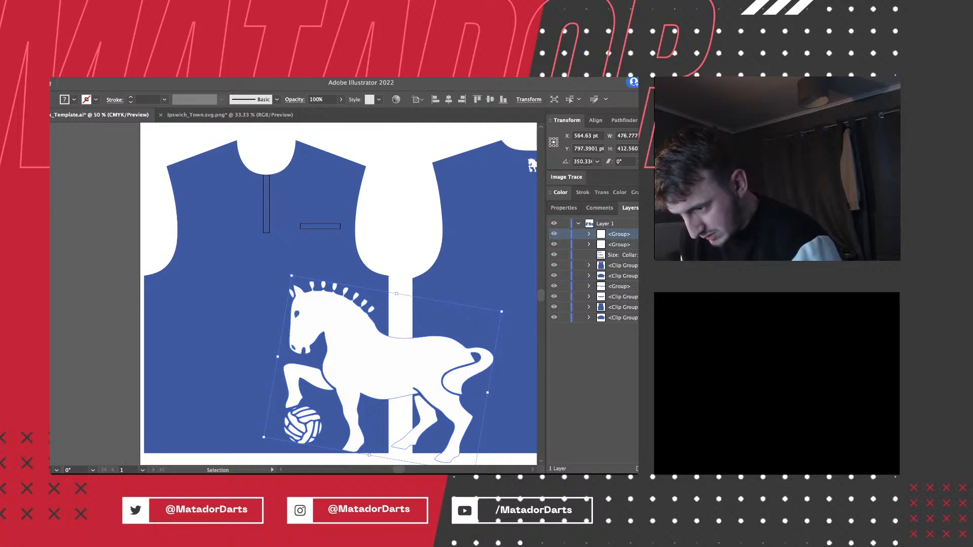
key("super+shift+a")
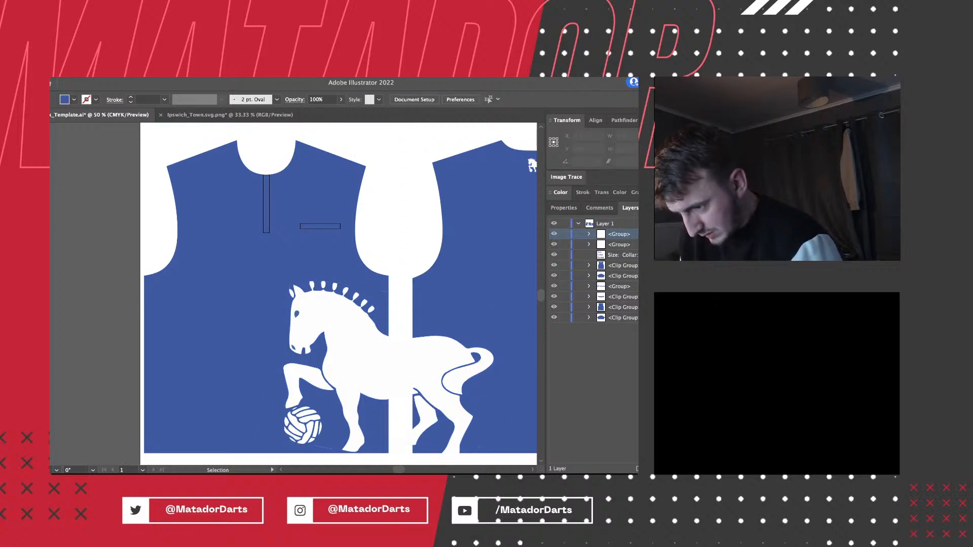
Try to recolour the matching white horse and ball paths in the shirt's blue.
left_click(375, 364)
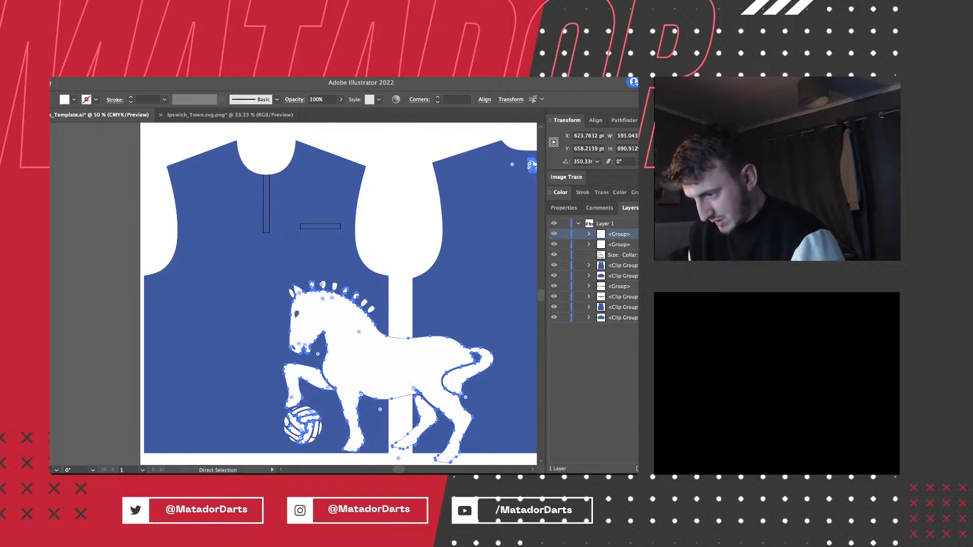
key("i")
left_click(531, 166)
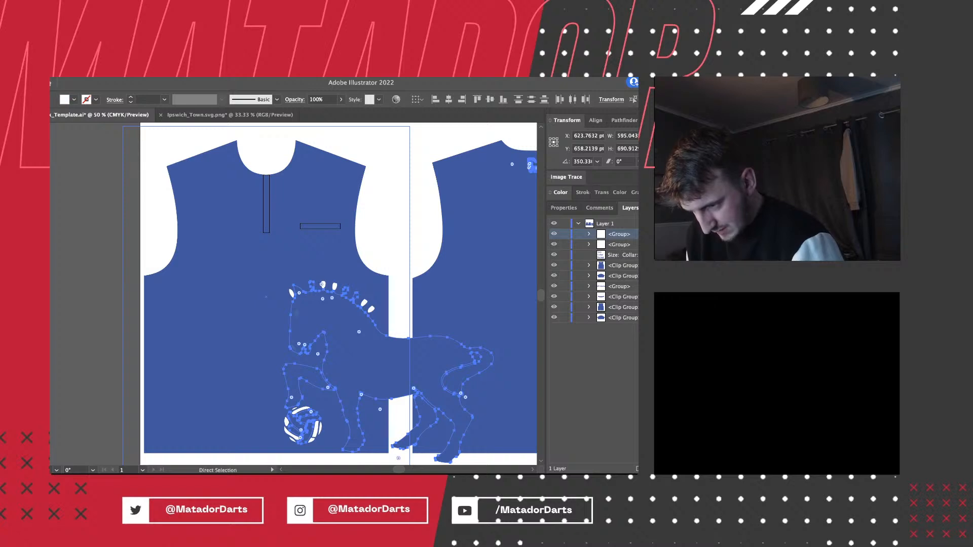
key("ctrl+z")
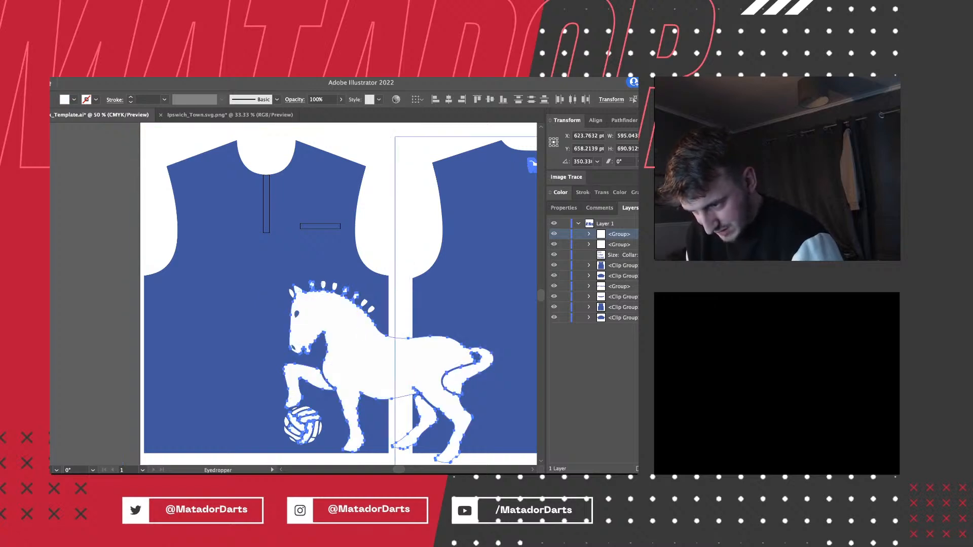
key("ctrl+z")
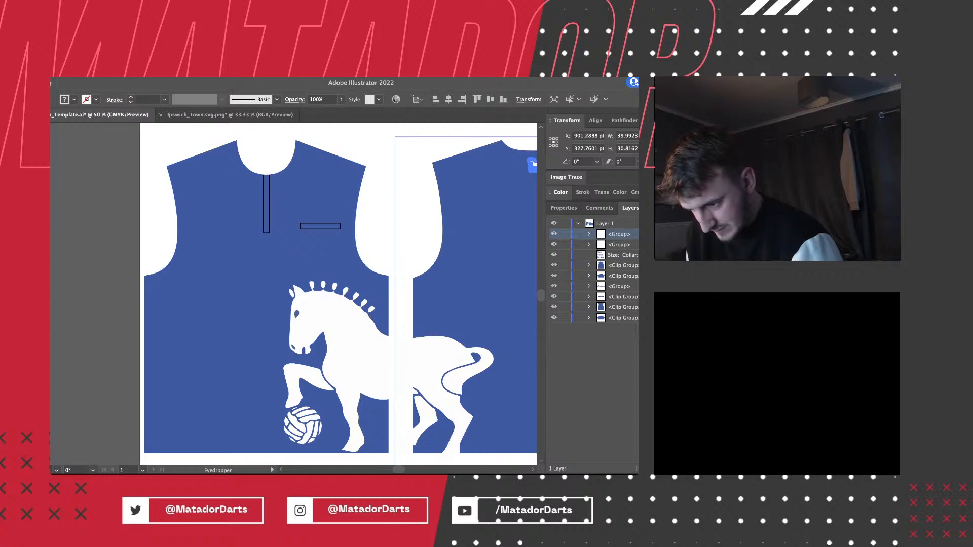
Take the eye out of the selection of the large front horse's paths and remove the fill from the selected paths.
key("ctrl+shift+z")
key("ctrl+plus")
key("ctrl+plus")
key("ctrl+plus")
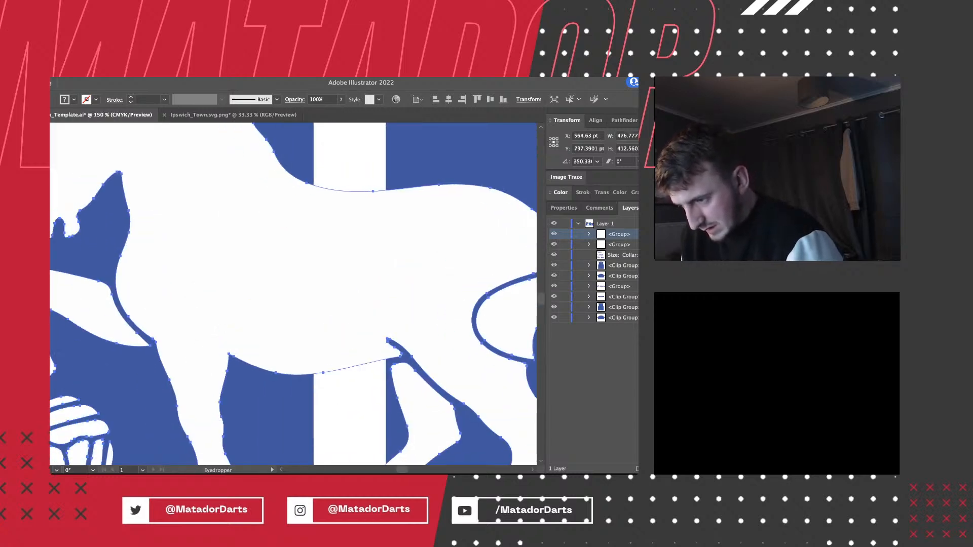
scroll(293, 294, "left", 5)
scroll(293, 294, "up", 3)
key("a")
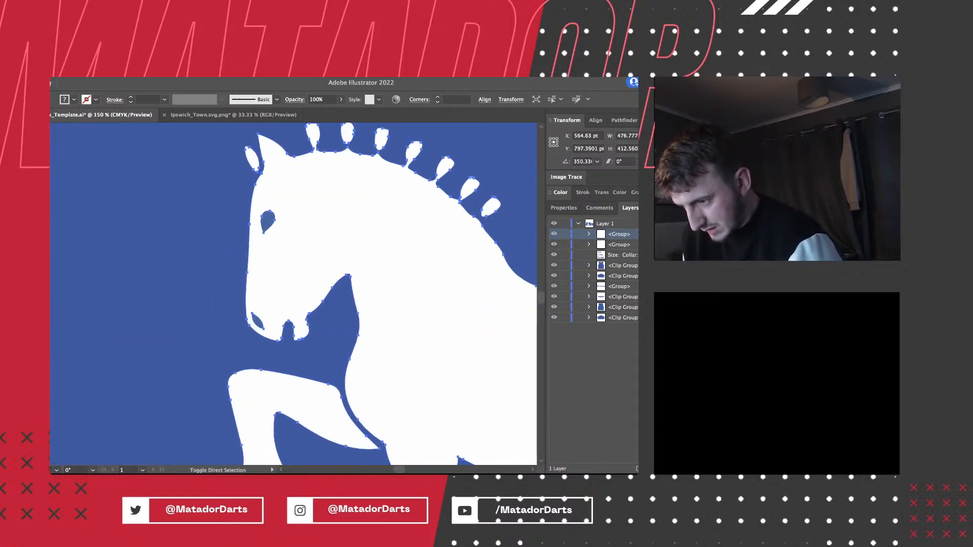
left_click(274, 221, "shift")
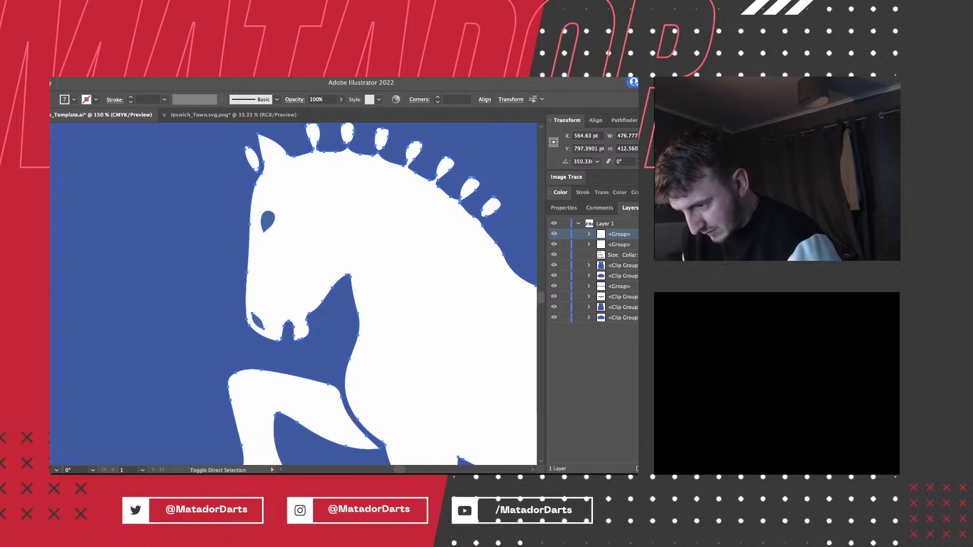
left_click(263, 327, "shift")
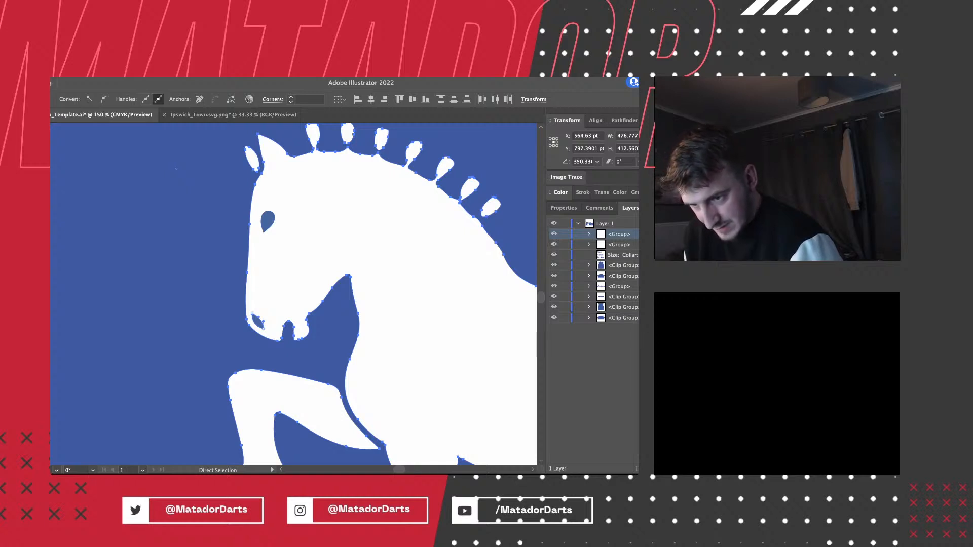
left_click(619, 192)
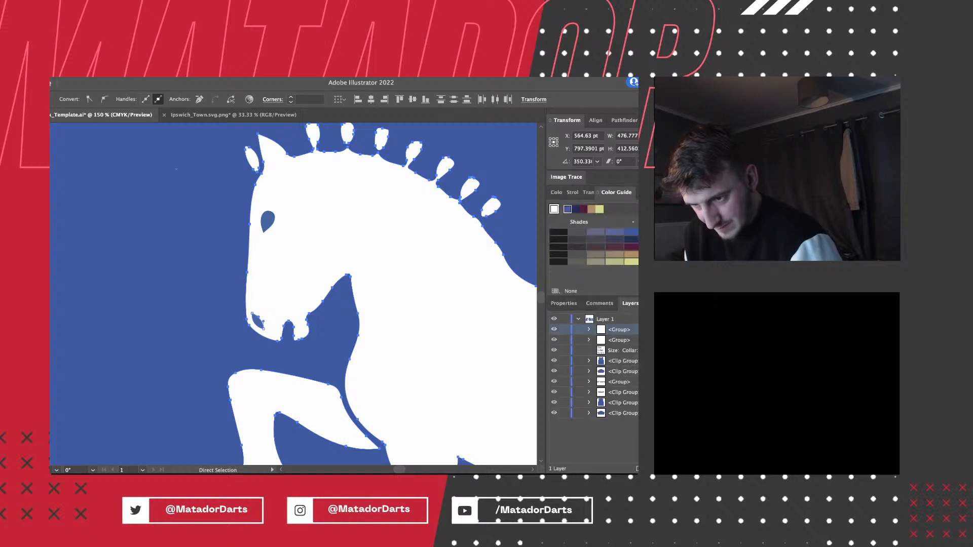
left_click(572, 192)
left_click(556, 192)
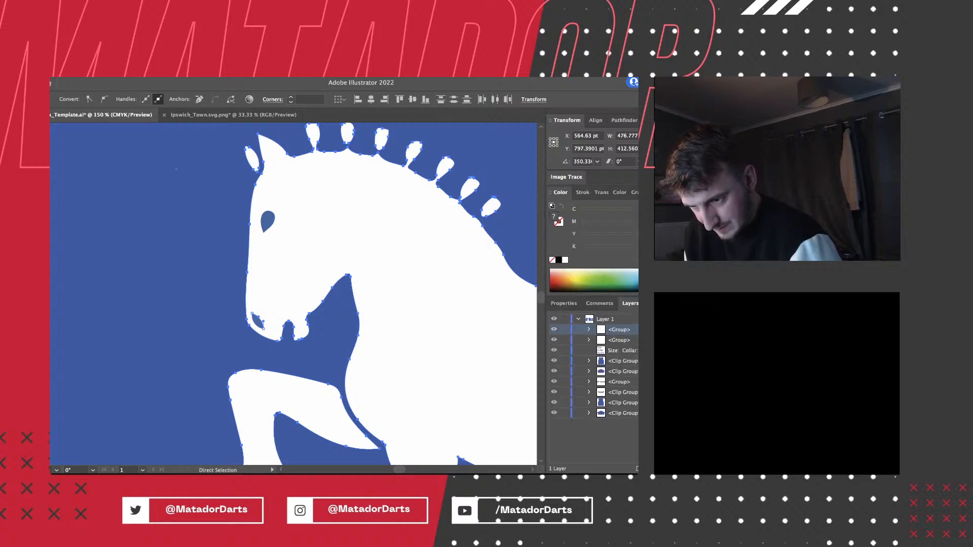
key("slash")
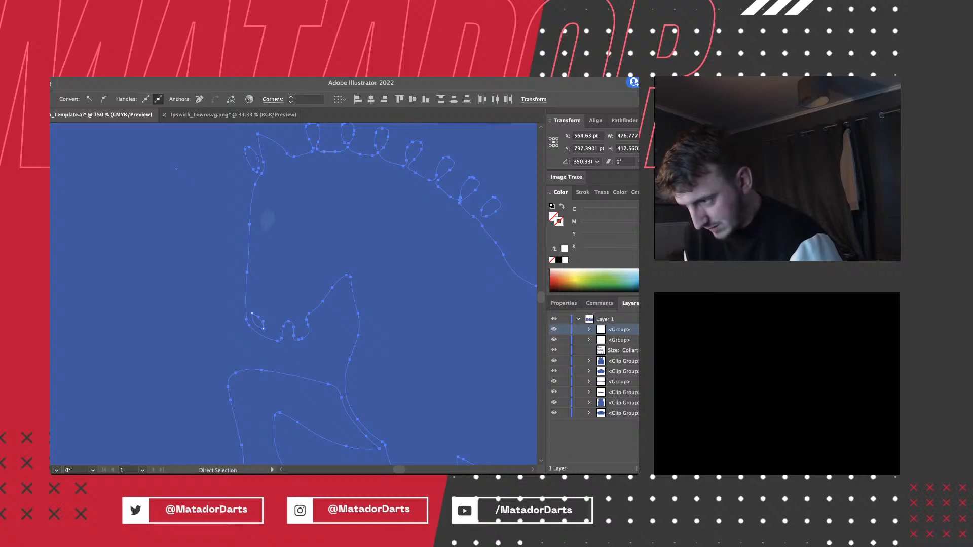
left_click(176, 170)
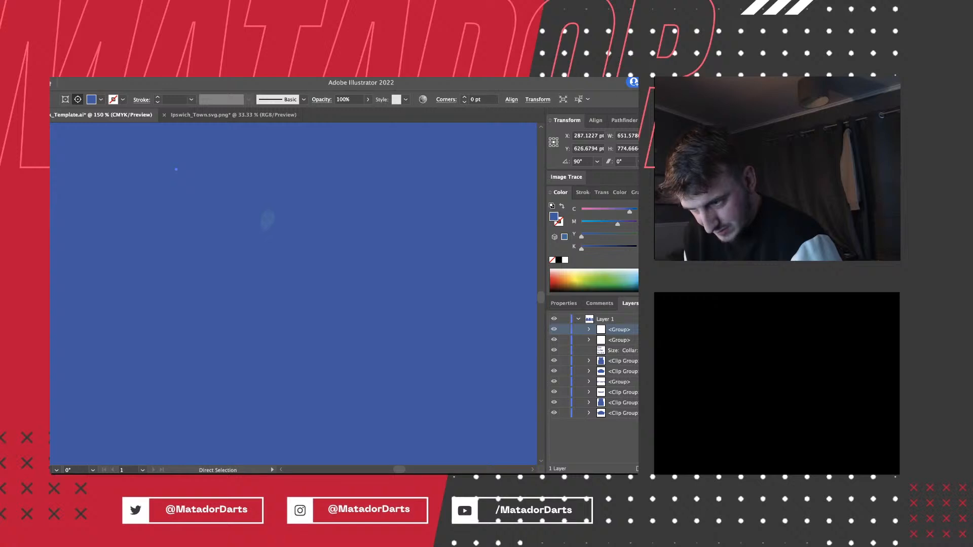
Give the large horse and ball, including the eye, a white 2 pt stroke aligned to the outside of the paths.
left_click(268, 220)
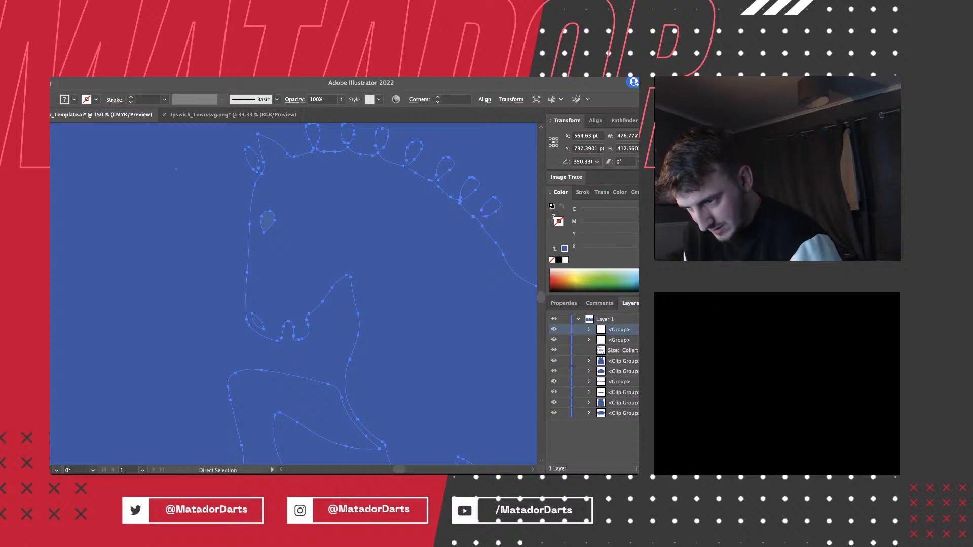
left_click(564, 259)
left_click(581, 192)
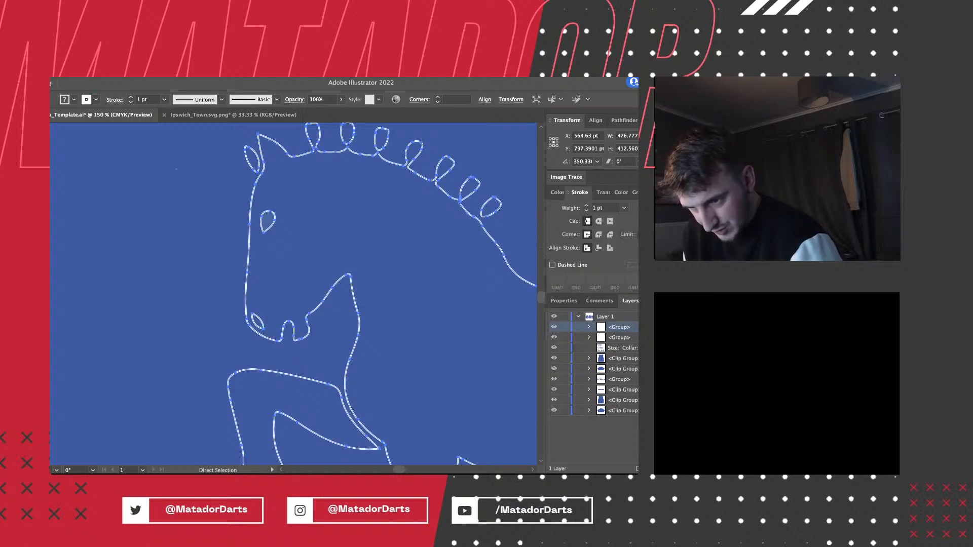
left_click(585, 205)
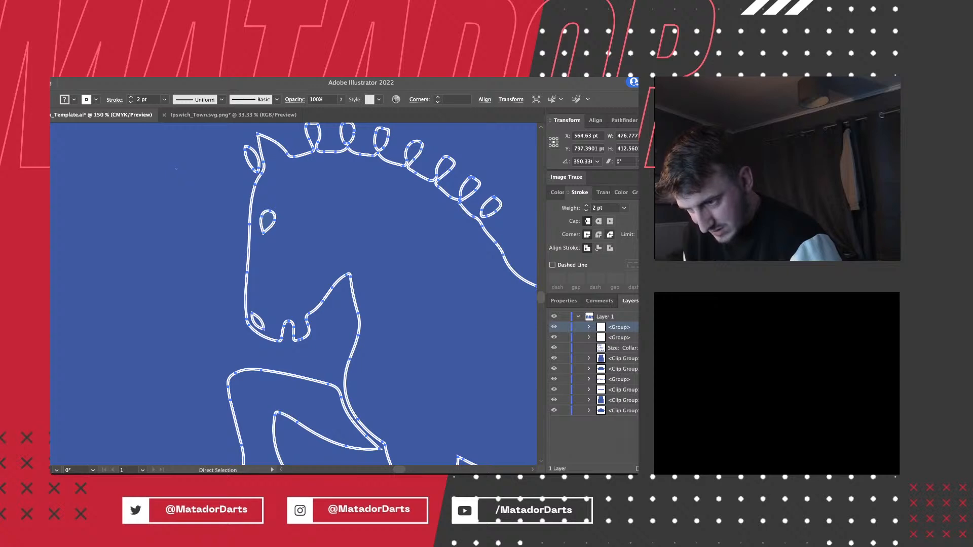
left_click(610, 248)
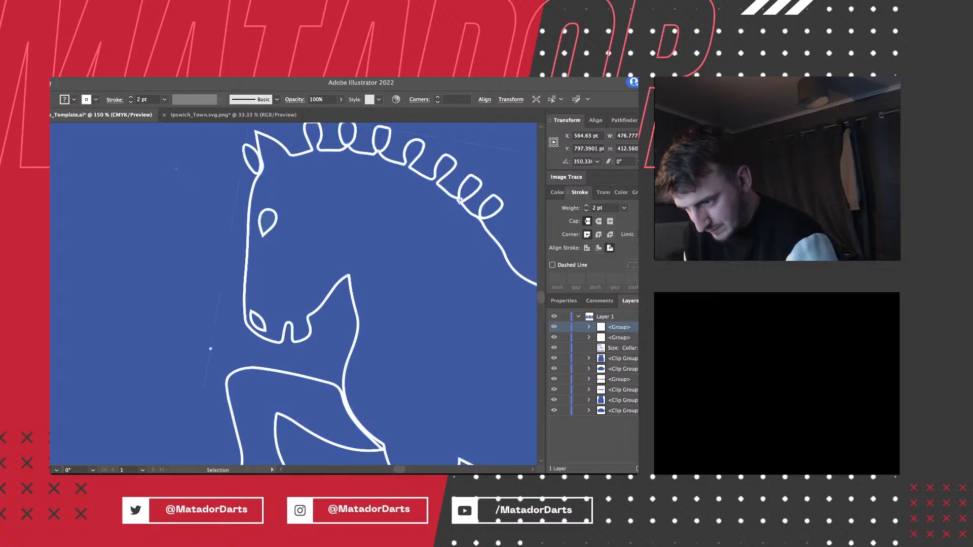
Increase the stroke weight of the large horse and ball outline to 3 pt.
key("super+minus")
key("super+minus")
key("super+minus")
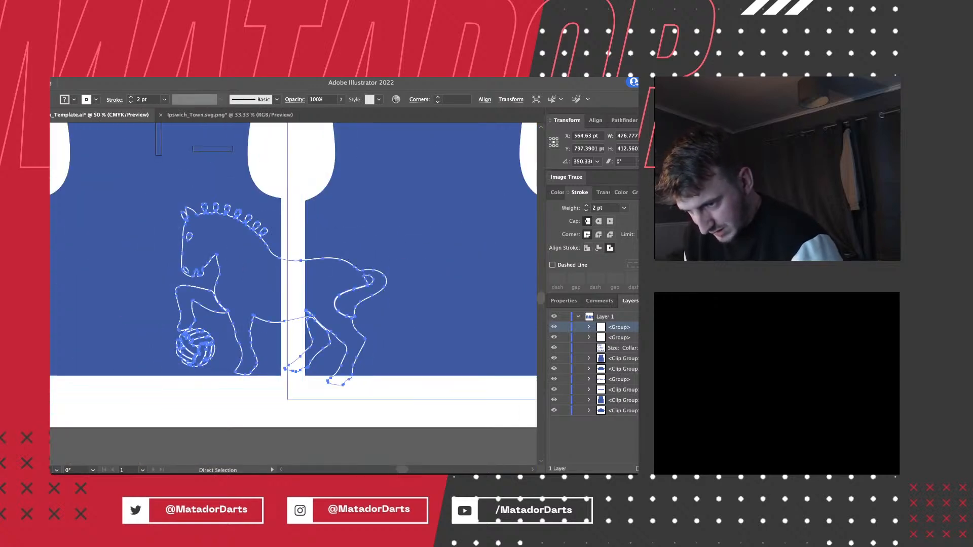
left_click(586, 205)
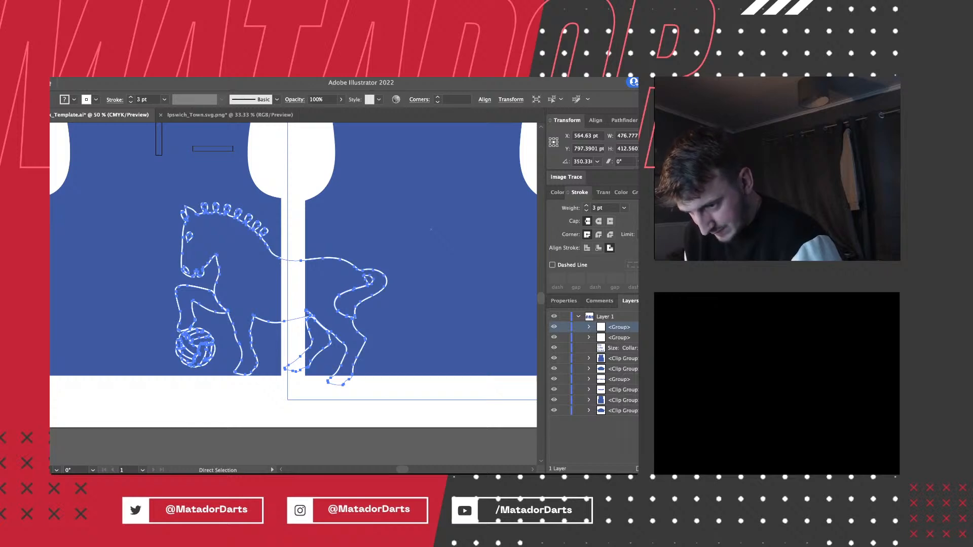
key("super+shift+a")
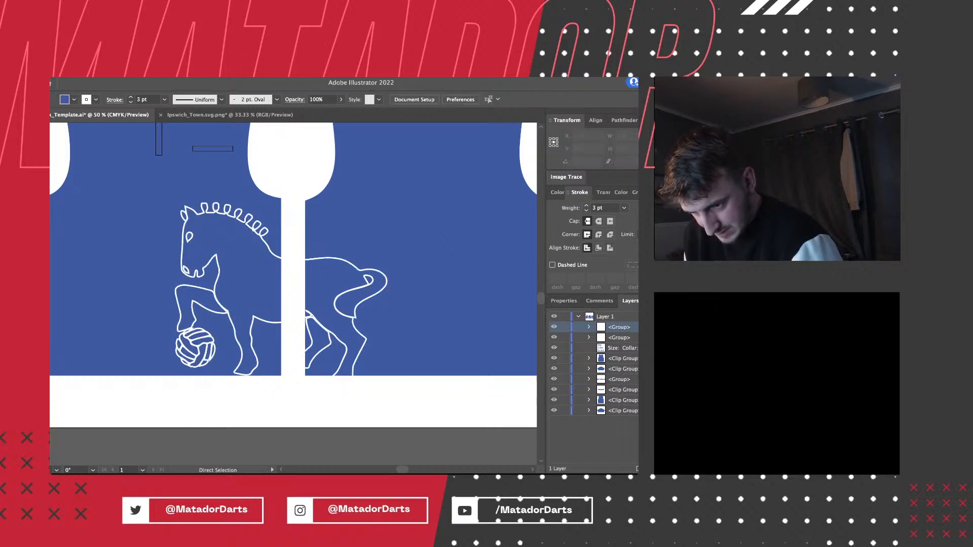
Move the outlined horse group into the front panel's clip group, directly above the blue rectangle.
key("super+z")
left_click(589, 358)
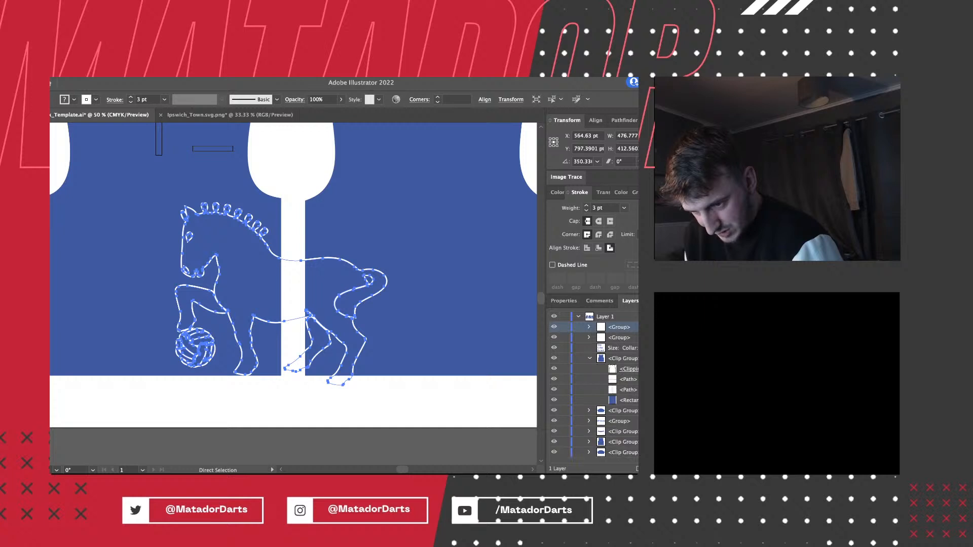
left_click_drag(619, 338, 619, 394)
key("super+shift+a")
Examine the clipped horse outline on the front panel, checking the overall layout and the line joins around the raised leg and ball.
key("space")
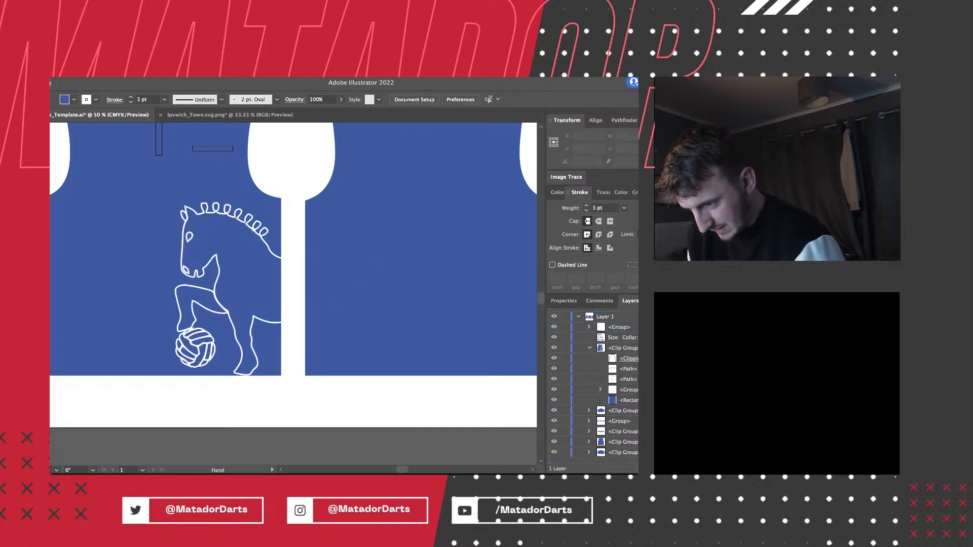
left_click_drag(292, 289, 349, 343)
key("super+minus")
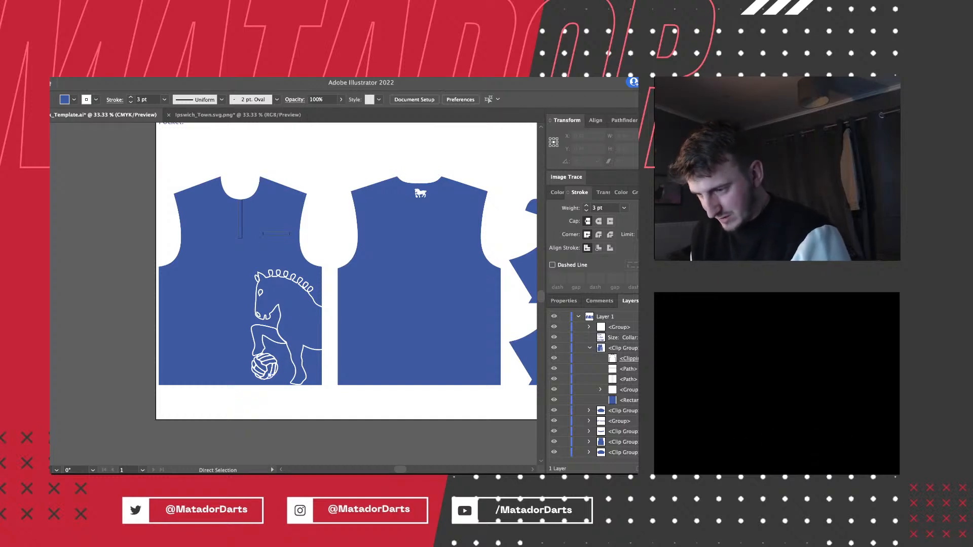
key("super+plus")
key("super+plus")
key("super+plus")
scroll(270, 388, "down", 1)
scroll(274, 386, "down", 5)
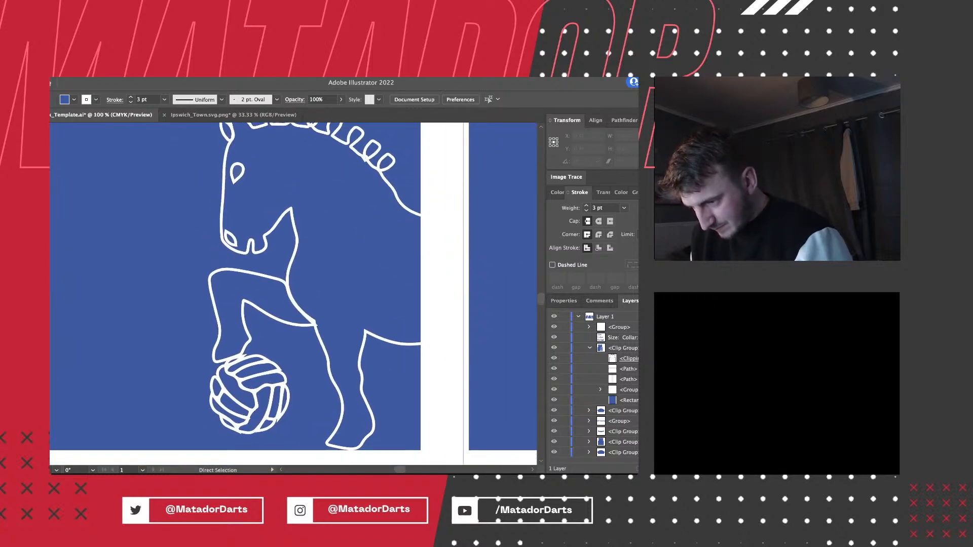
key("super+plus")
key("super+plus")
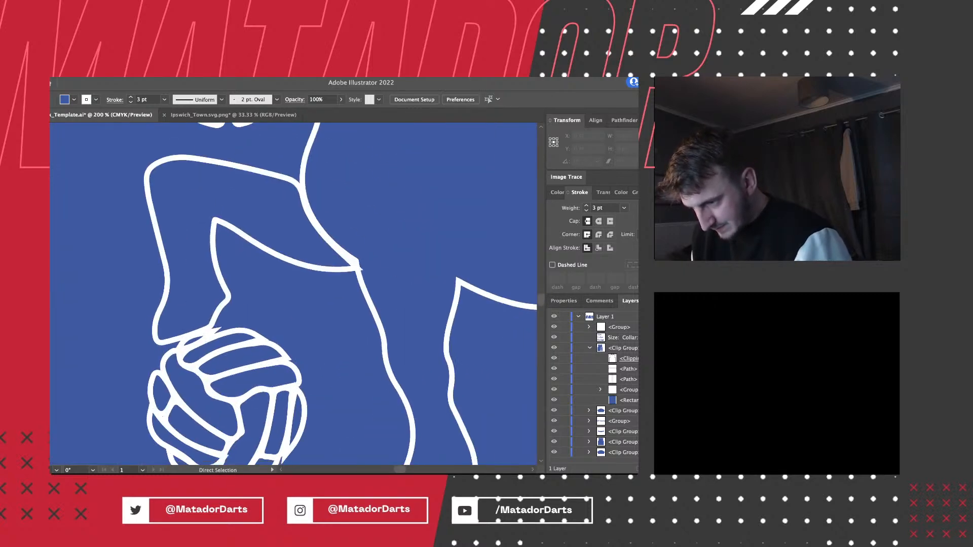
Examine the outlined ball and hooves along the front panel's hem, and the overall layout of the front and back panels.
scroll(283, 376, "down", 4)
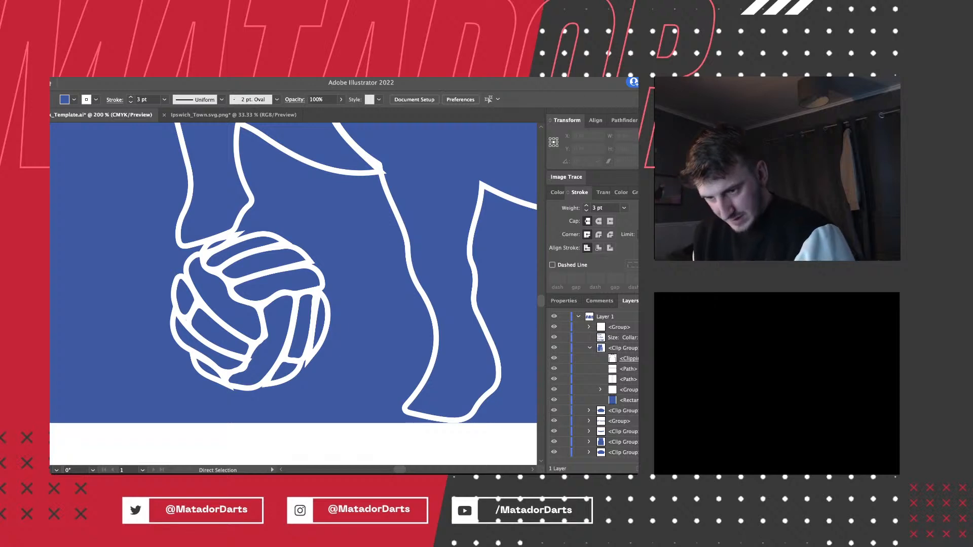
key("super+a")
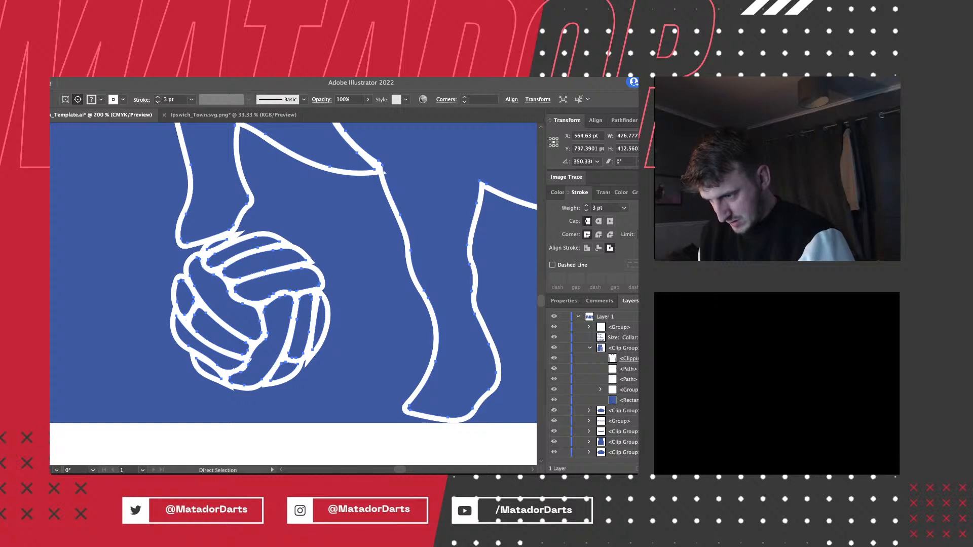
key("shift+super+a")
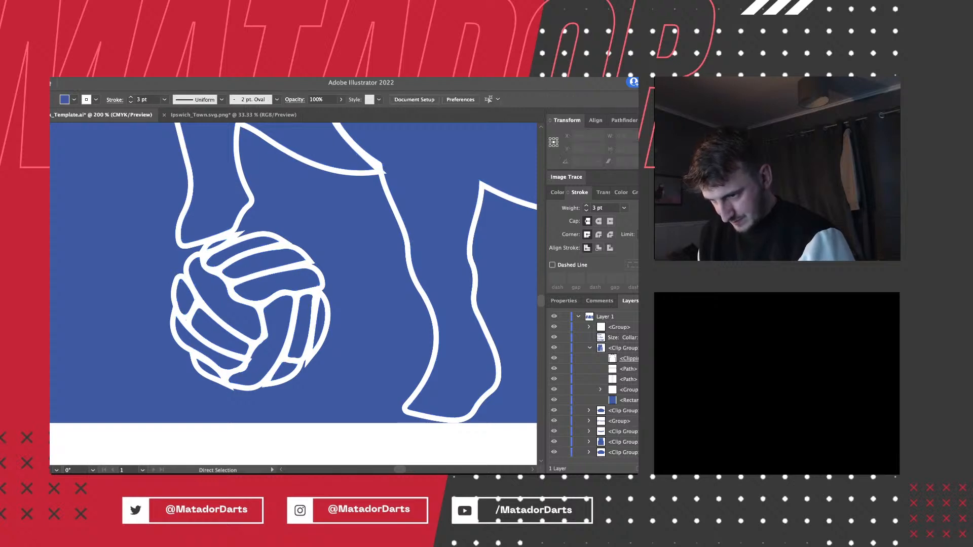
key("super+minus")
key("super+minus")
key("super+minus")
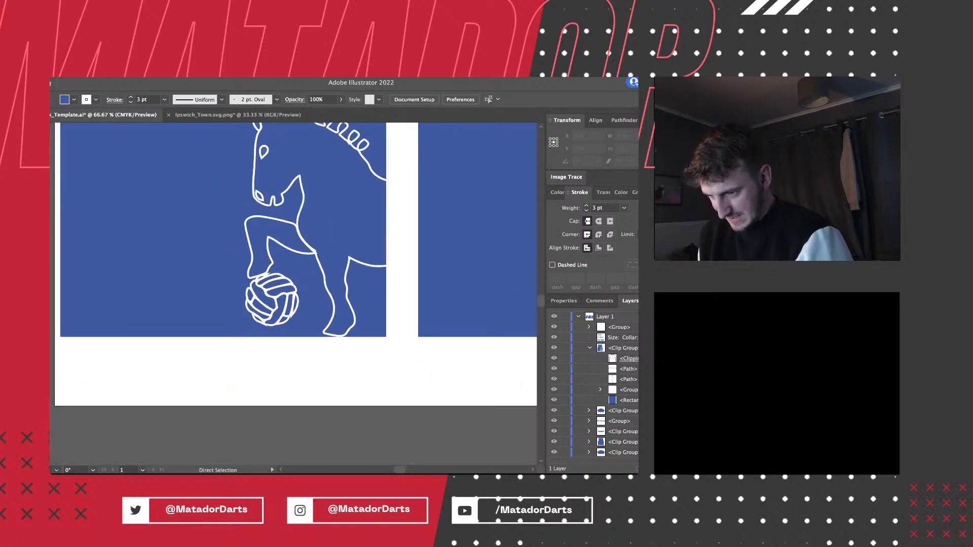
key("super+minus")
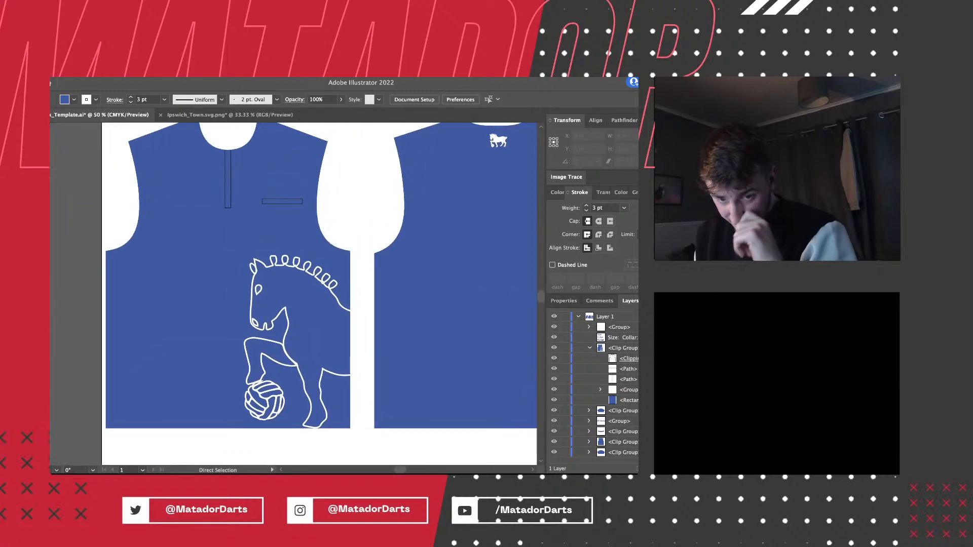
scroll(293, 294, "up", 1)
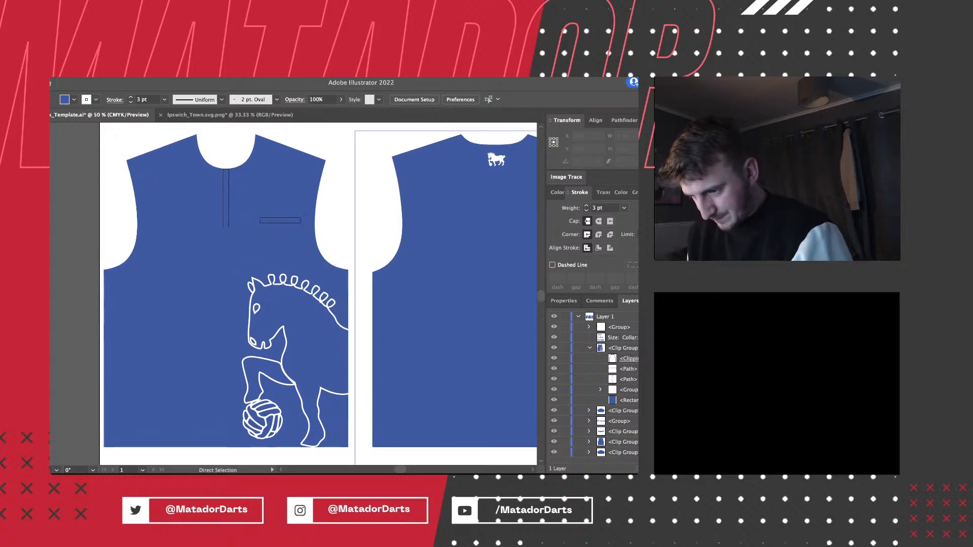
scroll(293, 294, "right", 2)
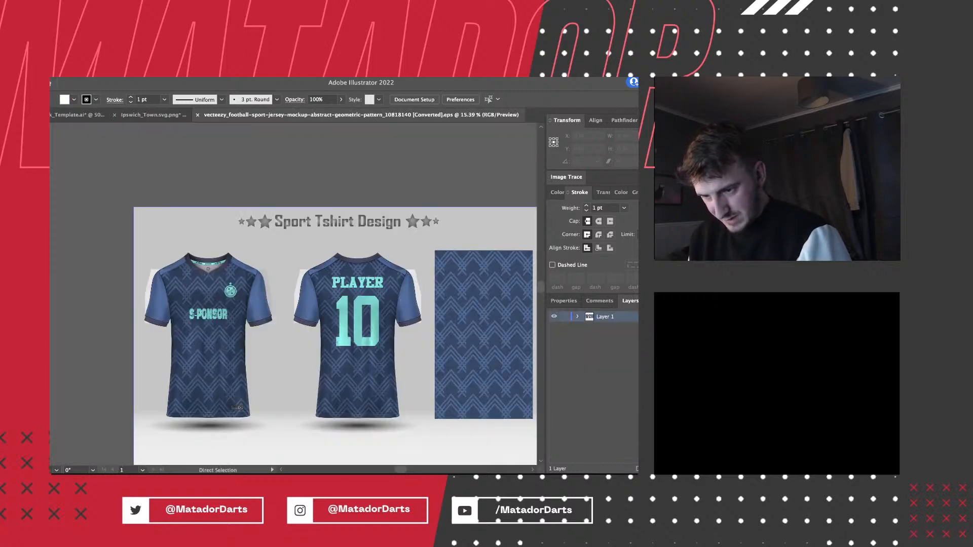
Copy the rectangular chevron pattern swatch from the football jersey mockup document and paste it into the shirt template.
left_click(577, 316, "alt")
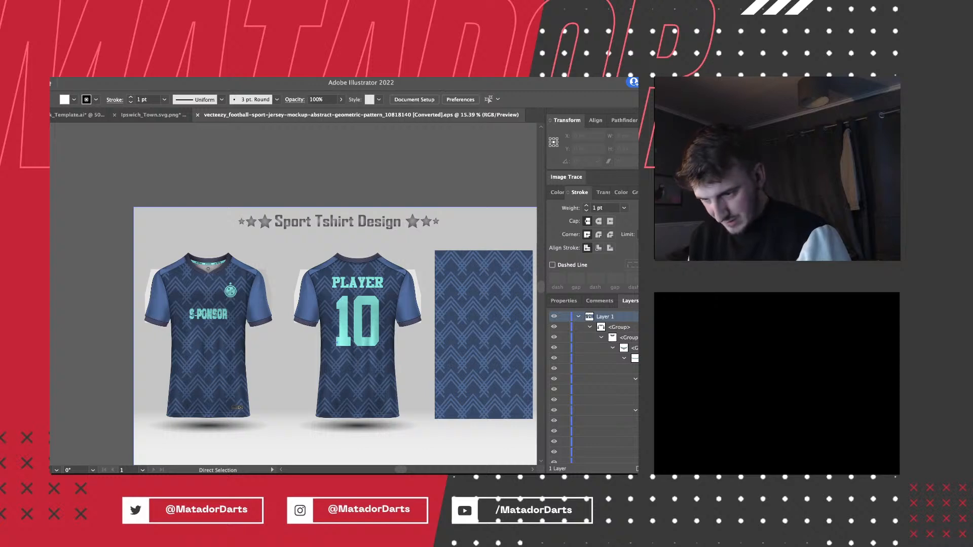
scroll(592, 389, "down", 2)
scroll(593, 389, "down", 3)
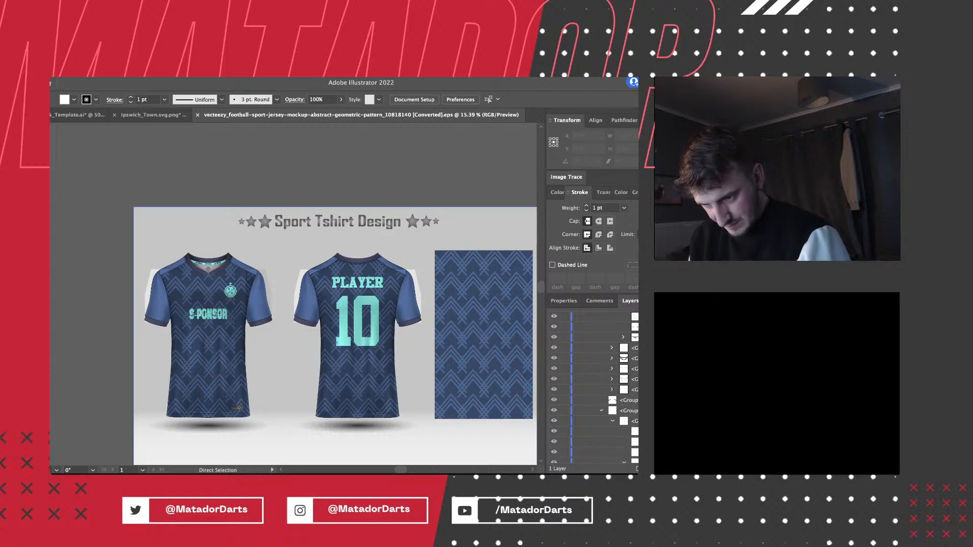
scroll(593, 390, "down", 2)
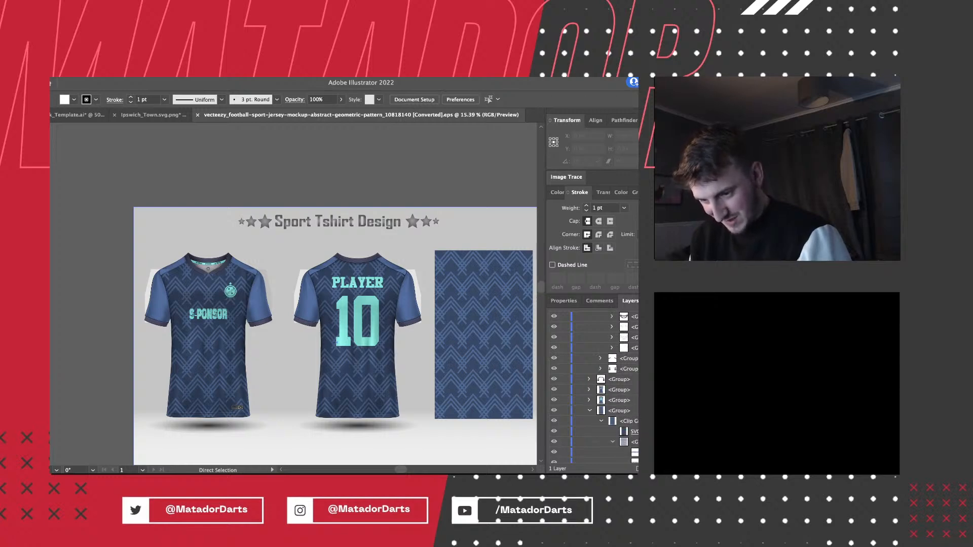
left_click(483, 334)
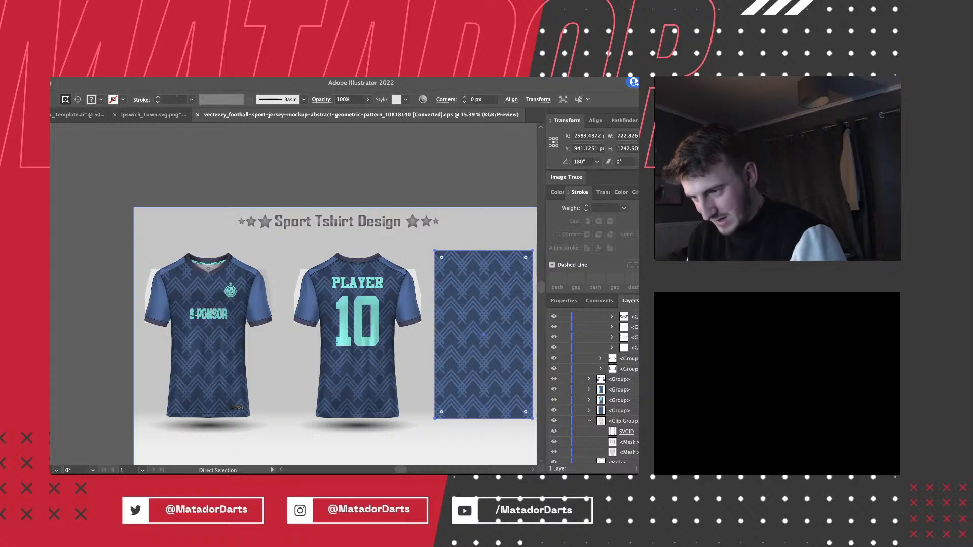
left_click(150, 114)
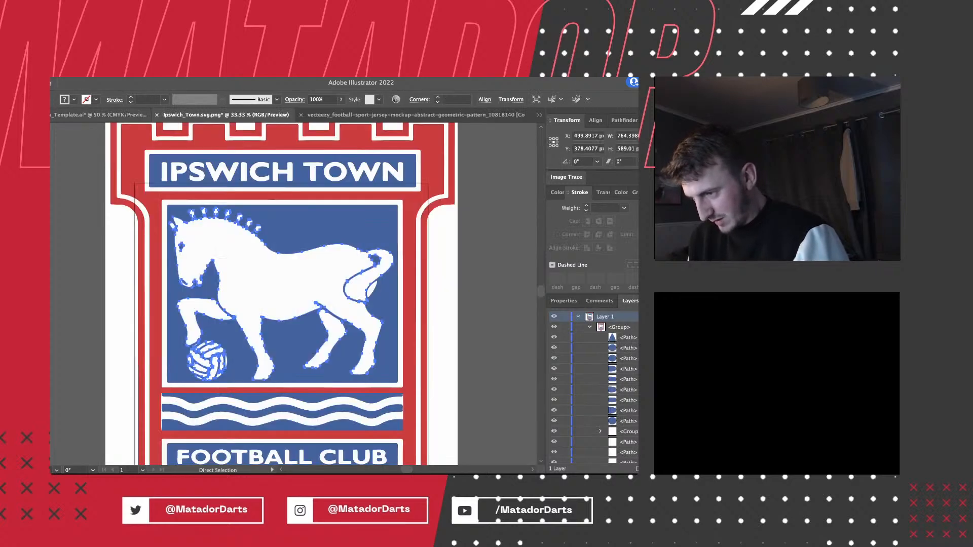
left_click(100, 115)
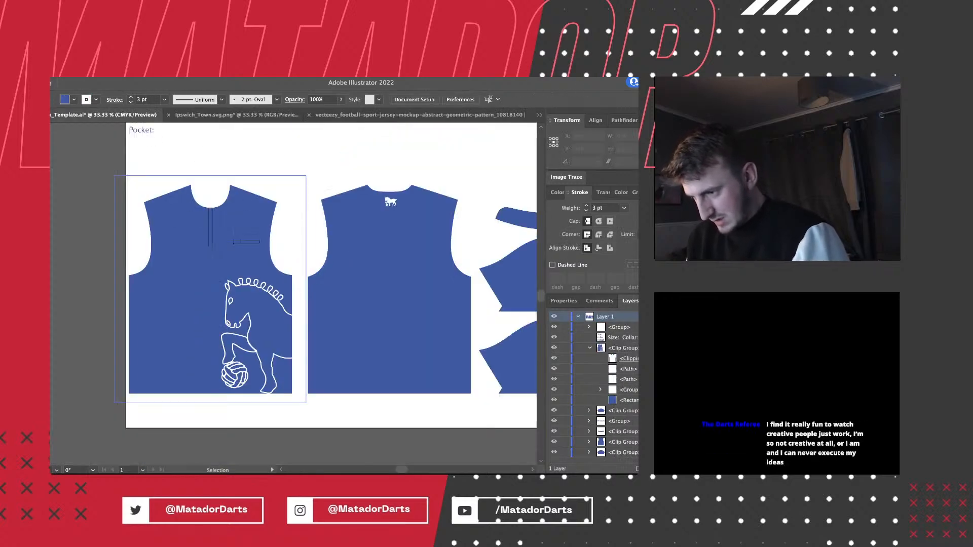
key("ctrl+minus")
key("ctrl+v")
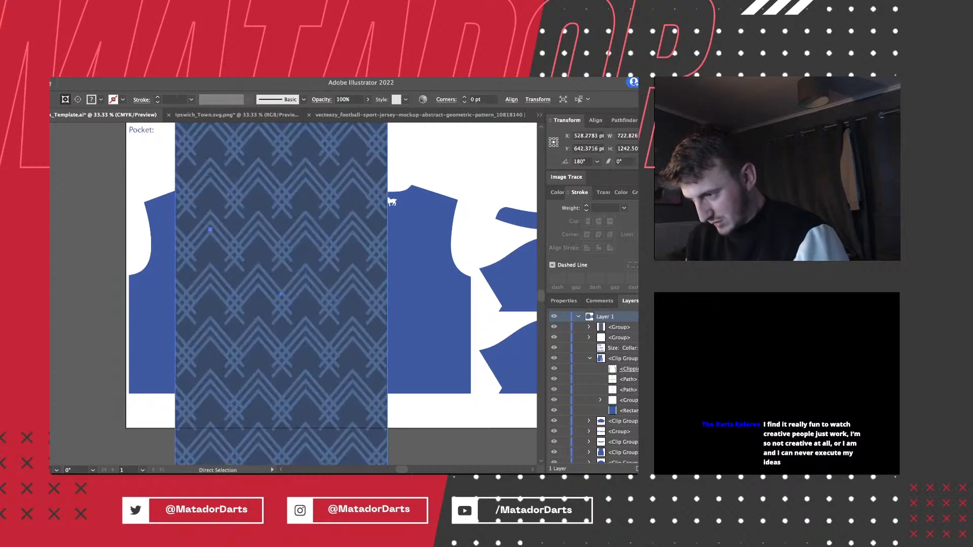
Move the pasted pattern over the front panel and scale it proportionally to the panel's width, about 563 pt.
left_click_drag(322, 213, 272, 214)
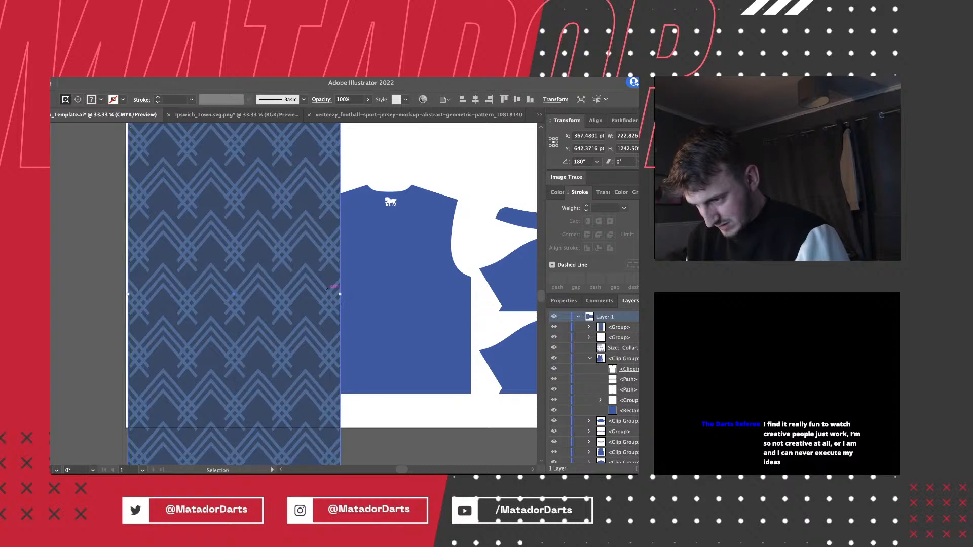
left_click_drag(339, 294, 293, 294)
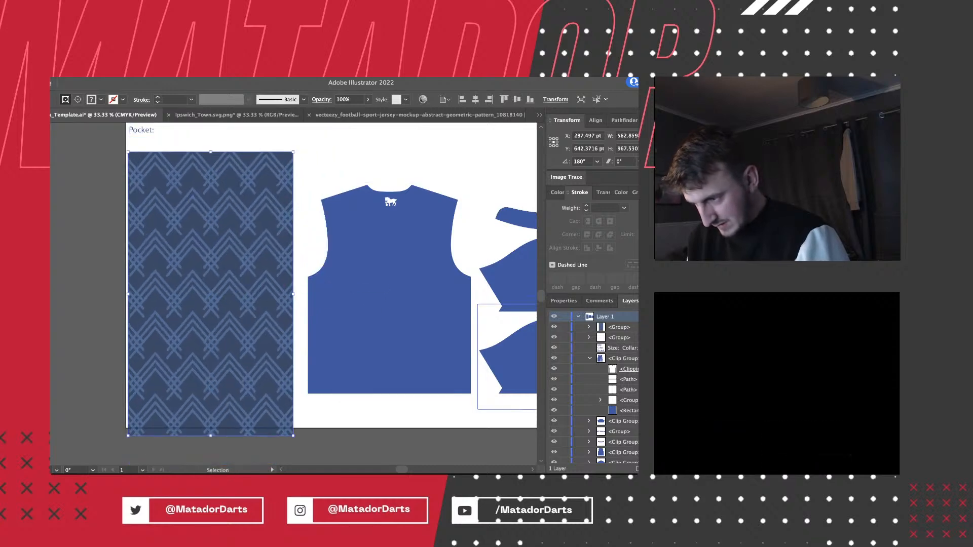
key("super+shift+a")
Recolour the background rectangle of the pattern's clip group with the blue sampled from the back panel.
key("a")
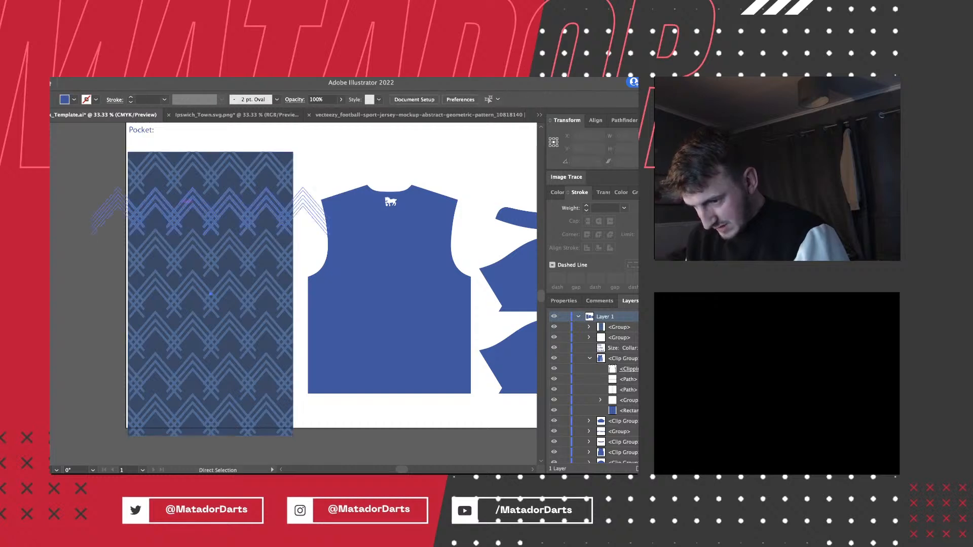
left_click(589, 327)
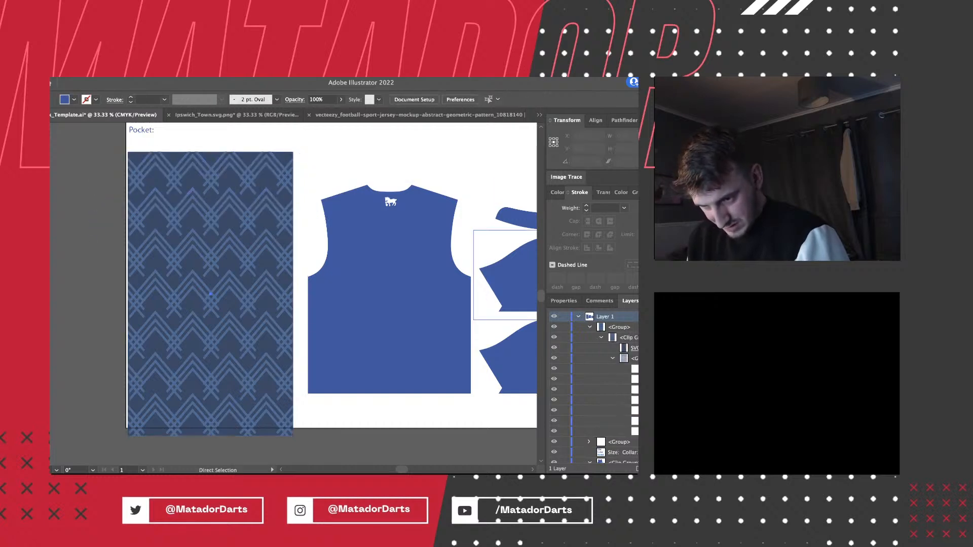
left_click(634, 347)
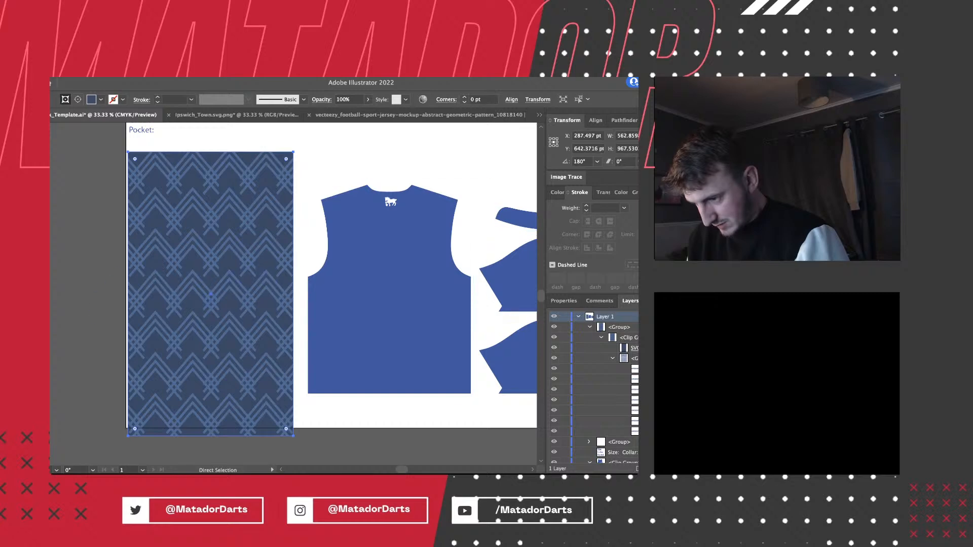
key("i")
left_click(389, 294)
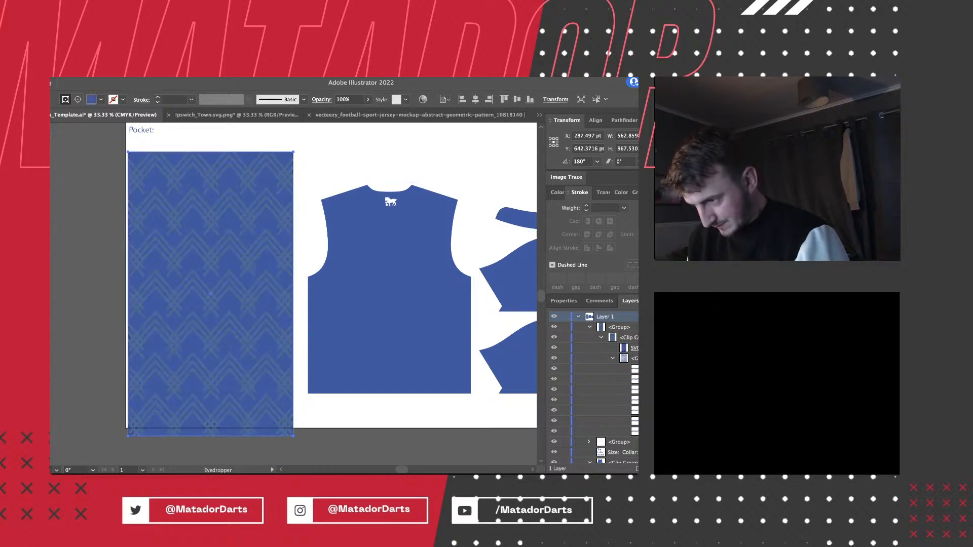
Select the complete top row of chevrons inside the pattern, without the background rectangle.
key("a")
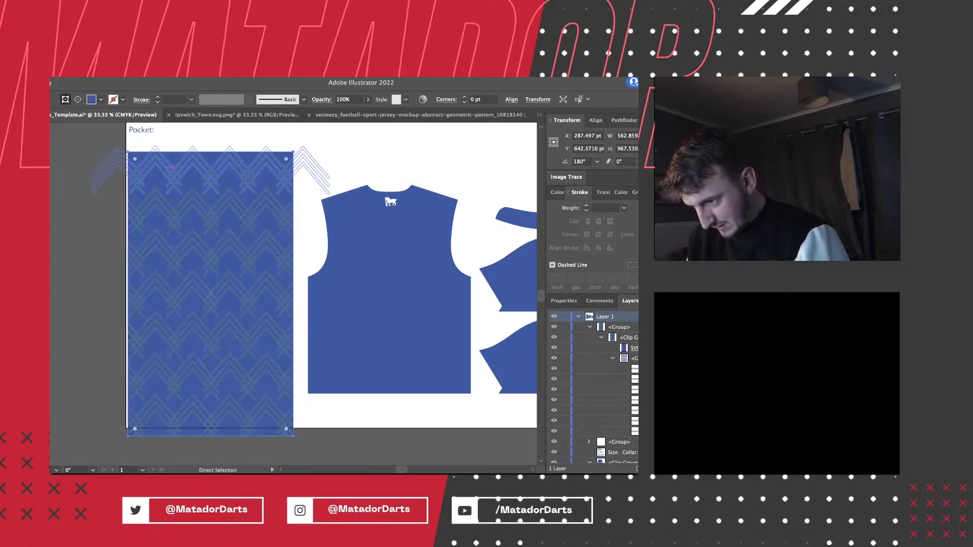
left_click(171, 167)
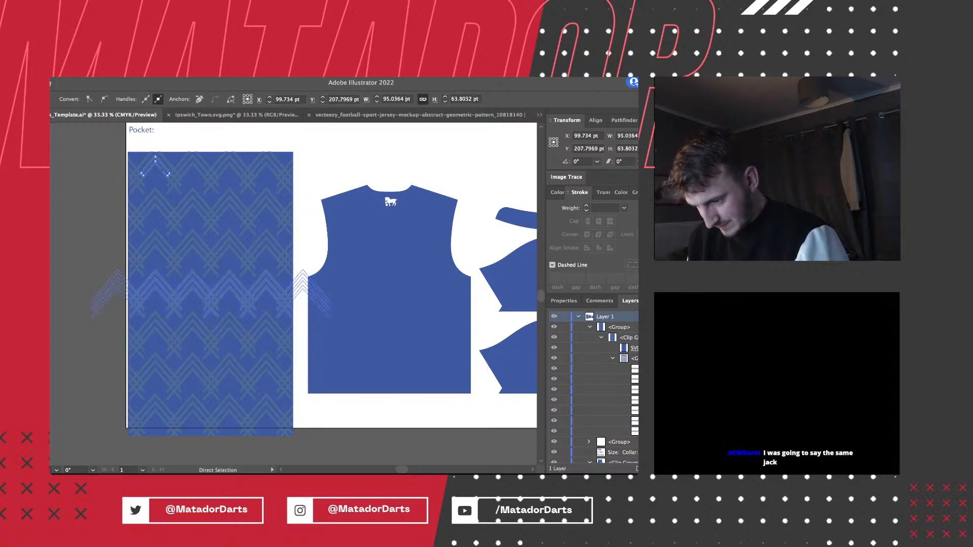
key("super+1")
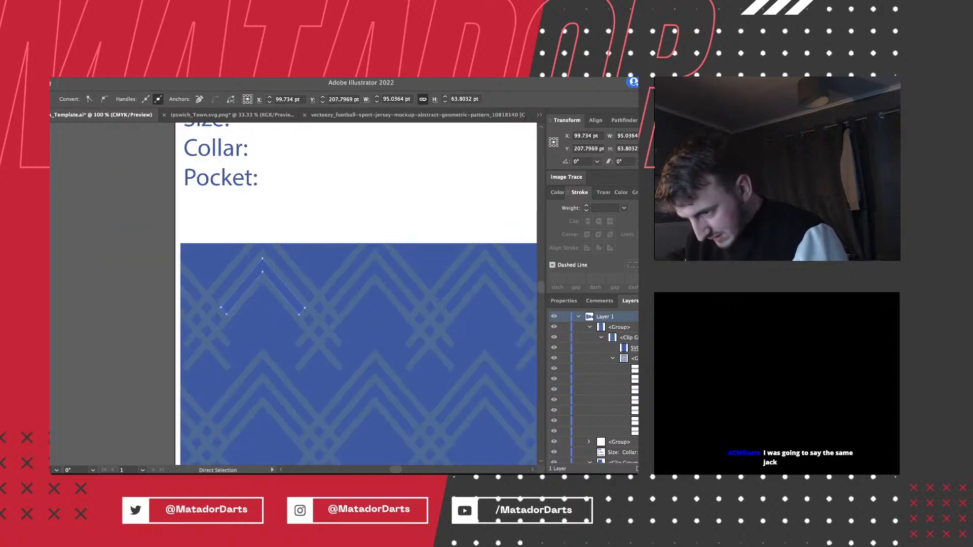
left_click(237, 279)
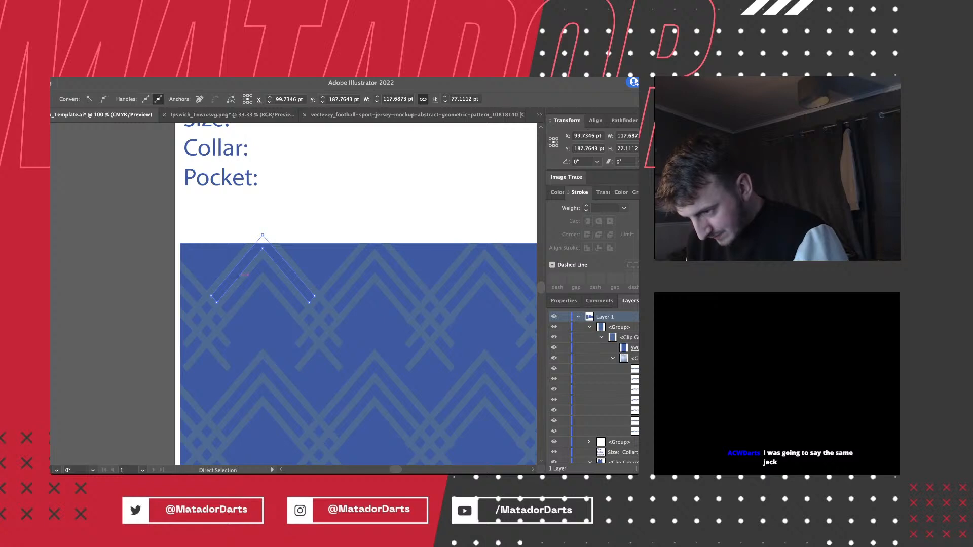
left_click(223, 304)
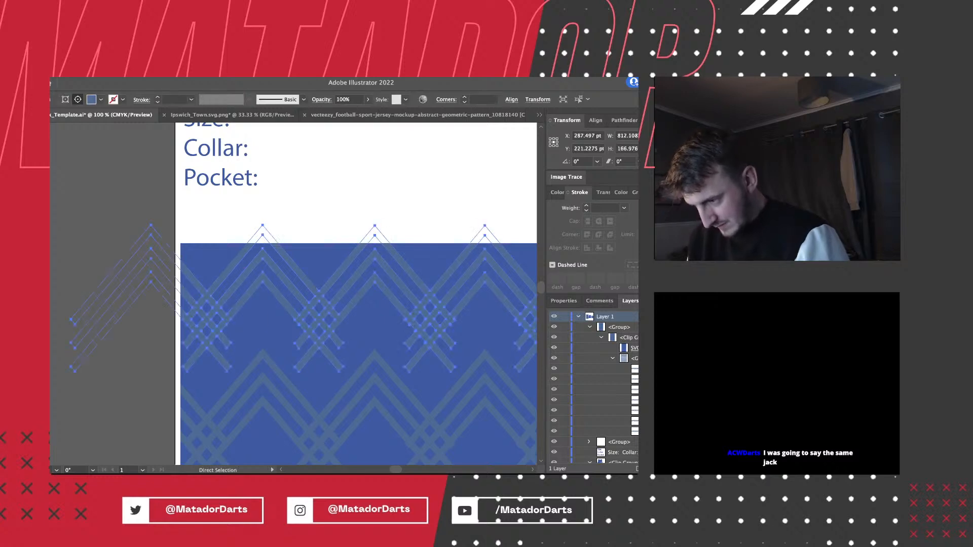
Try the shirt's blue as the fill of the top chevron row, and undo it.
key("F6")
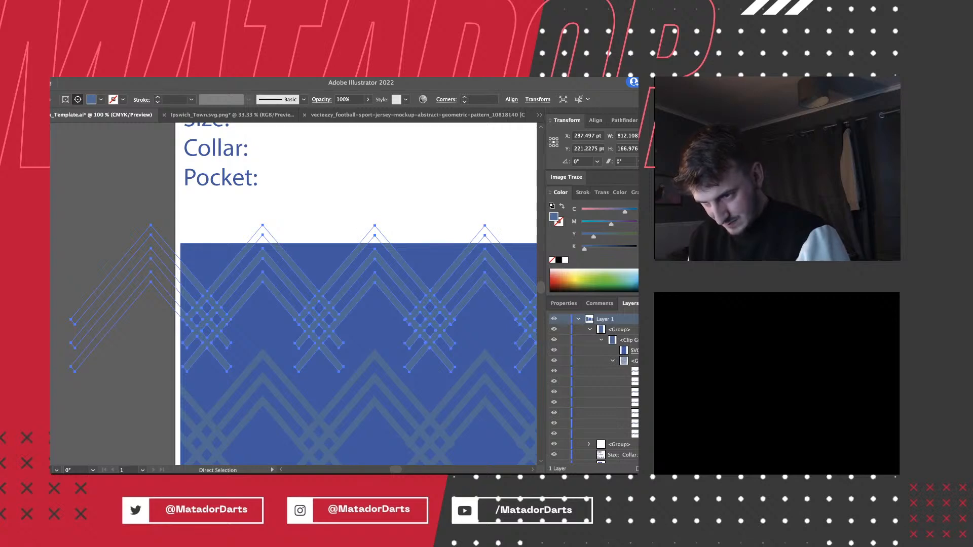
key("super+z")
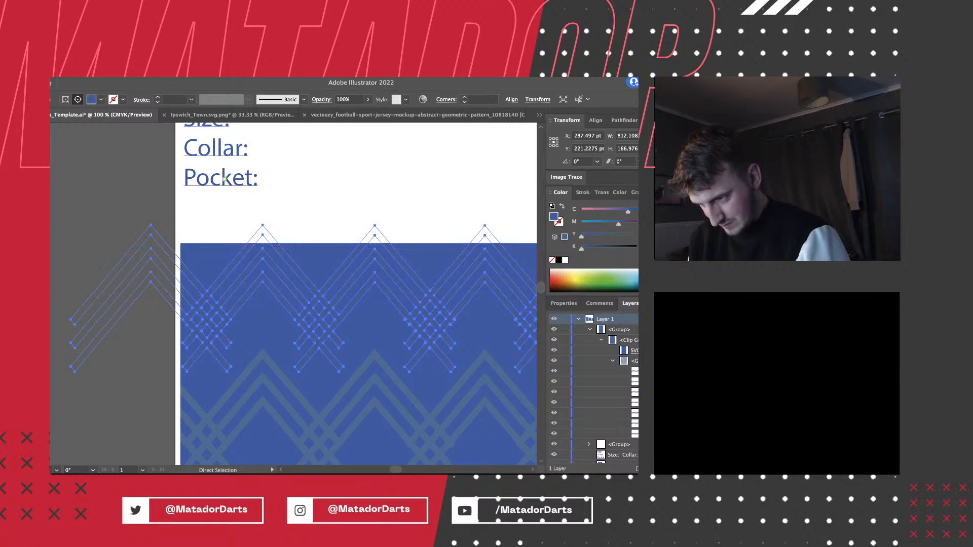
key("super+shift+a")
key("v")
key("super+z")
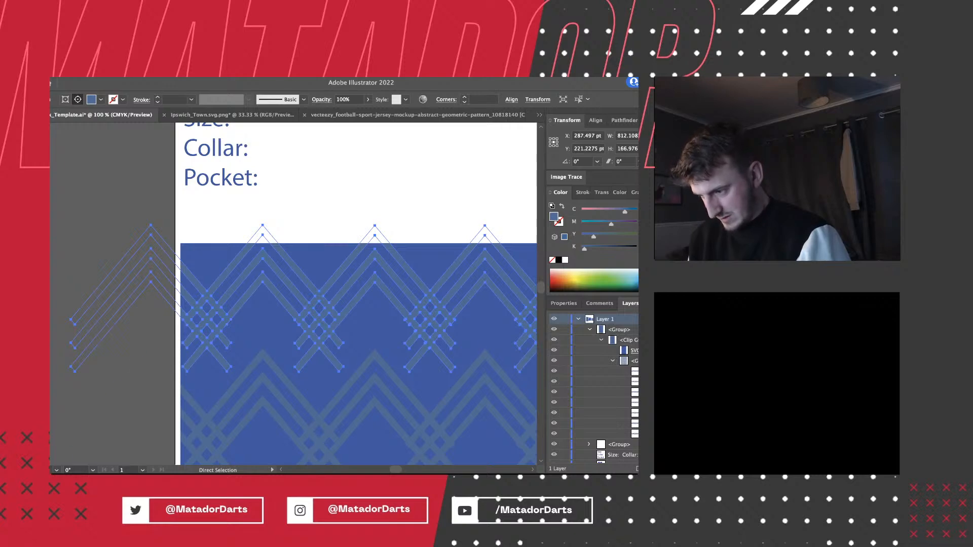
Fill all of the pattern's chevron rows with white and lower their opacity to 8%.
key("super+z")
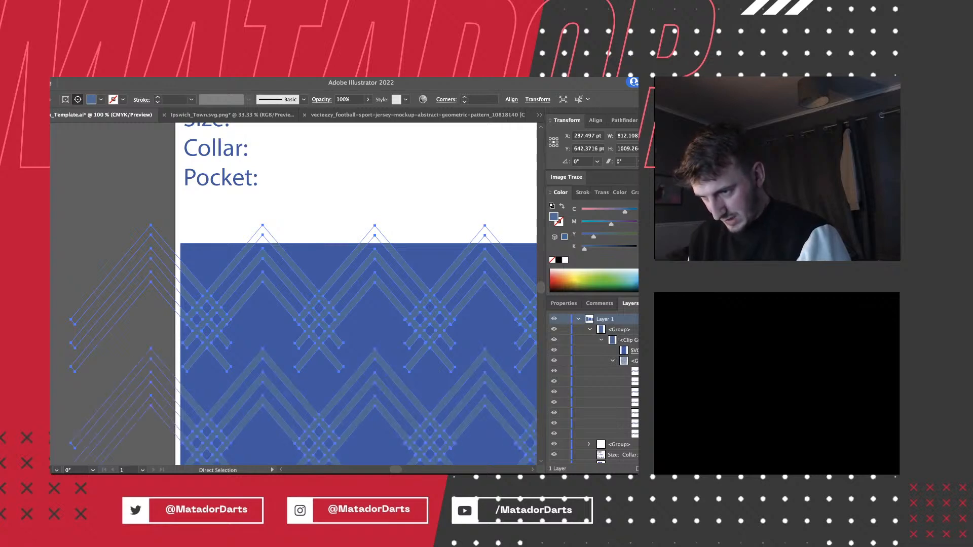
key("super+z")
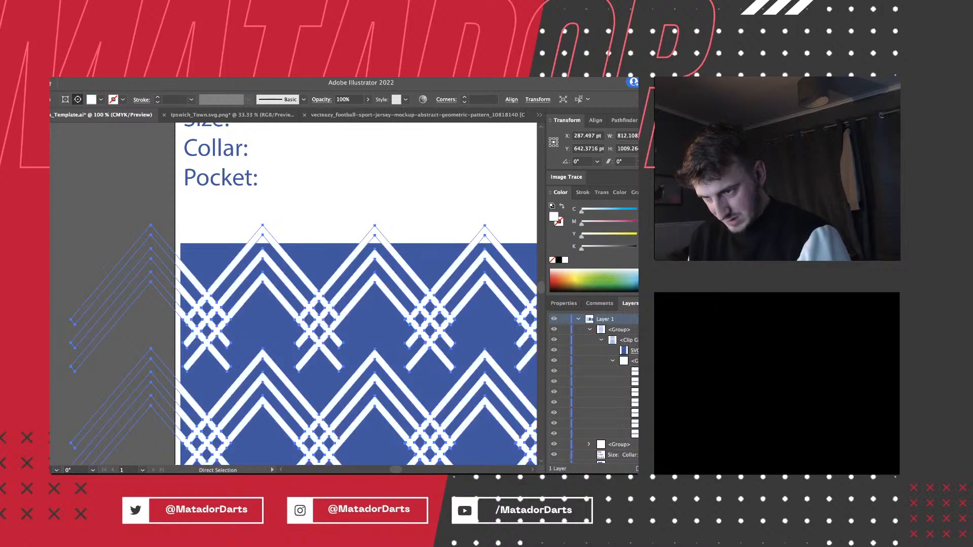
left_click(367, 99)
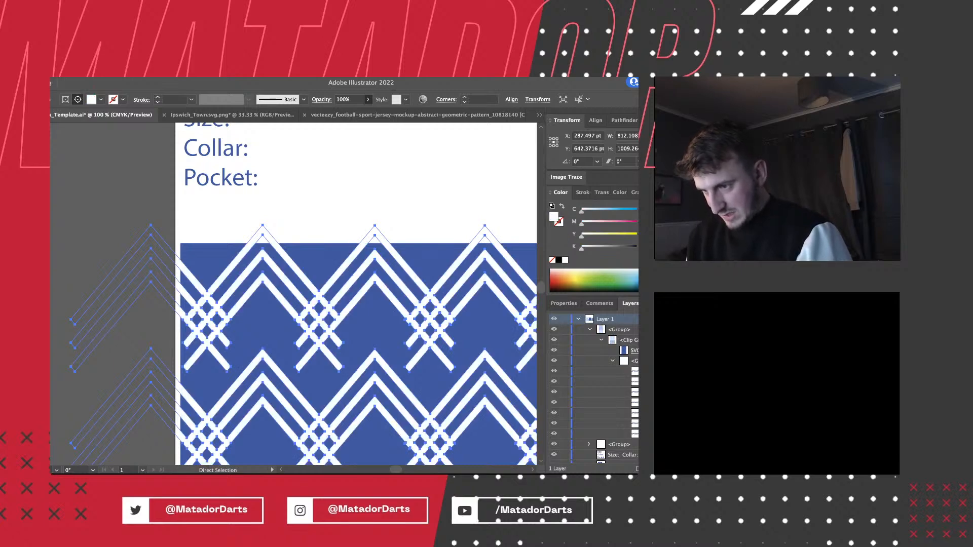
left_click_drag(367, 112, 331, 112)
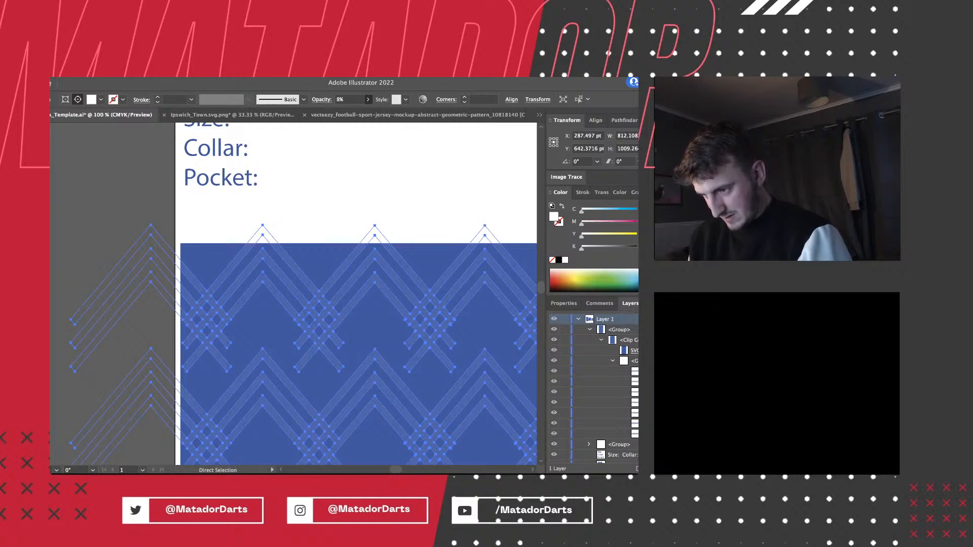
key("super+shift+a")
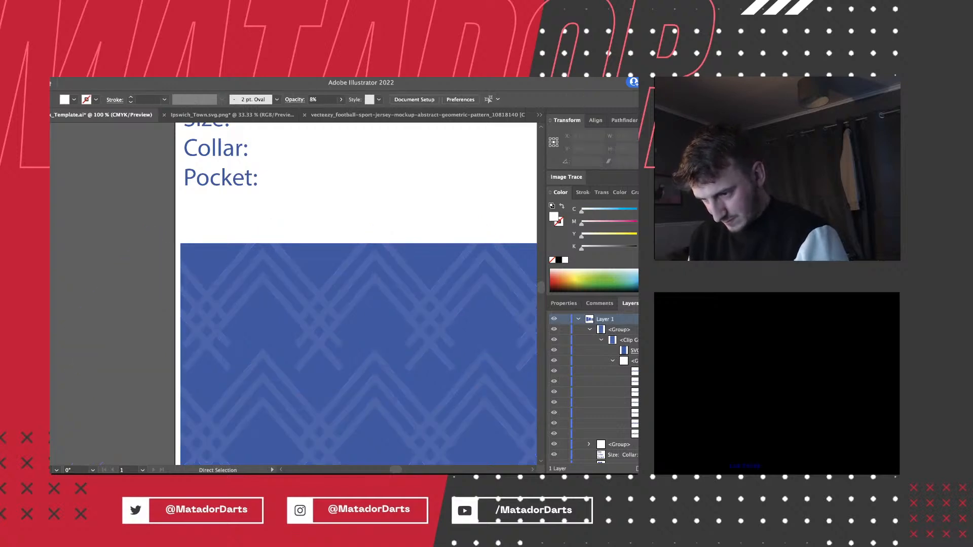
key("super+minus")
key("super+minus")
key("super+minus")
key("super+minus")
key("super+minus")
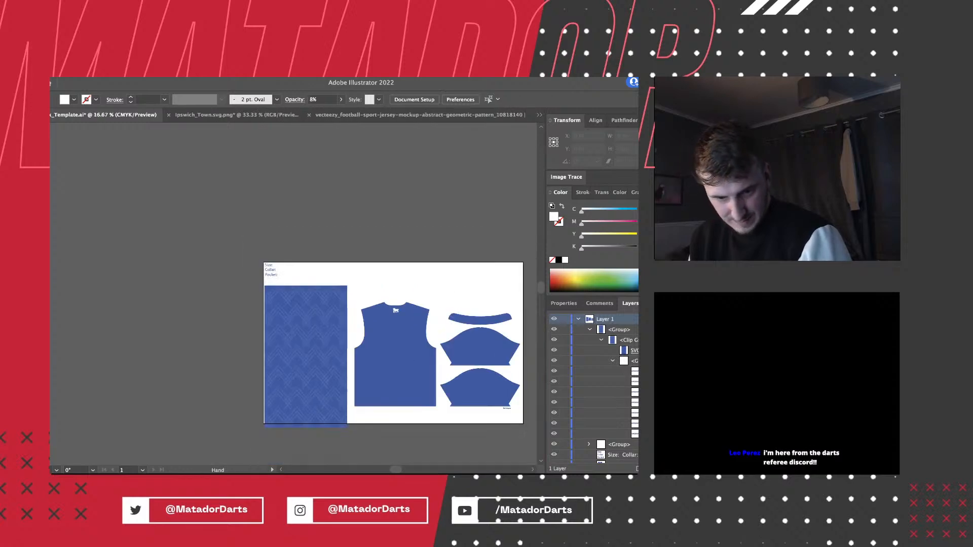
left_click_drag(374, 400, 355, 370)
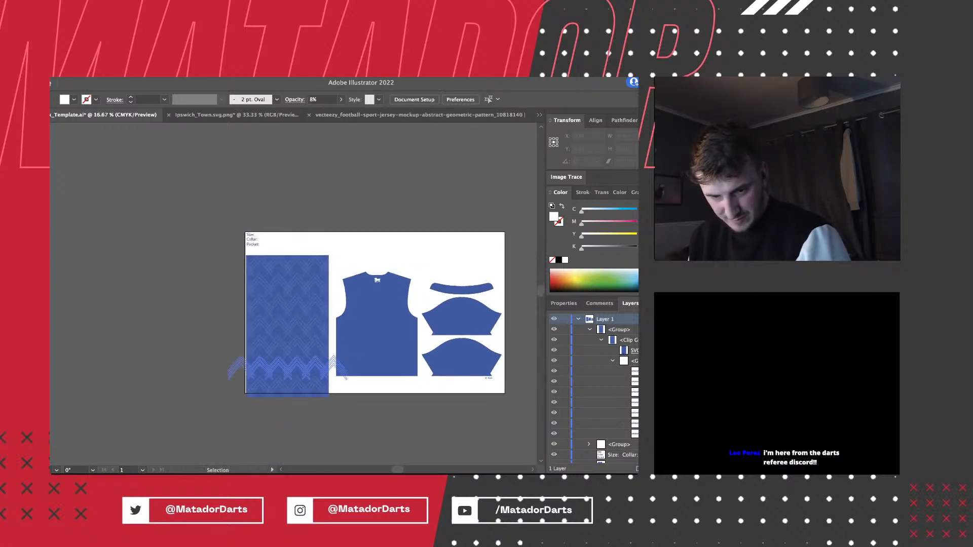
Move the chevron pattern group into the front panel's clip group, between the horse-and-ball group and the background rectangle.
key("super+plus")
key("super+plus")
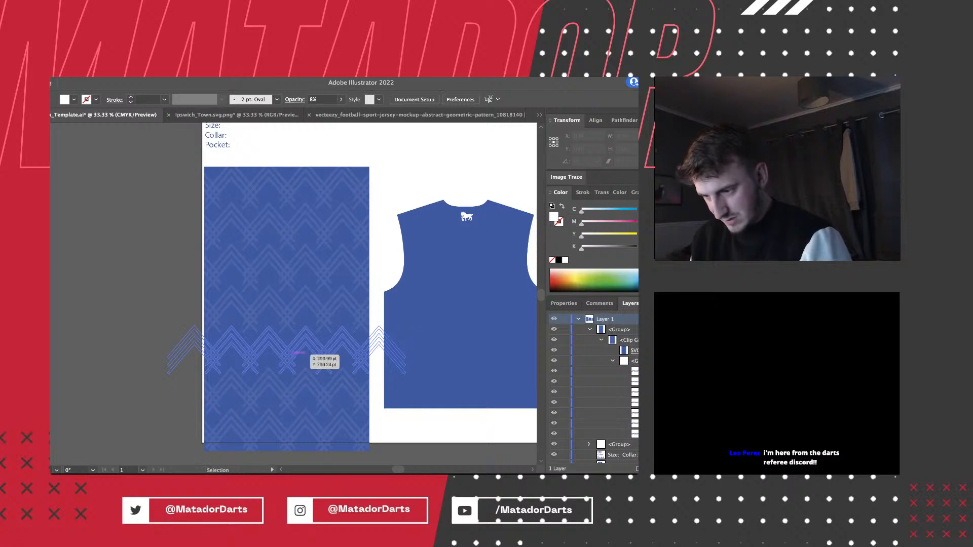
key("super+minus")
left_click(590, 329)
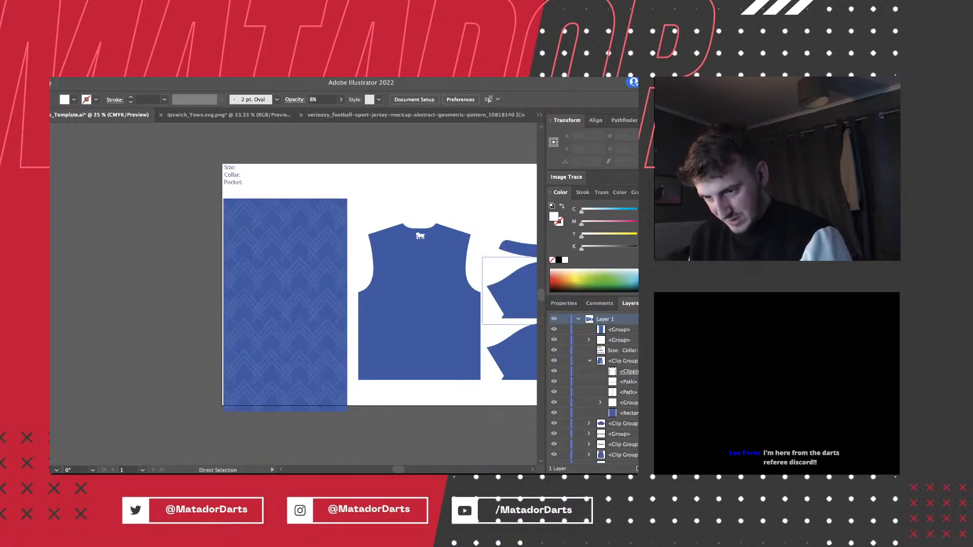
left_click(323, 323)
left_click_drag(619, 329, 619, 407)
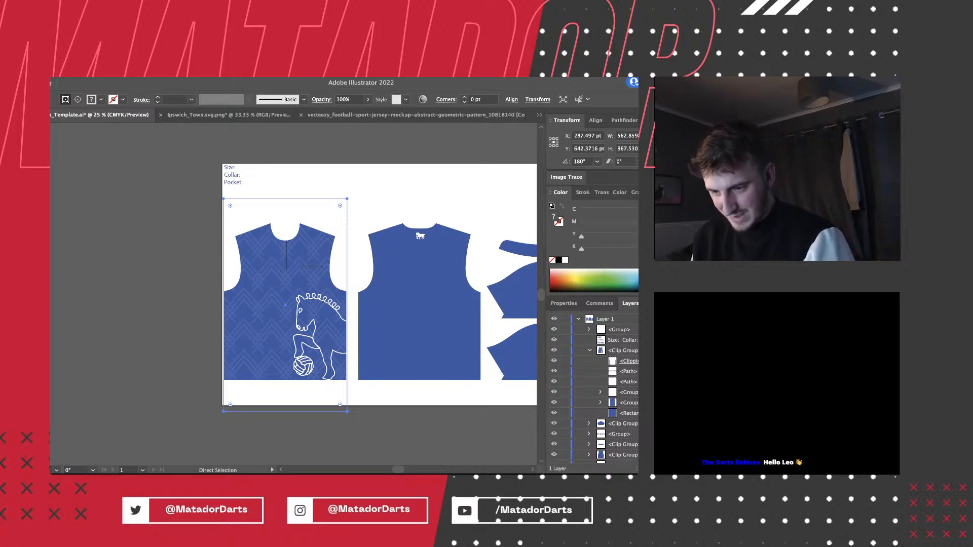
Examine the chevron rows on the front panel up close, selecting individual rows around the horse.
left_click(600, 402)
left_click(600, 402)
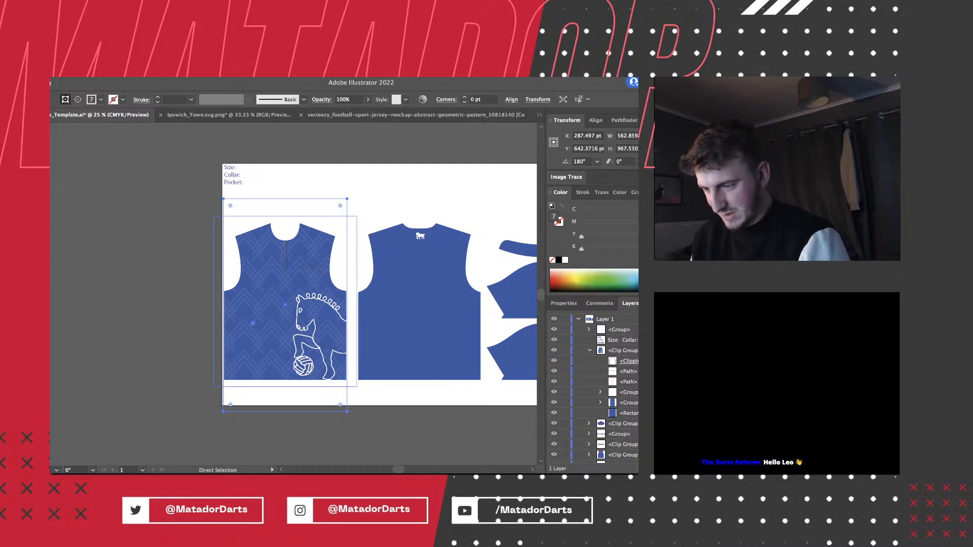
key("super+=")
key("super+=")
key("super+=")
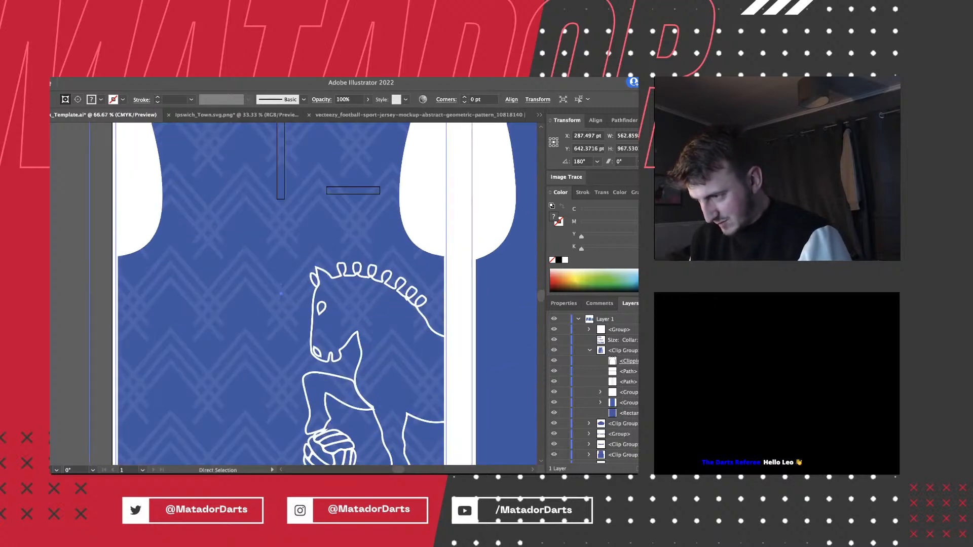
key("super+shift+a")
left_click(188, 191)
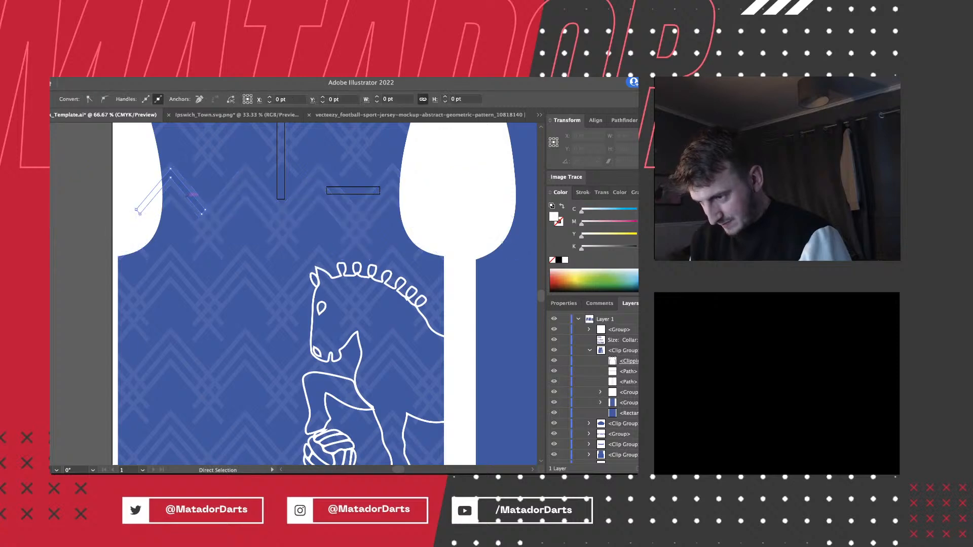
left_click(189, 191, "super")
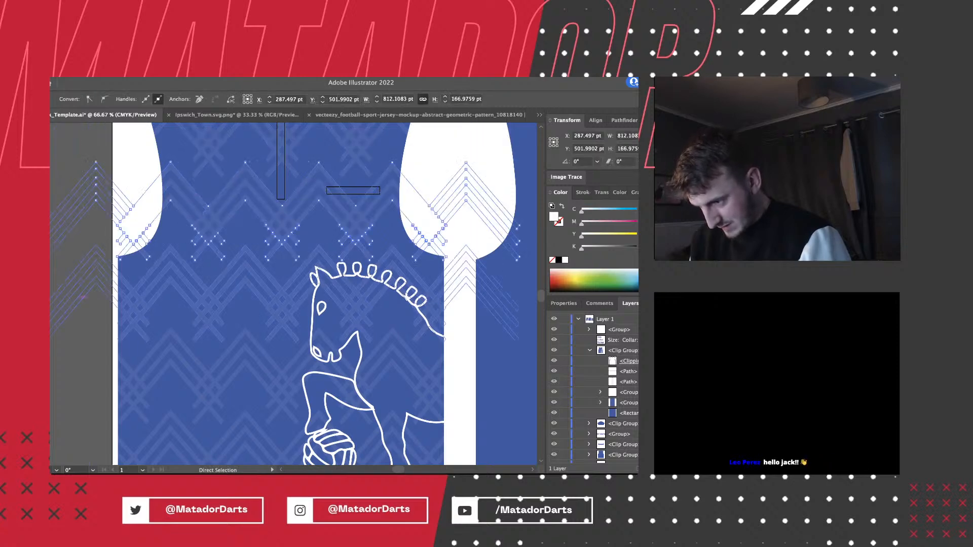
key("super+shift+a")
left_click(161, 292)
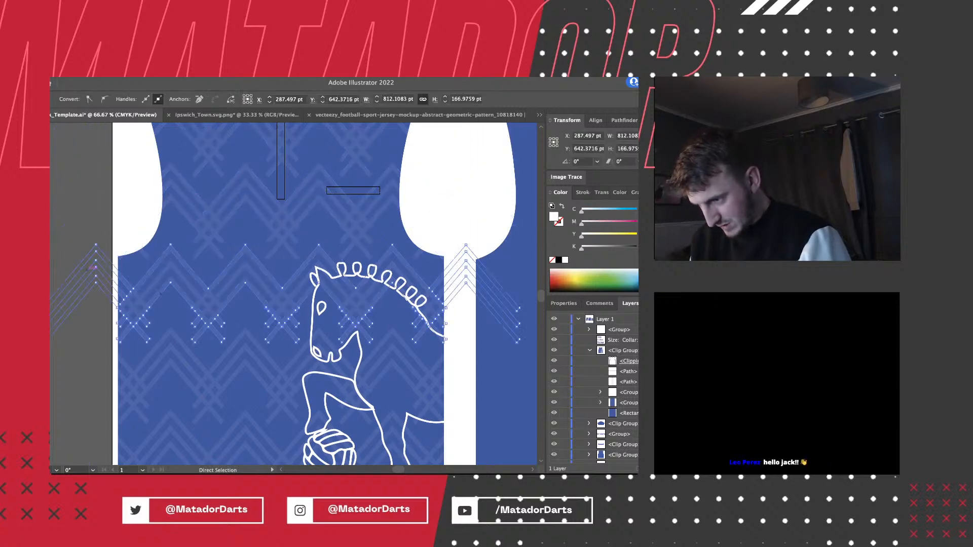
left_click(95, 219)
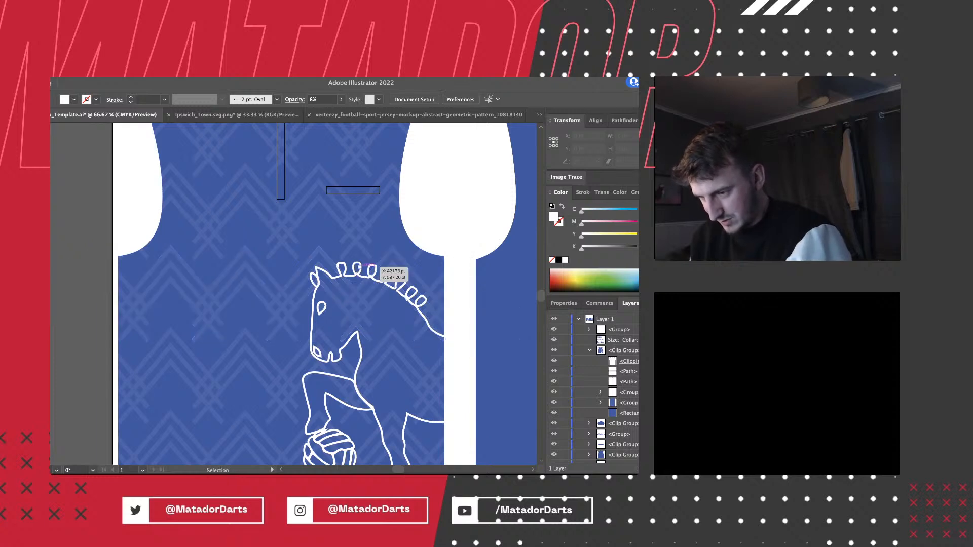
Fill the front panel's horse-and-ball group with the shirt's sampled blue and give it a 1 pt white stroke.
key("ctrl+equal")
key("ctrl+equal")
key("ctrl+equal")
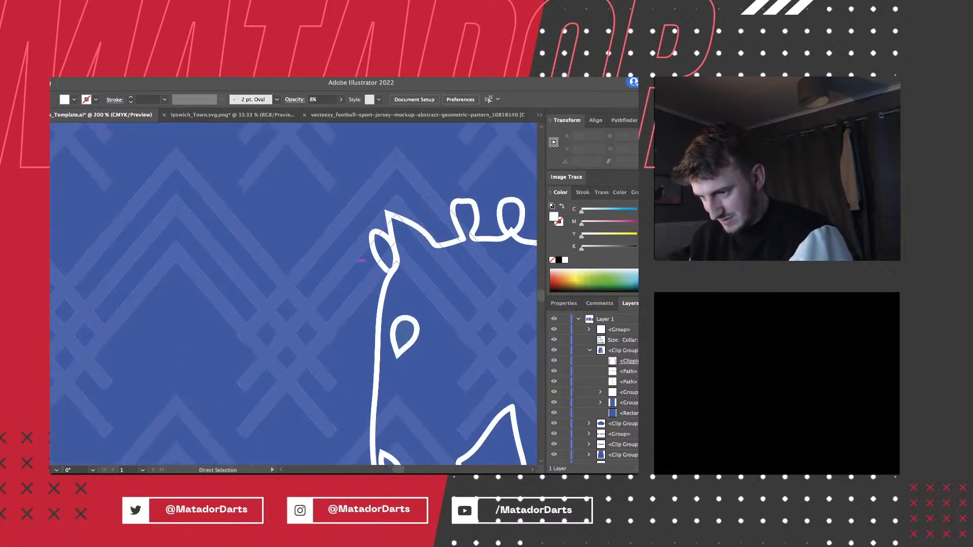
left_click(391, 253)
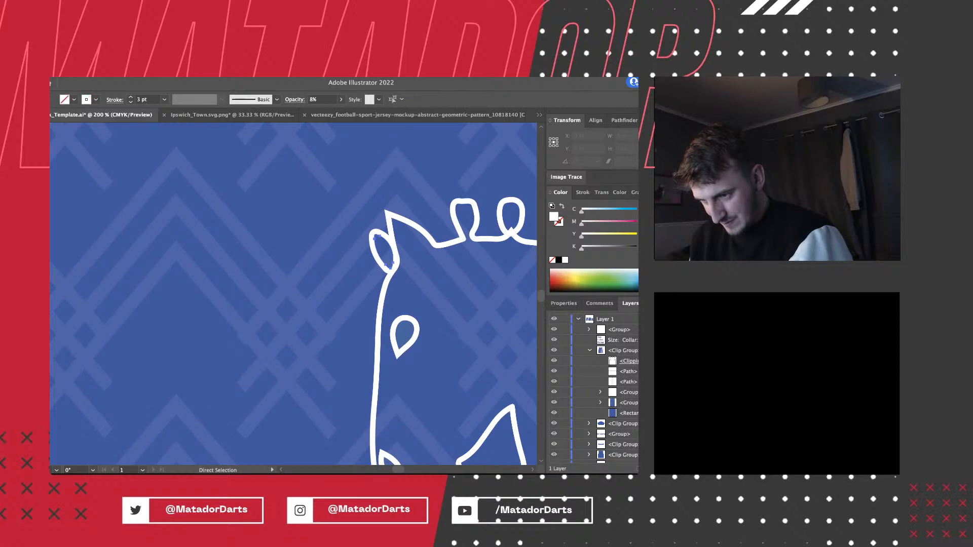
left_click(472, 229)
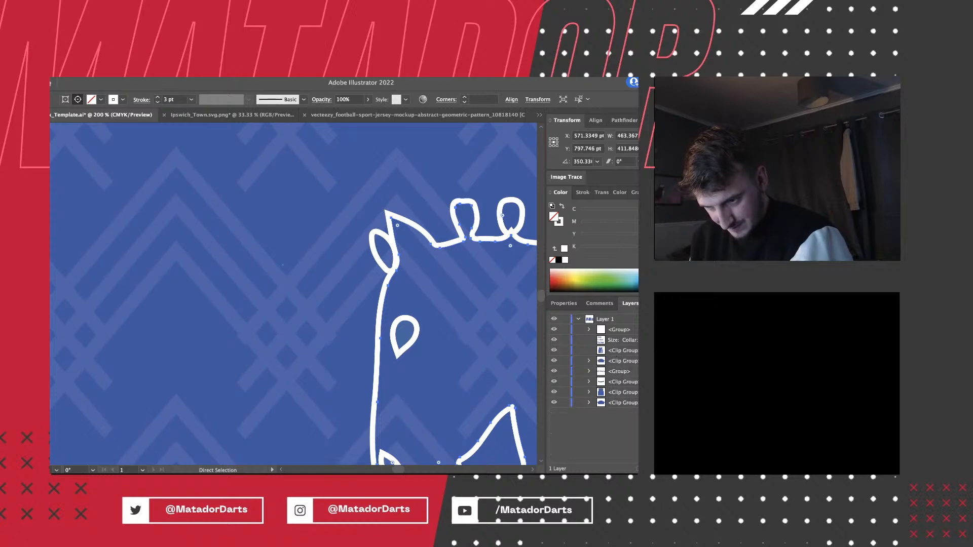
left_click(589, 350)
left_click(624, 391)
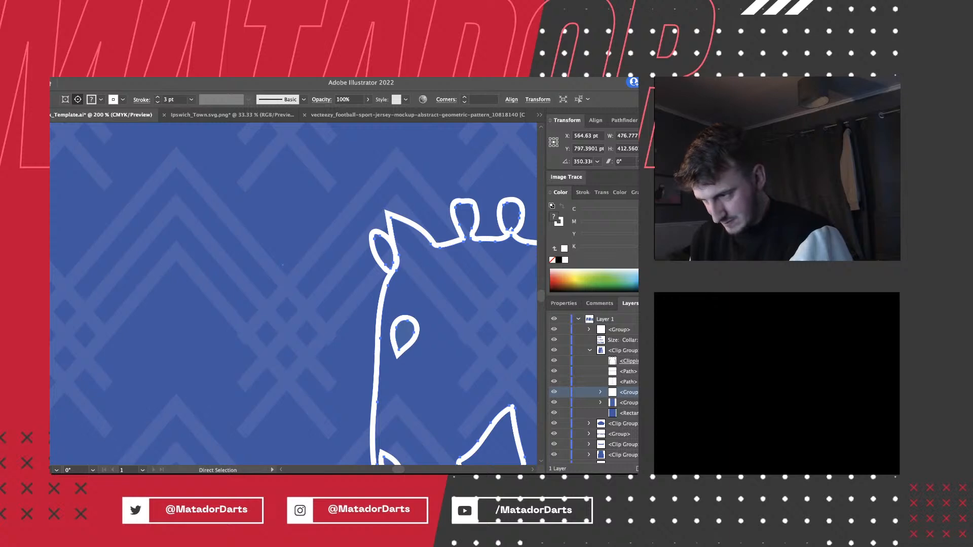
key("i")
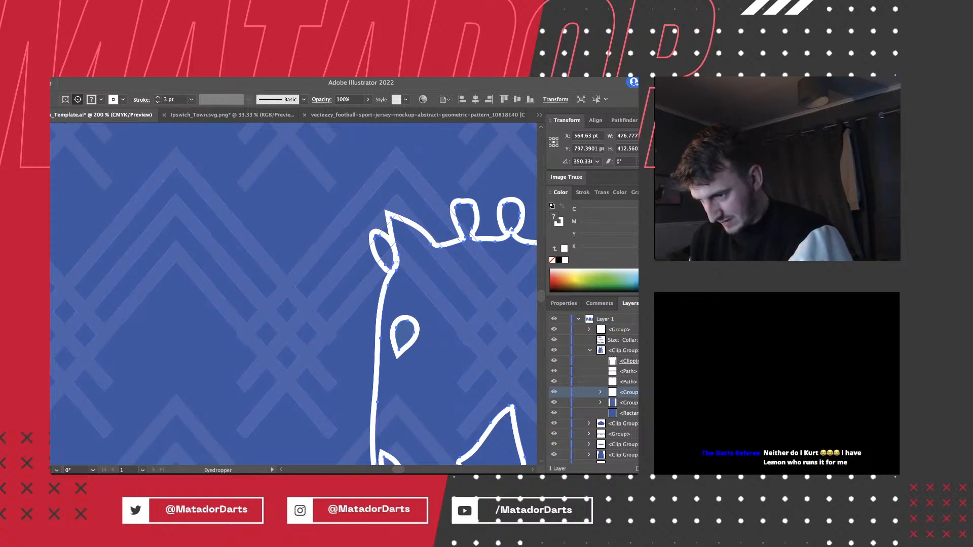
left_click(346, 224)
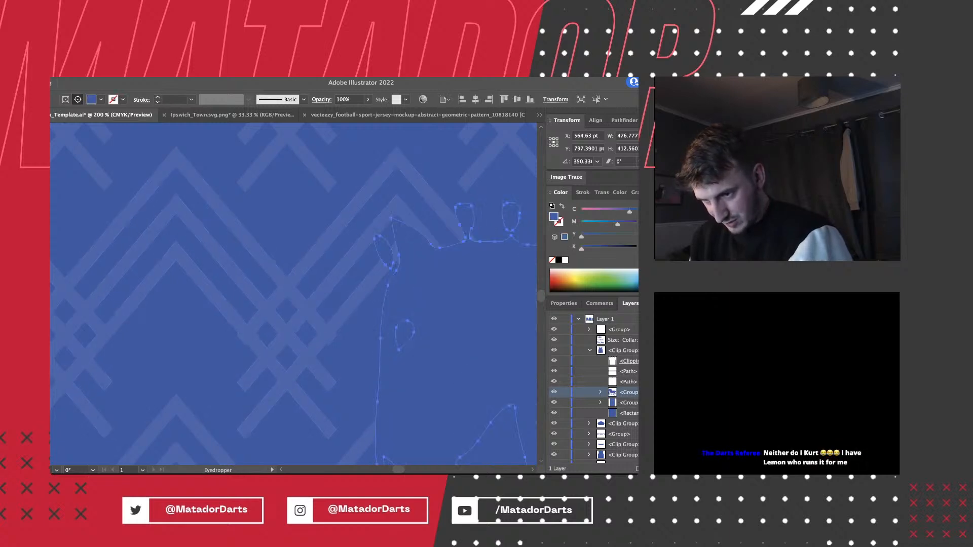
key("x")
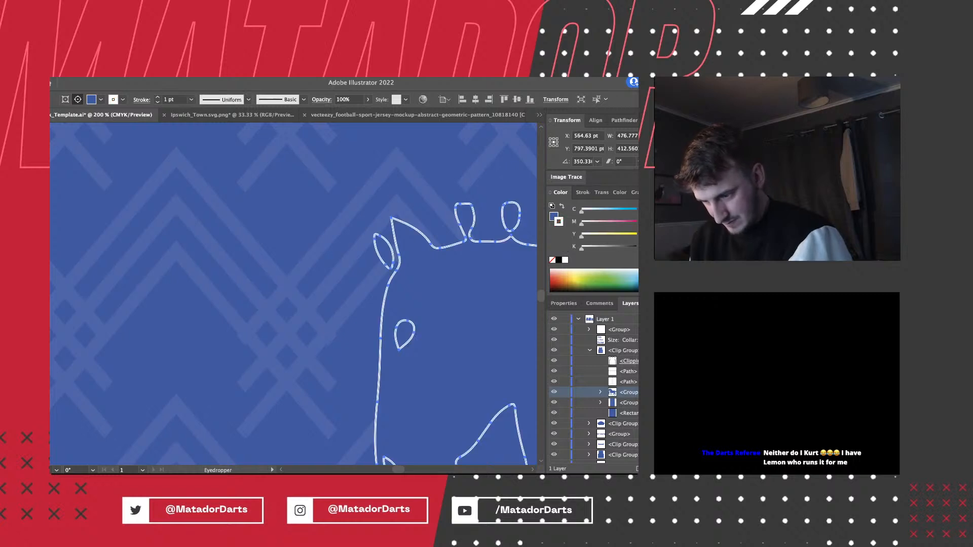
key("super+minus")
key("super+minus")
key("super+minus")
key("super+minus")
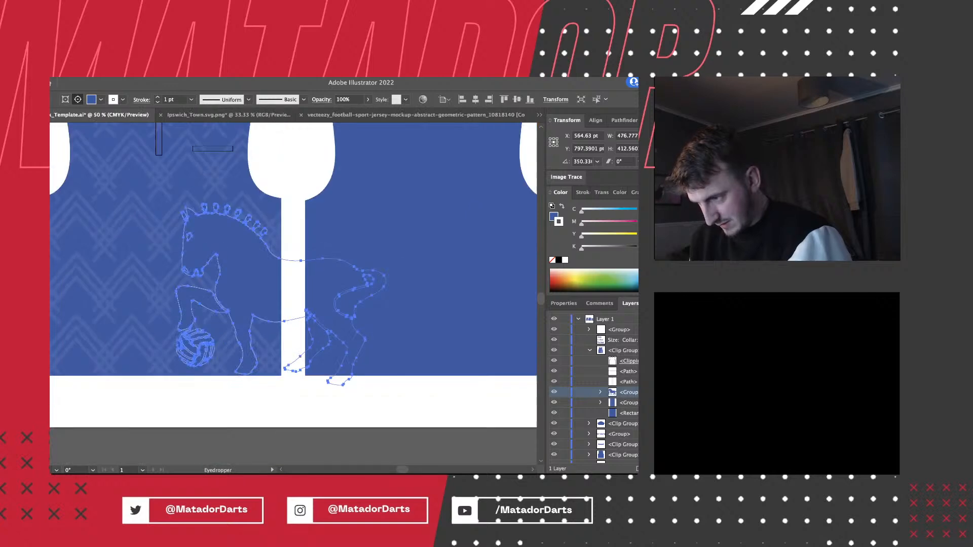
key("a")
key("super+shift+a")
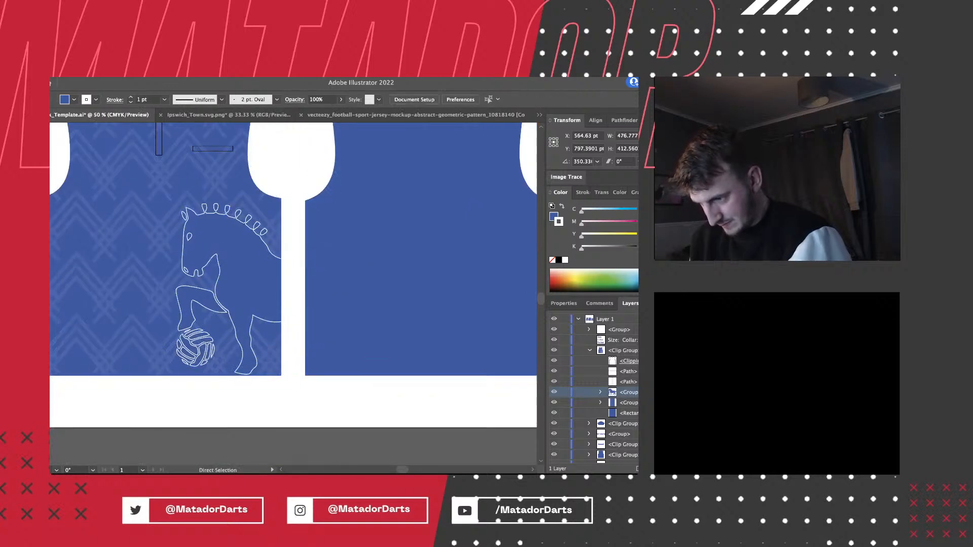
Examine the horse against the chevron rows up close, and check the front panel as a whole beside the back panel.
key("space")
left_click_drag(293, 294, 343, 352)
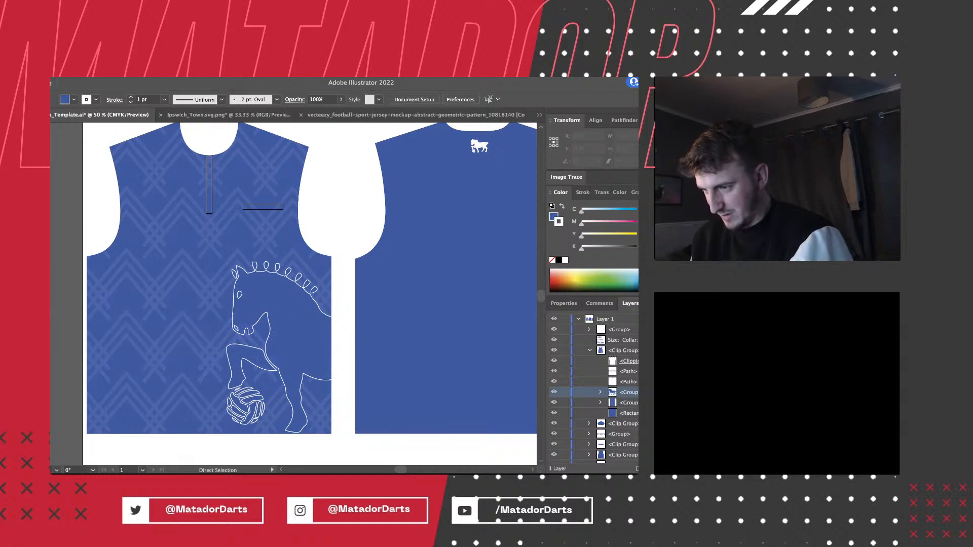
key("super+plus")
key("super+plus")
key("super+plus")
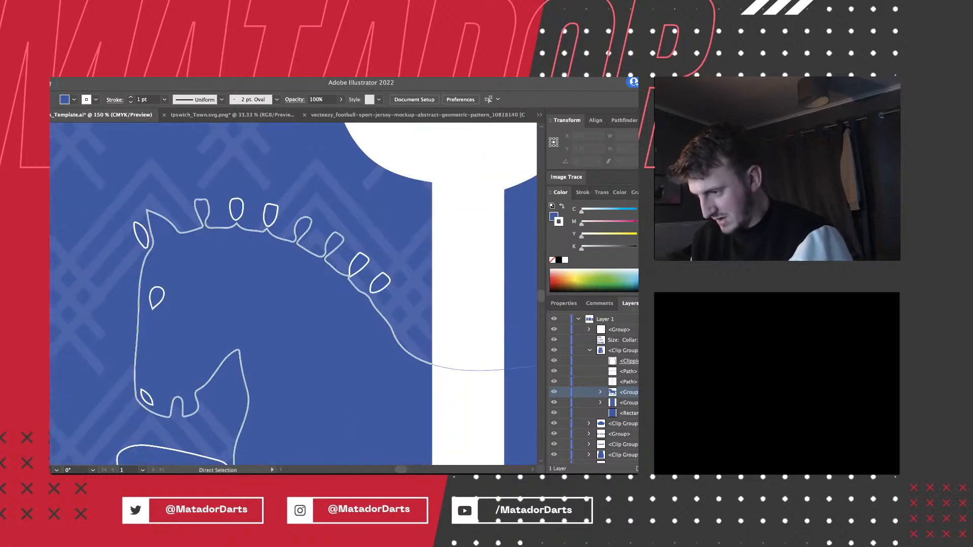
scroll(294, 293, "left", 10)
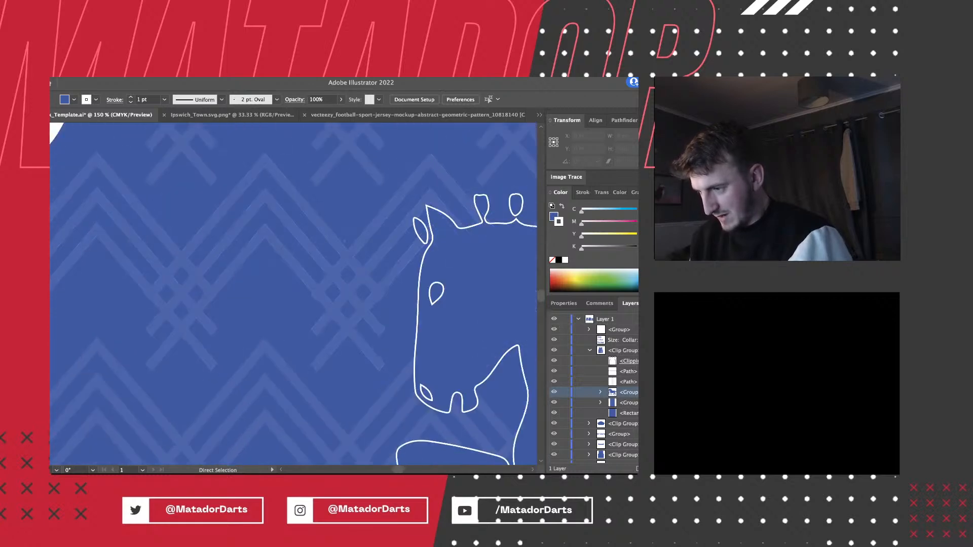
left_click(181, 150)
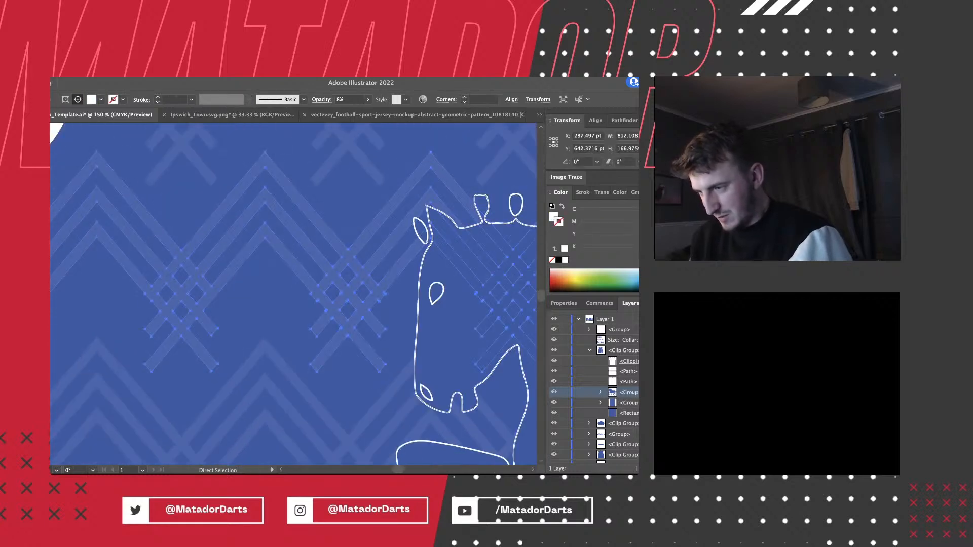
key("super+minus")
key("super+minus")
key("super+minus")
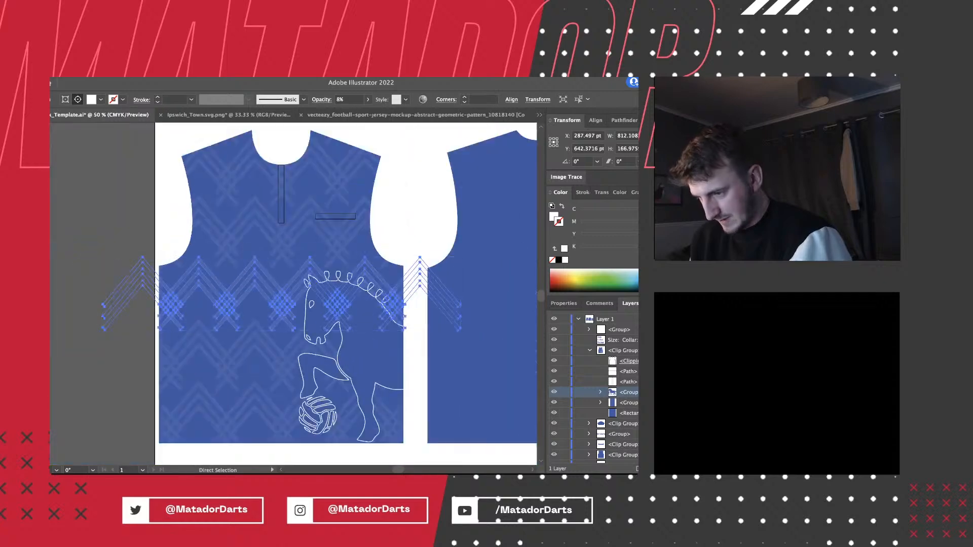
key("shift+super+a")
scroll(182, 304, "right", 1)
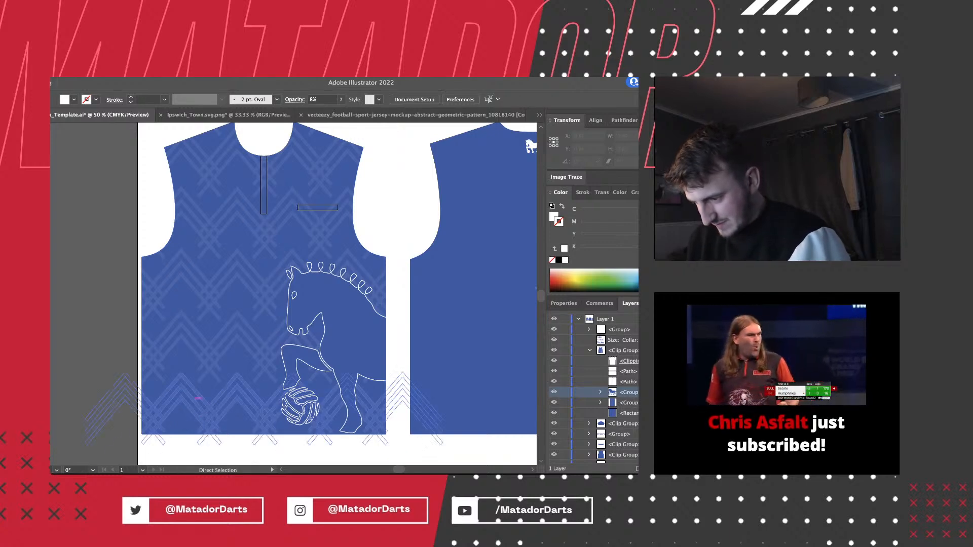
key("super+equal")
key("super+equal")
key("super+minus")
key("super+minus")
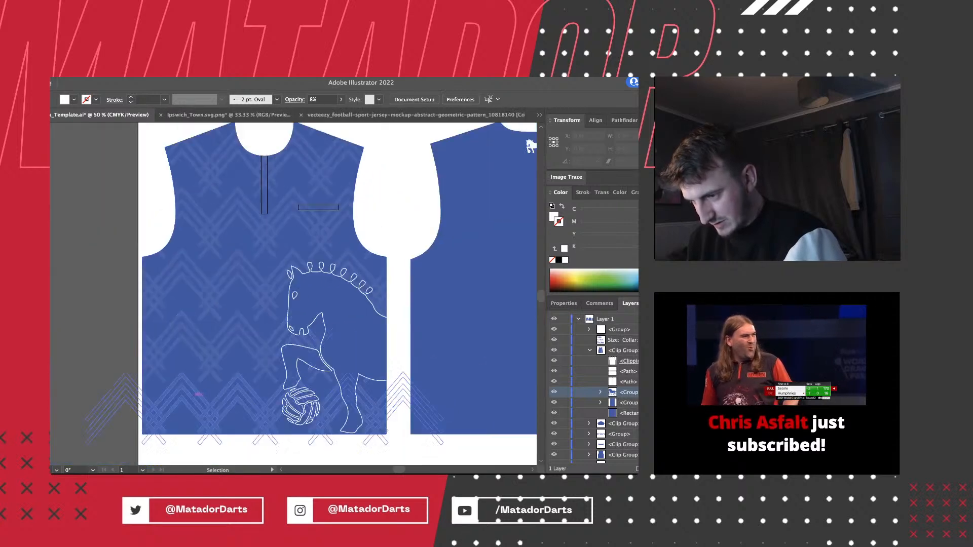
key("super+minus")
key("super+equal")
key("super+equal")
key("super+minus")
key("super+minus")
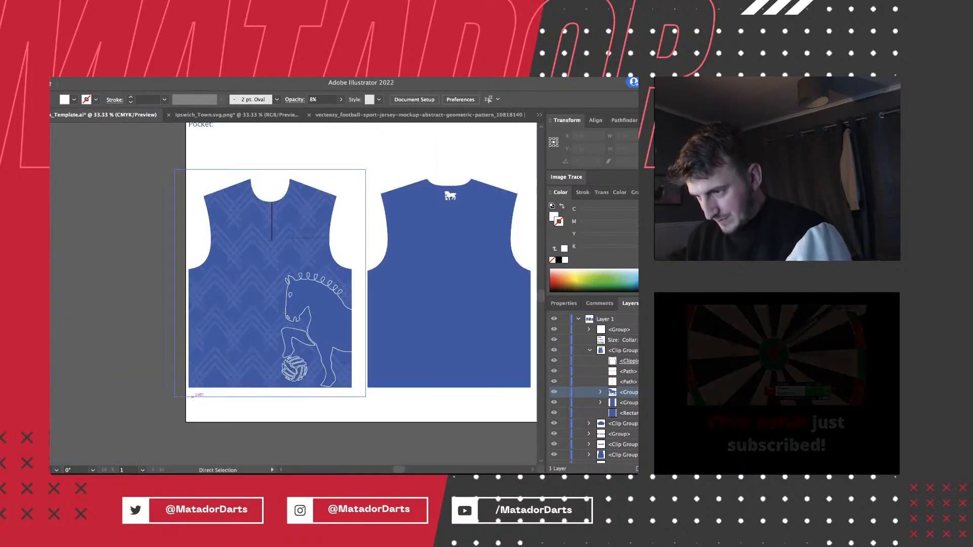
scroll(193, 397, "up", 3)
scroll(193, 396, "right", 3)
scroll(193, 397, "down", 1)
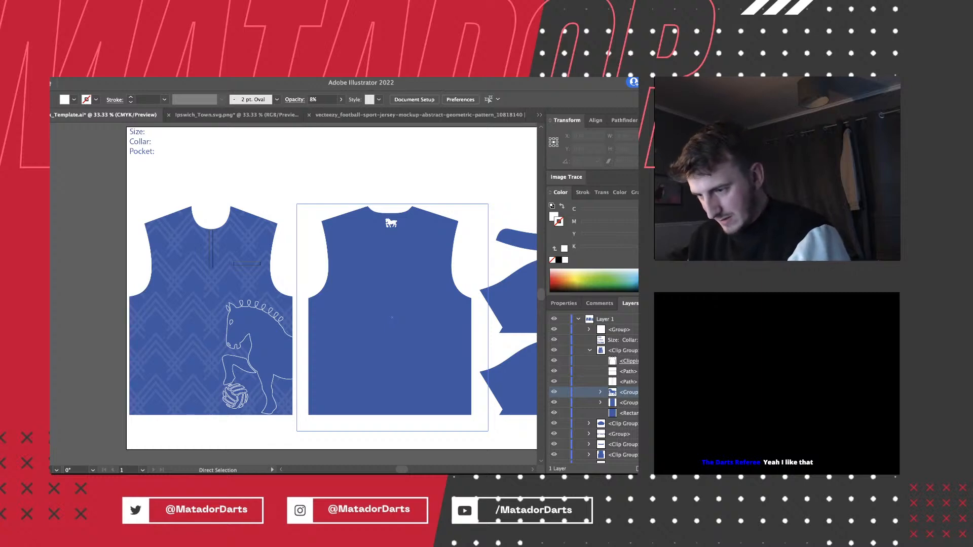
Duplicate the front panel's chevron pattern group in place, as a separate group at the front of the layer.
key("v")
key("a")
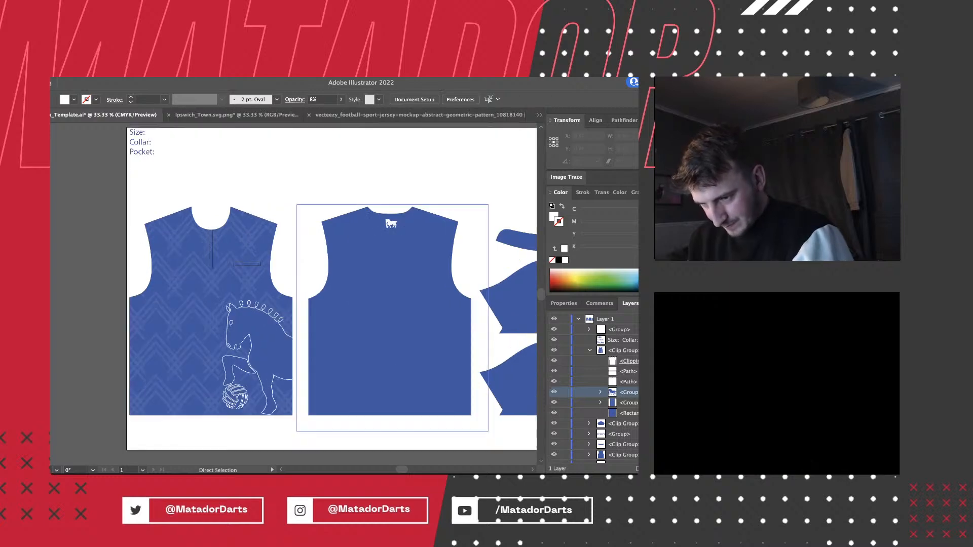
left_click(628, 403)
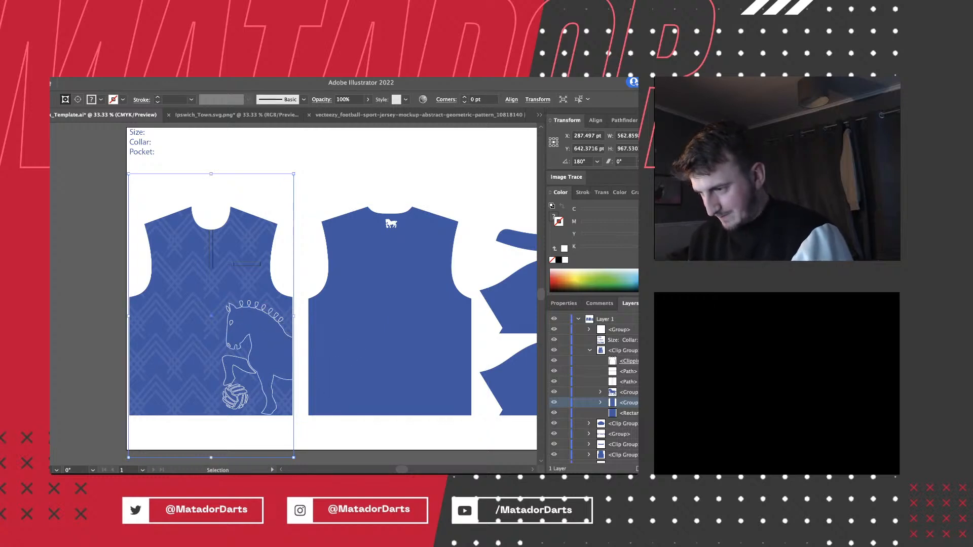
key("super+shift+a")
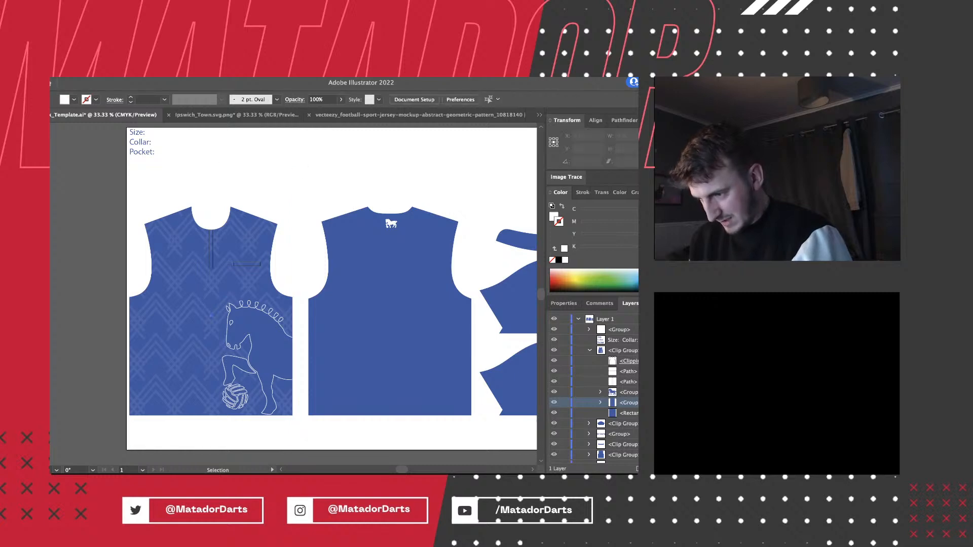
key("super+f")
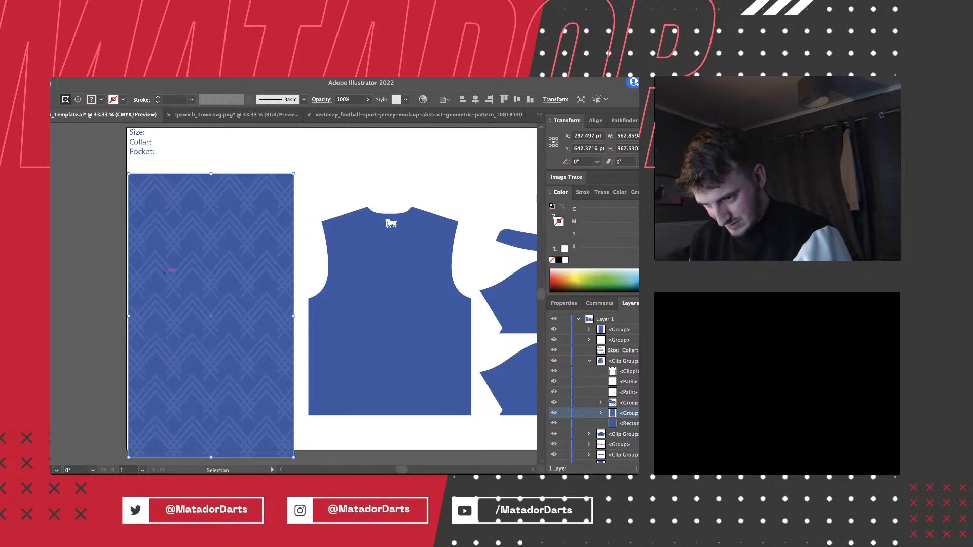
left_click(618, 329)
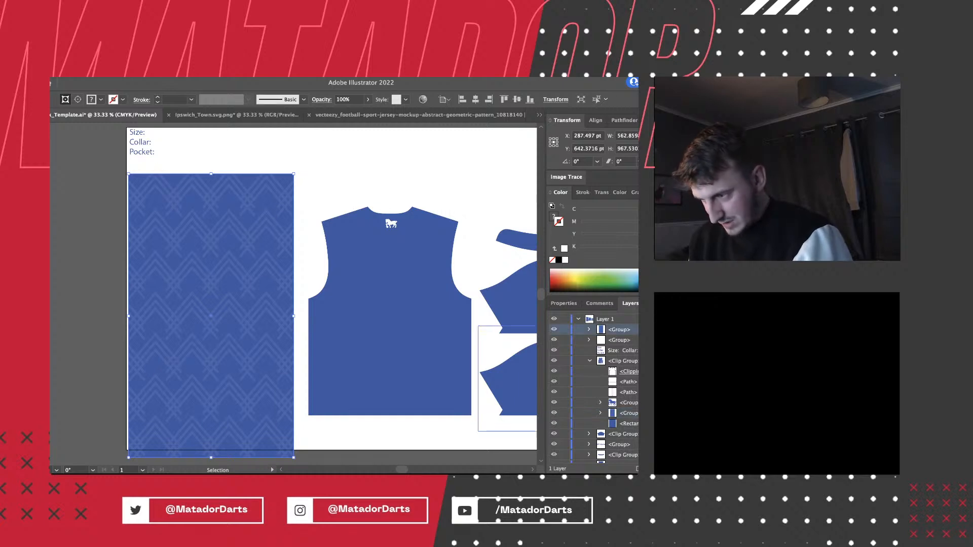
Move the duplicated chevron pattern group horizontally from the front panel until it covers the back panel, at about X 897.5 pt.
key("shift+Right")
key("shift+Right")
key("shift+Right")
key("shift+Right")
key("shift+Right")
key("shift+Right")
key("shift+Right")
key("shift+Right")
key("shift+Right")
key("shift+Right")
key("shift+Right")
key("shift+Right")
key("shift+Right")
key("shift+Right")
key("shift+Right")
key("shift+Right")
key("shift+Right")
key("shift+Right")
key("shift+Right")
key("shift+Right")
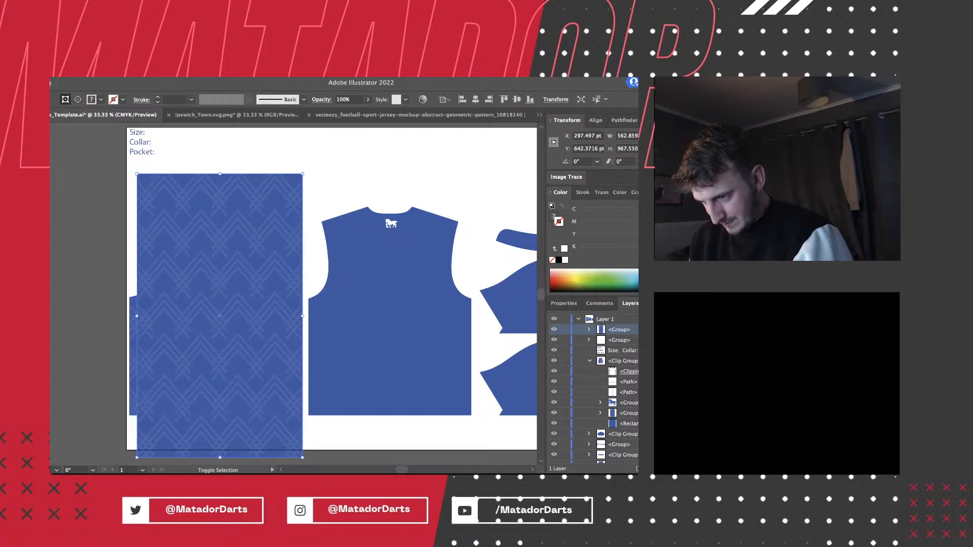
key("shift+Right")
key("shift+Right")
key("shift+Right")
key("shift+Right")
key("shift+Right")
key("shift+Right")
key("shift+Right")
key("shift+Right")
key("shift+Right")
key("shift+Right")
key("shift+Right")
key("shift+Right")
key("shift+Right")
key("shift+Right")
key("shift+Right")
key("shift+Right")
key("shift+Right")
key("shift+Right")
key("shift+Right")
key("shift+Right")
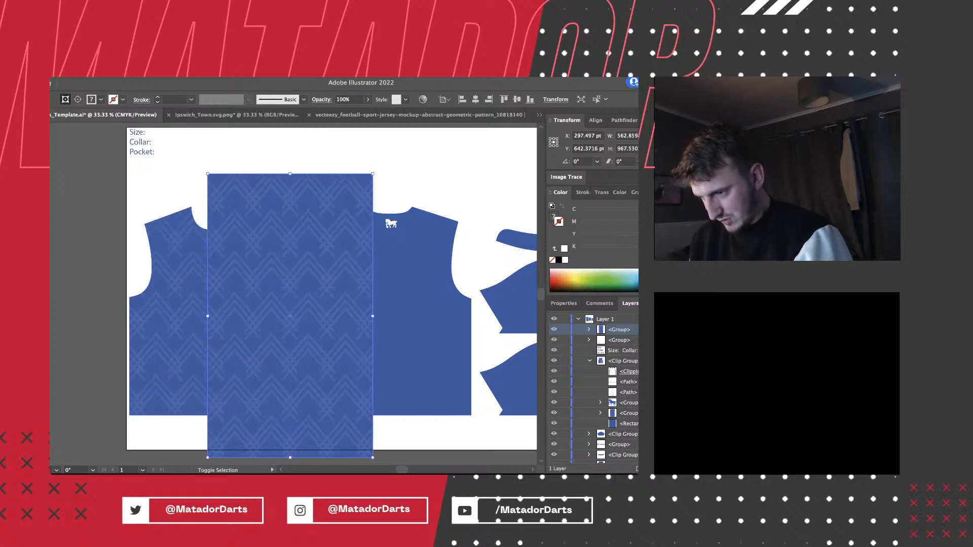
key("shift+Right")
key("shift+Right")
key("shift+Right")
key("shift+Right")
key("shift+Right")
key("shift+Right")
key("shift+Right")
key("shift+Right")
key("shift+Right")
key("shift+Right")
key("shift+Right")
key("shift+Right")
key("shift+Right")
key("shift+Right")
key("shift+Right")
key("shift+Right")
key("shift+Right")
key("shift+Right")
key("shift+Right")
key("shift+Right")
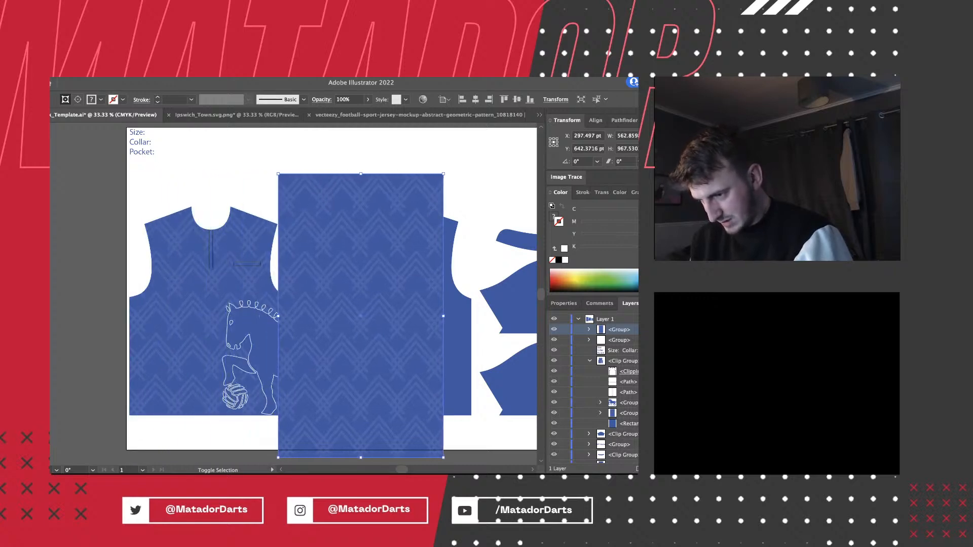
key("shift+Left")
key("shift+Left")
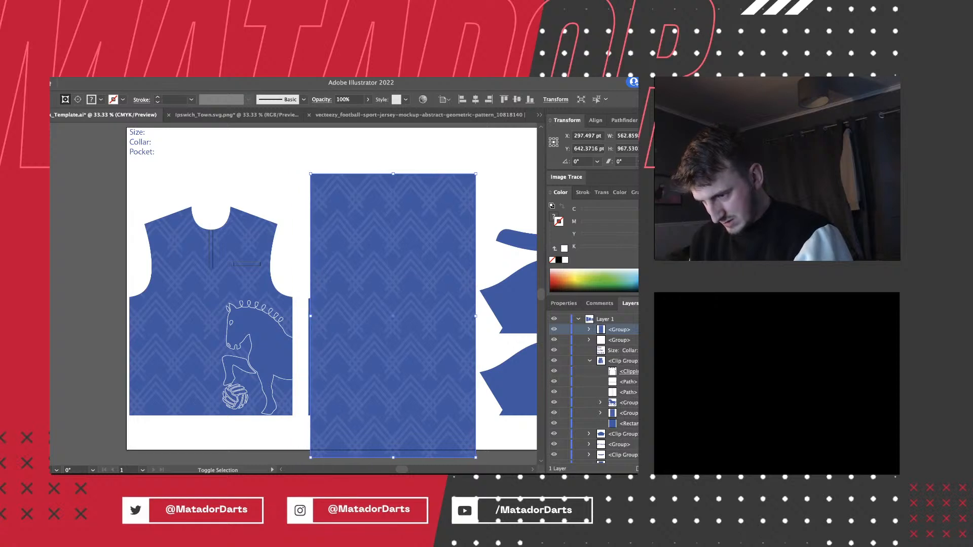
key("shift+Left")
key("shift+Left")
key("shift+Left")
key("shift+Right")
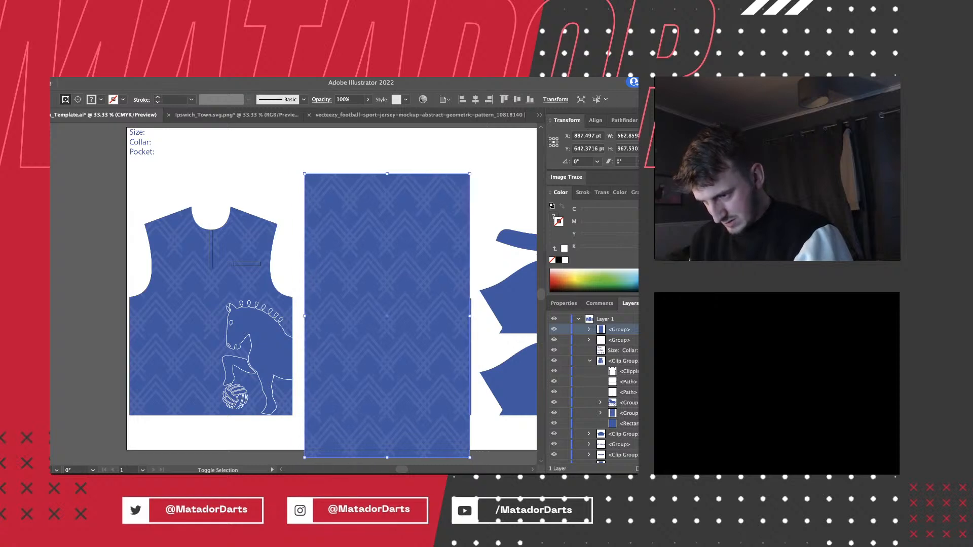
key("shift+Right")
key("shift+Right")
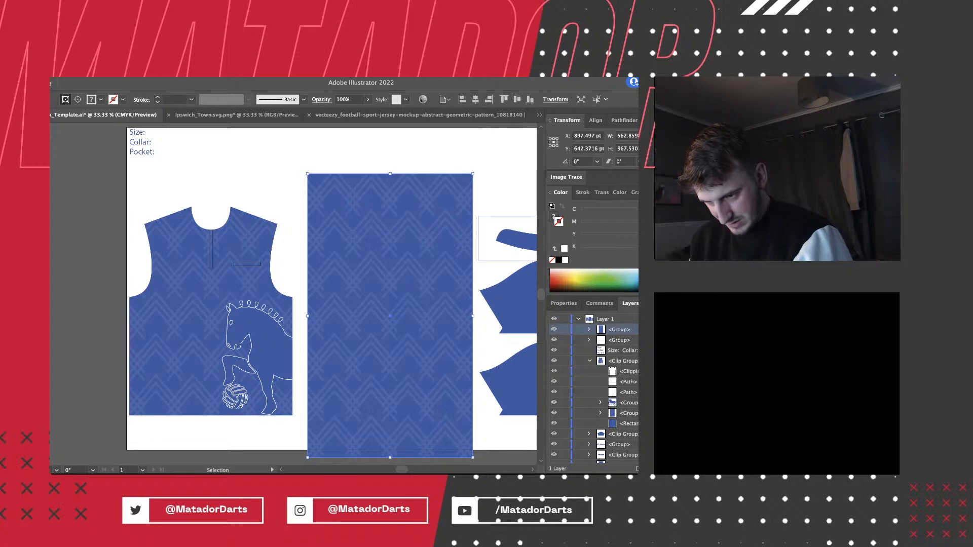
Place the chevron pattern copy inside the back panel's clip group, beneath the small horse, and deselect it.
scroll(593, 388, "down", 1)
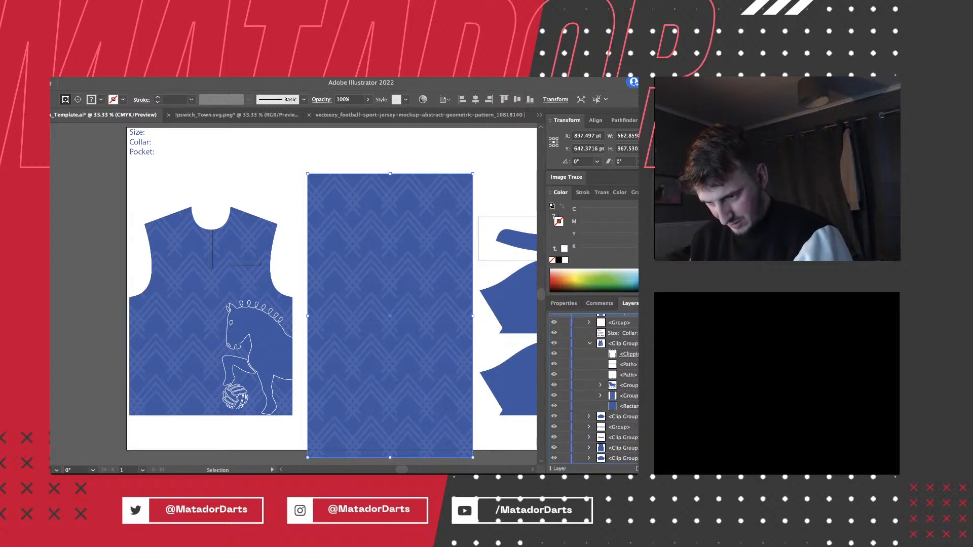
key("ctrl+7")
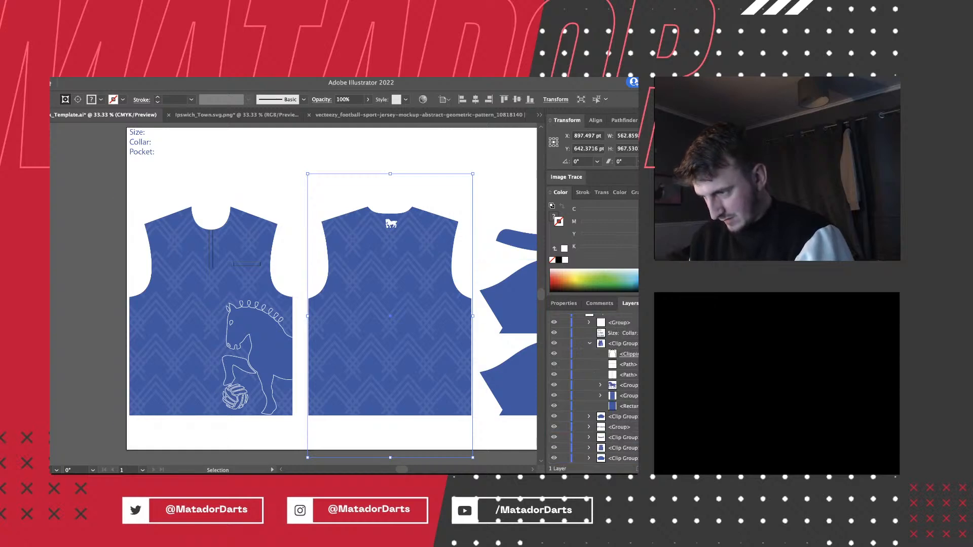
key("a")
key("super+shift+a")
Try a near-white fill on both sleeves, comparing it with the blue fill by undoing and redoing the change.
scroll(167, 236, "right", 2)
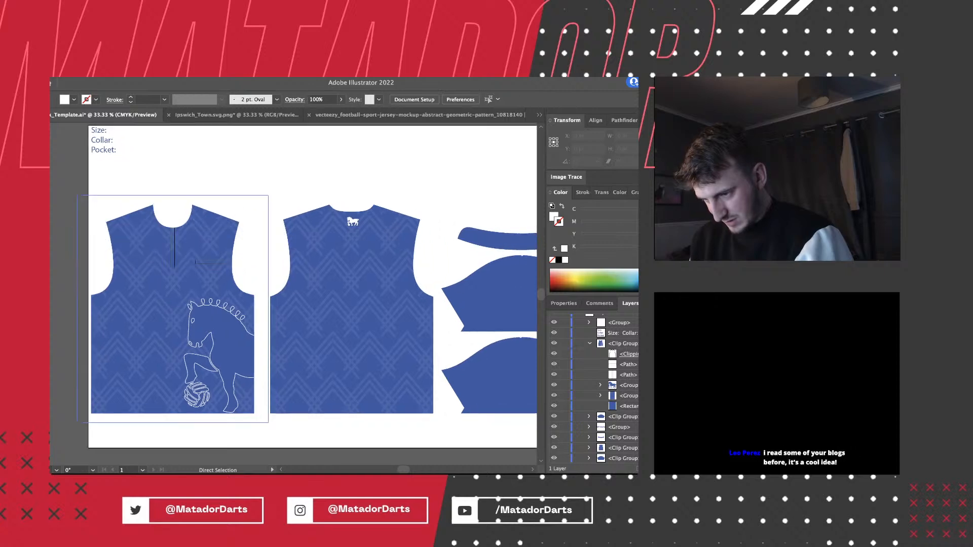
scroll(307, 285, "right", 1)
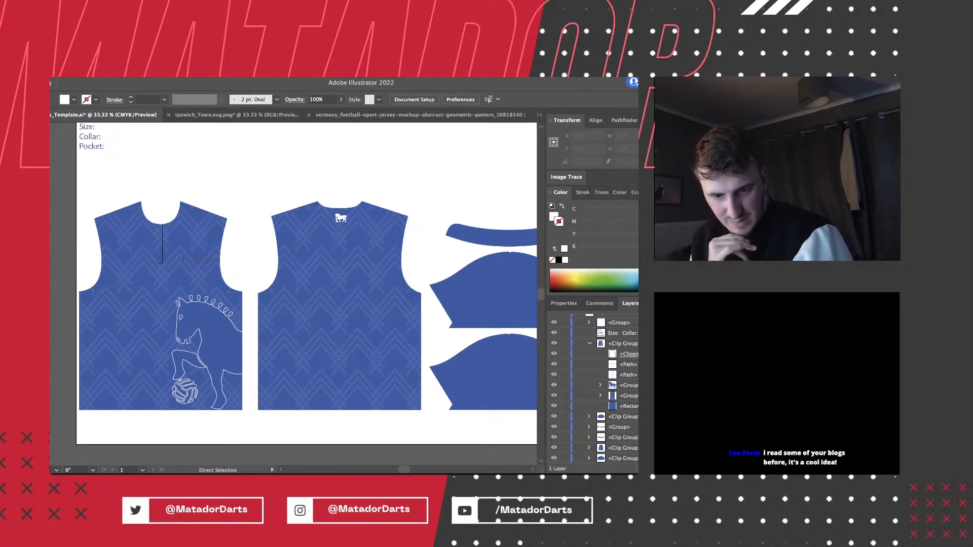
scroll(303, 287, "up", 1)
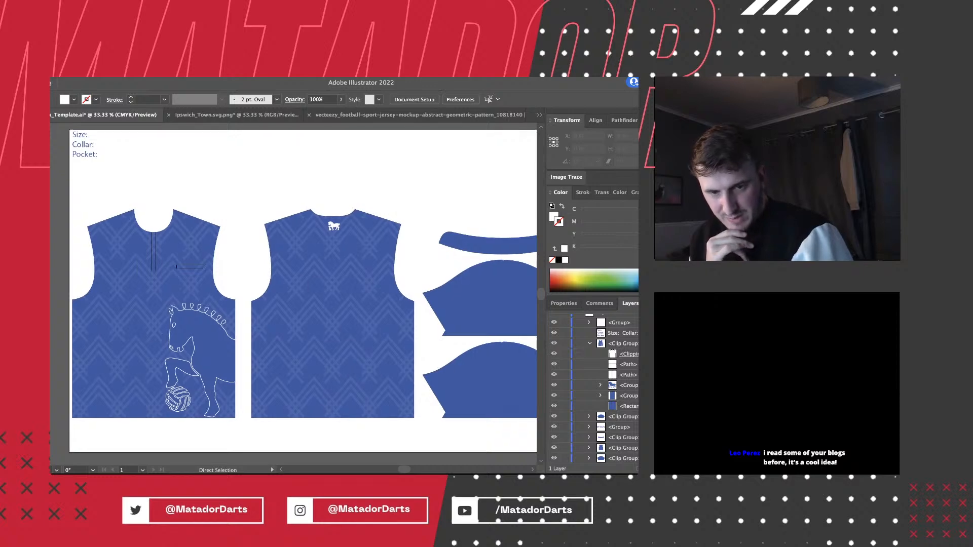
scroll(441, 193, "left", 2)
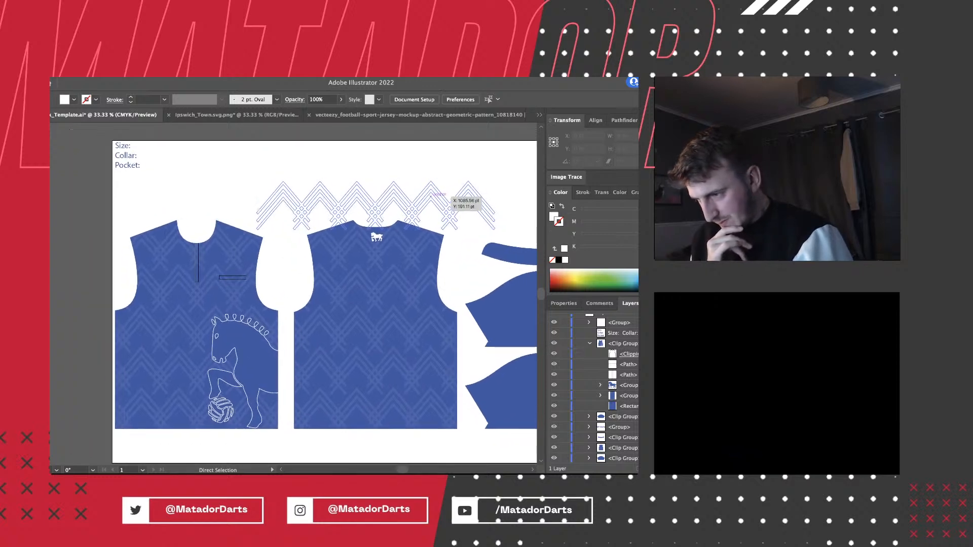
scroll(245, 217, "right", 4)
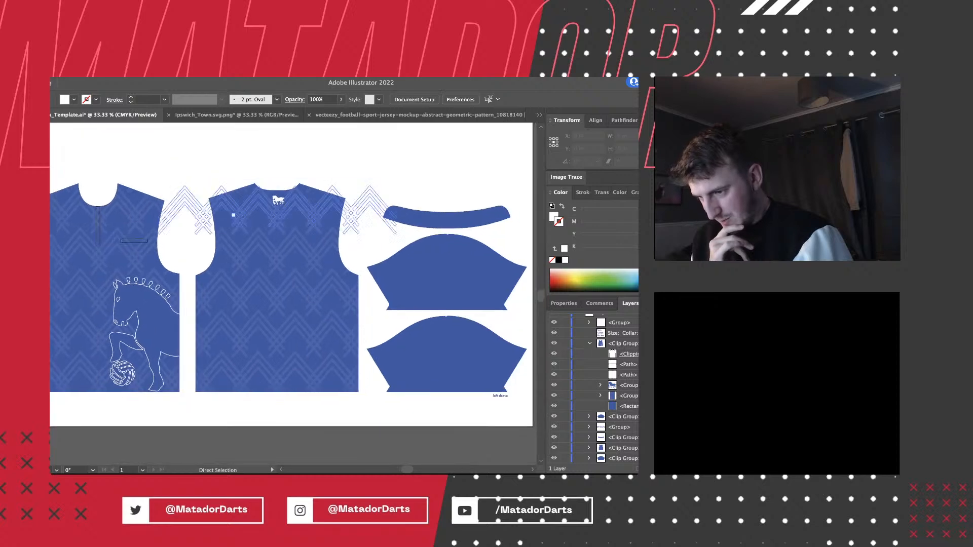
left_click(428, 269)
left_click(428, 349, "shift")
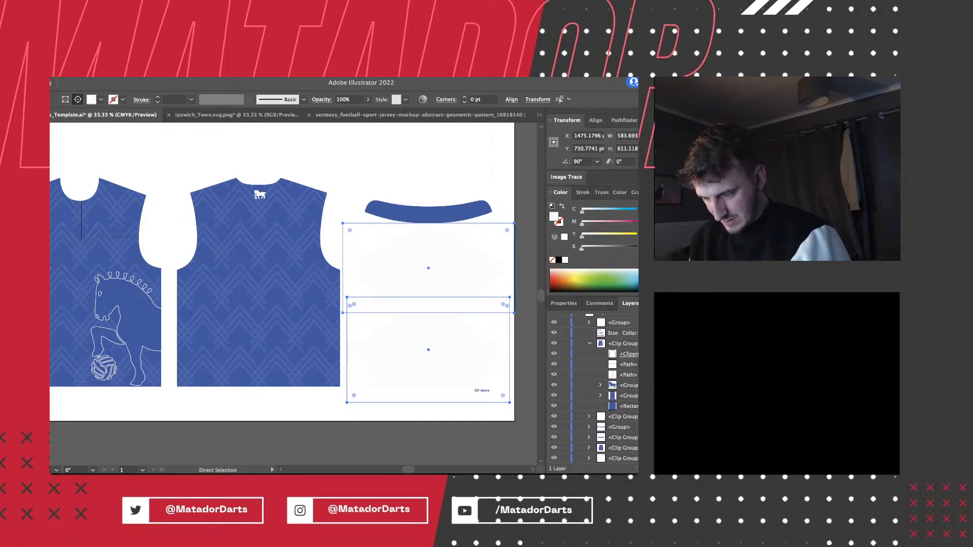
key("super+z")
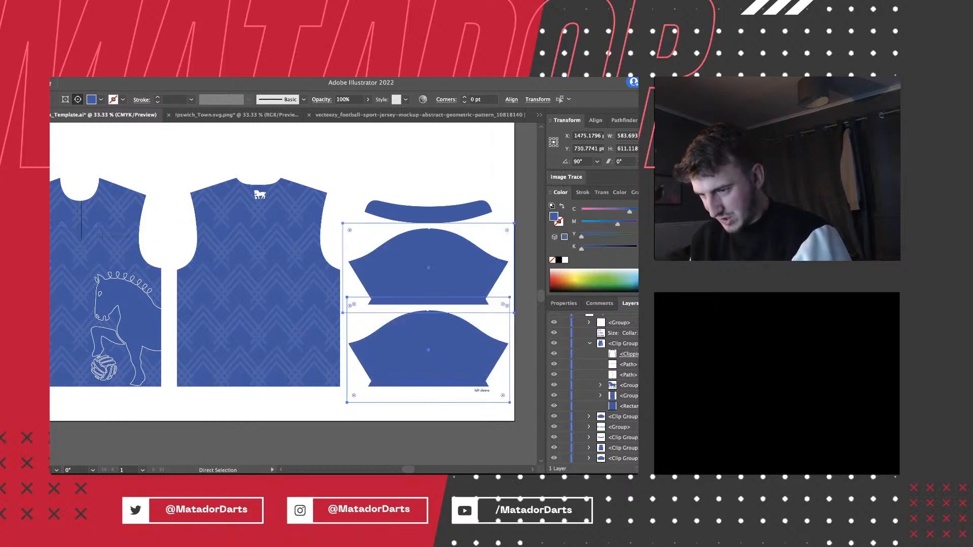
key("super+shift+z")
key("super+shift+a")
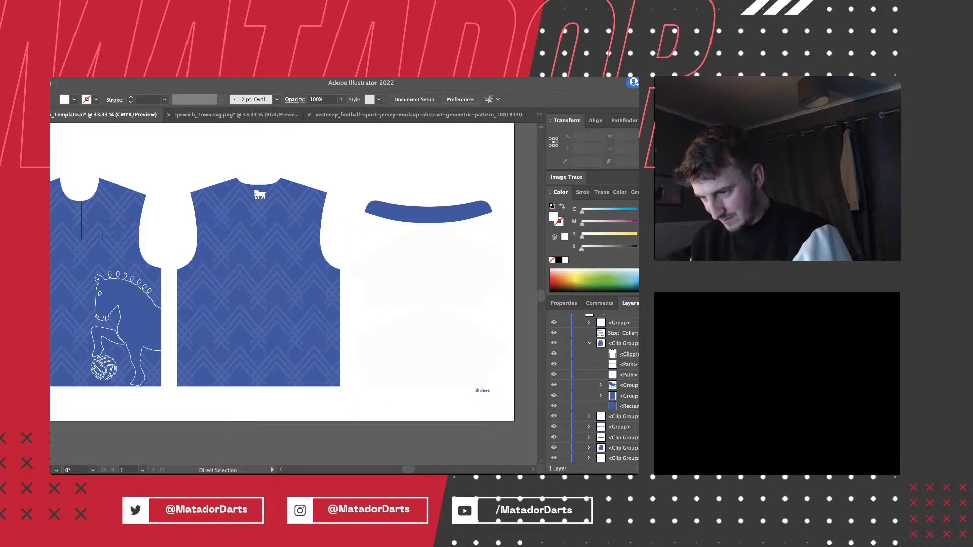
key("super+z")
key("super+z")
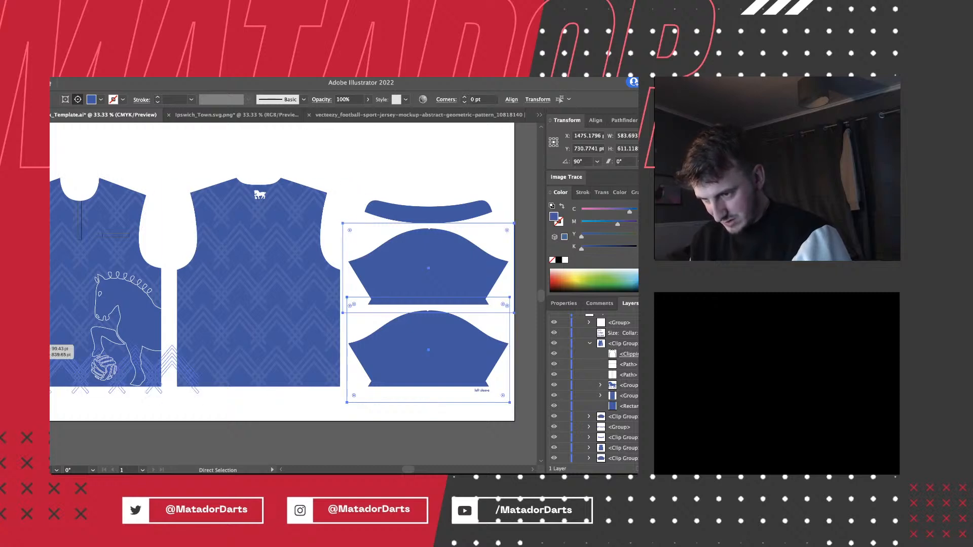
Fill both sleeves with a pale blue and apply the same sampled colour to the collar.
key("super+shift+z")
key("super+shift+a")
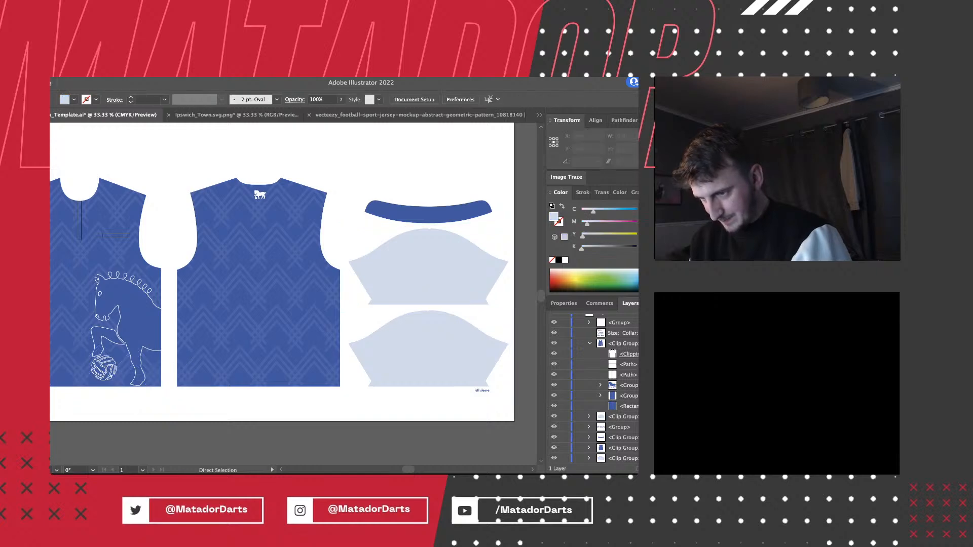
left_click(429, 210)
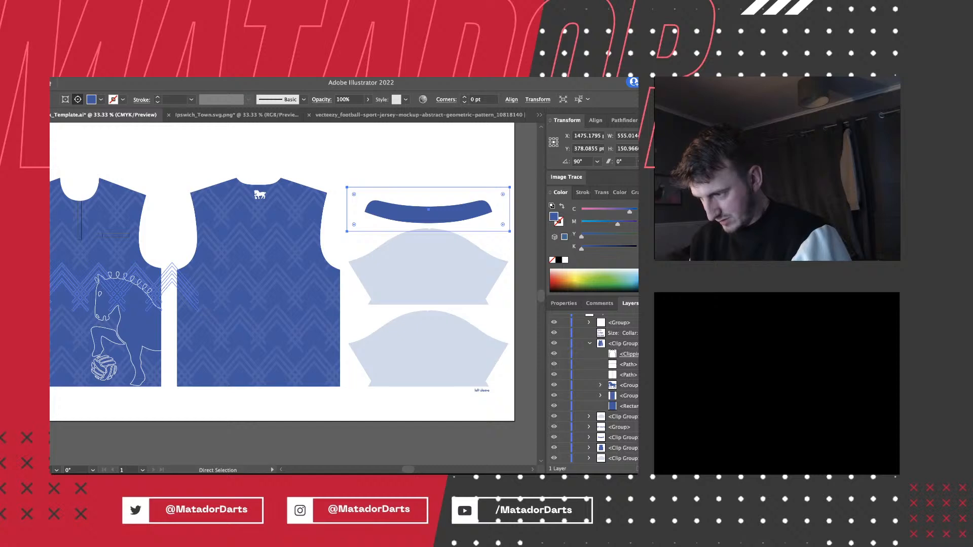
key("i")
left_click(349, 234)
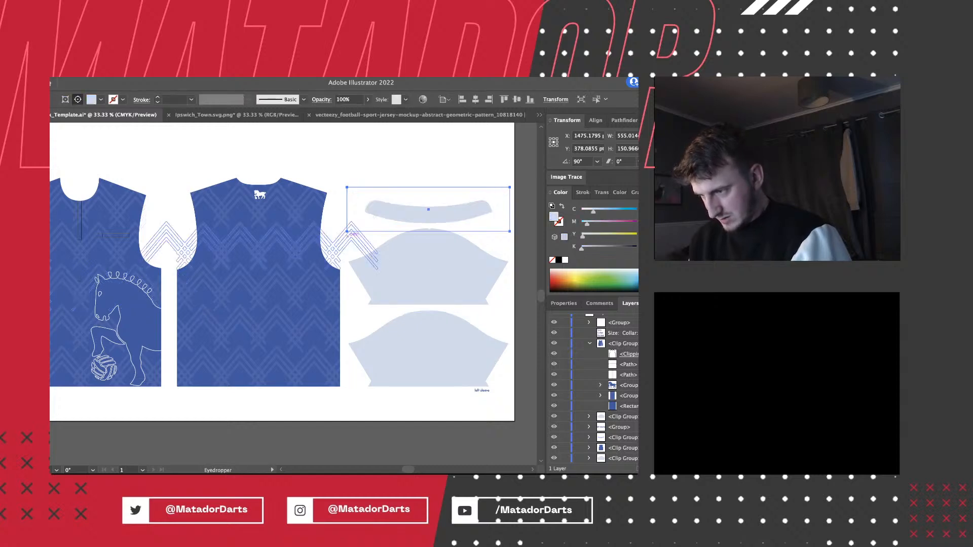
key("a")
left_click(343, 239)
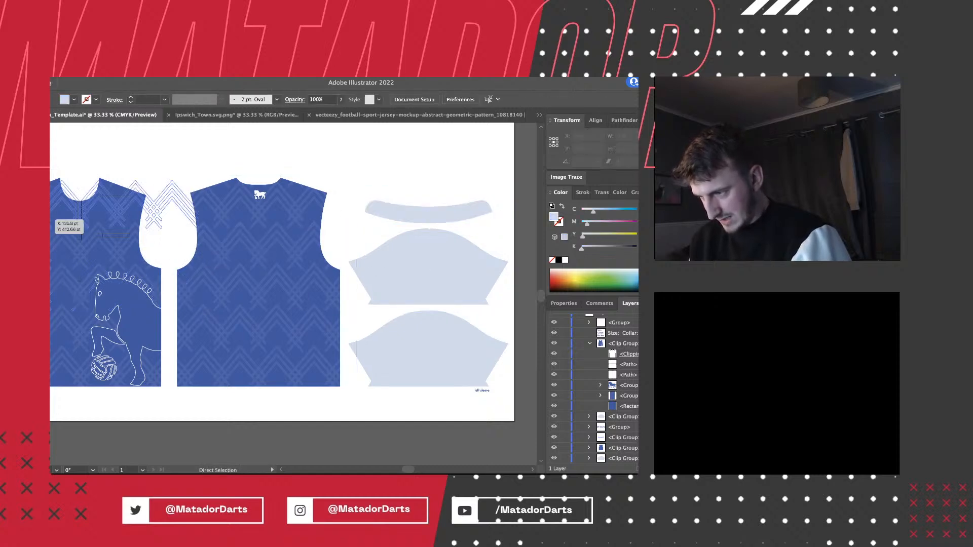
Draw a rectangular cuff band about 435 by 46 pt across the left sleeve's hem and fill it with the shirt's sampled blue.
key("m")
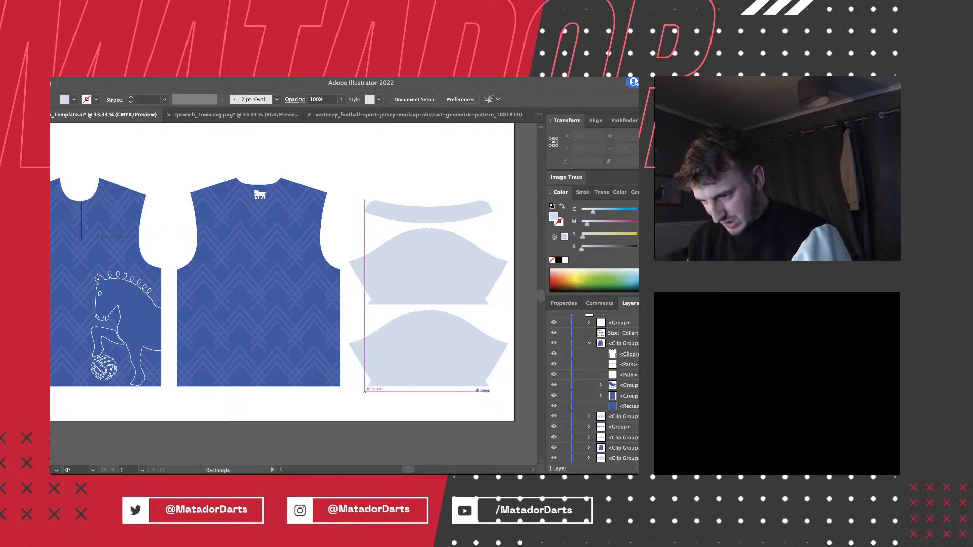
mouse_move(364, 391)
left_mouse_down()
mouse_move(494, 391)
mouse_move(492, 378)
left_mouse_up()
key("i")
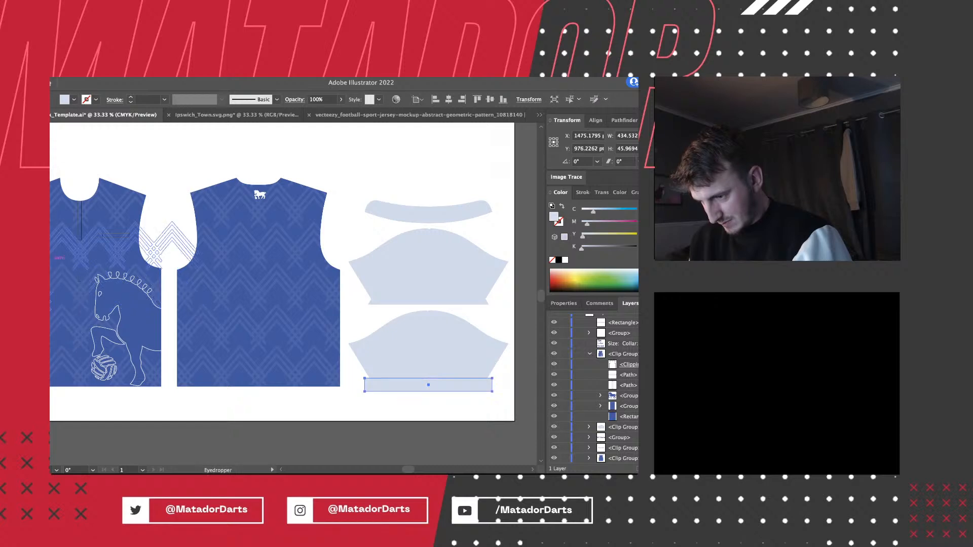
left_click(79, 281)
key("v")
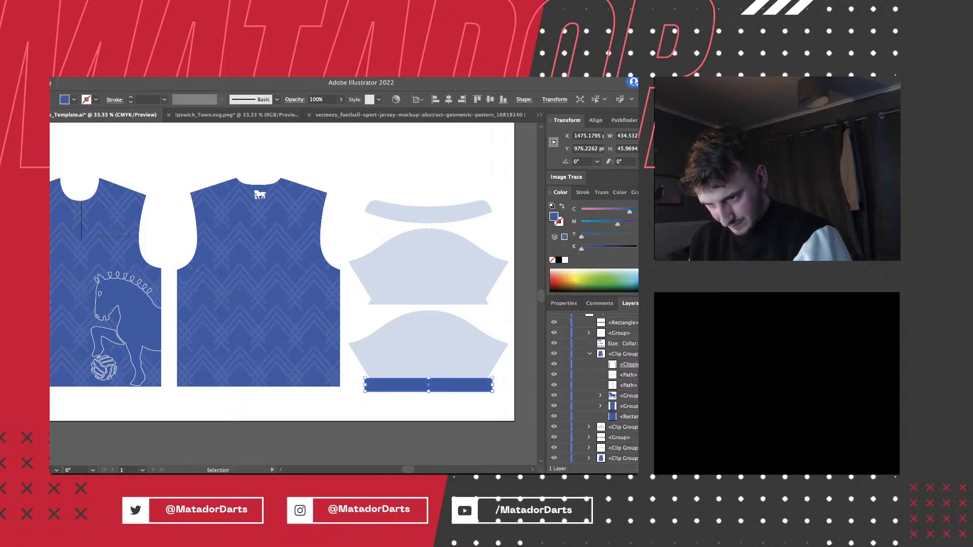
Move the blue cuff band into the left sleeve's clip group, in front of the pale blue fill.
scroll(593, 385, "up", 1)
left_click_drag(622, 329, 623, 416)
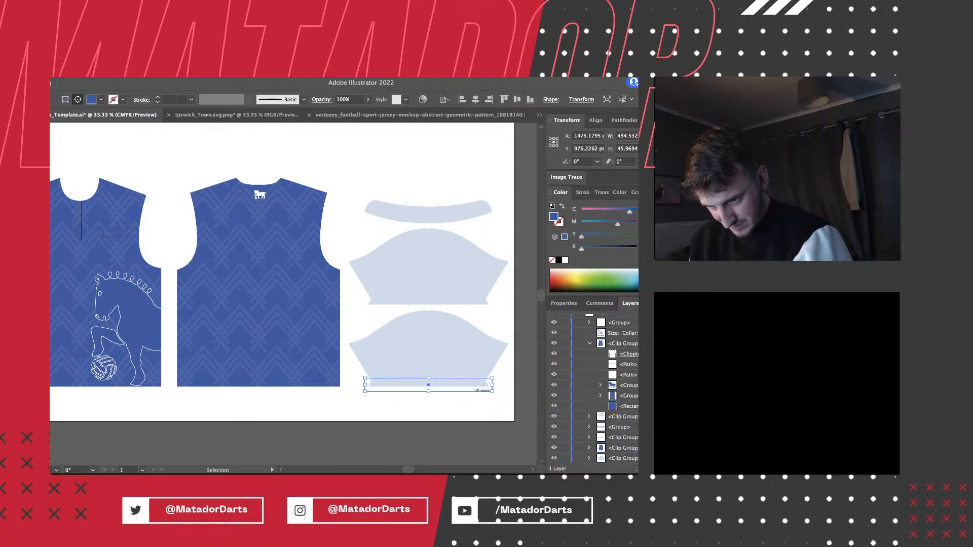
key("ctrl+z")
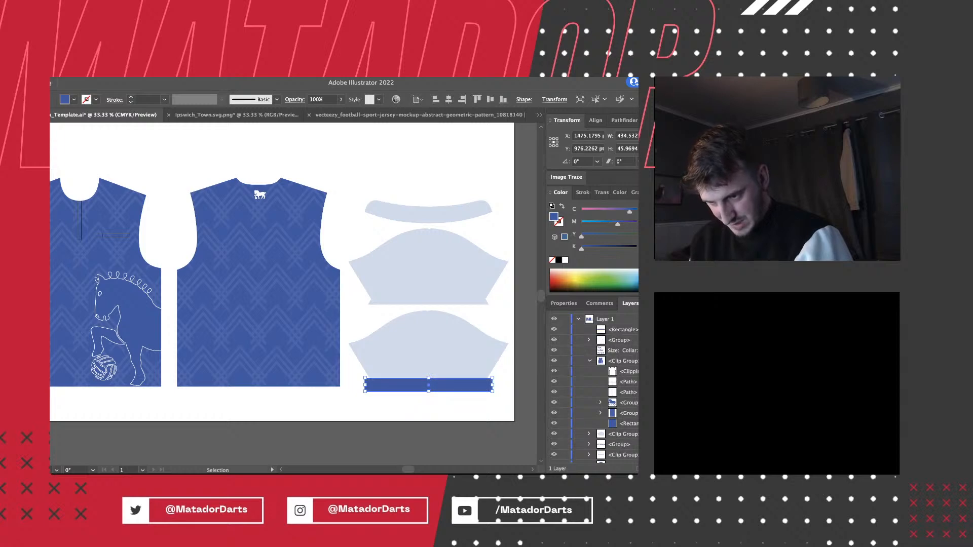
left_click_drag(622, 330, 622, 458)
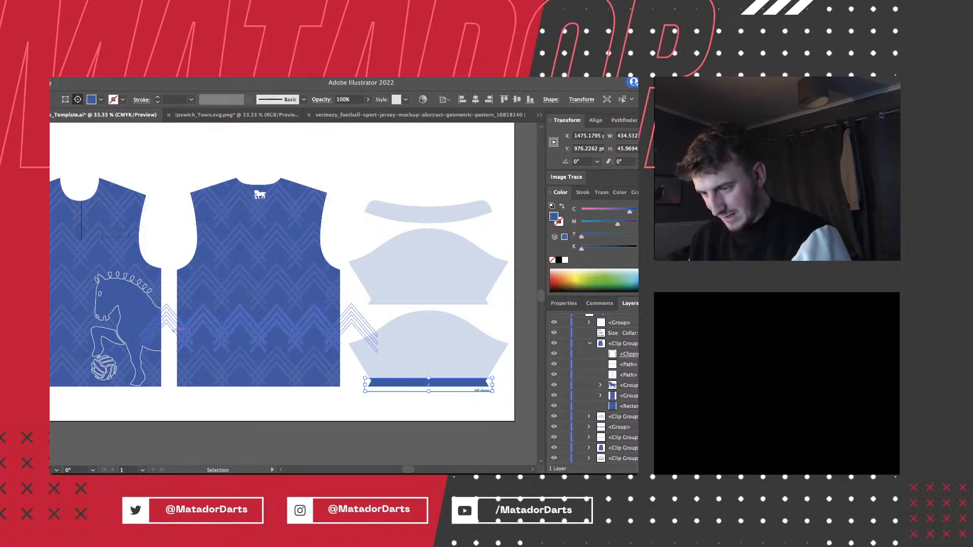
Fit the cuff band to the left sleeve's hem, 9 pt higher and about 38 pt tall, and order it beneath the clipping path.
key("ctrl+equal")
key("ctrl+equal")
key("shift+Up")
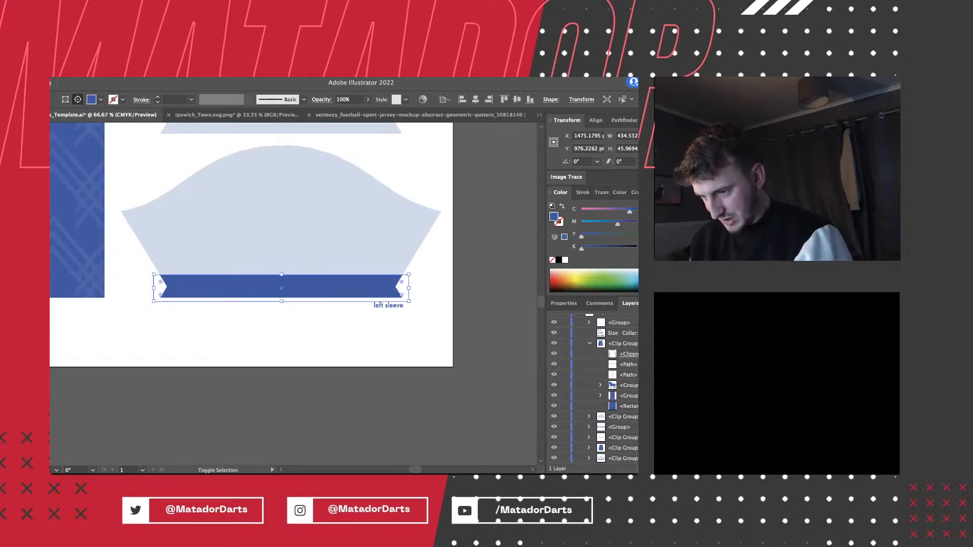
key("Down")
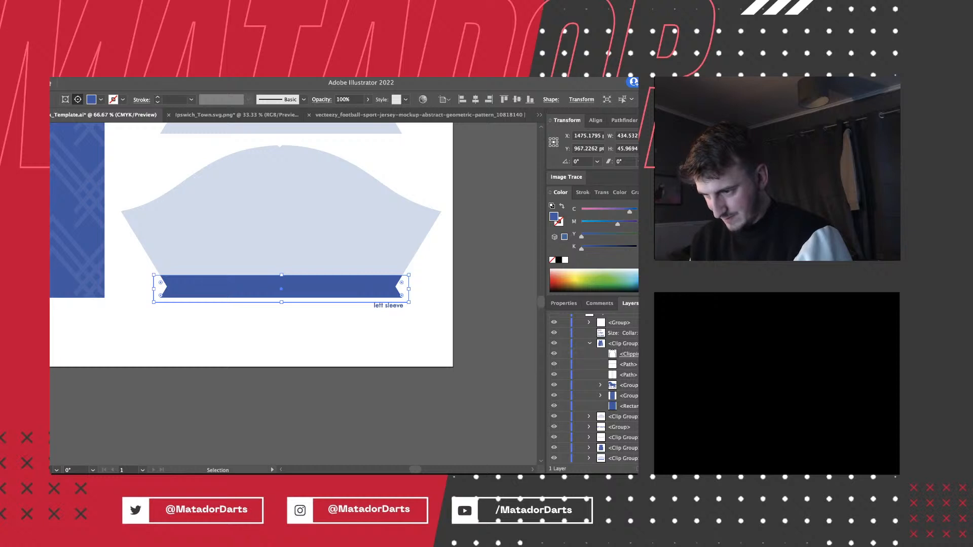
left_click_drag(281, 303, 281, 297)
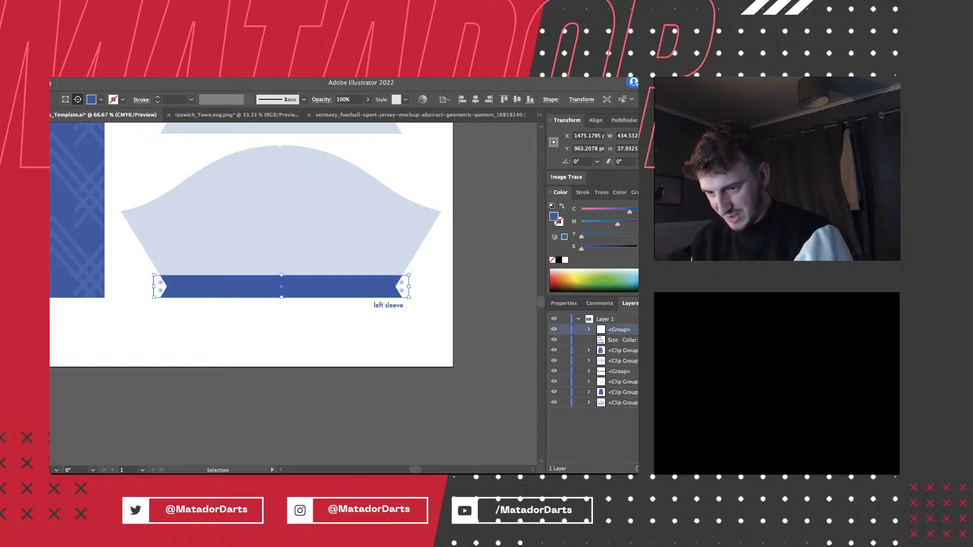
left_click(588, 402)
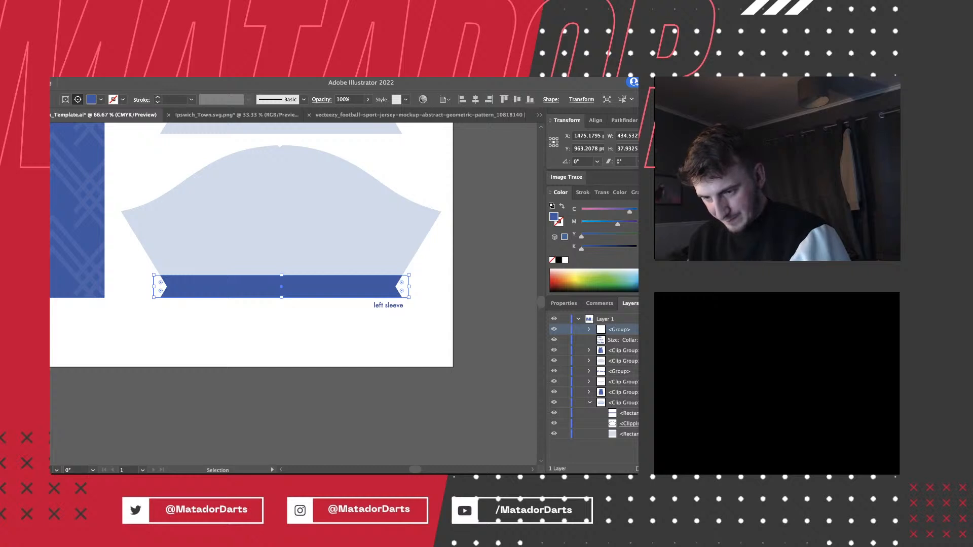
left_click_drag(628, 413, 629, 428)
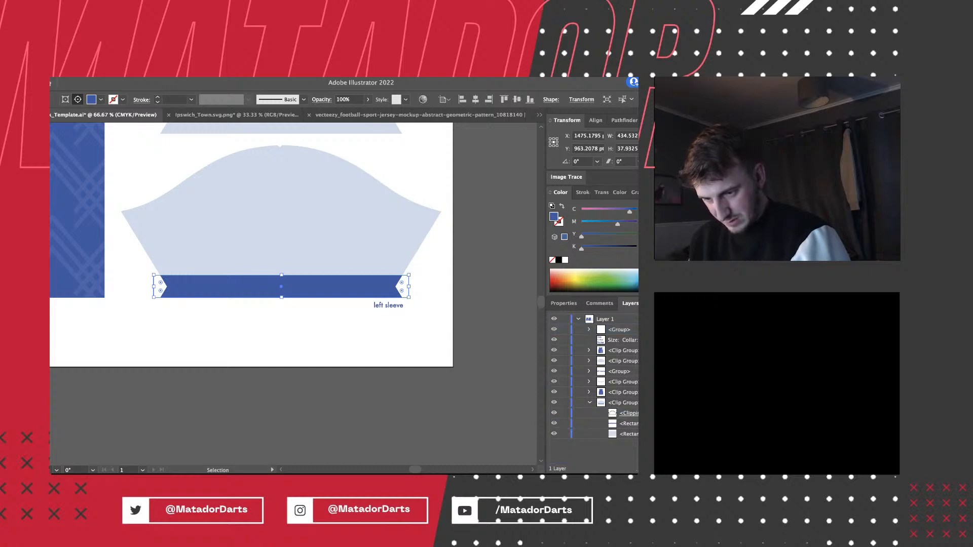
Add a copy of the blue cuff band at the upper sleeve's hem and place it inside that sleeve's clip group.
key("super+v")
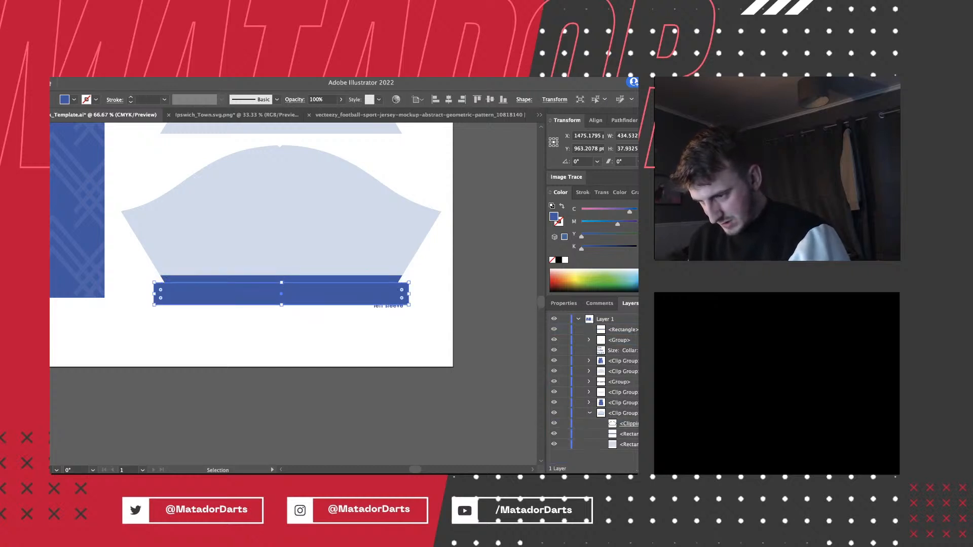
left_click_drag(281, 294, 278, 146)
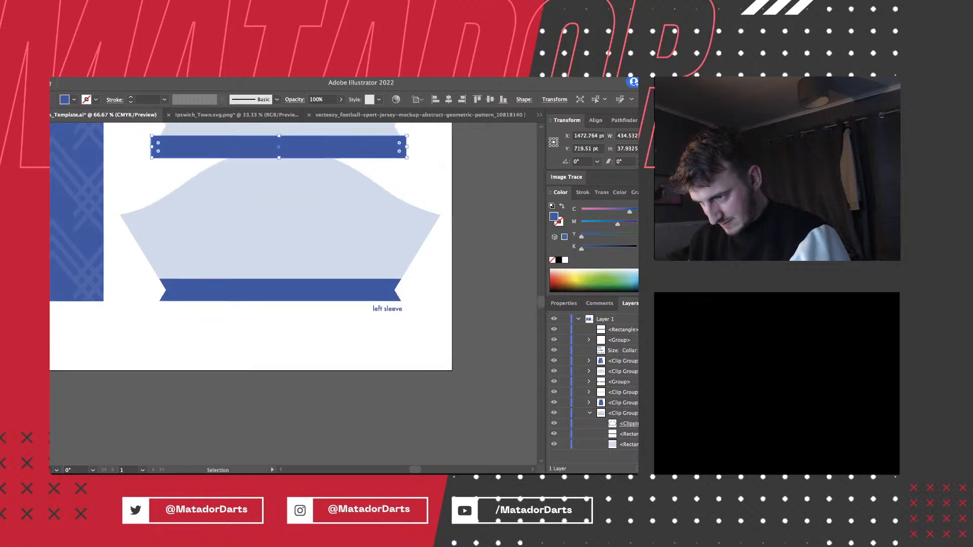
scroll(279, 146, "up", 3)
left_click_drag(324, 226, 336, 204)
left_click_drag(622, 329, 623, 371)
left_click(444, 278)
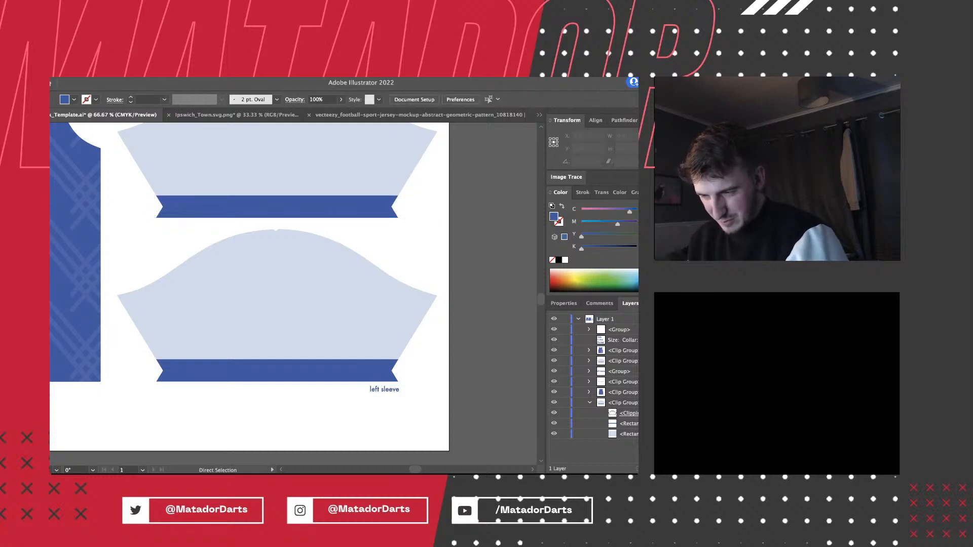
Review the whole shirt layout, checking the front horse, the chevrons on both panels, the collar and the sleeve cuffs.
key("super+minus")
key("super+minus")
key("super+minus")
scroll(293, 294, "left", 3)
scroll(328, 274, "left", 2)
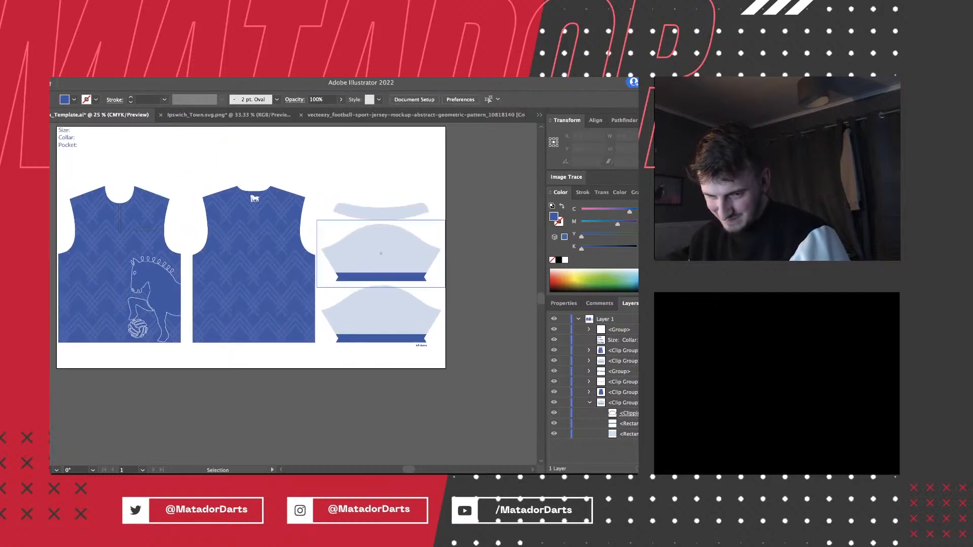
scroll(327, 275, "up", 2)
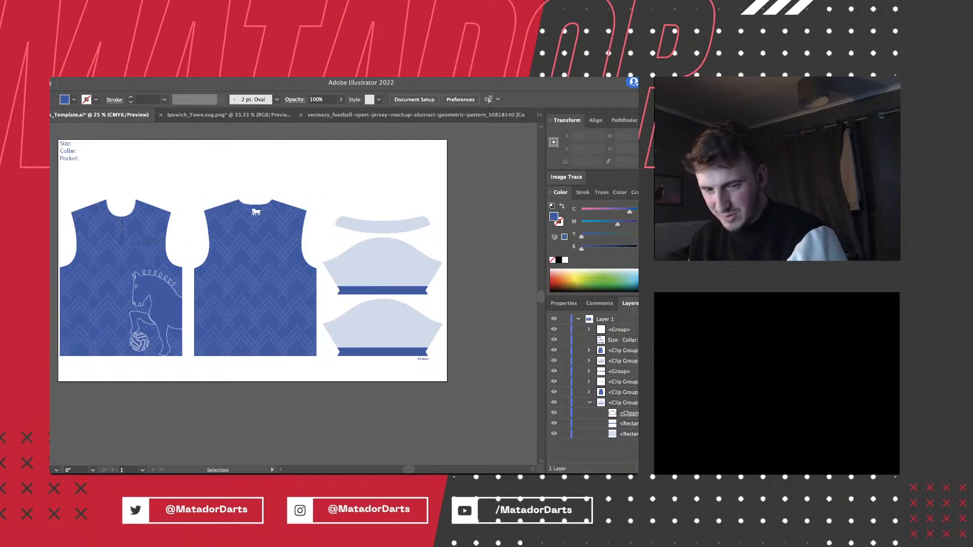
key("super+equal")
key("super+equal")
key("super+equal")
key("super+equal")
scroll(293, 293, "up", 4)
scroll(293, 293, "left", 2)
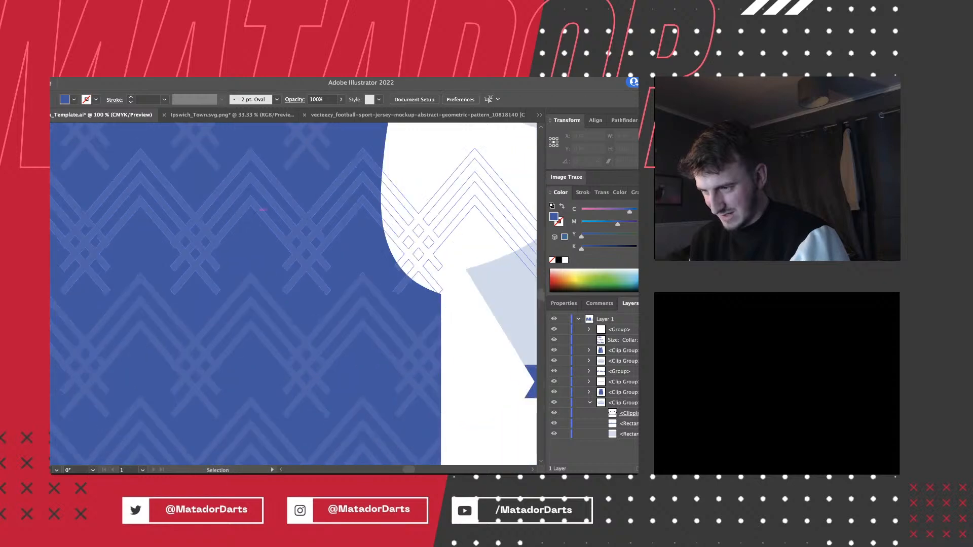
scroll(293, 294, "up", 3)
key("super+minus")
key("super+minus")
key("super+minus")
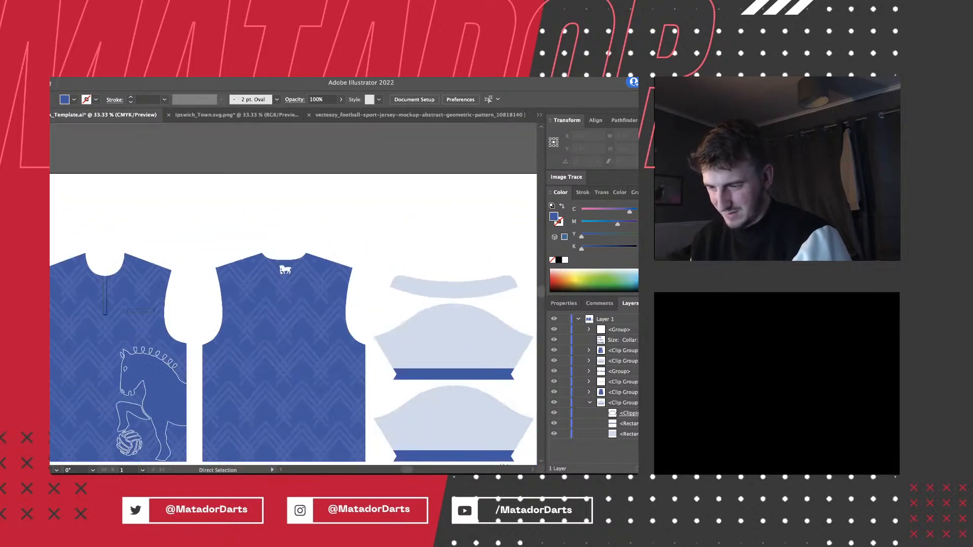
scroll(293, 294, "down", 1)
scroll(298, 221, "down", 1)
key("super+minus")
key("super+equal")
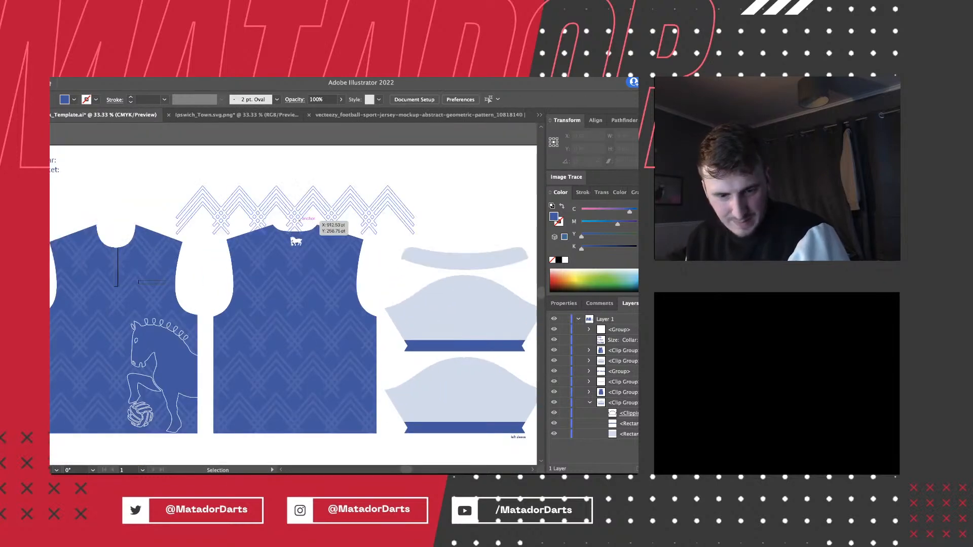
scroll(299, 222, "down", 1)
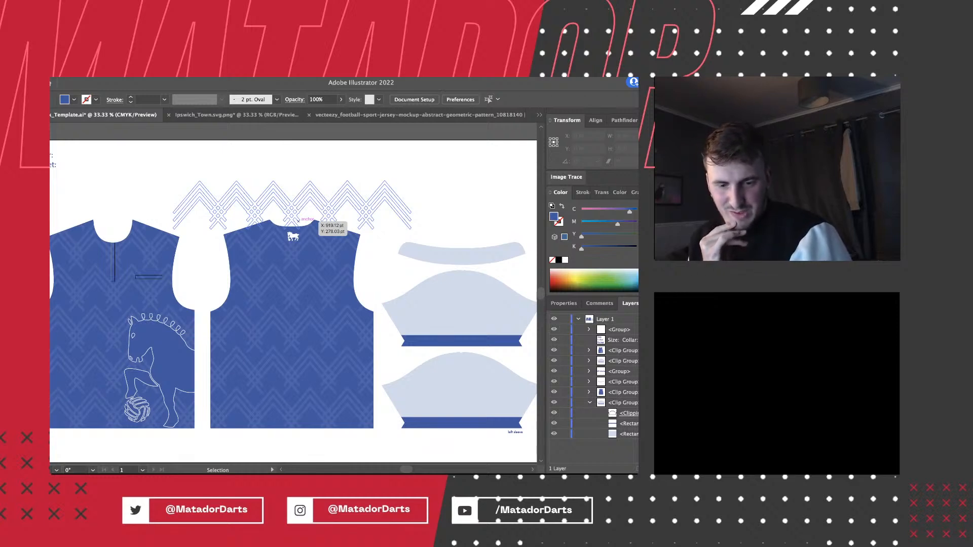
scroll(299, 221, "left", 3)
scroll(298, 223, "down", 1)
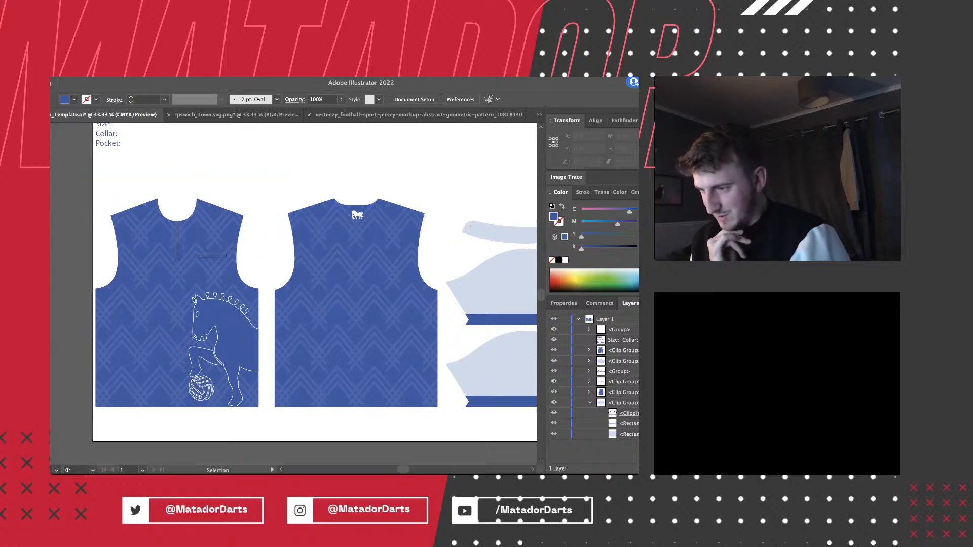
scroll(294, 283, "right", 3)
scroll(294, 284, "up", 1)
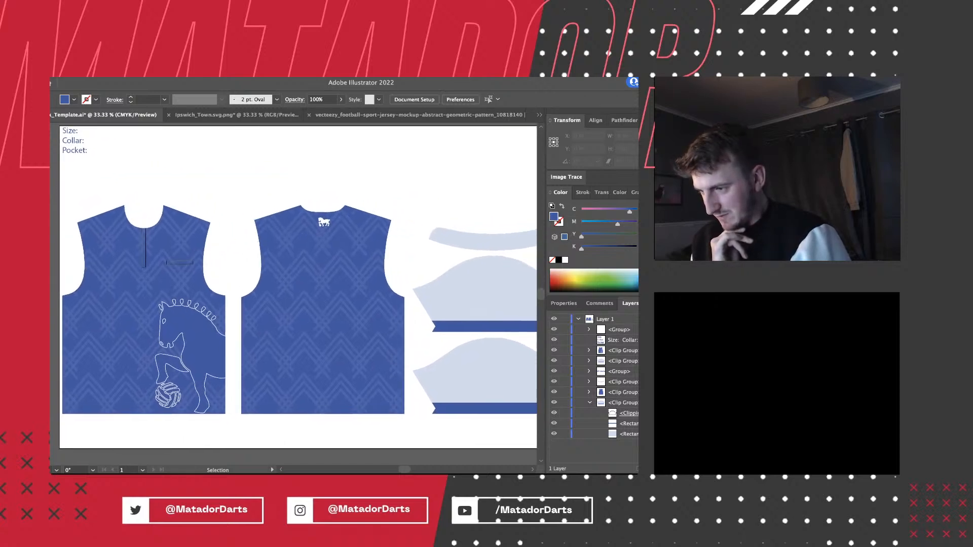
scroll(294, 284, "right", 1)
scroll(294, 284, "up", 1)
scroll(294, 283, "down", 1)
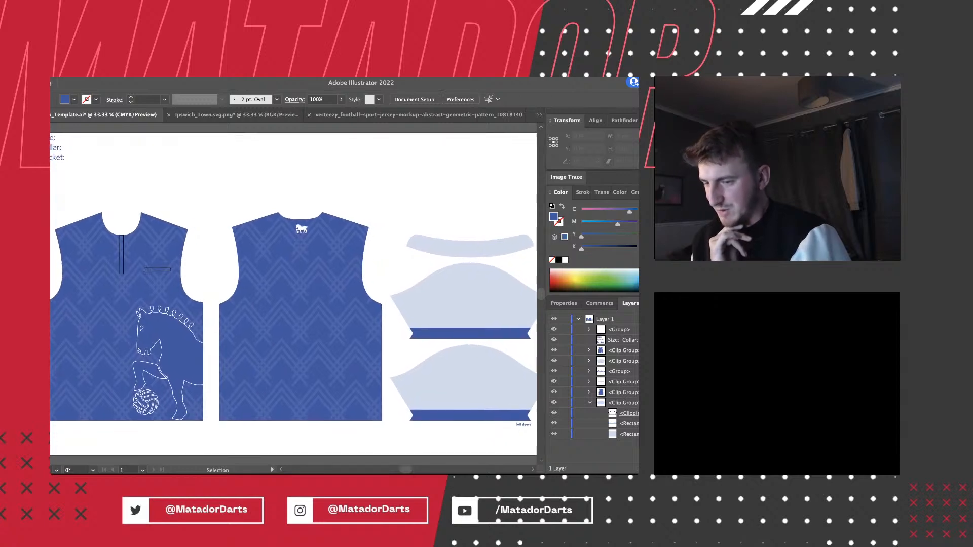
scroll(294, 284, "right", 1)
scroll(294, 284, "left", 2)
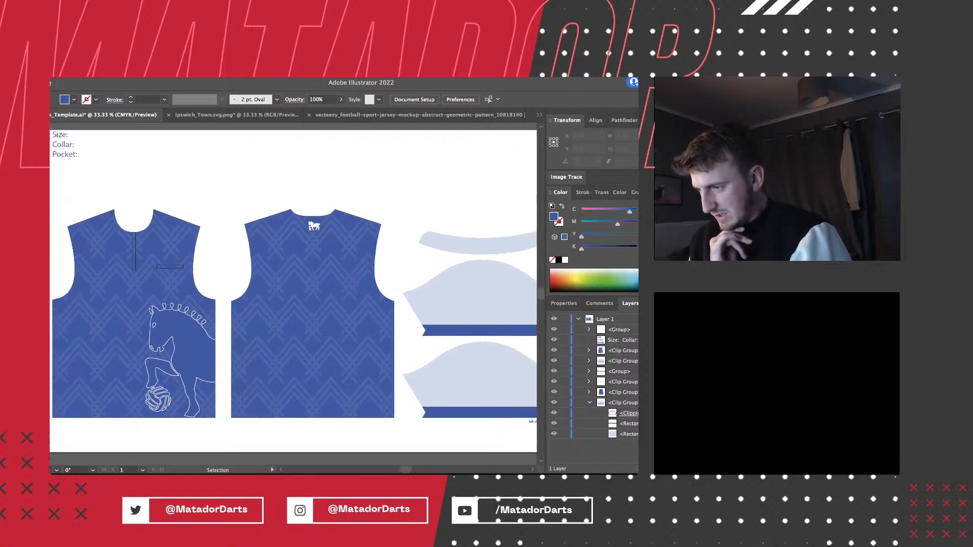
scroll(293, 284, "right", 2)
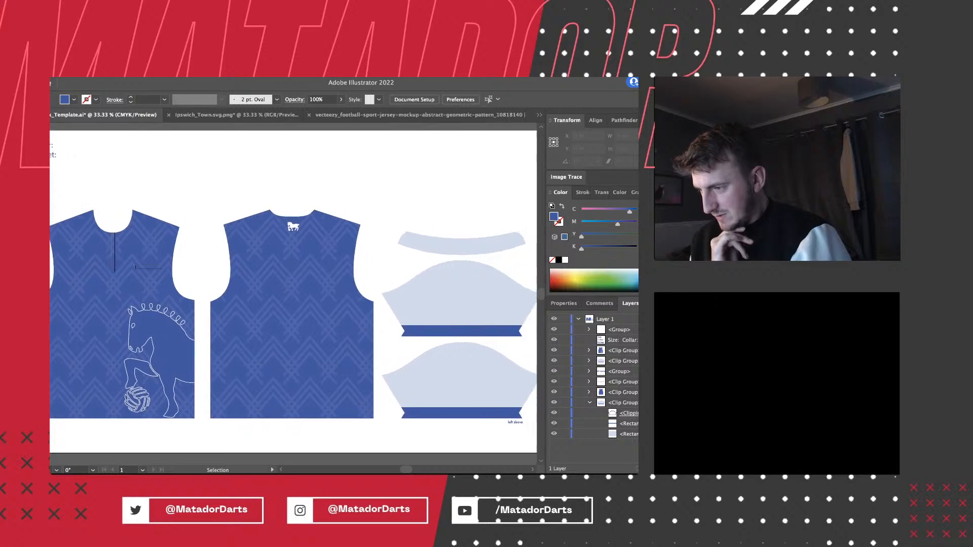
scroll(293, 284, "left", 1)
scroll(294, 284, "down", 1)
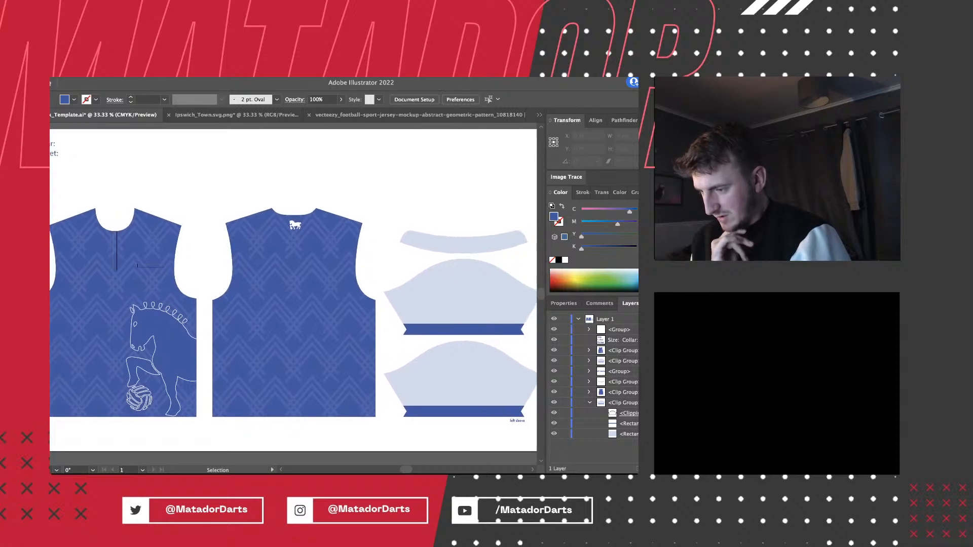
key("super+minus")
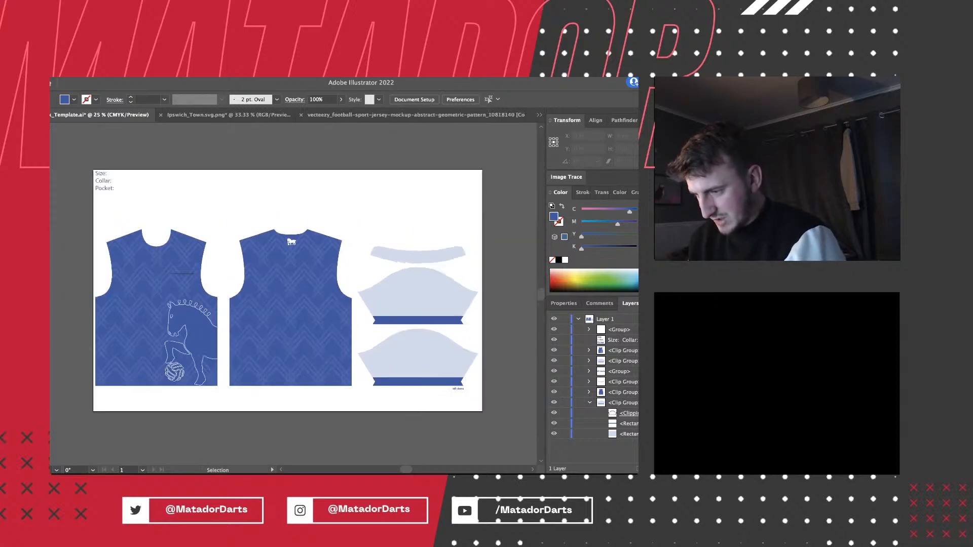
key("super+equal")
key("super+minus")
scroll(294, 284, "right", 3)
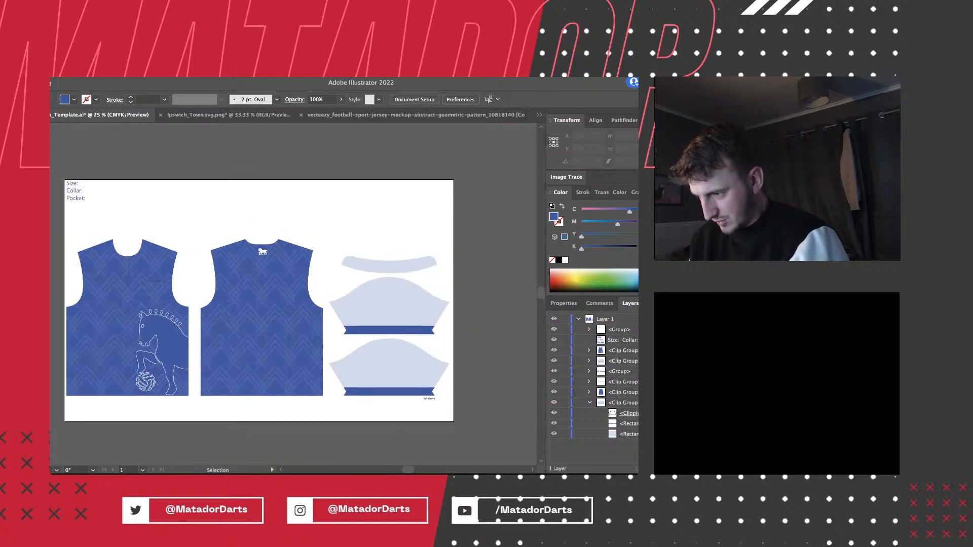
scroll(294, 283, "down", 1)
scroll(233, 259, "left", 1)
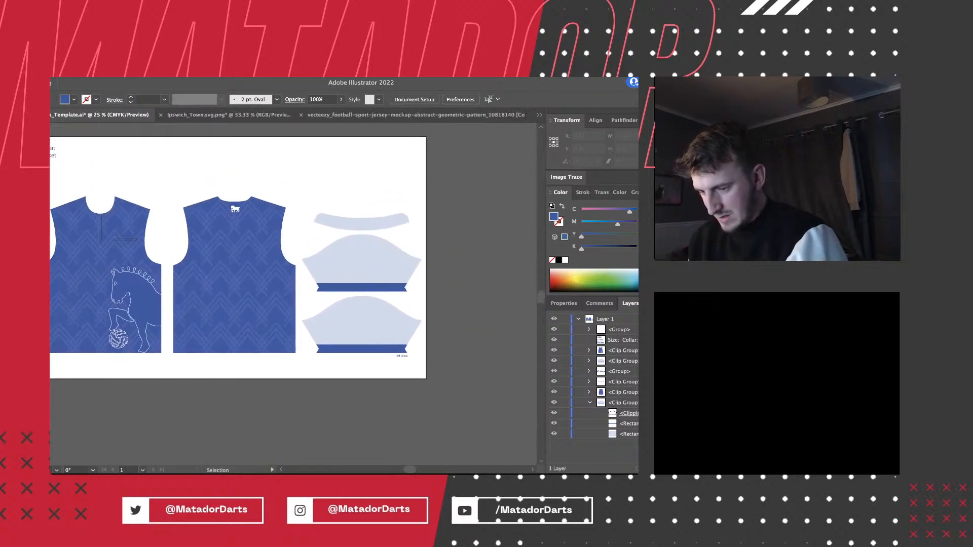
key("a")
key("super+equal")
scroll(61, 171, "left", 5)
scroll(62, 171, "up", 2)
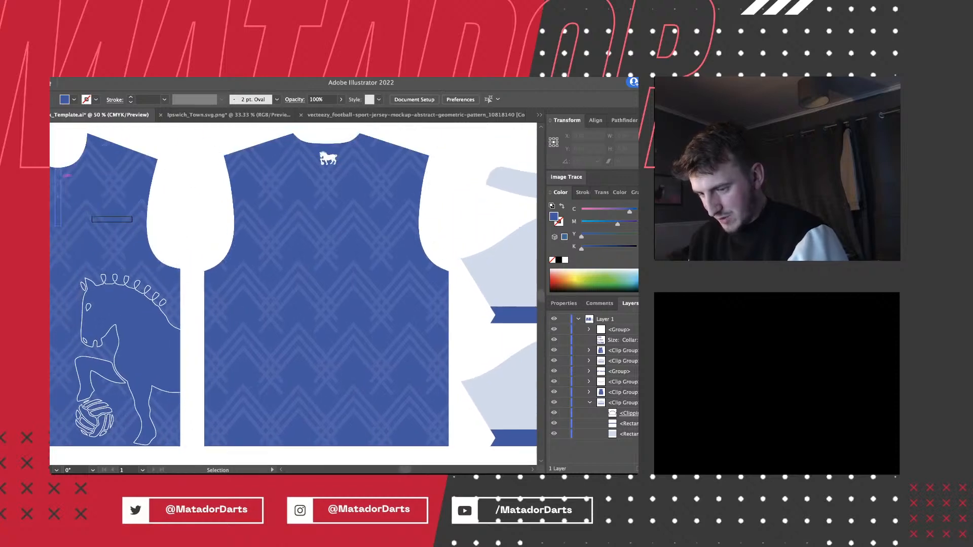
key("super+minus")
scroll(299, 292, "up", 1)
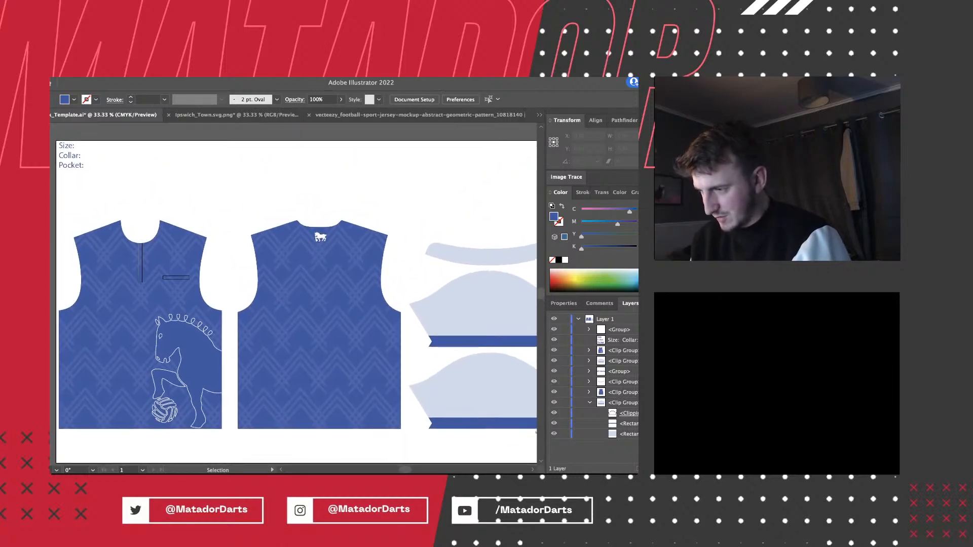
scroll(294, 303, "right", 1)
key("super+minus")
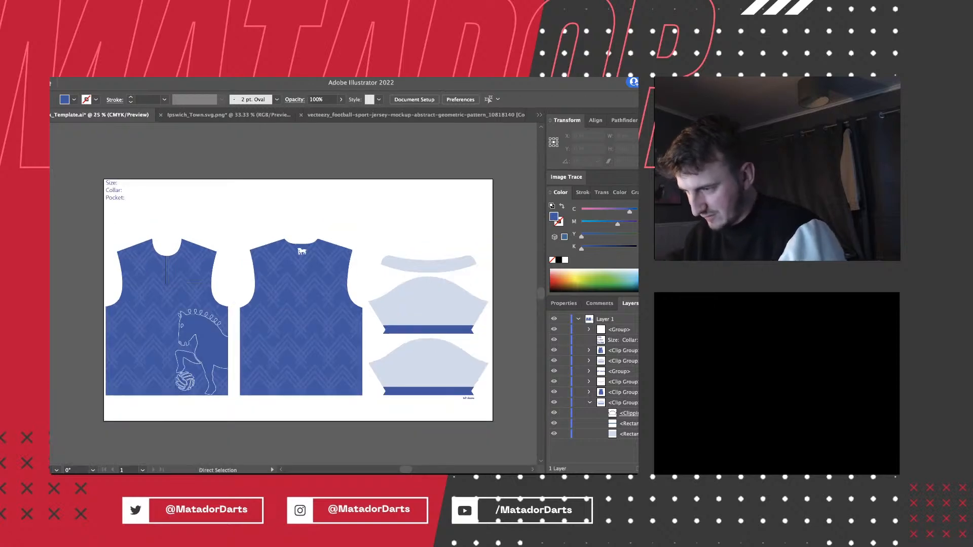
key("super+equal")
scroll(293, 293, "down", 1)
scroll(293, 292, "right", 1)
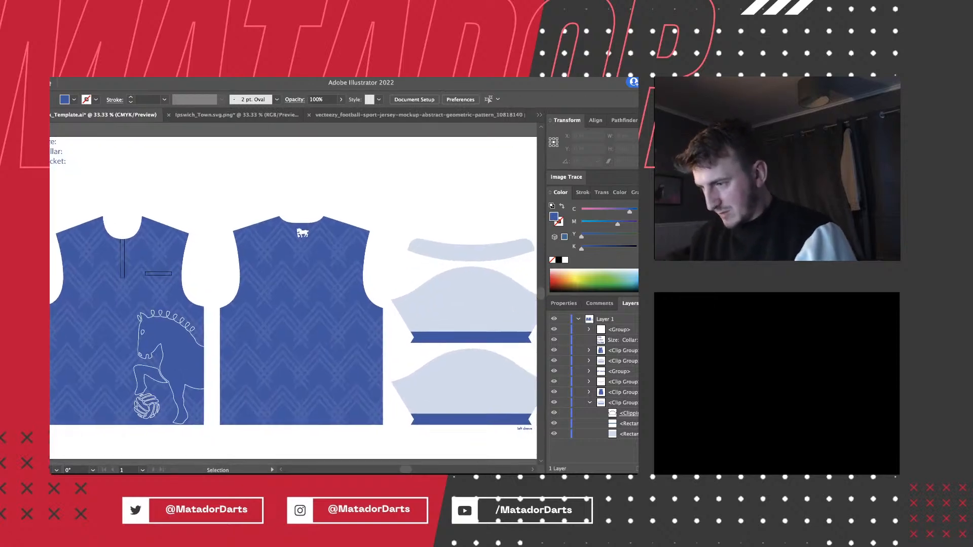
key("super+minus")
scroll(294, 293, "down", 3)
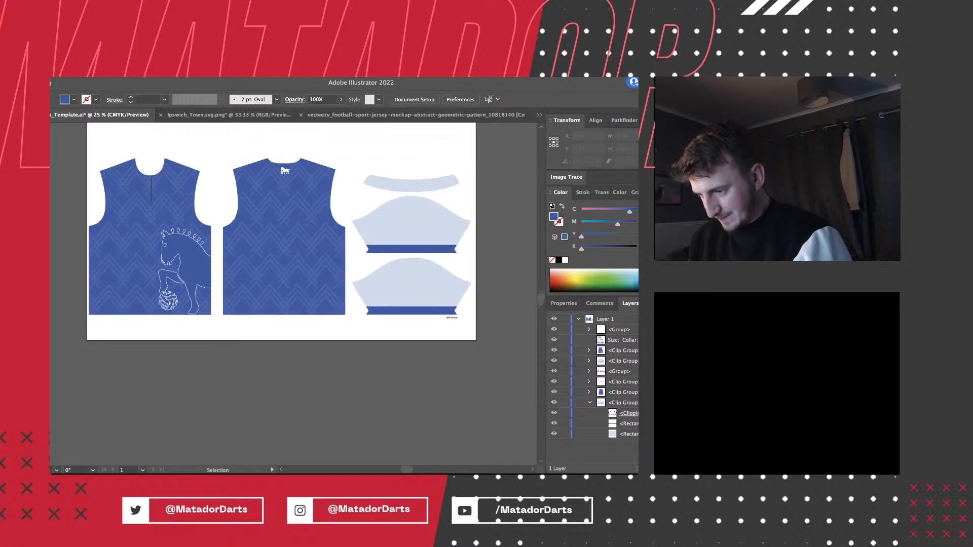
scroll(294, 292, "up", 2)
Select the horse group inside the front panel's clip group and enlarge it to about 602 by 521 pt.
left_click(588, 350)
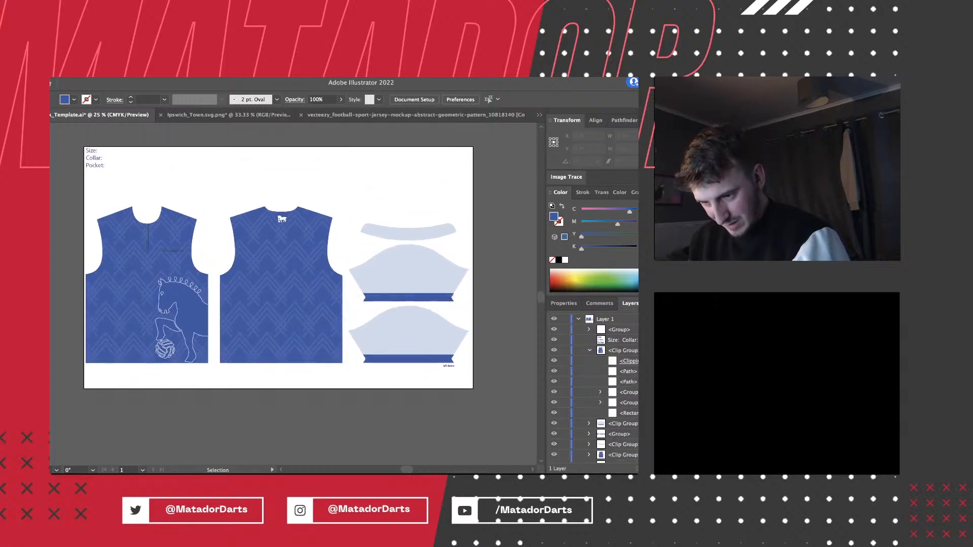
left_click(636, 392)
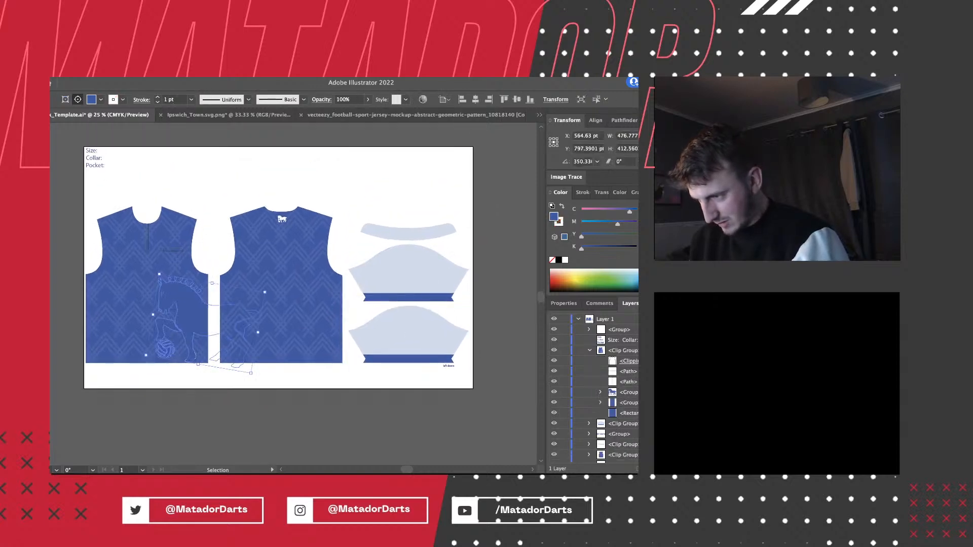
key("super+plus")
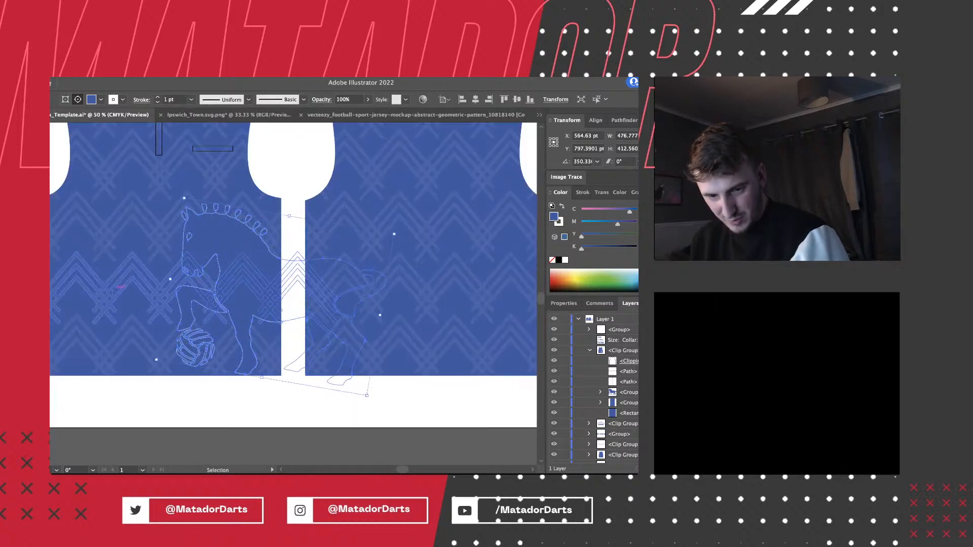
scroll(293, 253, "left", 4)
key("super+minus")
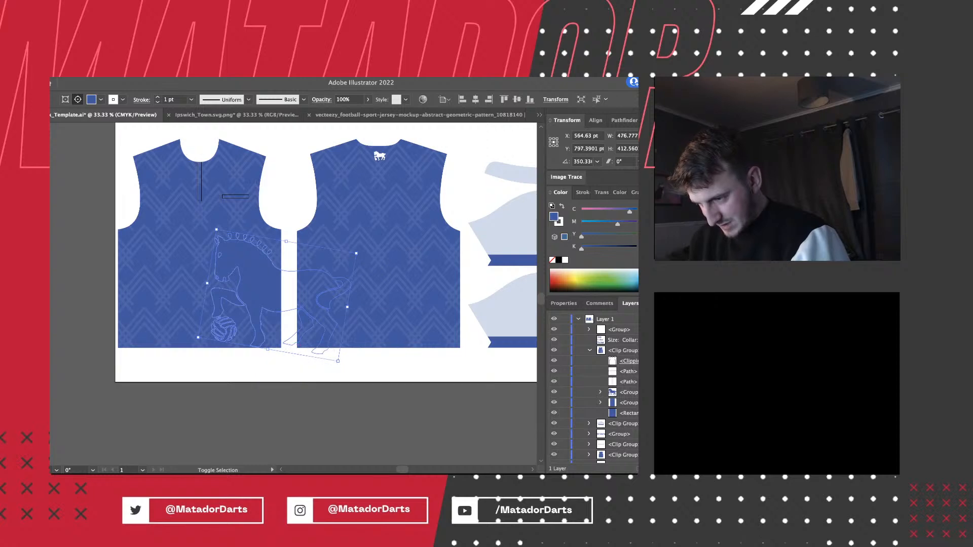
left_click_drag(269, 348, 351, 392)
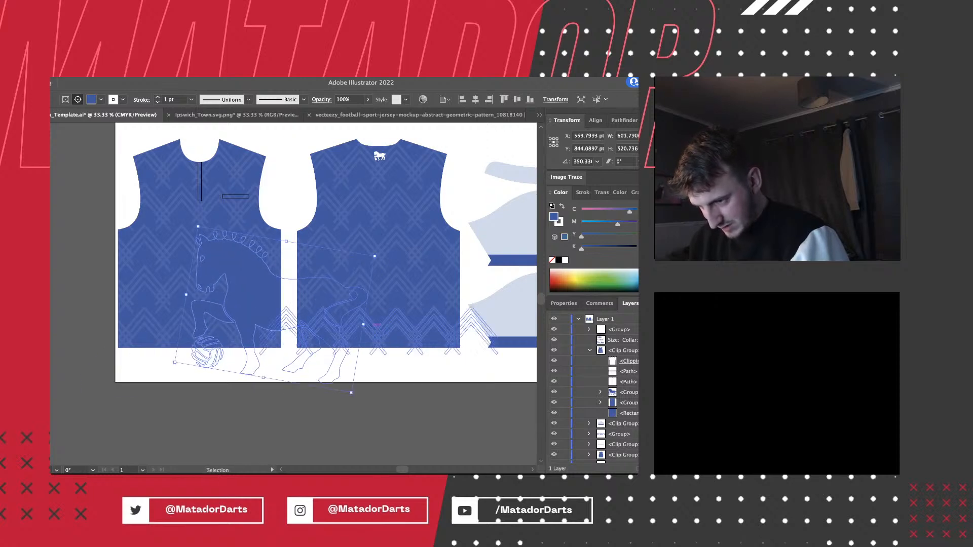
Tilt the horse clockwise to about 340.4° and lower it so the football and lower legs fall below the front hem.
left_click_drag(376, 325, 372, 342)
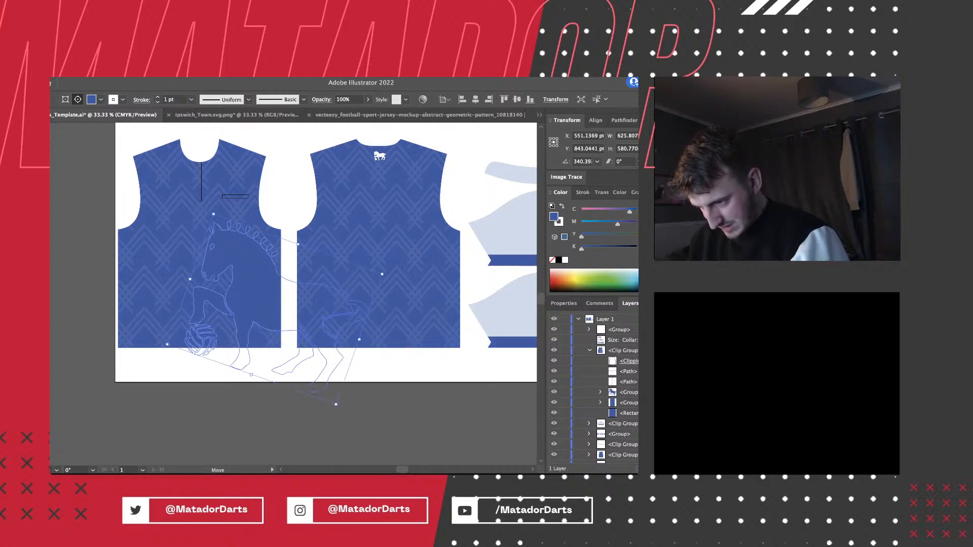
left_click_drag(314, 304, 318, 334)
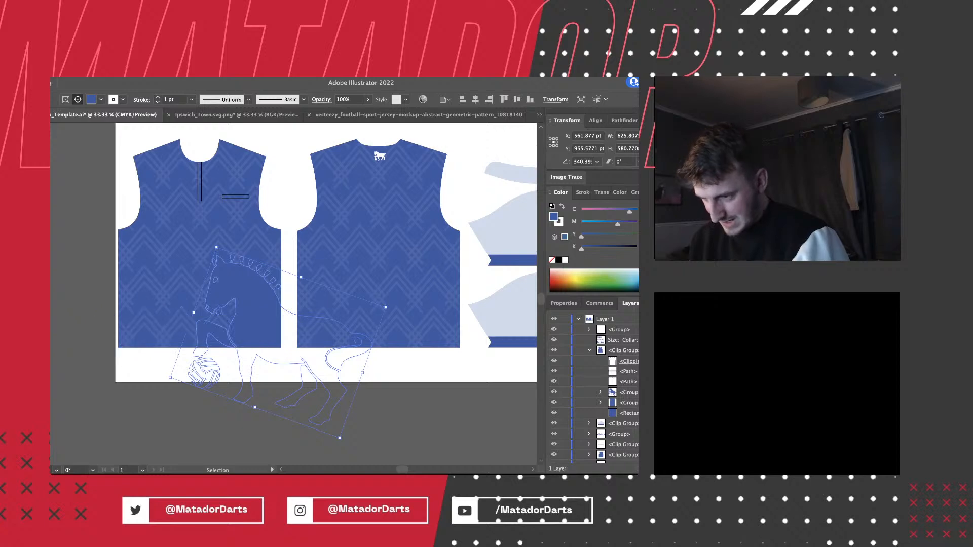
left_click(89, 361)
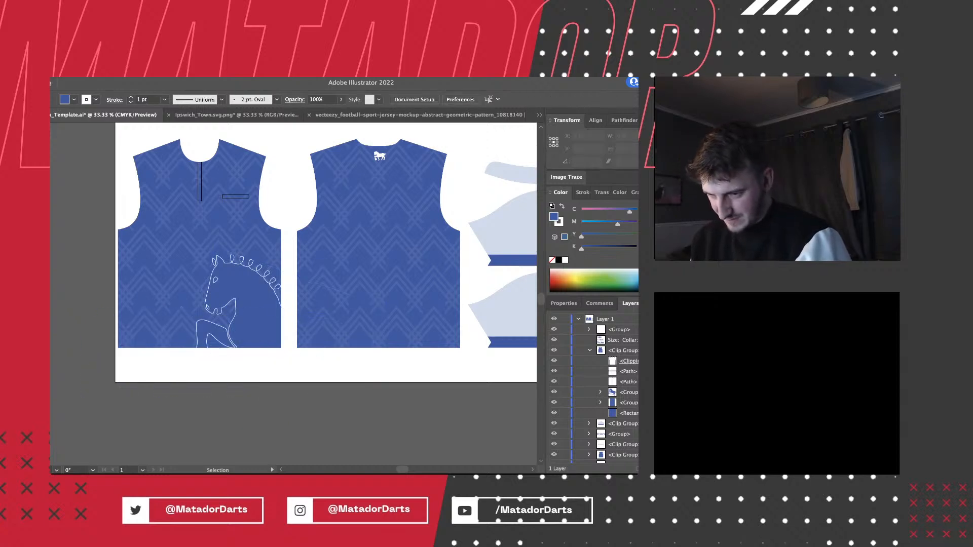
Readjust the horse's rotation and position so its head and neck fill the front panel's lower corner, with the raised foreleg at the hem.
left_click(243, 289)
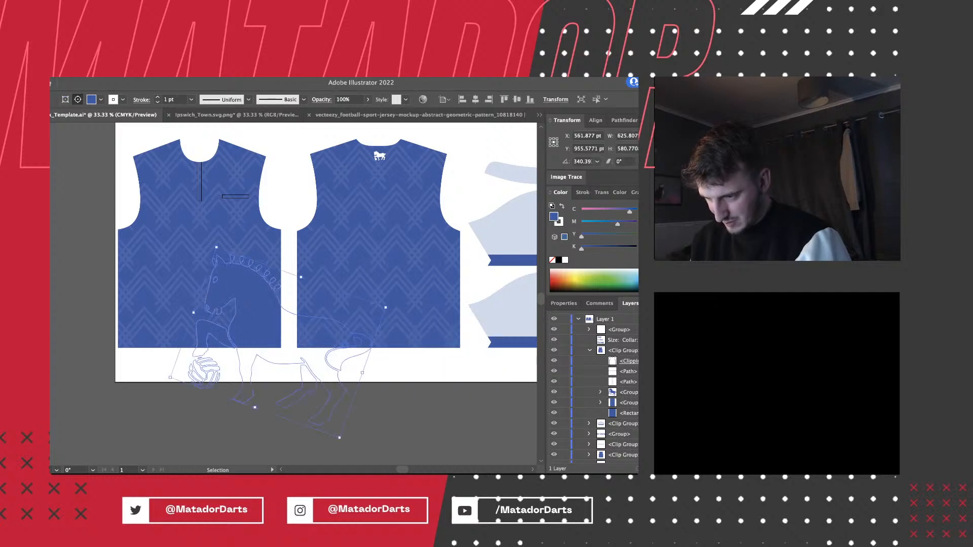
left_click_drag(373, 377, 383, 342)
left_click_drag(260, 336, 271, 339)
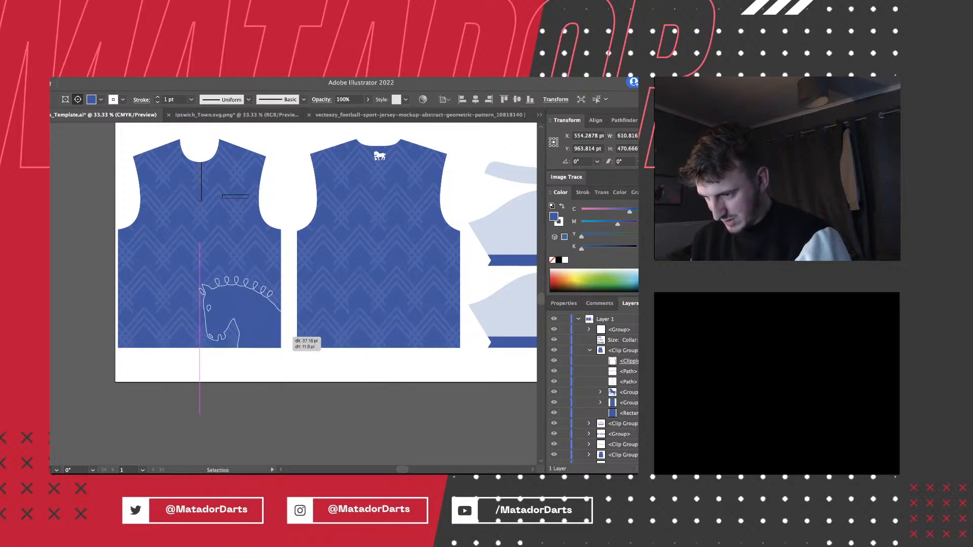
left_click_drag(271, 340, 272, 339)
left_click_drag(384, 345, 377, 376)
left_click_drag(306, 342, 299, 333)
key("super+shift+a")
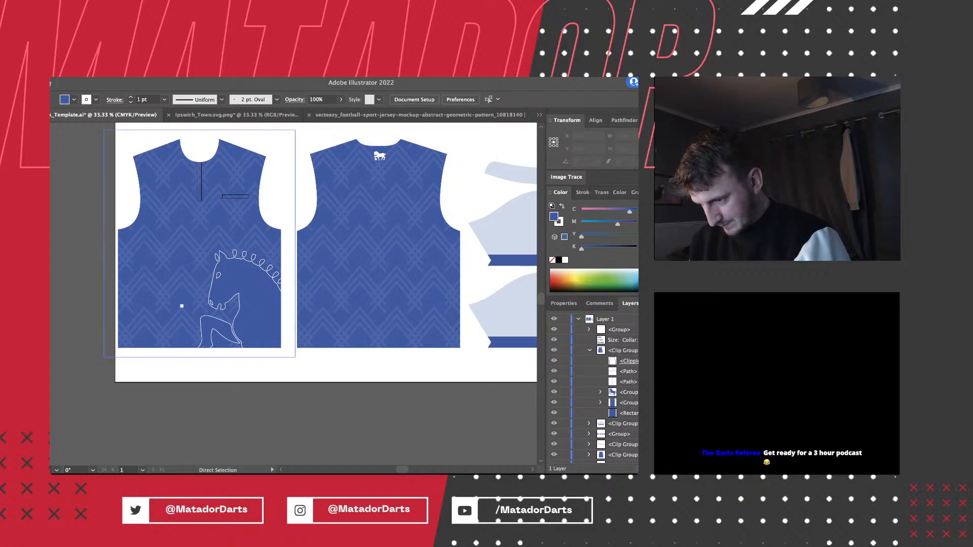
Remove both the fill and the stroke from the horse's raised foreleg path.
left_click(203, 316)
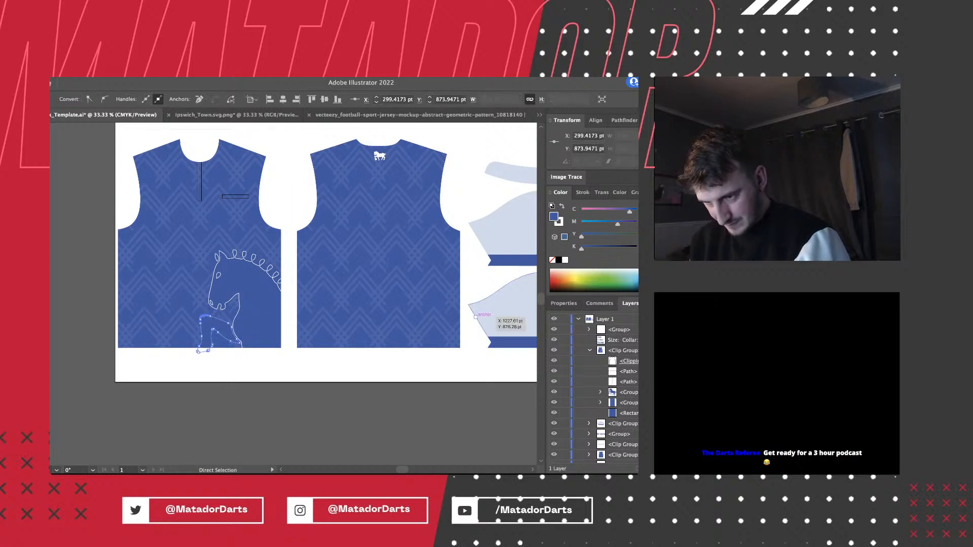
key("x")
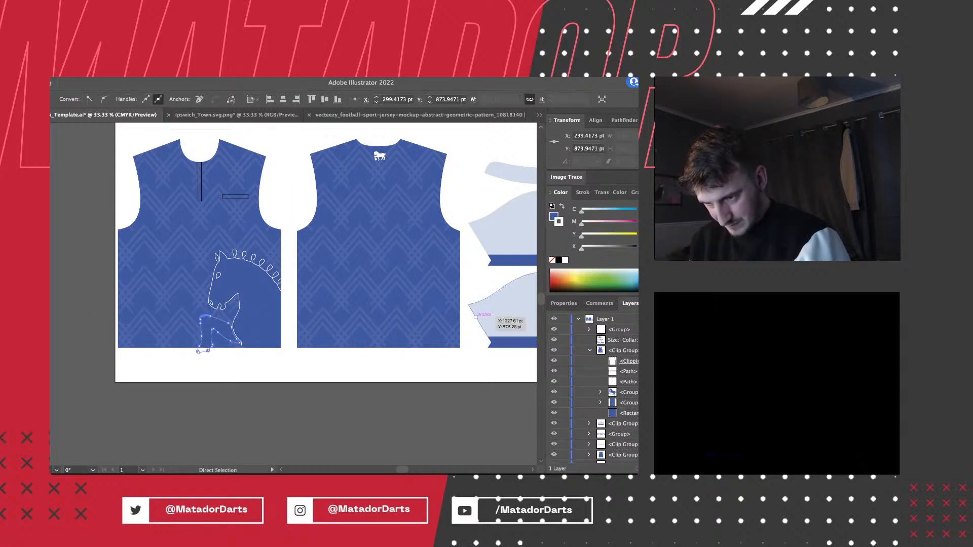
key("x")
key("/")
key("x")
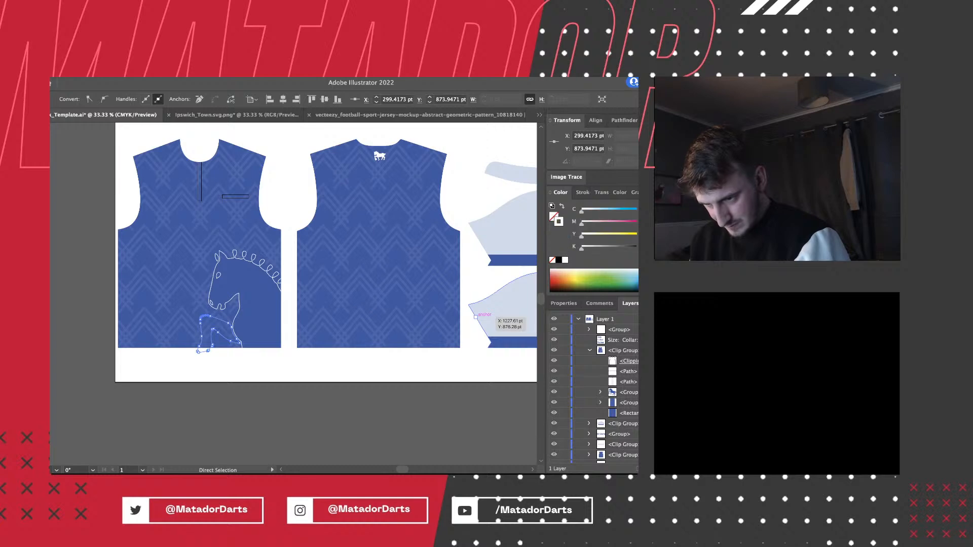
key("/")
left_click(97, 354)
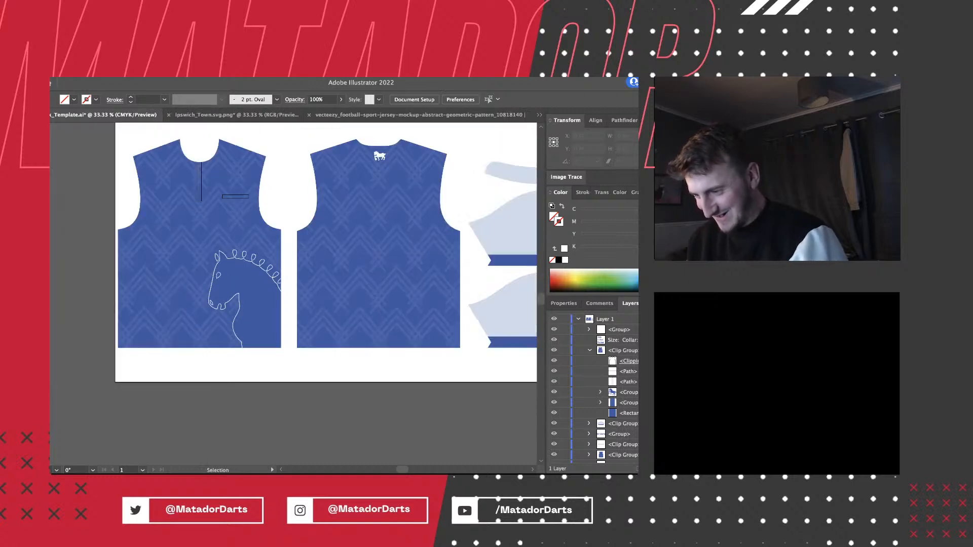
Examine the cropped horse head on the front panel alongside the back panel, collar and sleeves.
scroll(129, 375, "up", 3)
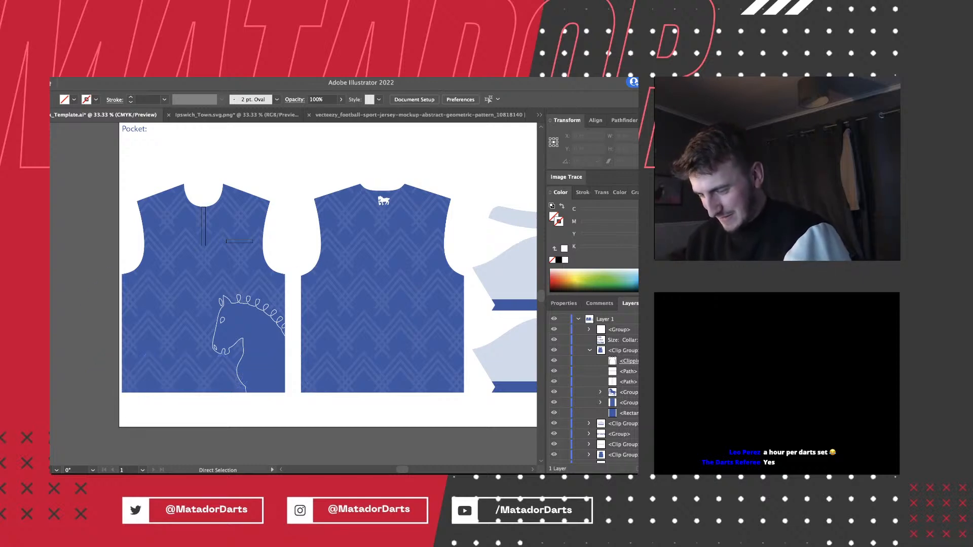
key("super+equal")
key("super+minus")
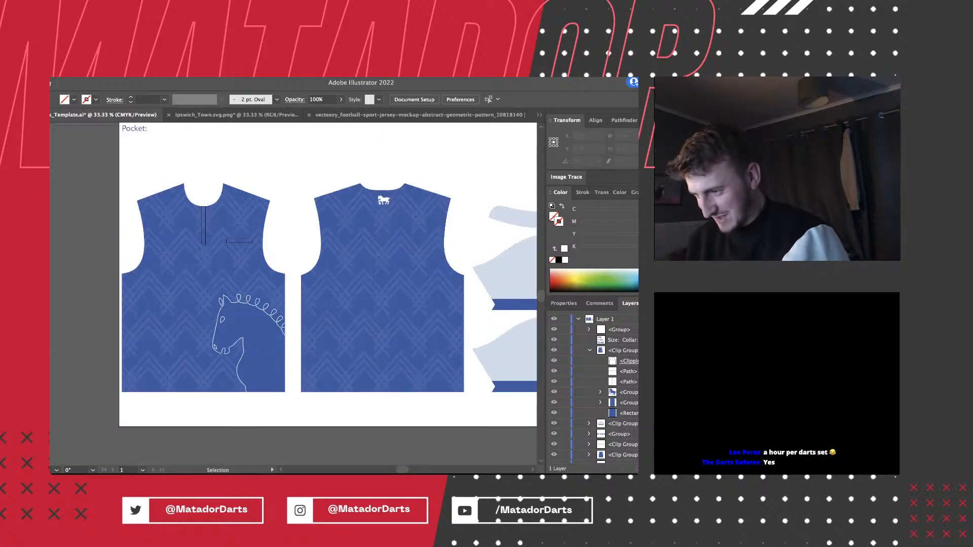
key("a")
scroll(125, 429, "up", 3)
scroll(125, 430, "right", 5)
scroll(126, 429, "down", 1)
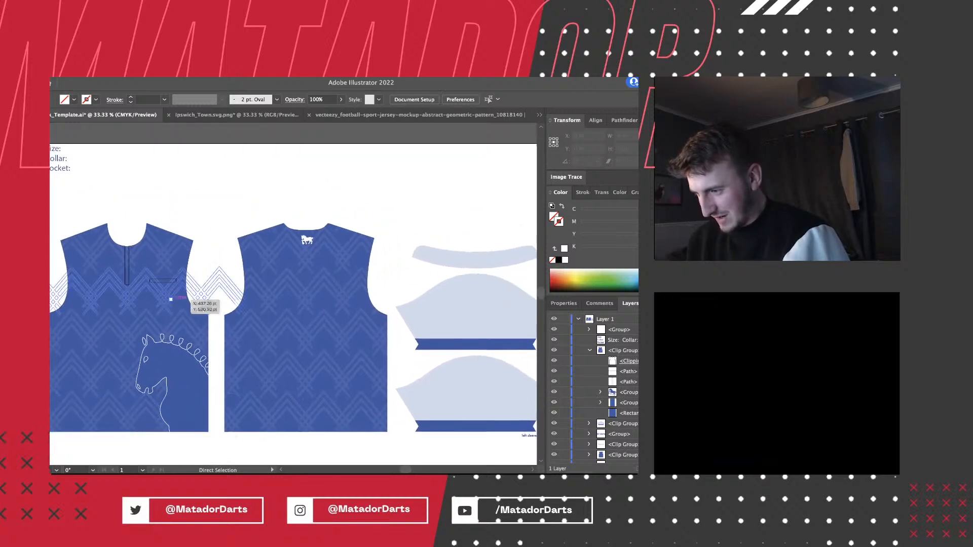
key("t")
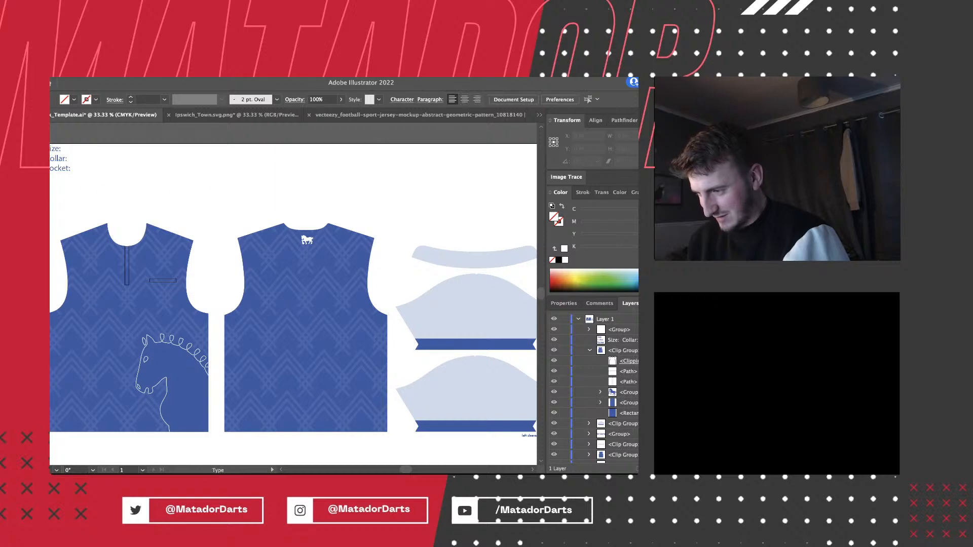
key("v")
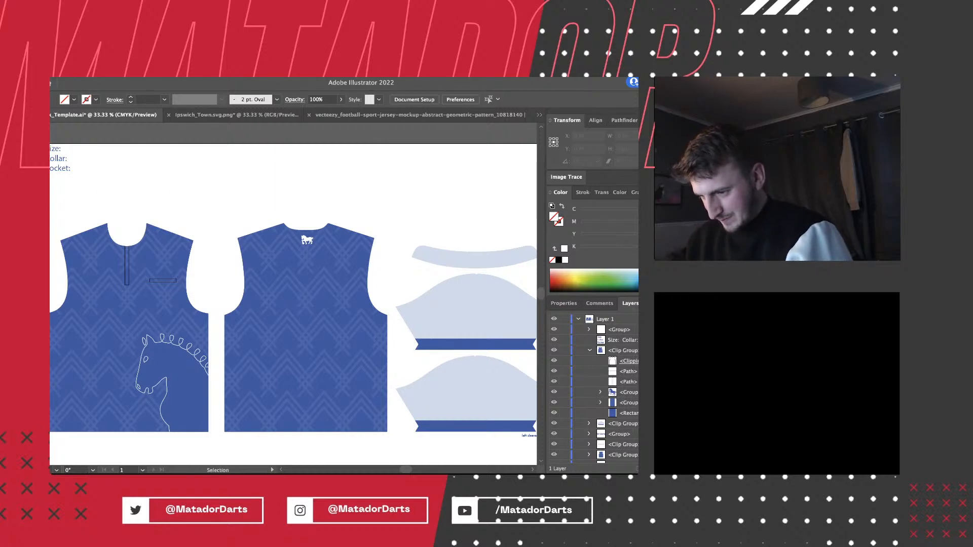
key("a")
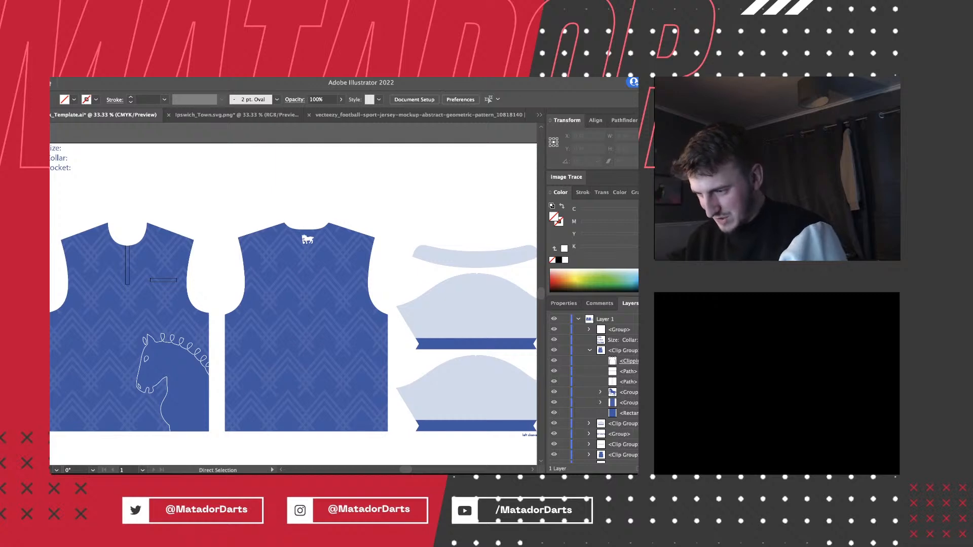
key("super+-")
key("super+=")
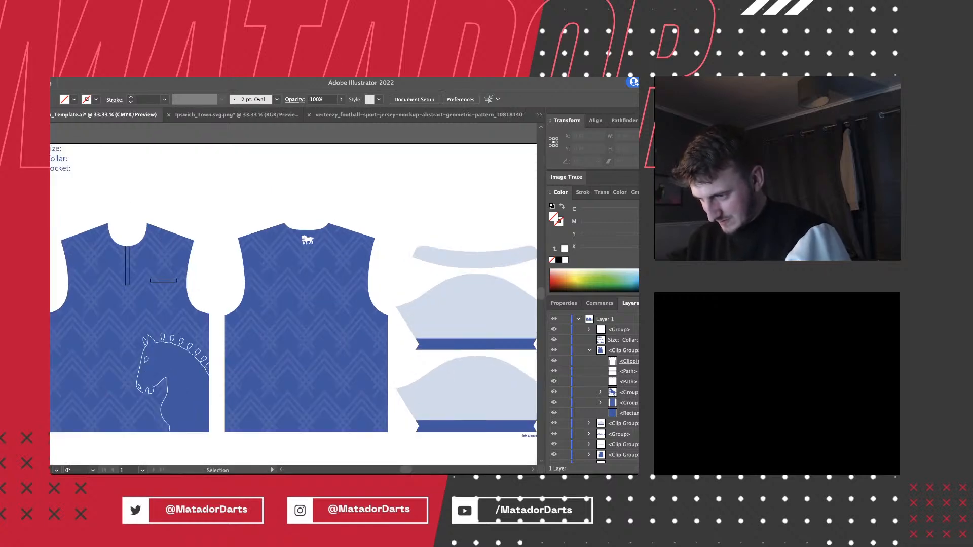
scroll(293, 294, "up", 1)
scroll(293, 302, "down", 1)
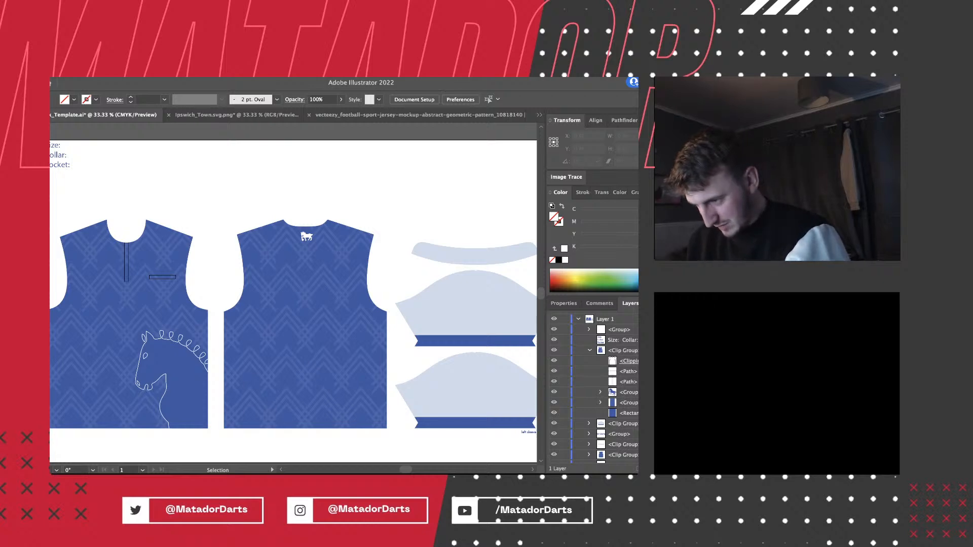
scroll(293, 299, "down", 1)
scroll(293, 300, "up", 1)
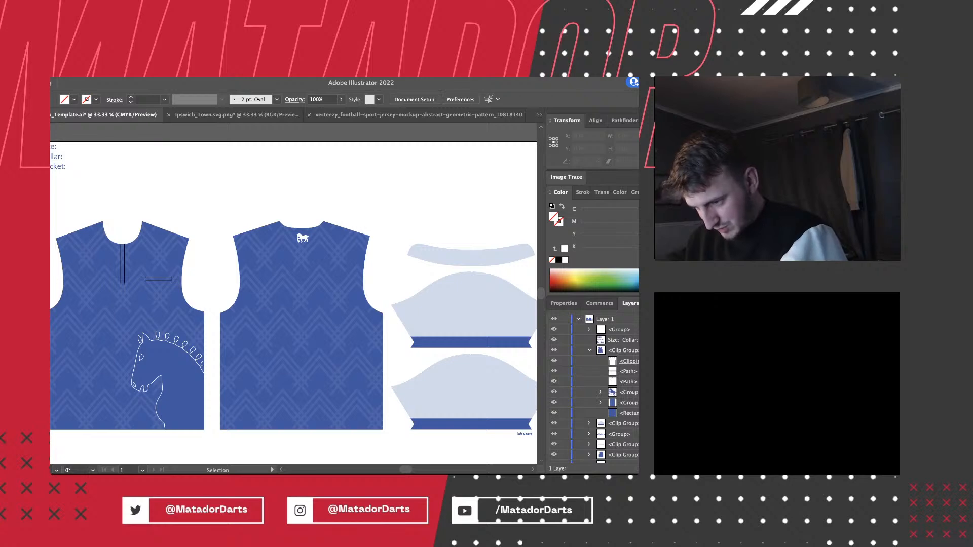
key("super+=")
key("super+=")
key("super+=")
scroll(293, 293, "left", 4)
scroll(293, 294, "down", 2)
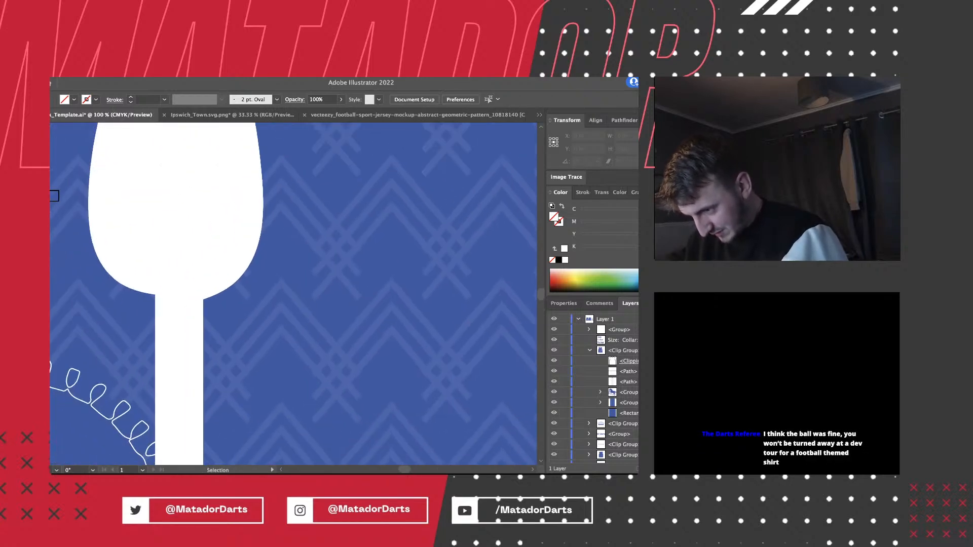
key("minus")
key("super+minus")
key("super+minus")
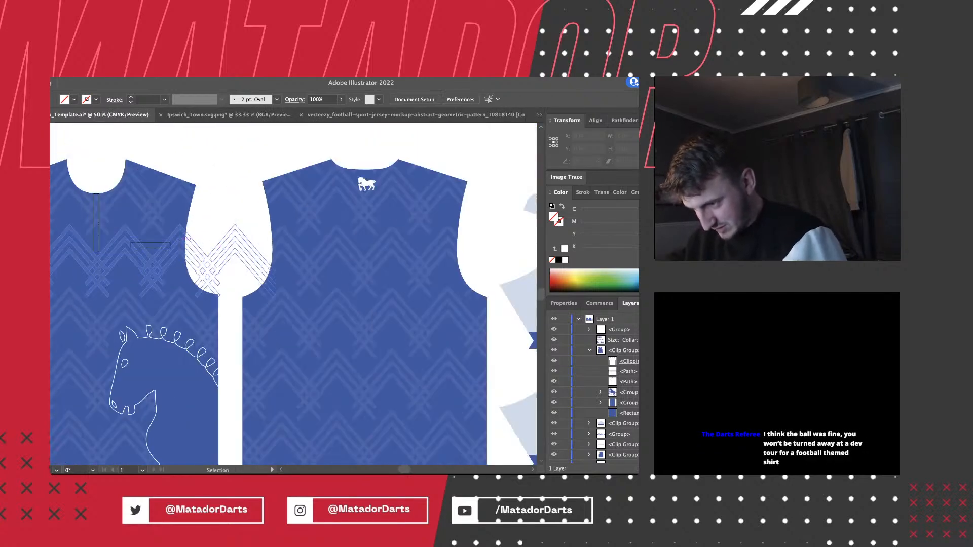
key("super+minus")
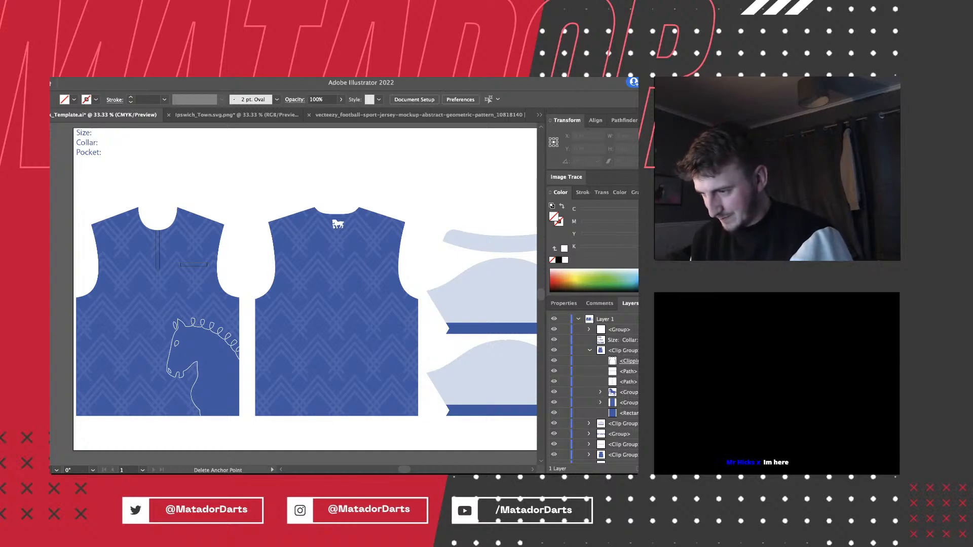
scroll(305, 296, "up", 2)
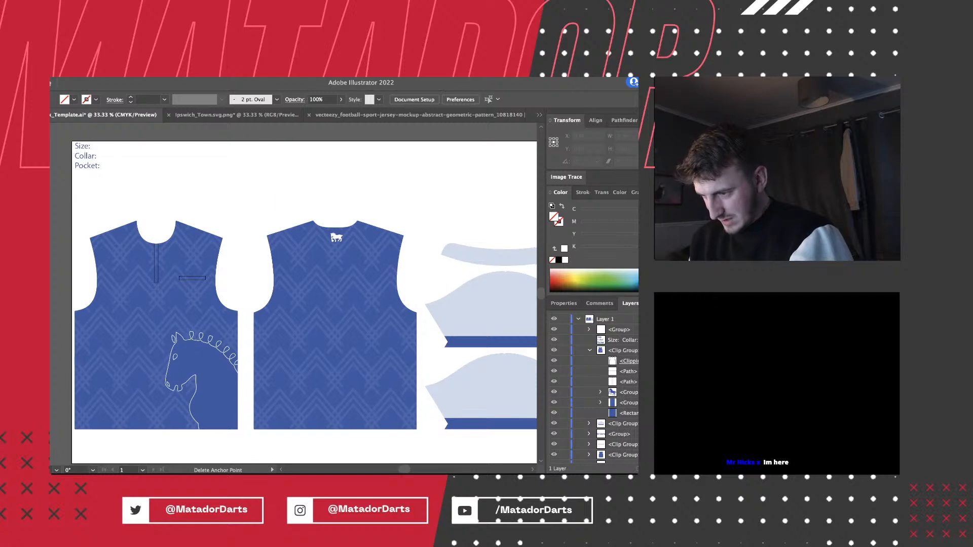
scroll(304, 299, "down", 1)
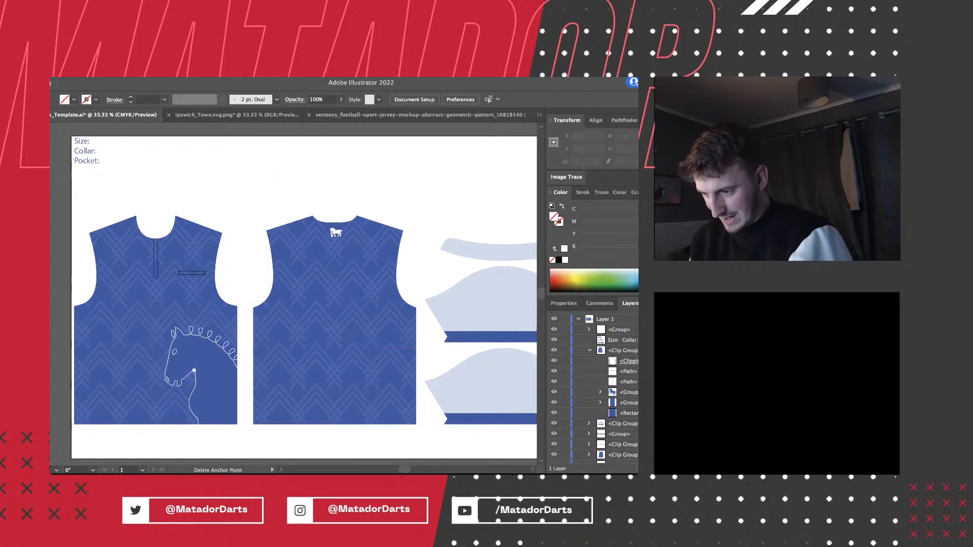
Undo the horse's foreleg removal, tilting, repositioning and enlargement, back to the smaller outlined horse with its hoof on the football, and clear the selection.
left_click(174, 409)
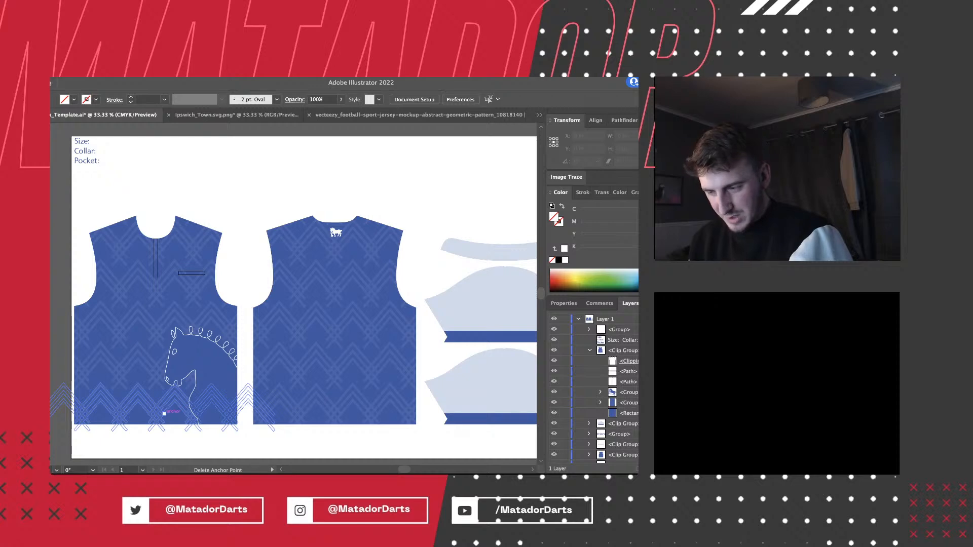
key("super+z")
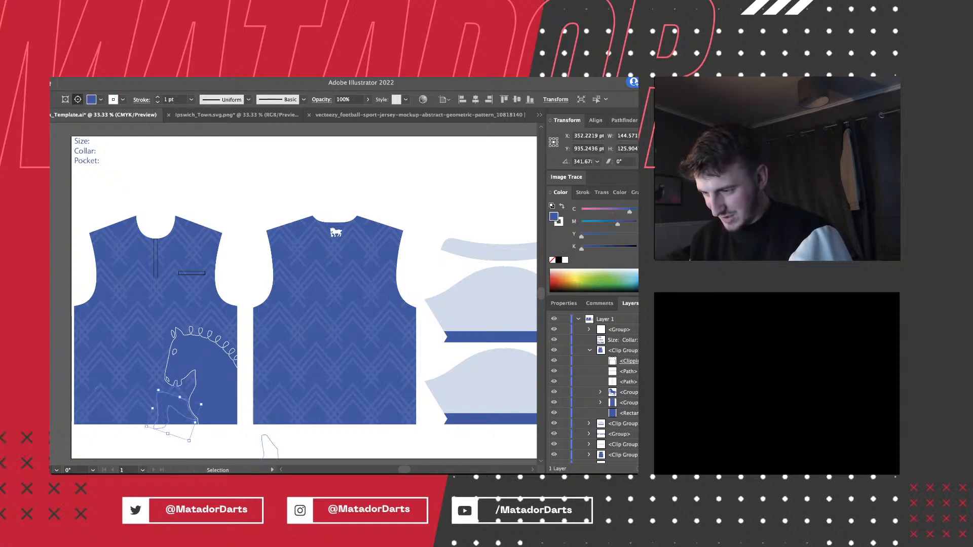
key("super+z")
key("super+z")
key("super+z")
key("super+z")
key("super+z")
key("super+z")
key("super+z")
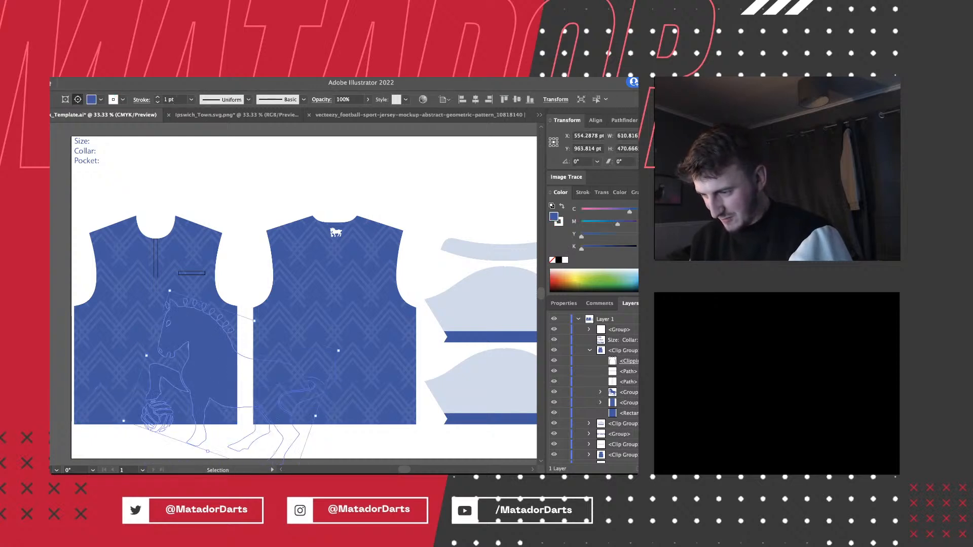
key("super+z")
key("super+z")
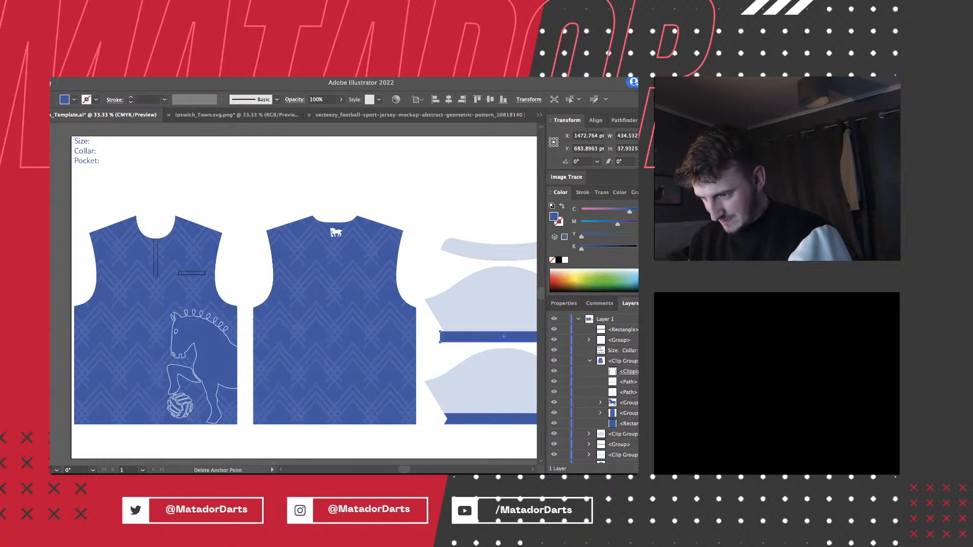
key("super+z")
key("super+z")
key("super+z")
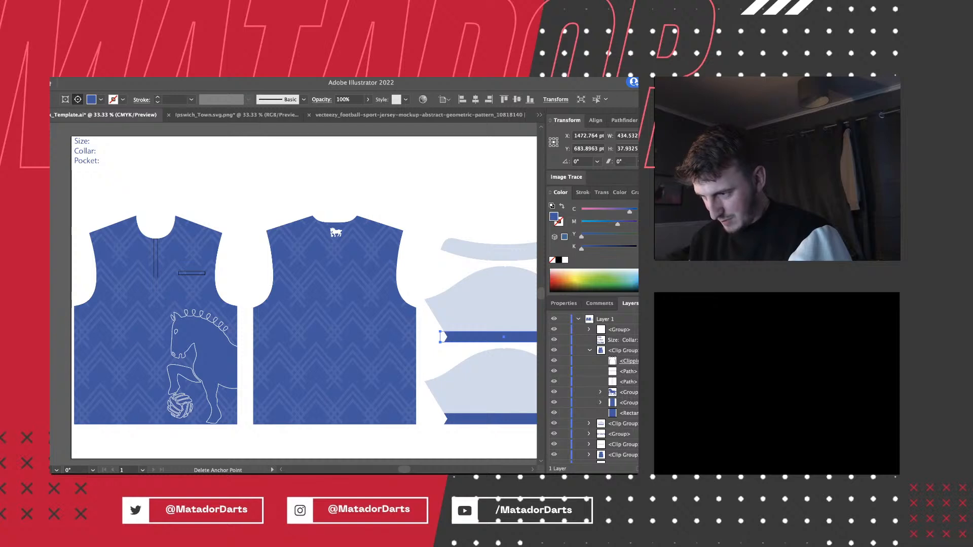
key("a")
key("super+shift+a")
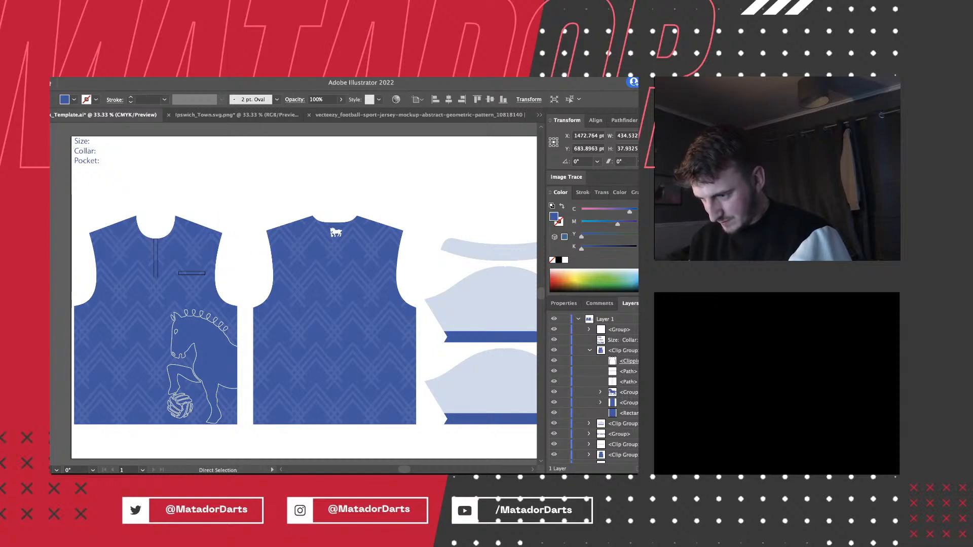
Select all the outlined segments of the football under the horse's raised hoof on the front panel.
key("super+equal")
key("super+equal")
key("super+equal")
key("super+equal")
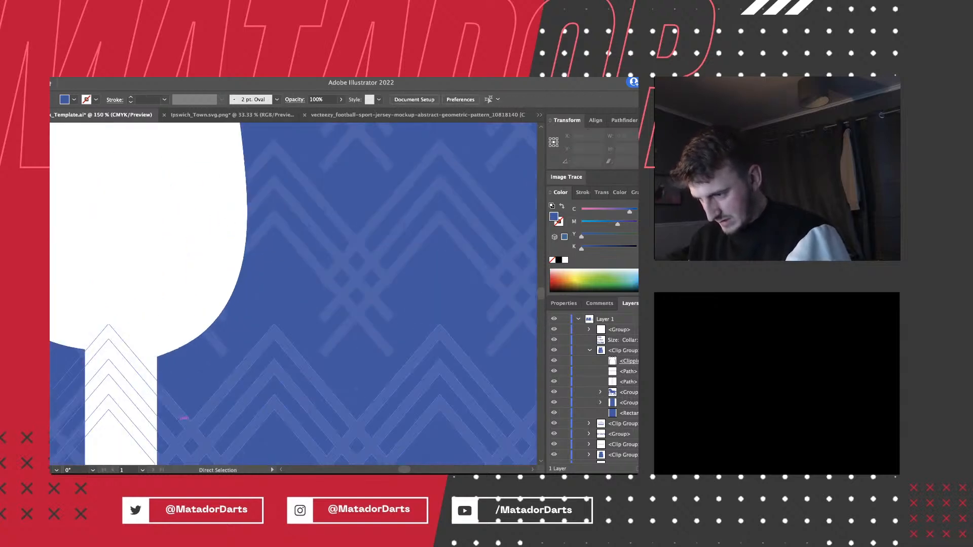
scroll(177, 416, "down", 10)
scroll(177, 416, "left", 6)
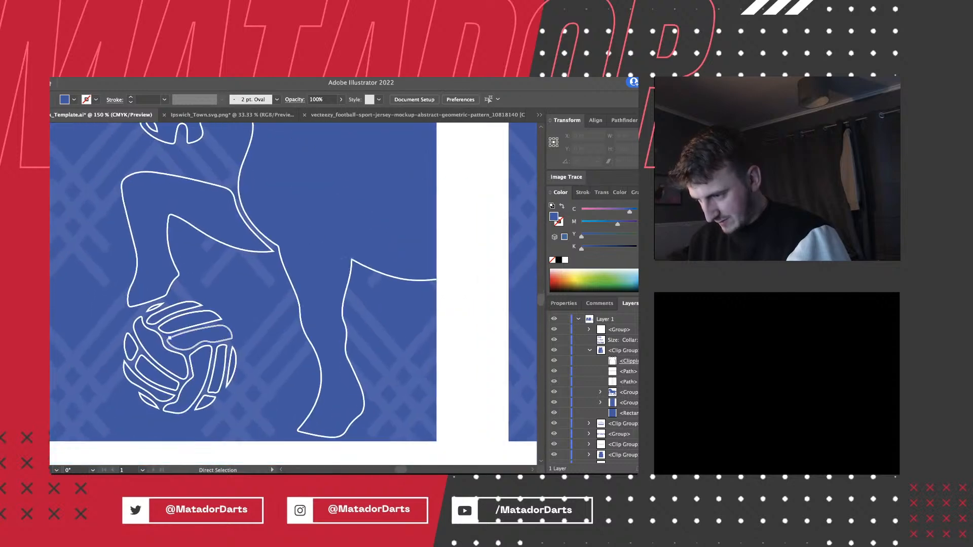
left_click(160, 341)
left_click(161, 304, "shift")
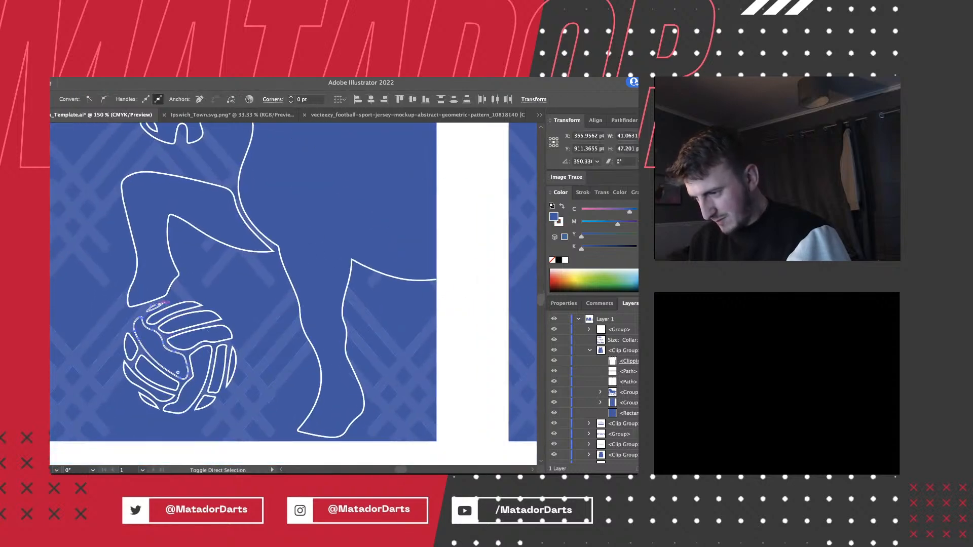
left_click(159, 305, "shift")
left_click(189, 319, "shift")
left_click(199, 335, "shift")
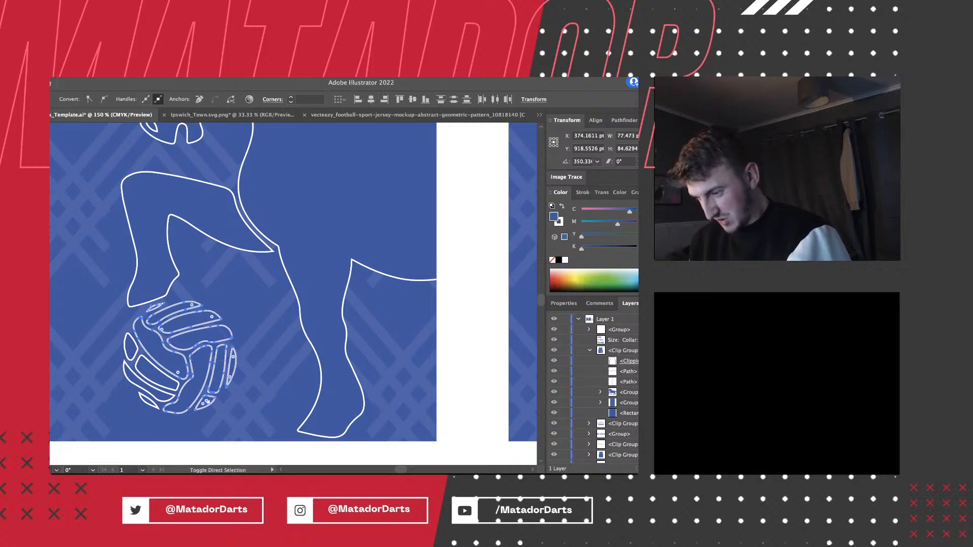
left_click(139, 372, "shift")
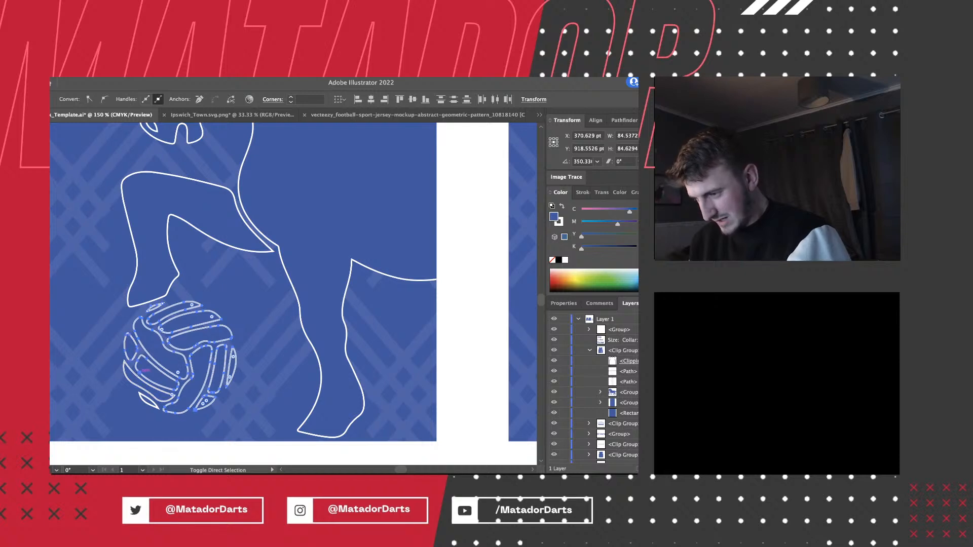
left_click(152, 399, "shift")
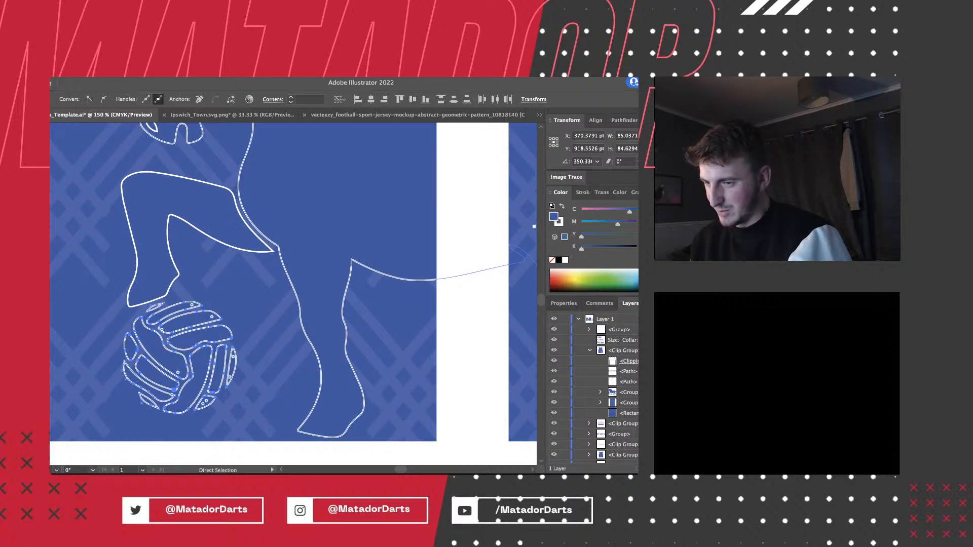
Remove both the fill and the stroke from the ball artwork under the horse's raised hoof, and deselect it.
left_click(619, 192)
left_click(560, 193)
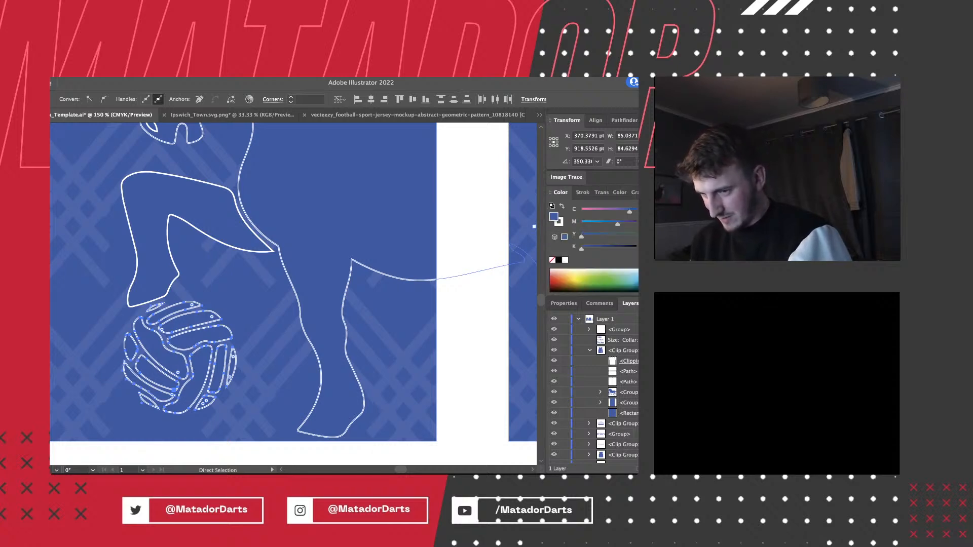
key("/")
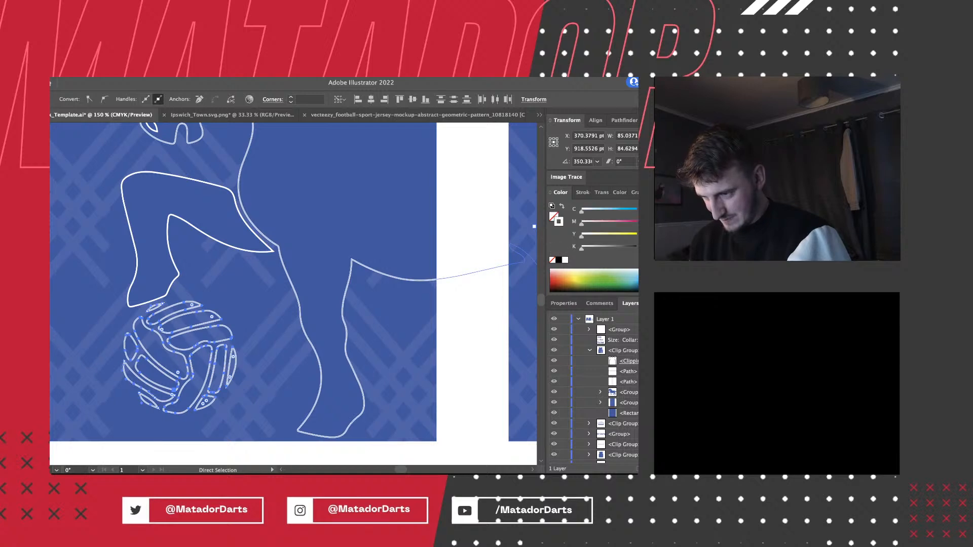
key("/")
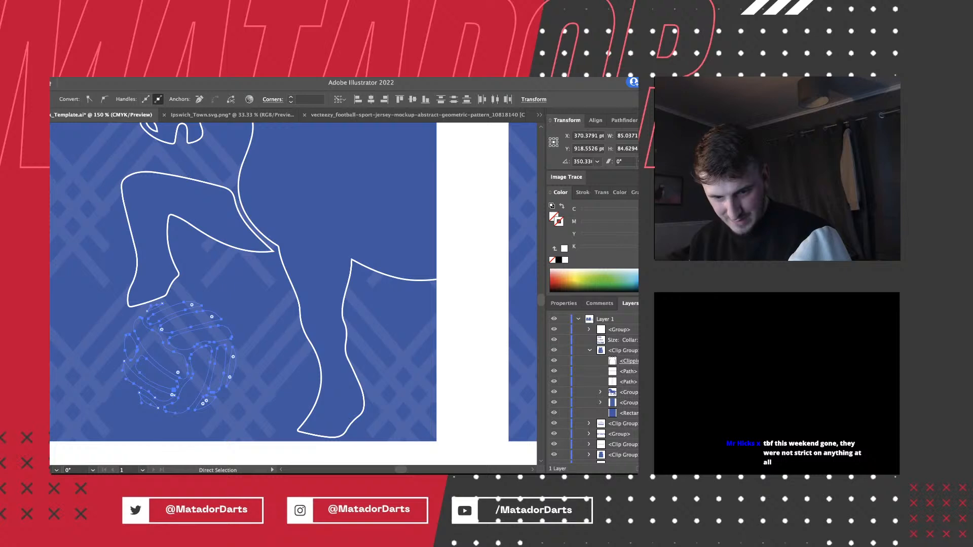
key("super+minus")
key("super+minus")
key("super+minus")
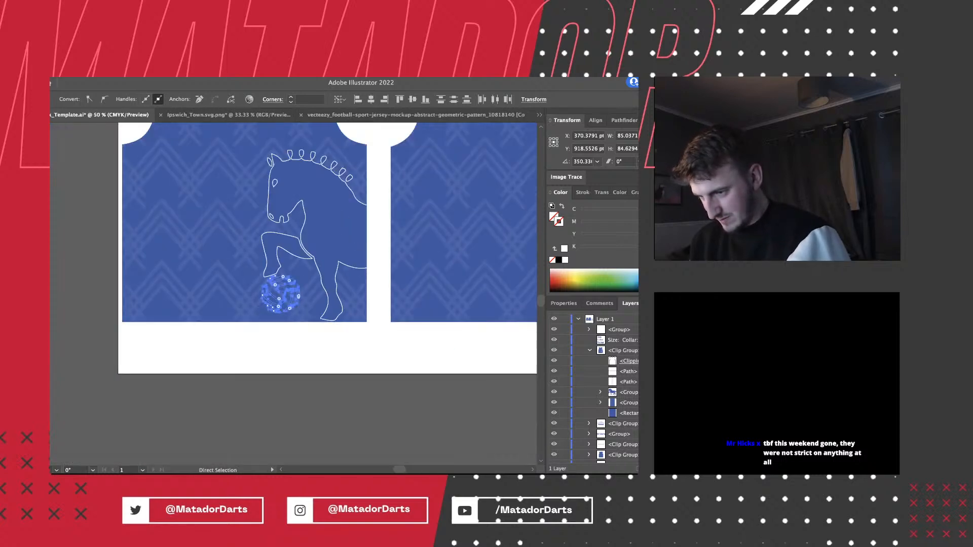
key("super+shift+a")
key("v")
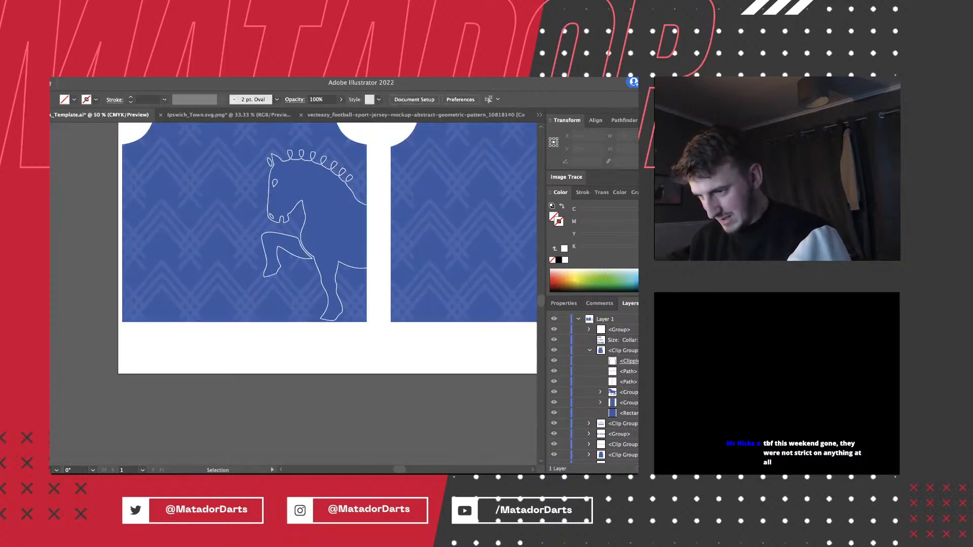
Nudge the whole horse outline slightly downward on the front shirt panel and deselect it.
key("a")
scroll(394, 430, "up", 5)
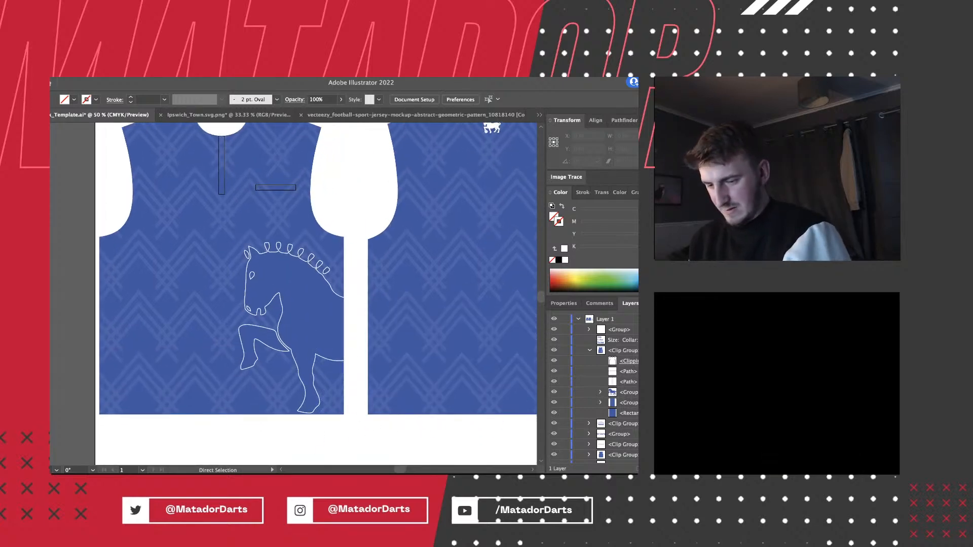
key("super+minus")
key("super+equal")
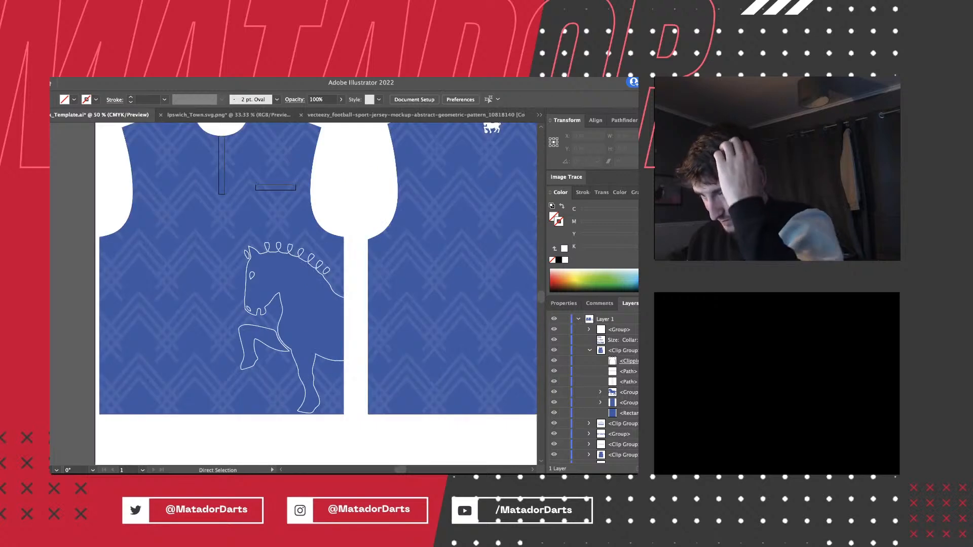
scroll(316, 294, "up", 1)
scroll(315, 294, "right", 1)
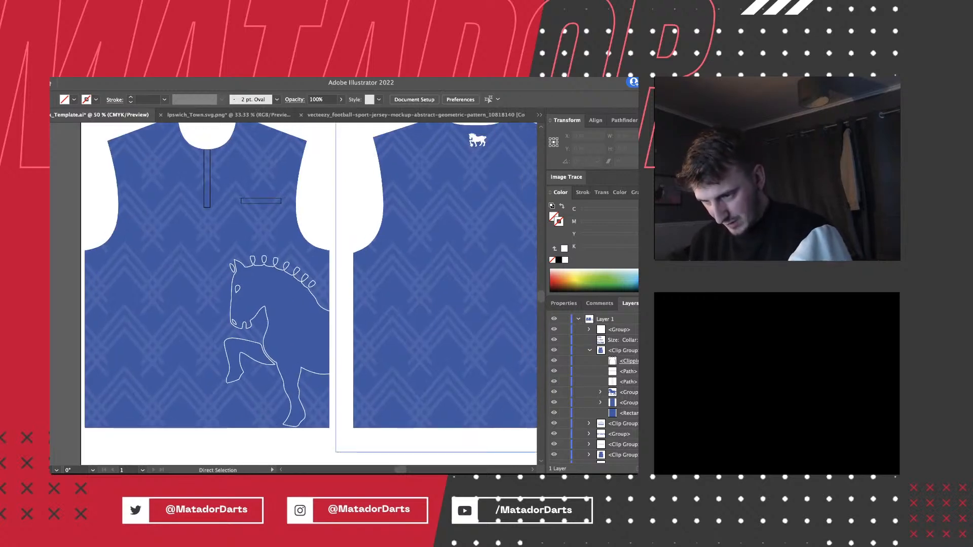
key("v")
key("super+v")
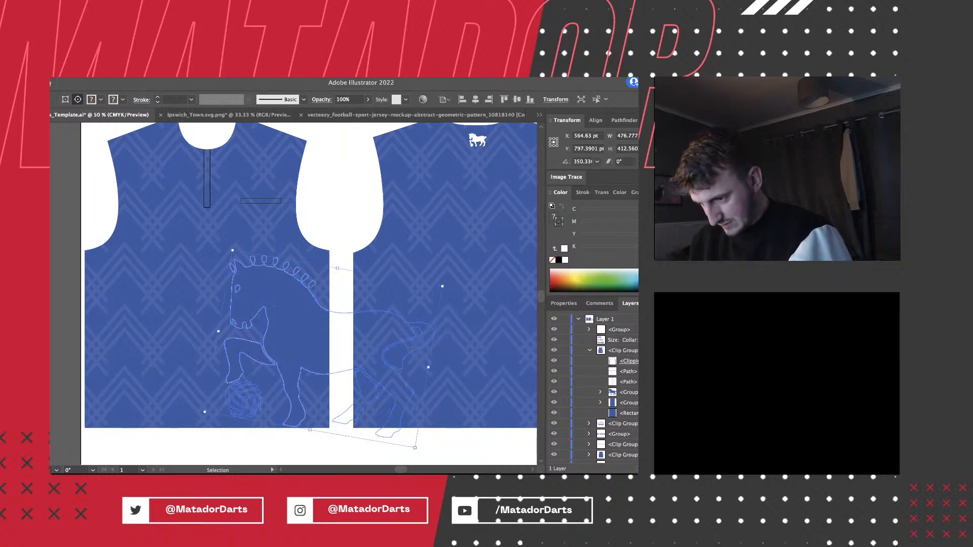
key("Down")
key("Down")
key("Down")
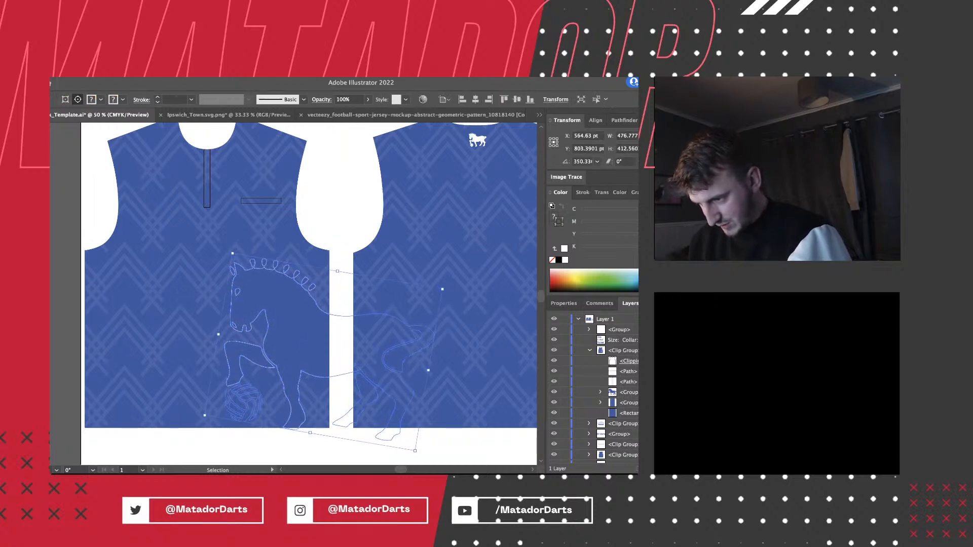
key("super+shift+a")
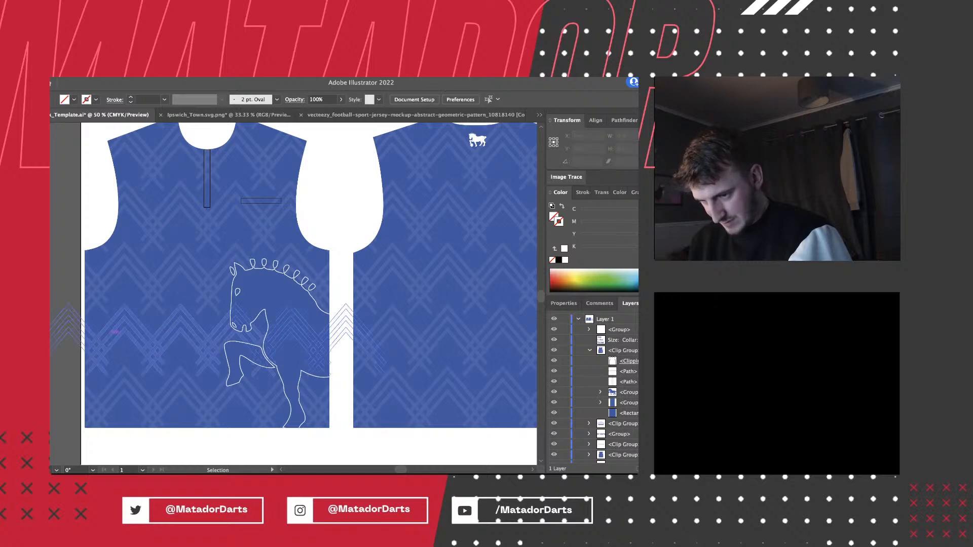
Undo the last few downward nudges, returning the horse outline to a Y position of about 799.4 pt, and deselect it.
key("super+z")
key("super+z")
key("super+z")
key("super+z")
key("super+z")
key("super+z")
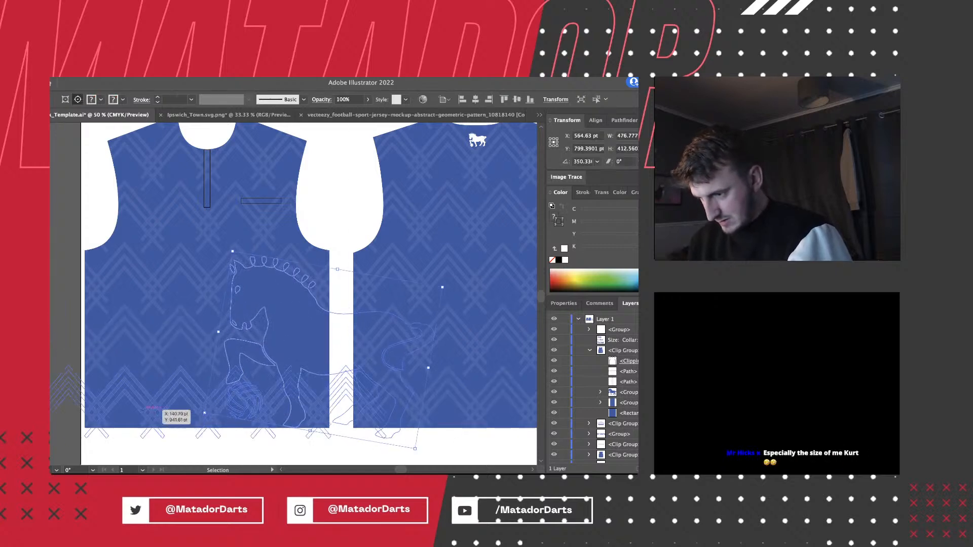
key("super+shift+a")
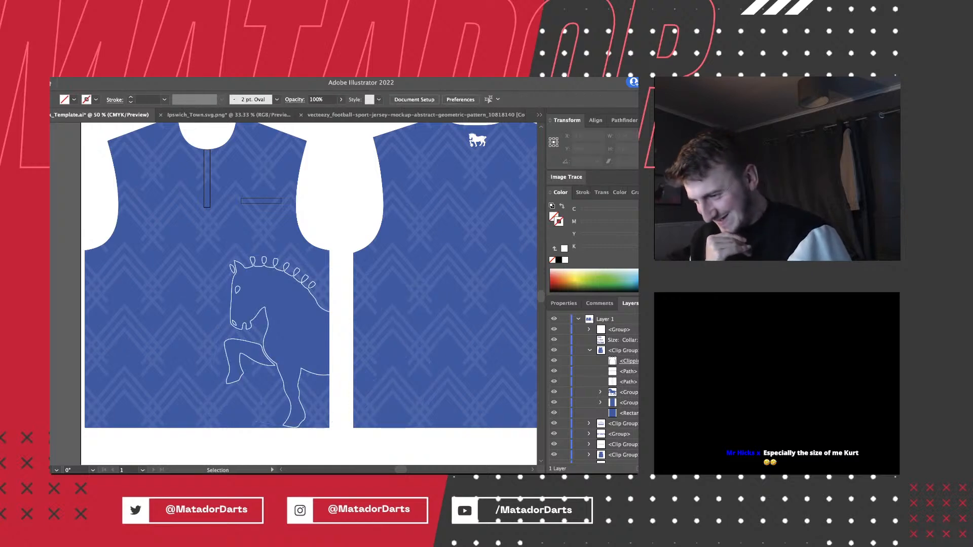
Look over the front and back shirt panels together with the sleeve pieces to judge the horse outline's placement.
scroll(309, 294, "up", 2)
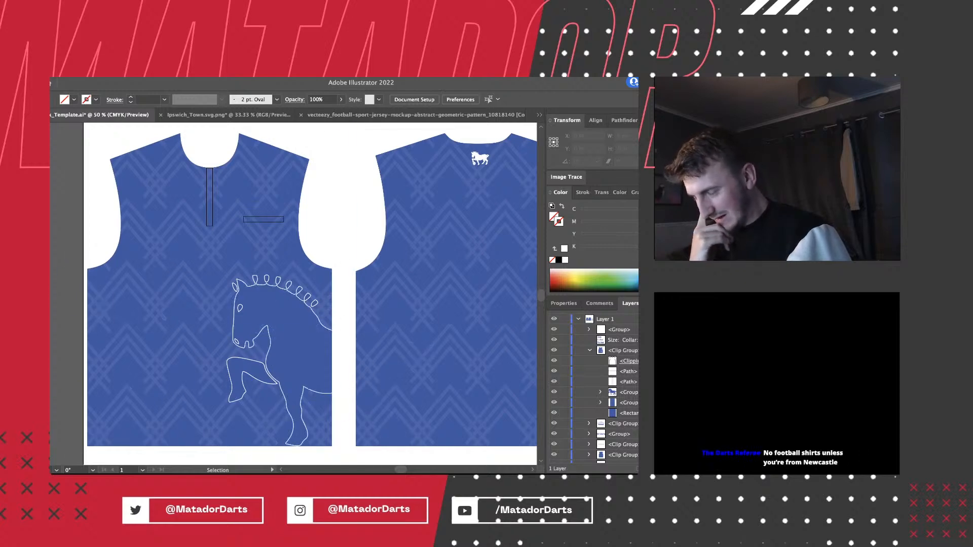
scroll(310, 294, "down", 1)
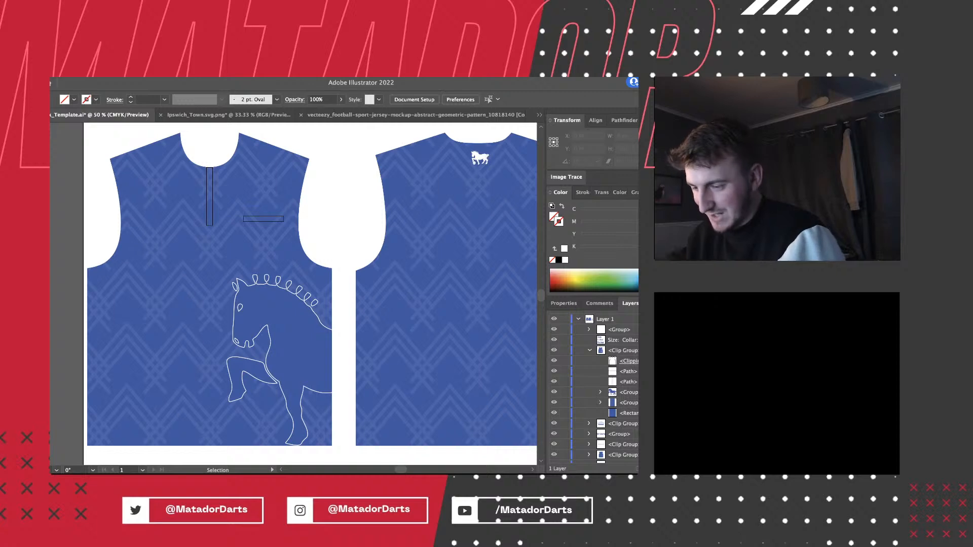
key("super+minus")
key("super+equal")
key("super+minus")
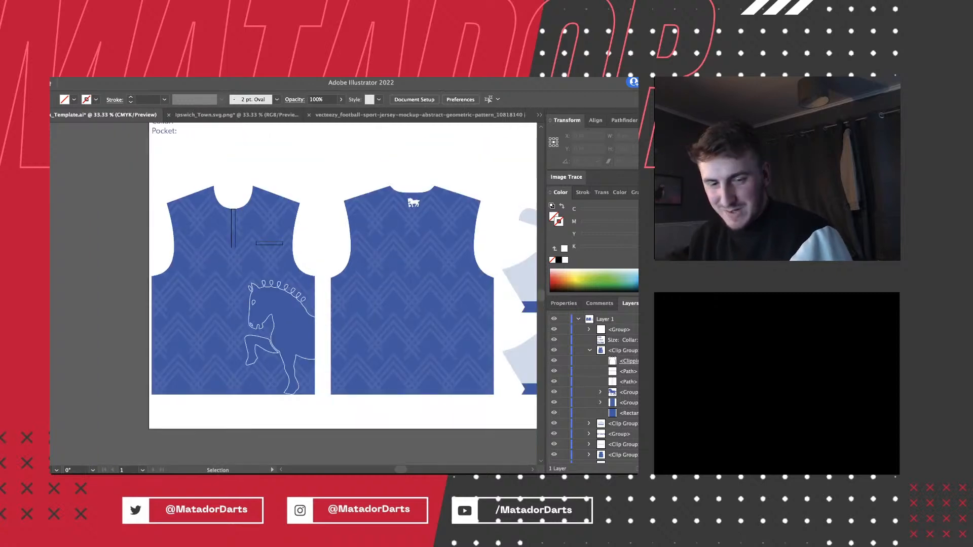
scroll(343, 276, "right", 3)
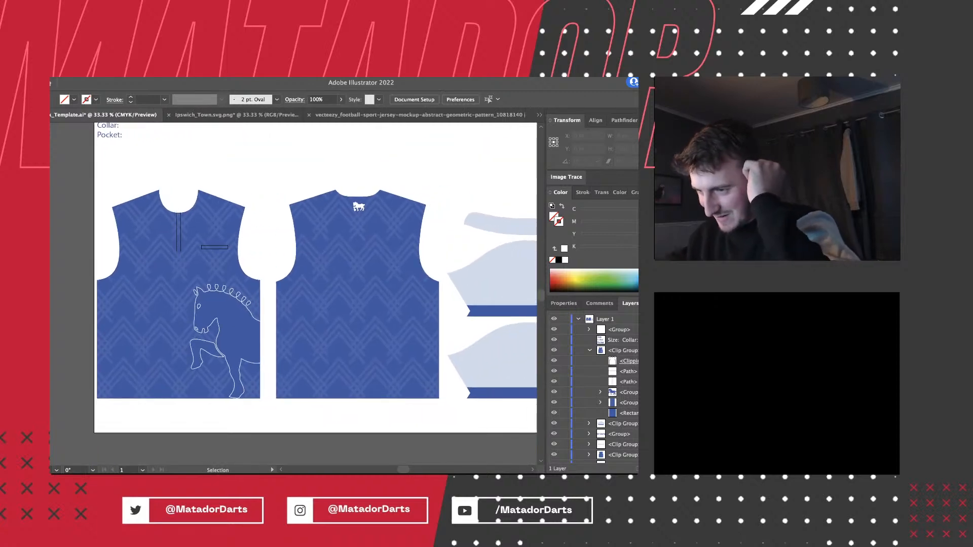
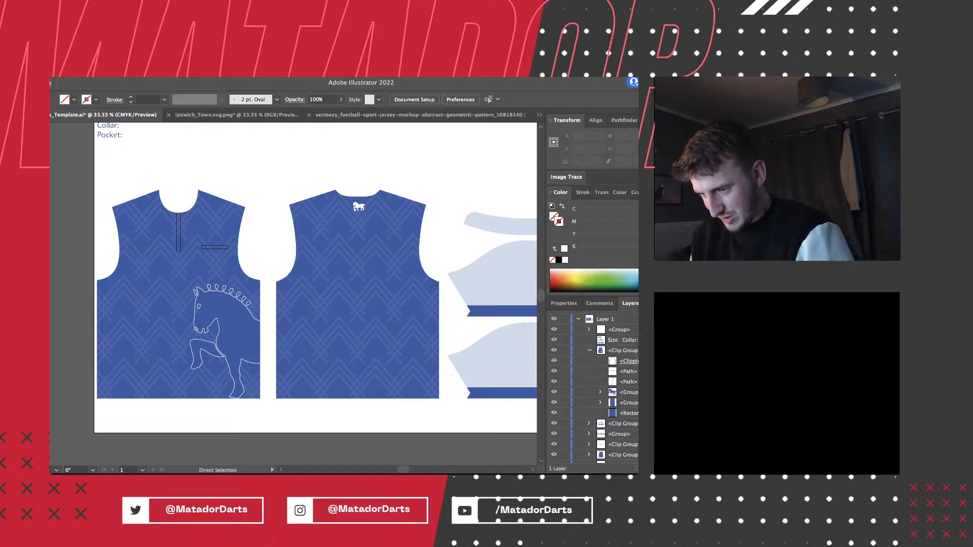
scroll(315, 277, "right", 1)
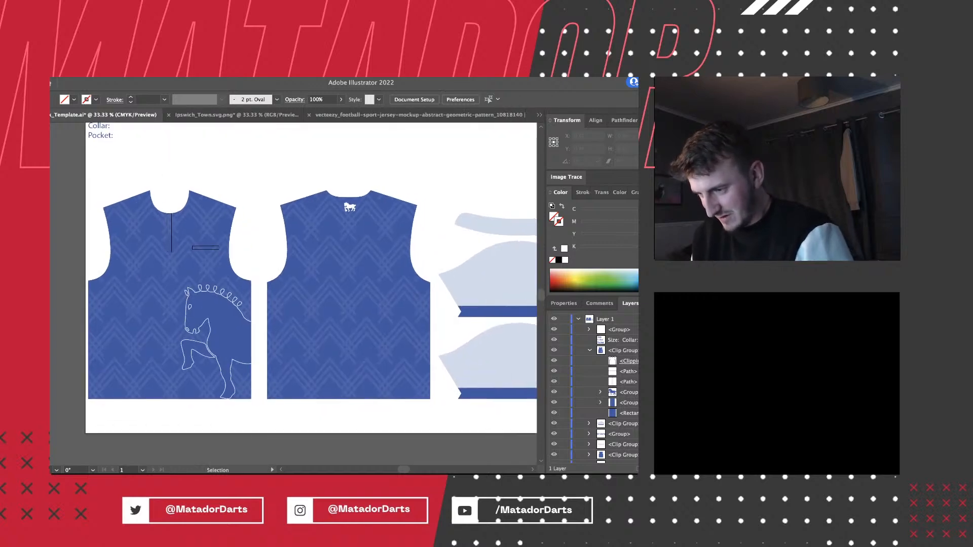
key("super+equal")
key("super+minus")
scroll(293, 294, "up", 1)
scroll(293, 294, "right", 1)
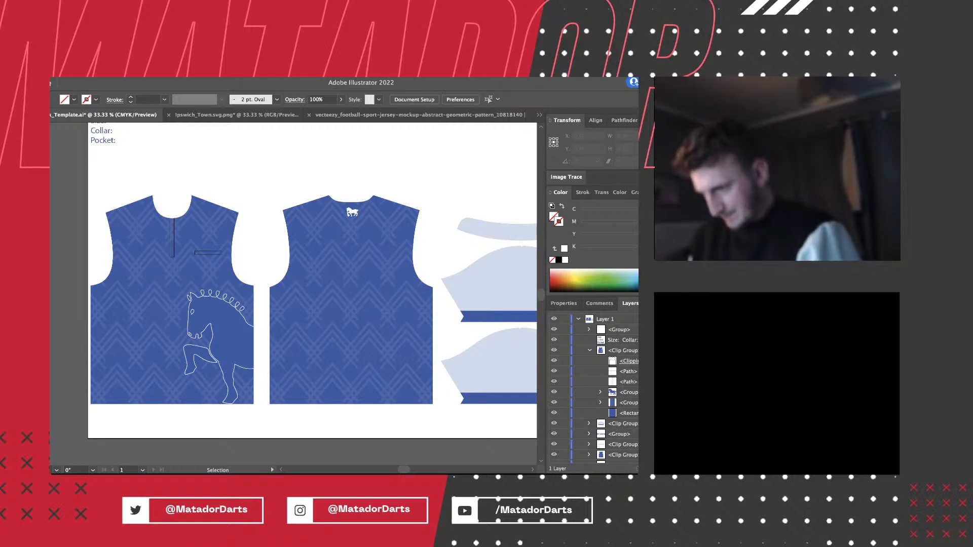
scroll(308, 281, "right", 1)
scroll(309, 280, "up", 1)
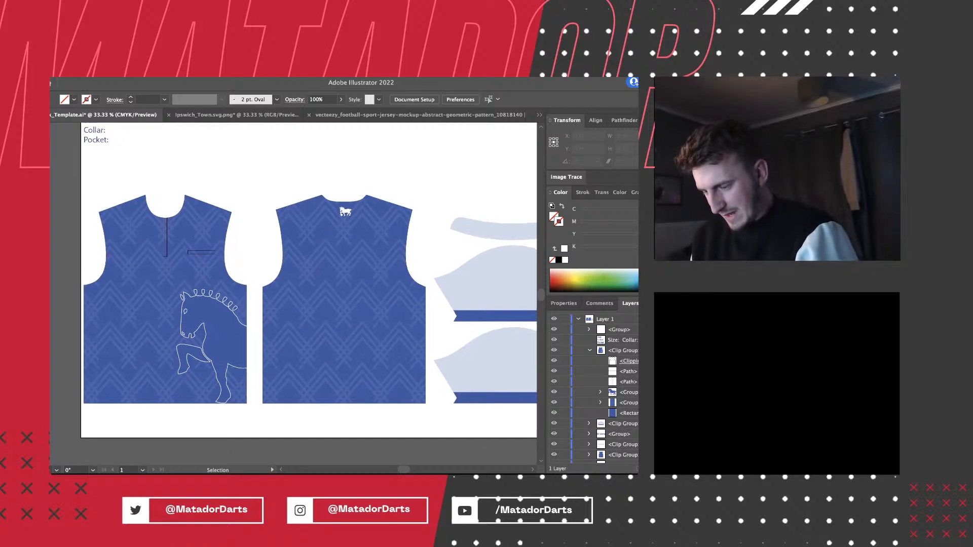
scroll(308, 280, "up", 2)
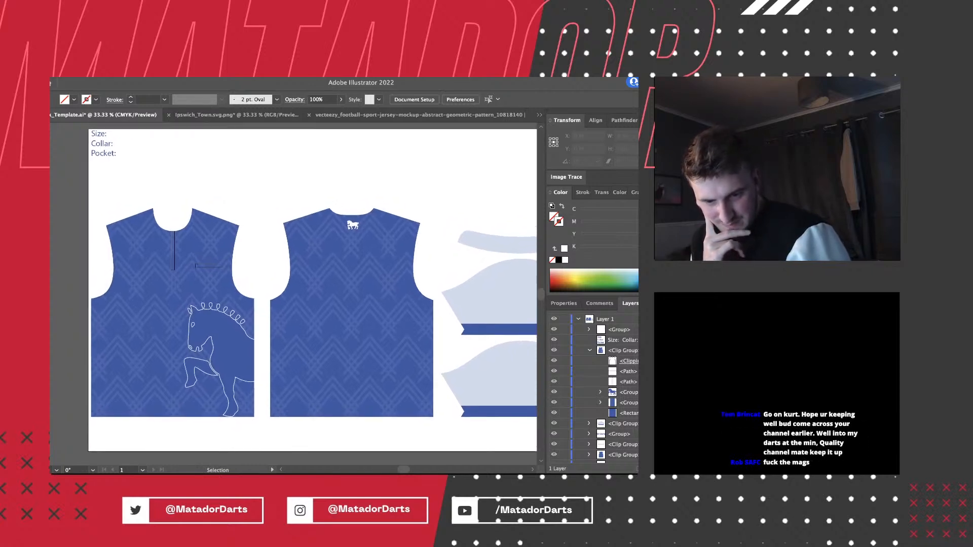
scroll(309, 280, "down", 1)
scroll(314, 285, "left", 1)
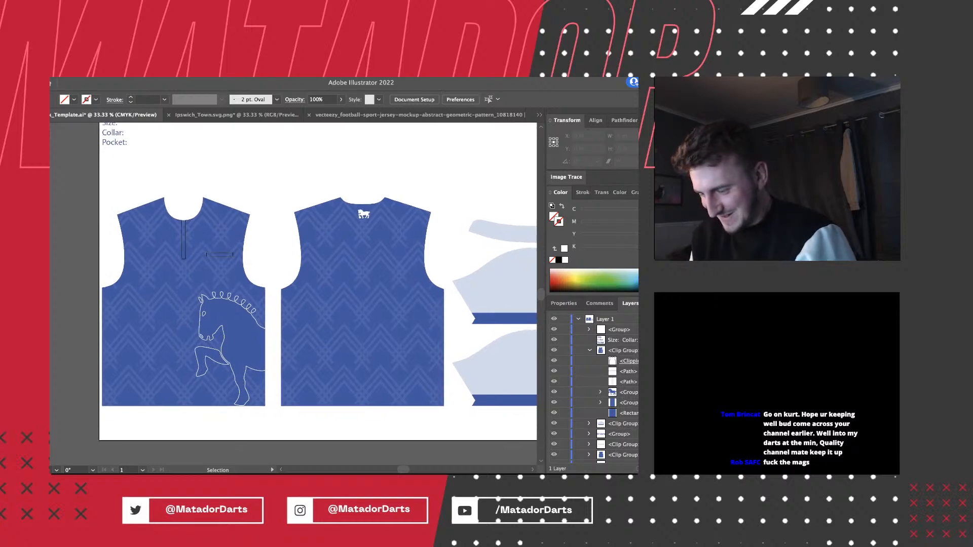
scroll(310, 286, "right", 1)
key("super+equal")
key("super+minus")
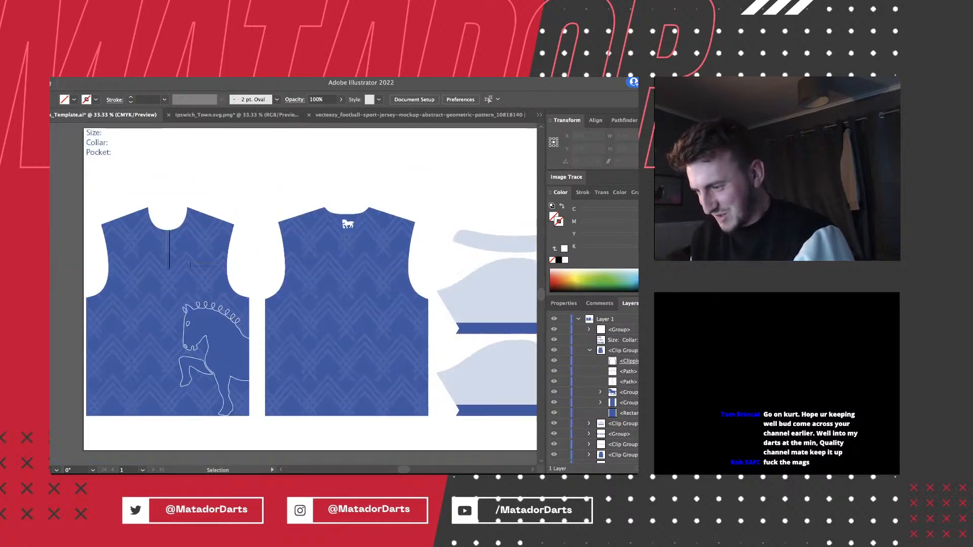
scroll(311, 287, "down", 1)
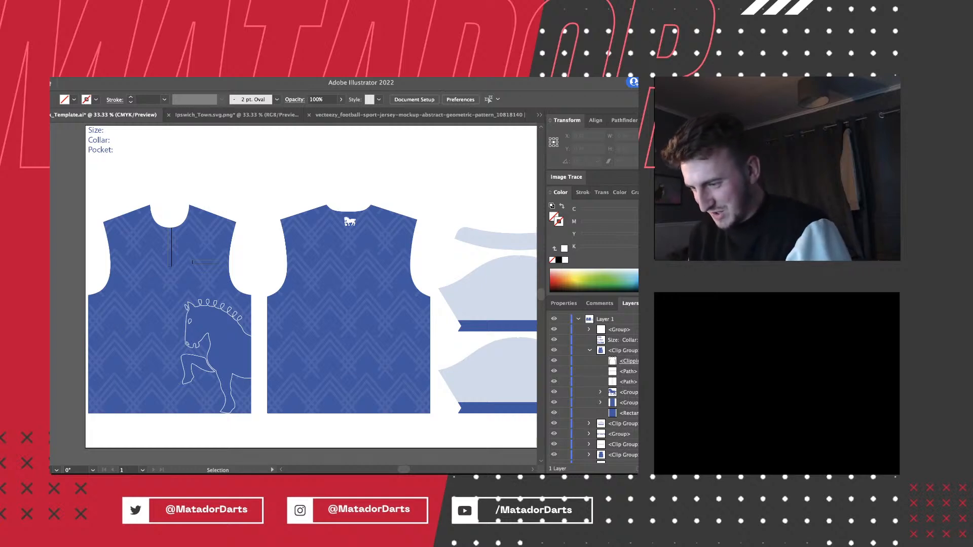
key("super+equal")
key("super+minus")
scroll(294, 293, "up", 1)
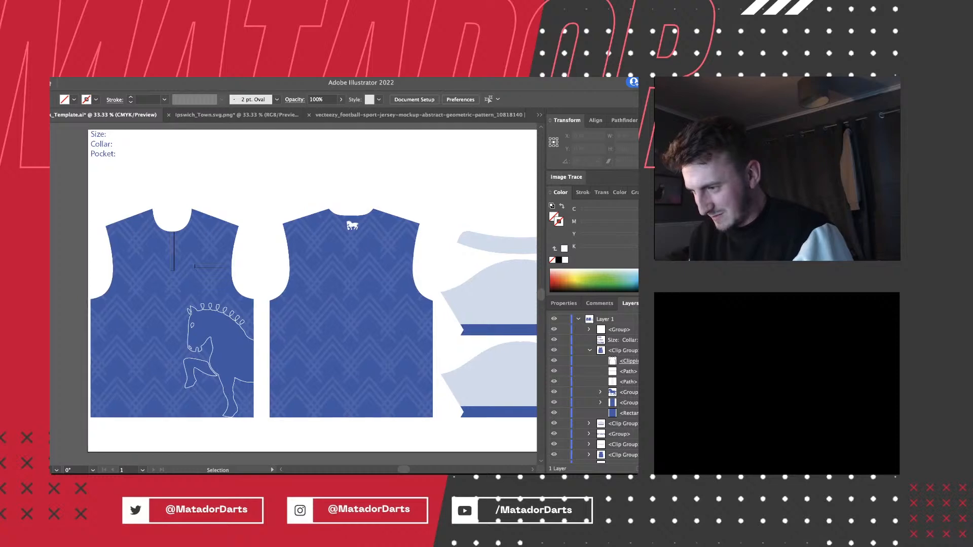
key("super+equal")
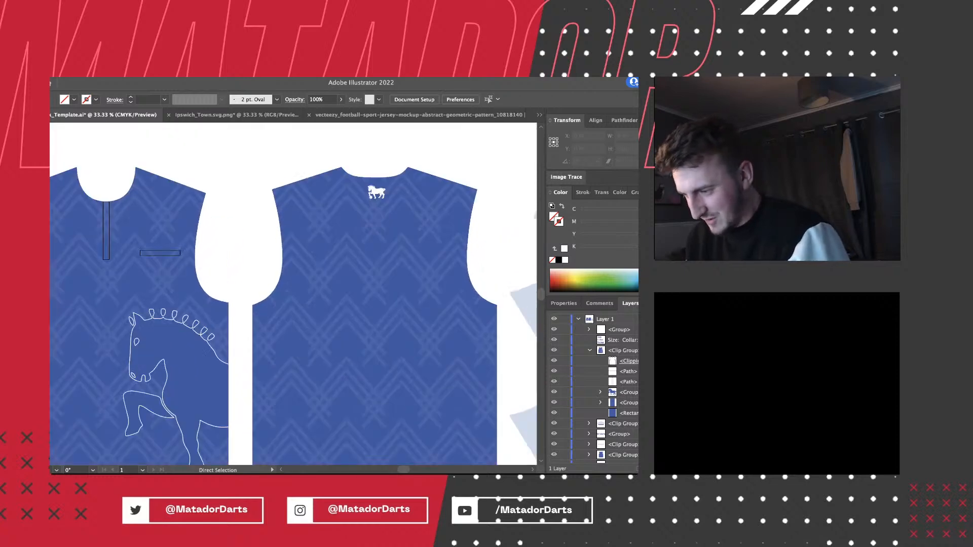
key("super+minus")
scroll(294, 293, "up", 1)
scroll(294, 293, "down", 1)
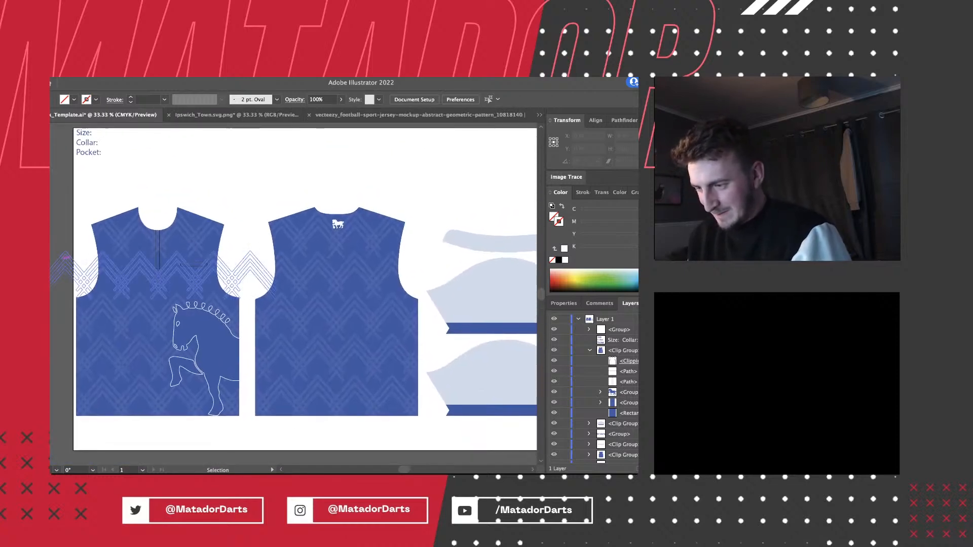
key("super+equal")
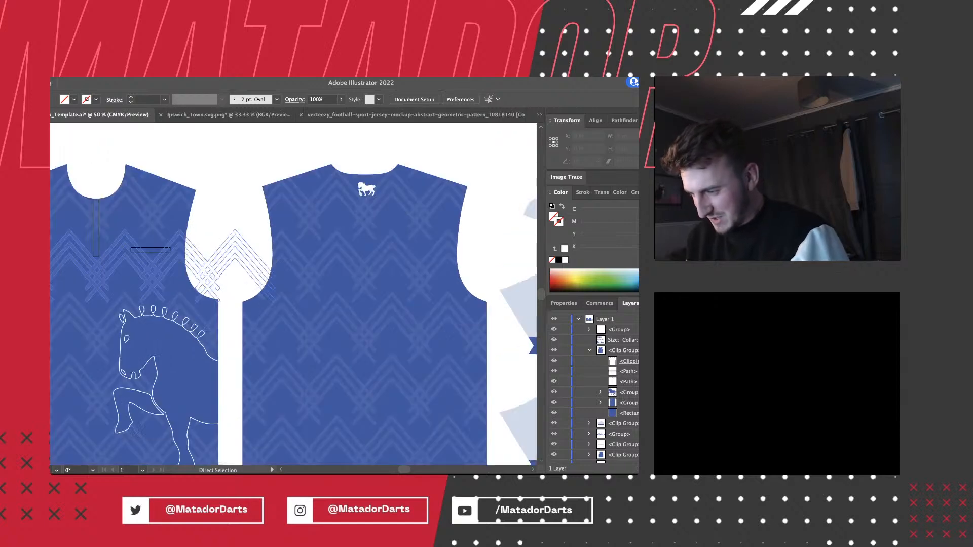
scroll(293, 294, "down", 2)
scroll(293, 294, "left", 2)
scroll(293, 294, "up", 1)
scroll(293, 294, "left", 1)
scroll(293, 294, "down", 1)
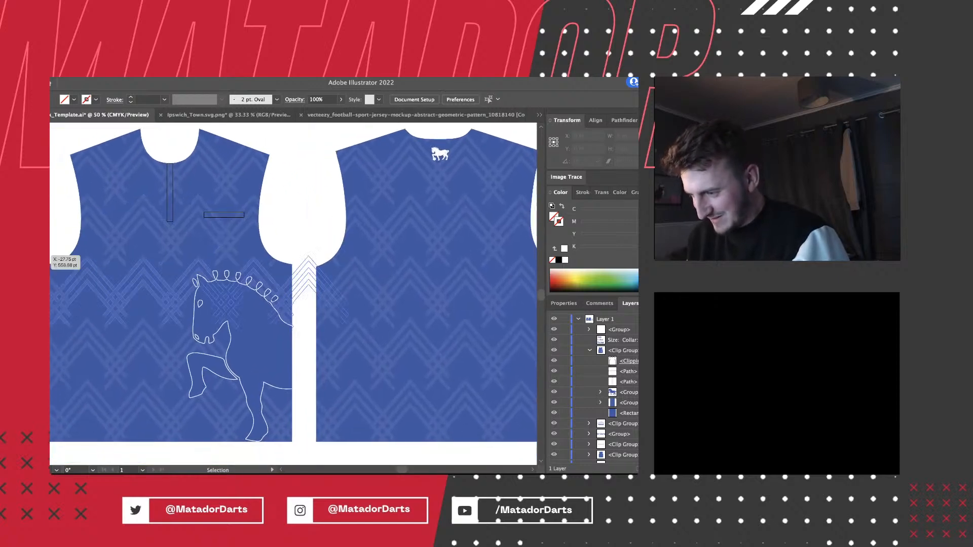
key("super+minus")
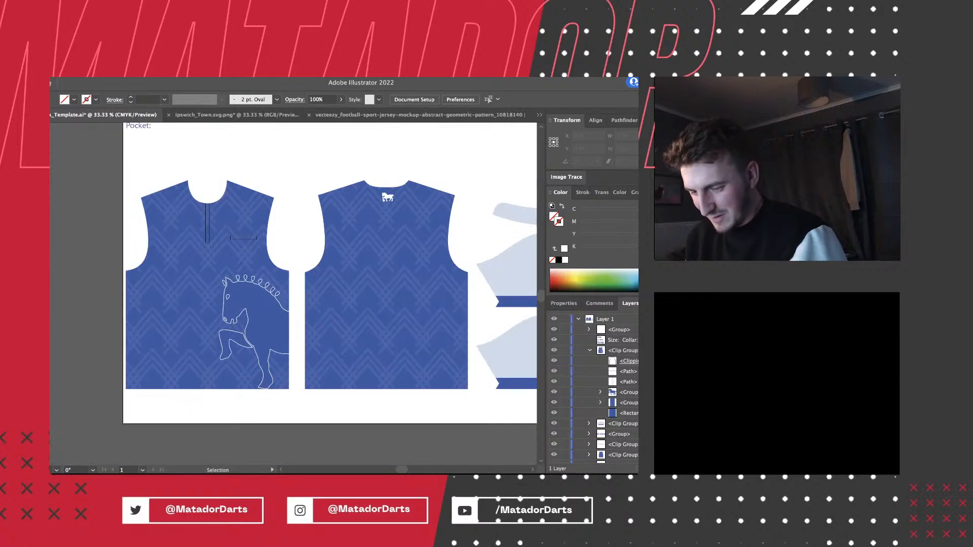
key("a")
key("super+equal")
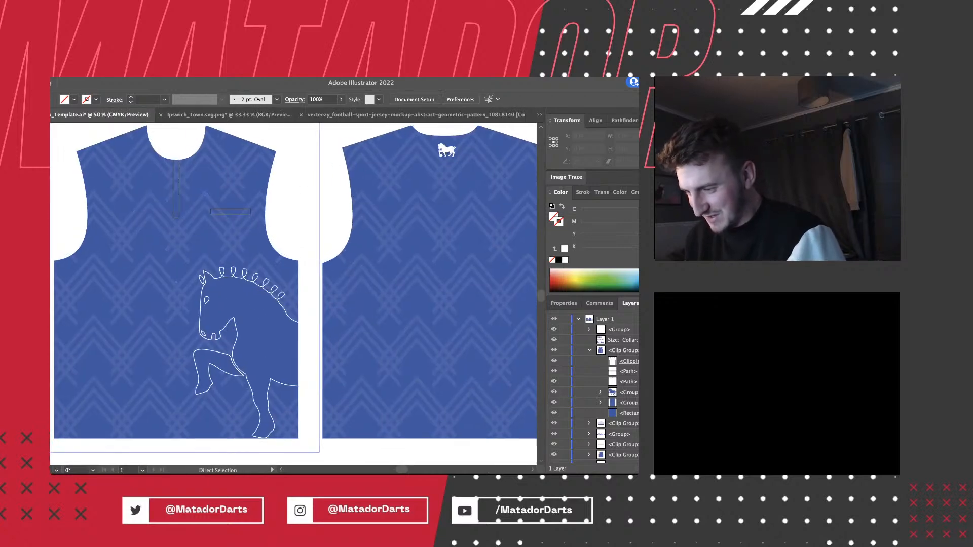
key("super+minus")
key("v")
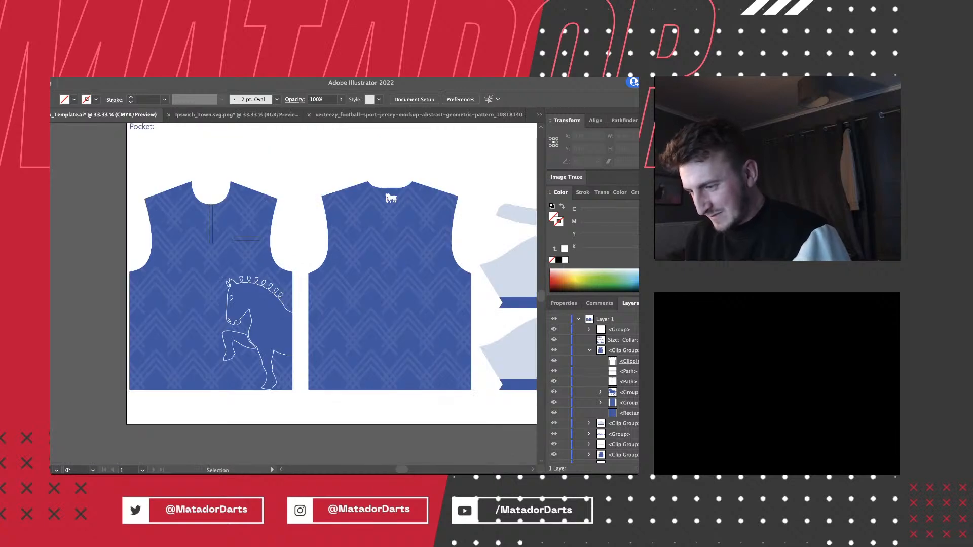
scroll(331, 275, "right", 1)
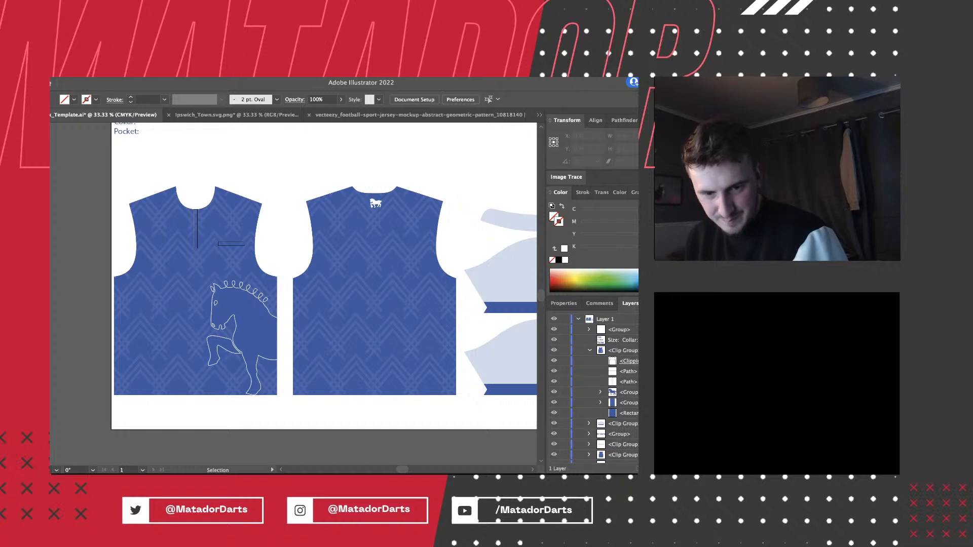
scroll(324, 280, "up", 1)
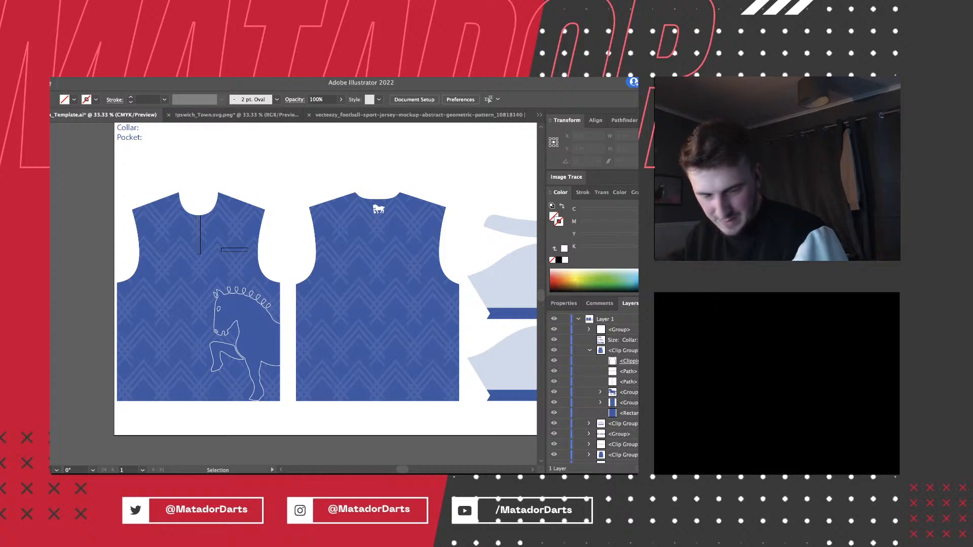
Examine the back panel, collar and sleeve pieces alongside the front panel to judge the overall shirt design.
scroll(325, 283, "up", 1)
scroll(326, 283, "right", 1)
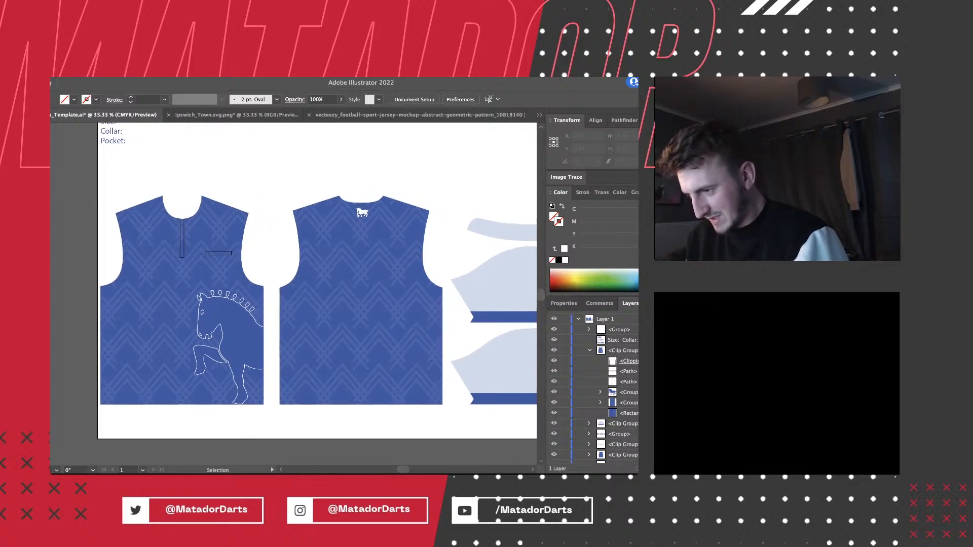
scroll(313, 289, "up", 1)
scroll(73, 248, "right", 2)
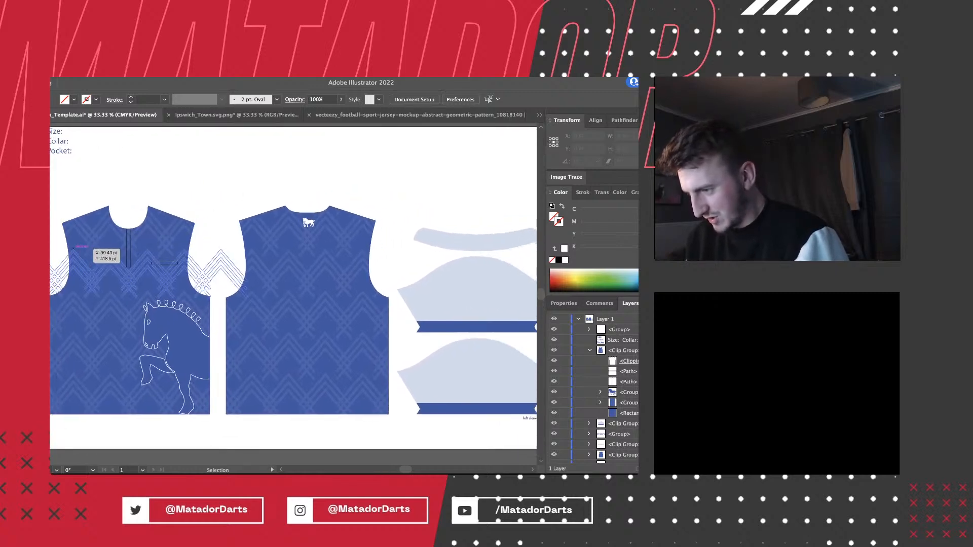
scroll(73, 248, "up", 1)
scroll(292, 289, "right", 1)
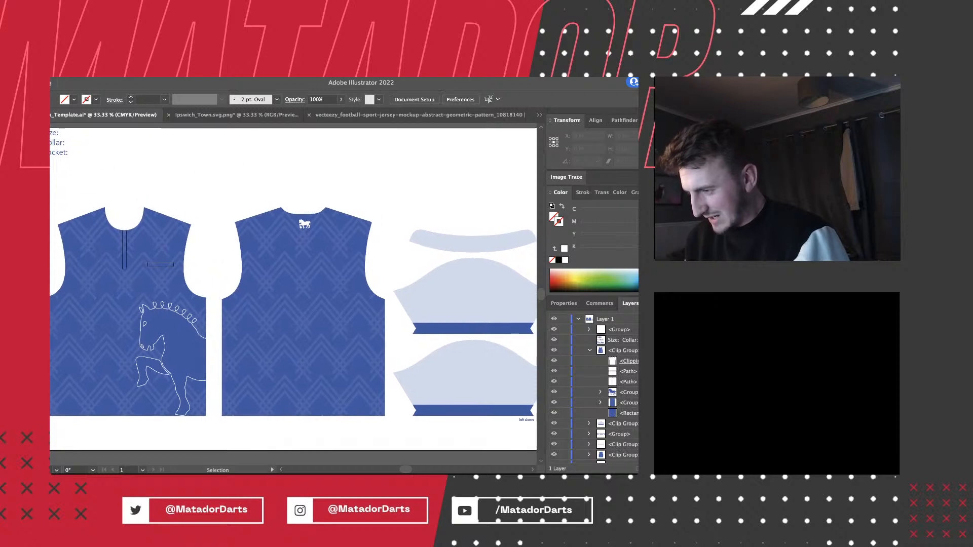
scroll(293, 289, "right", 1)
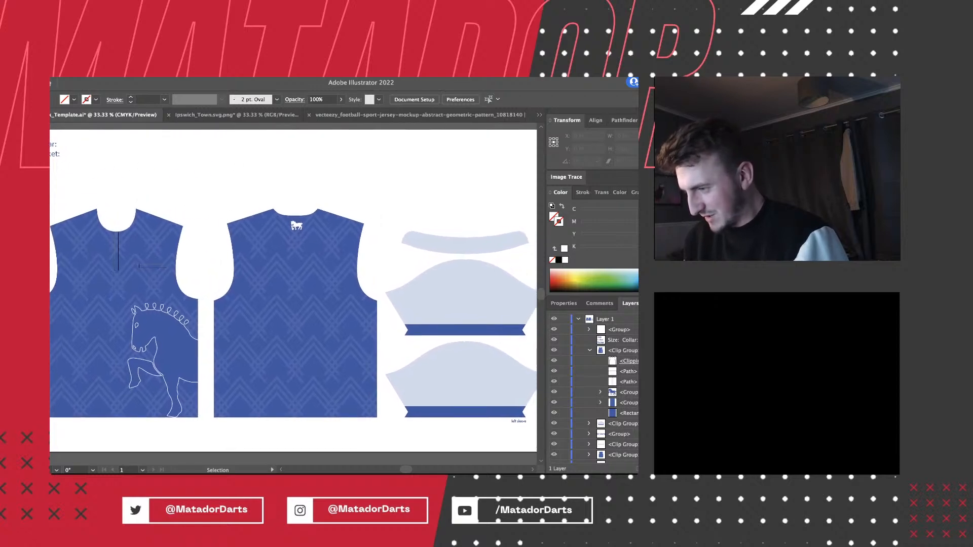
scroll(293, 289, "right", 1)
scroll(293, 289, "down", 1)
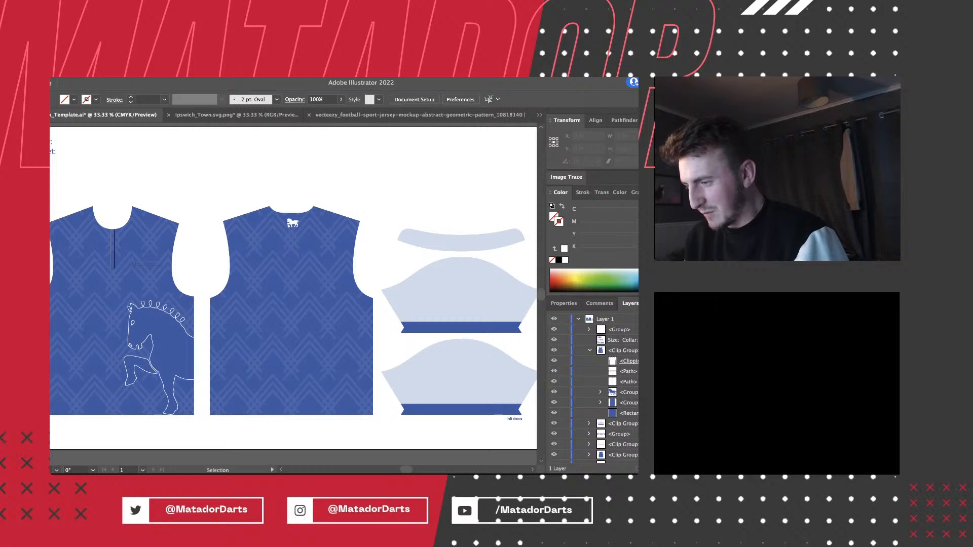
scroll(293, 289, "left", 1)
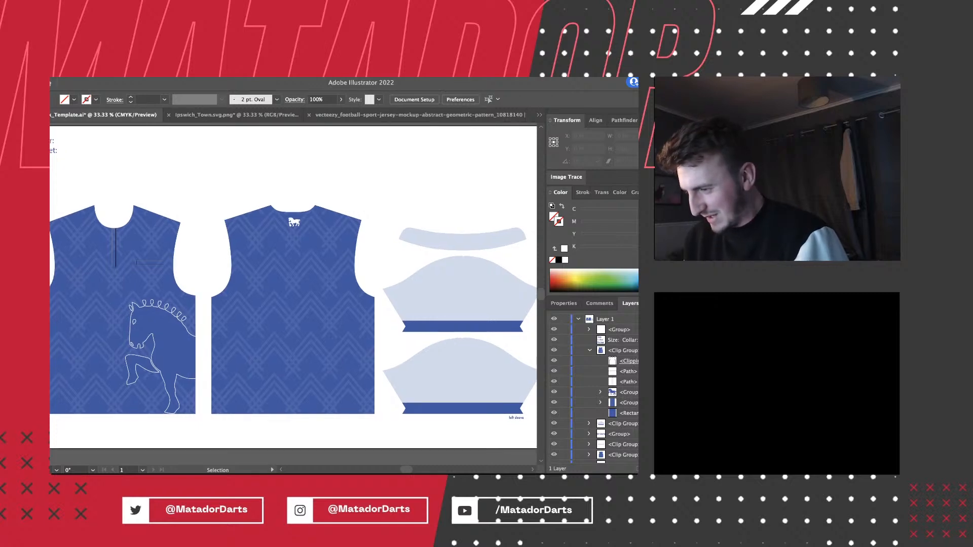
scroll(292, 289, "up", 1)
scroll(293, 289, "left", 3)
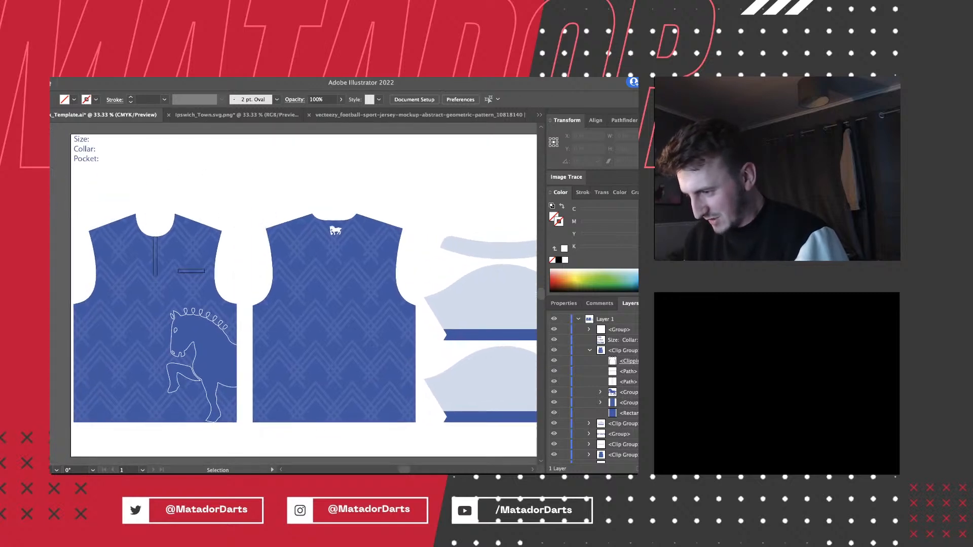
scroll(292, 289, "left", 1)
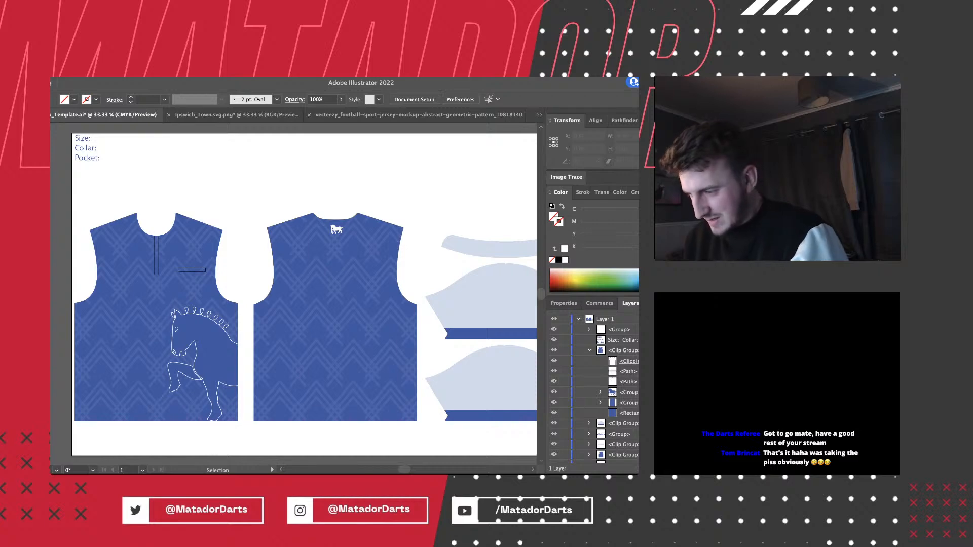
scroll(304, 294, "right", 1)
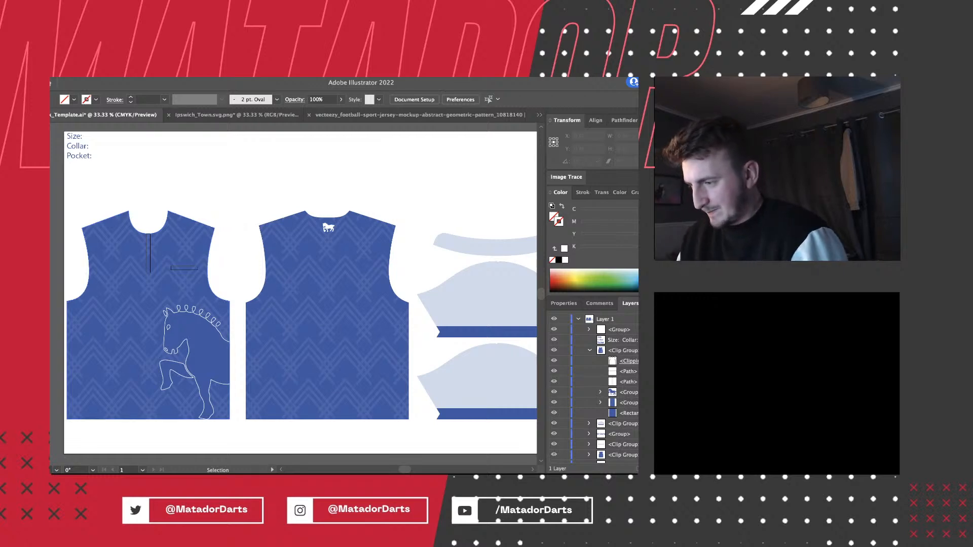
key("a")
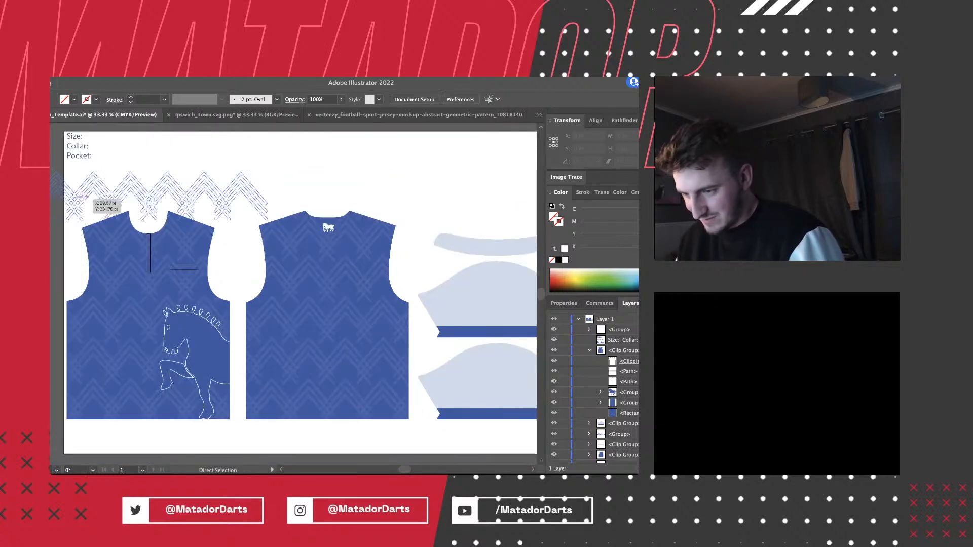
key("super+plus")
key("super+minus")
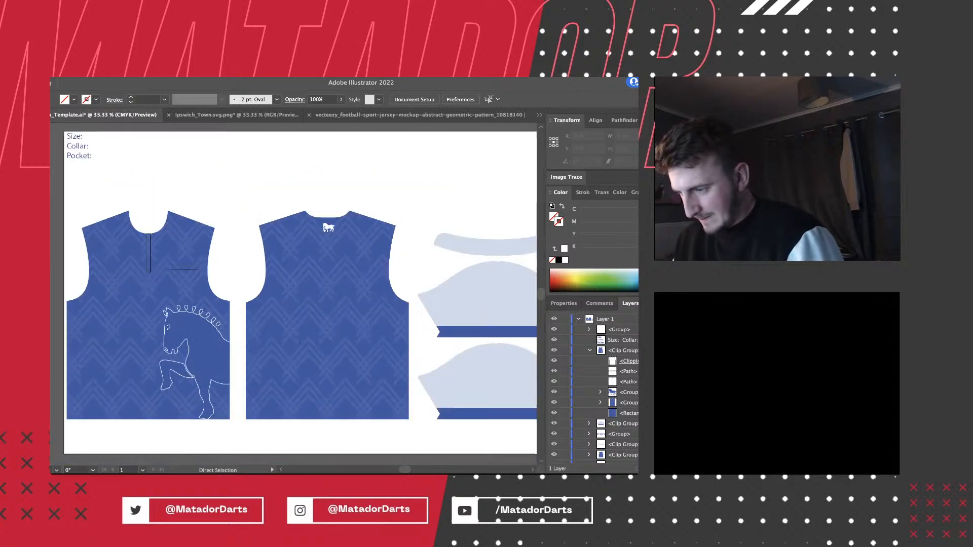
scroll(293, 294, "up", 1)
scroll(294, 294, "left", 1)
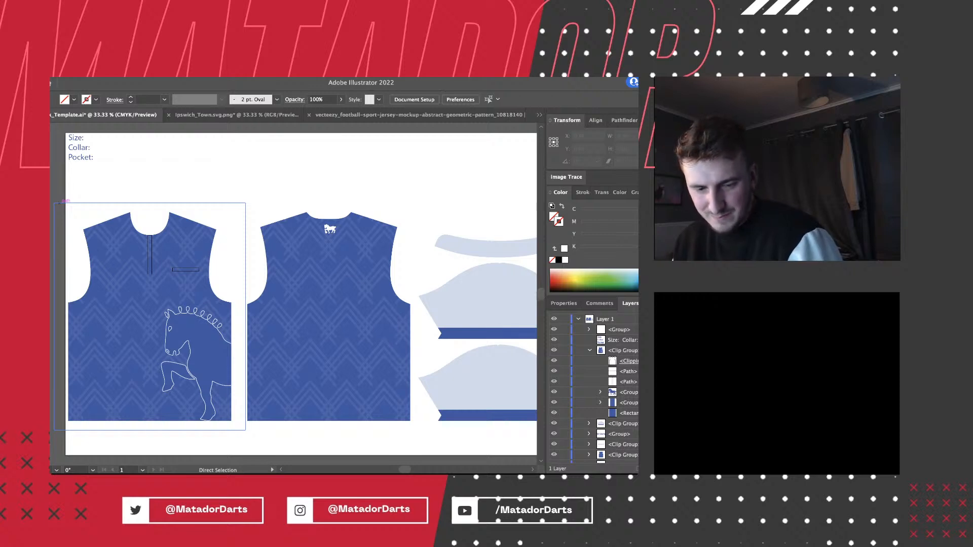
scroll(60, 203, "up", 1)
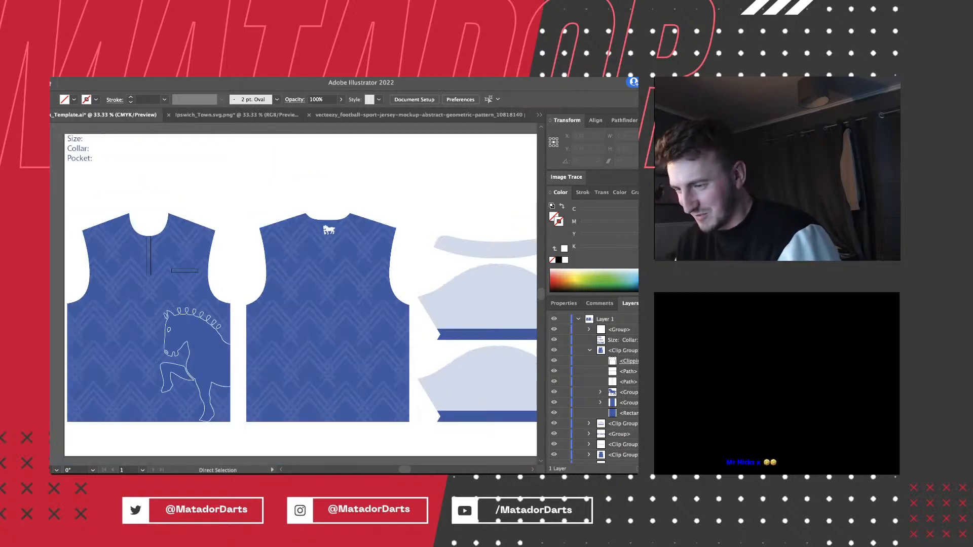
scroll(300, 294, "left", 1)
scroll(300, 294, "down", 1)
scroll(293, 294, "right", 2)
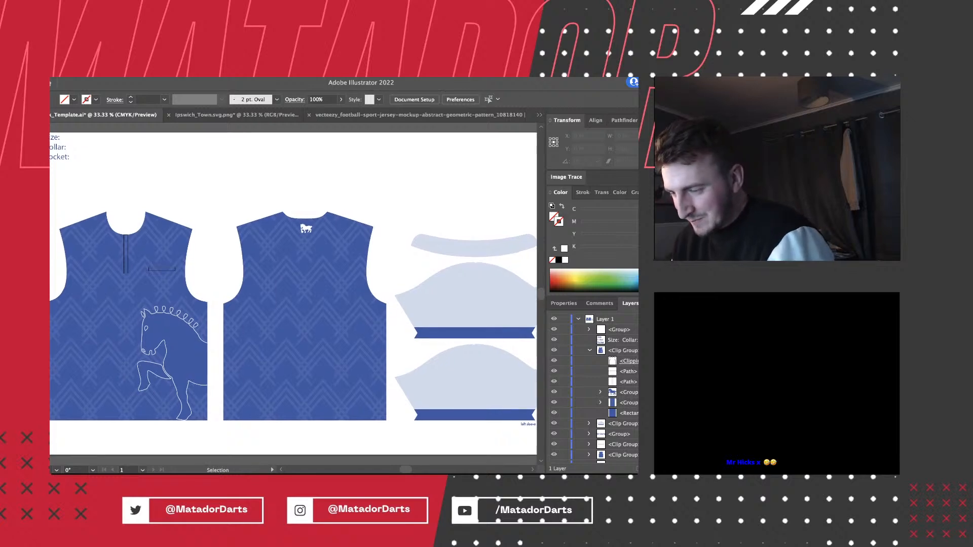
key("super+minus")
key("super+plus")
scroll(293, 293, "right", 1)
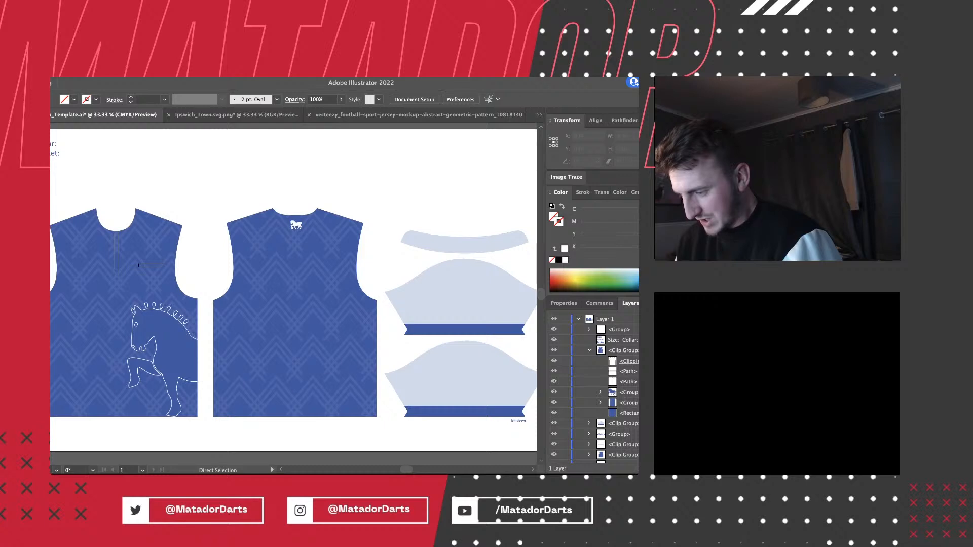
scroll(293, 291, "left", 2)
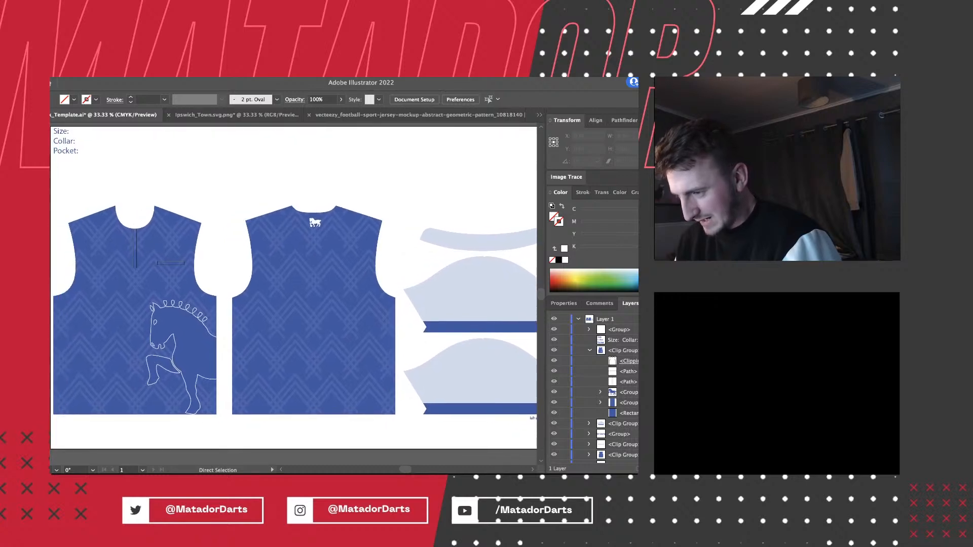
scroll(294, 291, "up", 1)
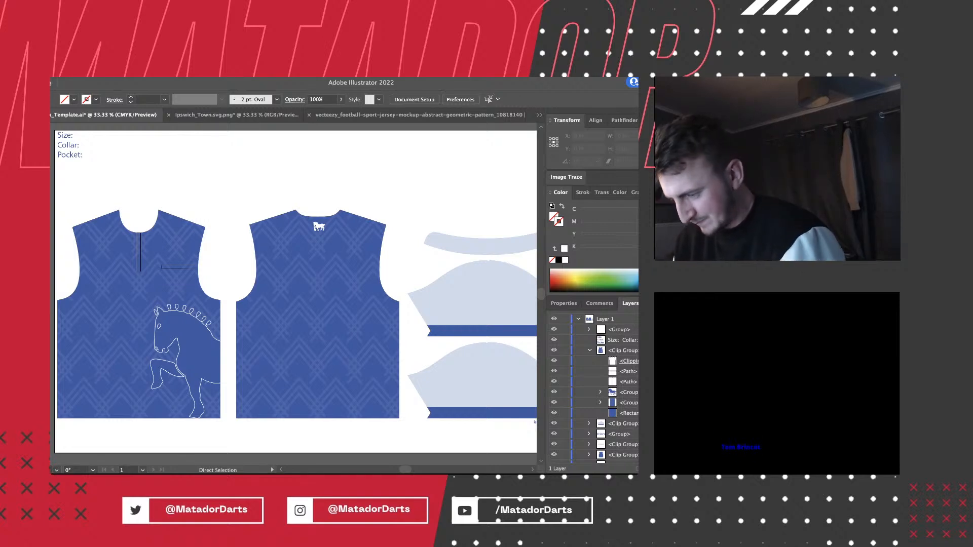
scroll(294, 291, "right", 1)
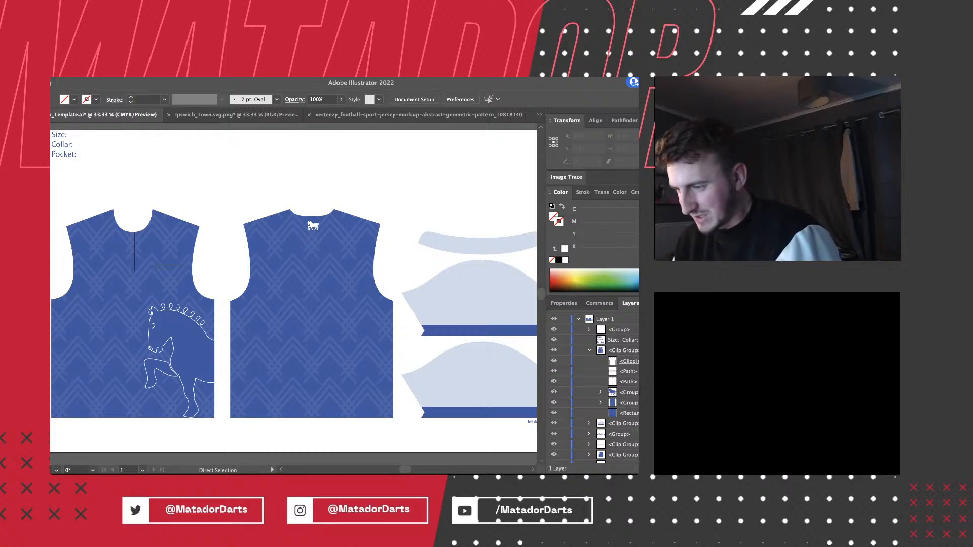
scroll(293, 294, "right", 2)
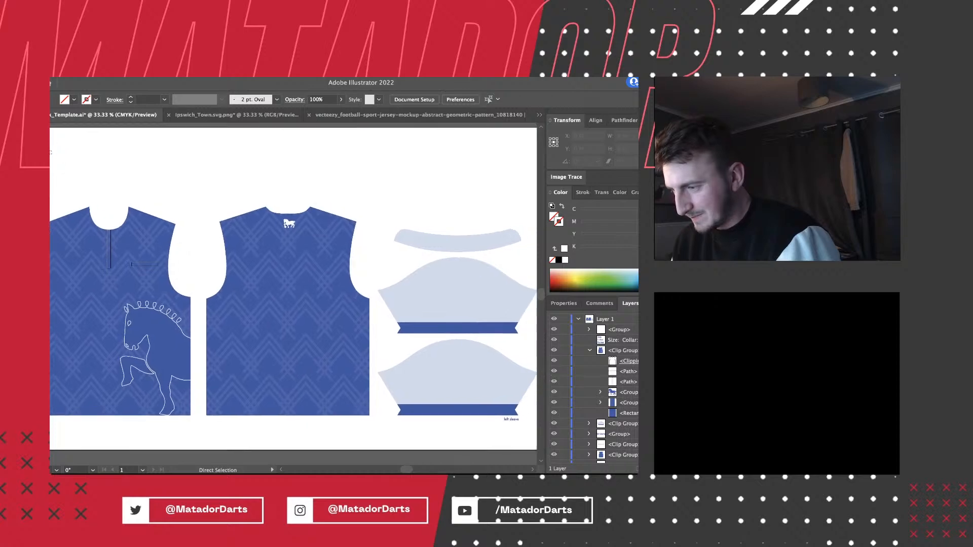
scroll(293, 294, "left", 2)
scroll(293, 289, "right", 2)
scroll(293, 288, "up", 1)
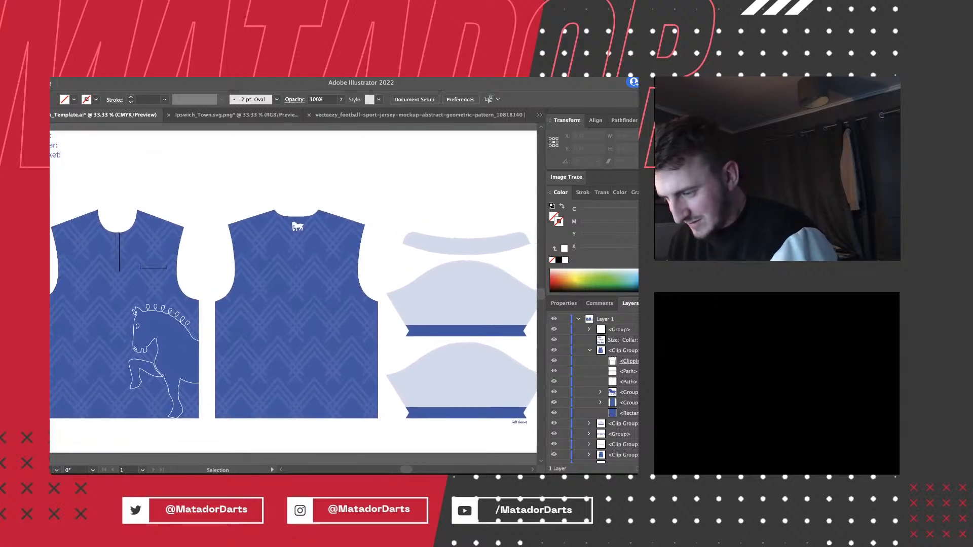
key("super+minus")
key("super+equal")
scroll(293, 289, "down", 1)
scroll(293, 290, "right", 1)
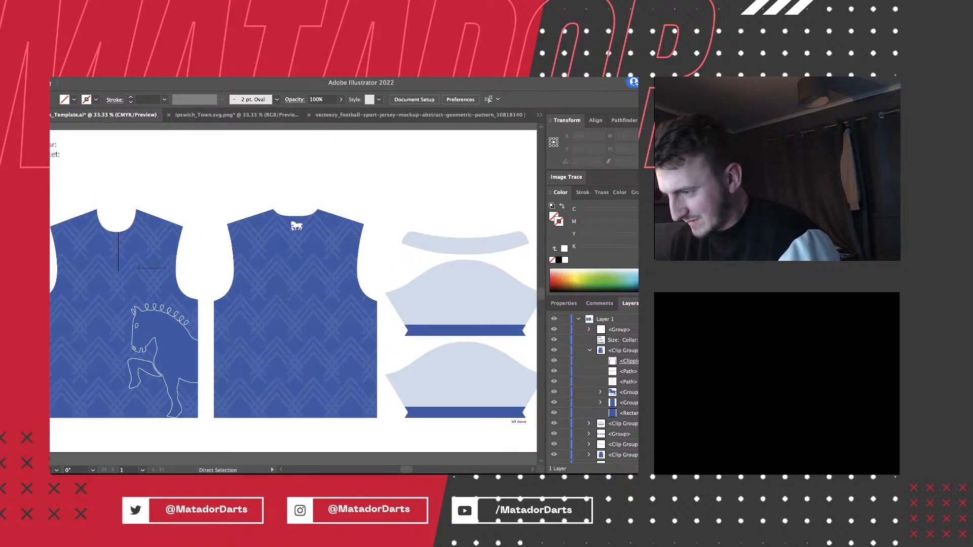
scroll(293, 290, "down", 1)
scroll(293, 290, "right", 1)
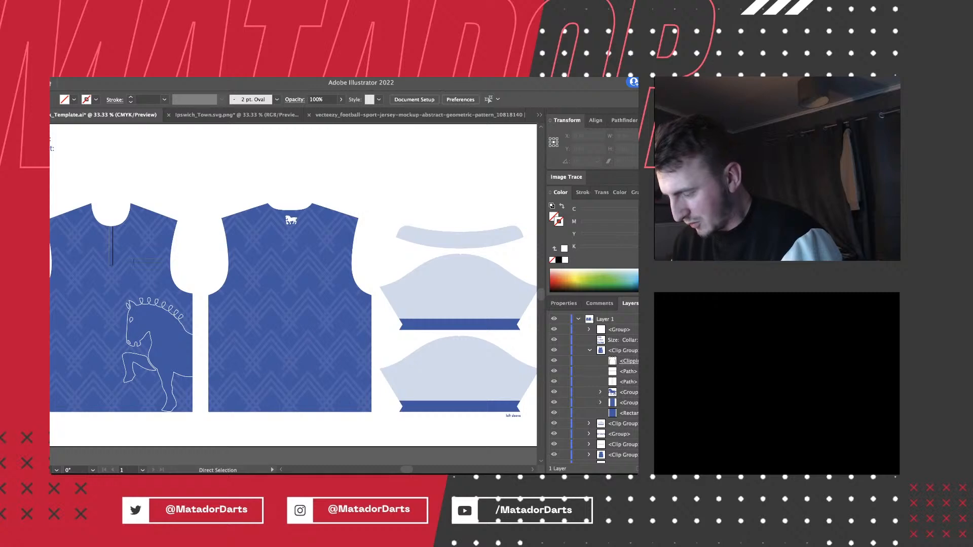
key("super+minus")
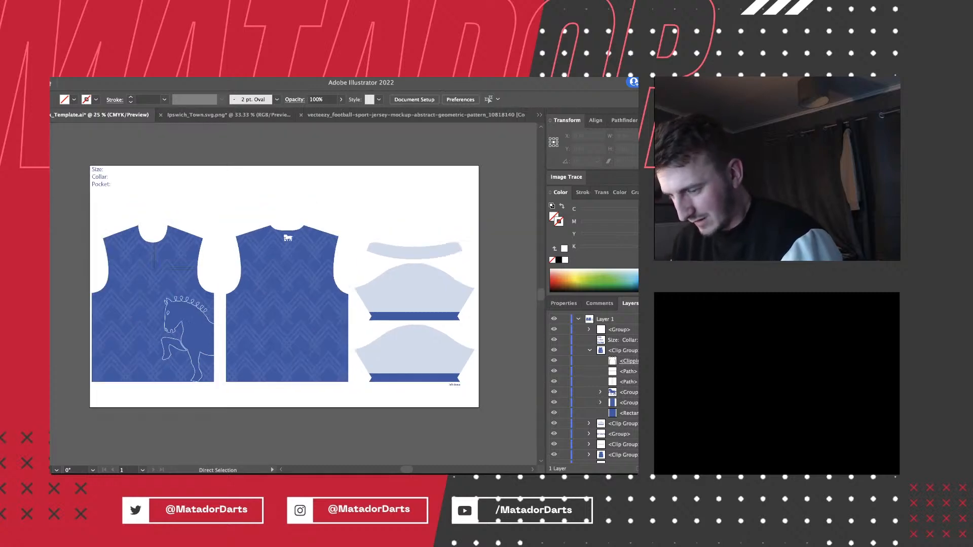
key("super+plus")
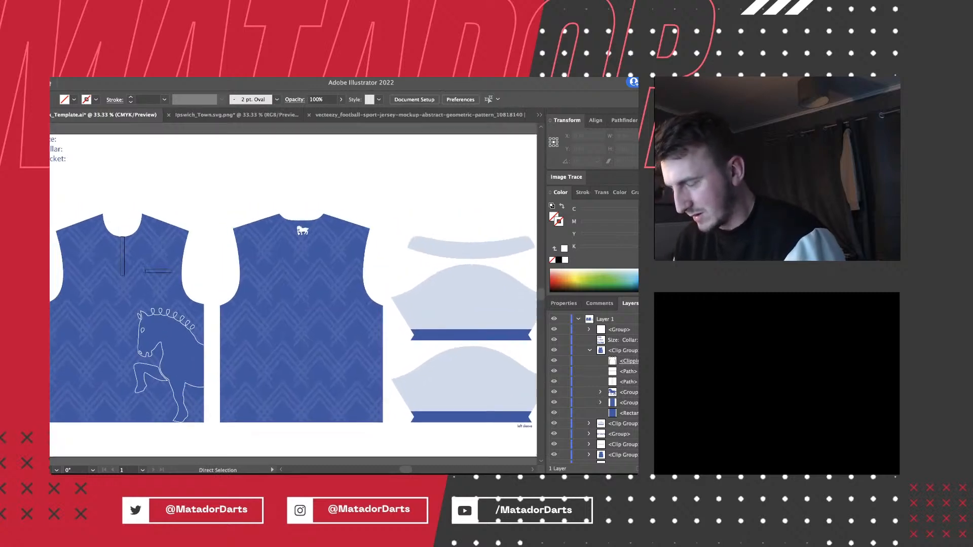
scroll(293, 290, "down", 1)
scroll(293, 290, "right", 1)
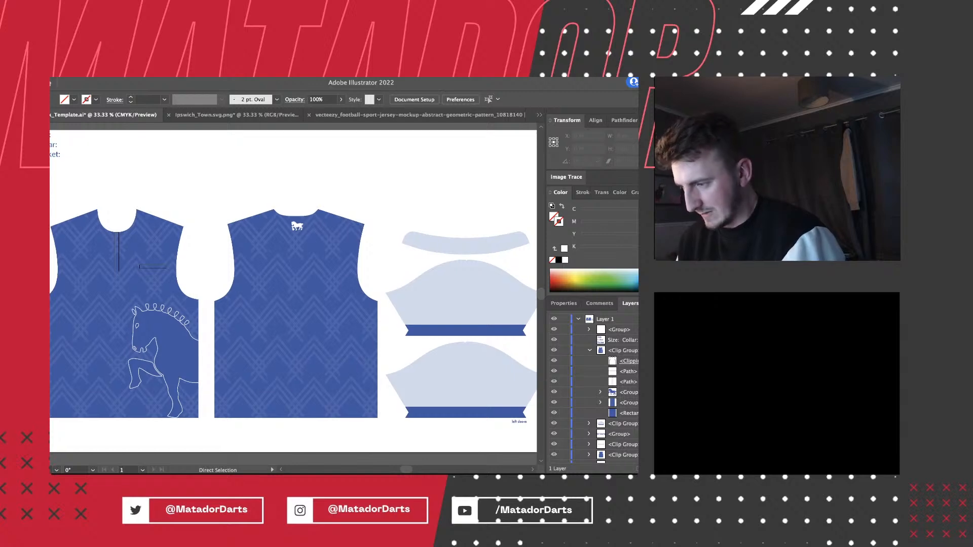
key("v")
key("super+0")
key("super+plus")
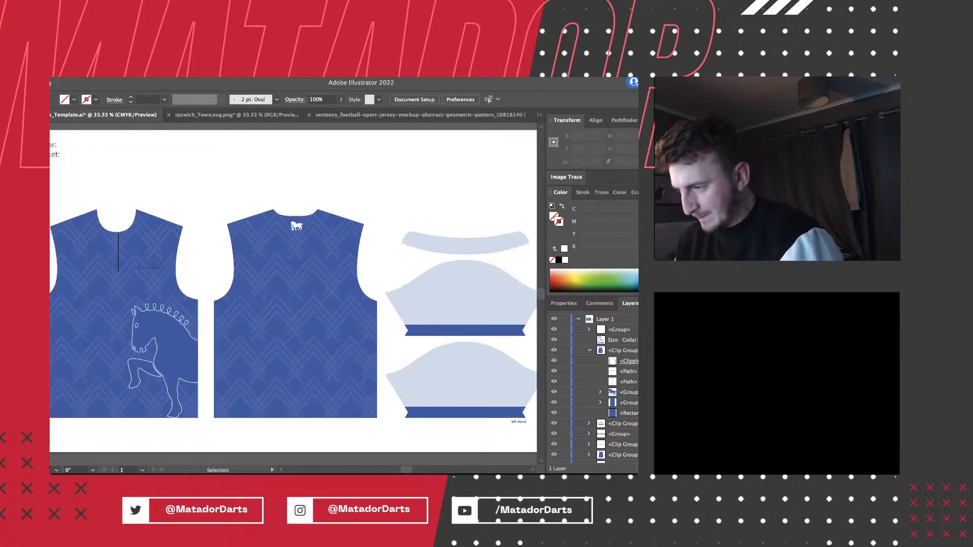
key("a")
scroll(293, 289, "right", 1)
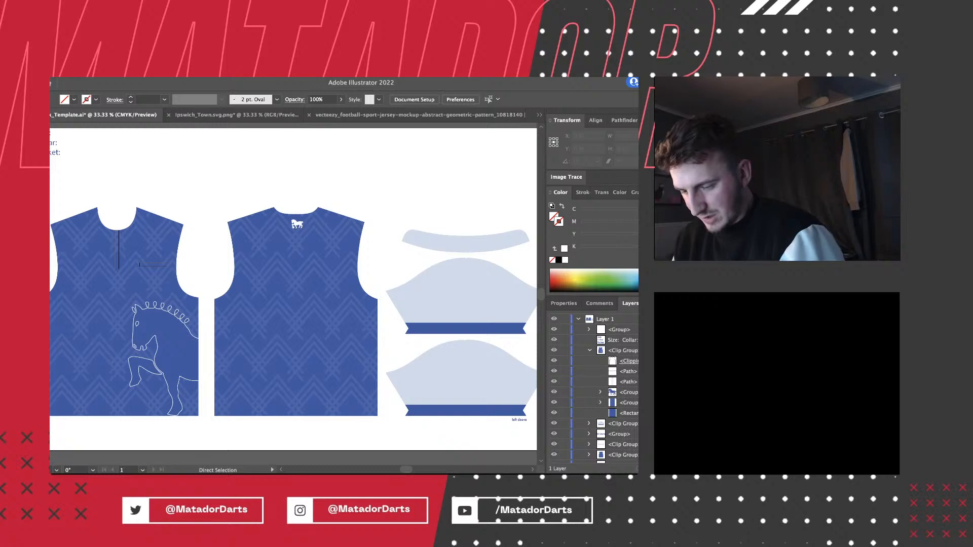
key("v")
key("a")
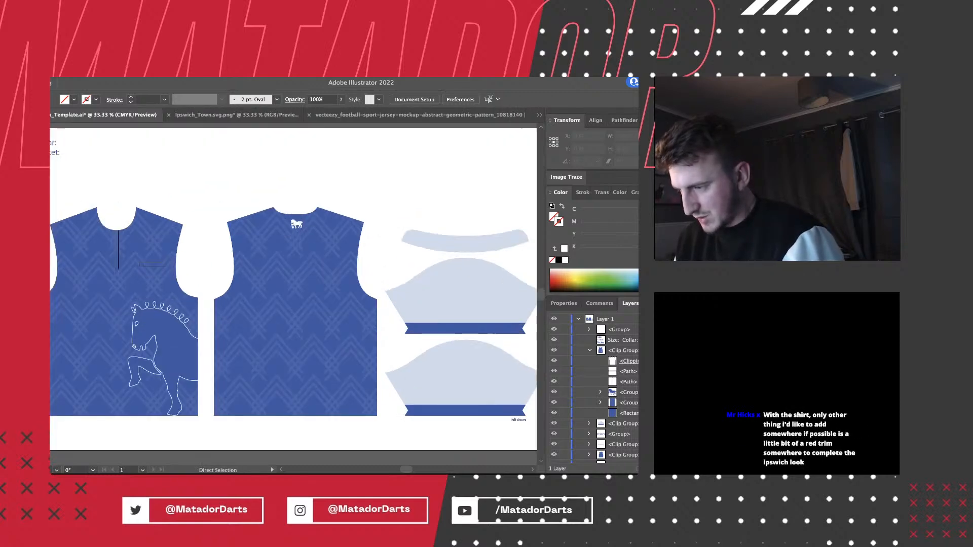
scroll(293, 290, "right", 1)
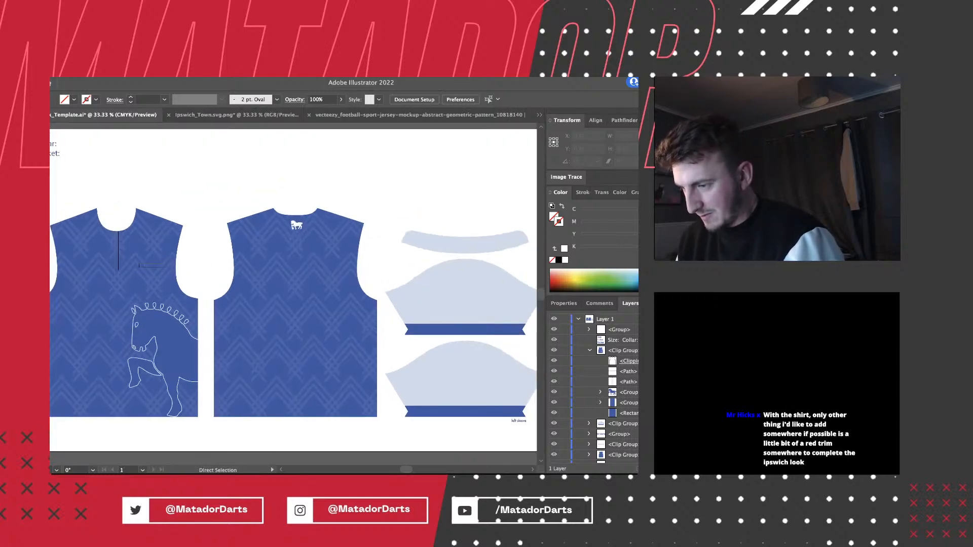
scroll(293, 290, "down", 1)
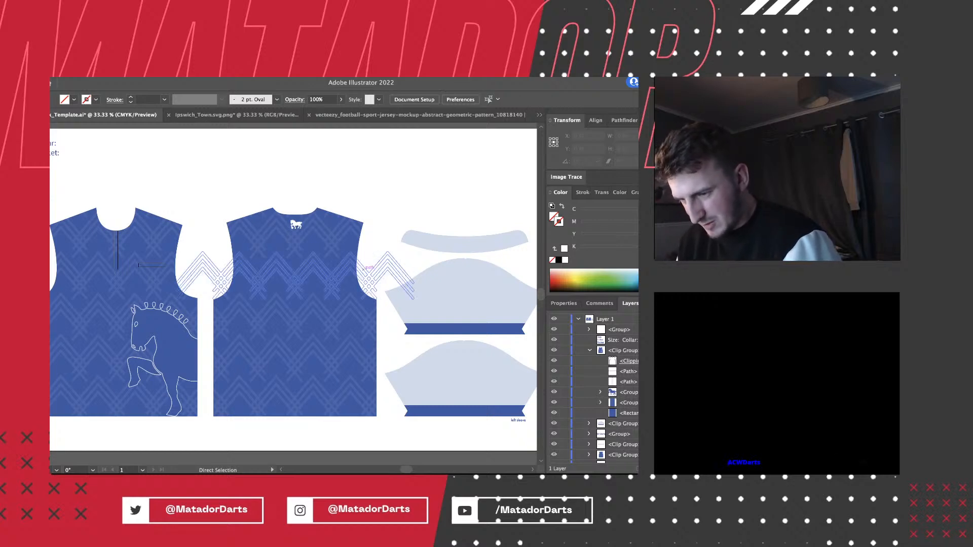
Draw a red rectangle without a stroke, about 442 by 17 pt, along the top edge of the upper sleeve's blue cuff band.
key("m")
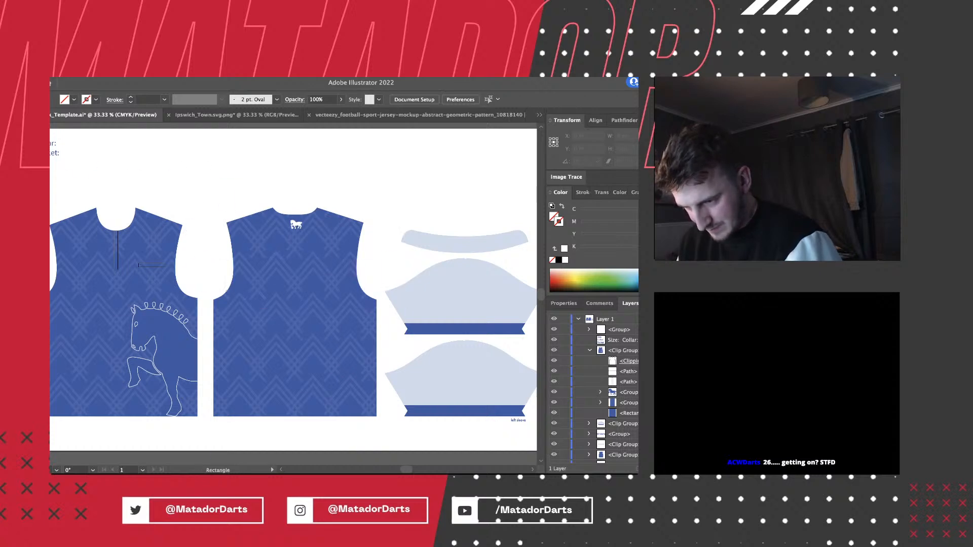
left_click_drag(400, 321, 528, 325)
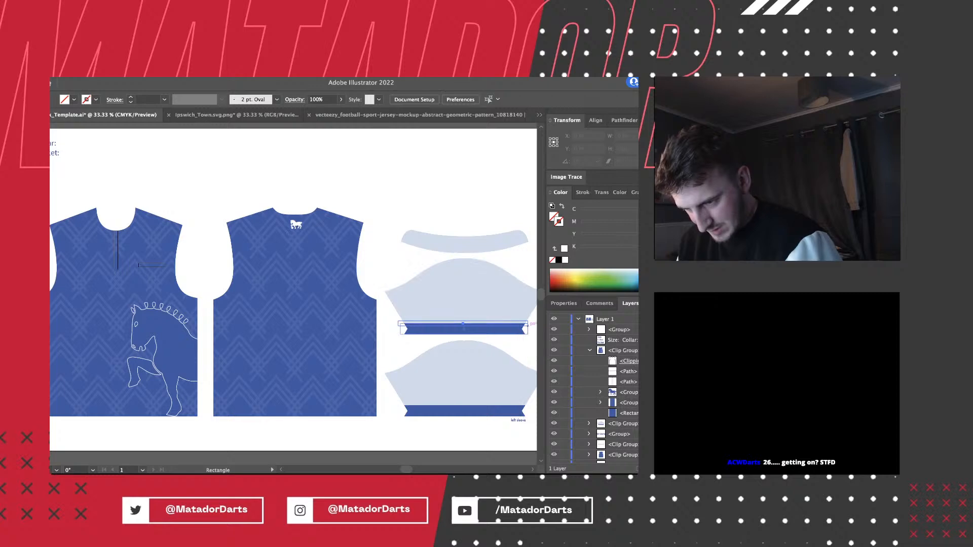
left_click_drag(463, 319, 462, 320)
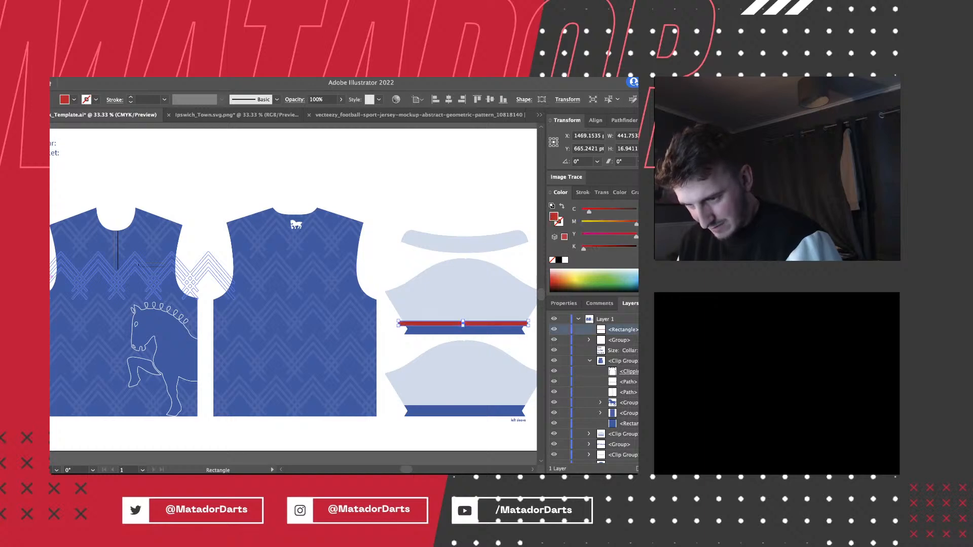
Move the red strip into the upper sleeve's clip group so it is trimmed to the sleeve shape, and deselect it.
scroll(592, 390, "down", 2)
left_click_drag(593, 460, 593, 374)
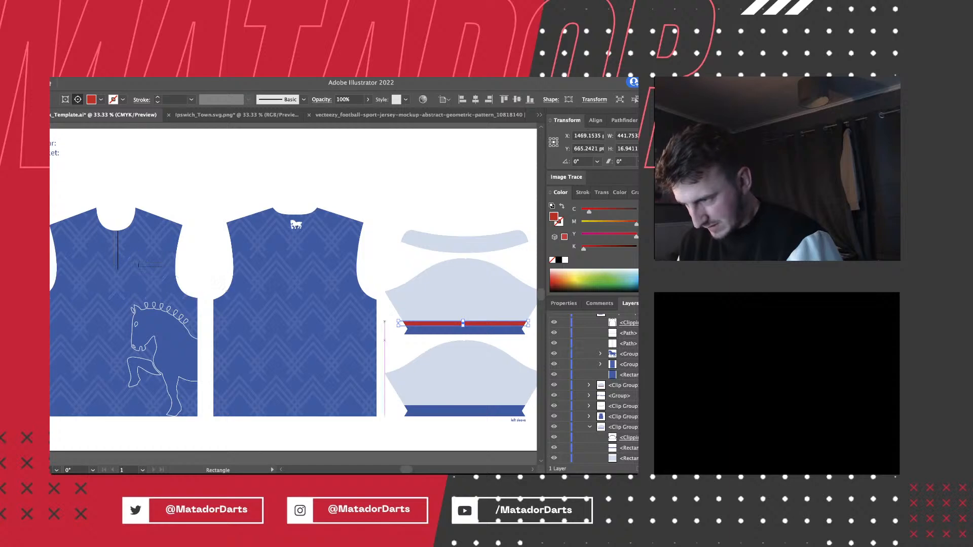
key("v")
key("super+shift+a")
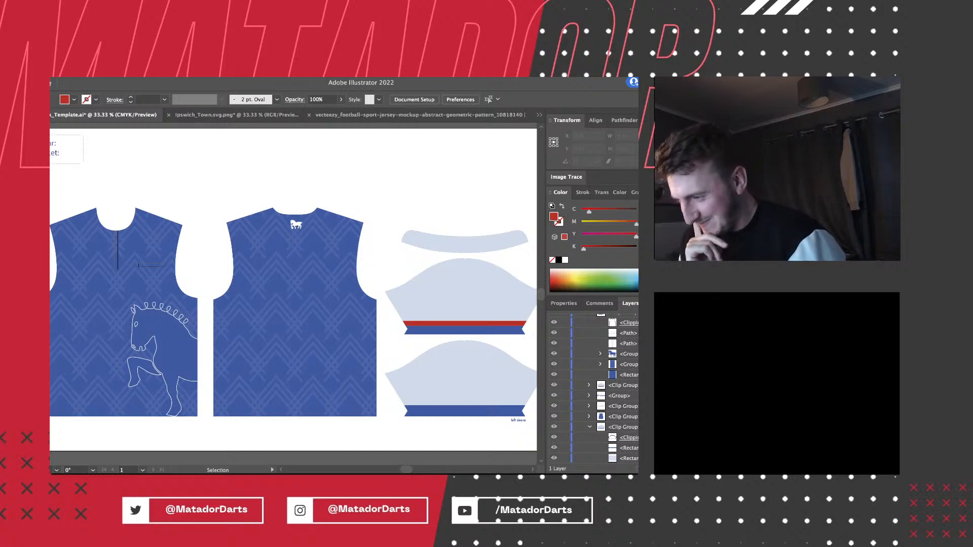
scroll(293, 296, "up", 3)
scroll(293, 296, "left", 2)
left_click_drag(131, 228, 79, 187)
left_click(131, 229)
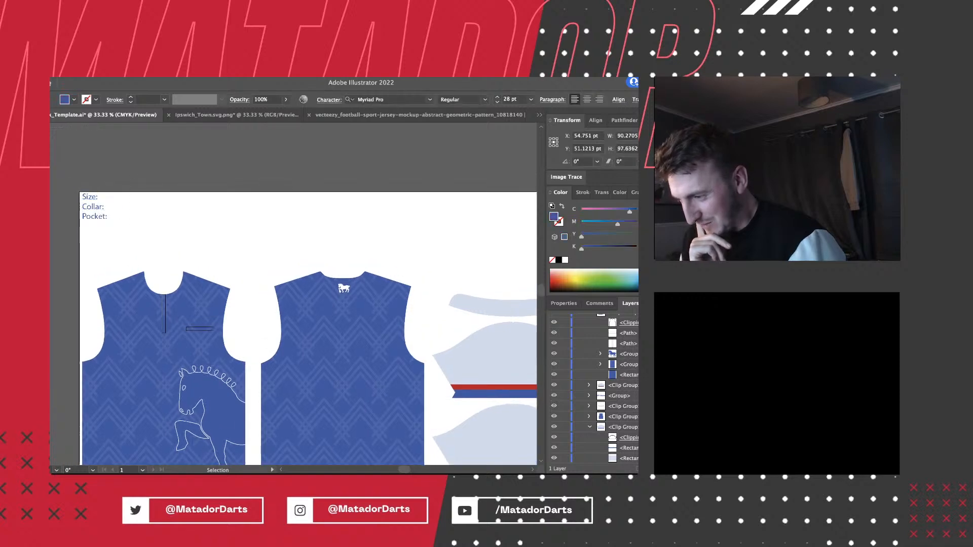
left_click_drag(131, 229, 79, 191)
left_click(134, 205)
left_click(127, 223)
left_click(96, 217)
left_click(122, 226)
left_click_drag(131, 234, 79, 191)
left_click(126, 226)
left_click(95, 209)
left_click(126, 225)
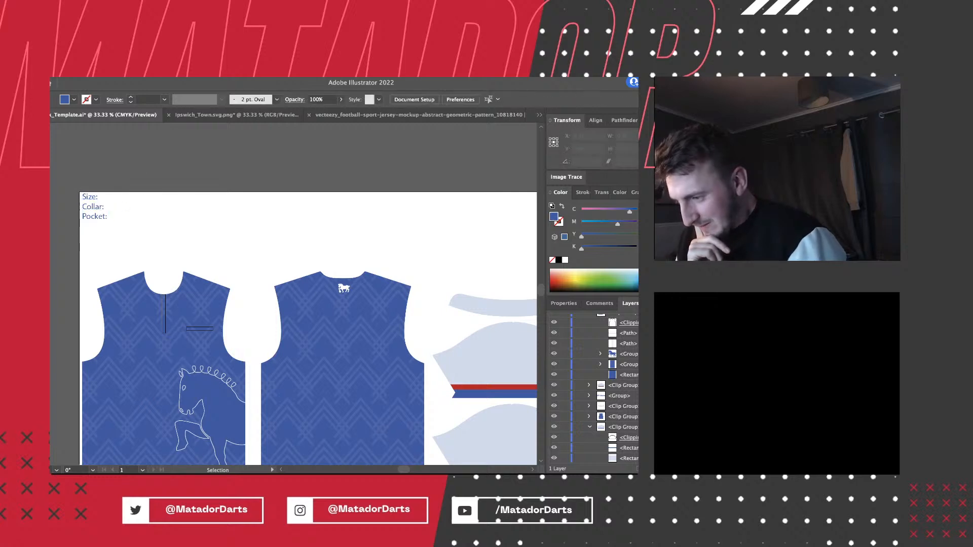
left_click_drag(133, 234, 80, 192)
left_click(126, 226)
left_click_drag(131, 235, 79, 192)
left_click(126, 226)
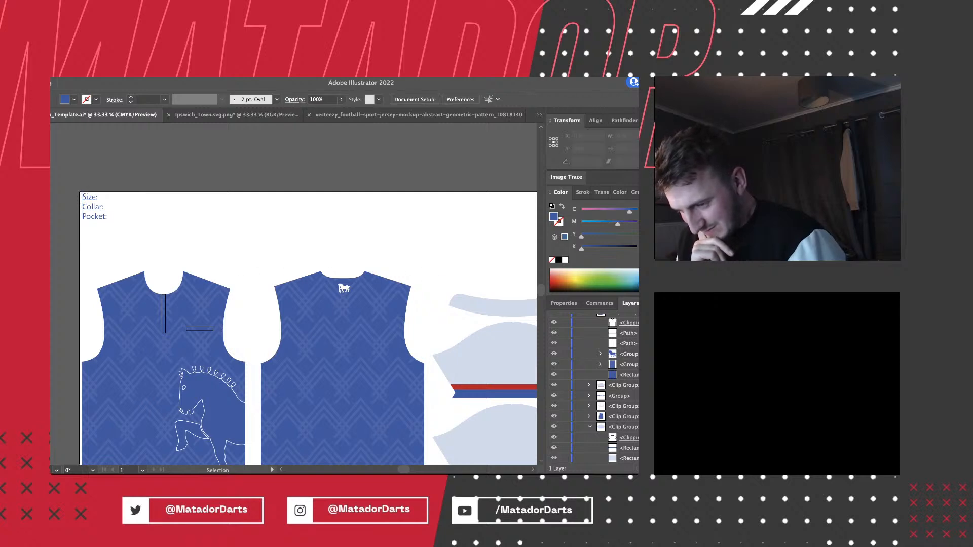
Expand the upper sleeve's clip group in the layer list to view the objects it contains.
scroll(293, 294, "right", 4)
scroll(293, 294, "down", 2)
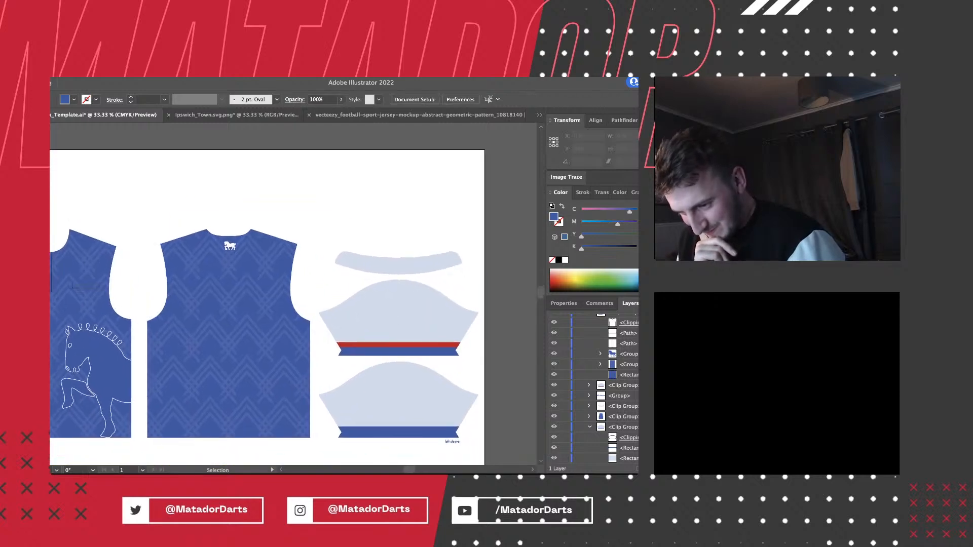
scroll(593, 387, "up", 2)
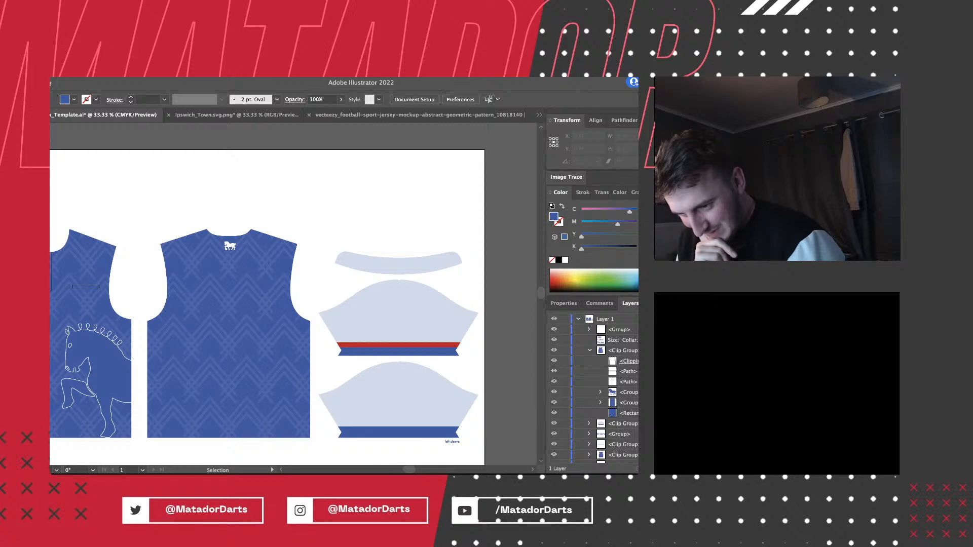
left_click(589, 423)
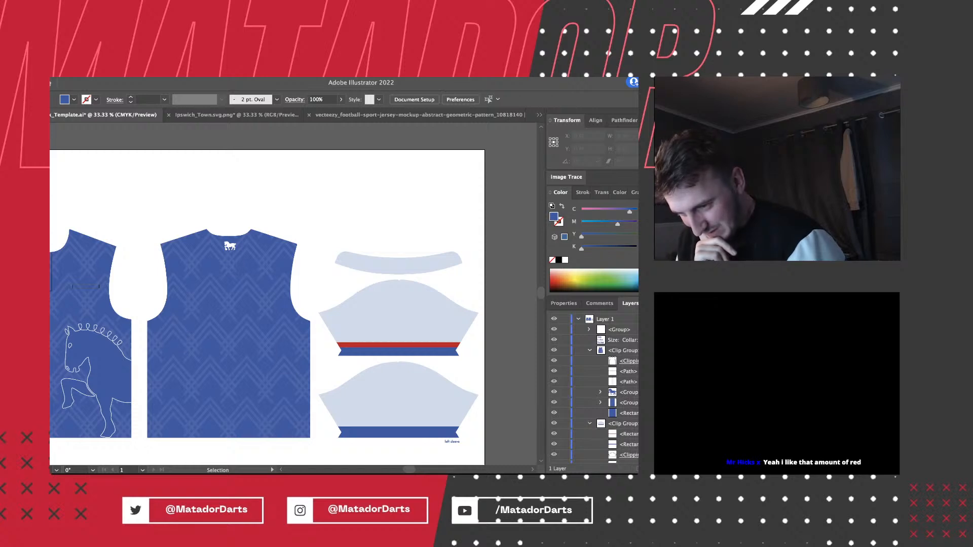
scroll(593, 388, "down", 2)
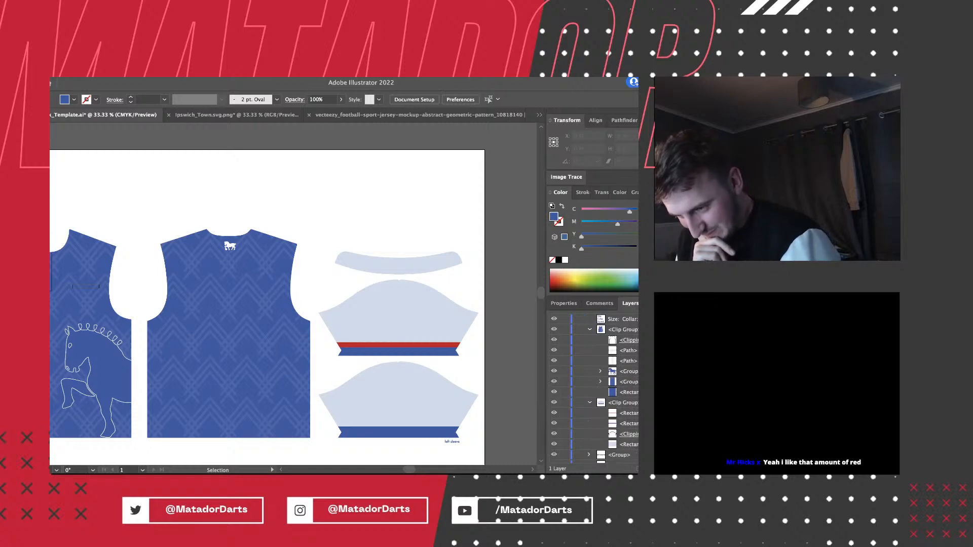
left_click(397, 345)
key("Delete")
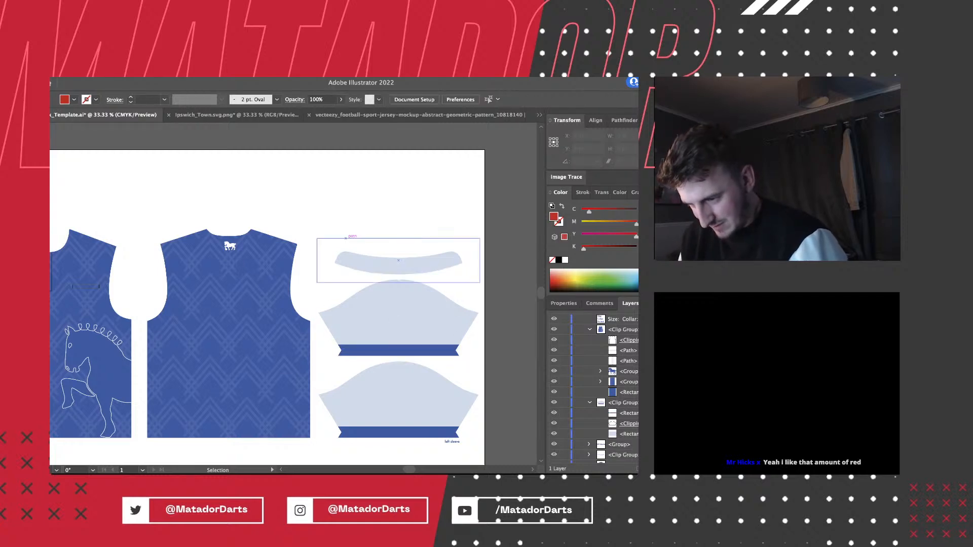
key("ctrl+z")
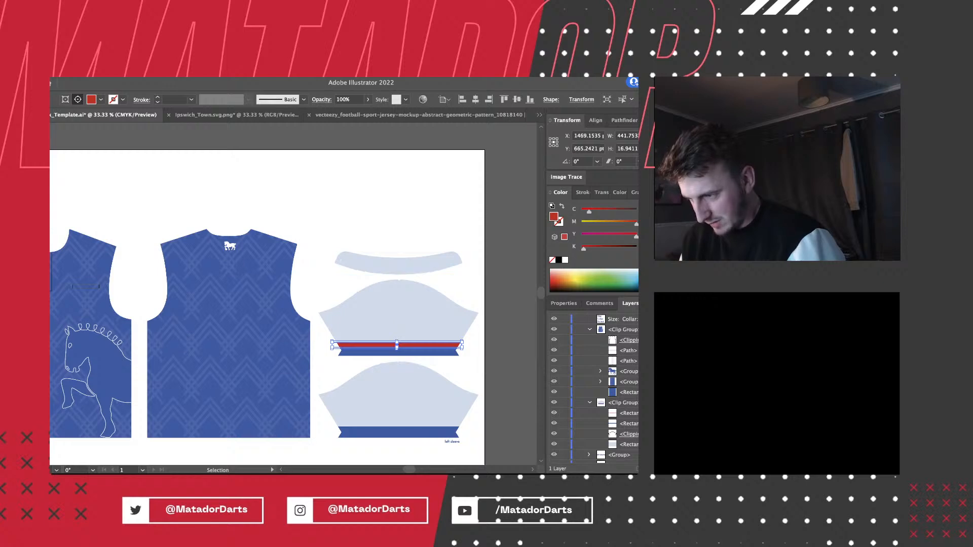
Change the pale blue fill of the collar and both sleeve bases to a very light grey and deselect them.
key("a")
left_click(368, 270)
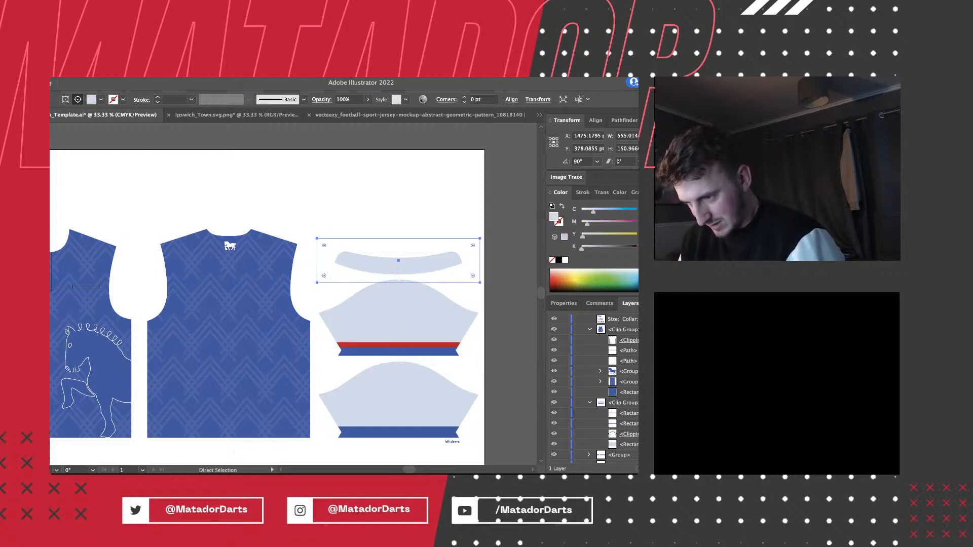
key("super+6")
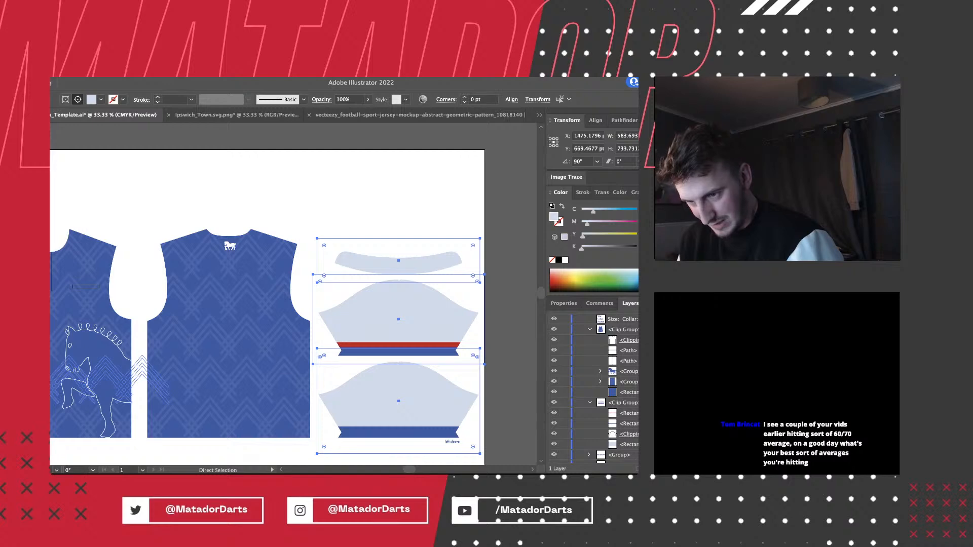
key("super+z")
key("super+shift+a")
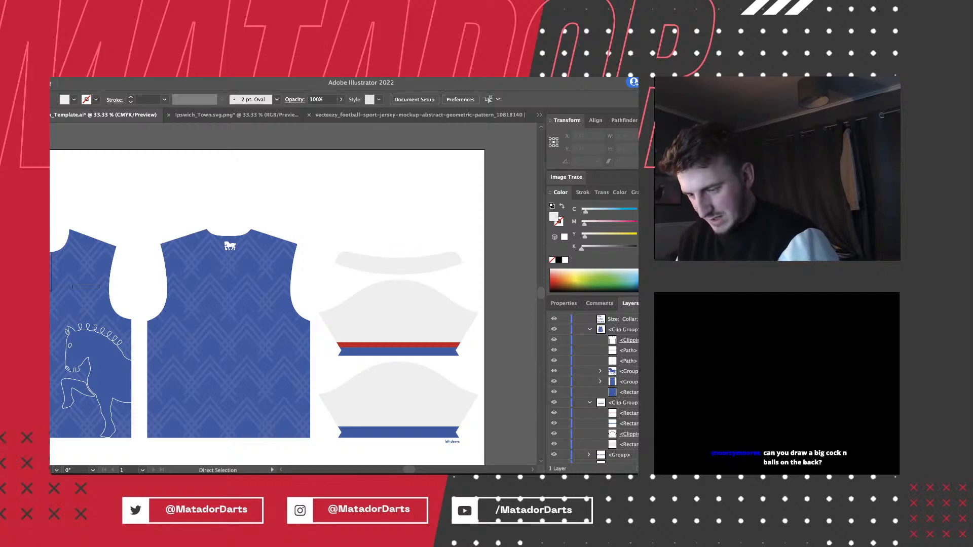
Reduce the upper sleeve's red strip to a height of about 12 pt by raising its lower edge, and deselect it.
key("super+equal")
key("super+equal")
key("super+minus")
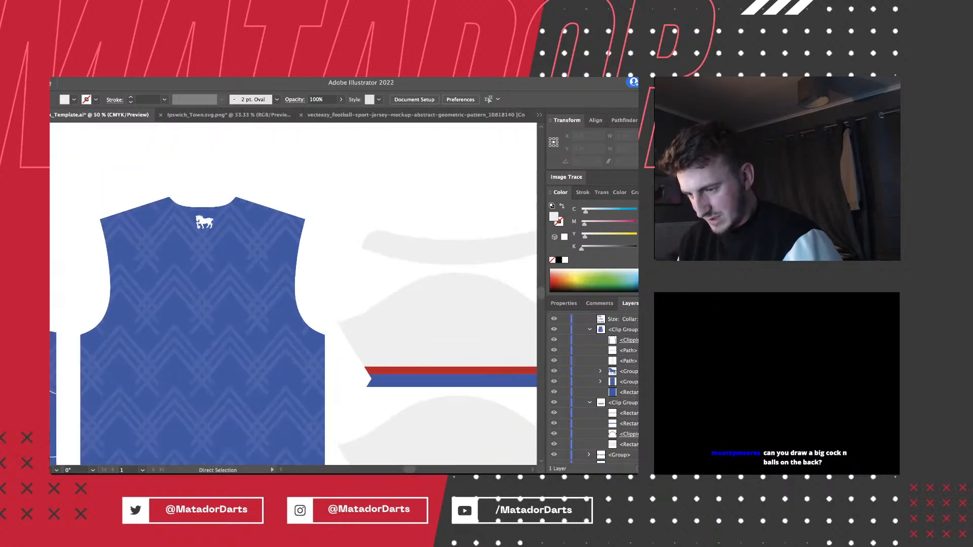
scroll(442, 216, "right", 3)
scroll(441, 216, "down", 1)
scroll(287, 293, "down", 2)
scroll(286, 294, "right", 3)
scroll(287, 293, "up", 1)
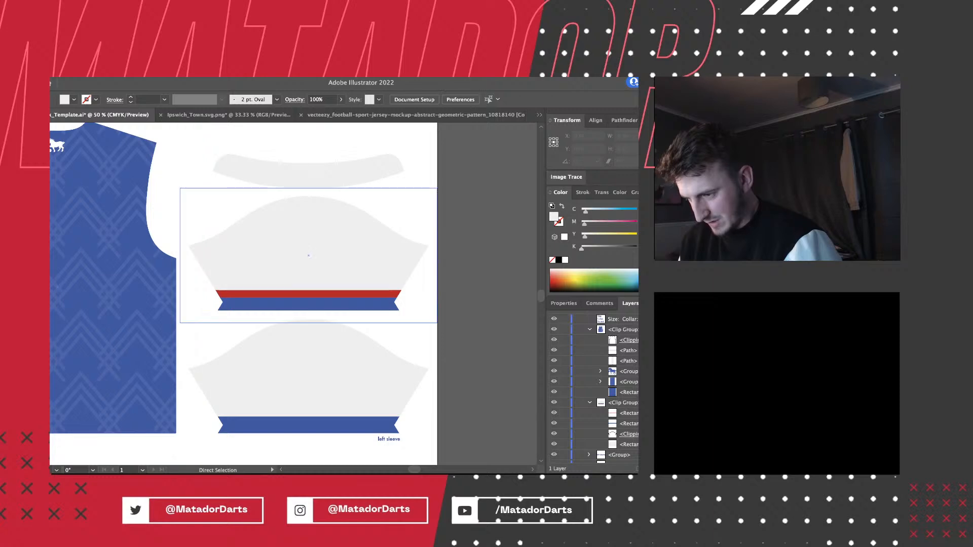
left_click(305, 294)
key("v")
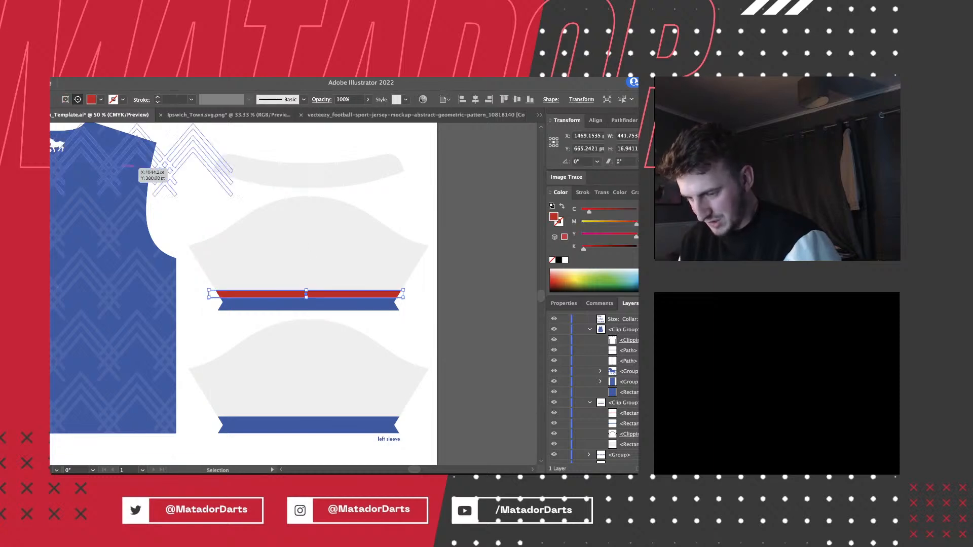
key("super+equal")
key("super+equal")
key("super+equal")
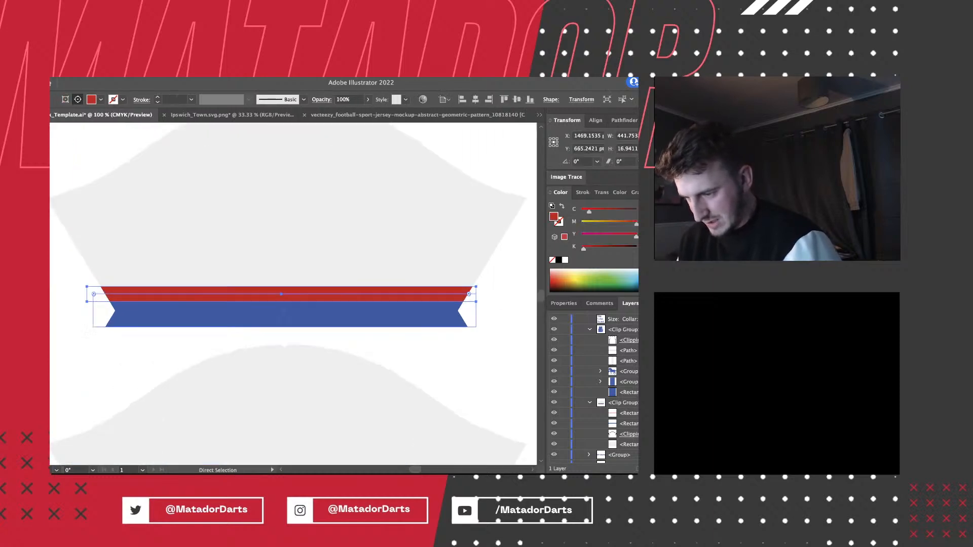
key("super+minus")
key("super+minus")
key("super+minus")
key("super+equal")
key("super+equal")
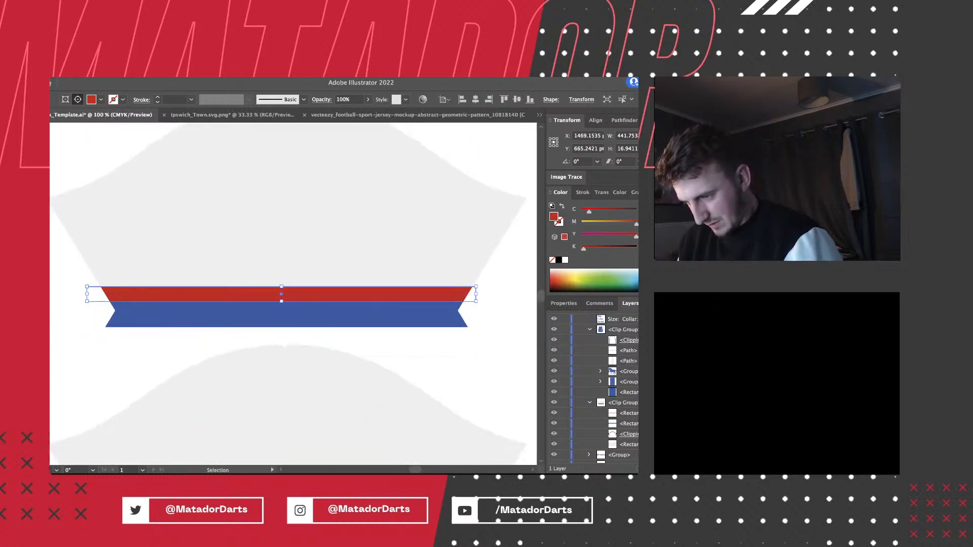
left_click_drag(281, 301, 281, 297)
key("super+shift+a")
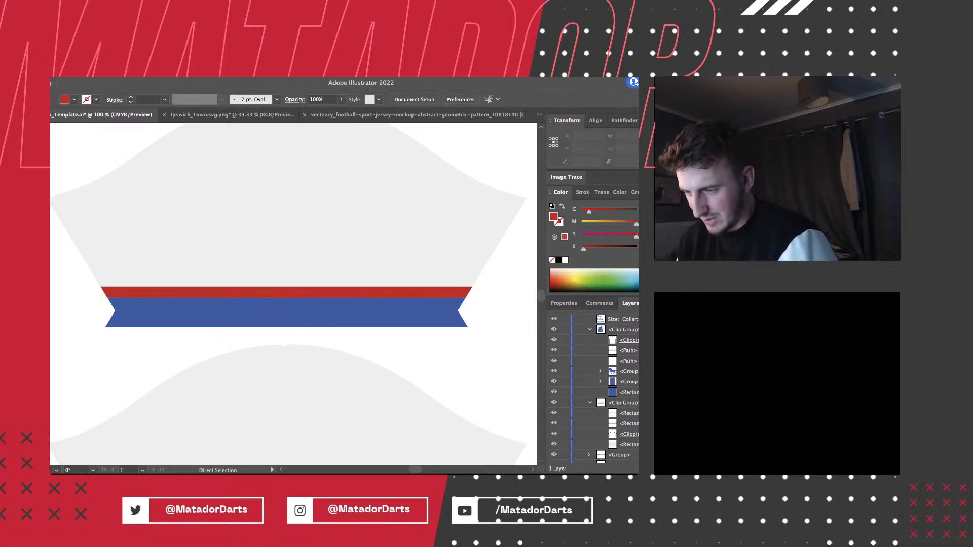
Duplicate the upper sleeve's red strip and place the copy along the top edge of the lower sleeve's blue cuff band.
scroll(293, 294, "up", 3)
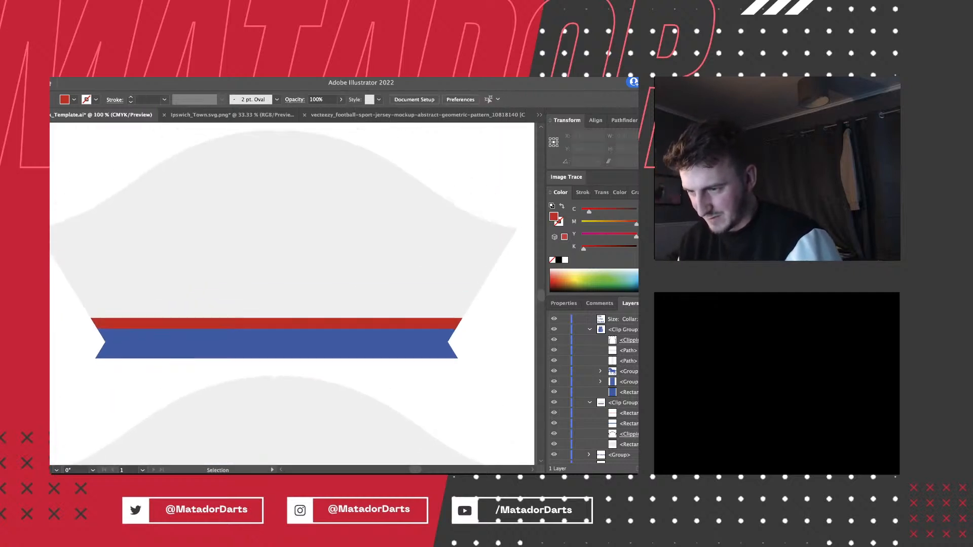
key("super+minus")
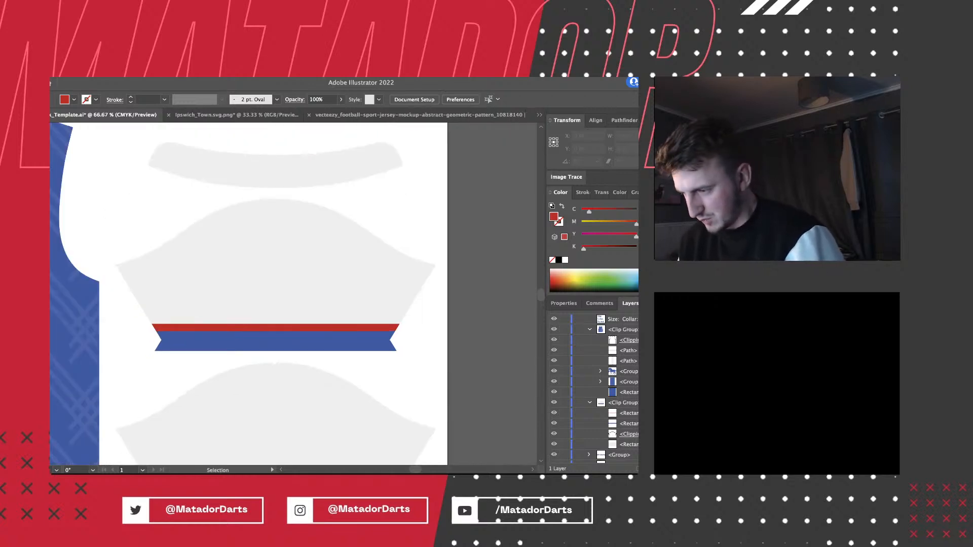
key("a")
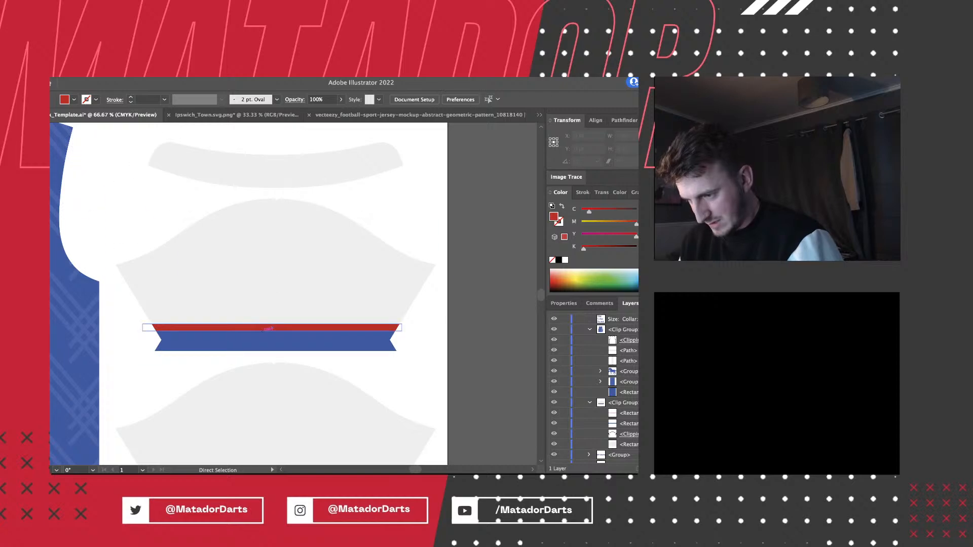
left_click(272, 328)
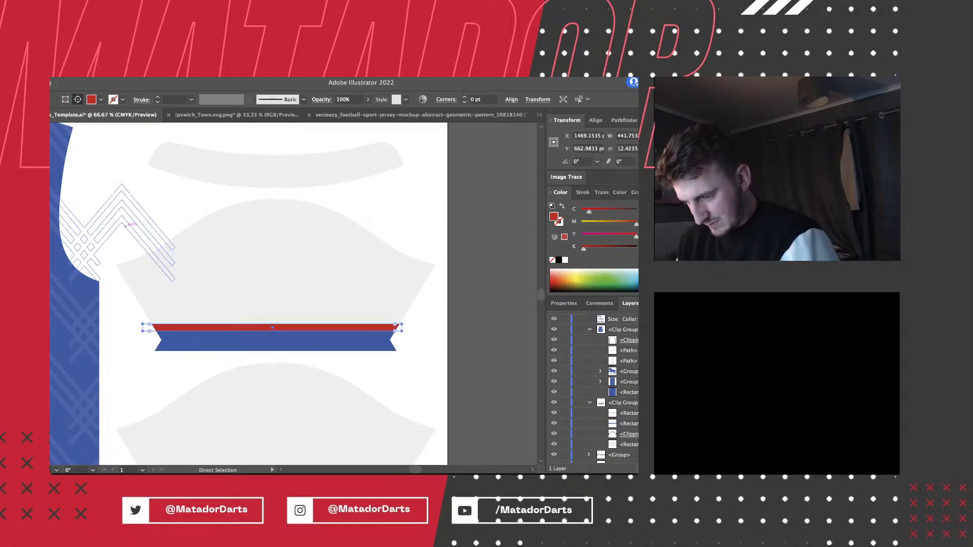
key("super+c")
key("super+v")
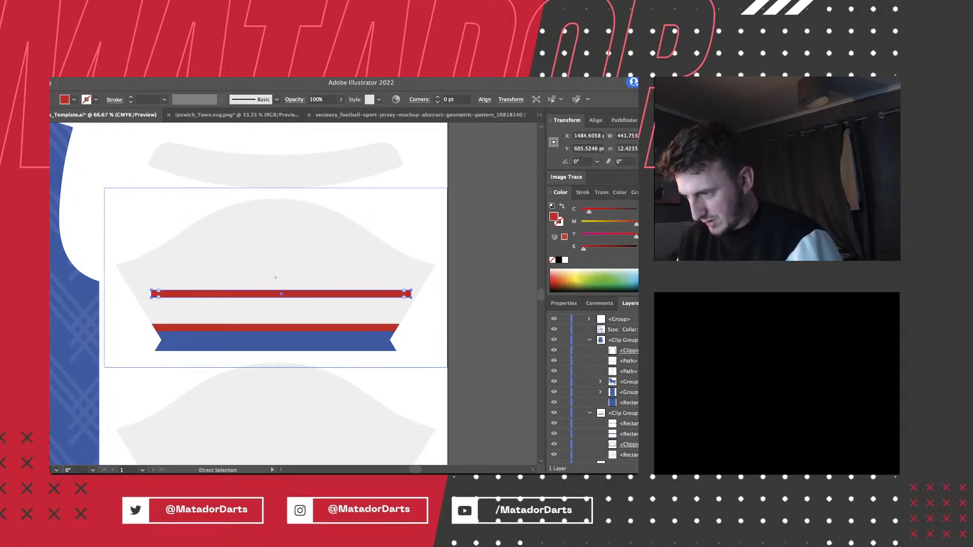
left_click_drag(333, 294, 325, 406)
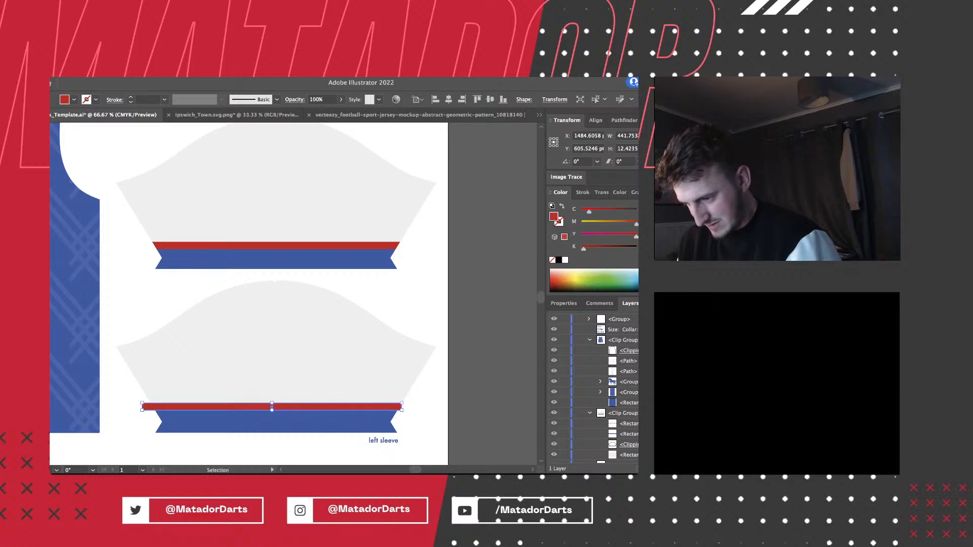
key("Down")
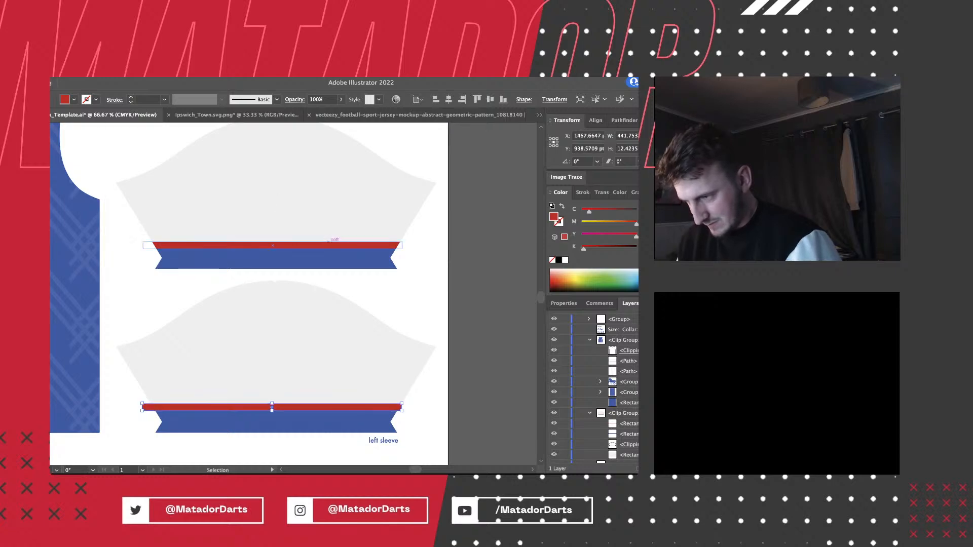
Nudge the upper sleeve's red strip up by 5 pt and deselect it.
key("a")
left_click(273, 246)
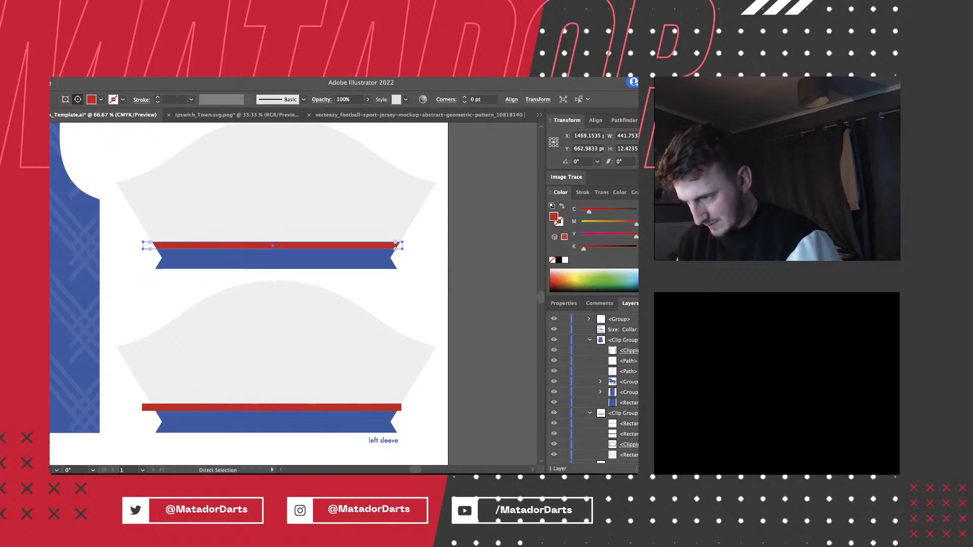
key("v")
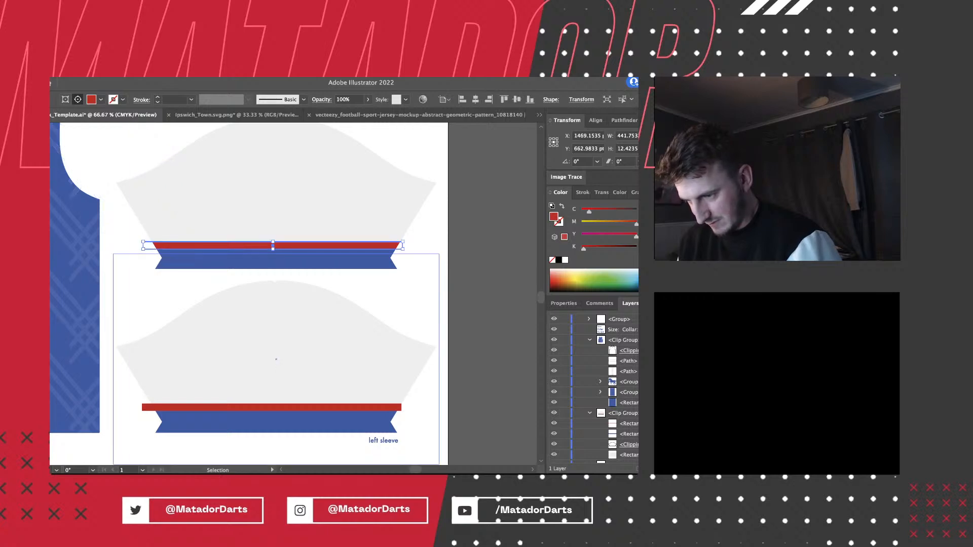
key("Up")
key("Up")
key("Up")
key("Up")
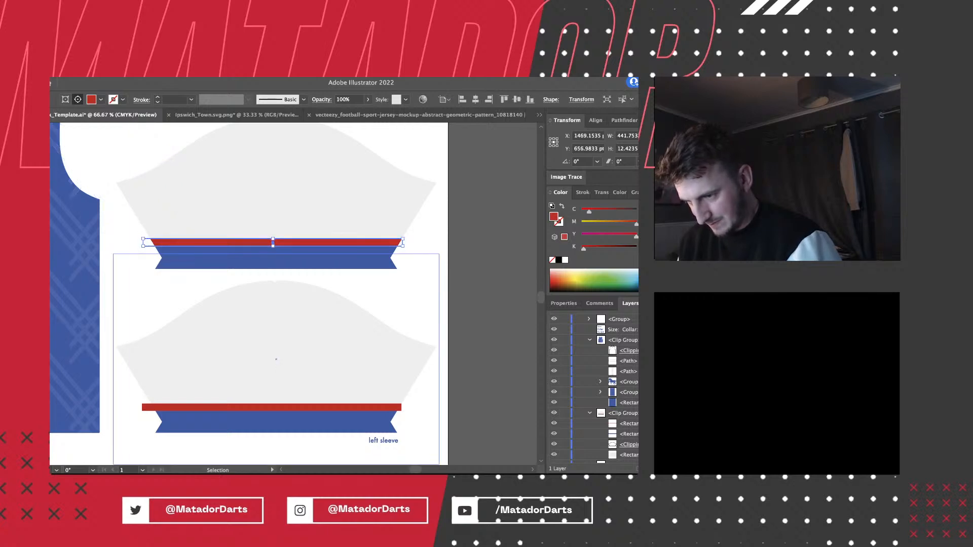
key("Up")
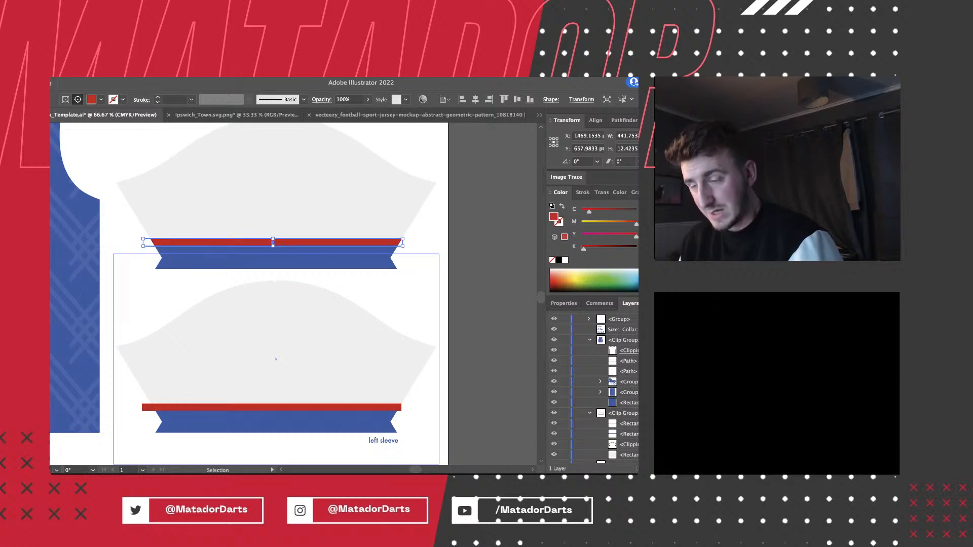
key("super+shift+a")
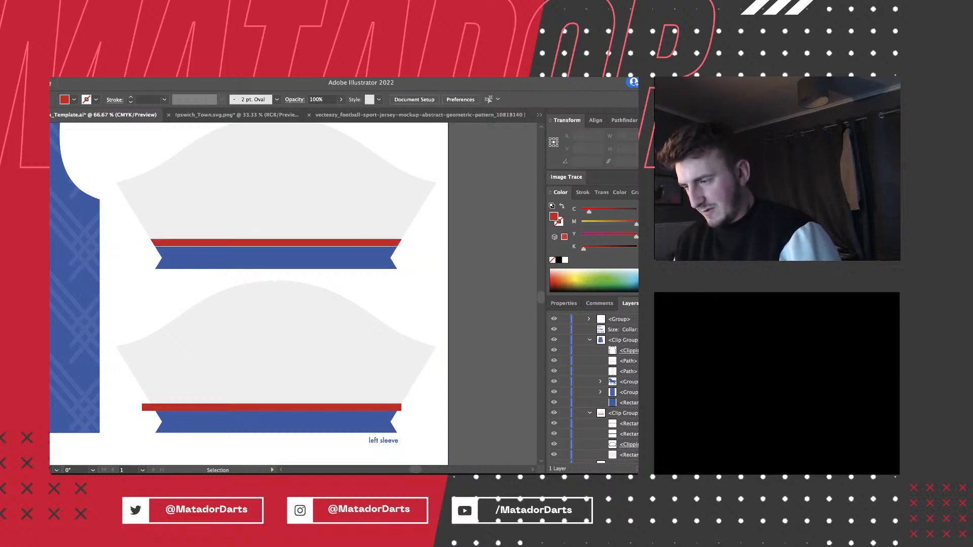
Nudge the upper sleeve's red strip slightly down to close the gap above the blue cuff band, and deselect it.
left_click(273, 243)
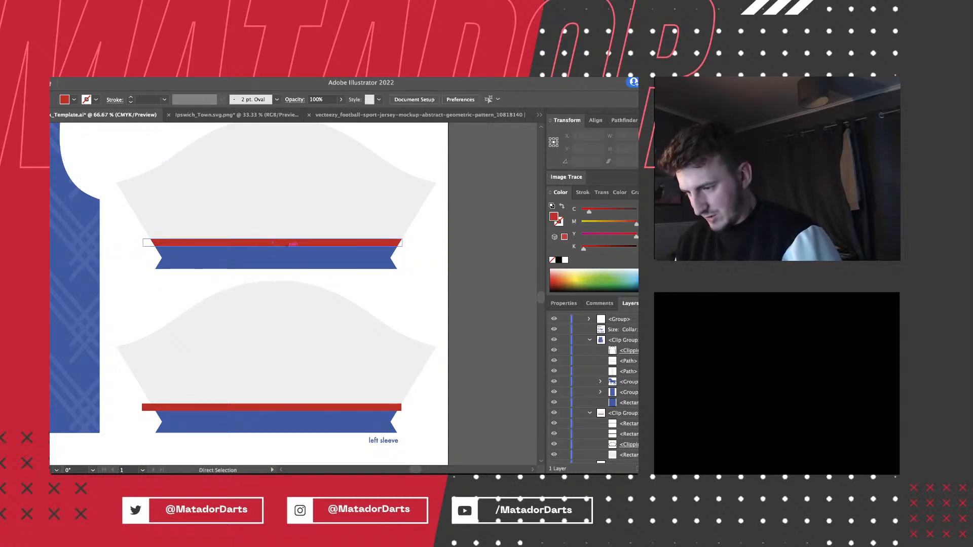
key("a")
scroll(71, 142, "up", 1)
left_click(71, 142)
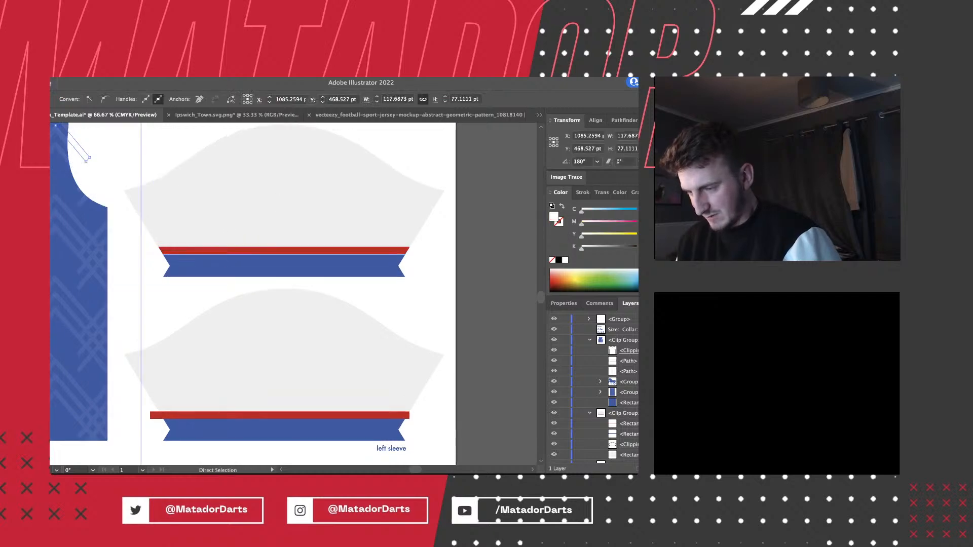
key("super+shift+a")
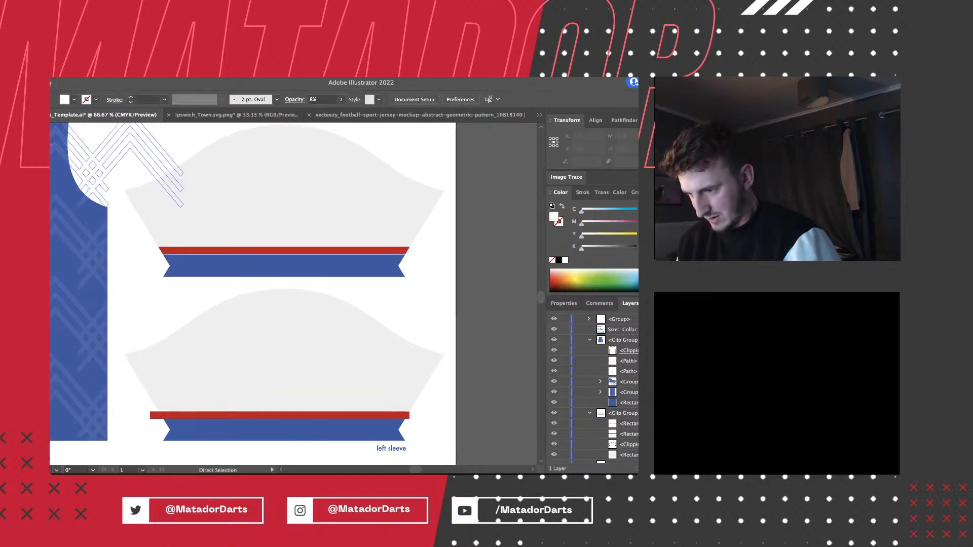
left_click(260, 249)
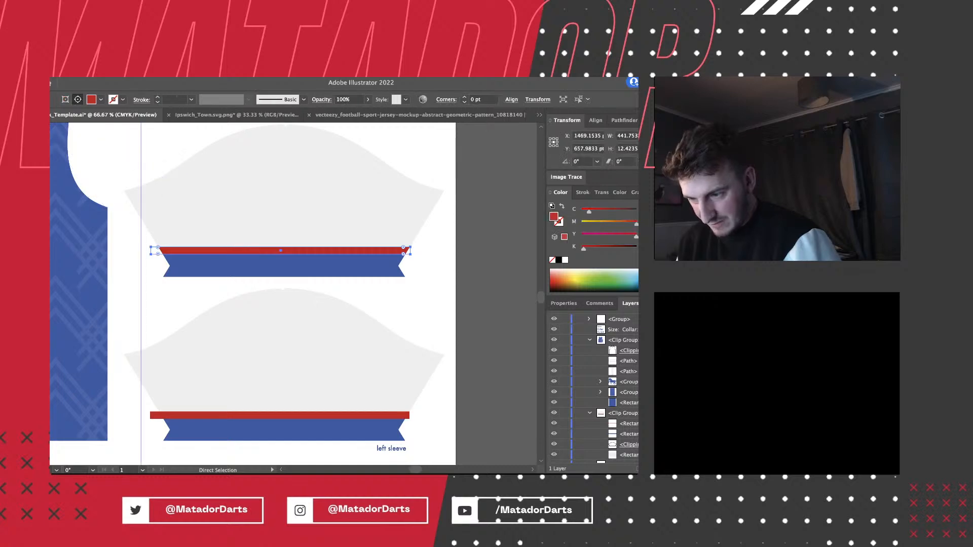
key("v")
key("super+shift+a")
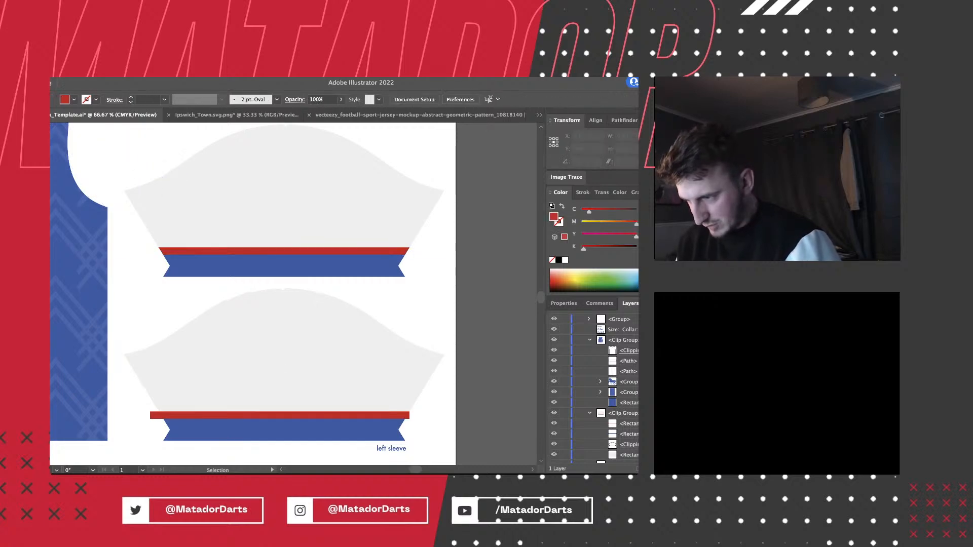
Nudge the lower sleeve's red strip 7 pt to the right to centre it on the cuff, and move it into the sleeve's clip group.
key("a")
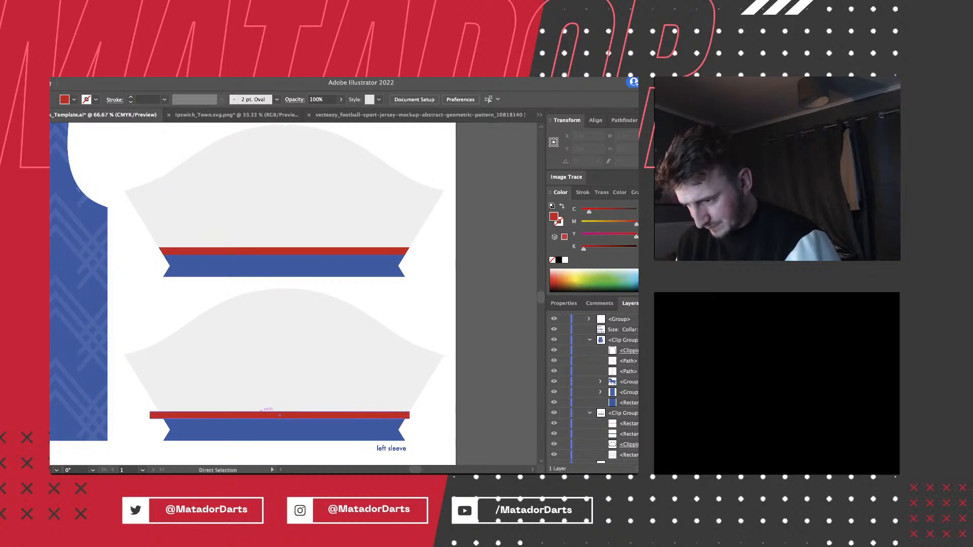
left_click(267, 414)
key("v")
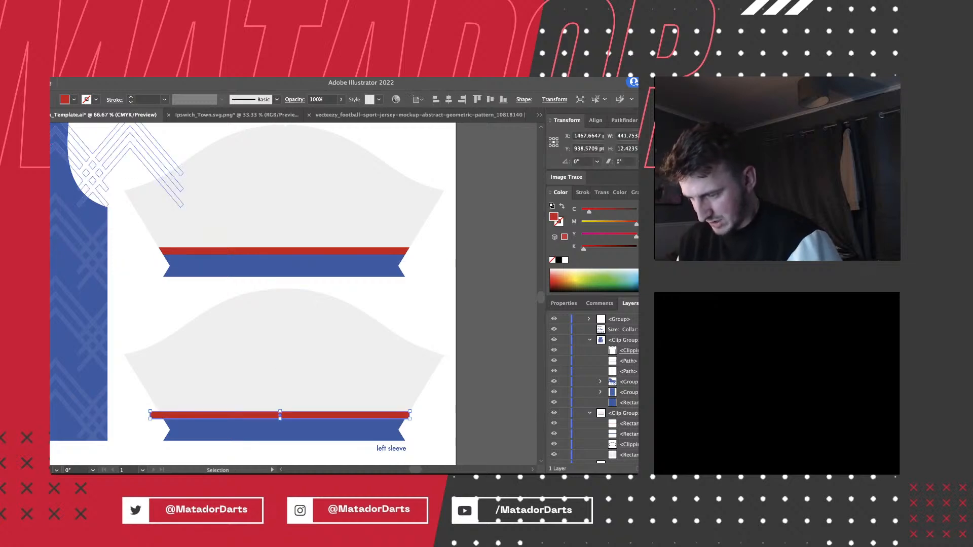
key("Right")
key("Right")
key("Right")
key("Right")
key("Right")
key("Right")
key("Right")
key("Right")
key("Right")
key("Right")
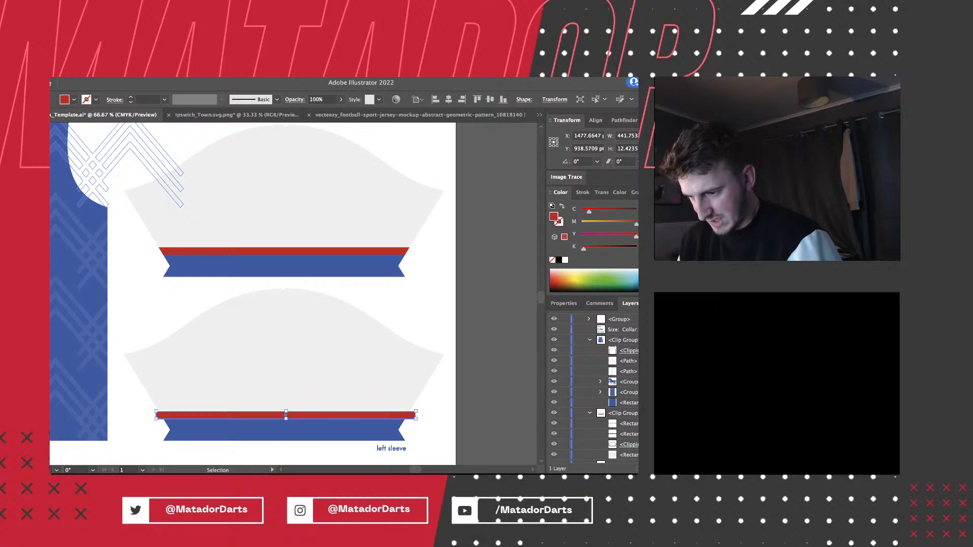
key("Right")
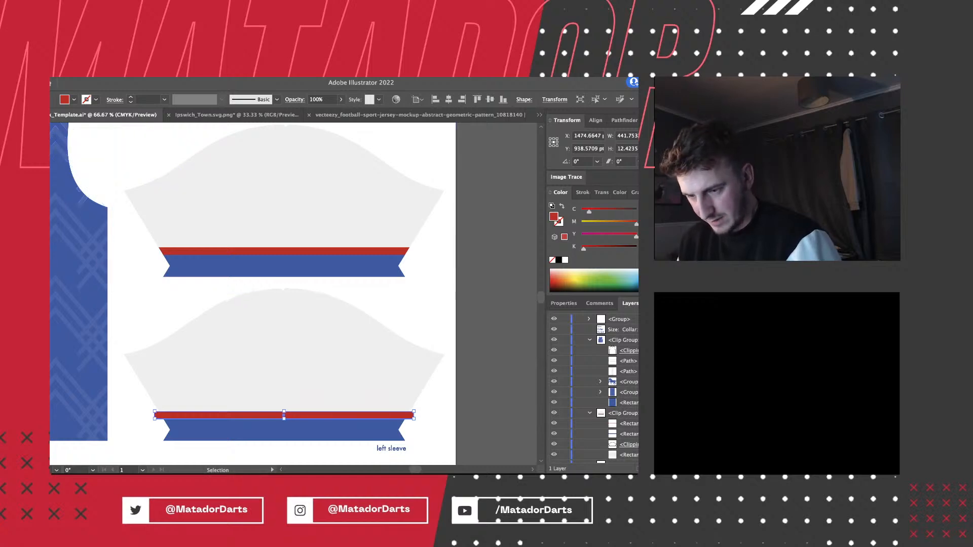
key("super+shift+a")
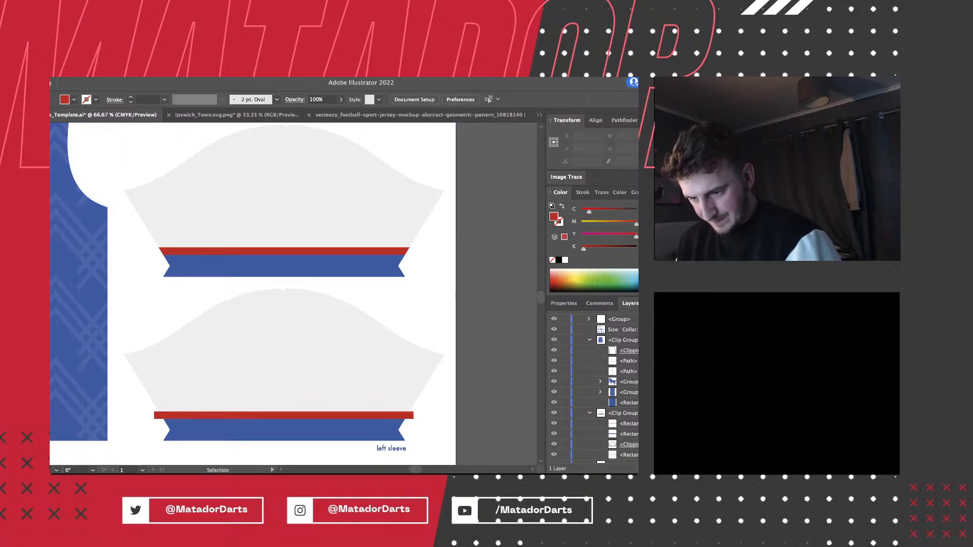
scroll(593, 388, "up", 2)
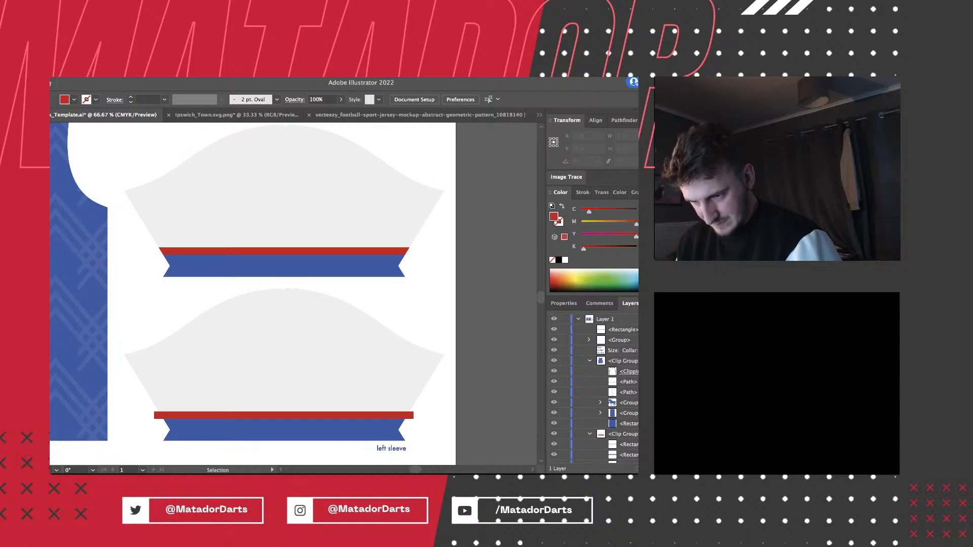
left_click_drag(622, 330, 622, 453)
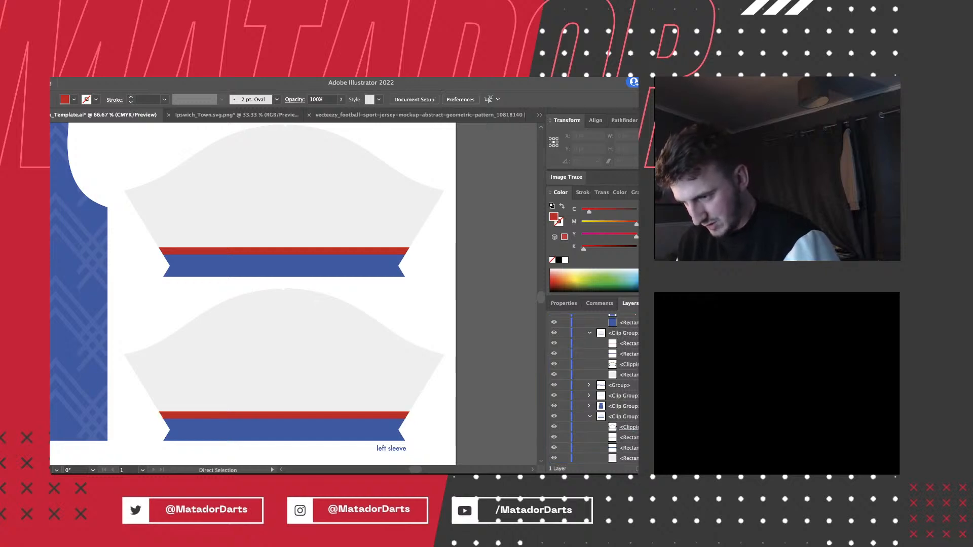
Examine the whole shirt layout, comparing the front, back, collar and both trimmed sleeves.
key("super+minus")
key("super+minus")
key("super+minus")
scroll(294, 294, "up", 2)
scroll(293, 294, "left", 2)
scroll(293, 294, "left", 3)
scroll(293, 294, "up", 1)
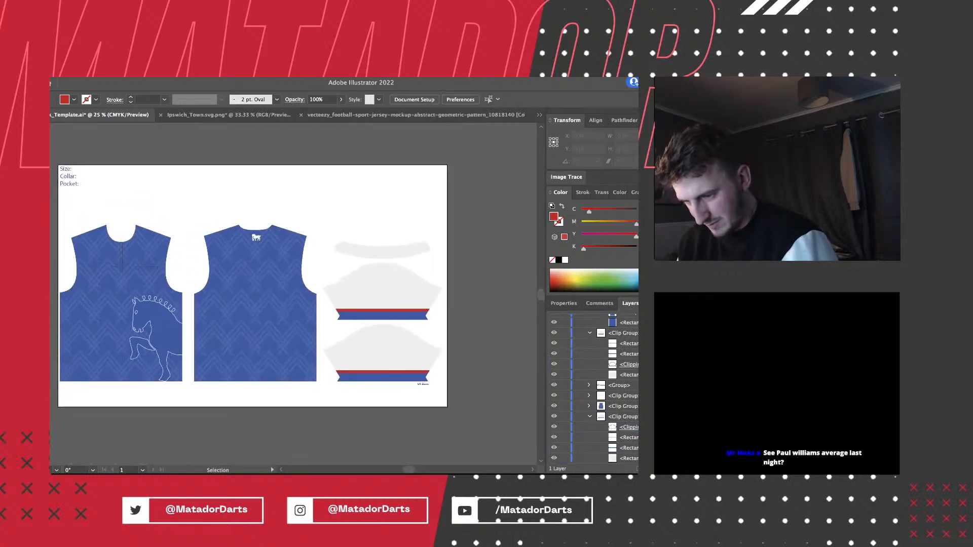
key("a")
key("v")
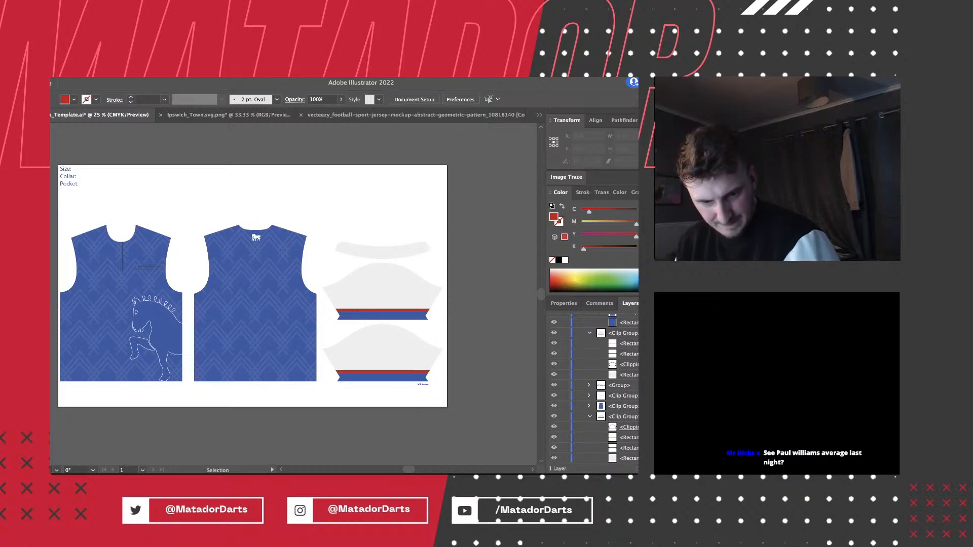
scroll(293, 294, "left", 1)
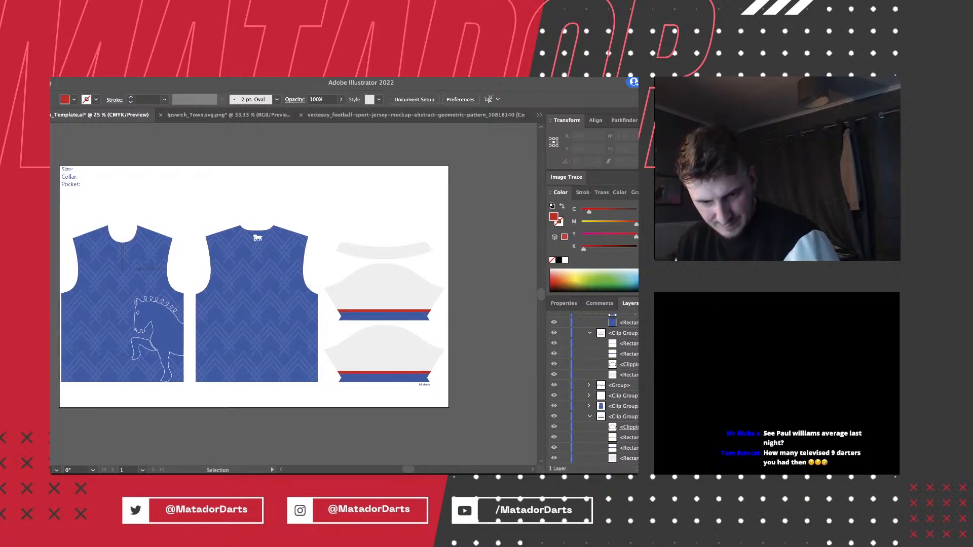
scroll(253, 289, "up", 4)
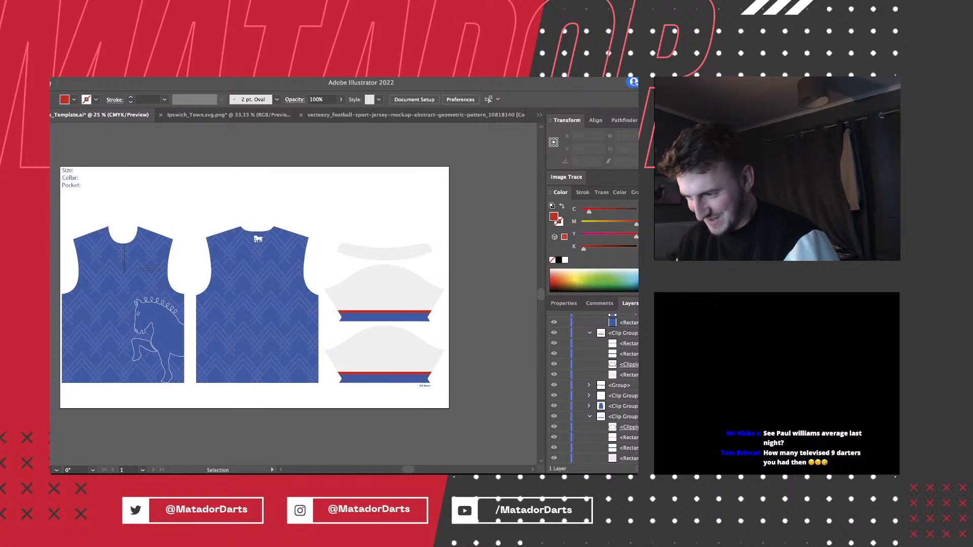
scroll(255, 293, "up", 1)
key("super+minus")
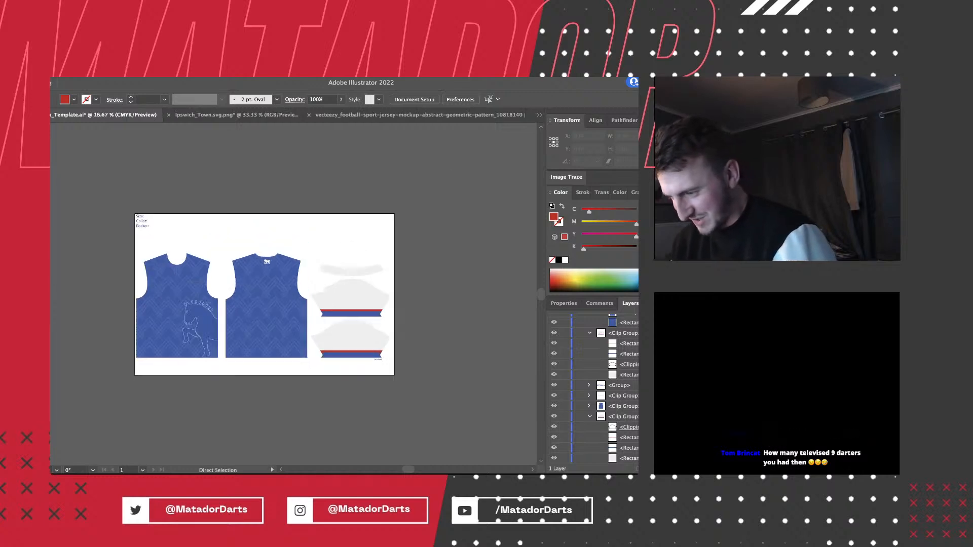
key("super+plus")
scroll(258, 299, "up", 2)
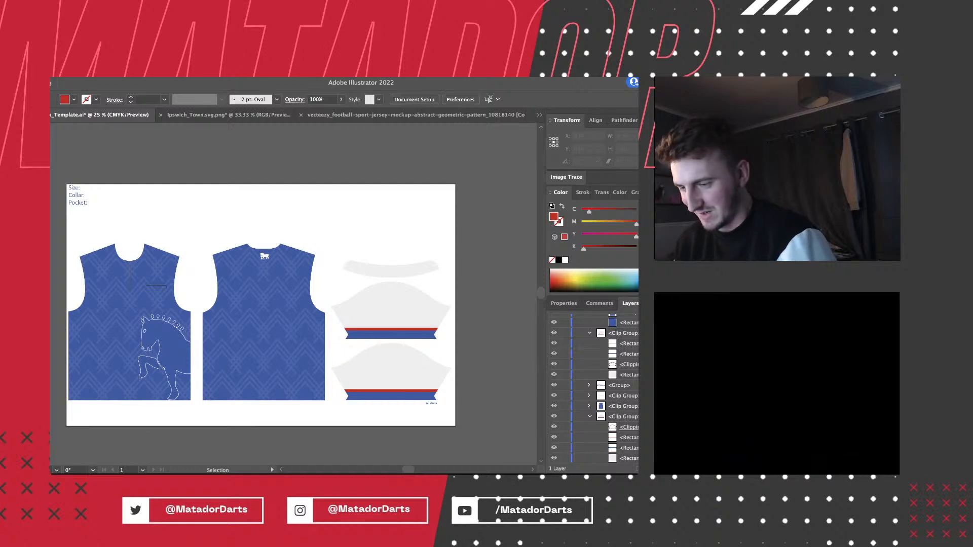
key("super+plus")
key("super+minus")
scroll(261, 305, "left", 1)
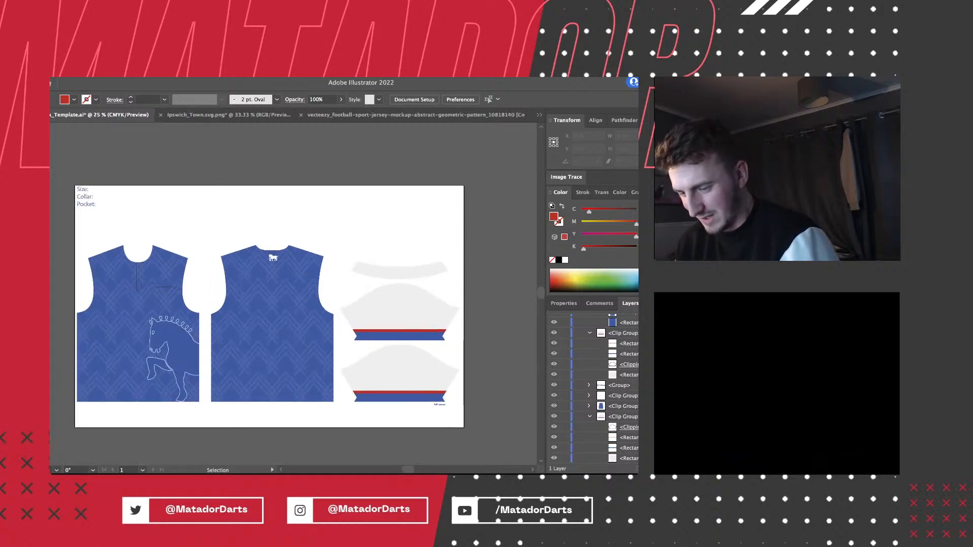
scroll(268, 306, "right", 1)
key("super+plus")
key("super+minus")
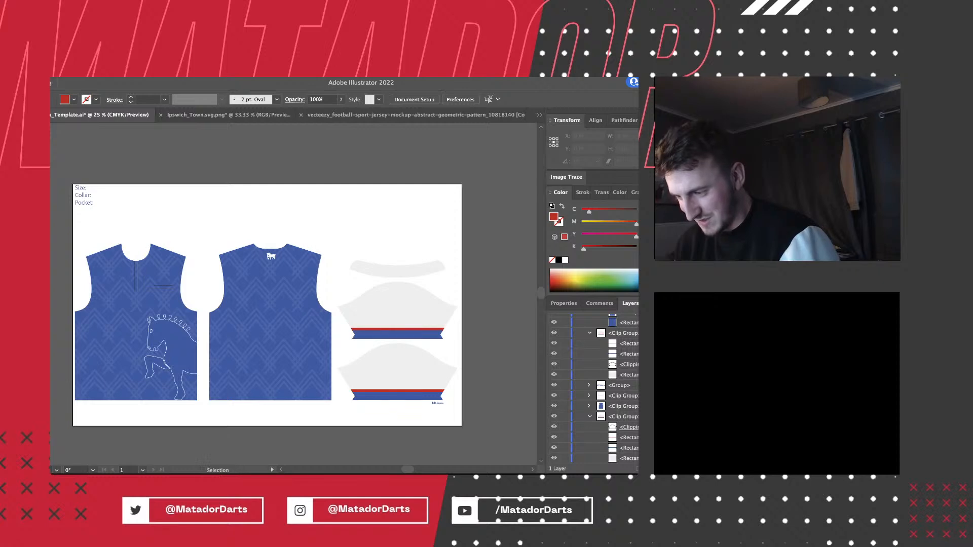
scroll(267, 305, "down", 1)
key("super+plus")
key("super+minus")
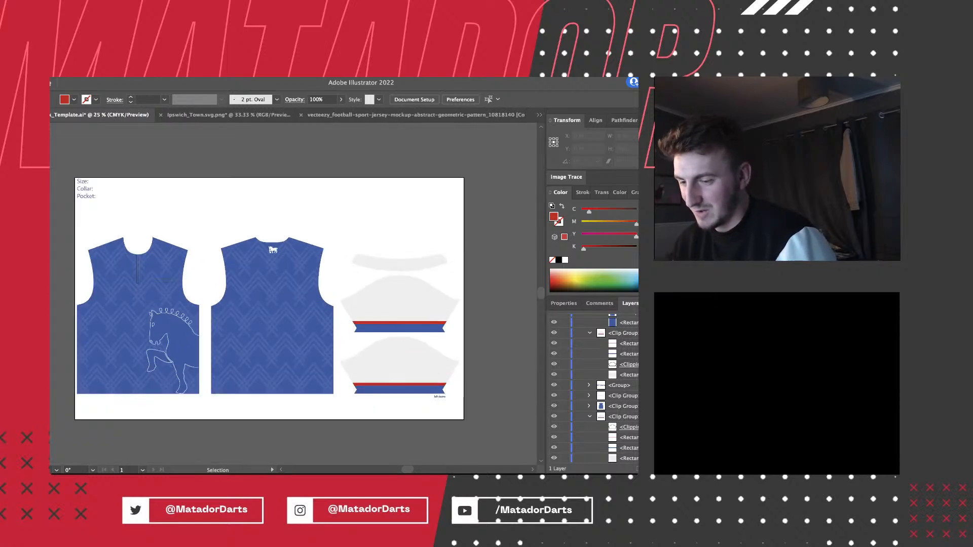
scroll(269, 298, "up", 1)
scroll(269, 299, "down", 1)
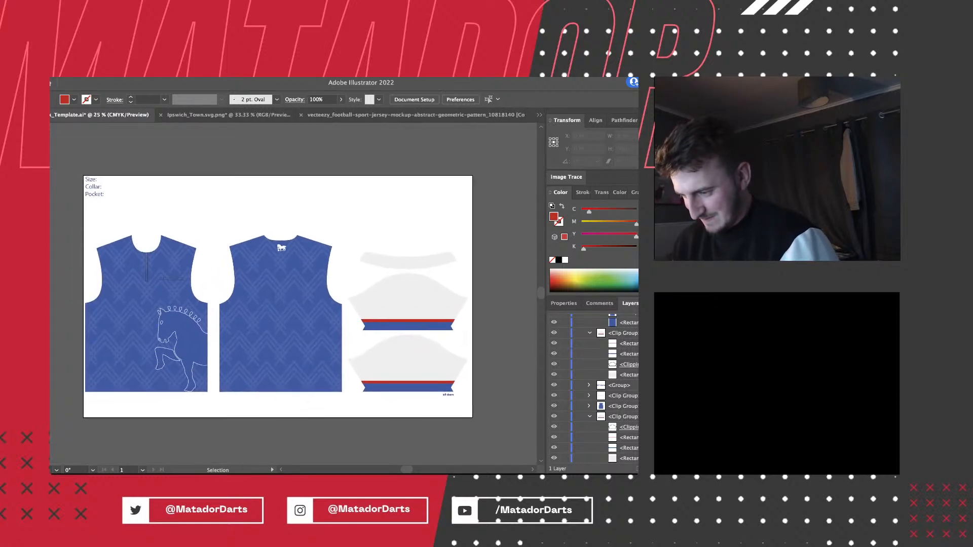
scroll(274, 298, "right", 1)
key("super+plus")
key("super+minus")
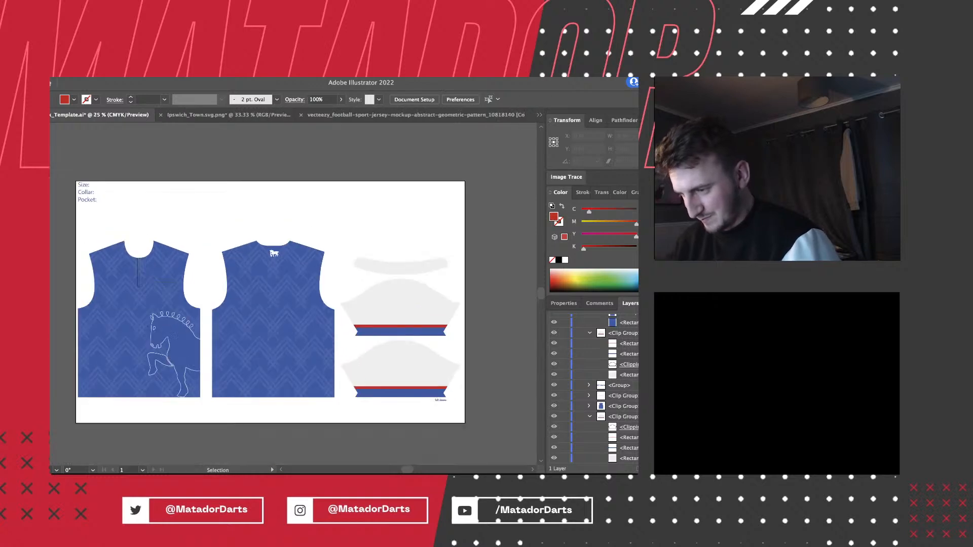
scroll(270, 301, "left", 1)
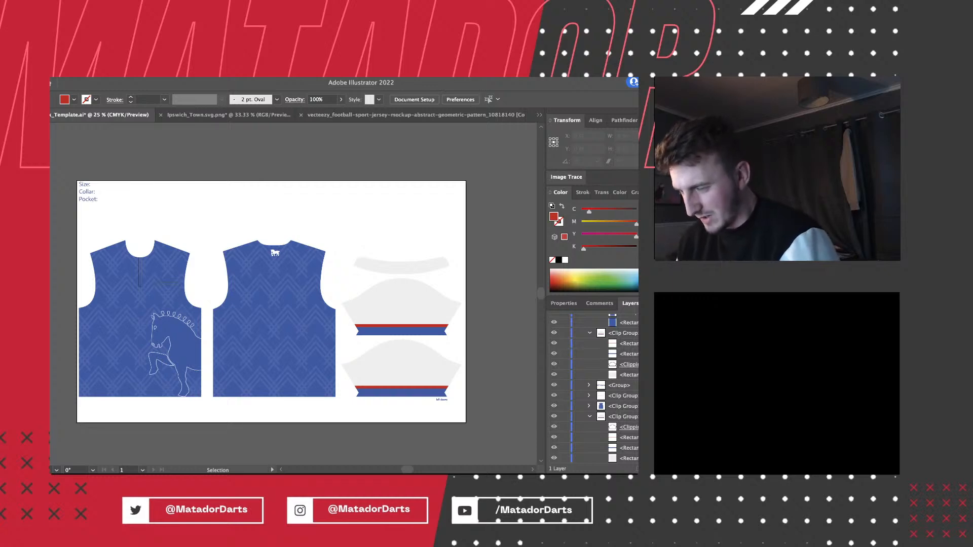
key("super+plus")
key("super+minus")
scroll(272, 299, "down", 1)
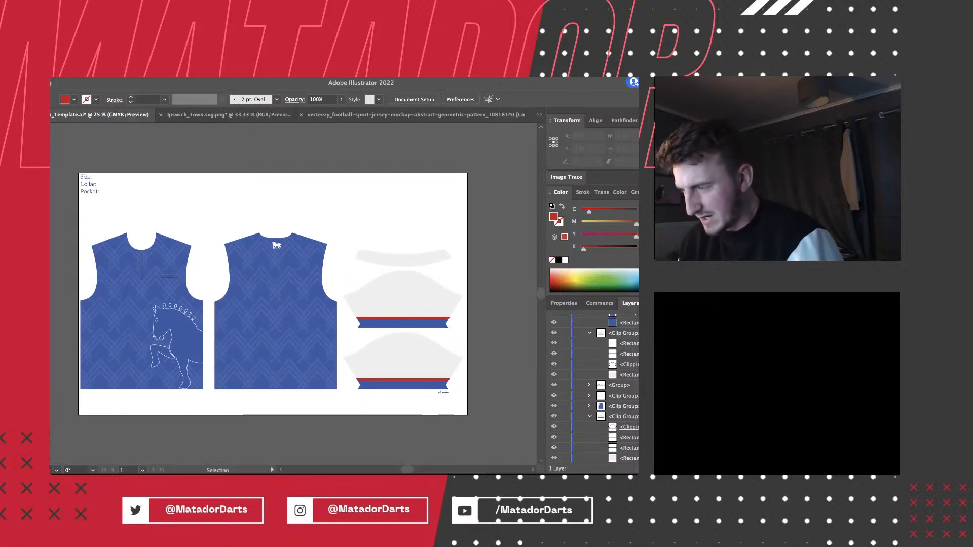
scroll(273, 296, "down", 1)
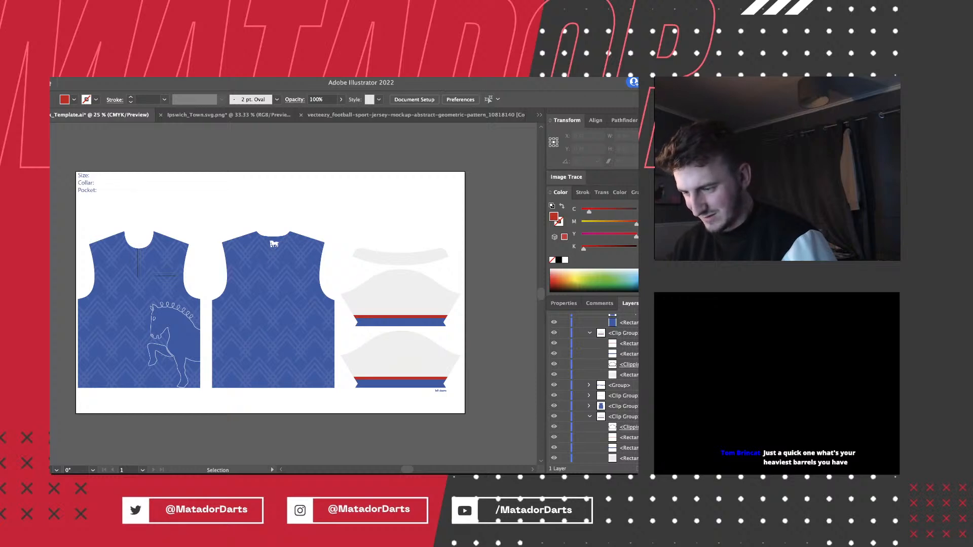
key("super+=")
key("super+=")
key("super+=")
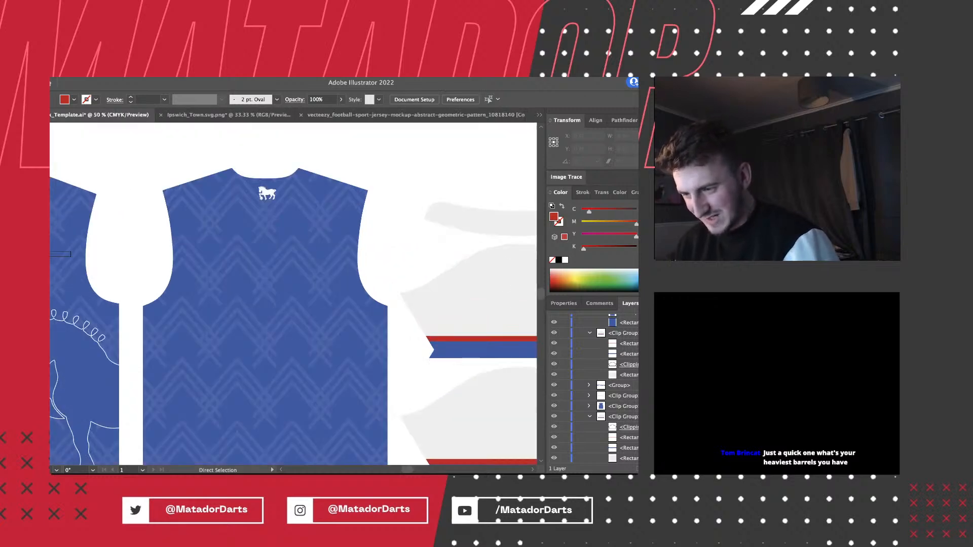
scroll(292, 294, "right", 6)
scroll(293, 294, "up", 2)
scroll(293, 294, "right", 4)
scroll(292, 294, "up", 2)
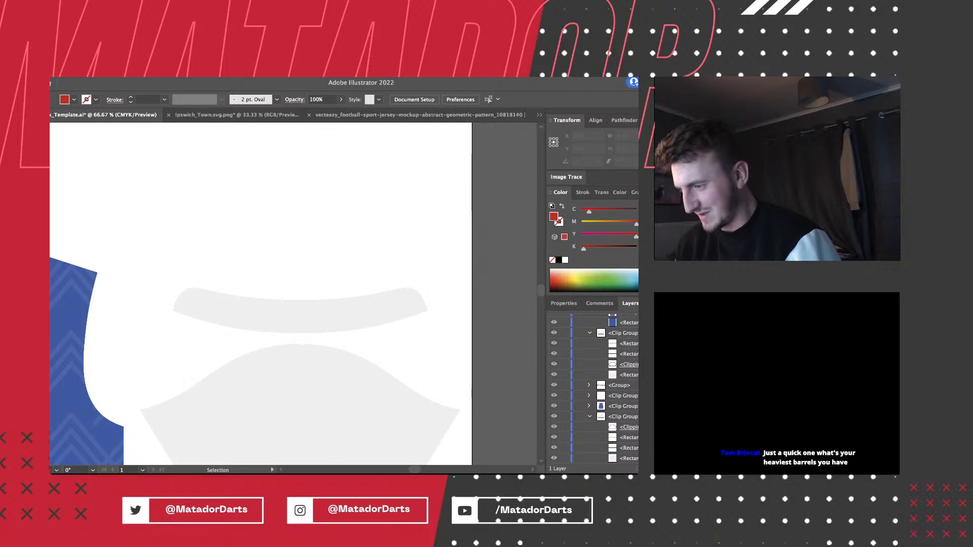
key("m")
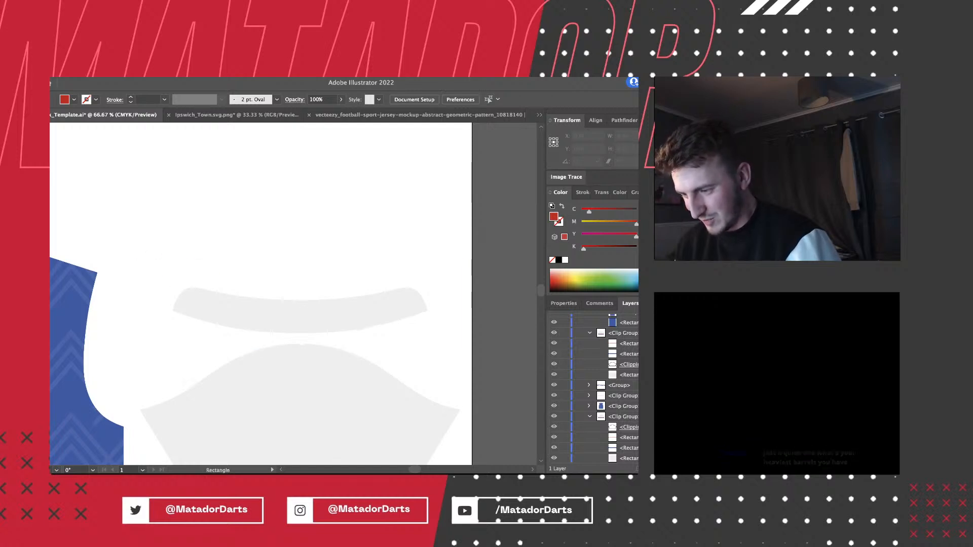
left_click_drag(158, 256, 435, 269)
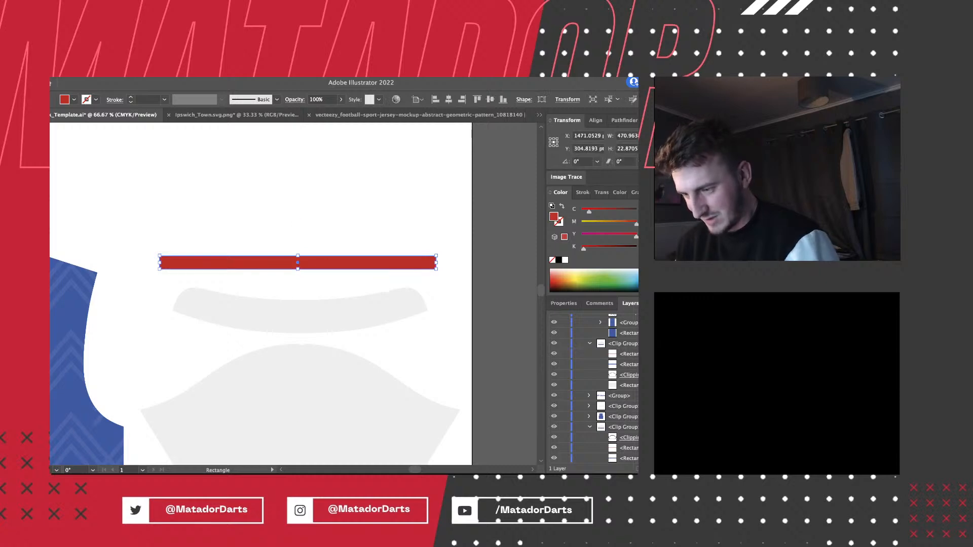
key("Delete")
key("v")
key("ctrl+minus")
key("ctrl+minus")
key("ctrl+minus")
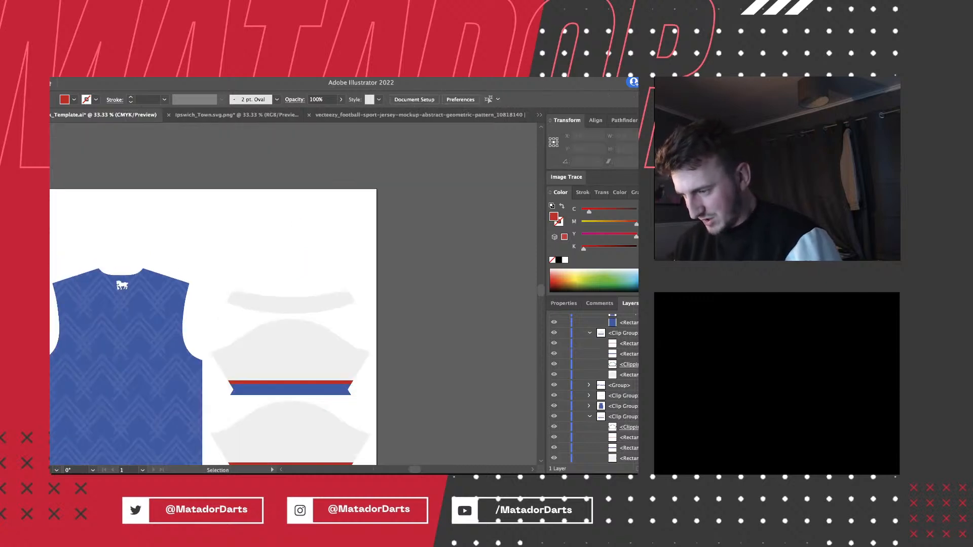
key("m")
scroll(293, 313, "left", 3)
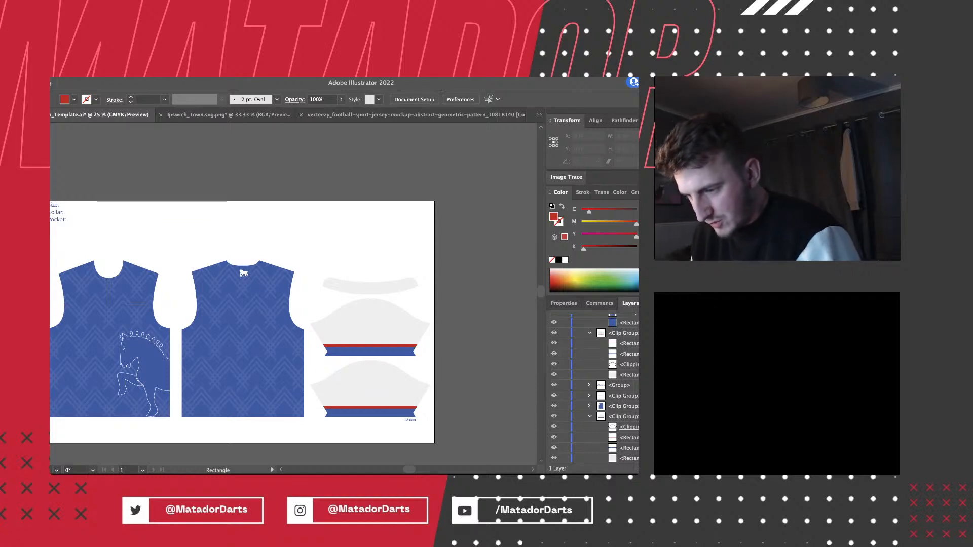
Draw a red ellipse about 461 pt wide and 125 pt high over the collar piece, leaving the collar's lower edge exposed.
key("super+plus")
key("super+plus")
key("super+plus")
scroll(293, 294, "right", 4)
scroll(274, 294, "right", 3)
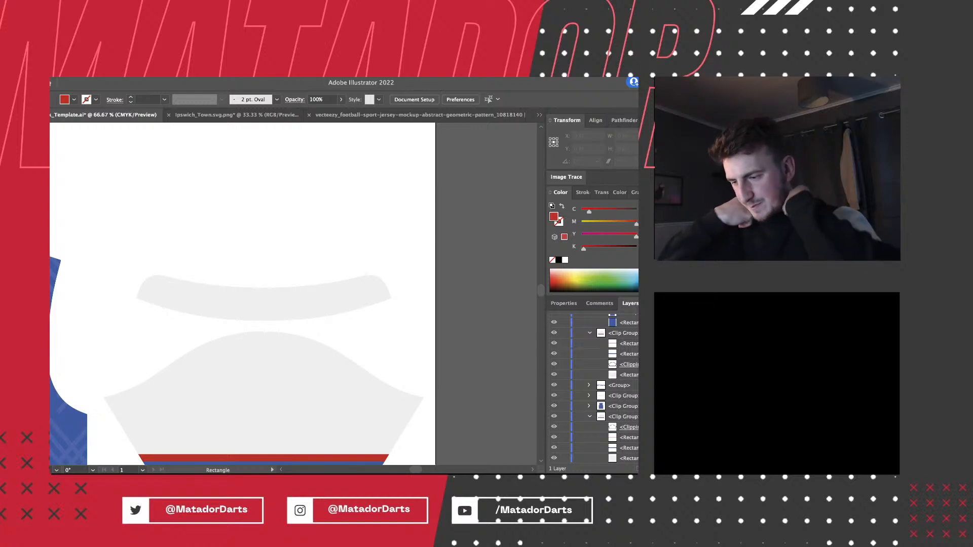
scroll(237, 355, "down", 4)
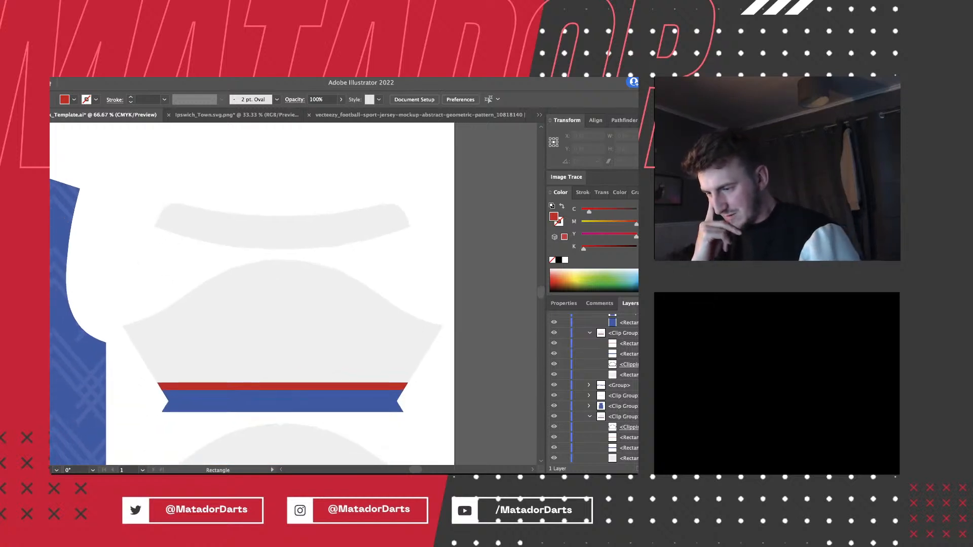
scroll(237, 354, "left", 1)
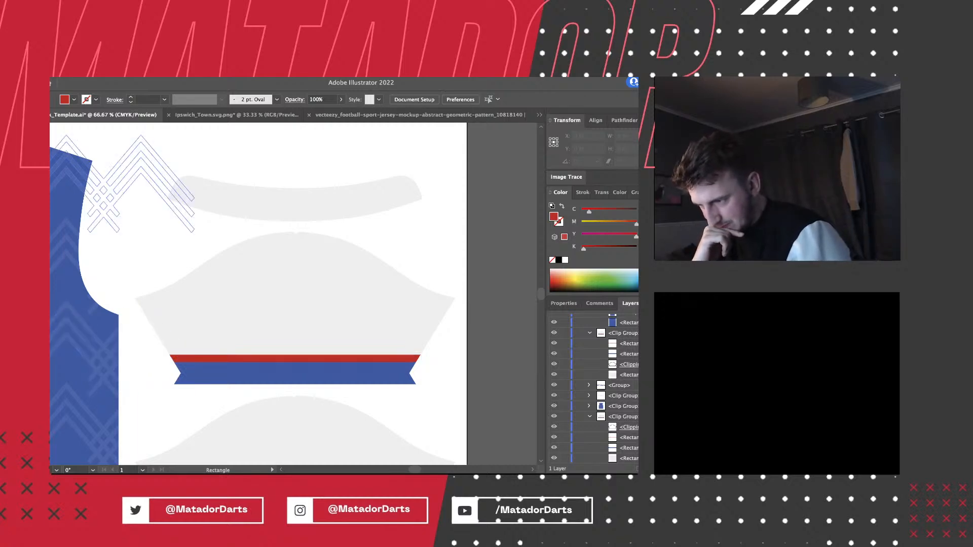
key("l")
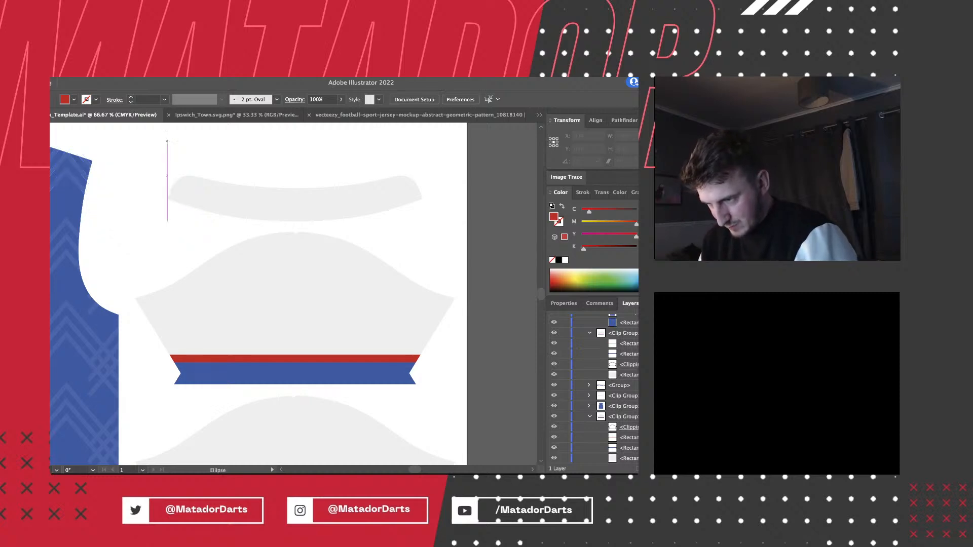
left_click_drag(160, 139, 430, 212)
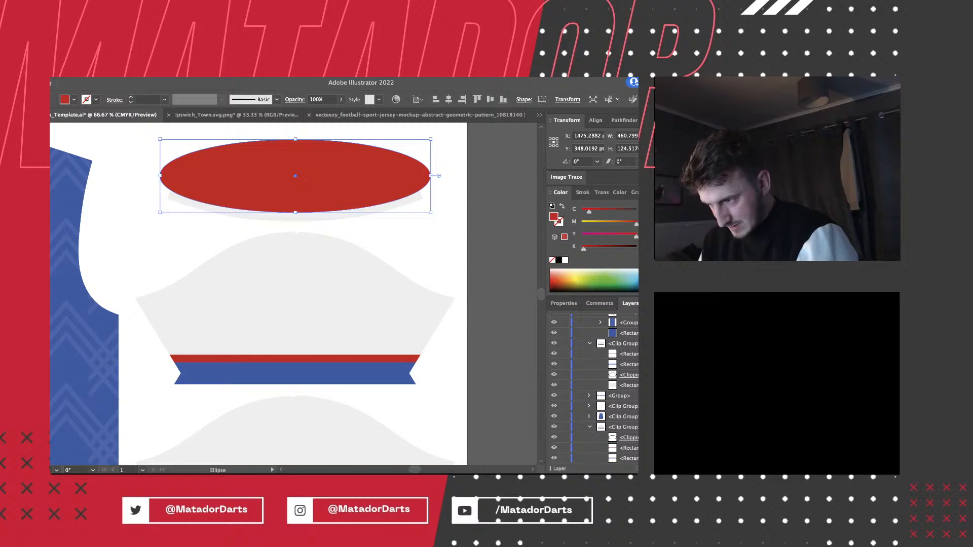
key("v")
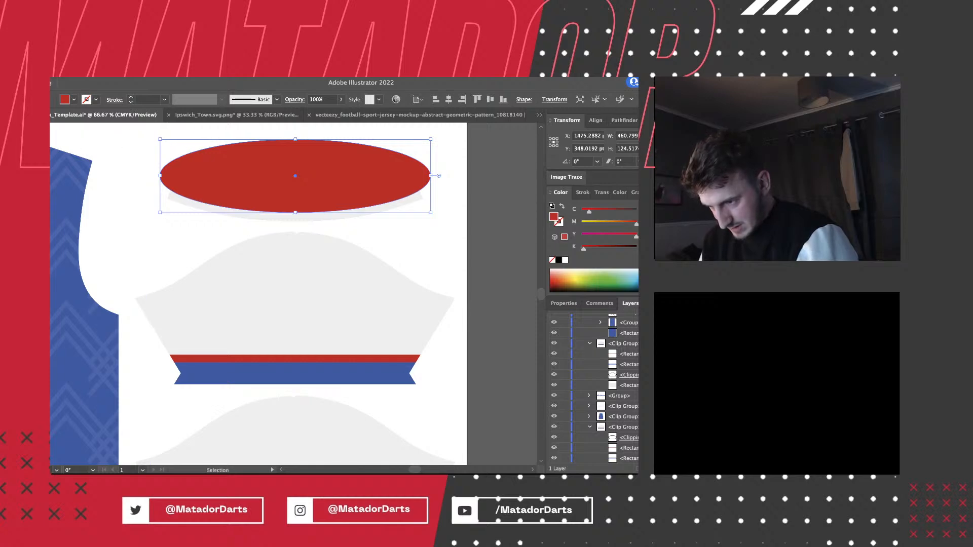
mouse_move(347, 184)
left_mouse_down()
mouse_move(349, 249)
mouse_move(346, 184)
left_mouse_up()
key("a")
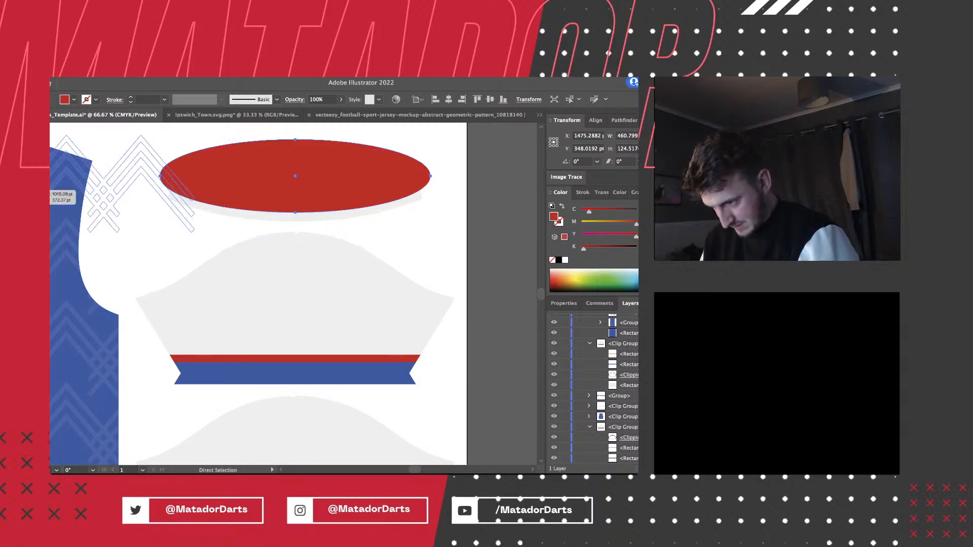
key("i")
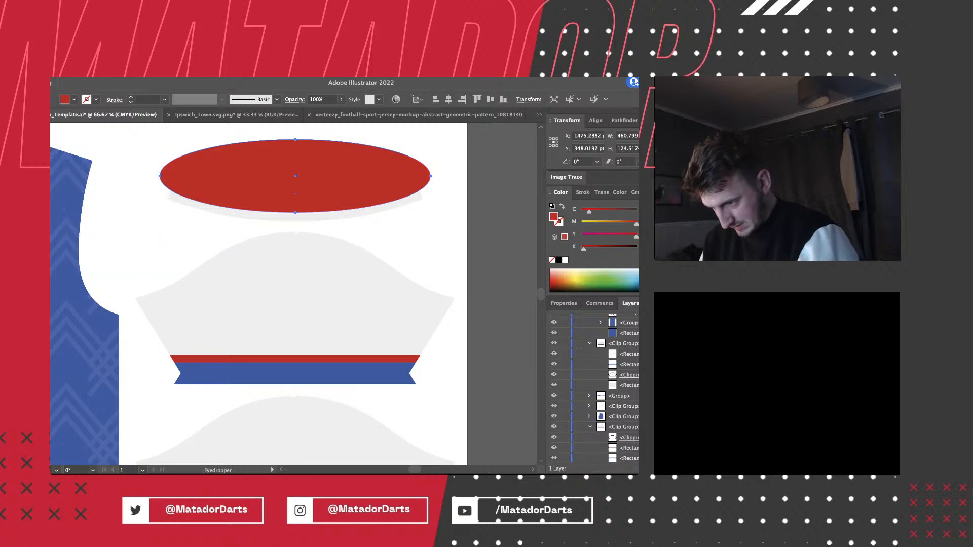
Recolour the ellipse to the collar's light grey and move it into the collar's clip group.
left_click(248, 214)
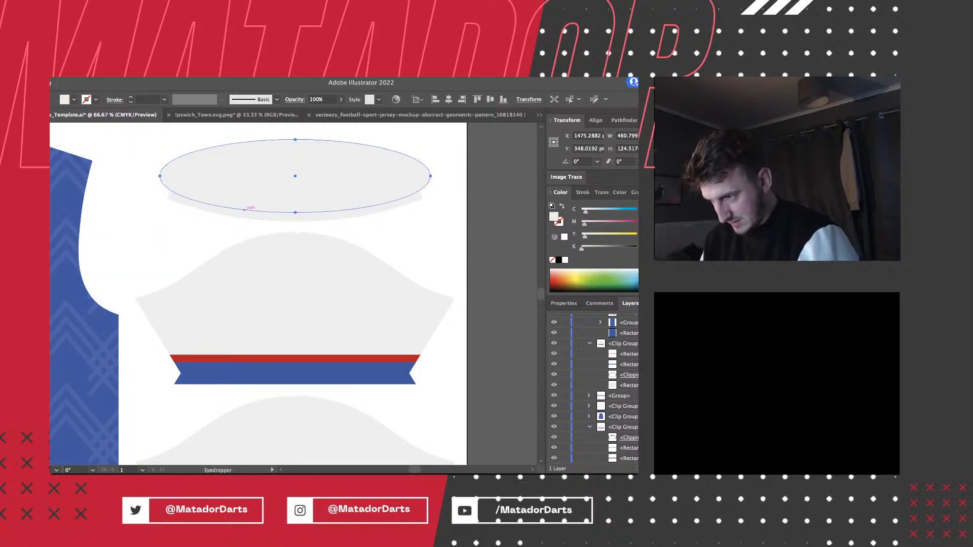
key("v")
scroll(593, 391, "up", 5)
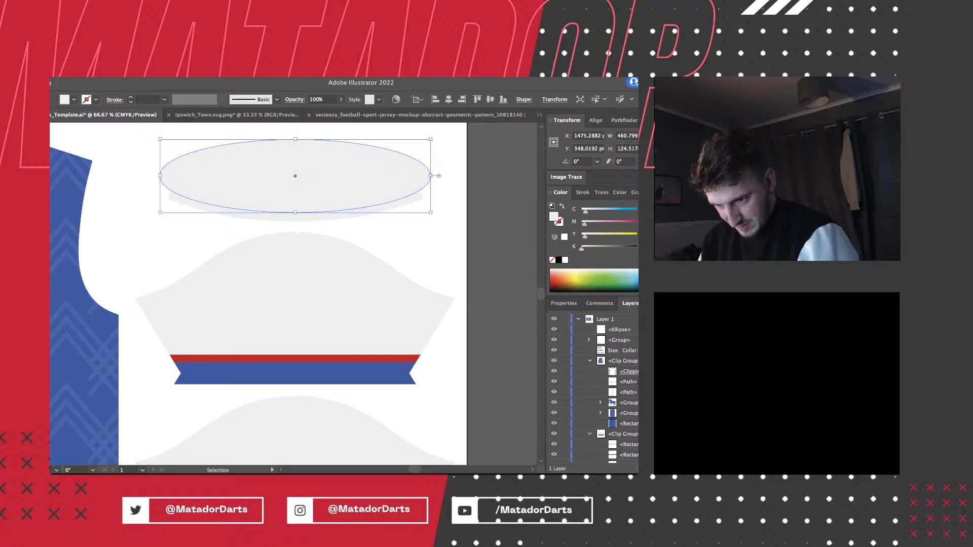
left_click_drag(619, 330, 619, 396)
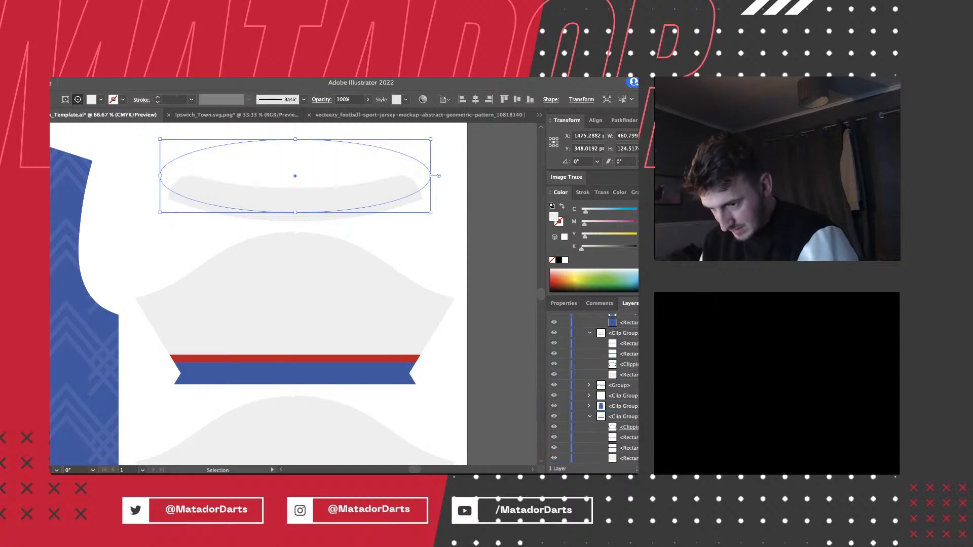
Recolour the collar clip group's background rectangle with the red sampled from the sleeve strip, and deselect it.
left_click(589, 396)
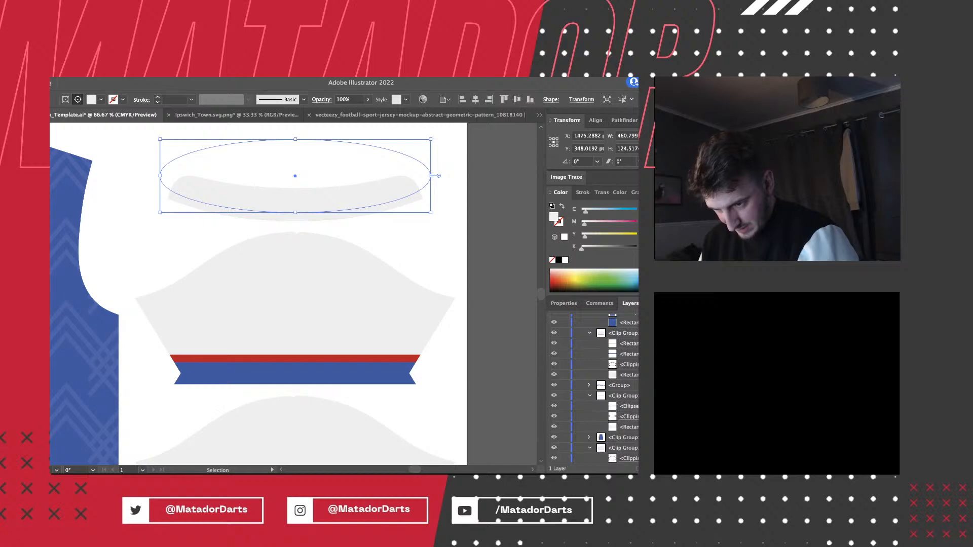
left_click(619, 427)
left_click(637, 426)
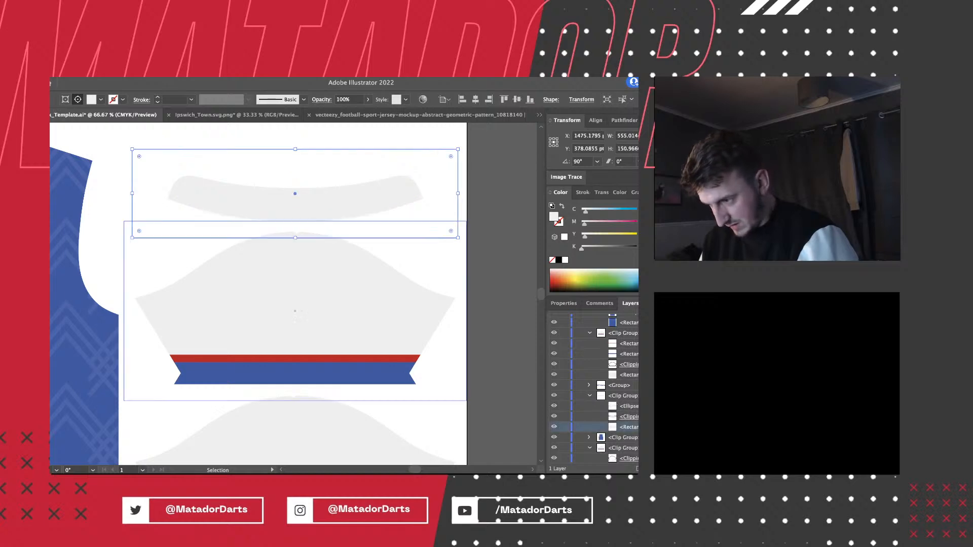
key("i")
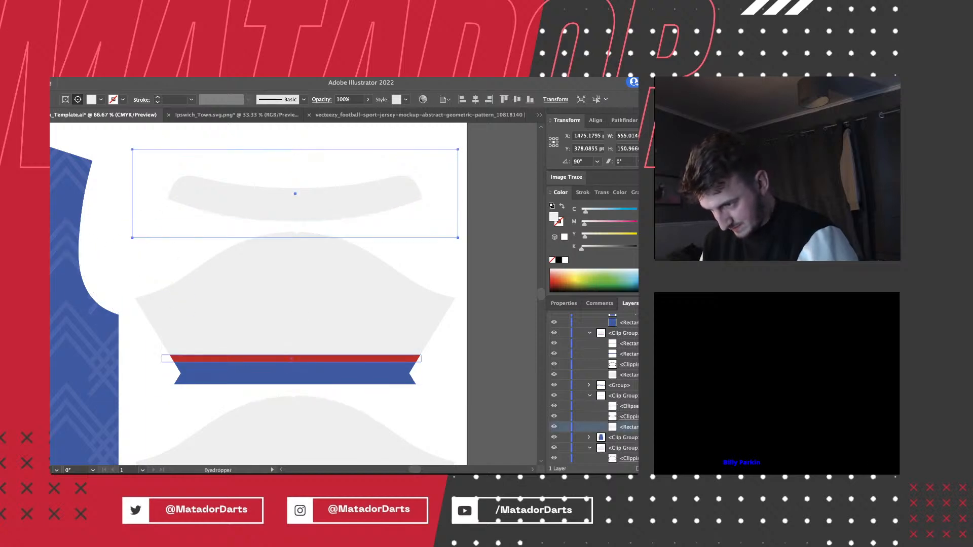
left_click(170, 358)
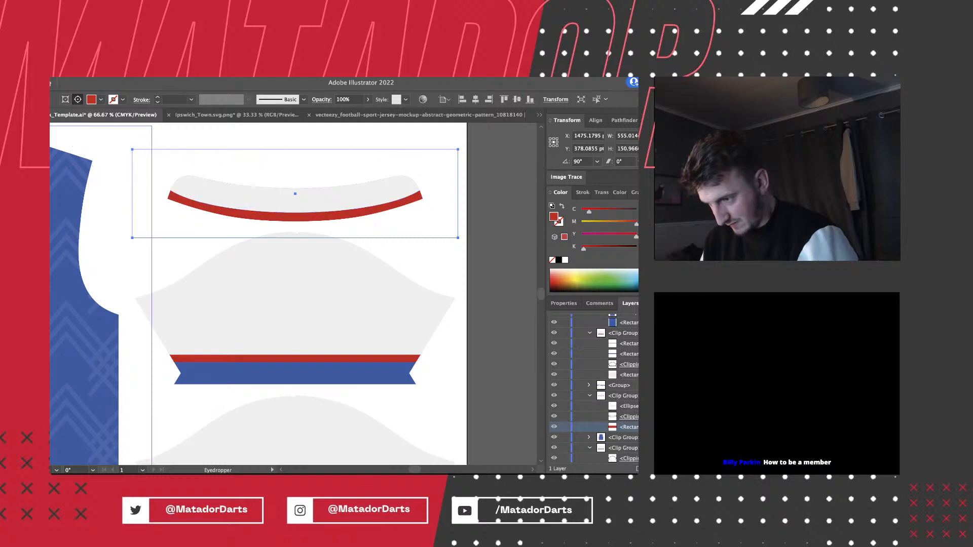
key("a")
key("super+shift+a")
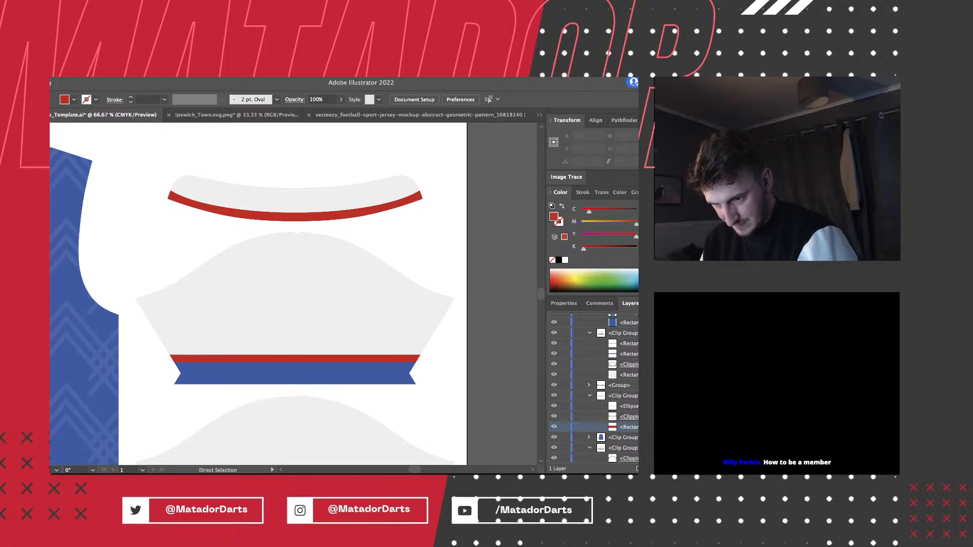
Adjust the width of the grey collar ellipse so the red trim gets slightly thicker toward the collar's ends, and deselect it.
left_click(295, 201)
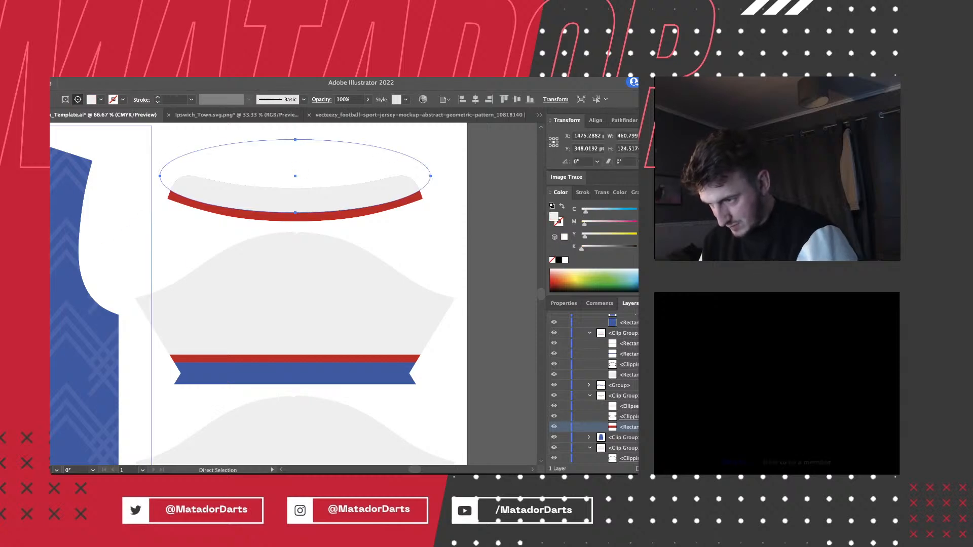
key("v")
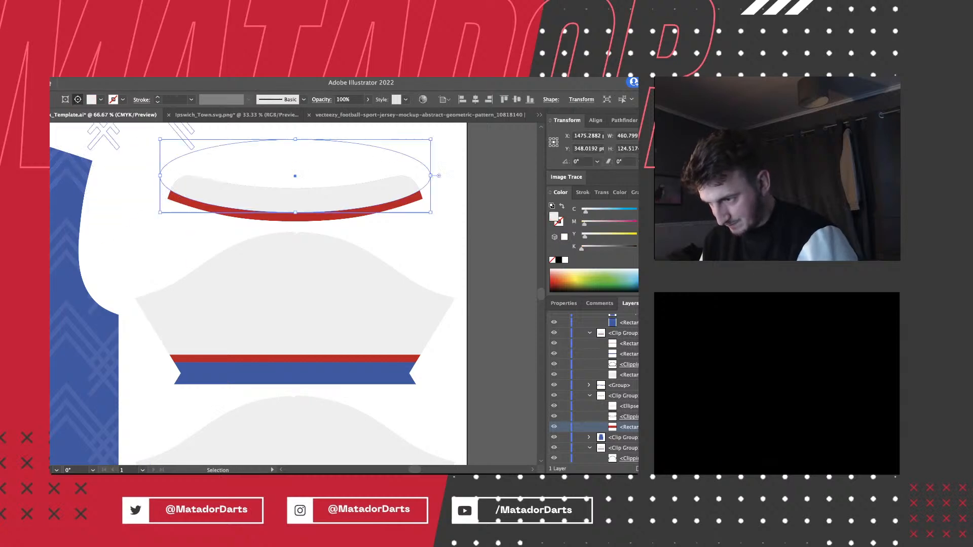
left_click_drag(160, 175, 148, 175)
left_click_drag(289, 176, 295, 174)
left_click_drag(436, 174, 374, 166)
key("super+shift+a")
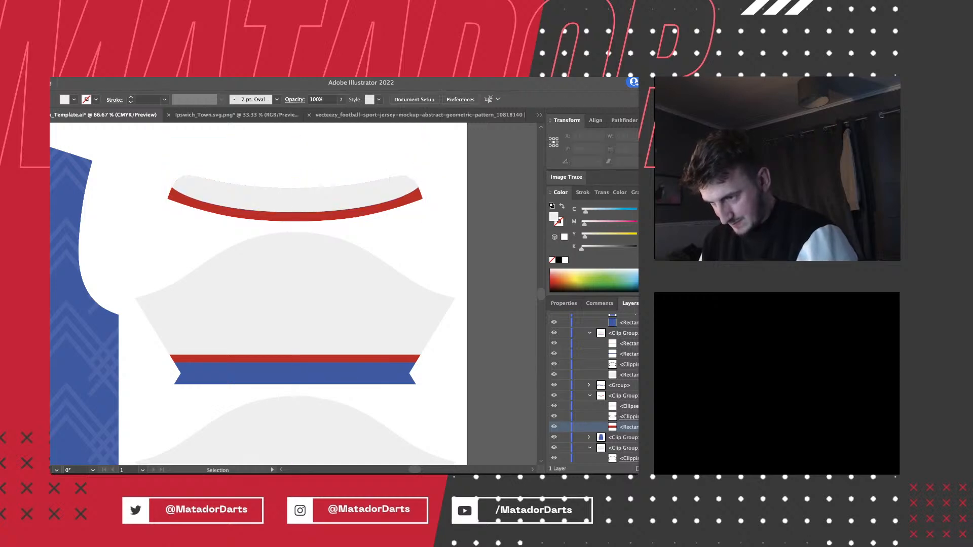
Examine the whole shirt layout, comparing the red-trimmed collar with the front, back and both sleeves.
key("a")
key("super+minus")
key("super+minus")
key("super+minus")
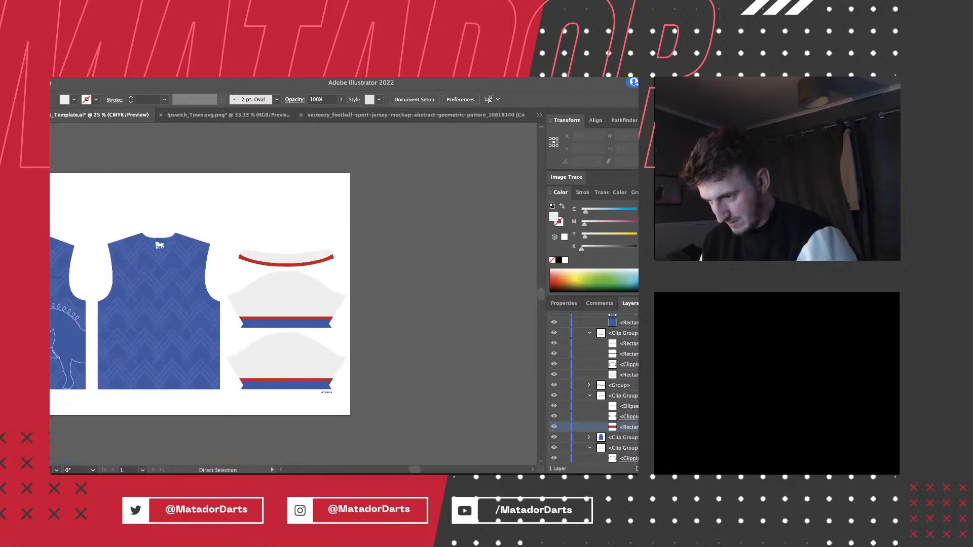
key("v")
scroll(293, 294, "left", 3)
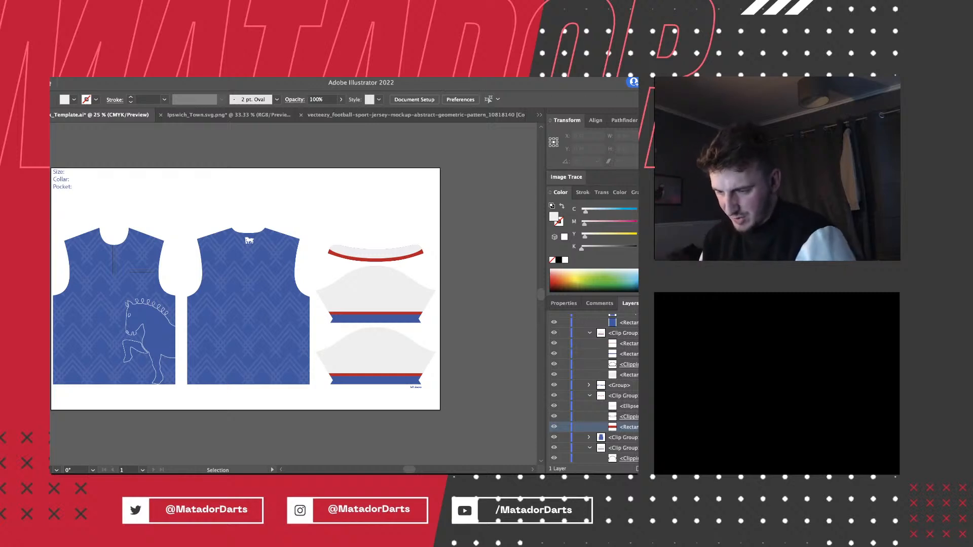
key("ctrl+equal")
scroll(293, 294, "up", 2)
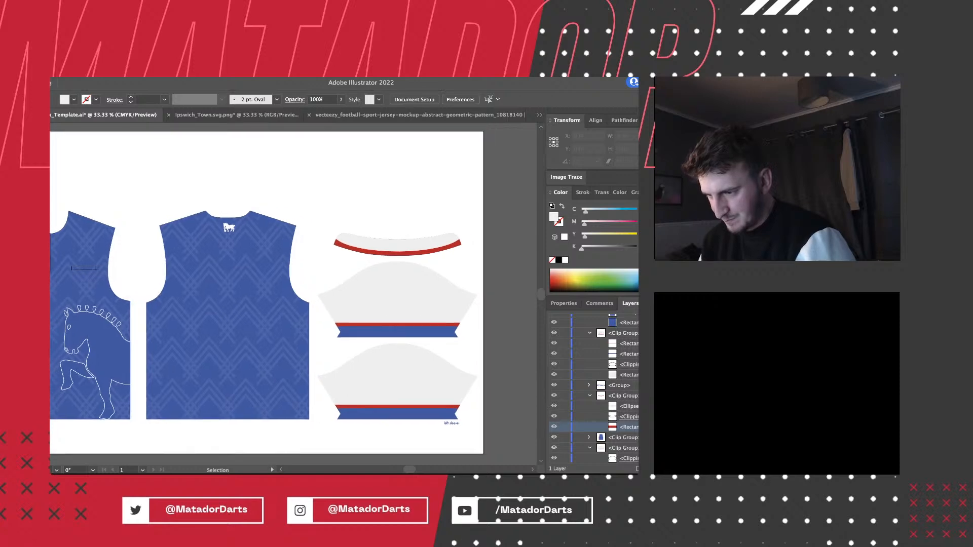
scroll(293, 294, "left", 3)
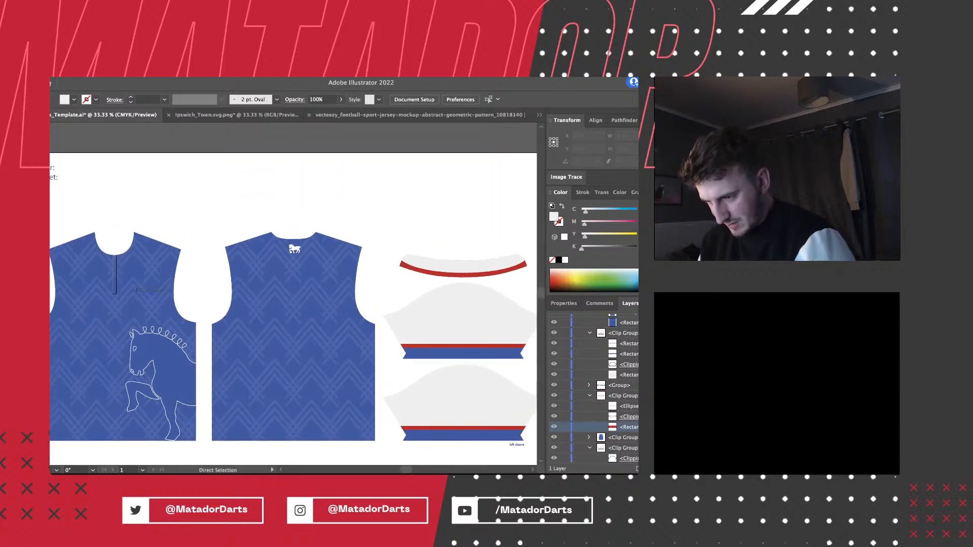
key("ctrl+minus")
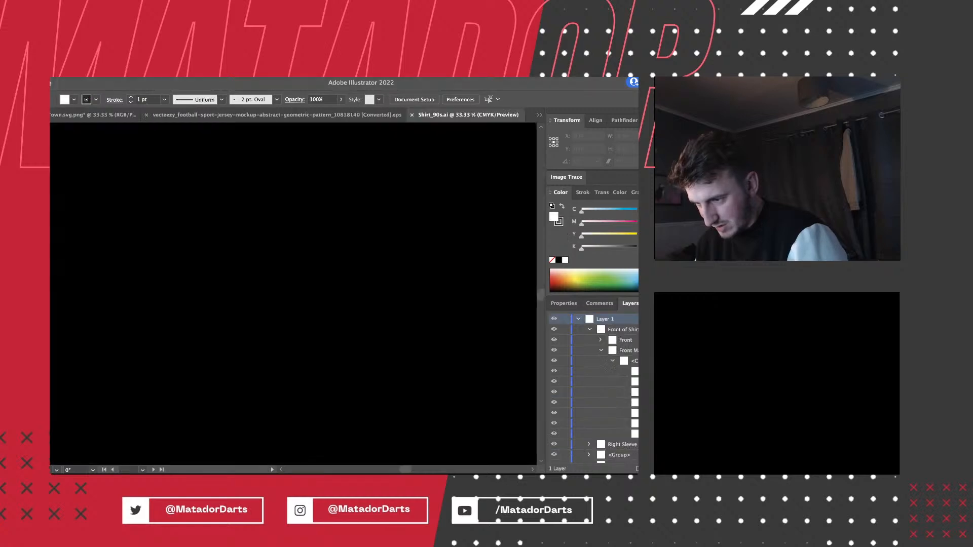
Copy the Matador Darts logo from the front chest of Shirt_90s.ai and paste it into the shirt template.
key("super+plus")
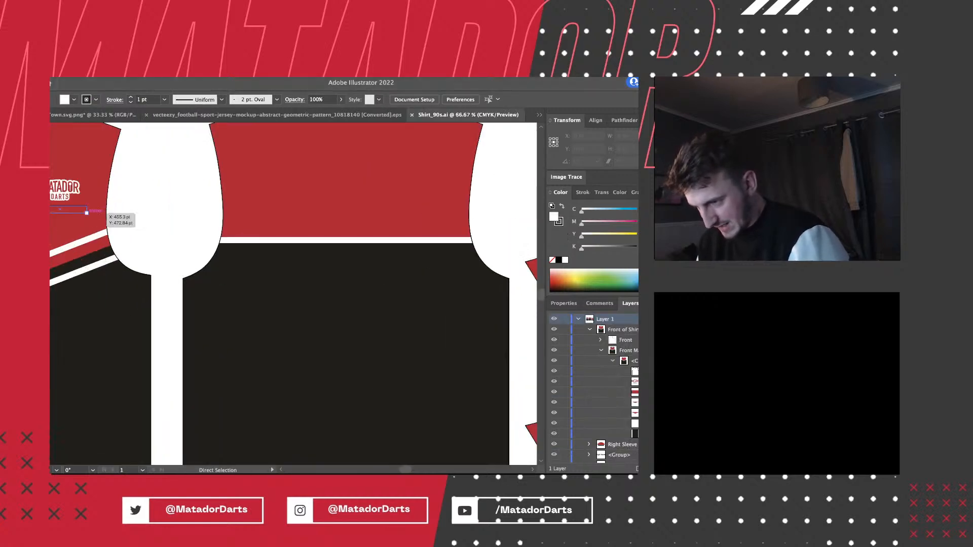
scroll(94, 213, "left", 1)
scroll(293, 293, "left", 3)
scroll(292, 293, "up", 2)
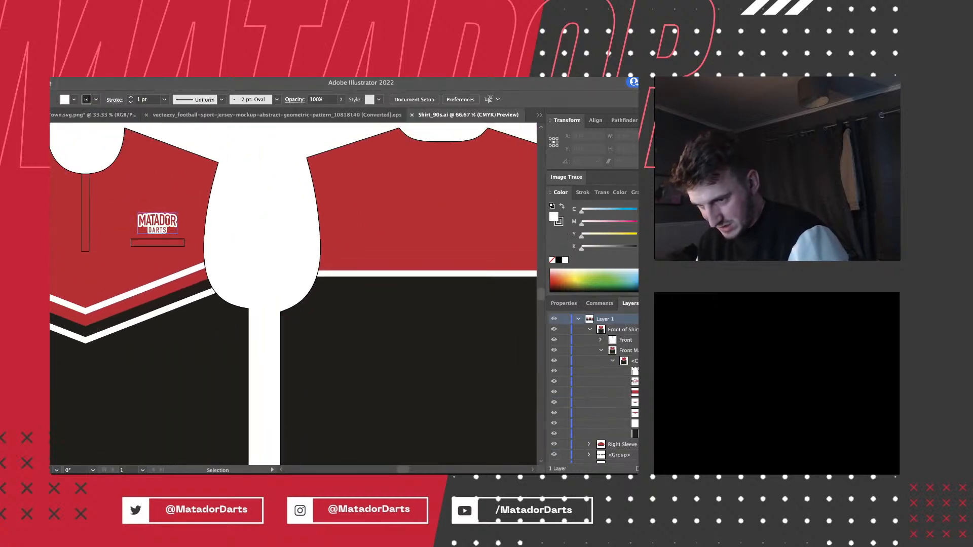
left_click(603, 381)
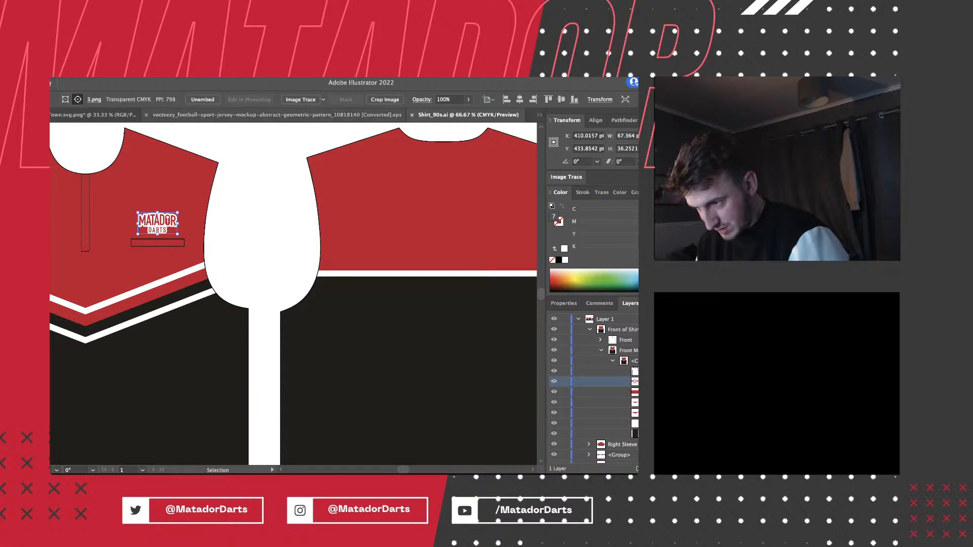
left_click(94, 114)
key("v")
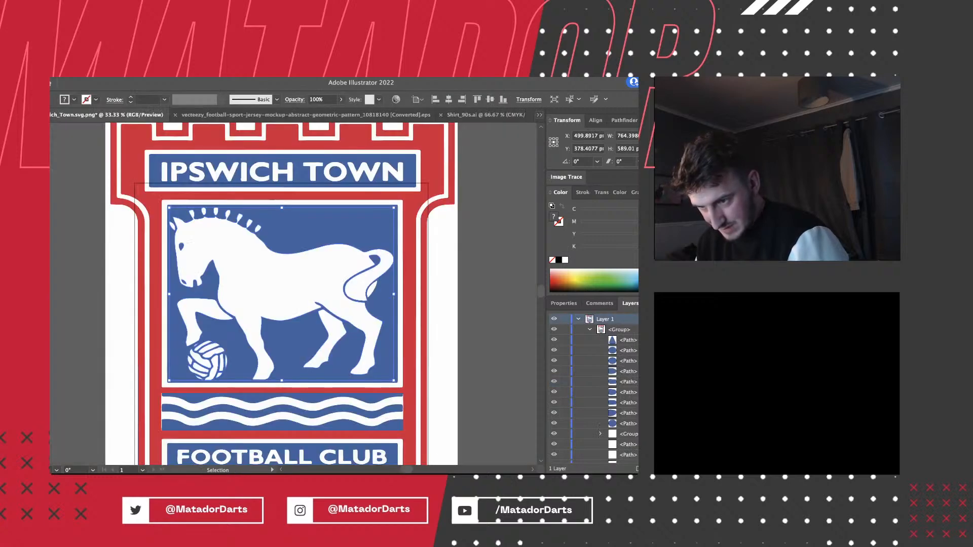
left_click(485, 114)
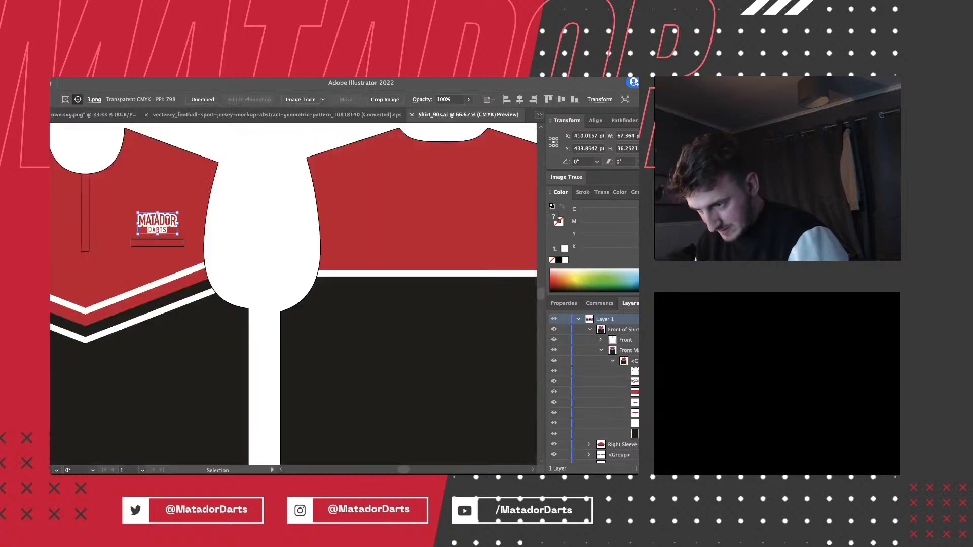
key("super+grave")
key("super+v")
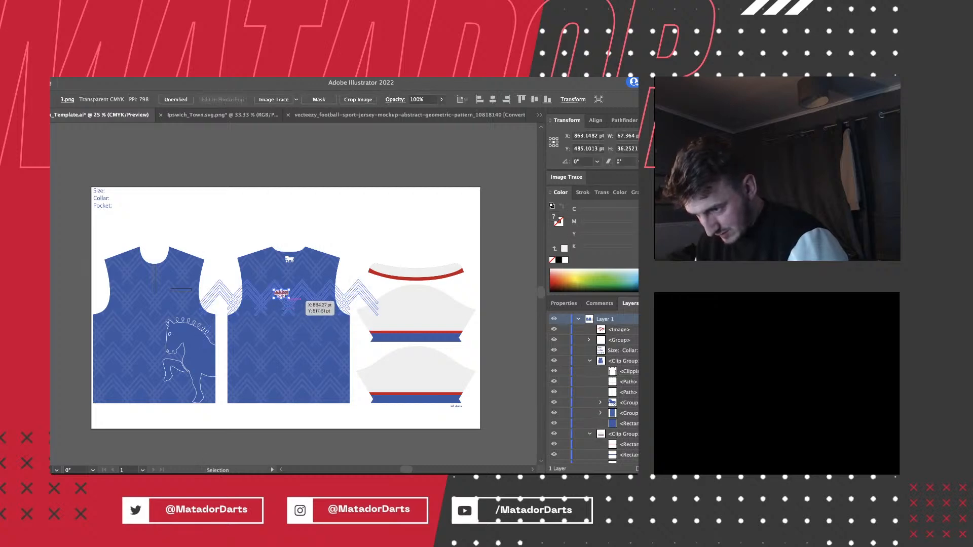
Move the Matador Darts logo onto the front piece's chest, above the pocket outline.
left_click_drag(281, 294, 181, 279)
key("super+=")
key("super+=")
key("super+=")
key("super+=")
key("super+=")
key("super+=")
key("super+=")
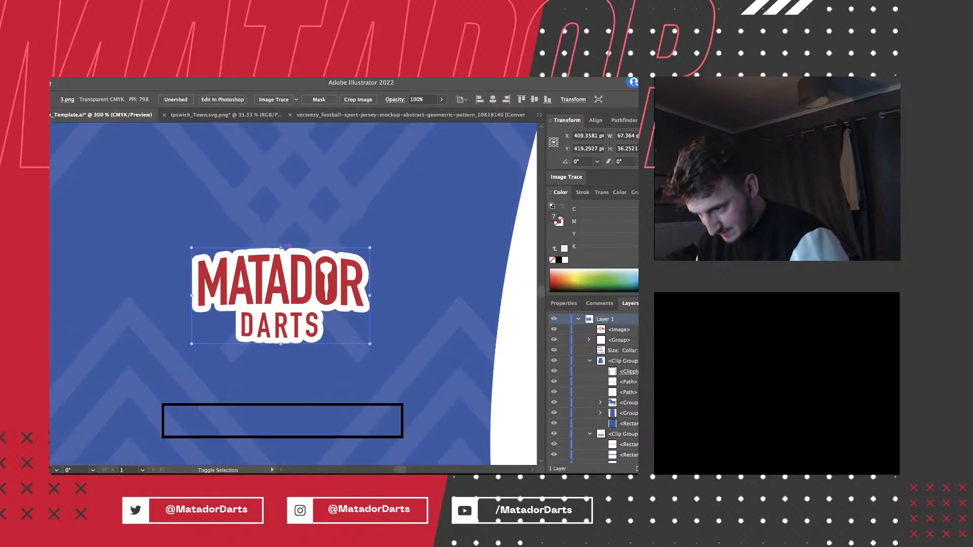
Shrink the logo to about 63 by 34 pt, place it just above the pocket outline, and deselect it.
left_click_drag(281, 247, 296, 336)
key("Up")
key("Up")
key("Up")
key("Up")
key("Up")
key("Up")
key("Up")
key("Up")
key("Up")
key("Up")
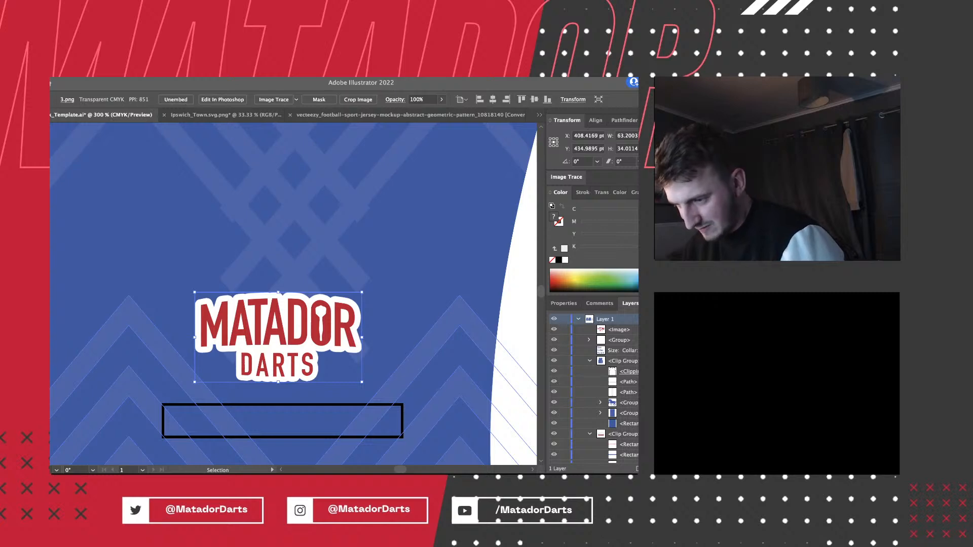
key("super+shift+a")
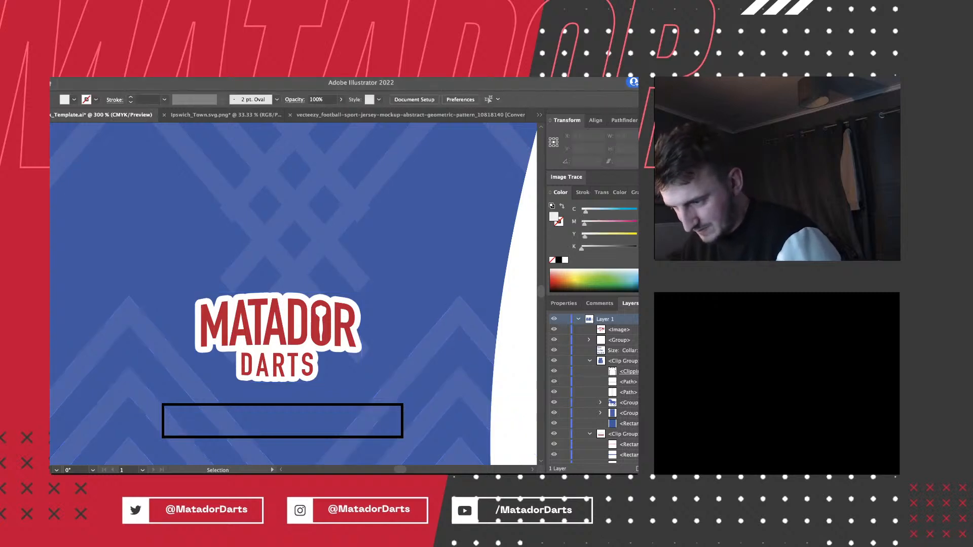
Examine the chest logo's size and placement against the pocket outline, both close up and across the shirt front.
key("super+minus")
key("super+minus")
key("super+plus")
key("super+plus")
key("super+plus")
key("super+minus")
key("super+minus")
key("super+minus")
key("super+minus")
key("super+minus")
key("super+minus")
key("super+minus")
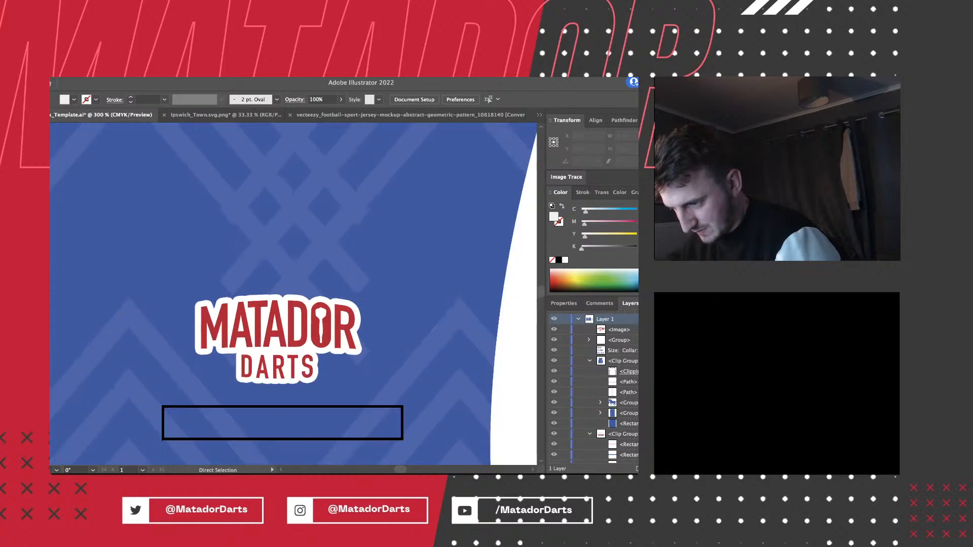
key("super+plus")
key("super+plus")
key("super+plus")
key("super+plus")
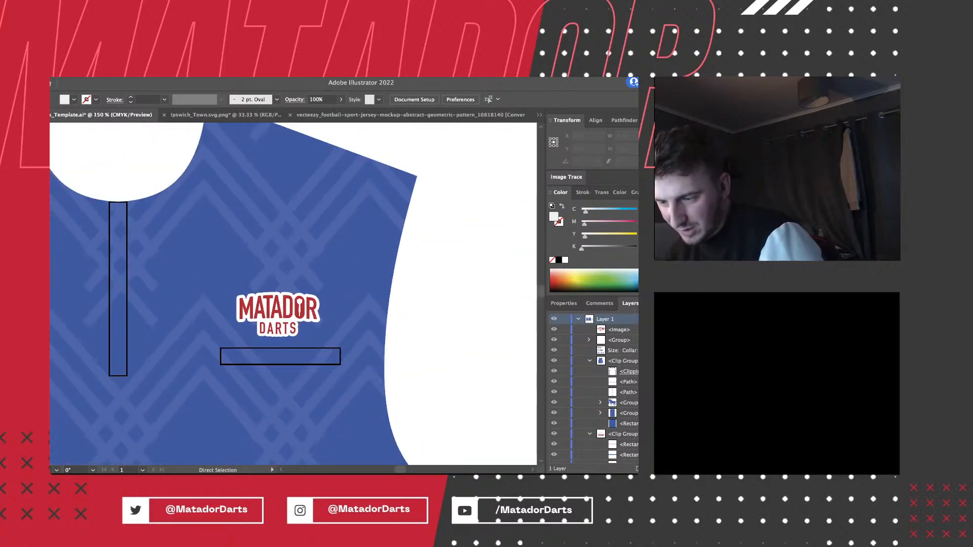
key("super+plus")
key("super+plus")
key("super+plus")
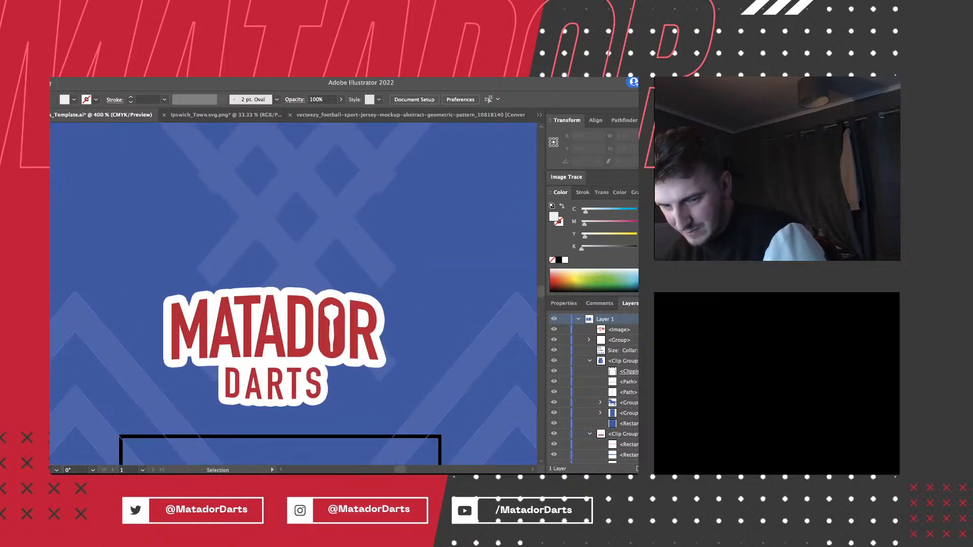
key("super+minus")
key("super+minus")
key("super+minus")
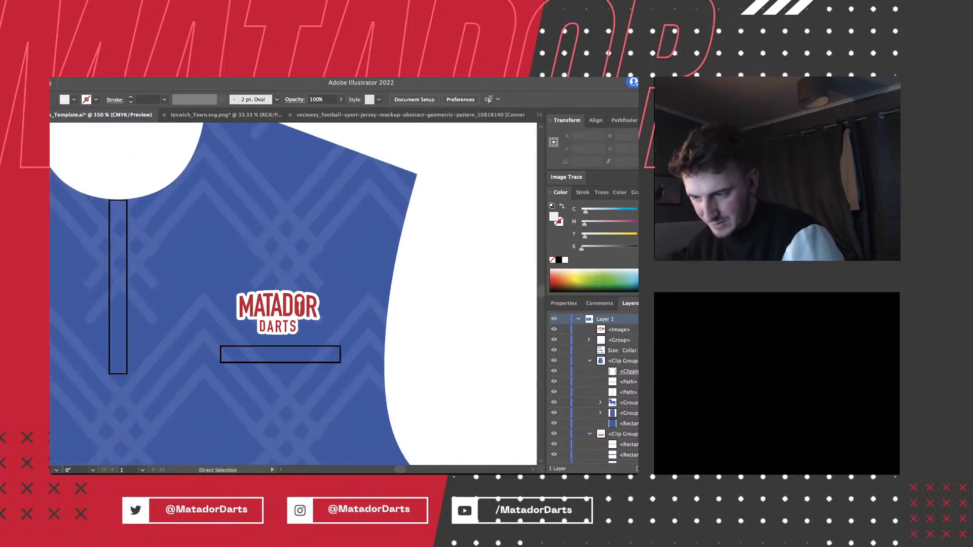
key("super+plus")
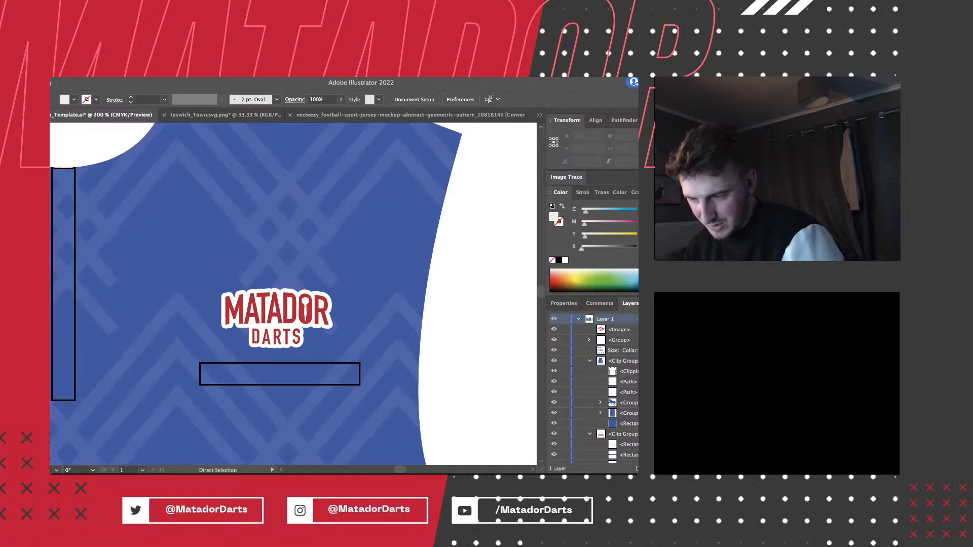
key("v")
key("super+plus")
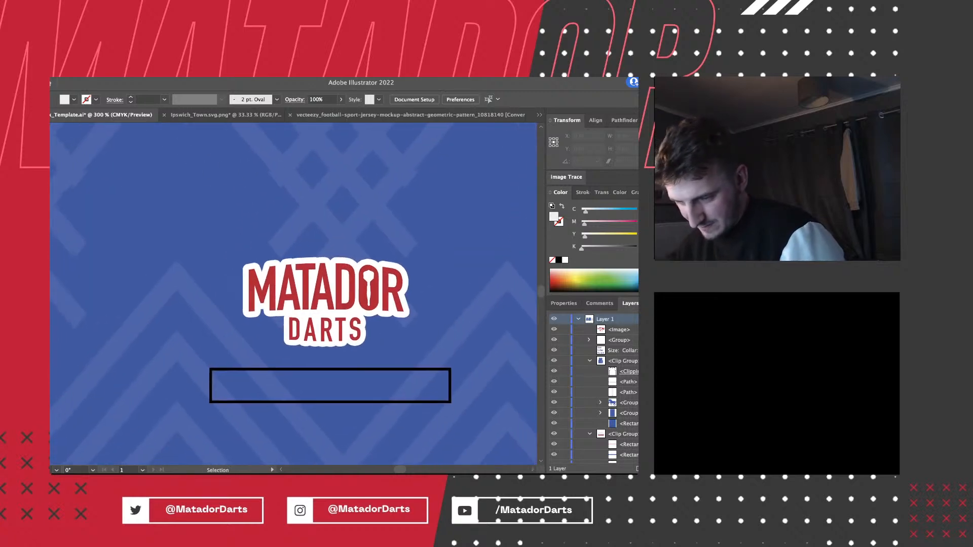
key("a")
key("super+minus")
key("super+minus")
key("super+minus")
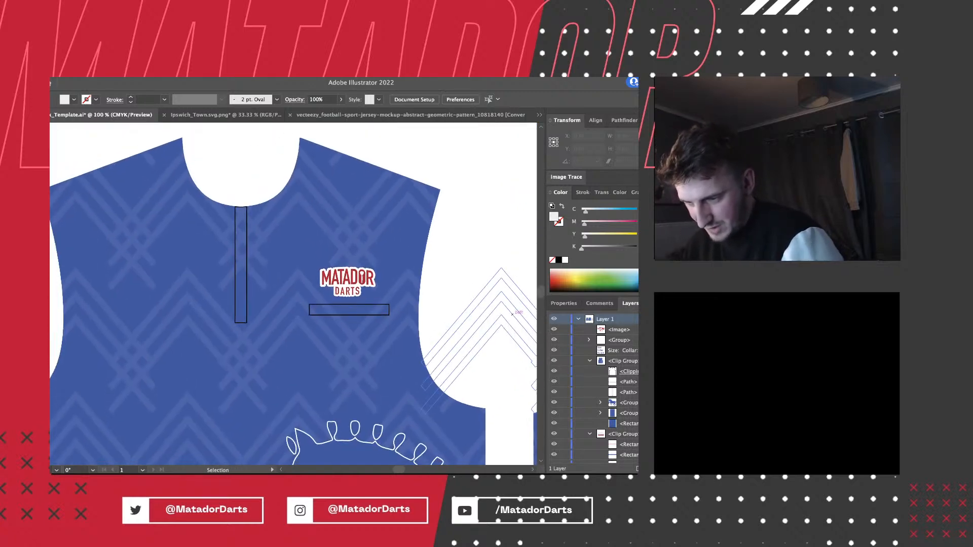
key("v")
key("super+minus")
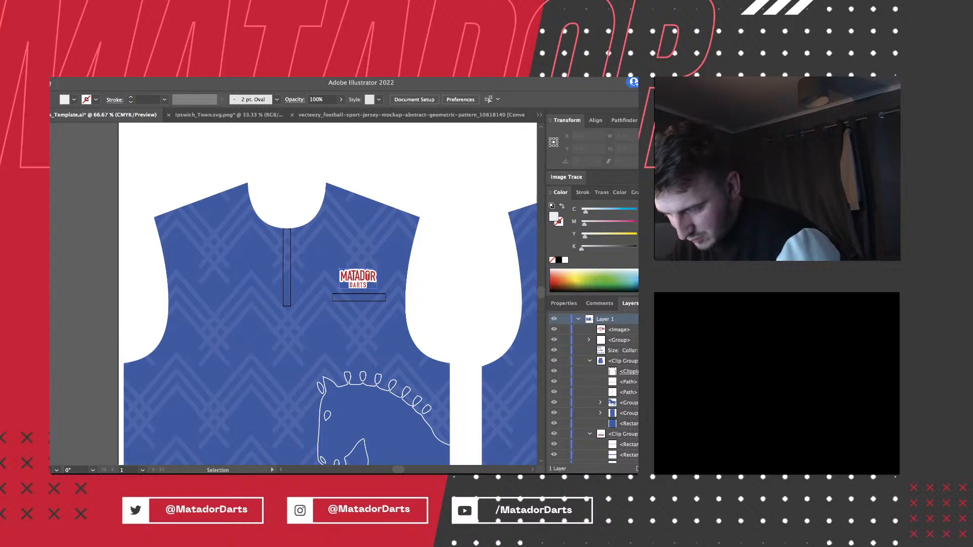
Scale the chest logo down slightly to about 60 by 32 pt, keeping its lower edge above the pocket outline.
left_click(358, 279)
key("super+plus")
key("super+plus")
key("super+plus")
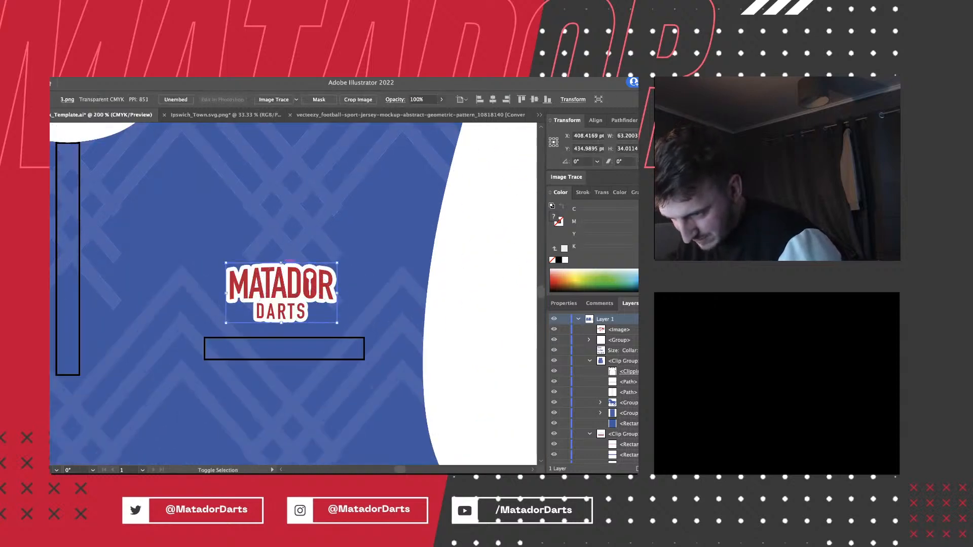
left_click_drag(281, 263, 281, 266)
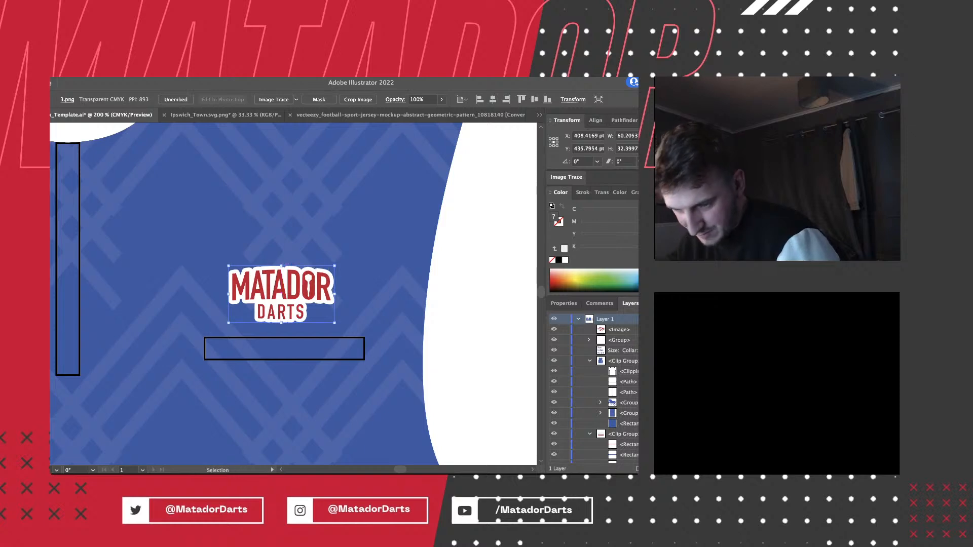
Deselect the chest logo and check its size and placement above the pocket outline across the front piece.
key("super+shift+a")
key("super+minus")
key("super+minus")
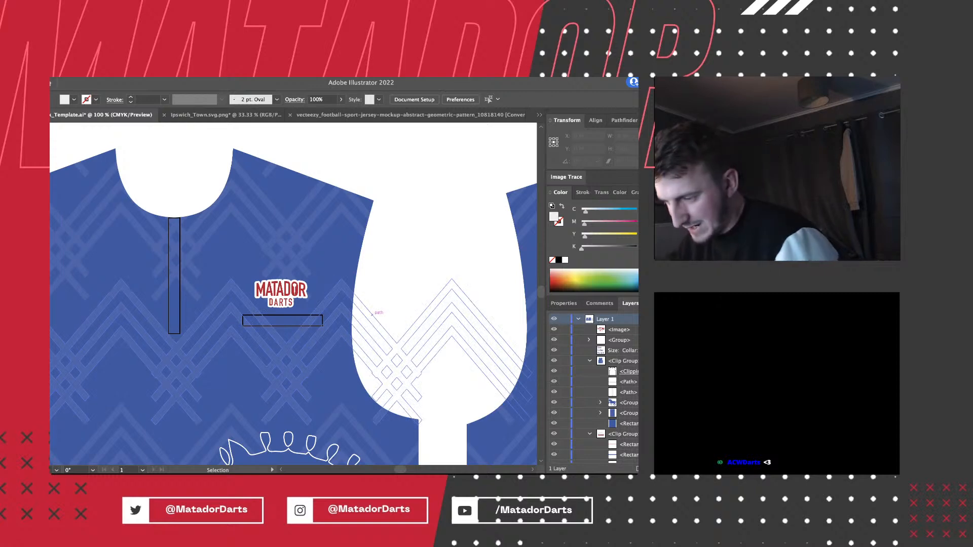
key("super+minus")
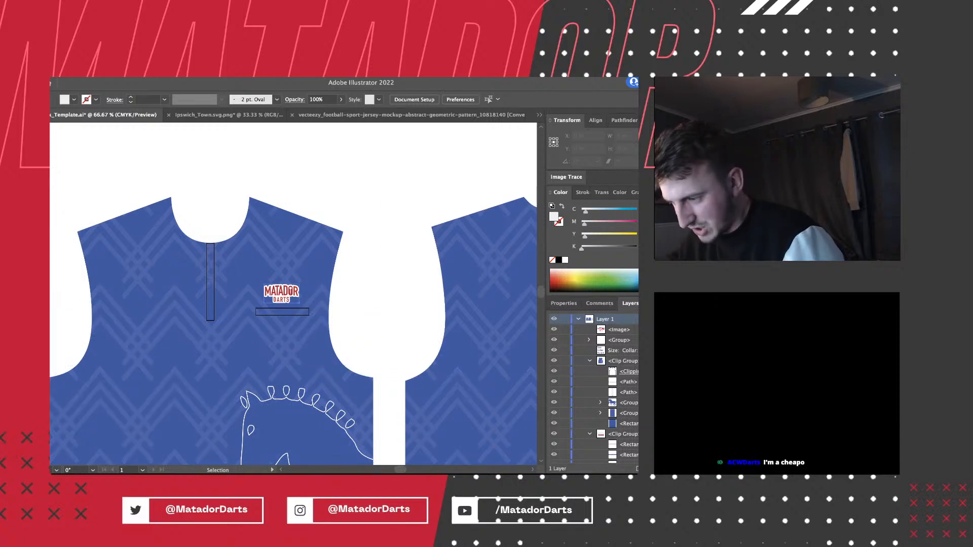
left_click(282, 294)
key("super+shift+a")
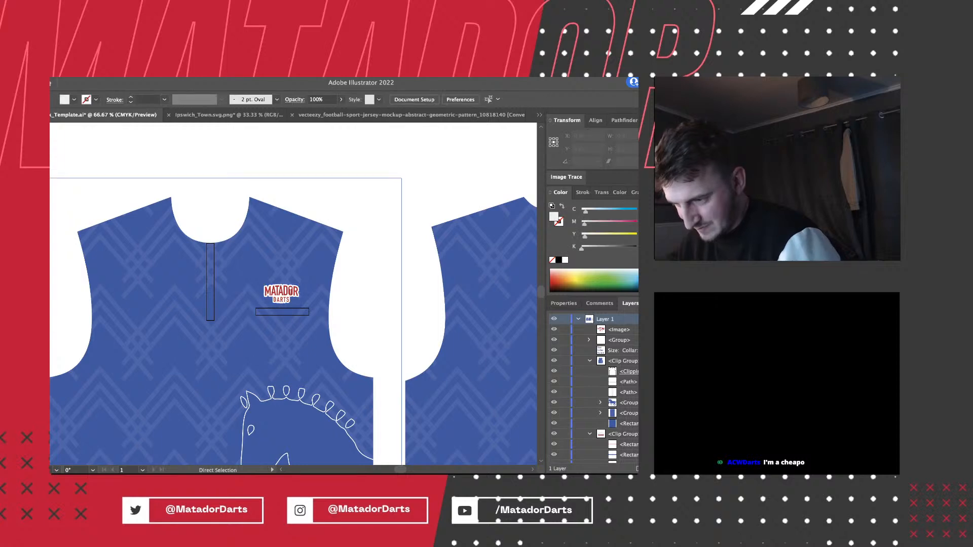
key("super+=")
key("super+=")
key("super+=")
key("super+minus")
key("super+minus")
key("super+minus")
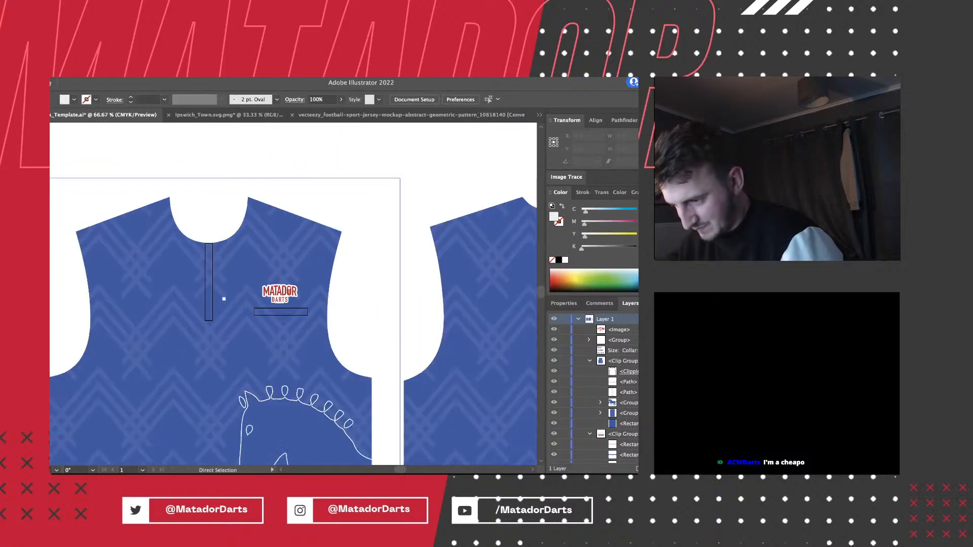
key("super+minus")
key("super+minus")
scroll(221, 302, "down", 1)
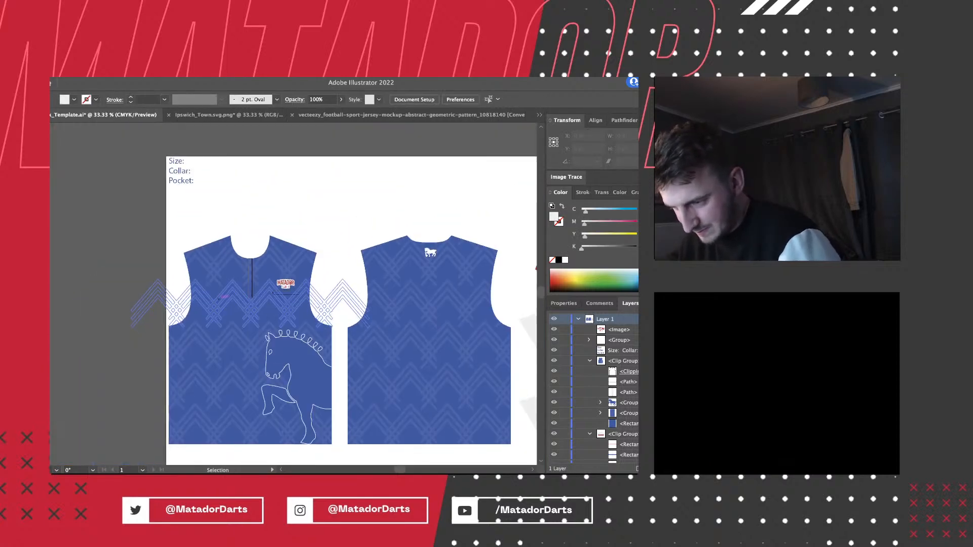
Examine the balance between the chest logo, placket outline and horse outline on the front piece at different magnifications.
key("super+=")
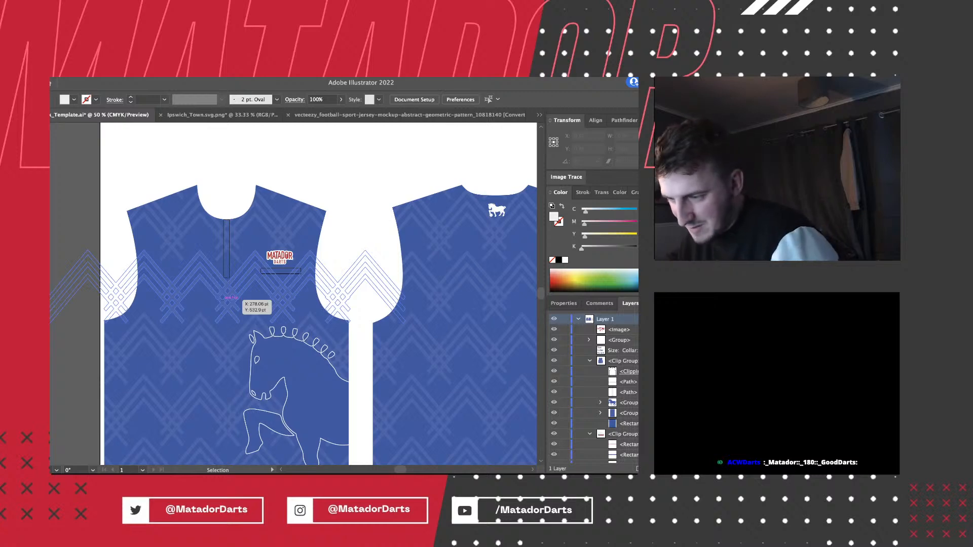
key("super+=")
key("super+minus")
key("super+=")
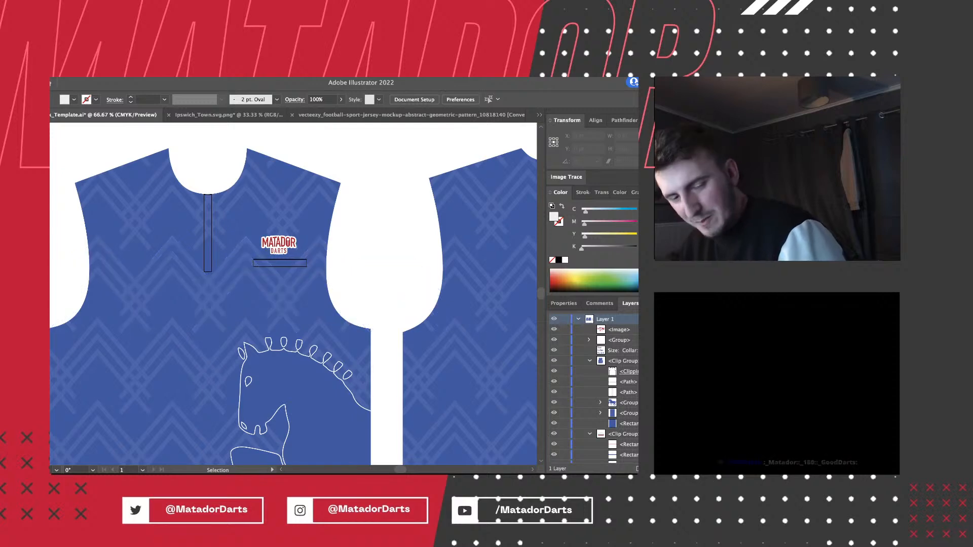
key("super+minus")
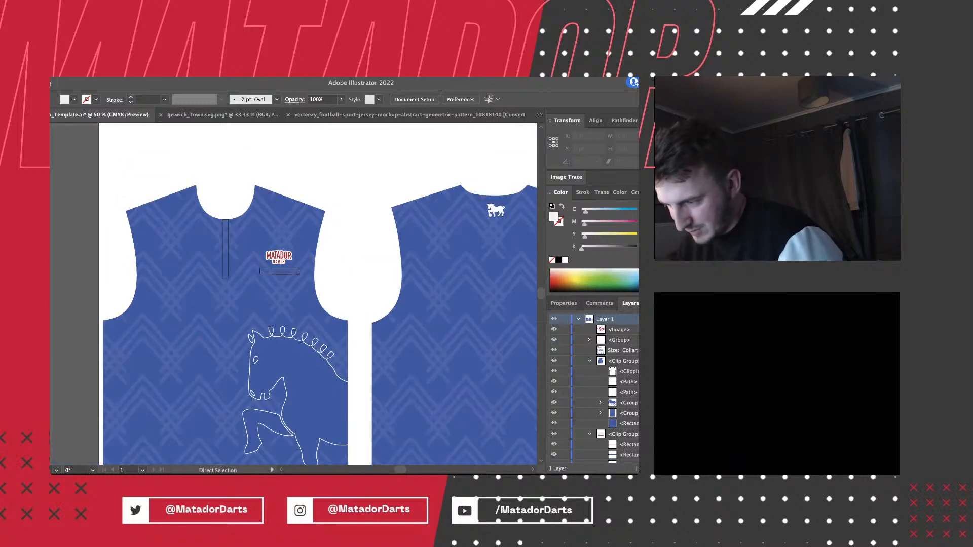
key("super+=")
scroll(293, 294, "left", 1)
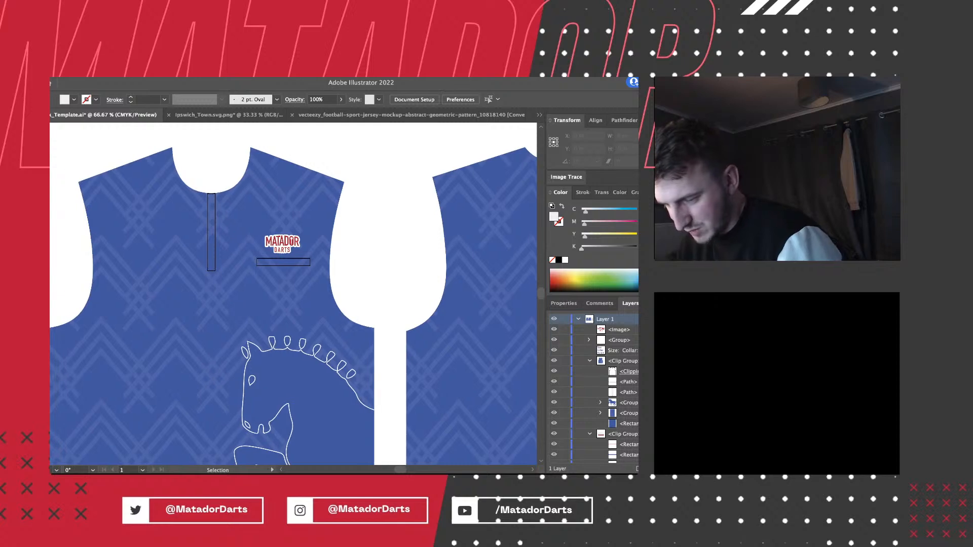
key("super+=")
key("super+minus")
scroll(293, 294, "left", 1)
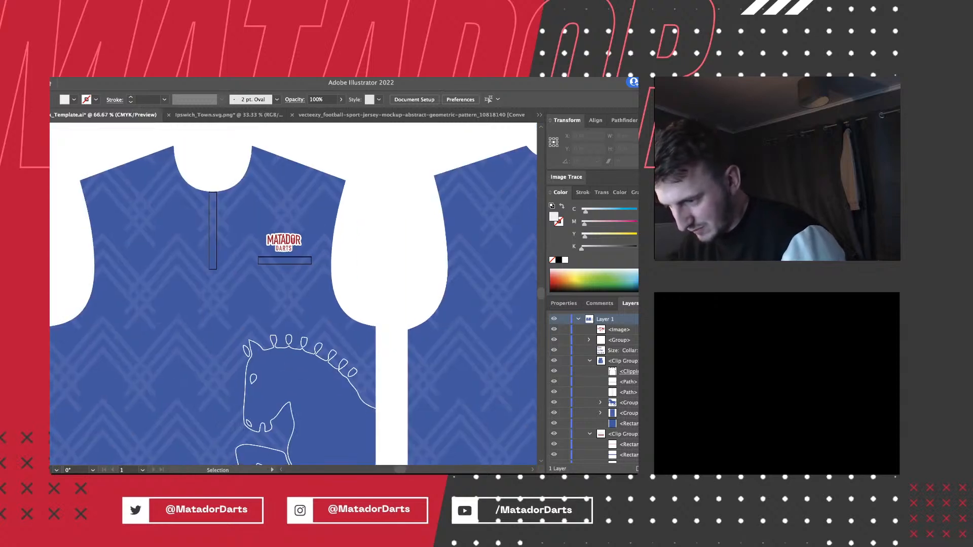
key("super+minus")
key("super+=")
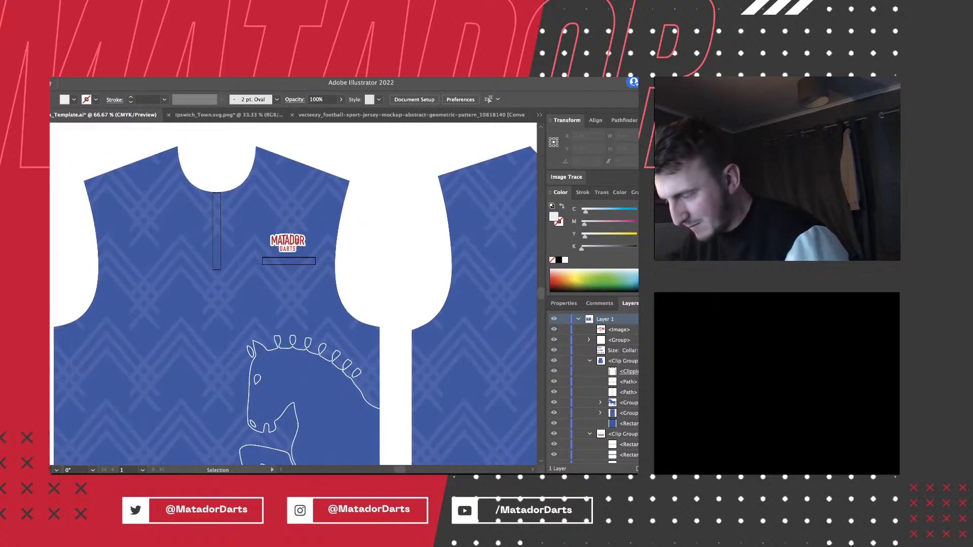
key("a")
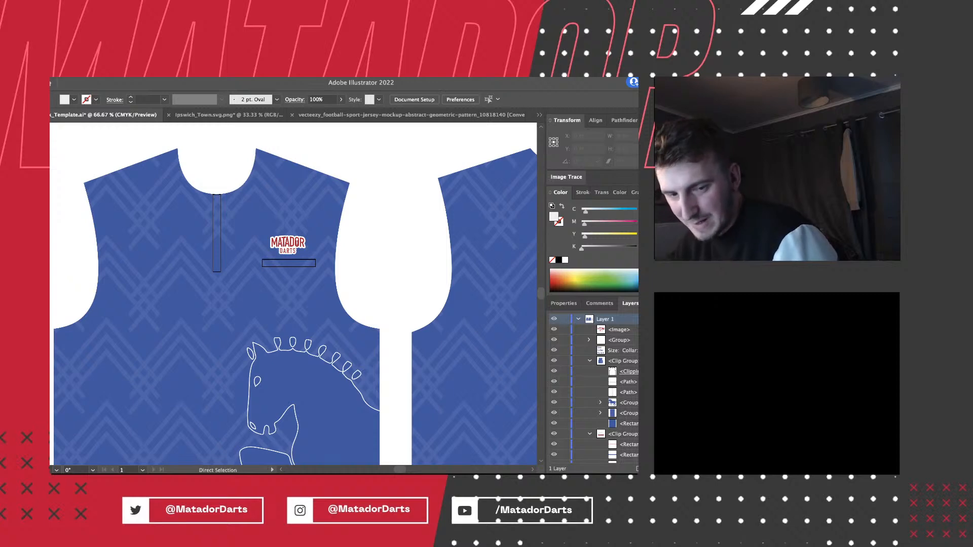
key("v")
key("super+minus")
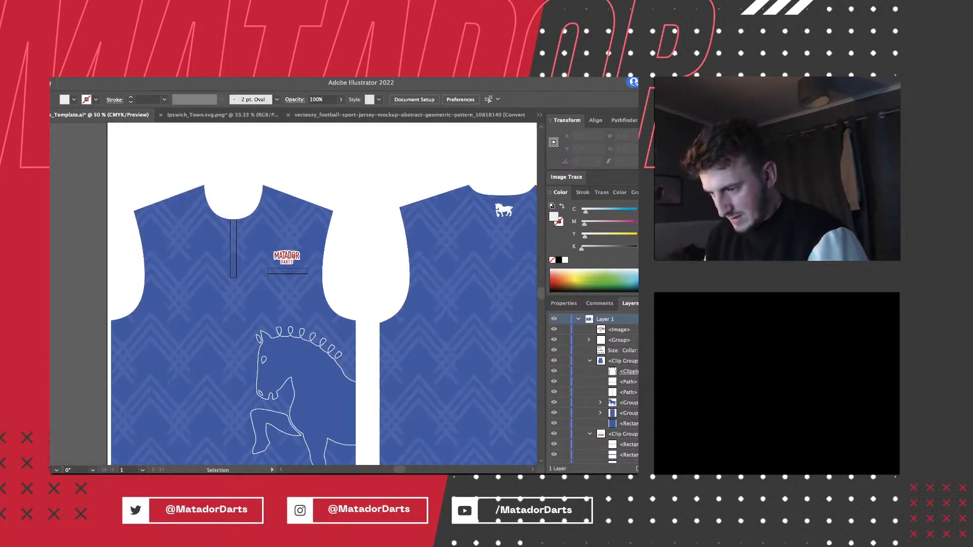
Review the complete template layout, covering the front, back, collar and both sleeves.
key("super+minus")
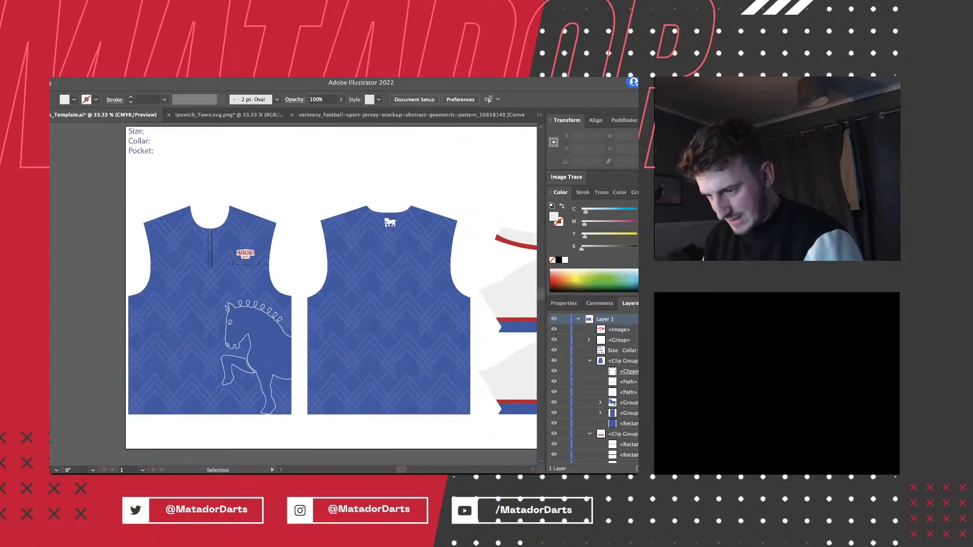
key("super+minus")
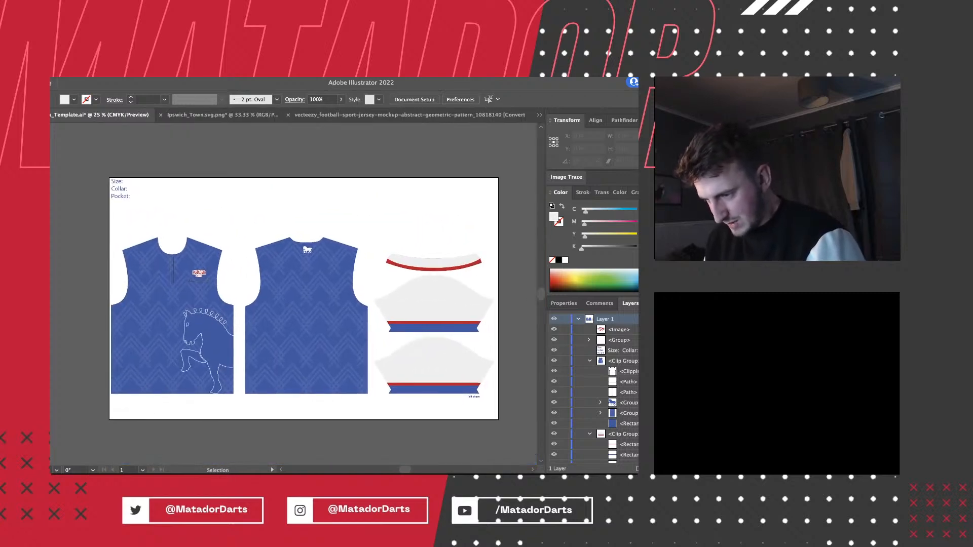
scroll(304, 298, "up", 1)
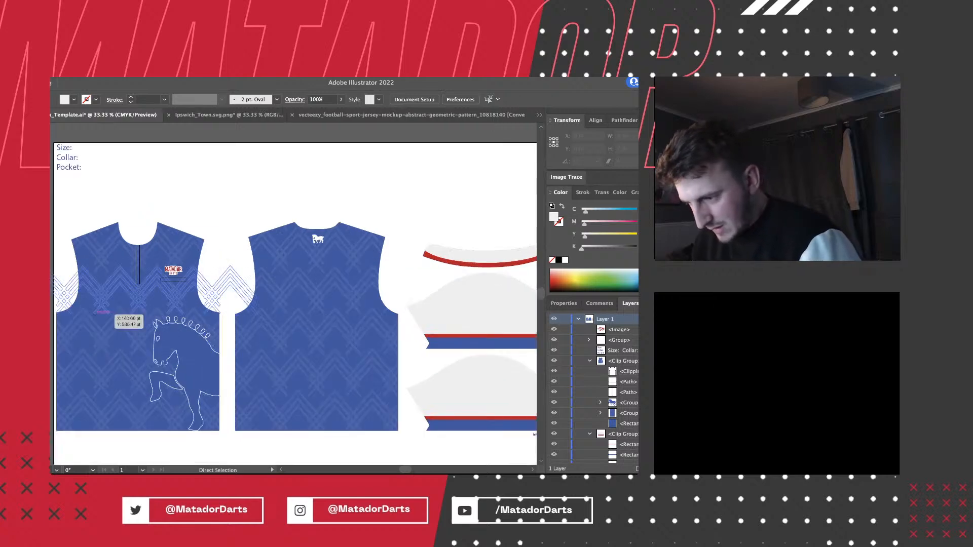
scroll(103, 310, "right", 1)
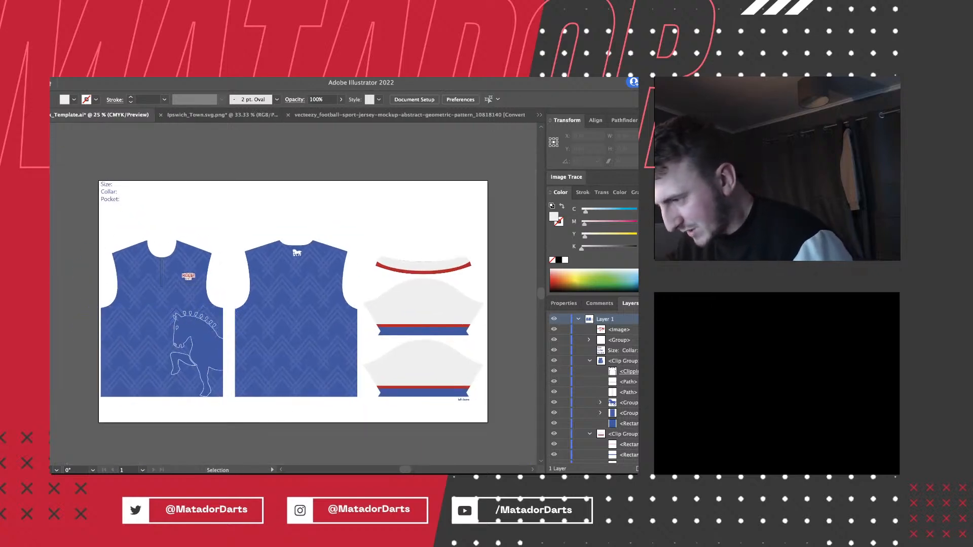
key("t")
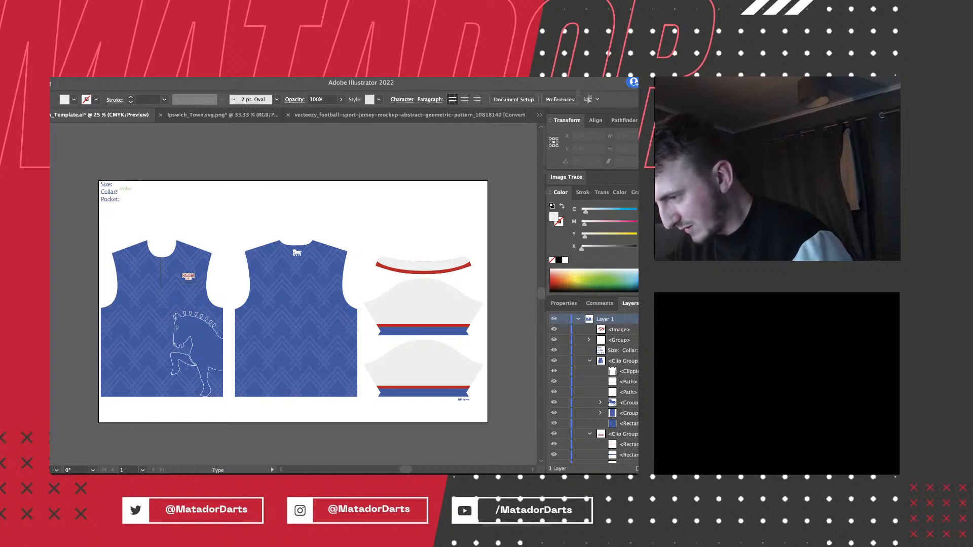
key("v")
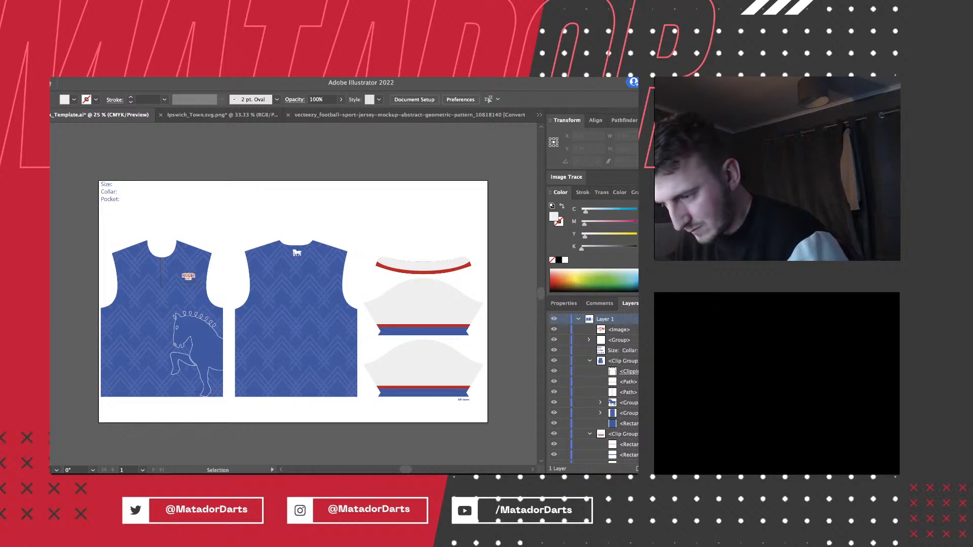
key("a")
key("v")
scroll(293, 302, "right", 1)
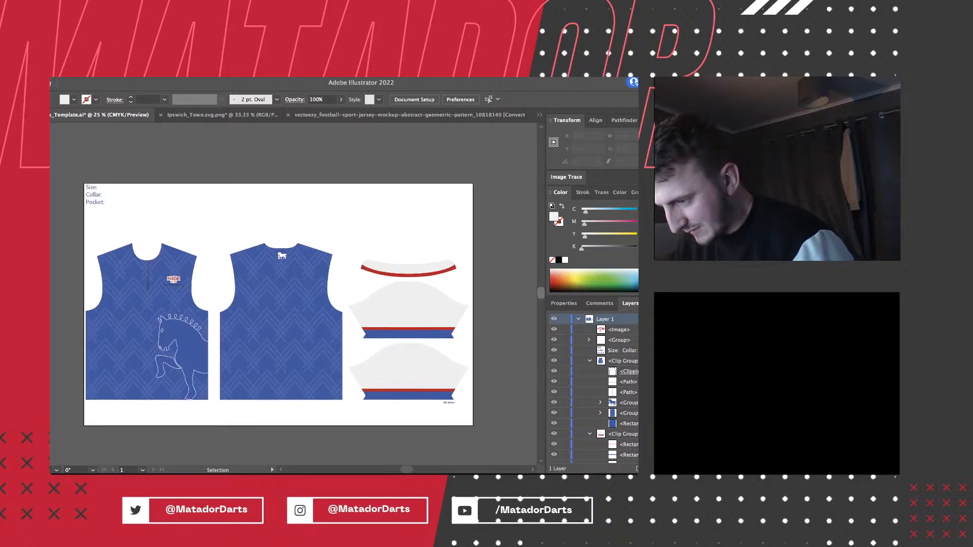
scroll(293, 302, "down", 1)
key("a")
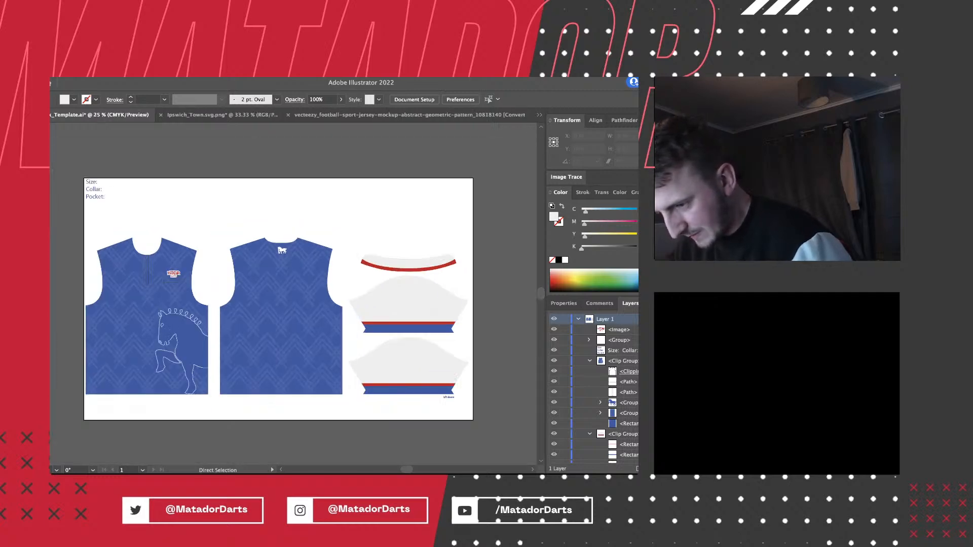
key("v")
scroll(293, 302, "down", 1)
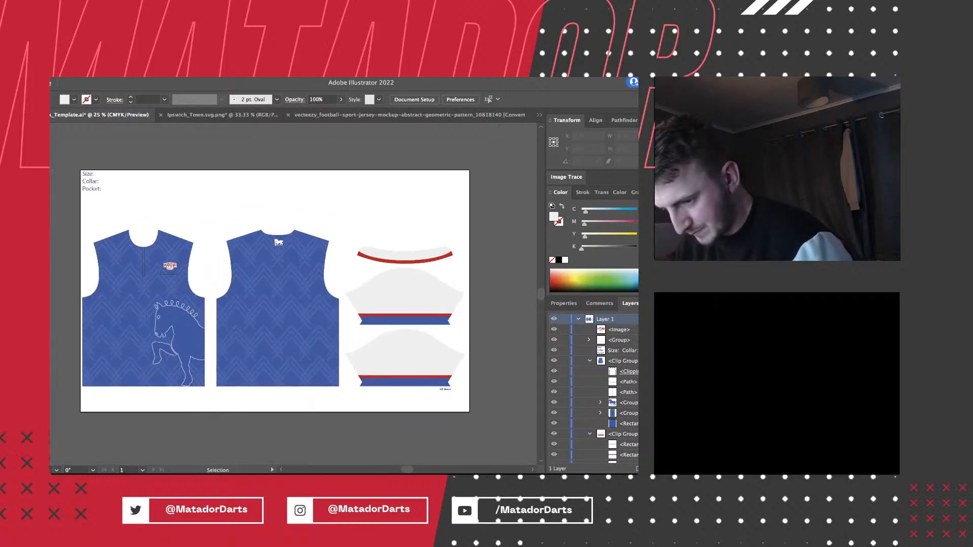
scroll(293, 293, "up", 1)
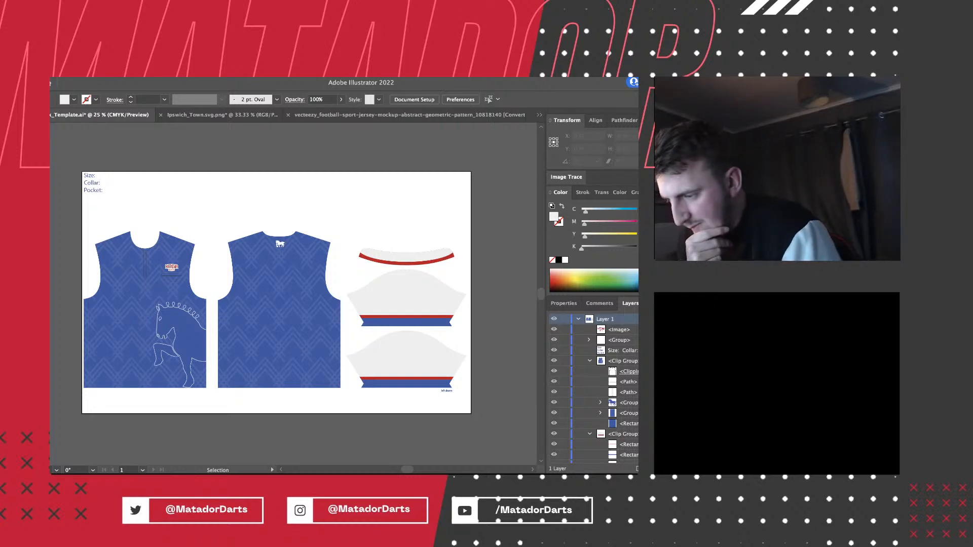
scroll(276, 297, "up", 1)
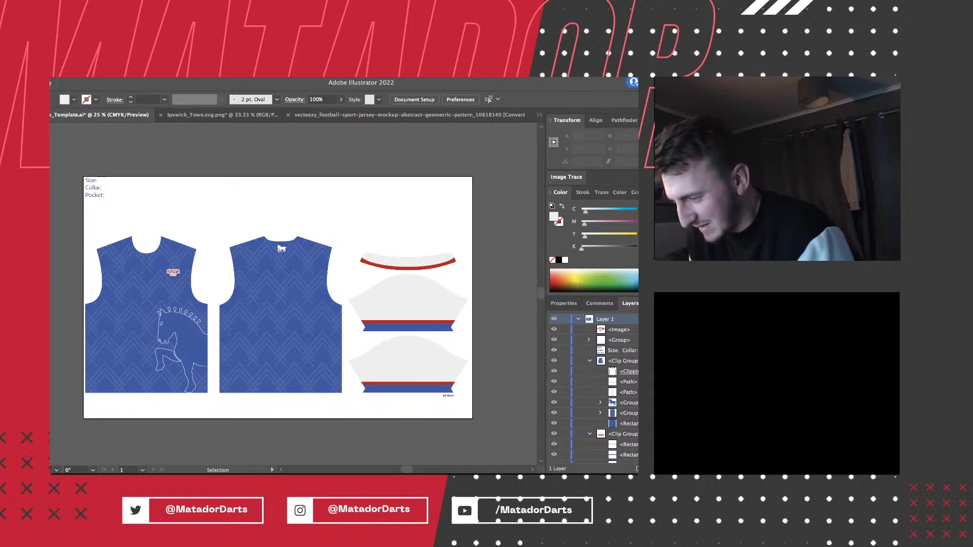
key("a")
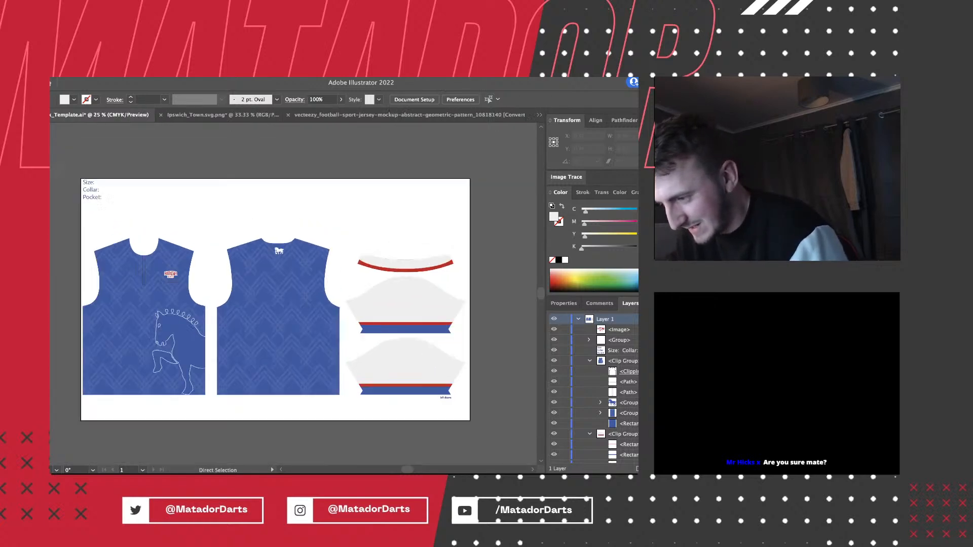
key("v")
scroll(276, 296, "down", 1)
scroll(277, 297, "up", 1)
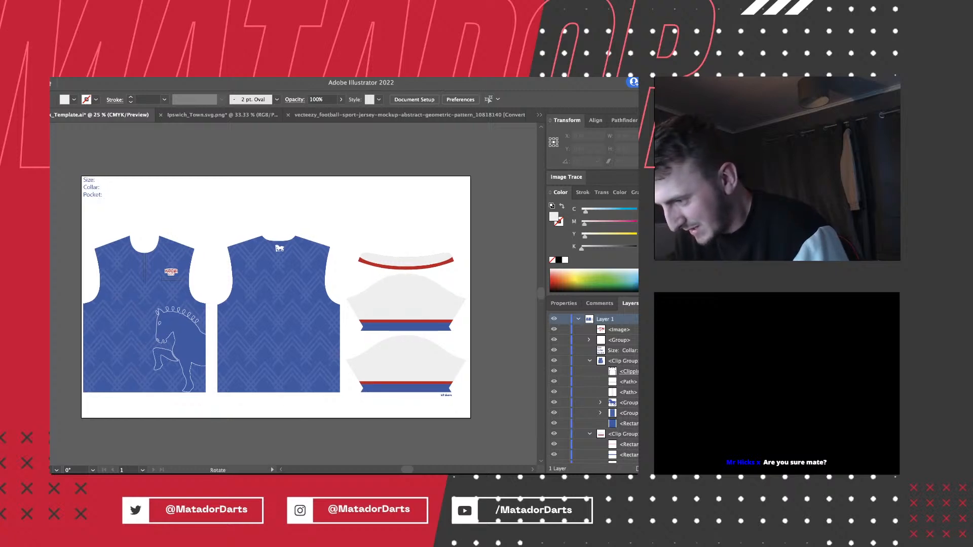
key("t")
left_click(94, 181)
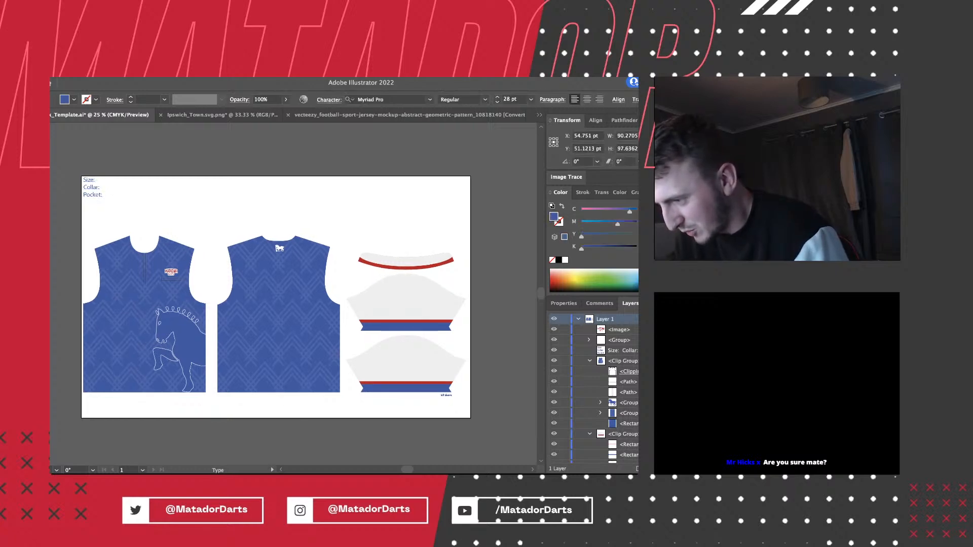
key("Escape")
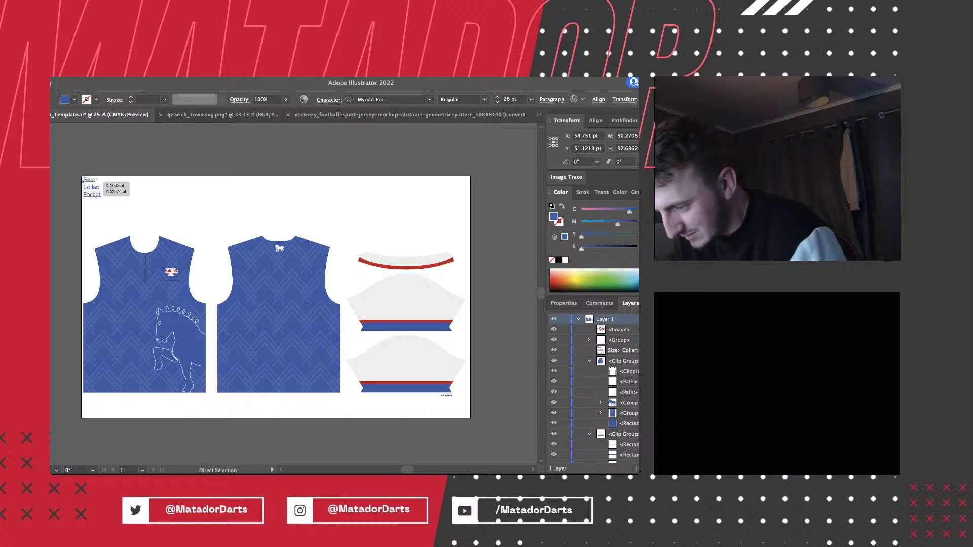
key("super+plus")
key("super+plus")
key("super+minus")
key("super+minus")
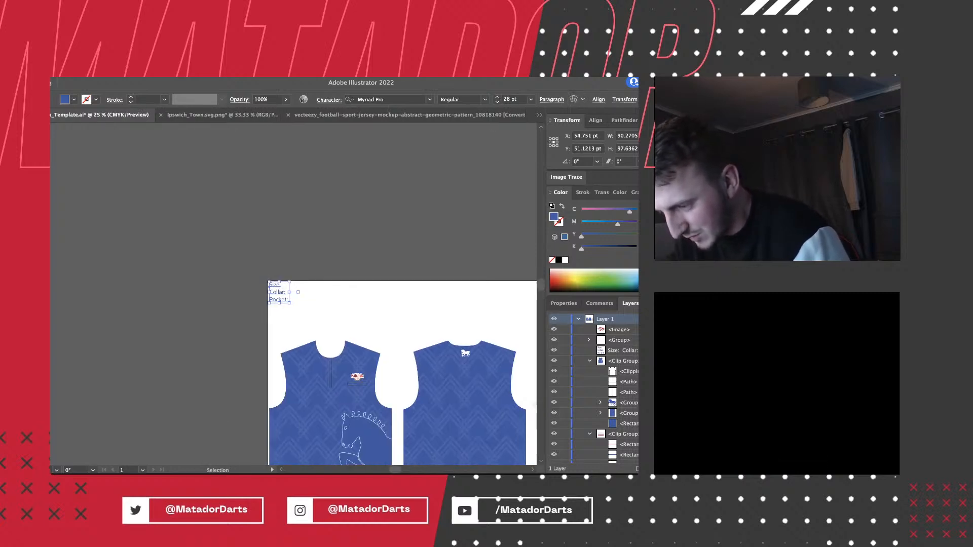
scroll(294, 294, "right", 7)
scroll(293, 294, "down", 4)
scroll(293, 294, "up", 1)
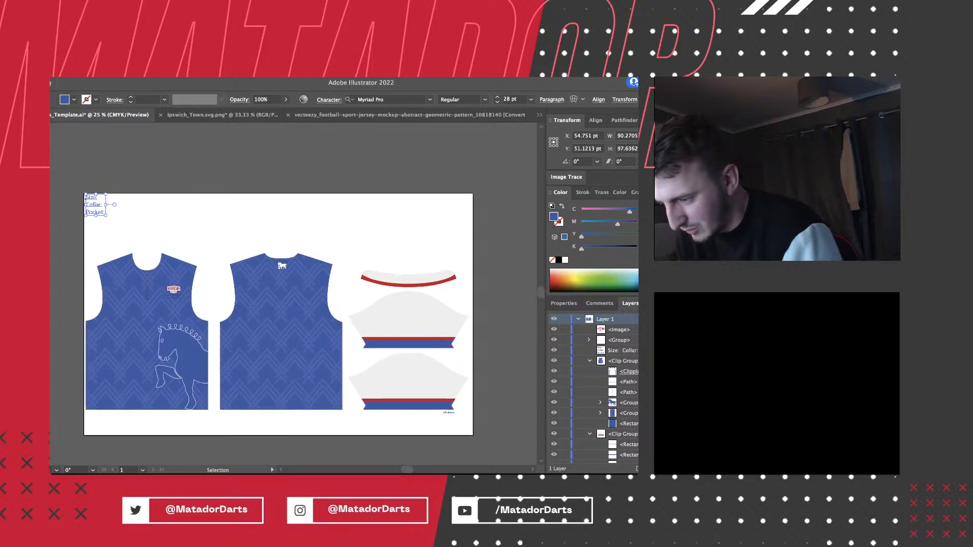
key("super+plus")
key("super+minus")
scroll(293, 294, "right", 4)
scroll(294, 294, "down", 2)
scroll(293, 294, "right", 4)
scroll(294, 294, "down", 2)
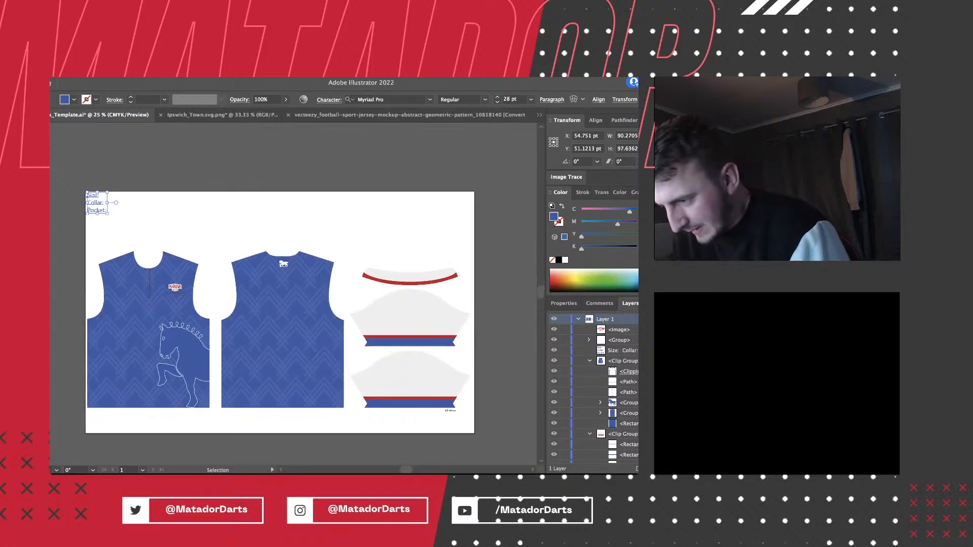
scroll(293, 294, "up", 1)
key("super+shift+a")
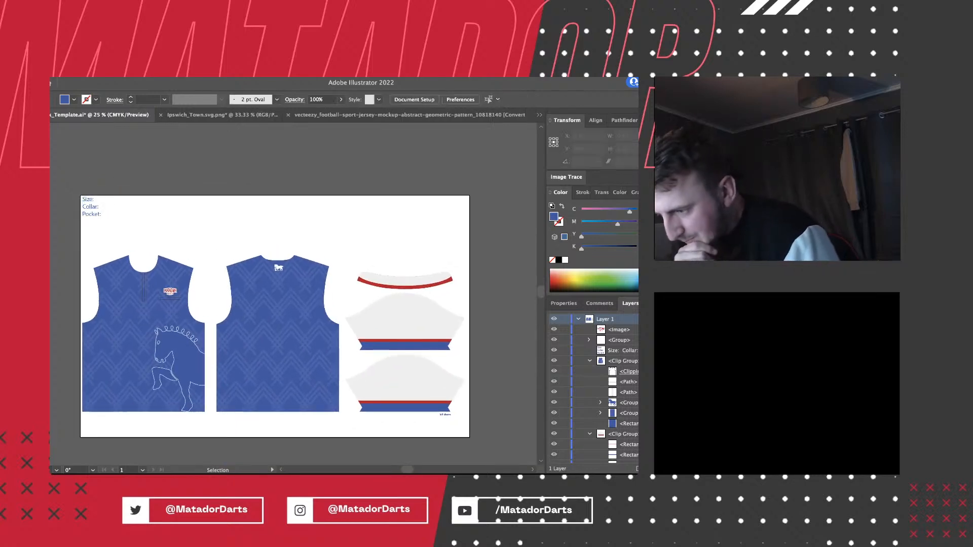
scroll(275, 316, "left", 1)
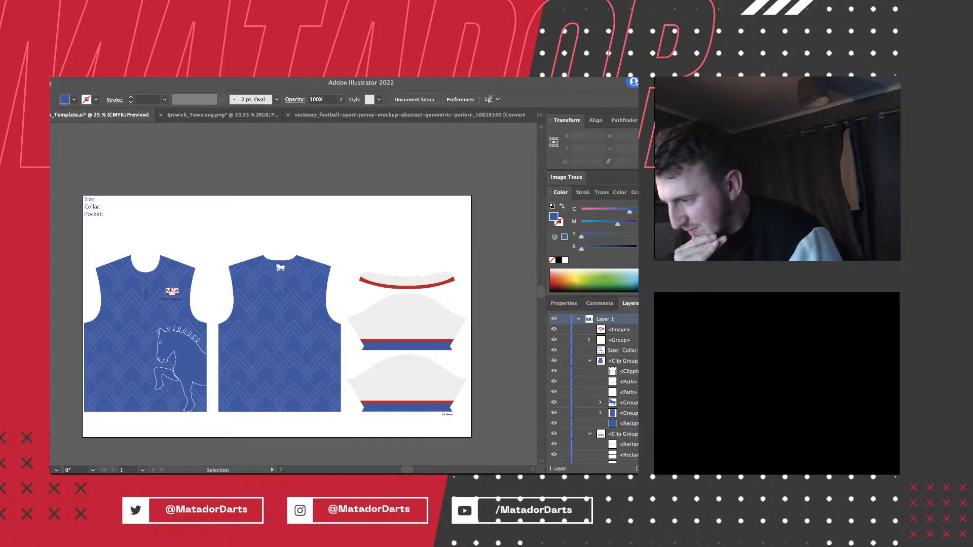
scroll(272, 312, "down", 2)
scroll(272, 312, "right", 2)
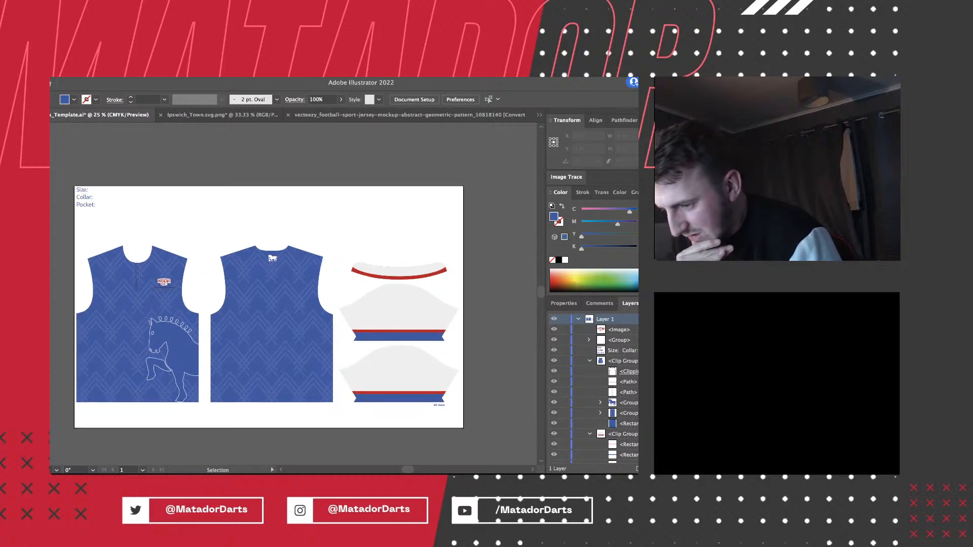
scroll(268, 306, "left", 1)
key("a")
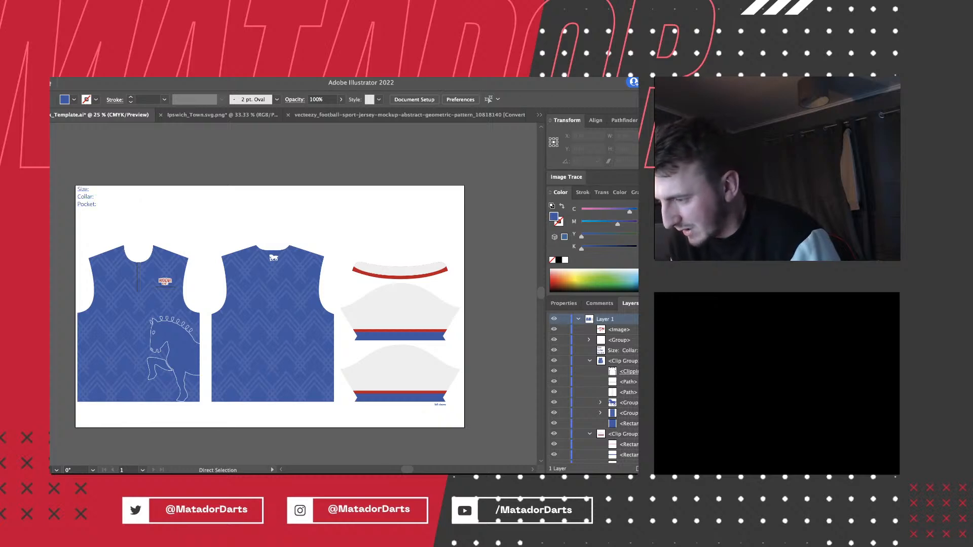
key("t")
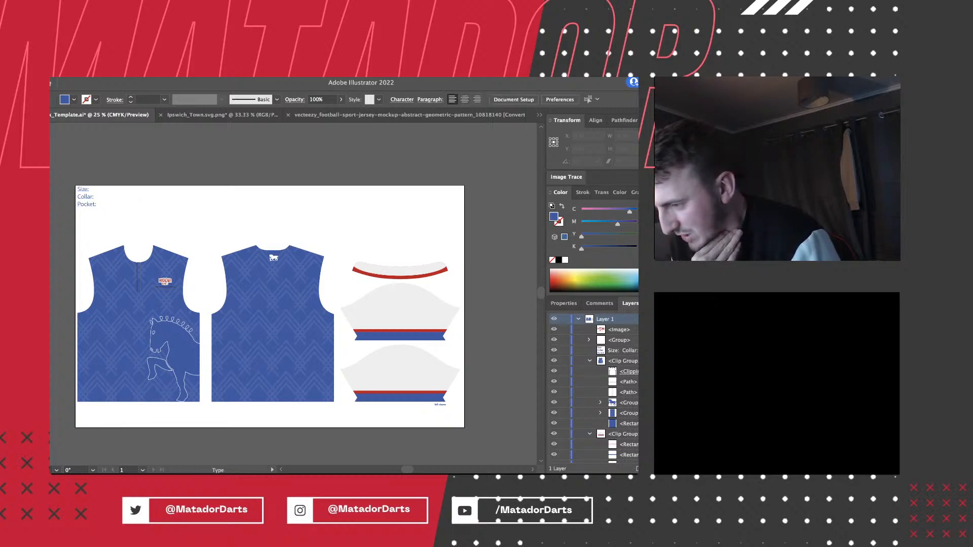
left_click_drag(96, 206, 85, 197)
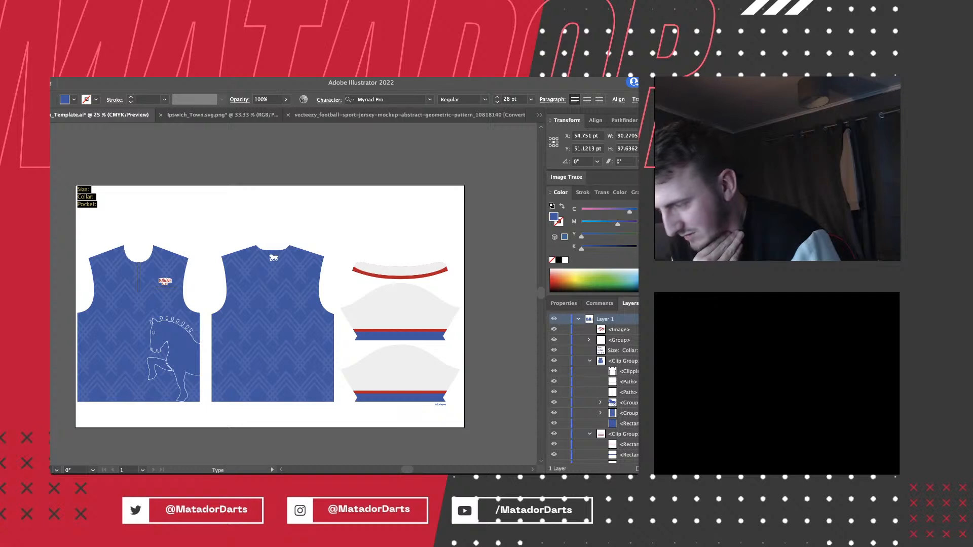
key("Escape")
key("super+shift+a")
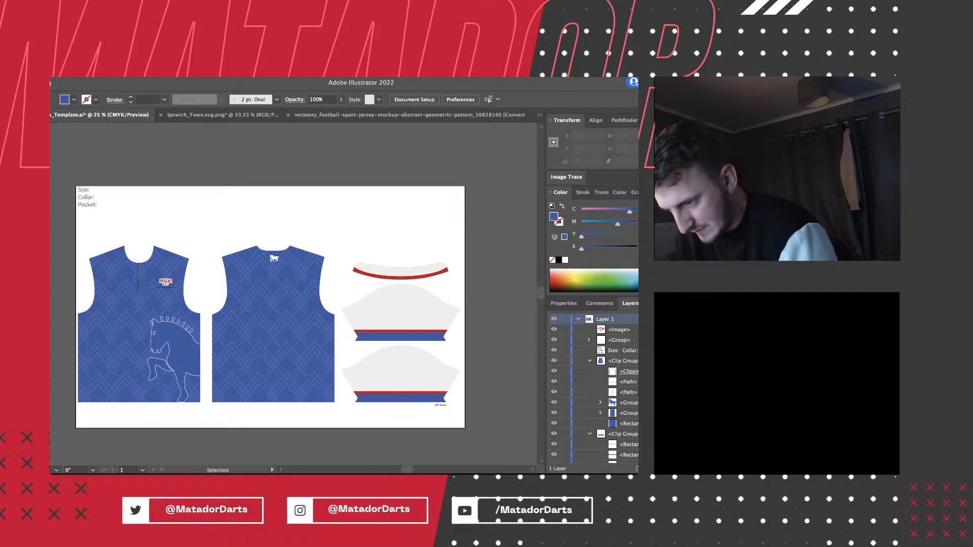
Check the finished Ipswich Town design as a whole, comparing the body pieces with the grey collar and sleeves.
key("super+plus")
key("super+minus")
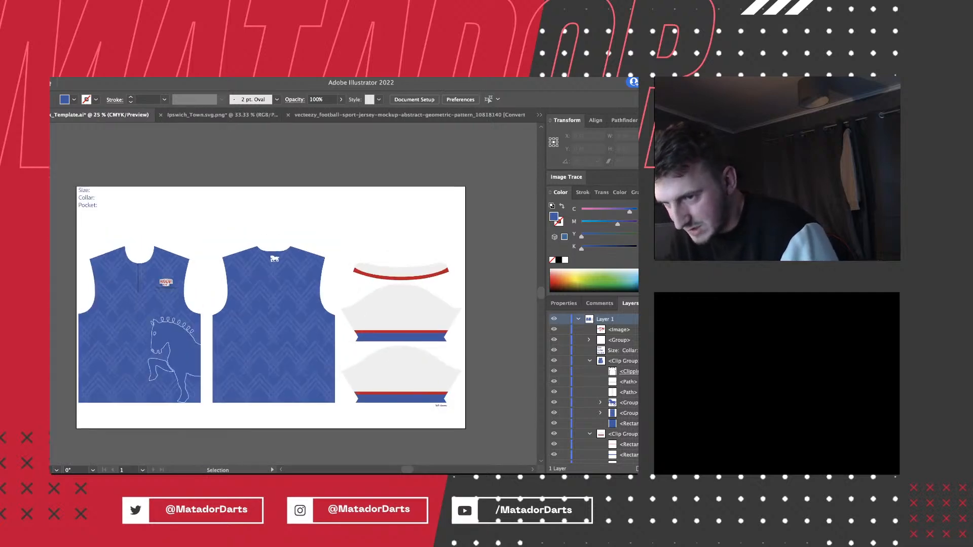
scroll(271, 308, "up", 1)
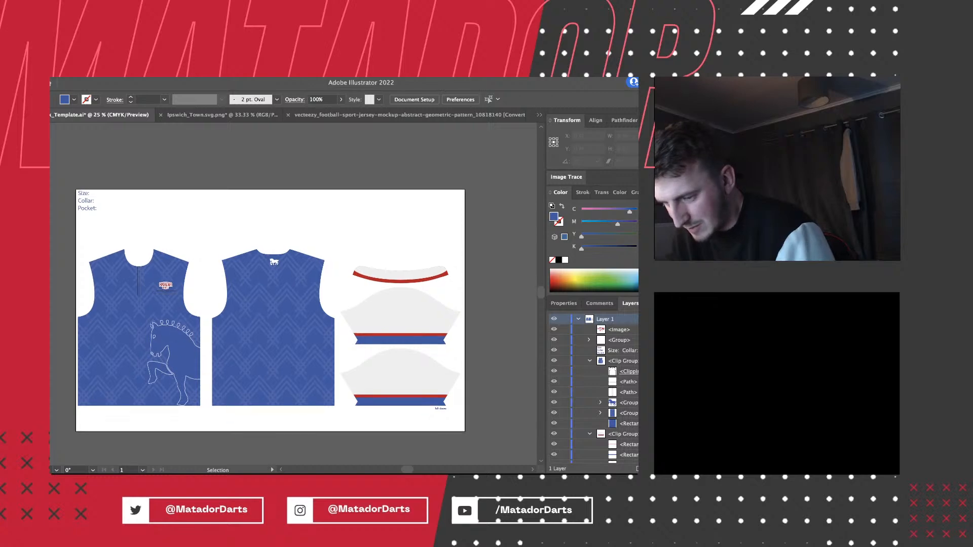
key("super+plus")
key("super+minus")
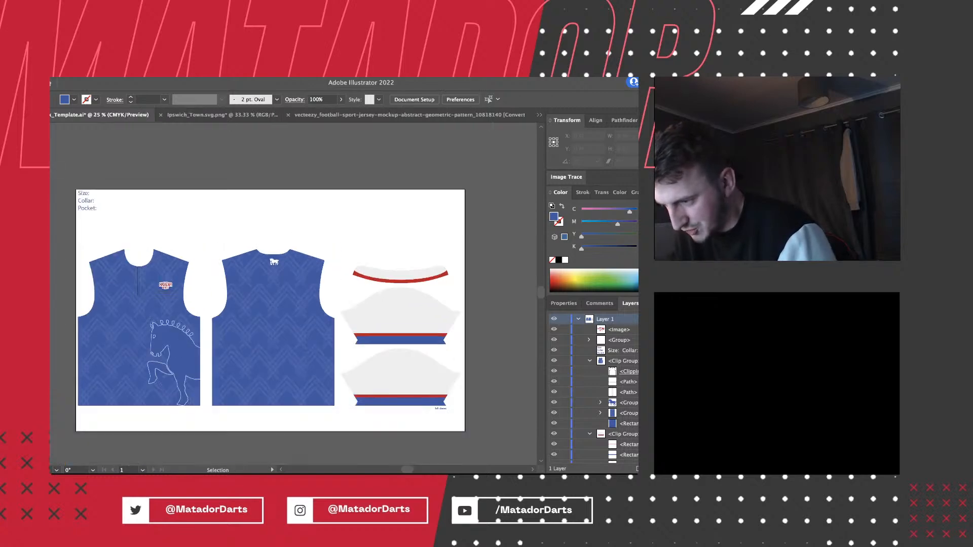
scroll(270, 310, "up", 1)
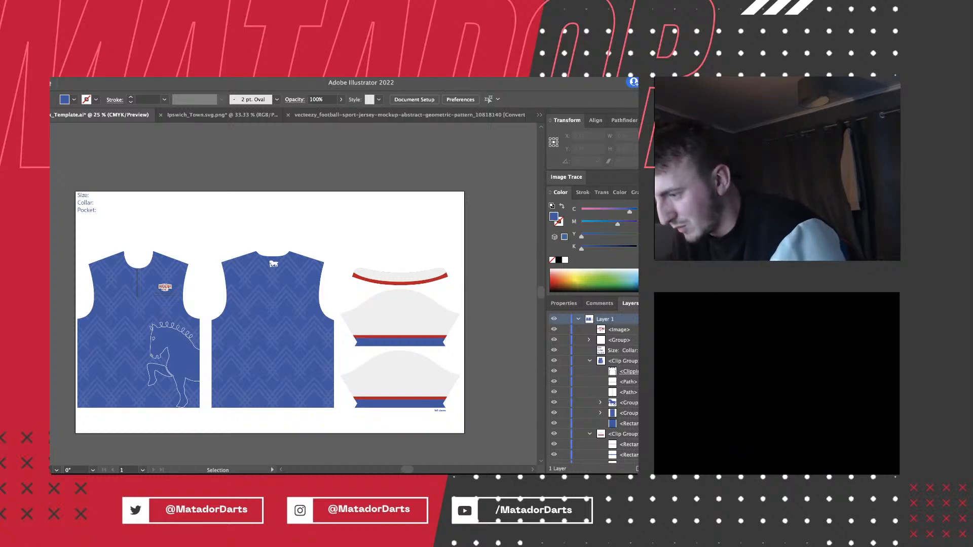
key("a")
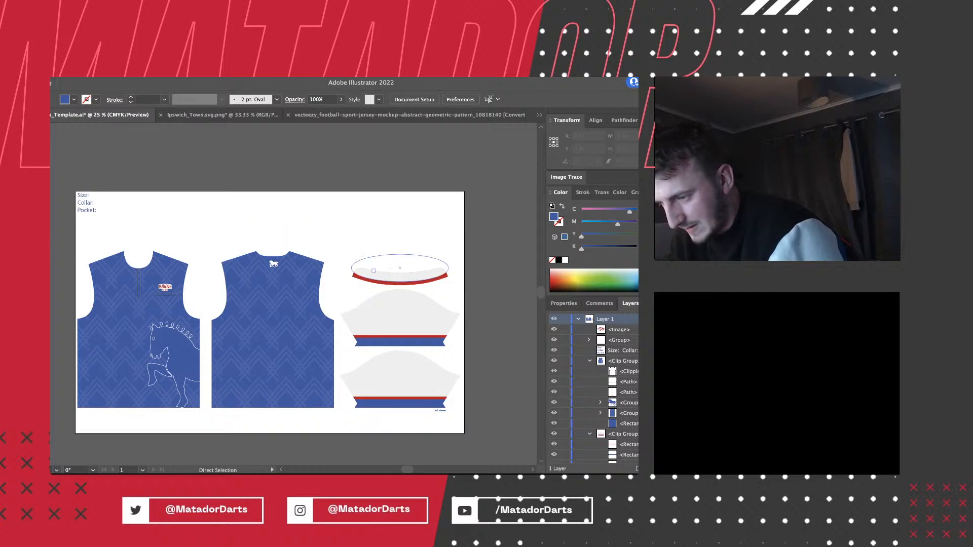
key("super+equal")
key("super+minus")
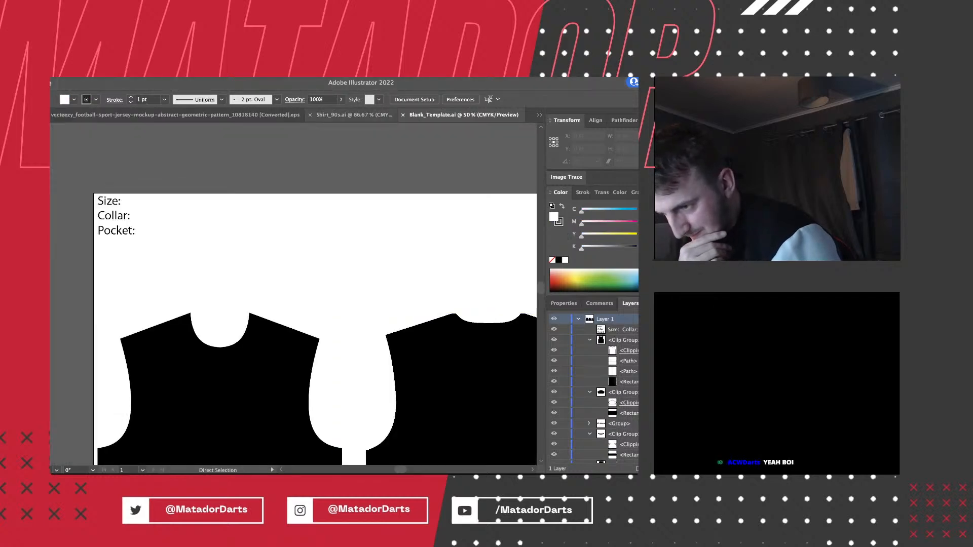
Close Shirt_90s.ai, the vecteezy jersey pattern and the other open design files, keeping only Blank_Template.ai open.
left_click(310, 115)
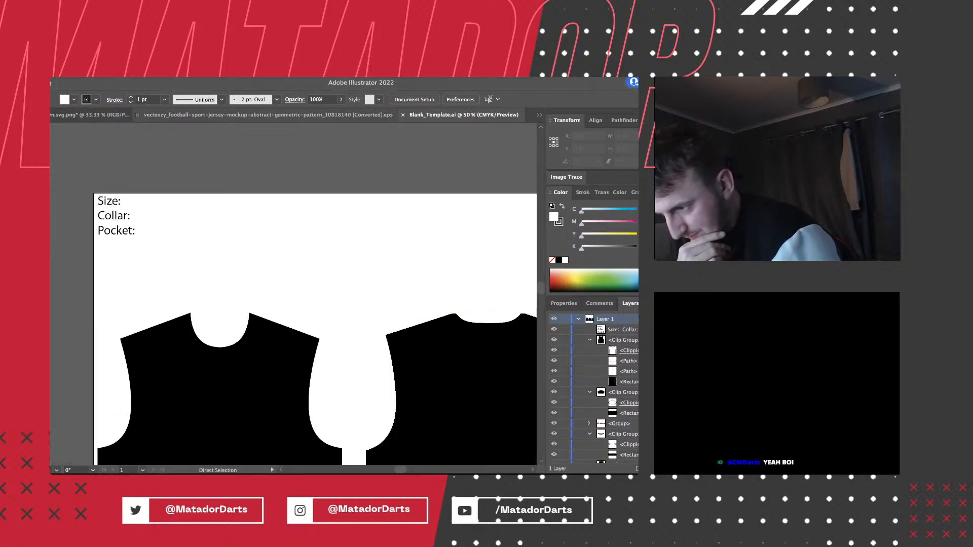
left_click(137, 115)
left_click(223, 115)
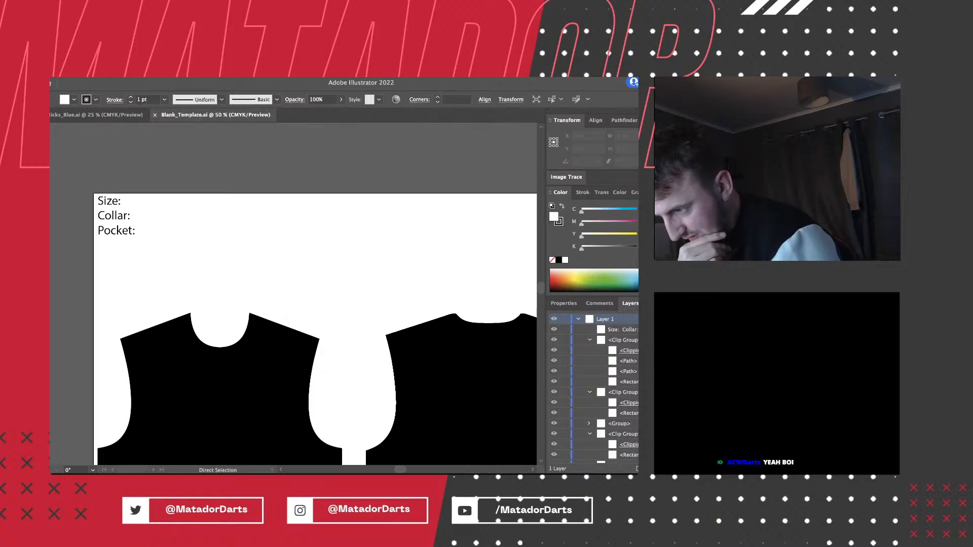
left_click(56, 115)
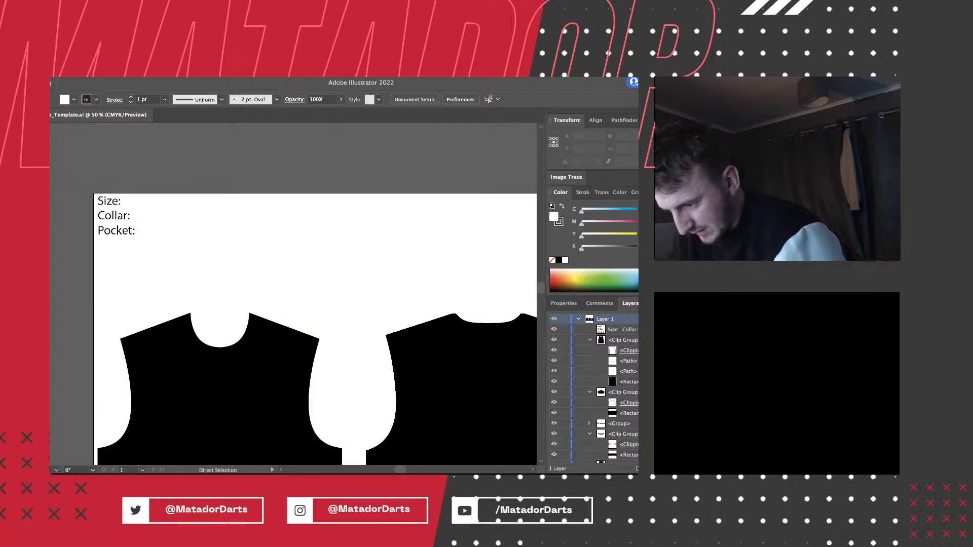
Review the entire blank template at 25% magnification, covering the black front, back, collar and sleeve pieces.
key("ctrl+minus")
key("ctrl+minus")
scroll(329, 294, "down", 2)
scroll(329, 294, "right", 2)
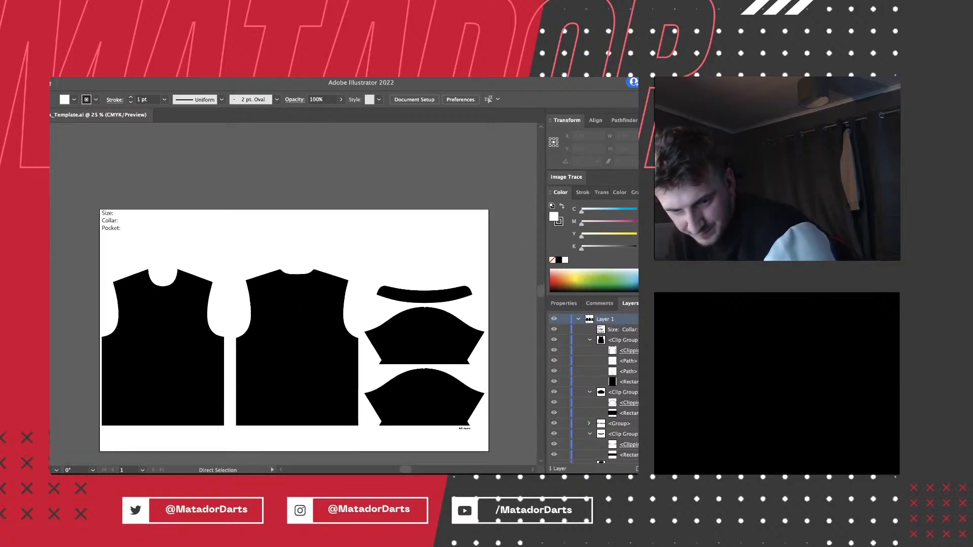
scroll(294, 319, "left", 1)
scroll(294, 318, "down", 1)
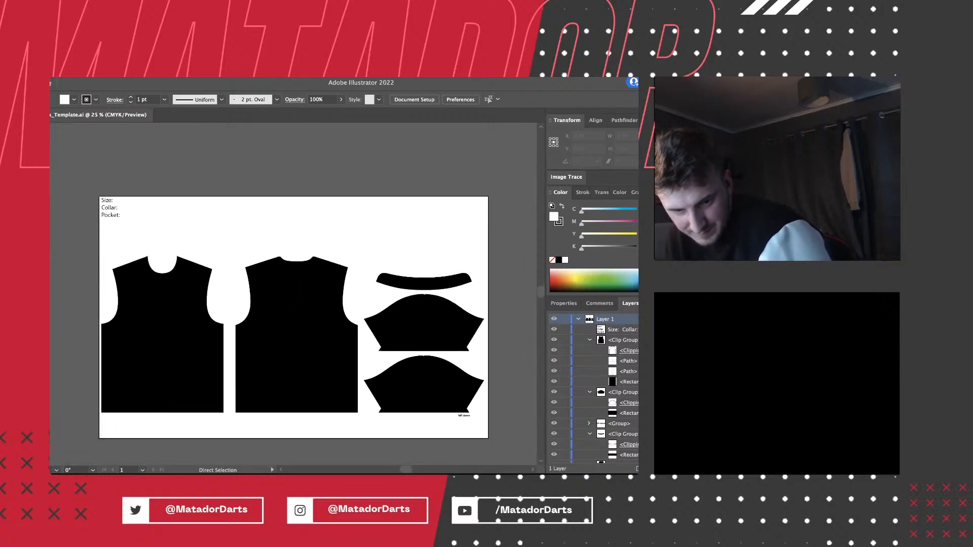
scroll(294, 318, "down", 1)
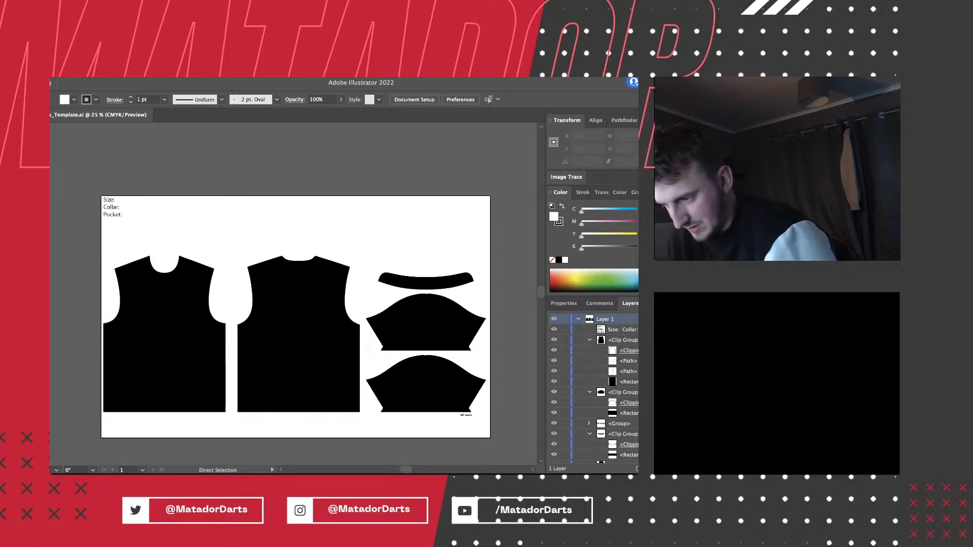
scroll(294, 318, "right", 1)
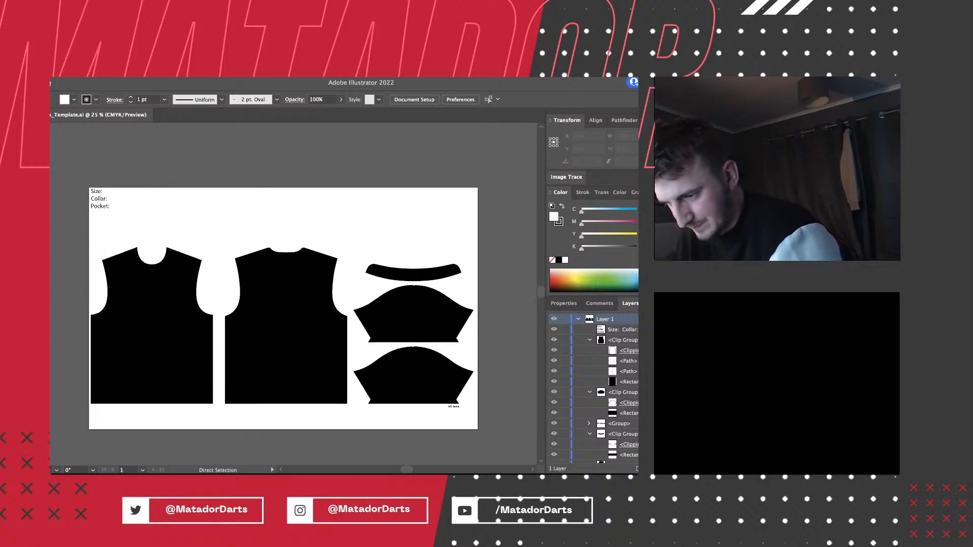
key("super+=")
key("super+-")
scroll(283, 303, "down", 1)
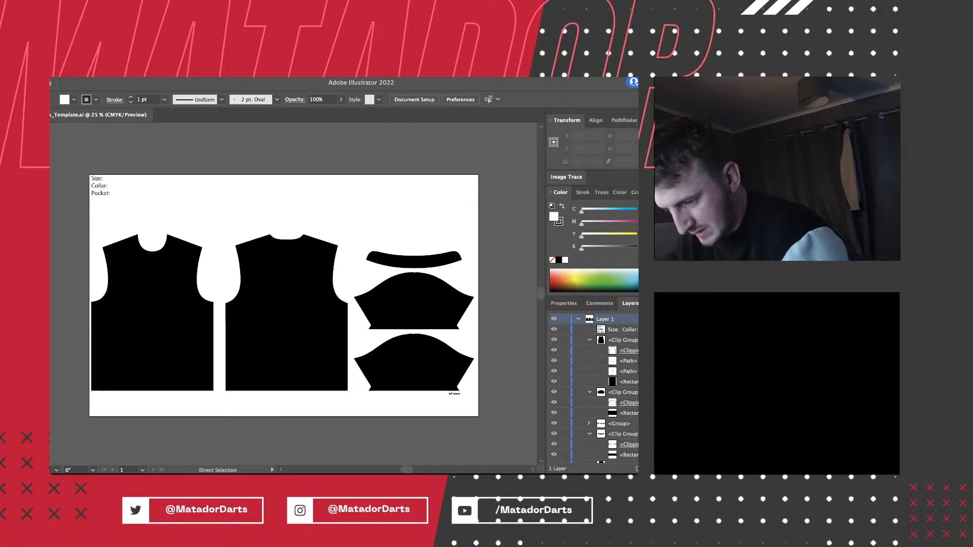
key("super+=")
key("super+-")
scroll(280, 292, "down", 2)
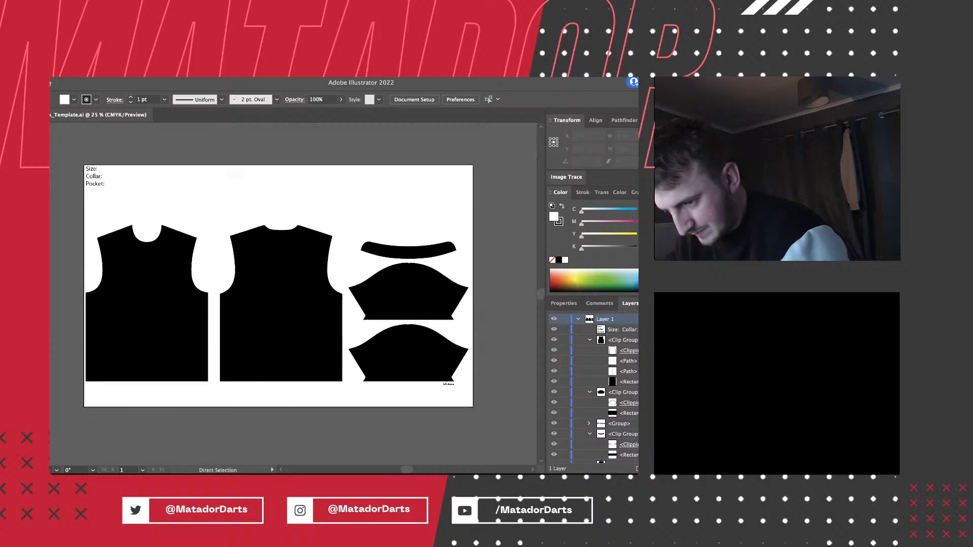
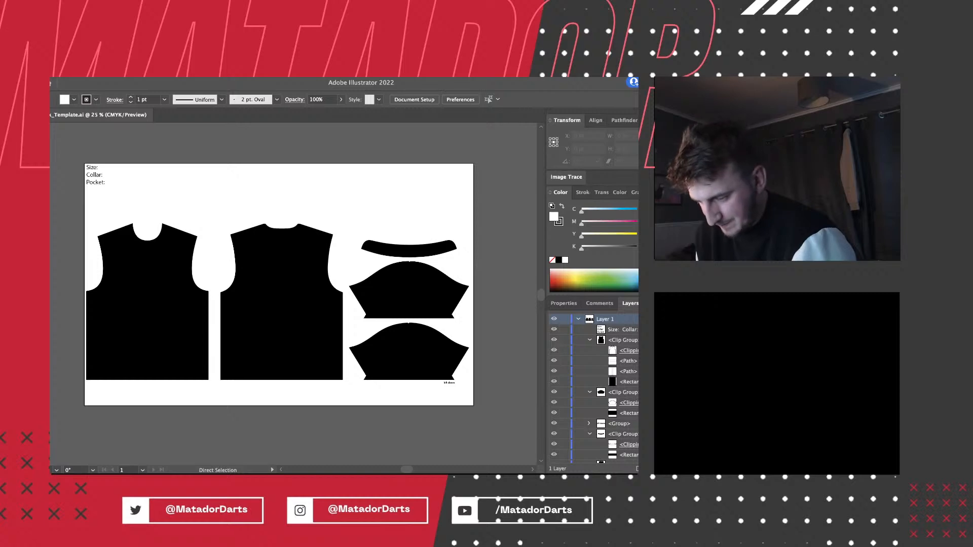
Paste the black and red shirt mockup image over the template and enlarge it to about 2859 by 1372 pt.
key("ctrl+v")
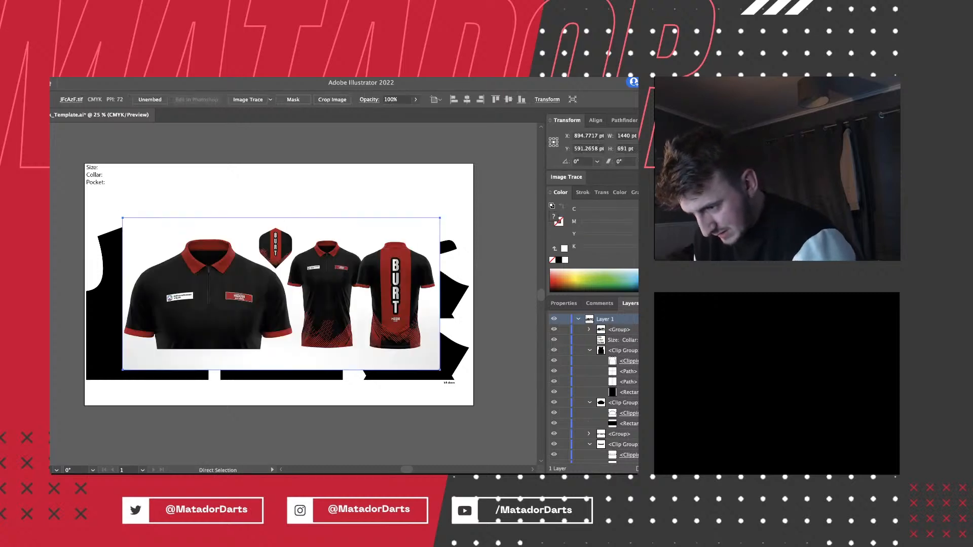
key("v")
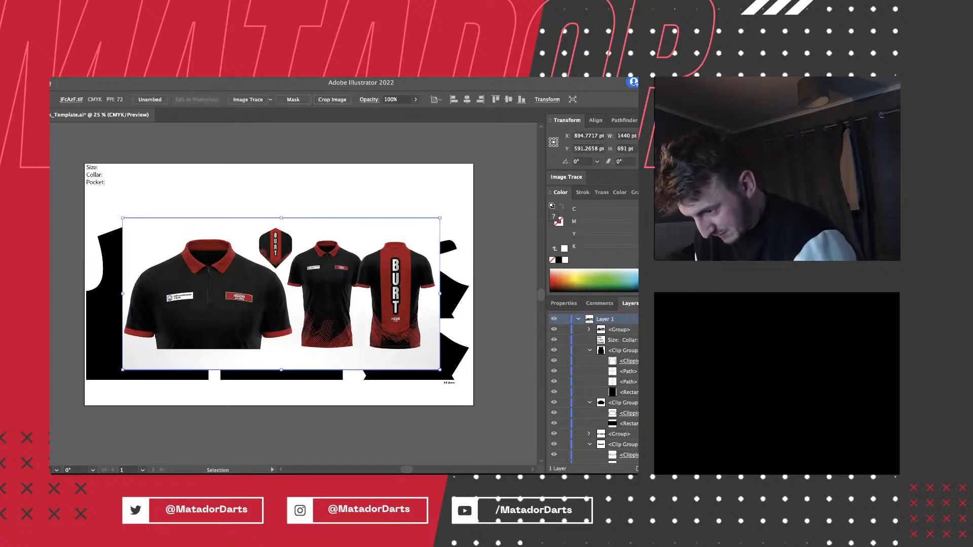
left_click_drag(281, 370, 281, 463)
left_click_drag(379, 368, 319, 260)
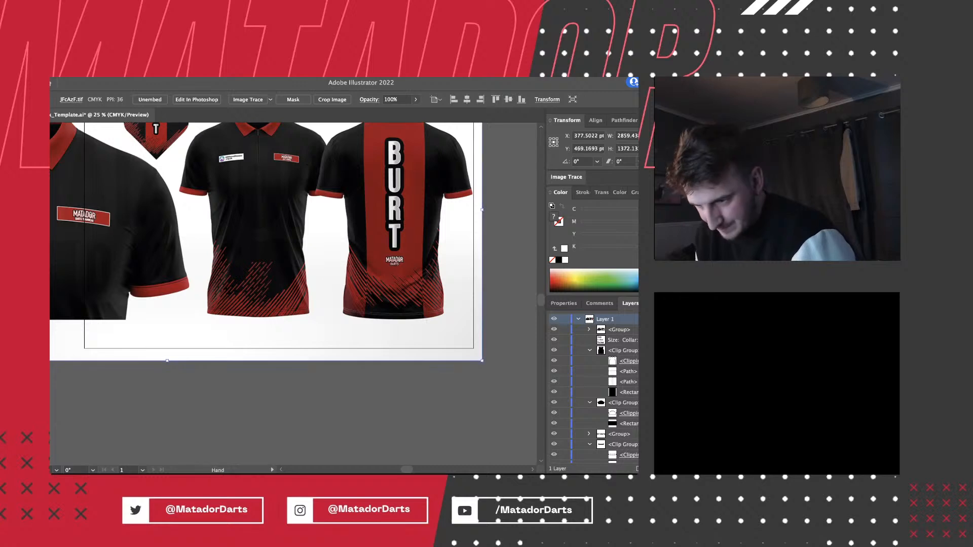
left_click_drag(427, 321, 383, 365)
key("super+shift+a")
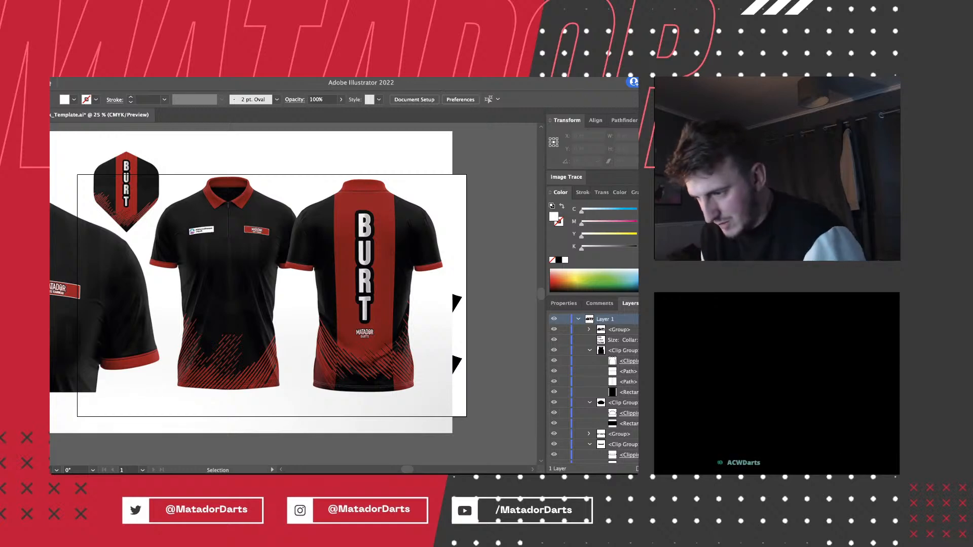
Delete the black and red shirt mockup image from the template.
scroll(293, 279, "down", 1)
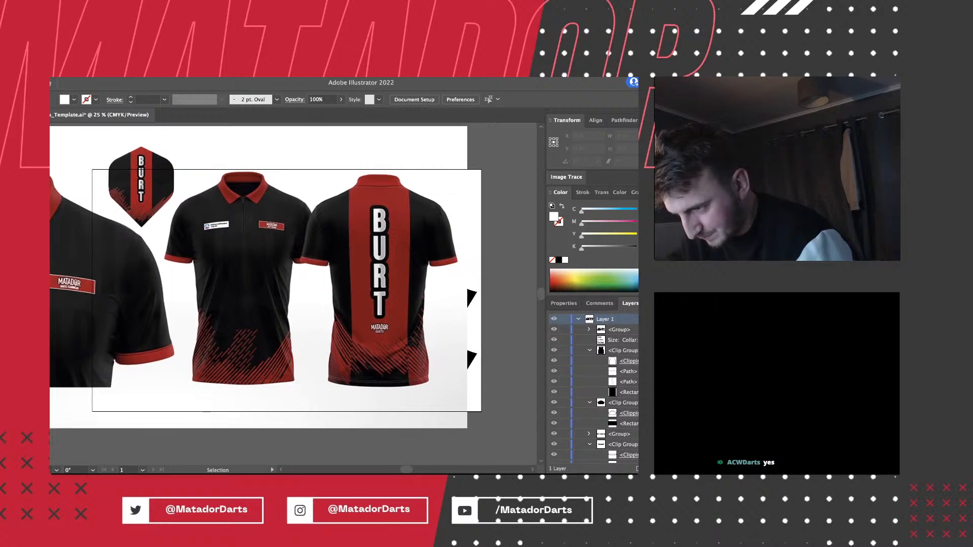
scroll(292, 279, "right", 1)
left_click(293, 279)
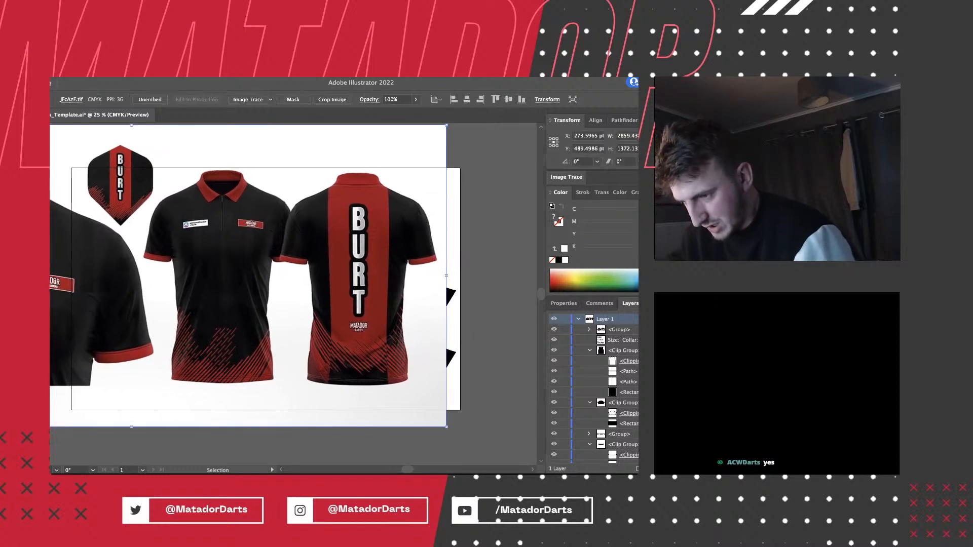
key("Delete")
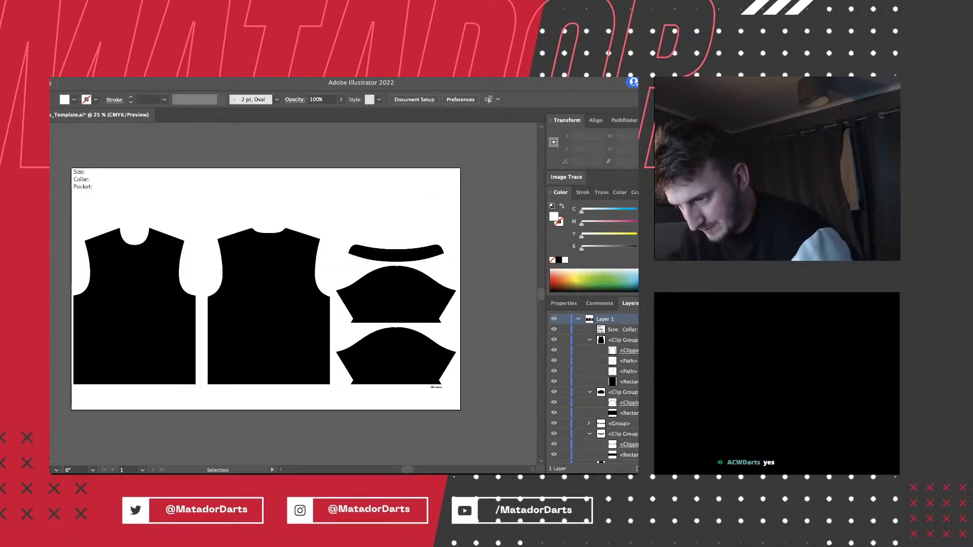
Paste the orange ACW Darts logo over the back piece, nudge it slightly and delete it again.
scroll(265, 288, "down", 1)
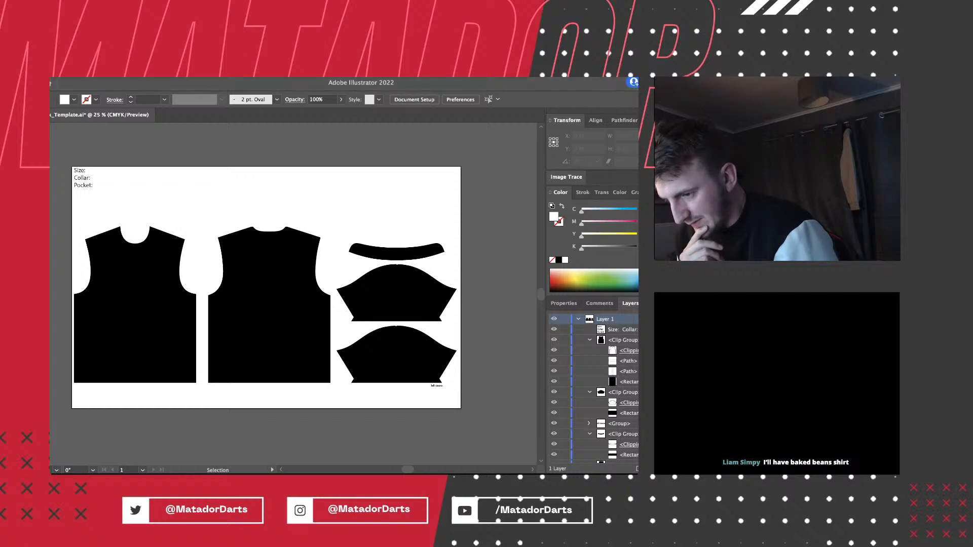
scroll(293, 293, "left", 1)
key("super+=")
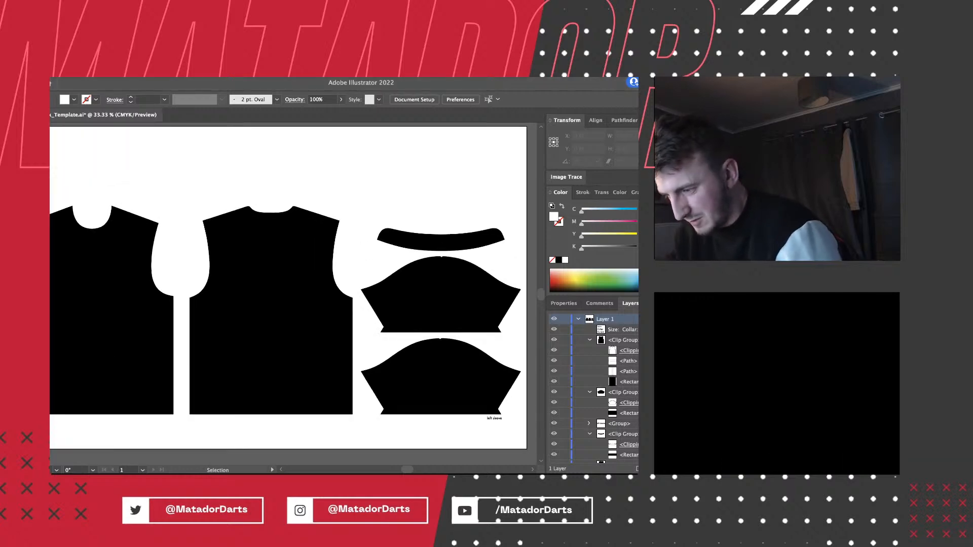
scroll(293, 292, "left", 3)
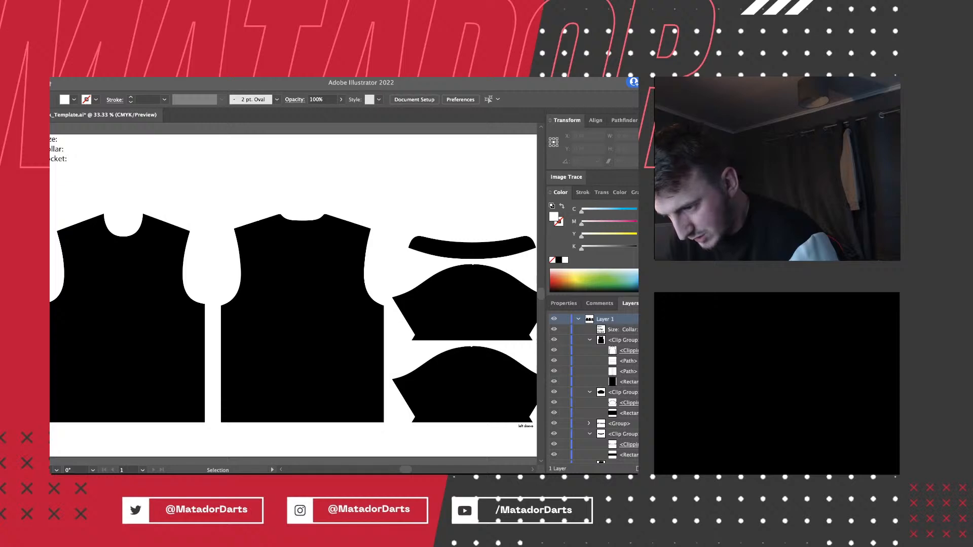
key("super+v")
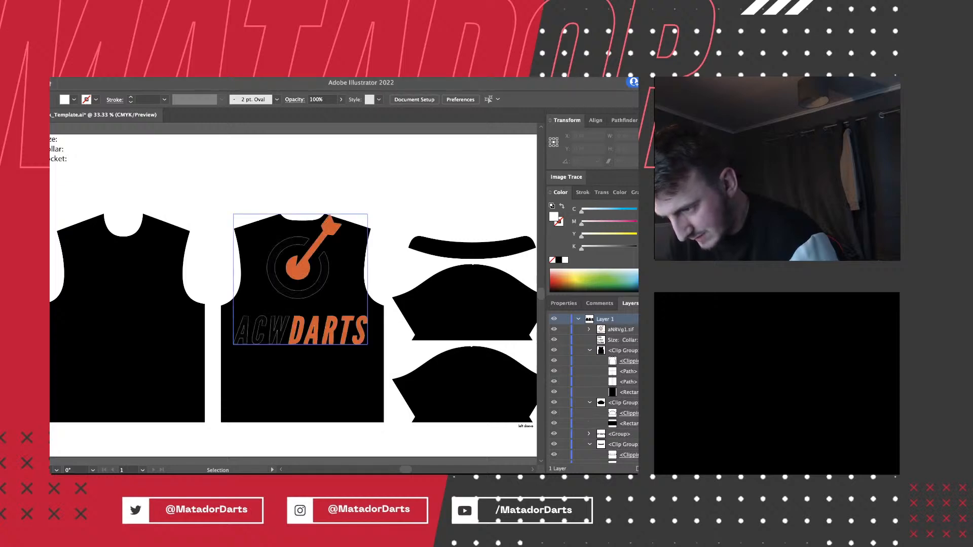
mouse_move(308, 290)
left_mouse_down()
mouse_move(230, 331)
mouse_move(298, 260)
mouse_move(297, 279)
mouse_move(311, 285)
left_mouse_up()
key("BackSpace")
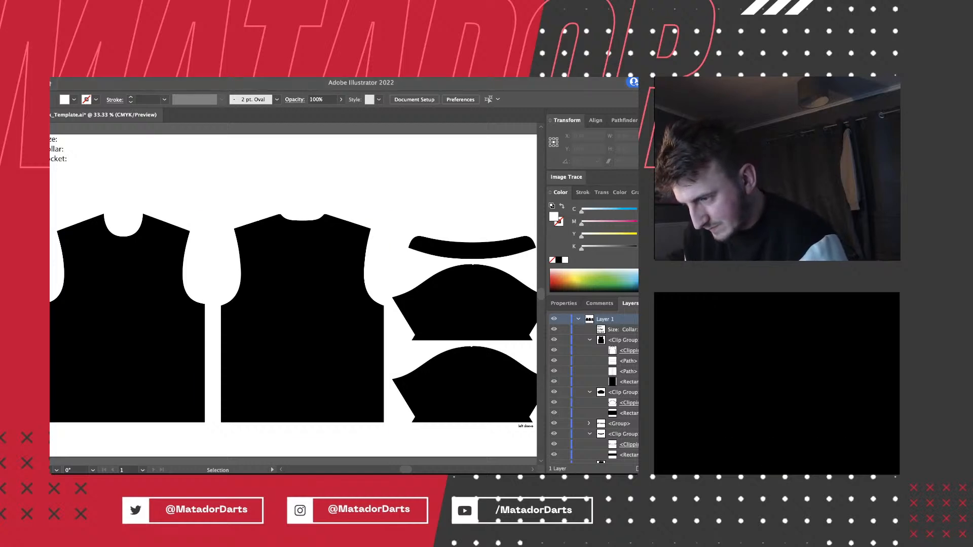
Recolour all the black template pieces, including the front, back, collar and both sleeves, with a slightly lighter near-black fill.
key("a")
left_click(123, 317)
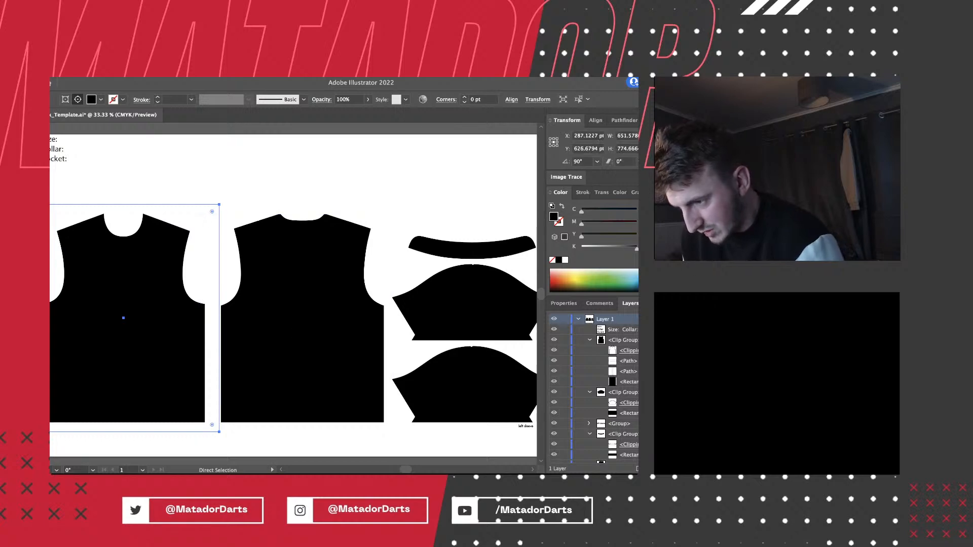
key("ctrl+a")
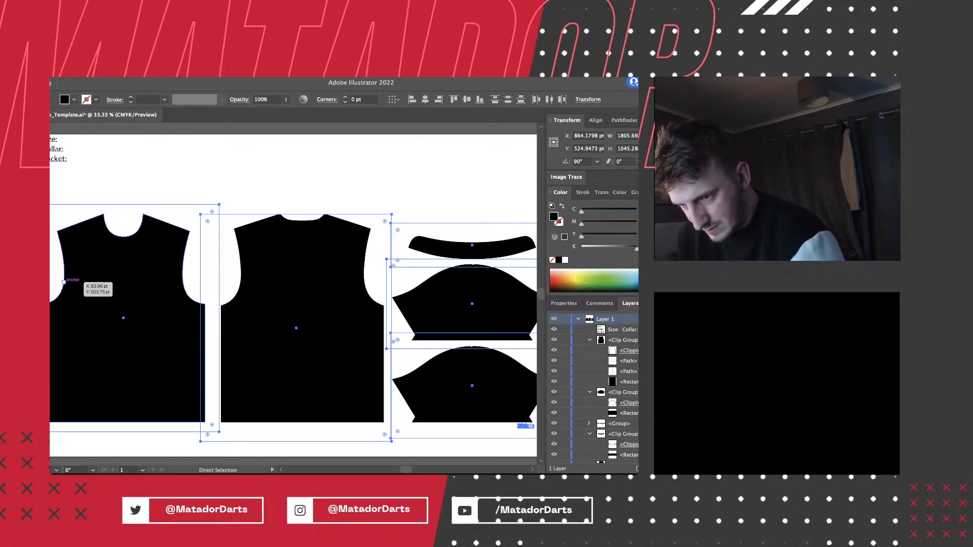
key("Return")
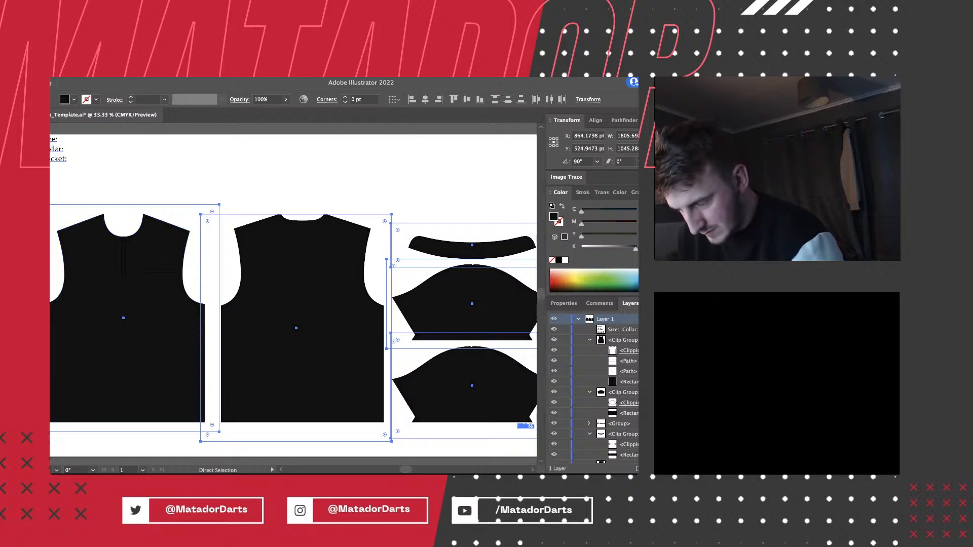
key("shift+super+a")
left_click(296, 328)
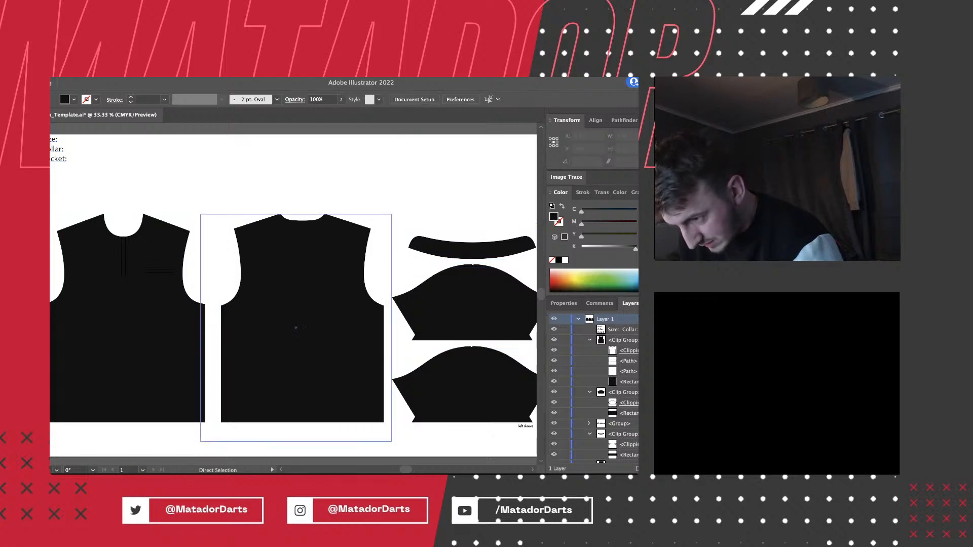
key("v")
key("Up")
key("Up")
key("Up")
key("Up")
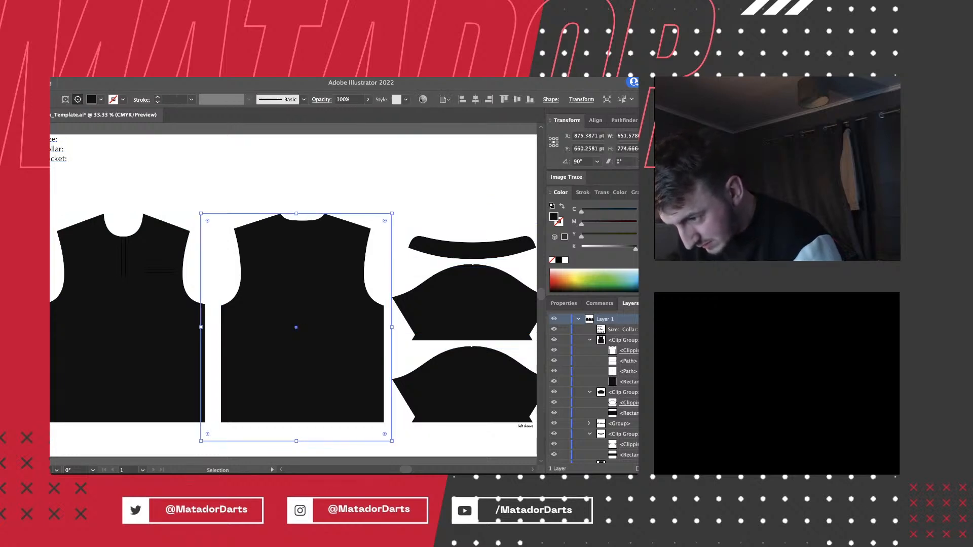
key("shift+super+a")
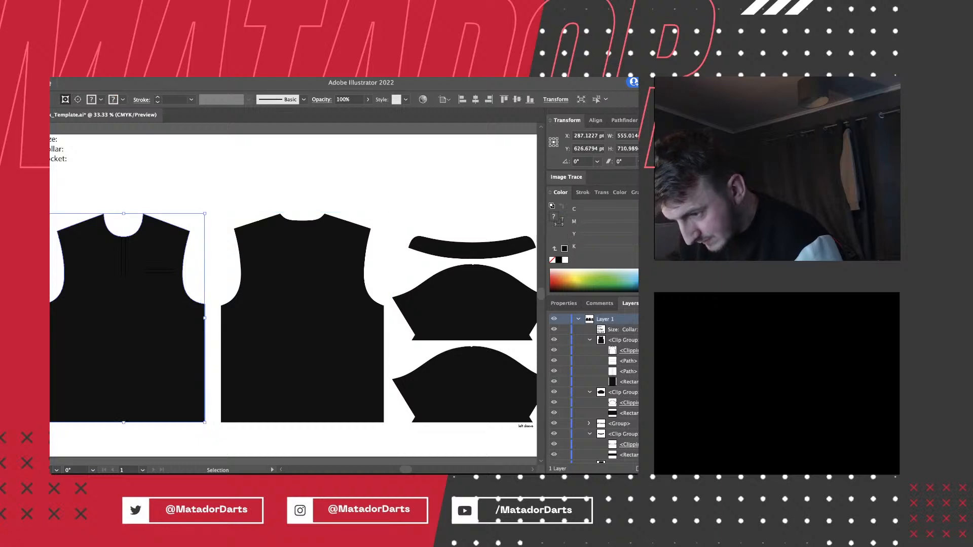
key("a")
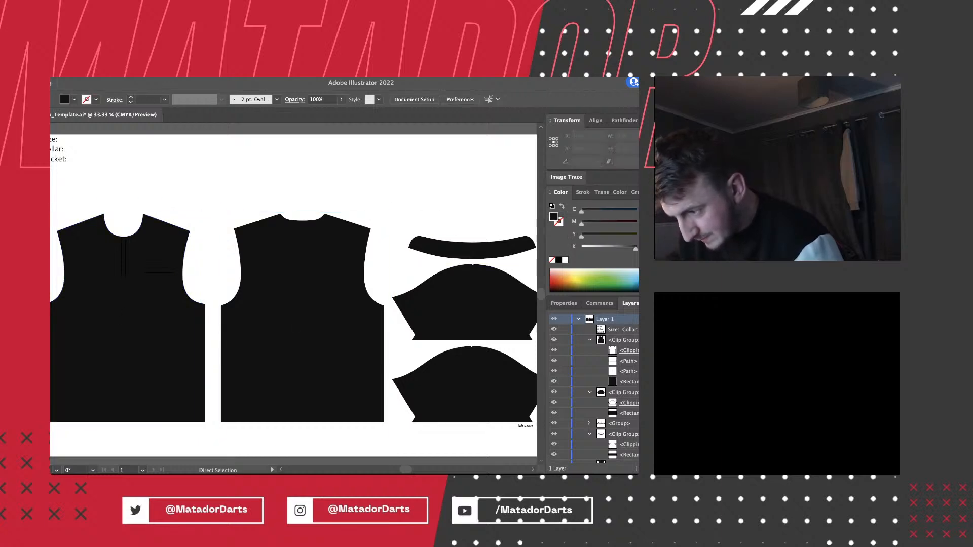
left_click(124, 320)
key("shift+super+a")
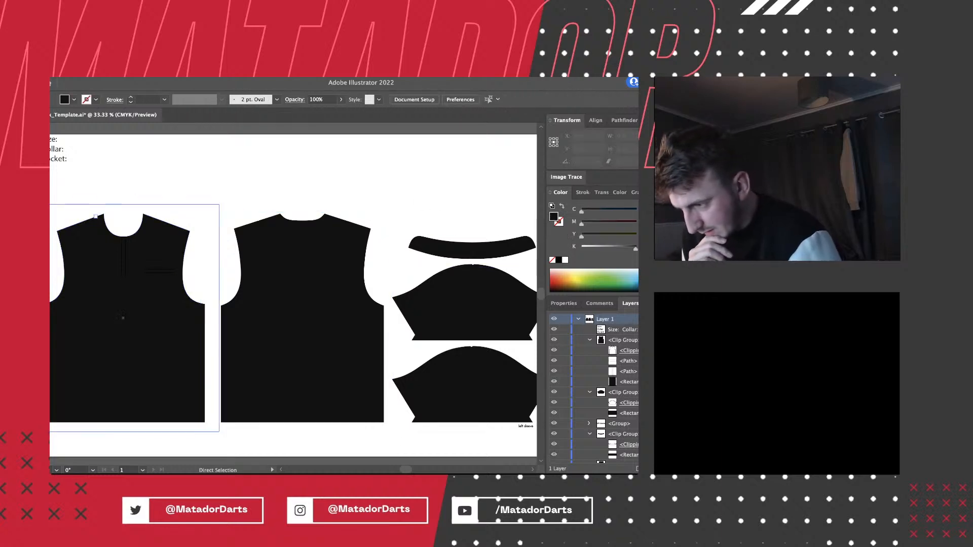
Draw a tall rectangle about 266 pt wide and 767 pt high over the back piece.
key("l")
key("m")
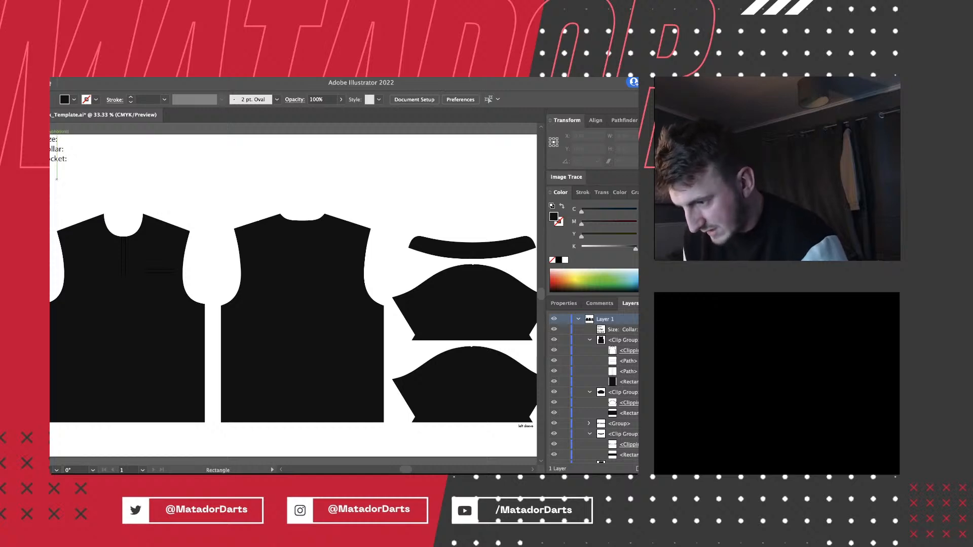
left_click_drag(273, 206, 352, 432)
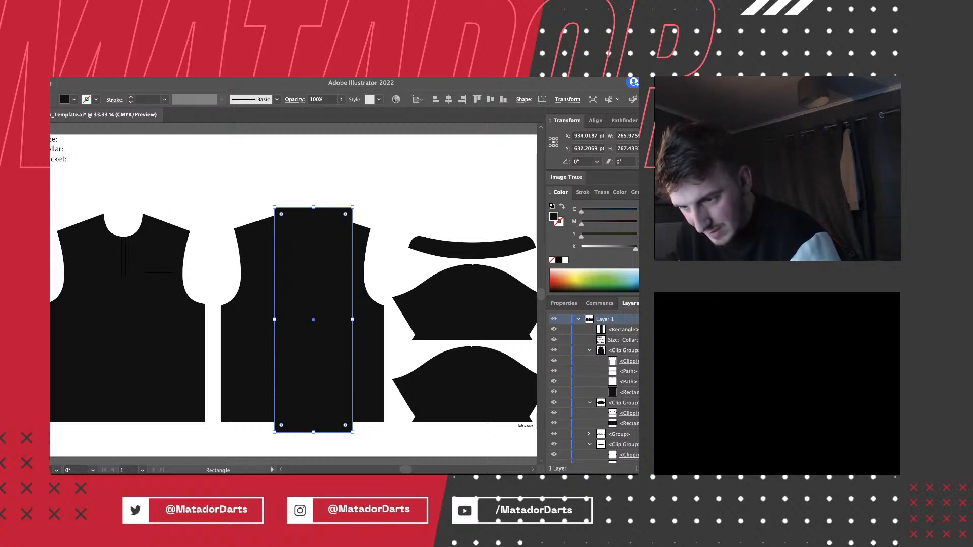
Fill the new rectangle with a warm red, mixing high magenta and yellow with no cyan and a little black.
left_click_drag(582, 235, 596, 235)
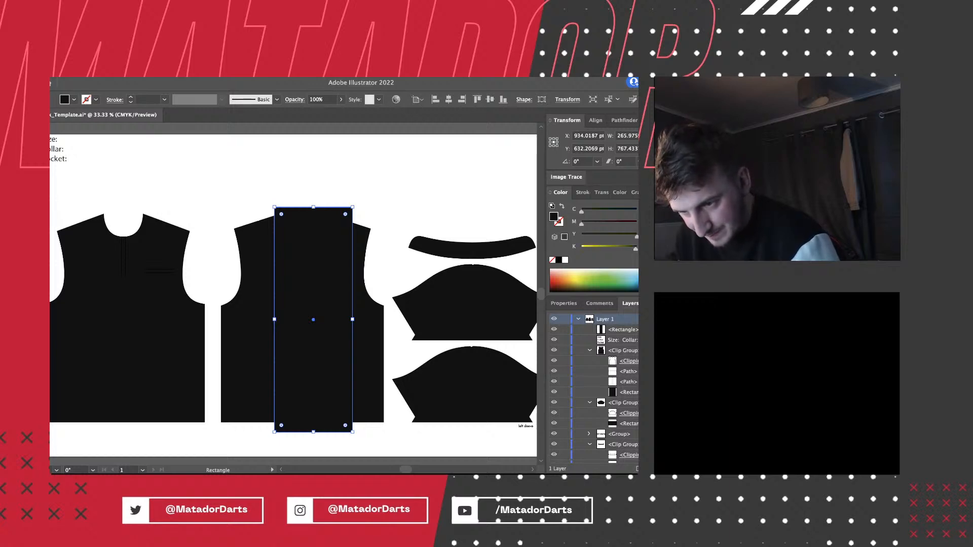
left_click_drag(557, 274, 554, 283)
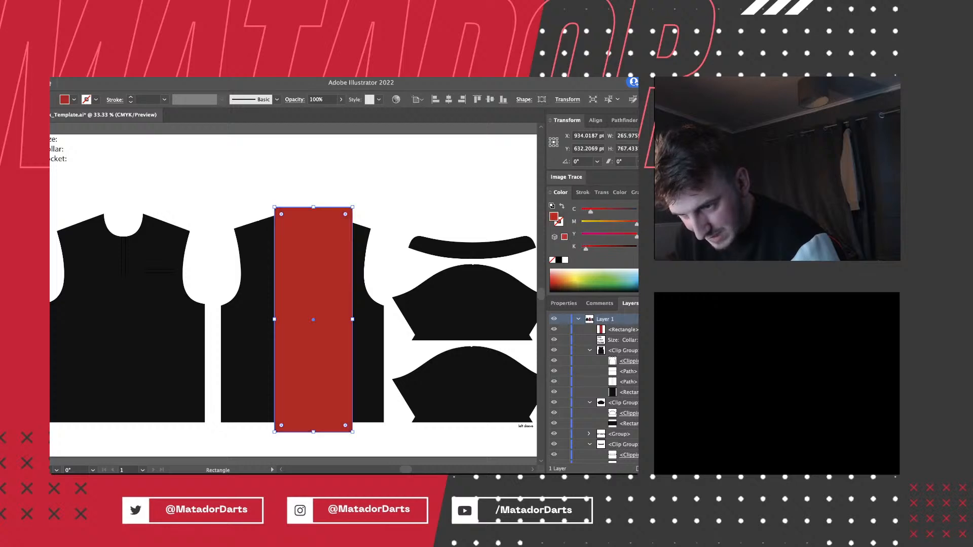
left_click_drag(591, 211, 581, 210)
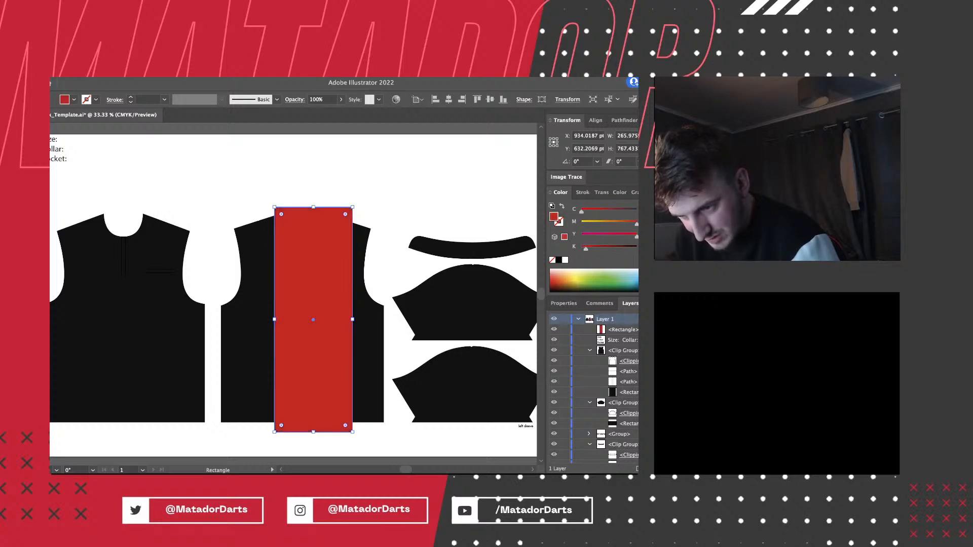
left_click_drag(586, 248, 581, 248)
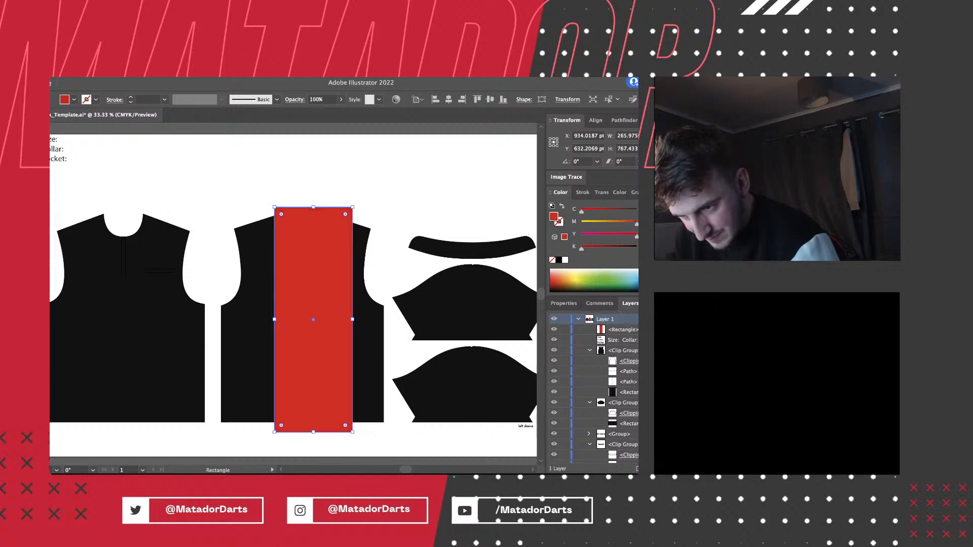
left_click_drag(582, 210, 588, 211)
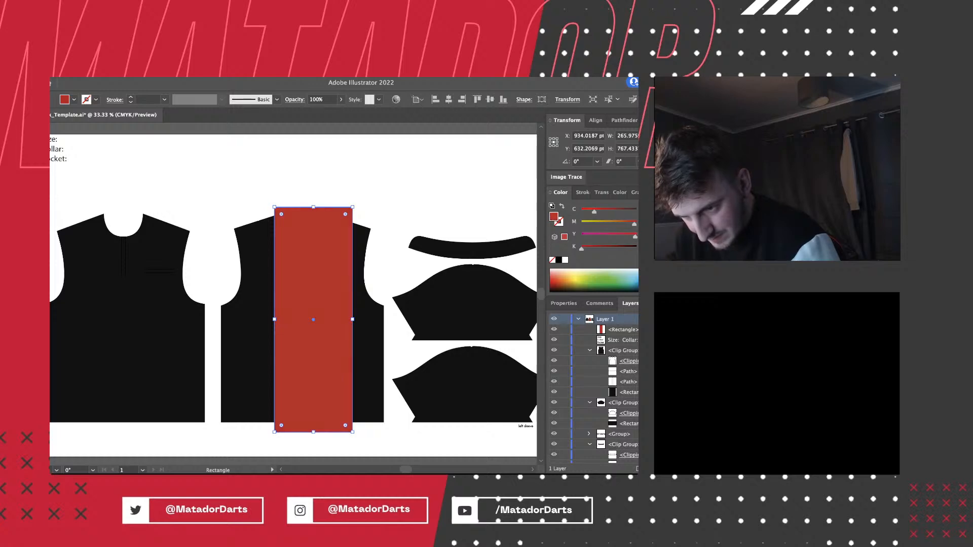
left_click_drag(594, 211, 588, 211)
left_click_drag(588, 211, 581, 211)
left_click_drag(635, 236, 633, 236)
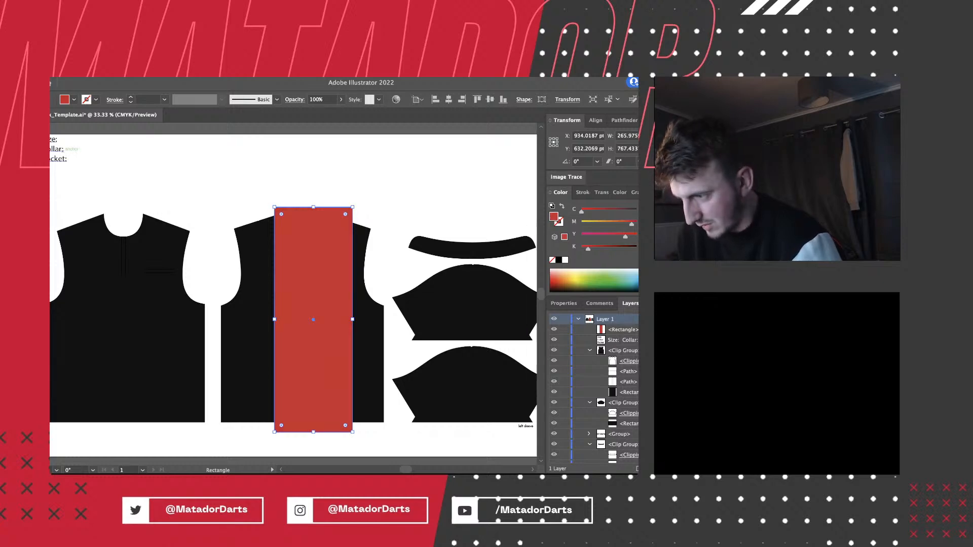
Centre the red rectangle horizontally on the back piece and move it into that piece's clip group.
key("v")
left_click_drag(313, 319, 302, 319)
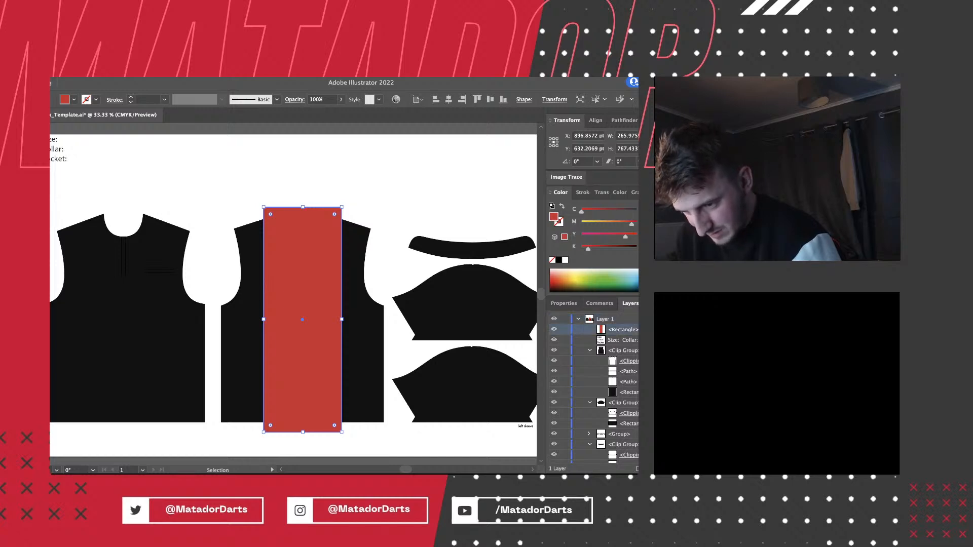
left_click_drag(622, 329, 622, 411)
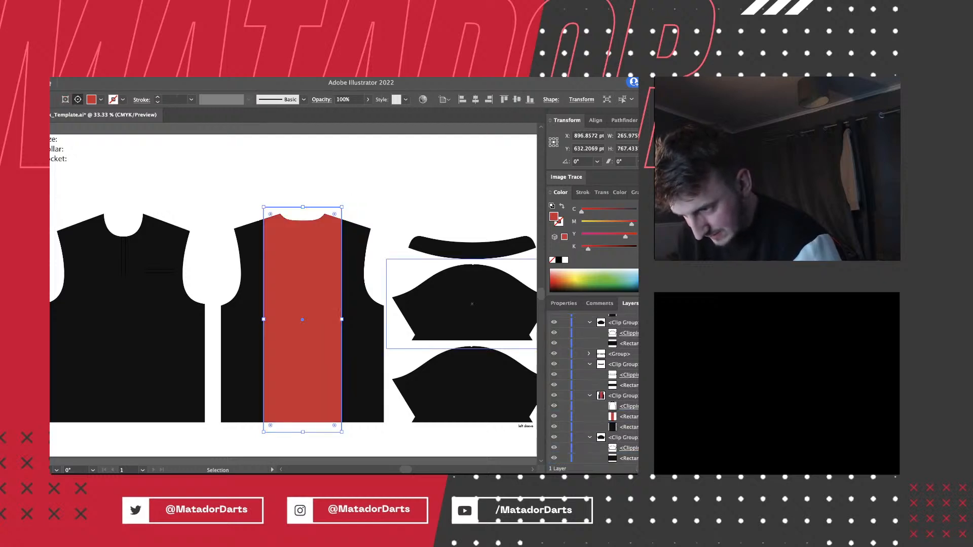
key("super+shift+a")
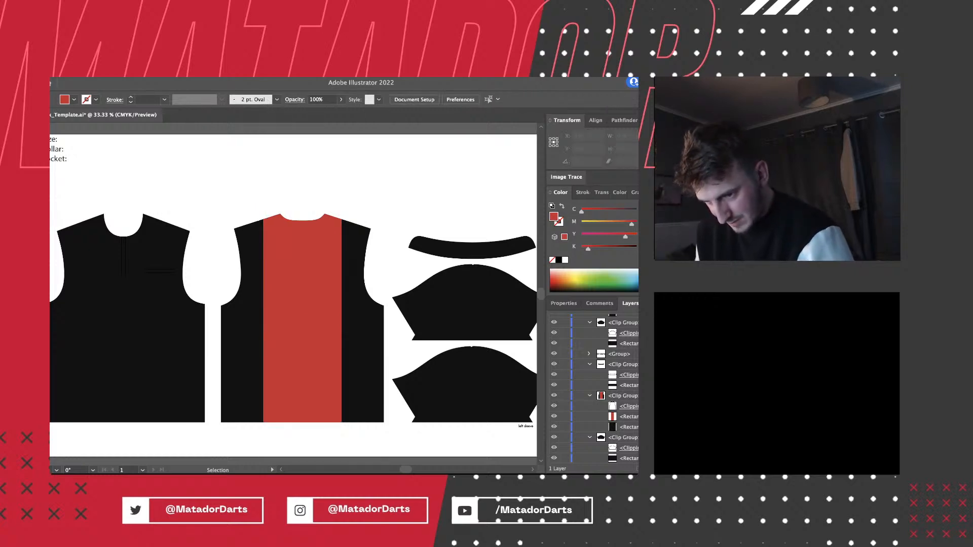
Narrow the red panel symmetrically to about 234 pt and centre it vertically on the back piece.
left_click(303, 321)
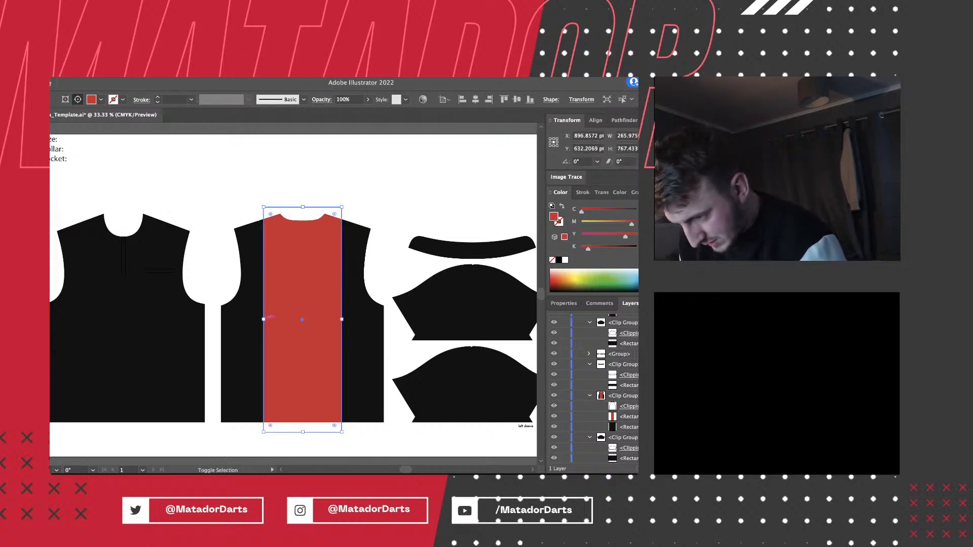
left_click_drag(263, 319, 310, 316)
left_click(386, 283)
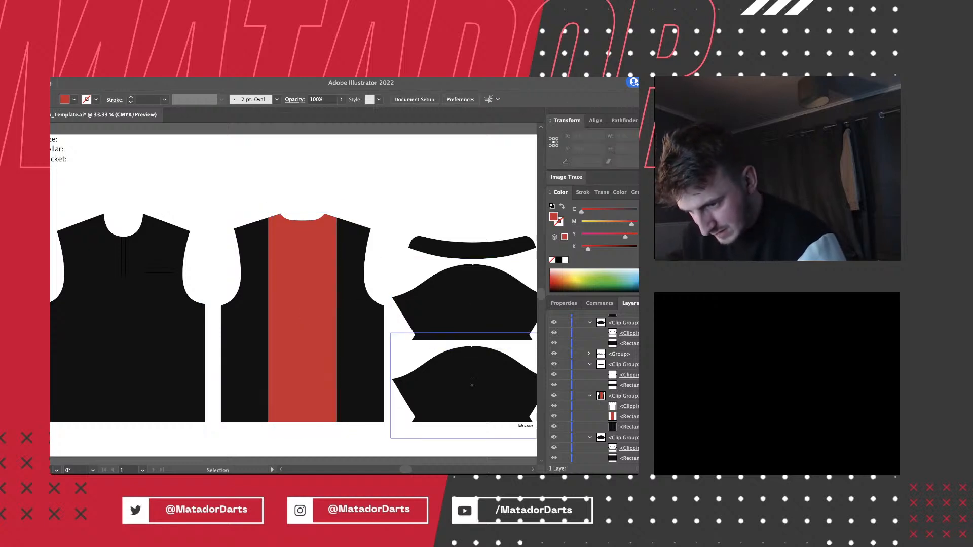
Give the red panel on the back piece a white 5 pt stroke.
left_click(628, 426)
left_click(628, 416)
left_click(637, 417)
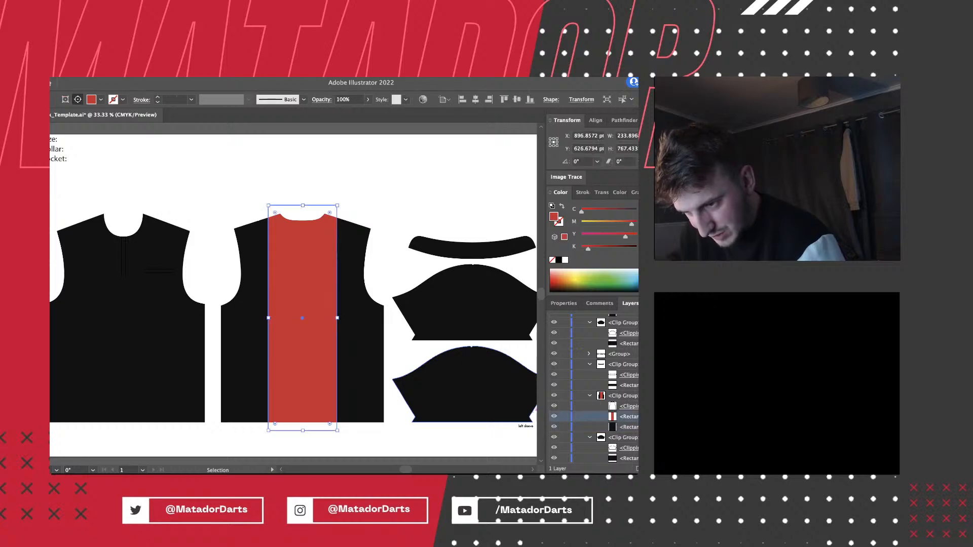
key("x")
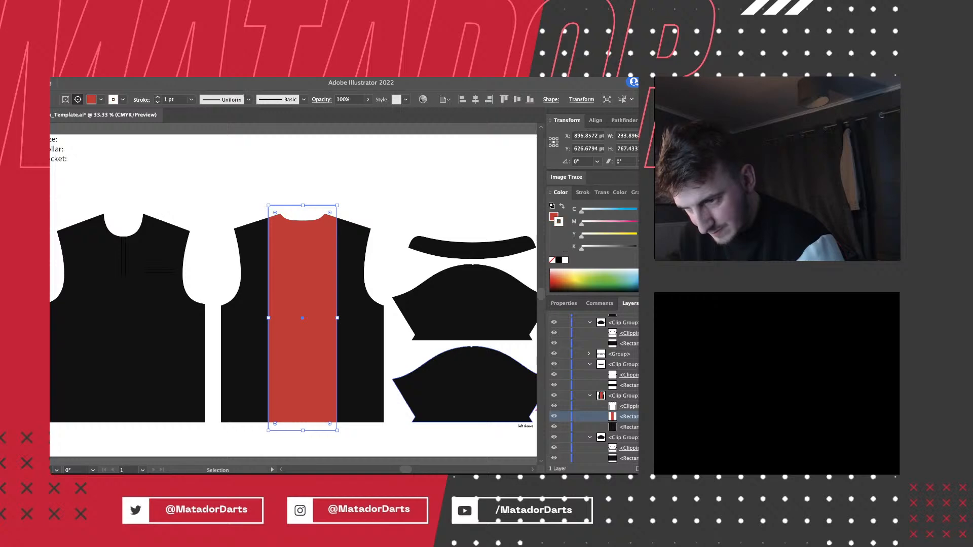
left_click(582, 192)
left_click(586, 206)
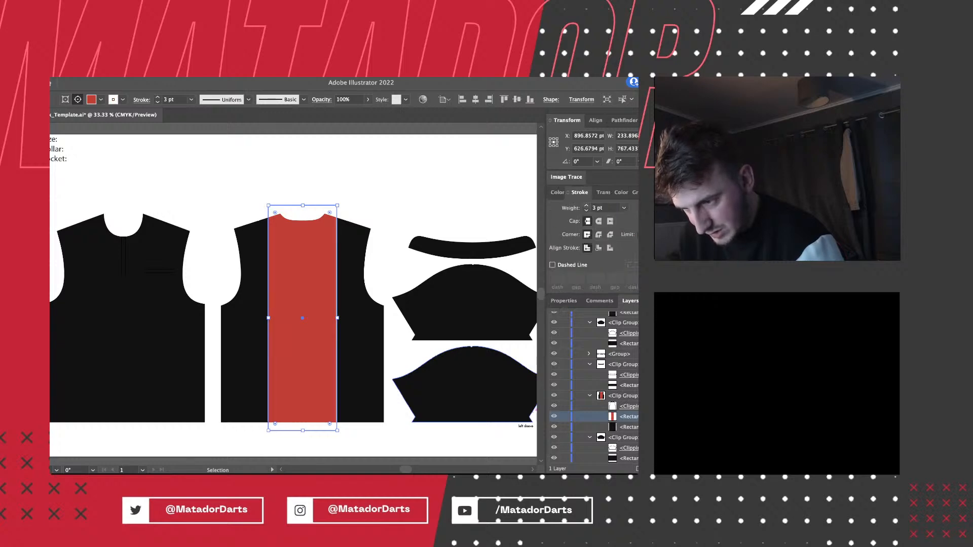
left_click(586, 205)
left_click(586, 206)
left_click(586, 205)
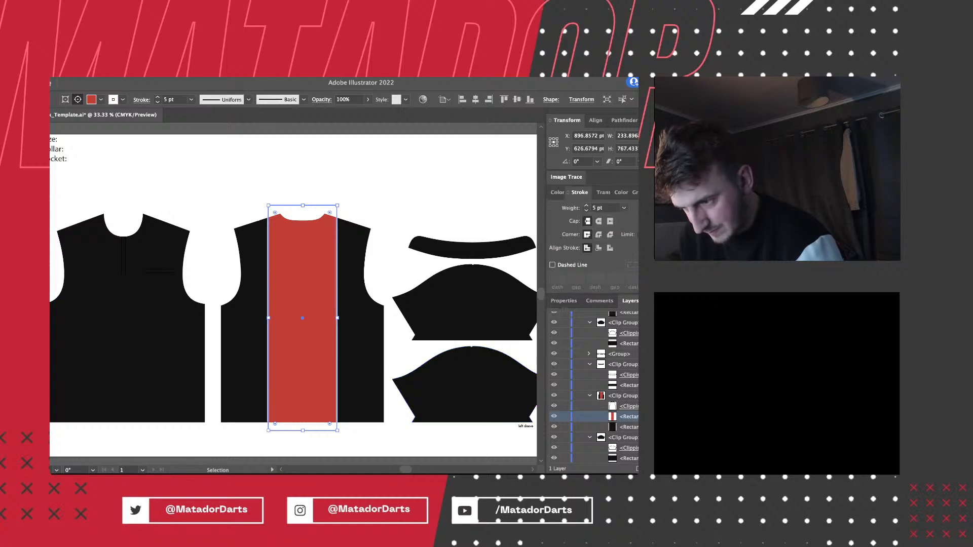
key("super+shift+a")
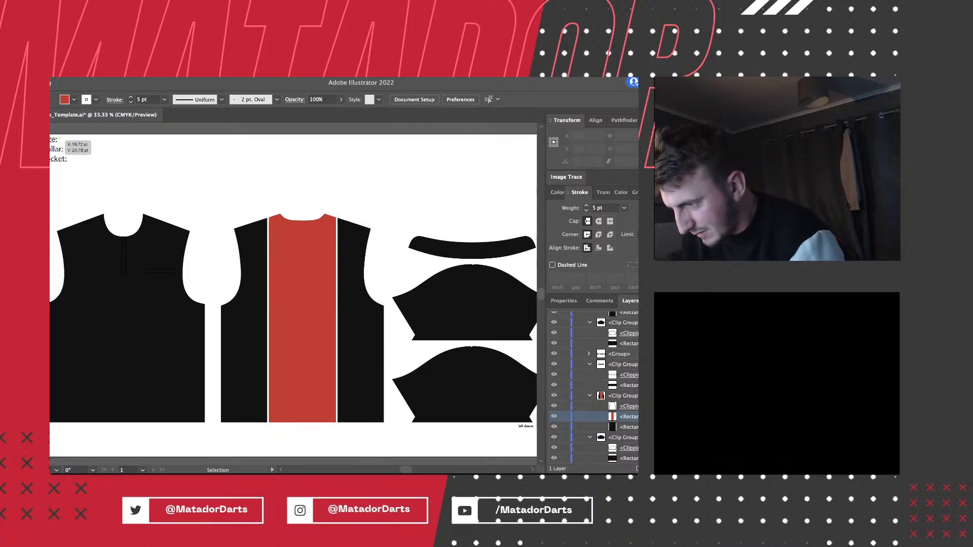
Paste the black and red shirt mockup image over the template and delete it again.
key("a")
left_click(302, 318)
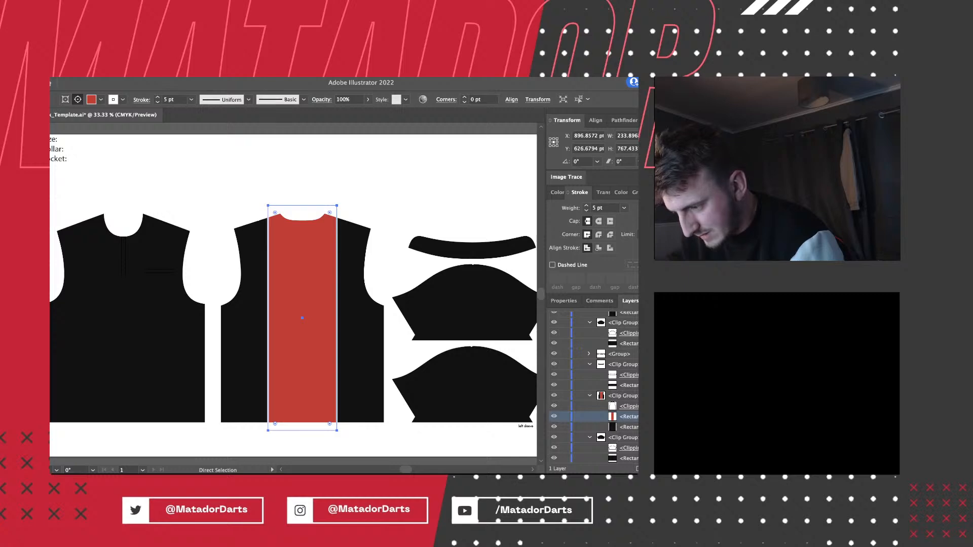
key("super+v")
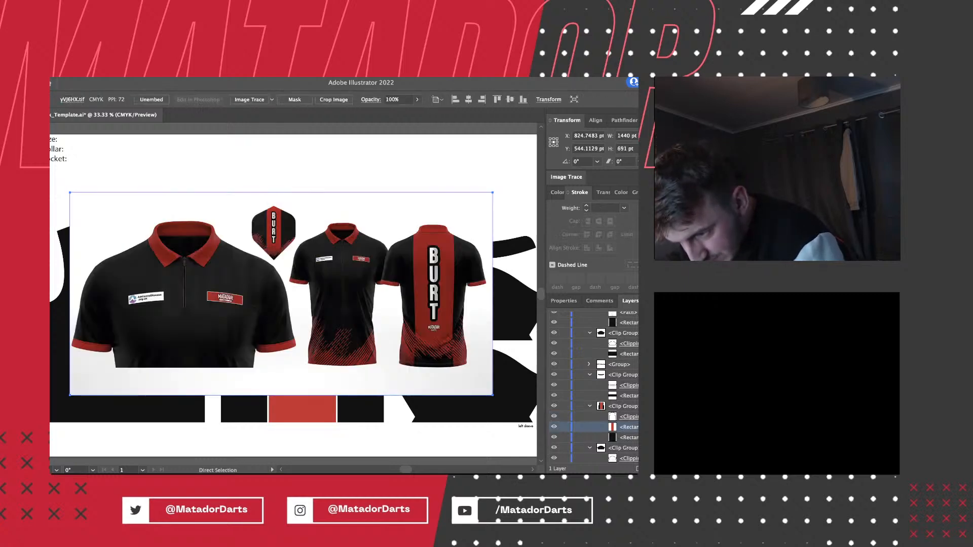
key("super+shift+a")
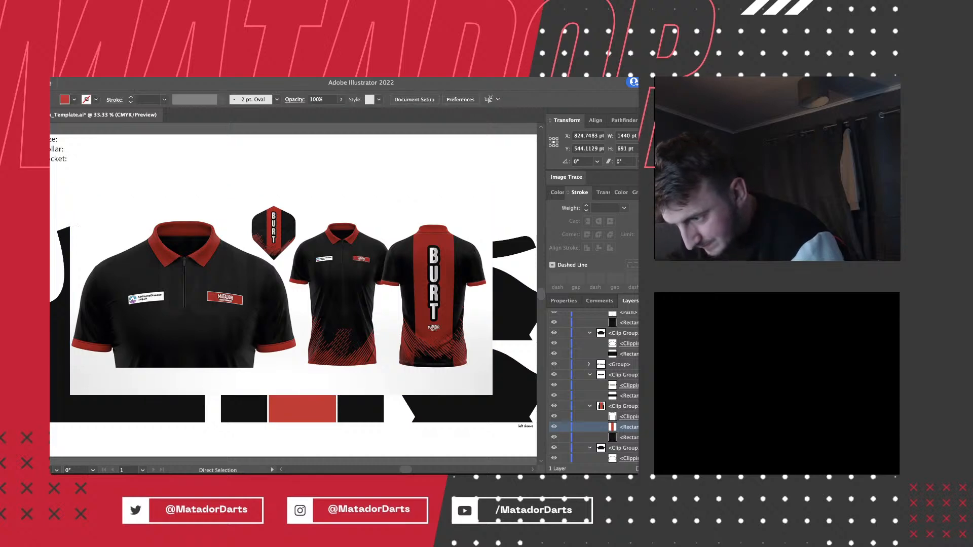
left_click(363, 267)
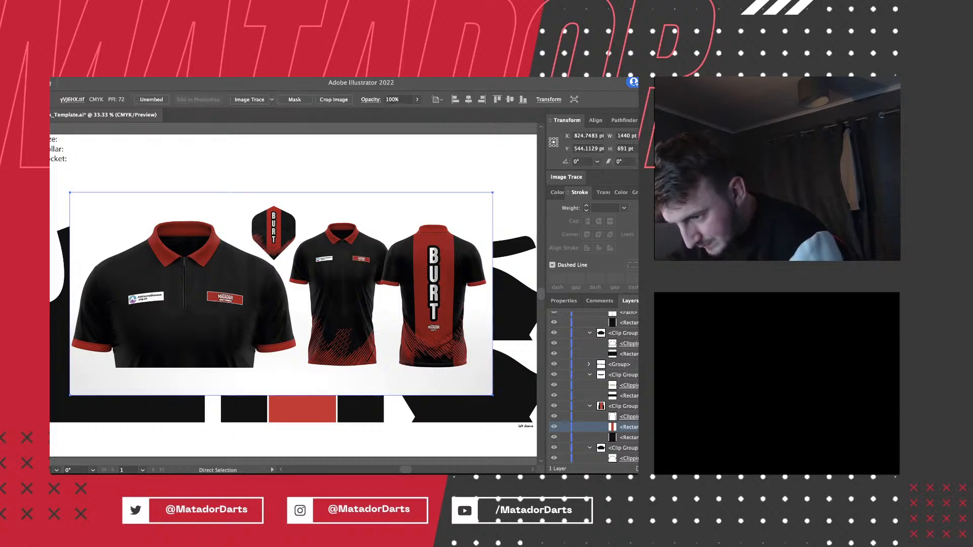
key("Delete")
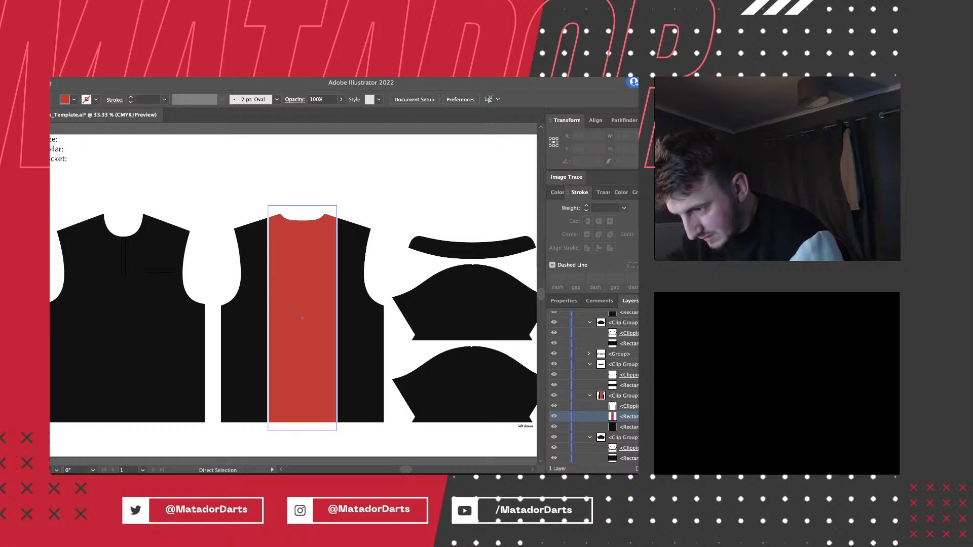
Recolour the back panel's fill to a deeper, cooler red with less yellow and more black.
left_click(302, 319)
left_click(557, 192)
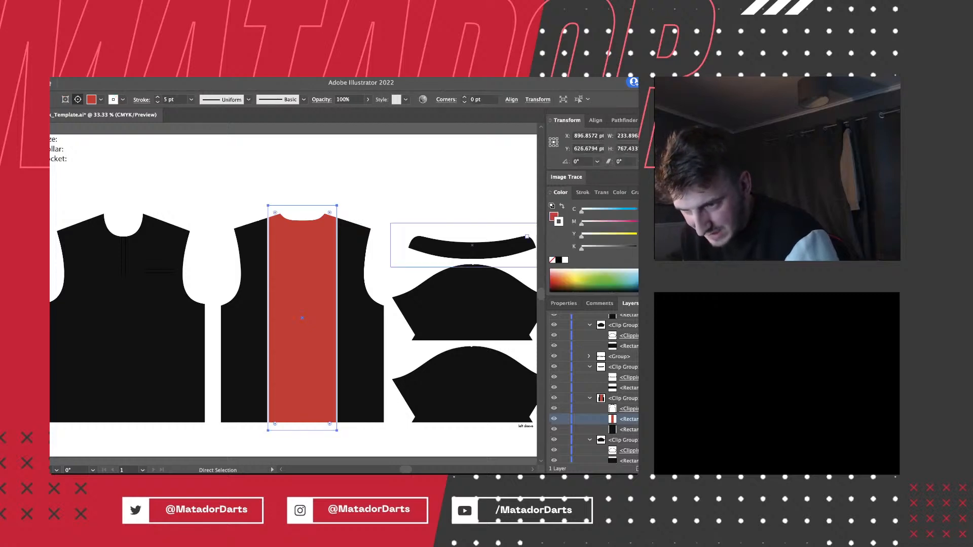
key("x")
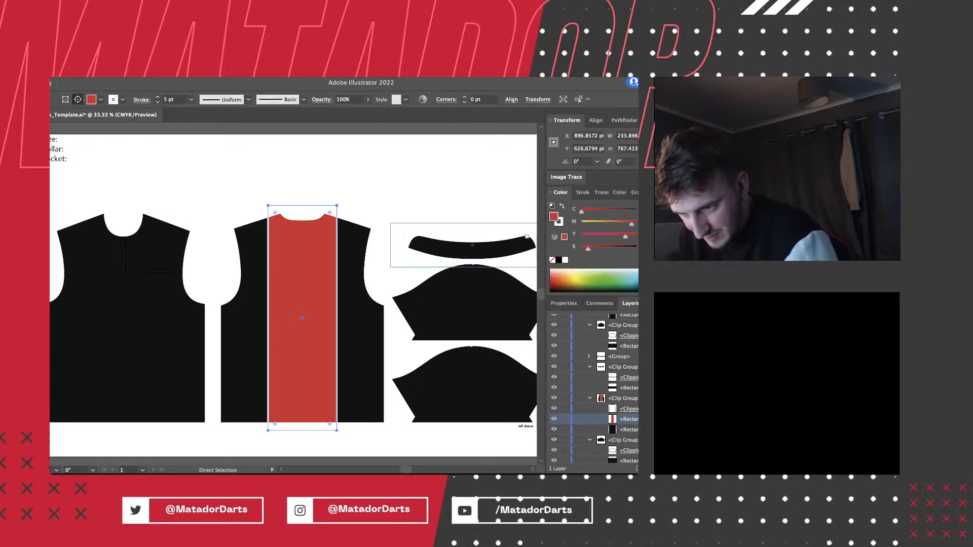
left_click_drag(588, 249, 596, 249)
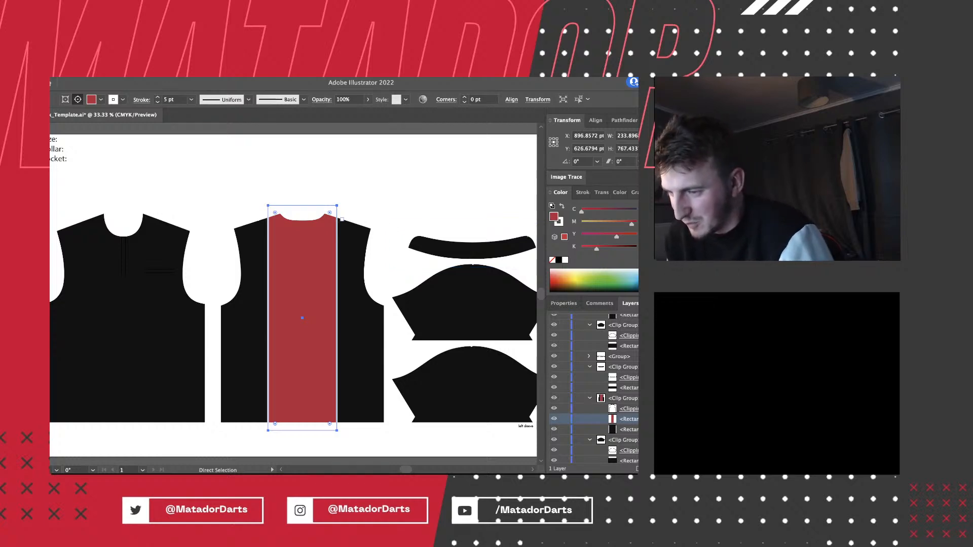
key("super+shift+a")
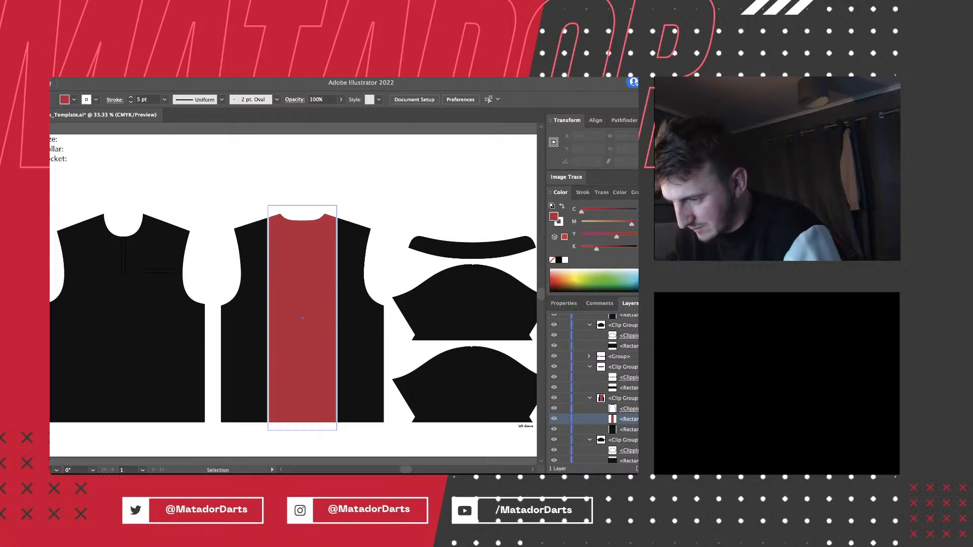
Inspect the red panel and its white edges on the back piece up close.
key("super+=")
key("super+-")
left_click(302, 318)
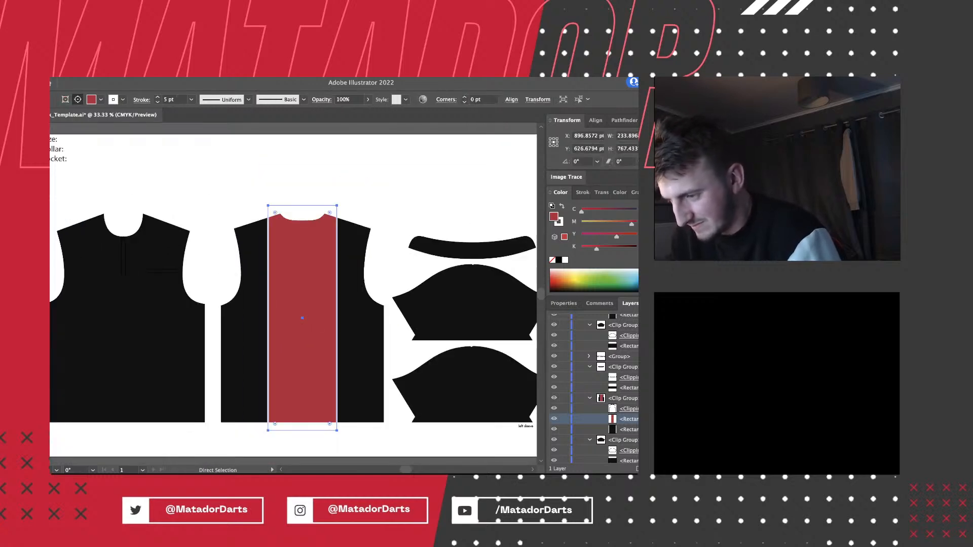
key("super+shift+a")
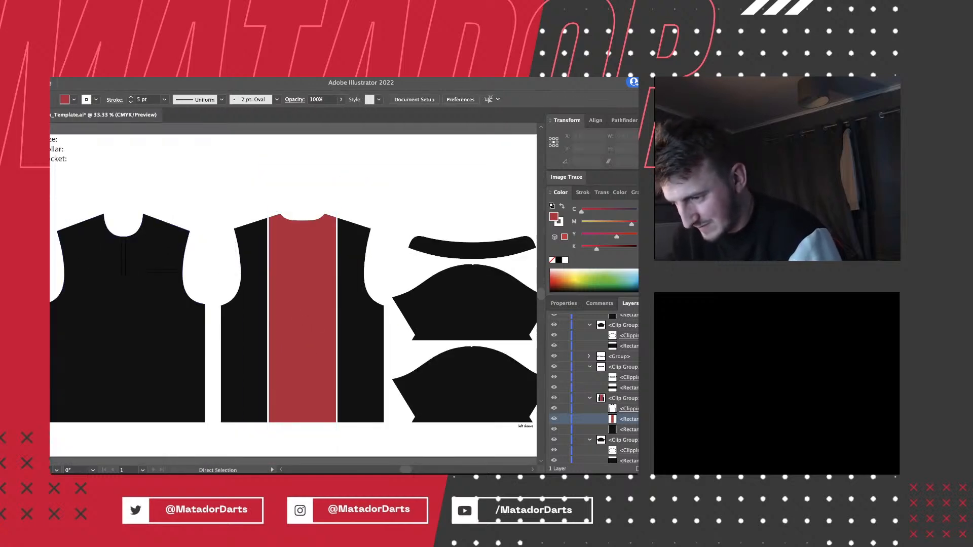
key("v")
key("super+=")
key("super+-")
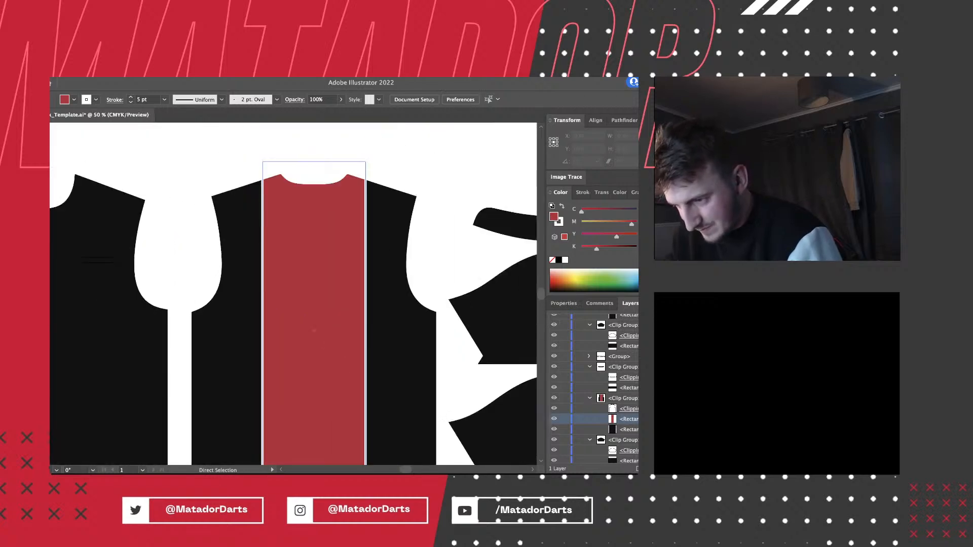
left_click(314, 331)
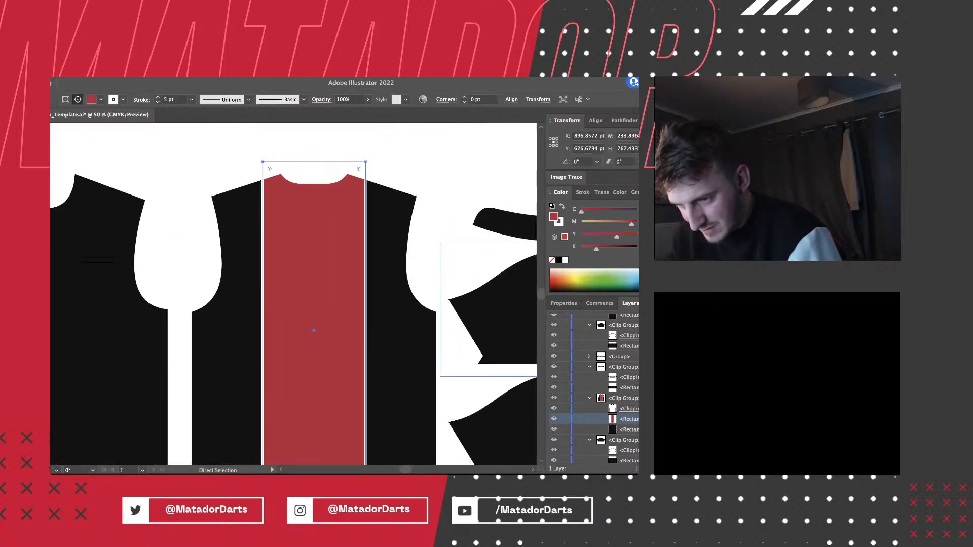
Remove the white edges of the back piece's red panel by setting its stroke weight to 0.
left_click(582, 192)
left_click(604, 208)
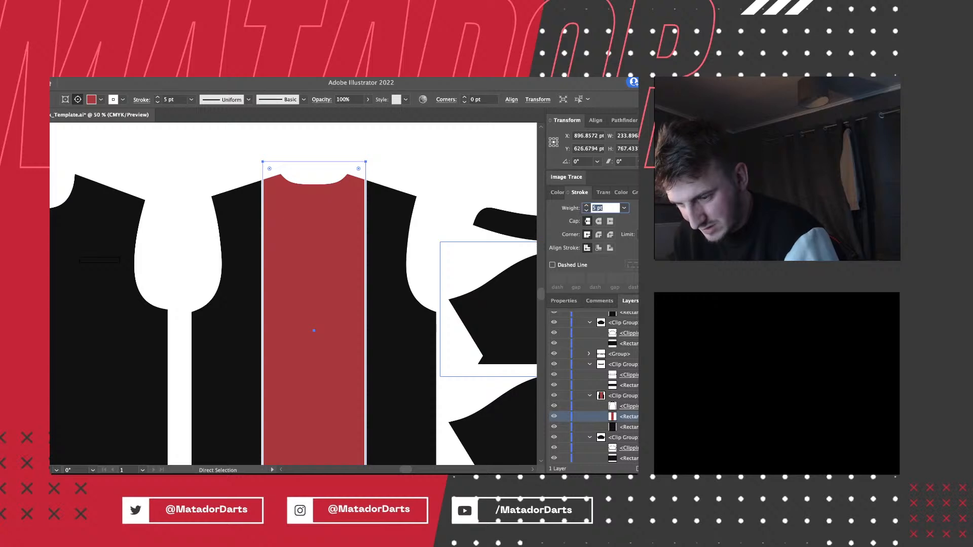
type("0")
key("Return")
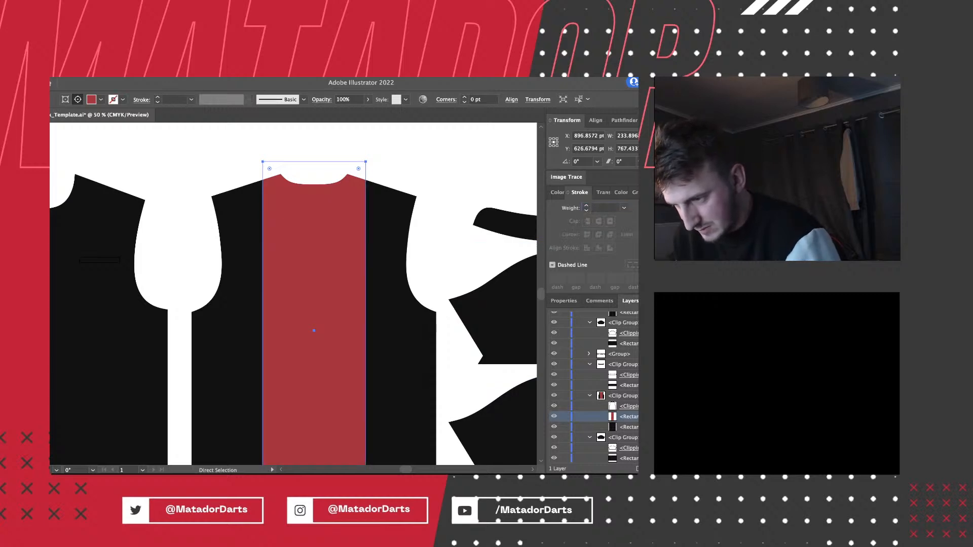
key("super+shift+a")
key("v")
Narrow the red panel slightly and equally on both sides, keeping it centred on the back piece.
scroll(293, 294, "right", 3)
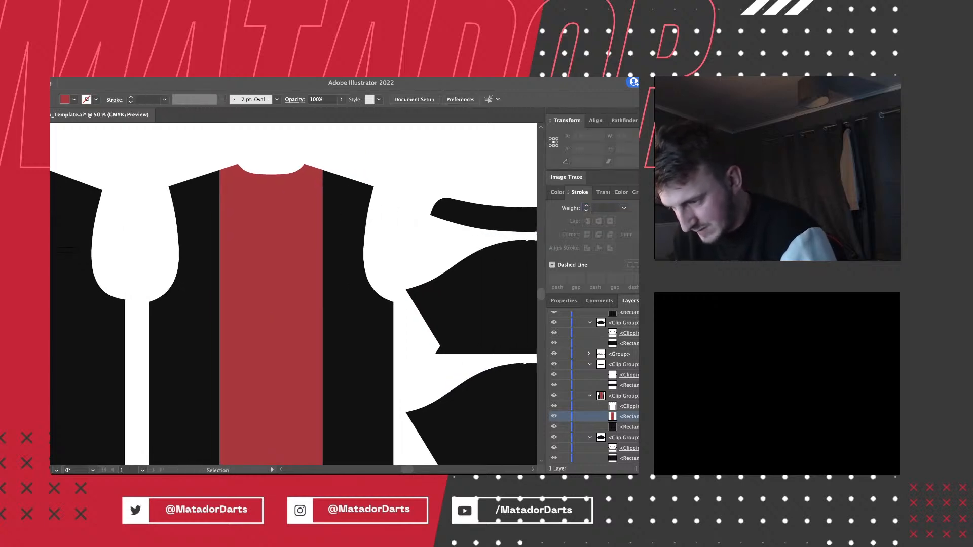
key("super+minus")
key("super+minus")
key("super+plus")
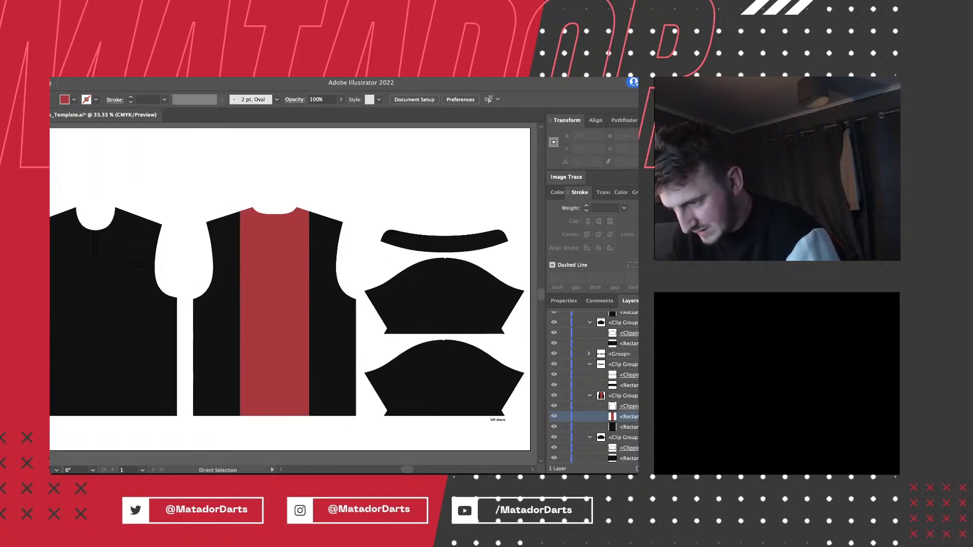
left_click(274, 311)
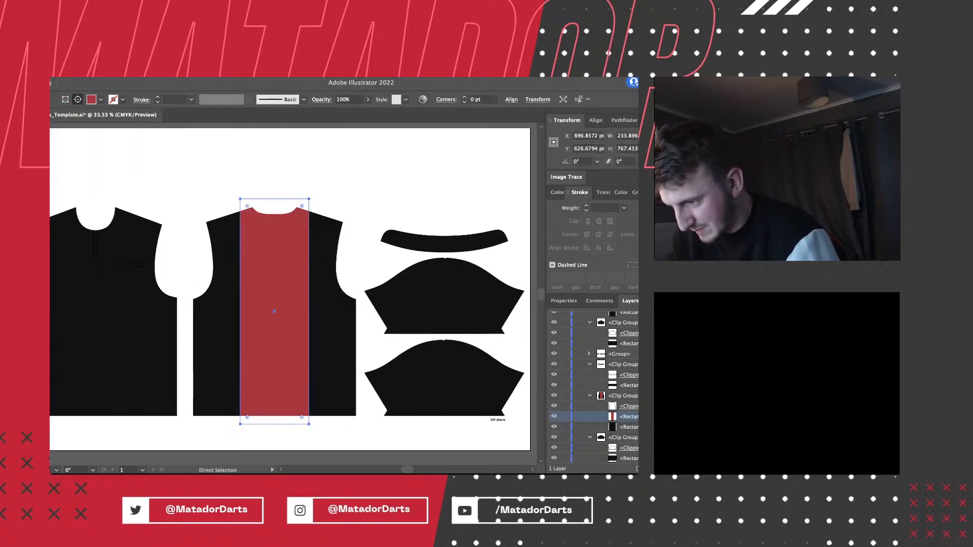
key("v")
left_click_drag(240, 312, 274, 311)
key("super+shift+a")
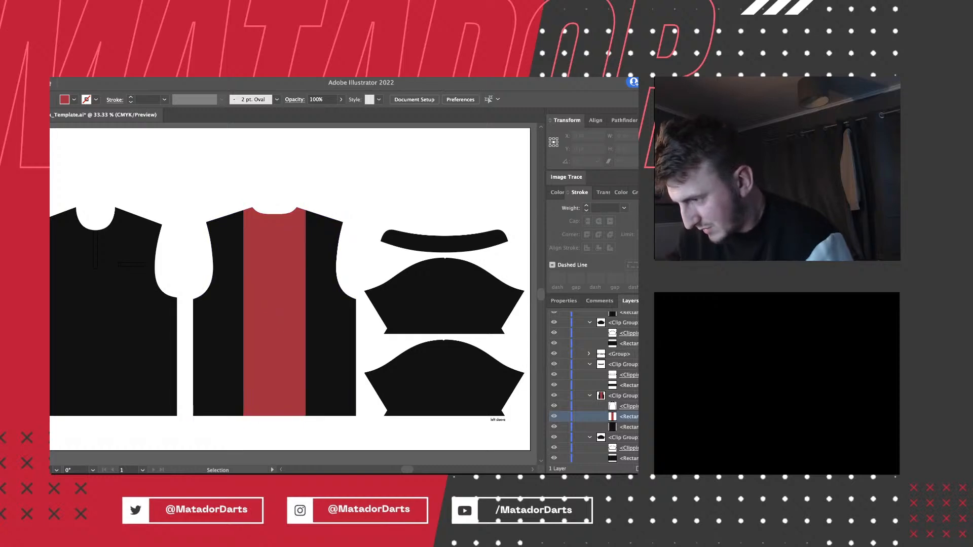
Add the text "ACW" on the upper part of the red back panel at a font size of 32 pt.
key("t")
left_click(269, 261)
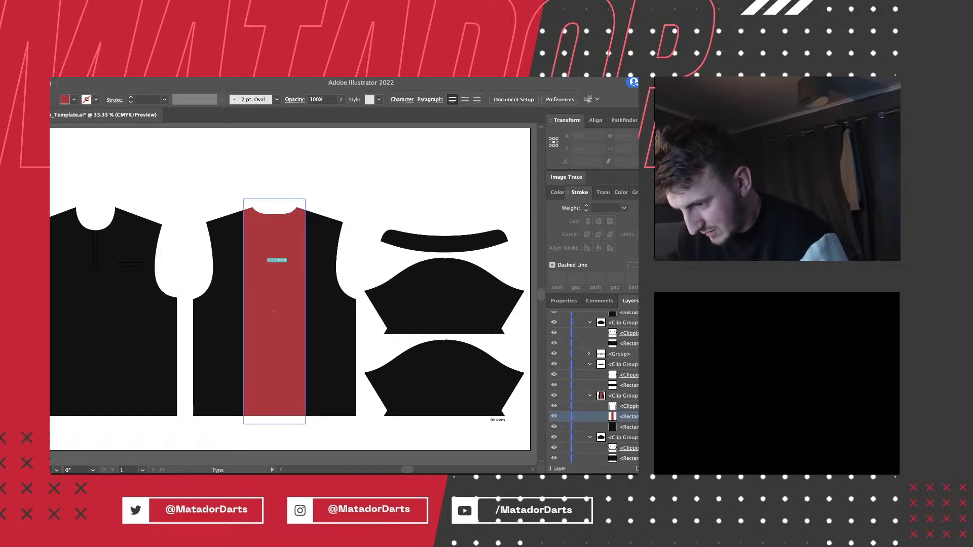
type("TO")
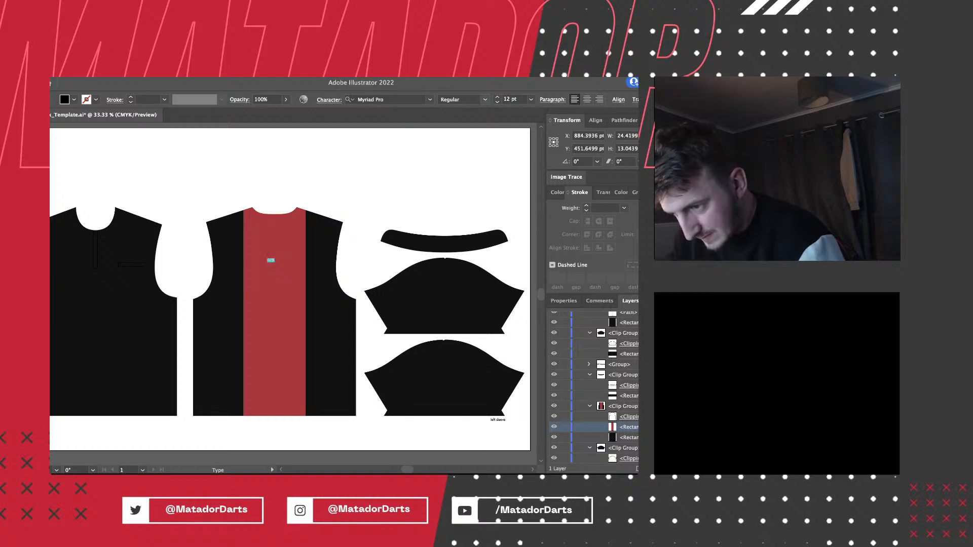
left_click(512, 99)
type("60")
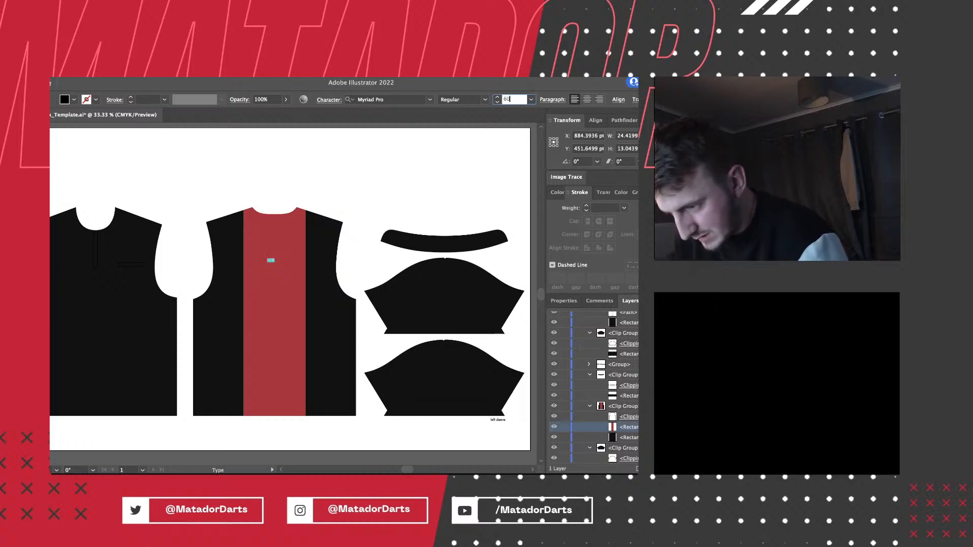
key("Return")
left_click(513, 99)
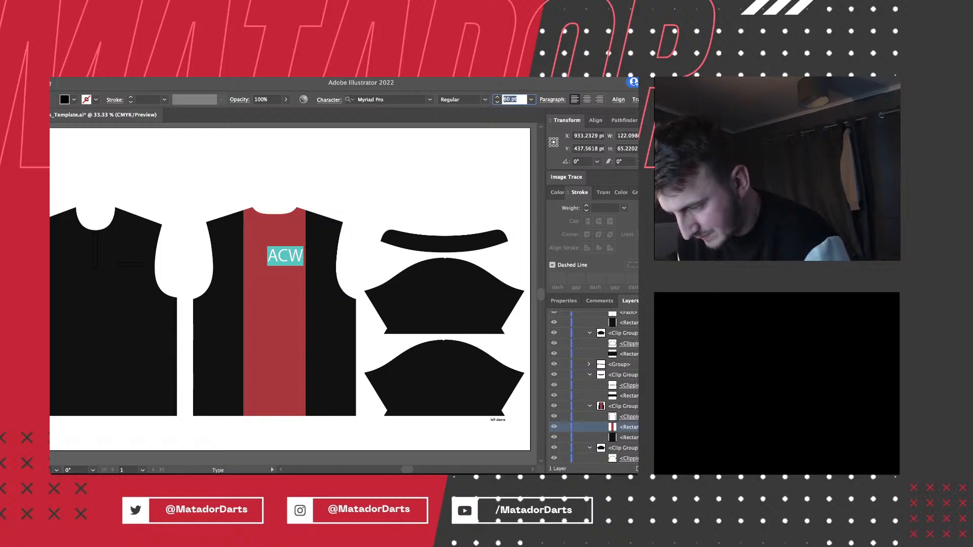
type("32")
key("Return")
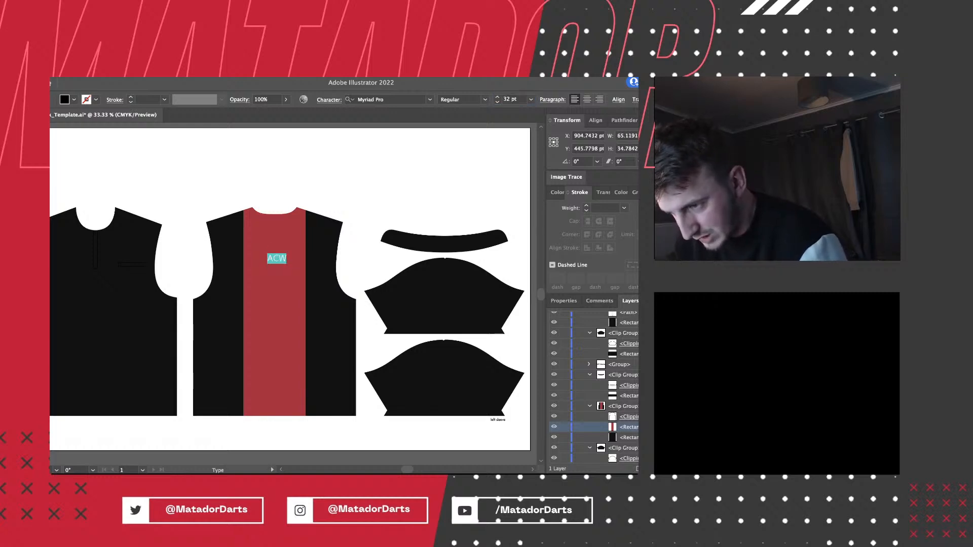
Change the ACW text's typeface to Open Sans in the Bold style.
left_click(430, 100)
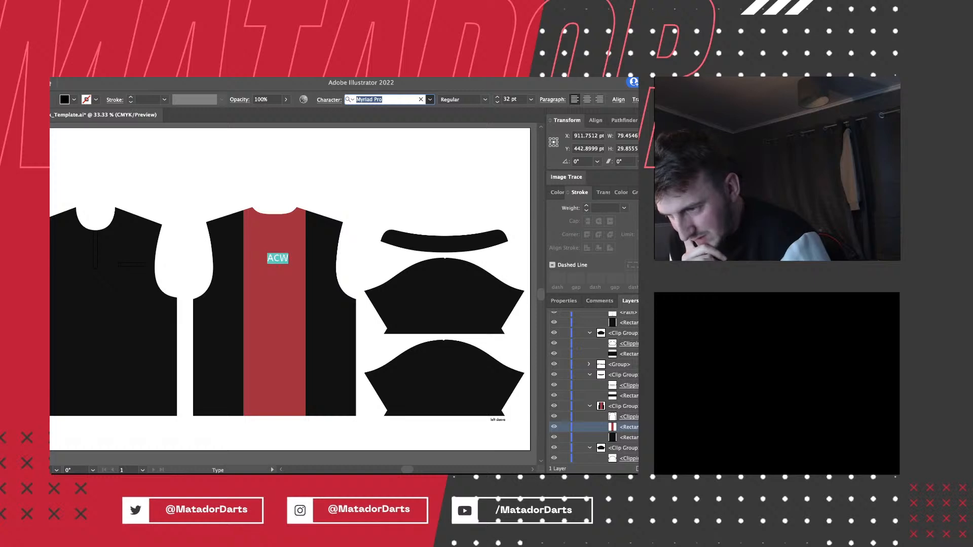
key("Return")
left_click(485, 99)
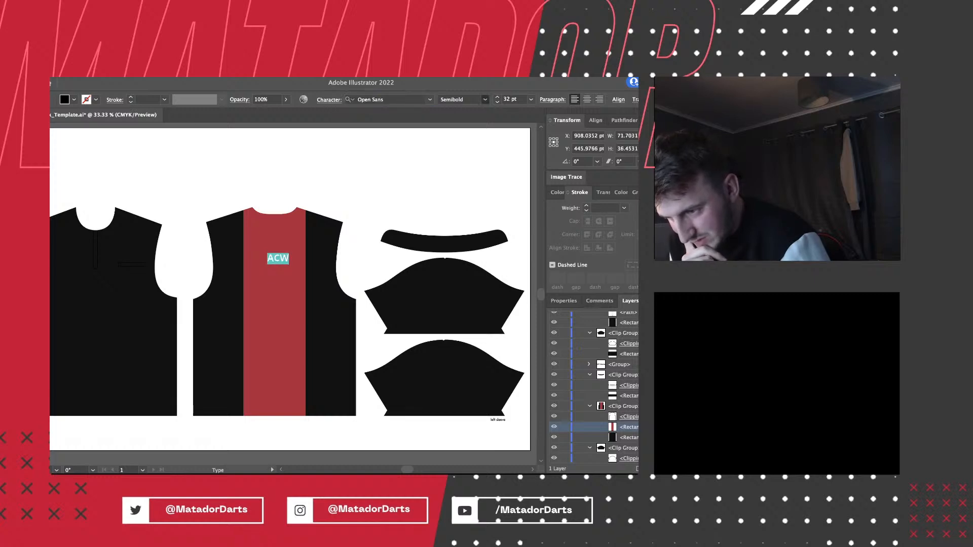
key("Return")
key("Escape")
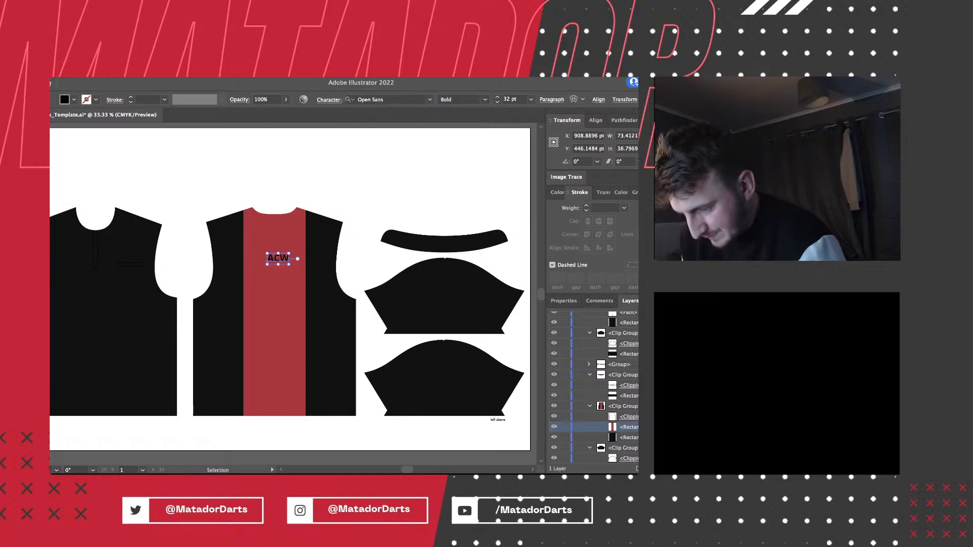
Move the ACW text slightly higher and centre it across the width of the red panel.
key("super+=")
key("super+=")
key("super+=")
key("super+=")
left_click_drag(283, 286, 266, 257)
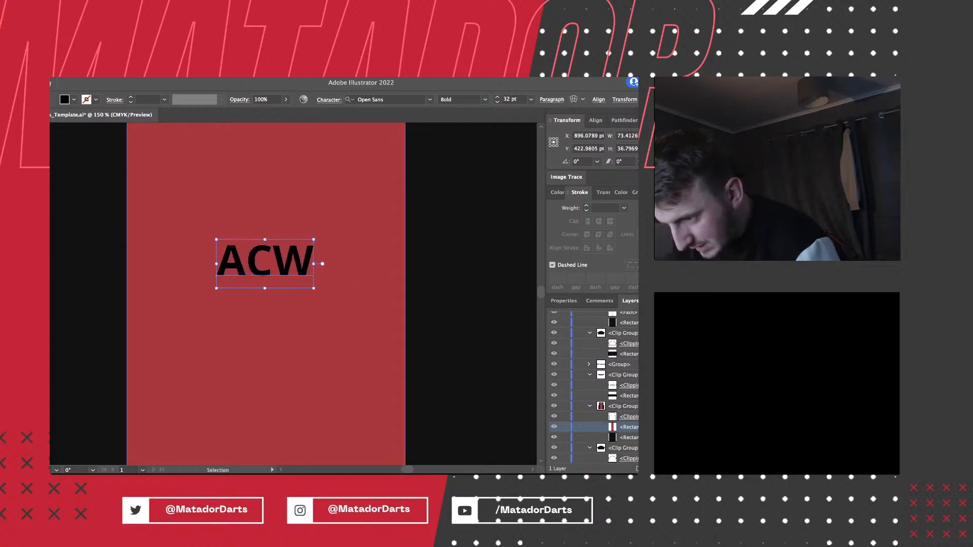
Convert the ACW text on the red panel to outlines.
double_click(265, 261)
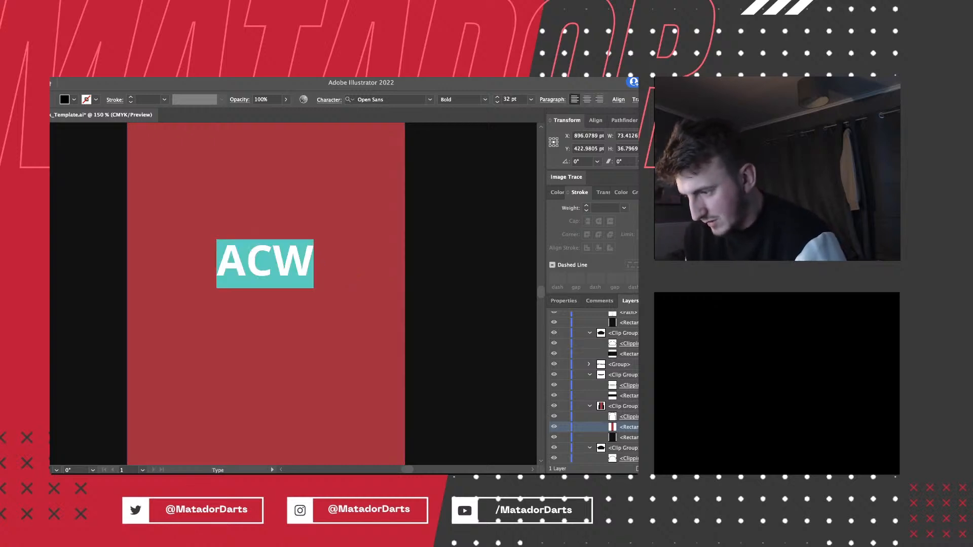
key("g")
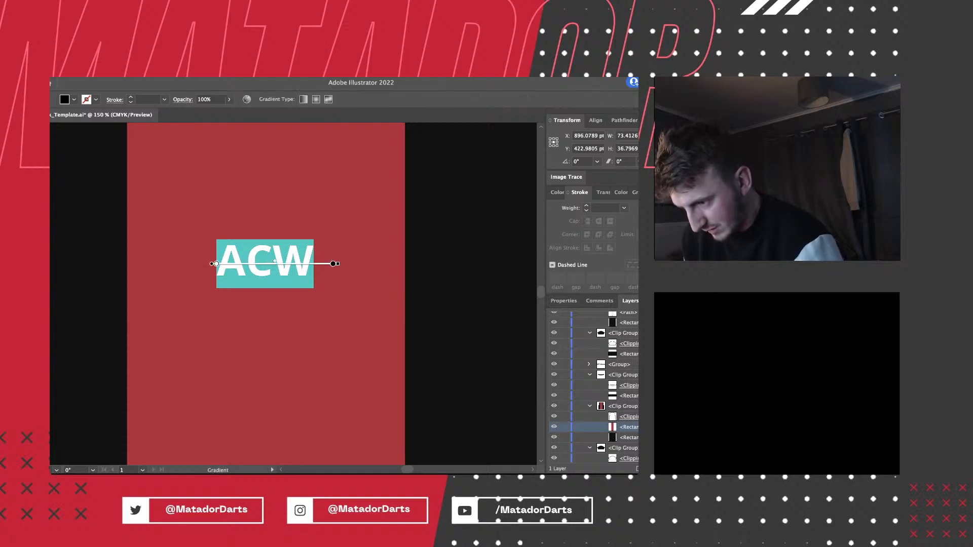
key("v")
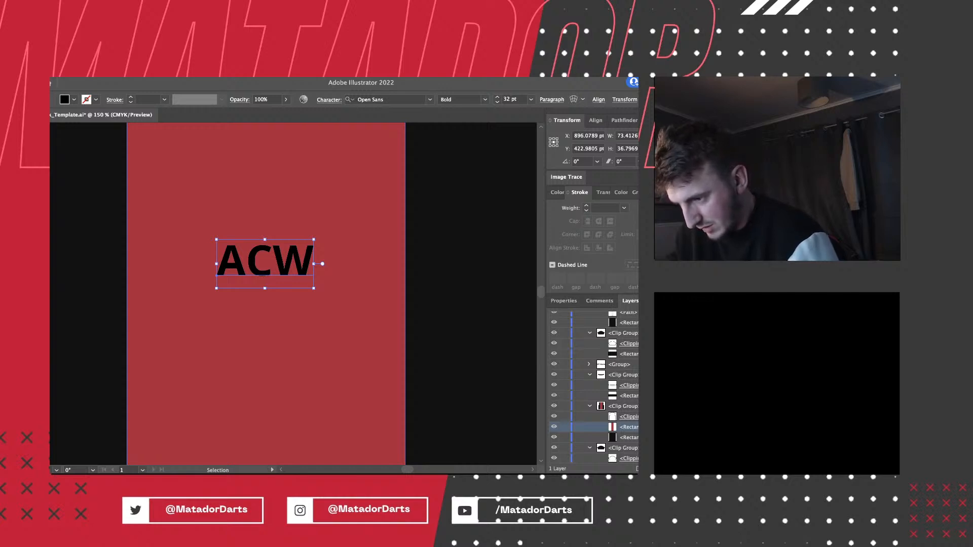
key("super+shift+o")
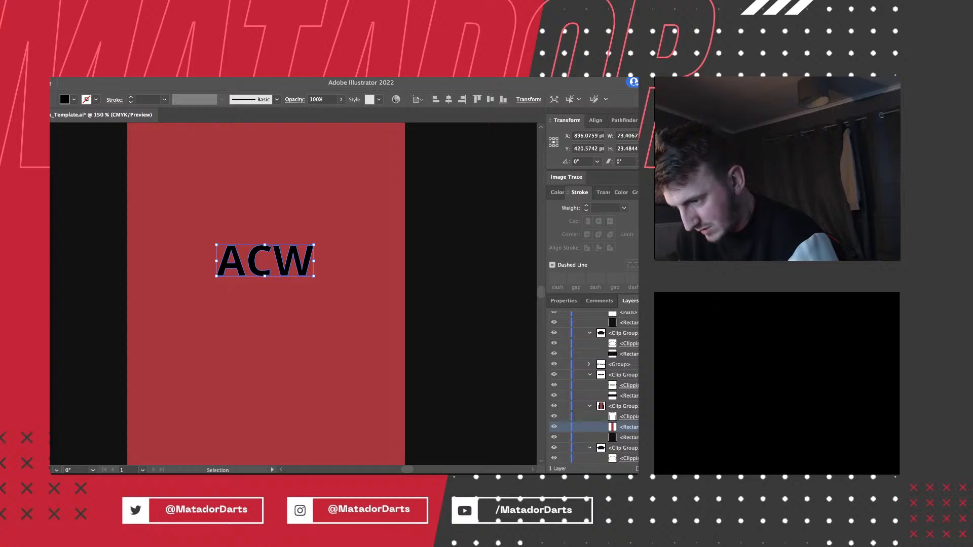
Try a gradient fill on the C and the A of the ACW text, and undo back to its white fill.
key("g")
left_click(257, 260)
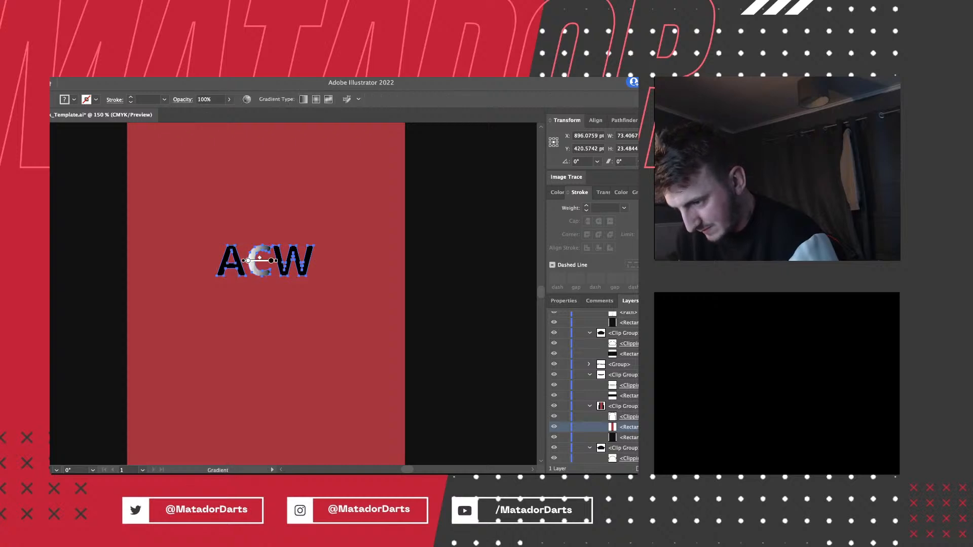
key("v")
key("super+z")
key("g")
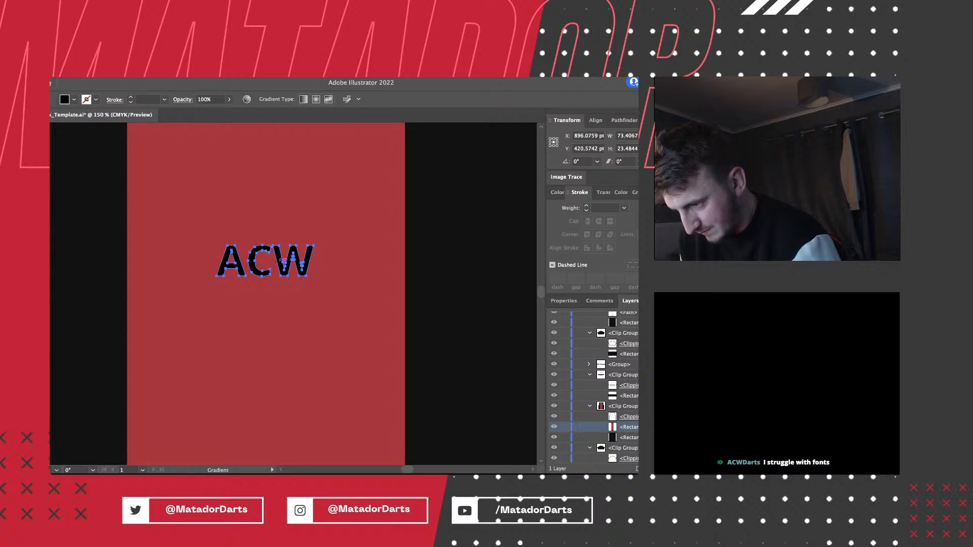
left_click(231, 260)
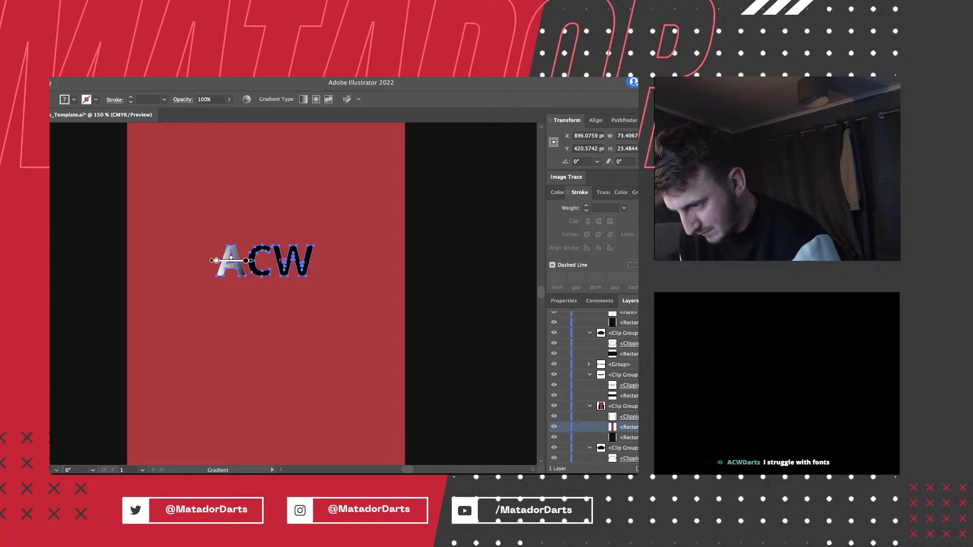
key("v")
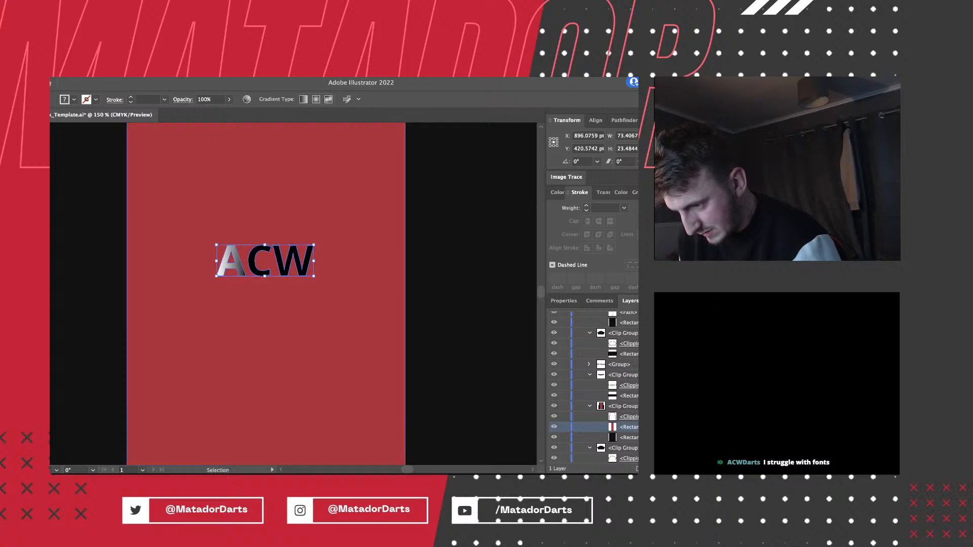
key("super+z")
key("g")
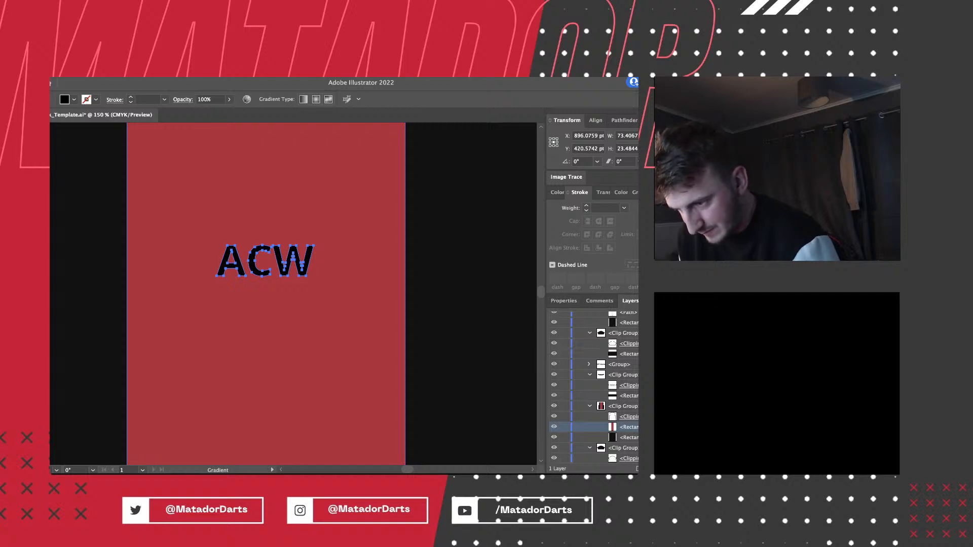
key("super+z")
Add a vertical text reading DARTS in Open Sans Bold above the shirt's back panel.
key("super+minus")
key("super+minus")
key("super+minus")
key("super+minus")
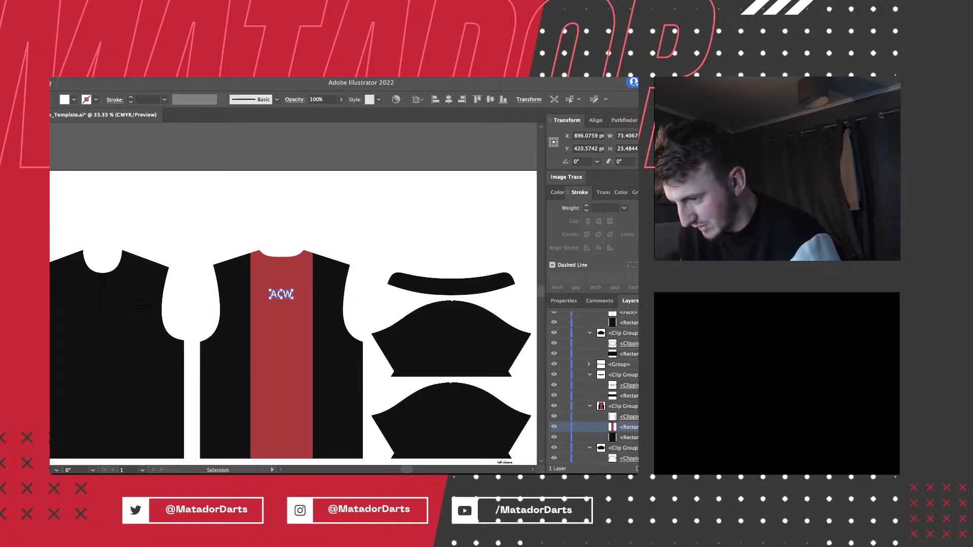
key("super+shift+a")
key("super+plus")
key("t")
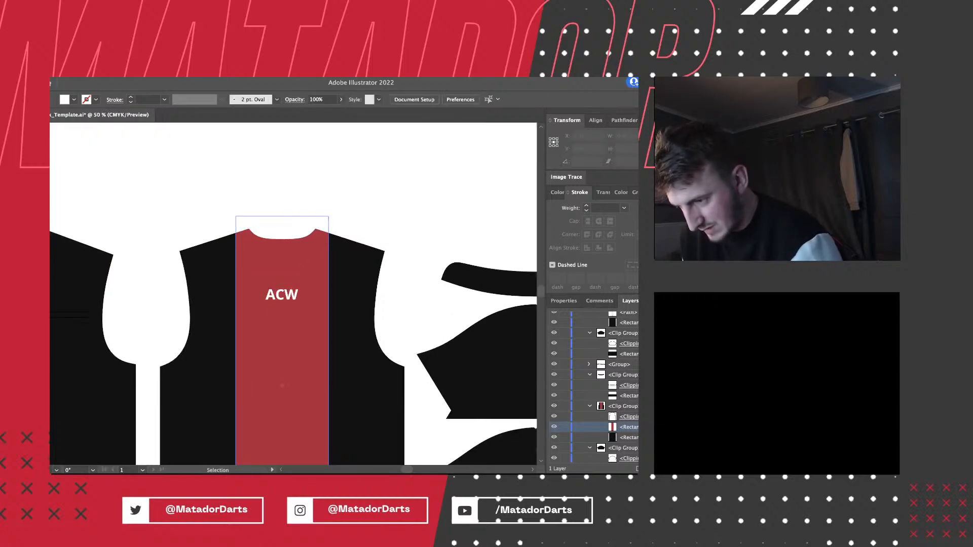
scroll(293, 293, "down", 5)
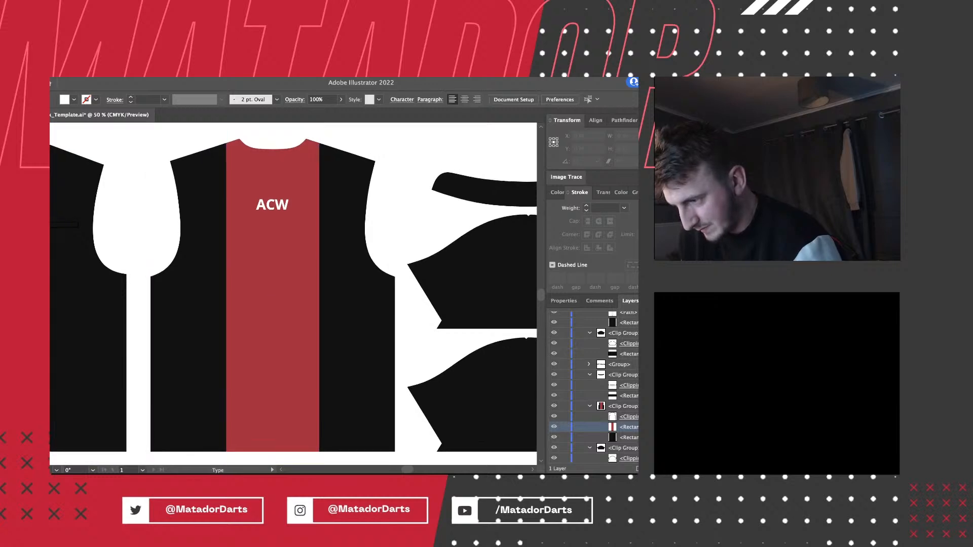
scroll(293, 294, "up", 4)
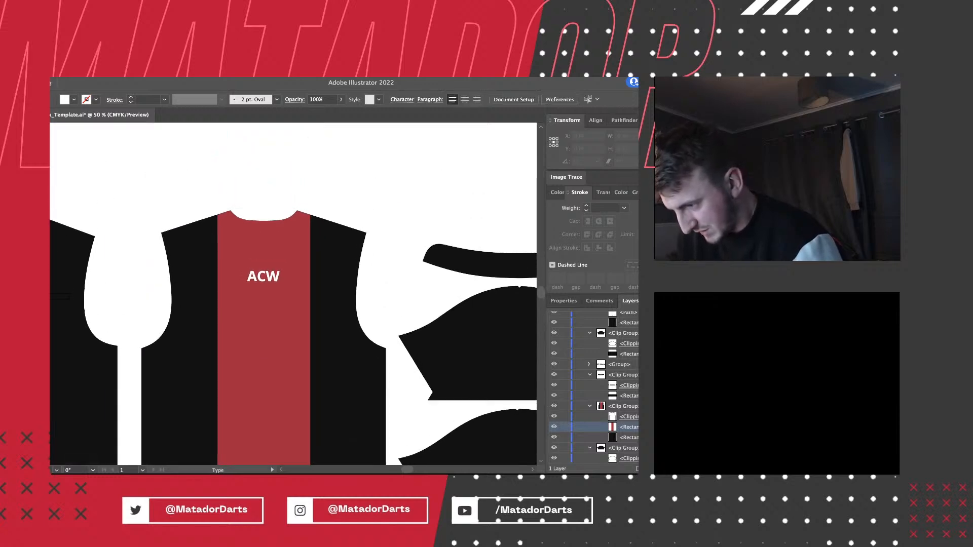
scroll(292, 294, "up", 4)
left_click(211, 155, "shift")
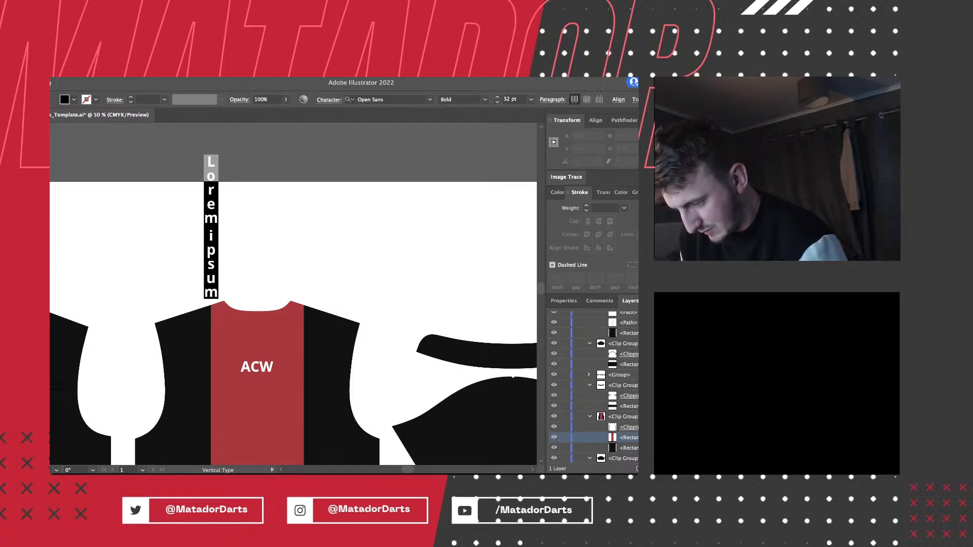
type("DARTS")
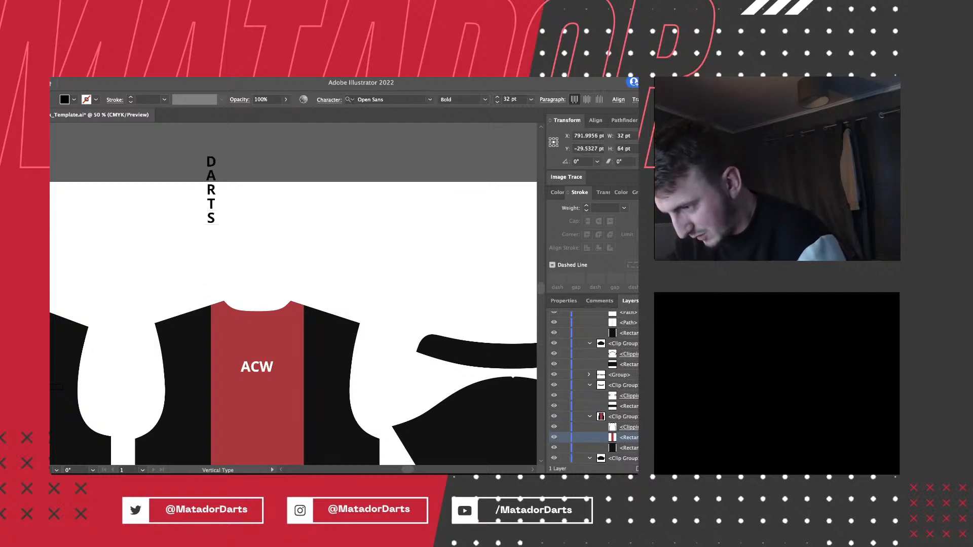
Set the font size of the vertical DARTS text to 100 pt.
left_click_drag(210, 155, 211, 225)
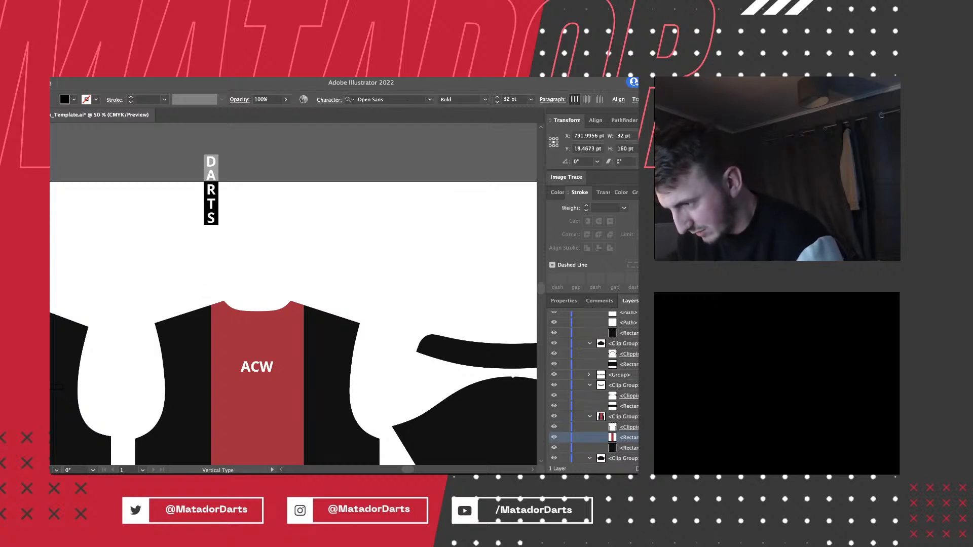
double_click(510, 99)
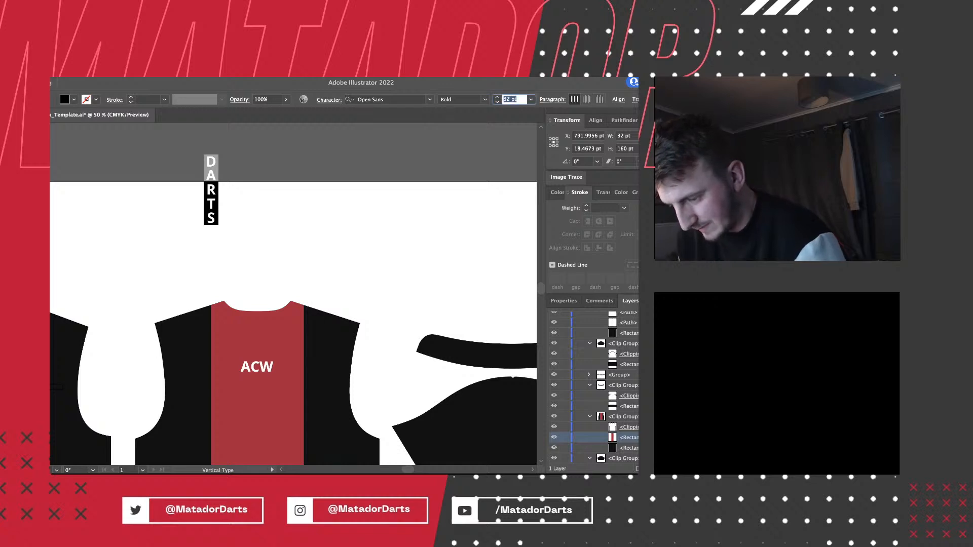
type("80")
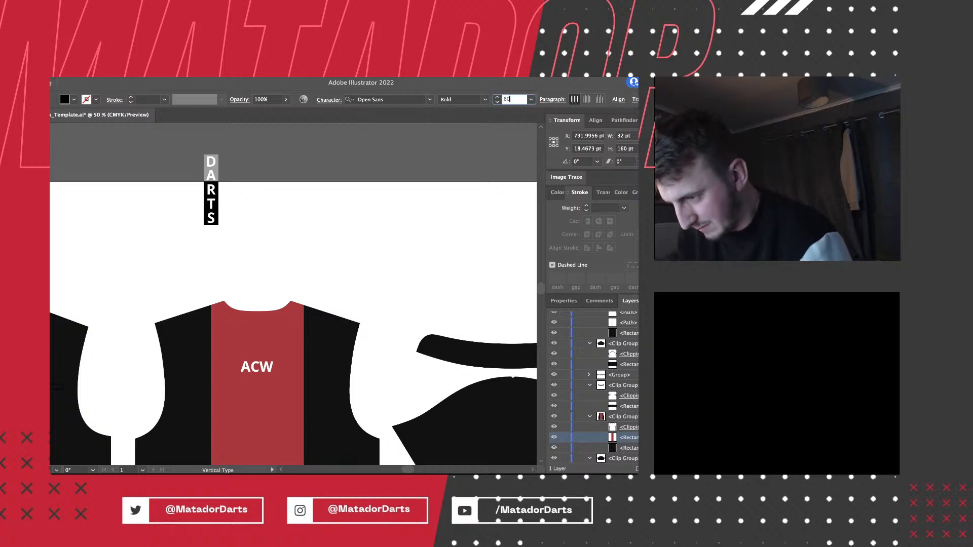
key("Return")
type("100")
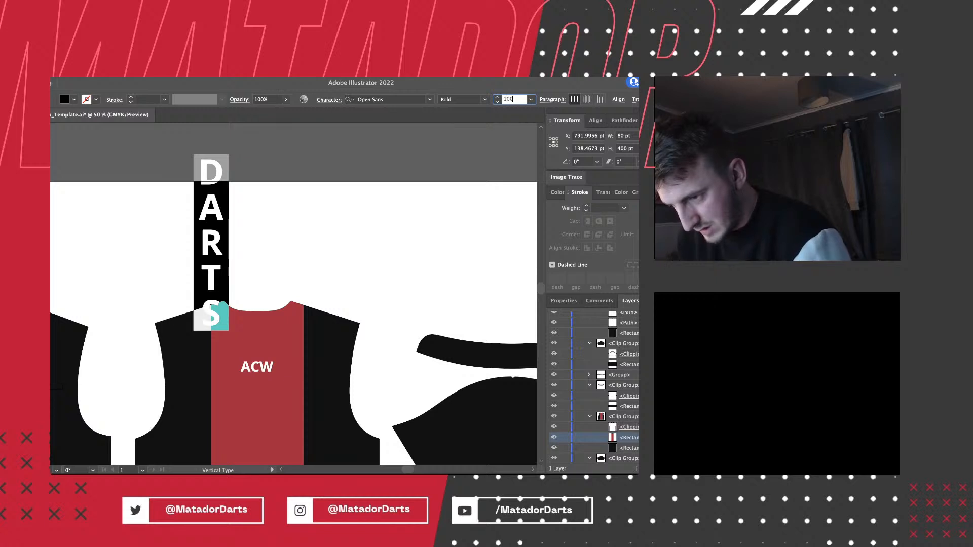
key("Return")
key("Escape")
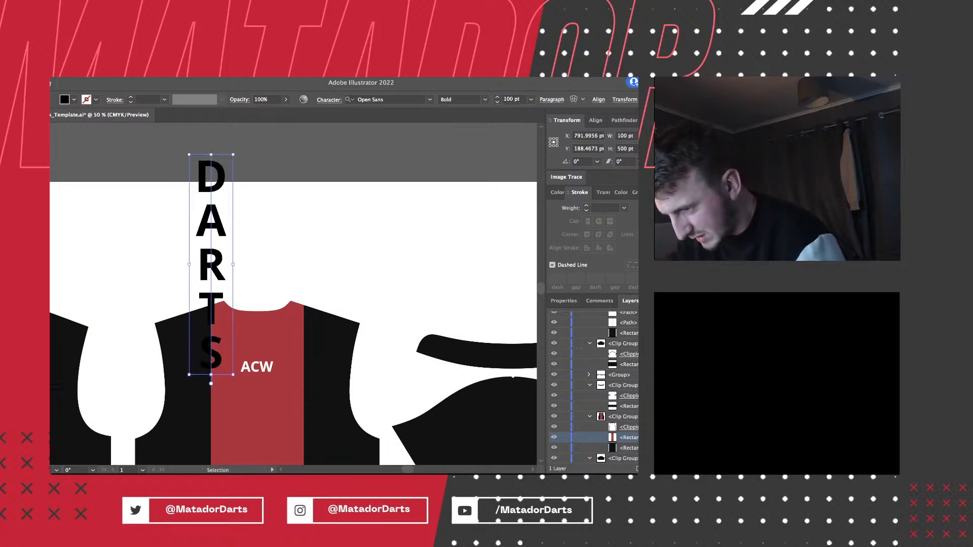
Move the vertical DARTS text onto the back panel's red stripe, centred directly beneath ACW.
left_click_drag(225, 188, 261, 397)
scroll(274, 344, "down", 5)
scroll(371, 305, "up", 1)
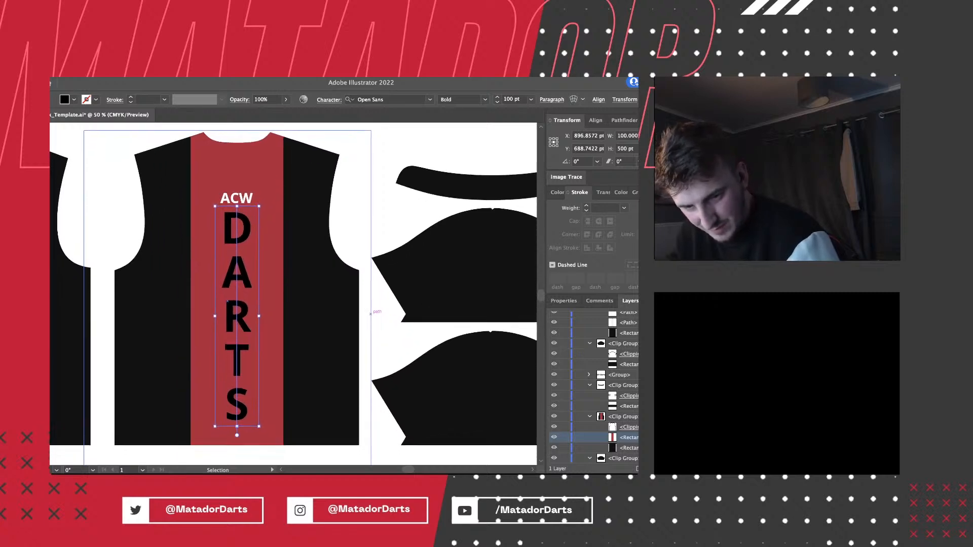
scroll(371, 314, "down", 1)
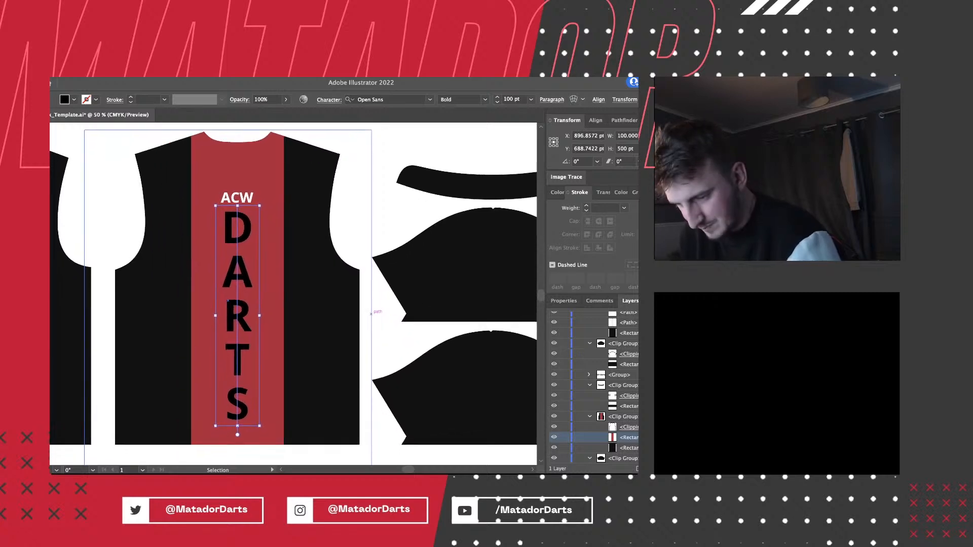
scroll(370, 251, "down", 1)
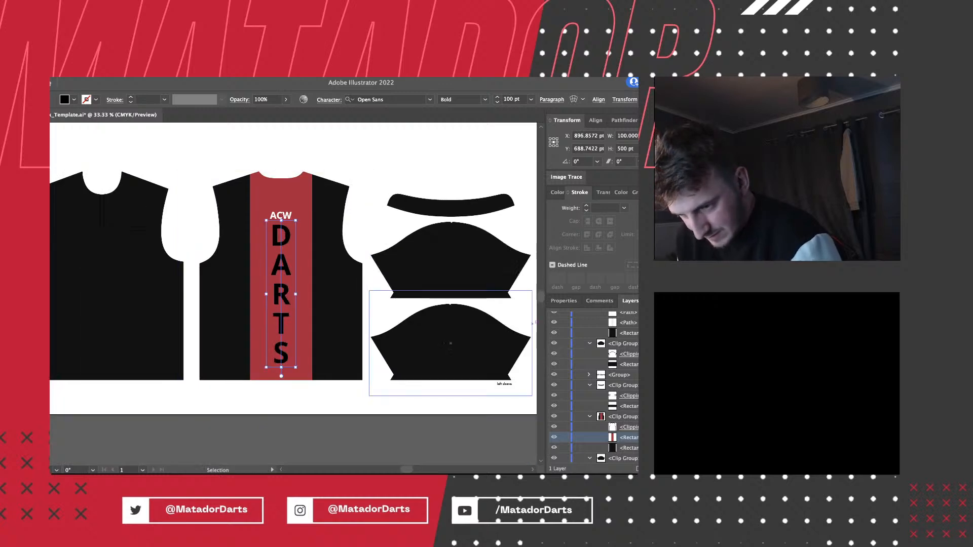
scroll(593, 386, "up", 3)
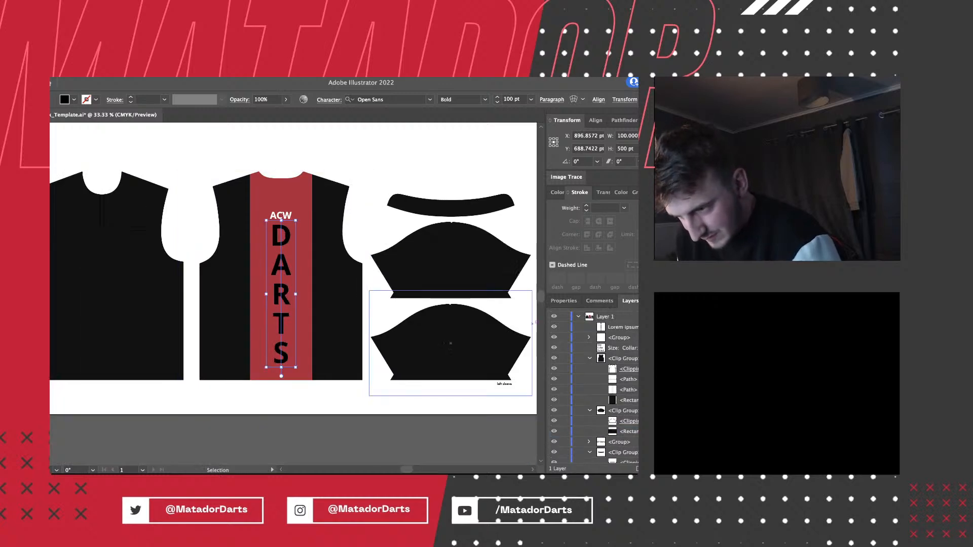
Move the ACW and DARTS texts together up the red stripe by 40 pt.
left_click(281, 215)
left_click(281, 264, "shift")
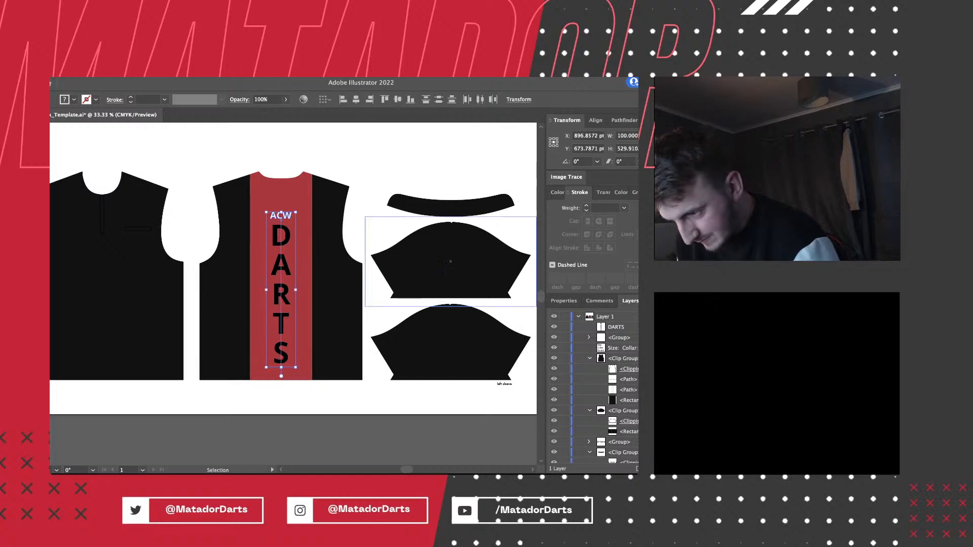
key("shift+Up")
key("shift+Up")
key("shift+Up")
key("shift+Up")
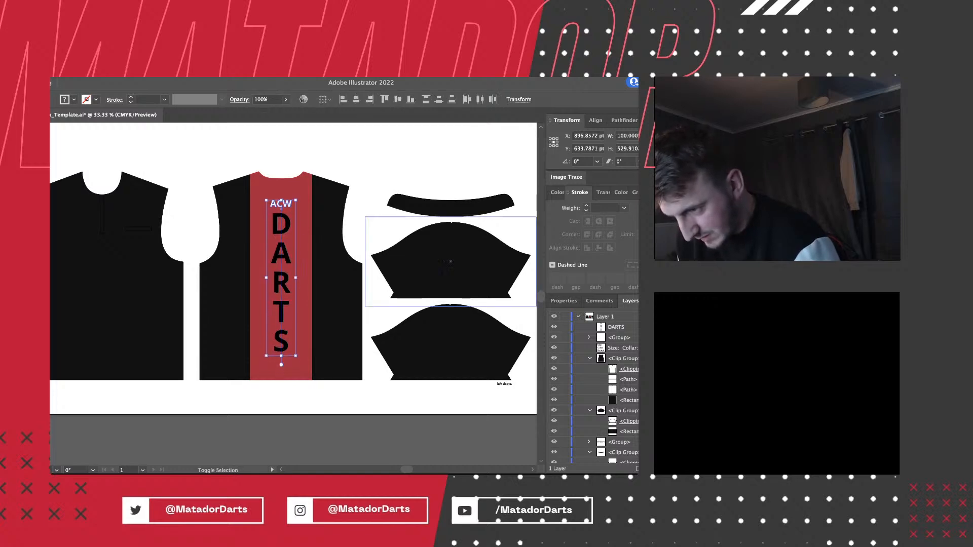
key("shift+super+a")
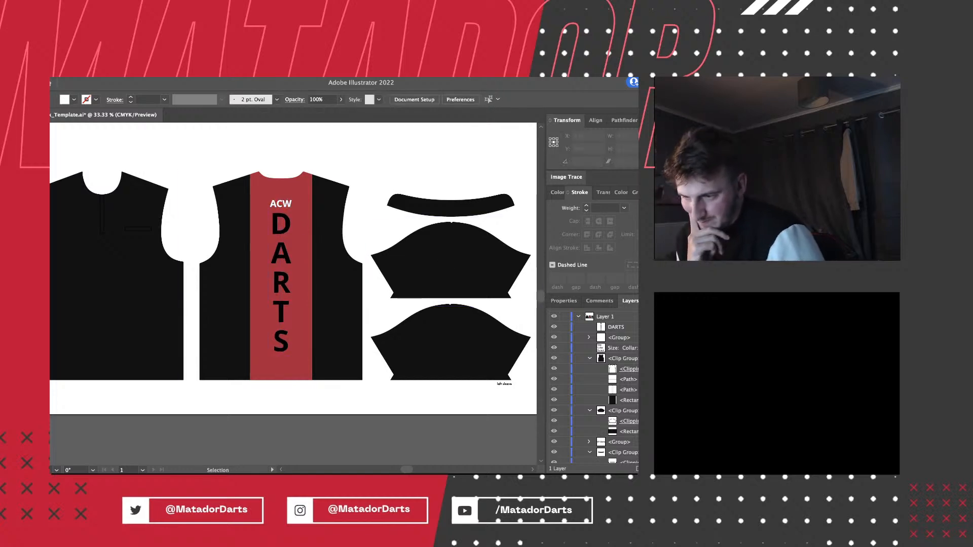
Tighten the letter spacing of the vertical DARTS text until it is 460 pt tall.
left_click(281, 282)
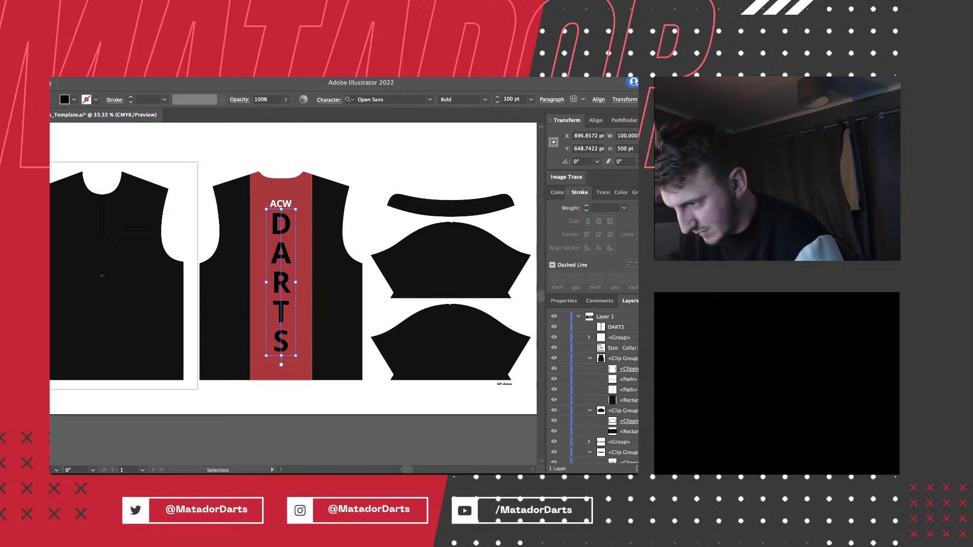
key("t")
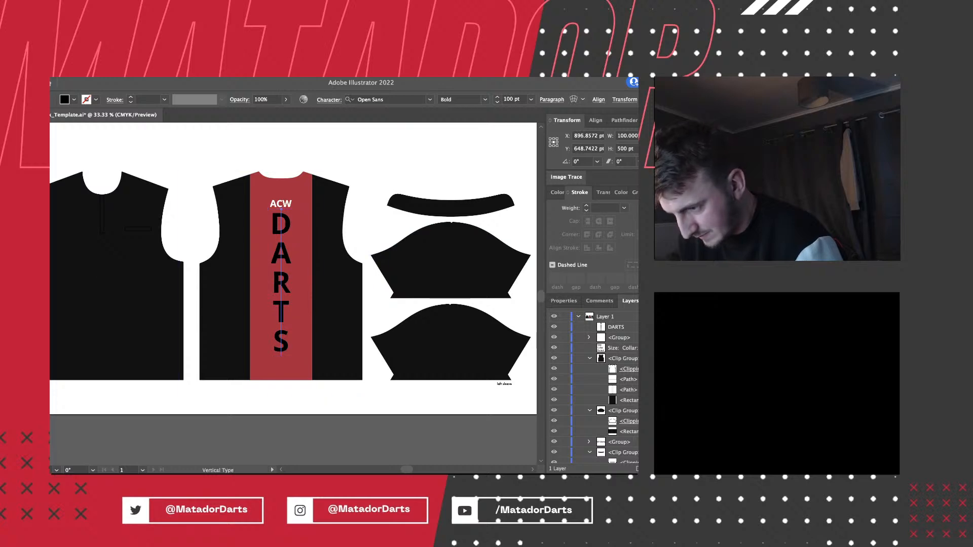
left_click(281, 238)
key("super+a")
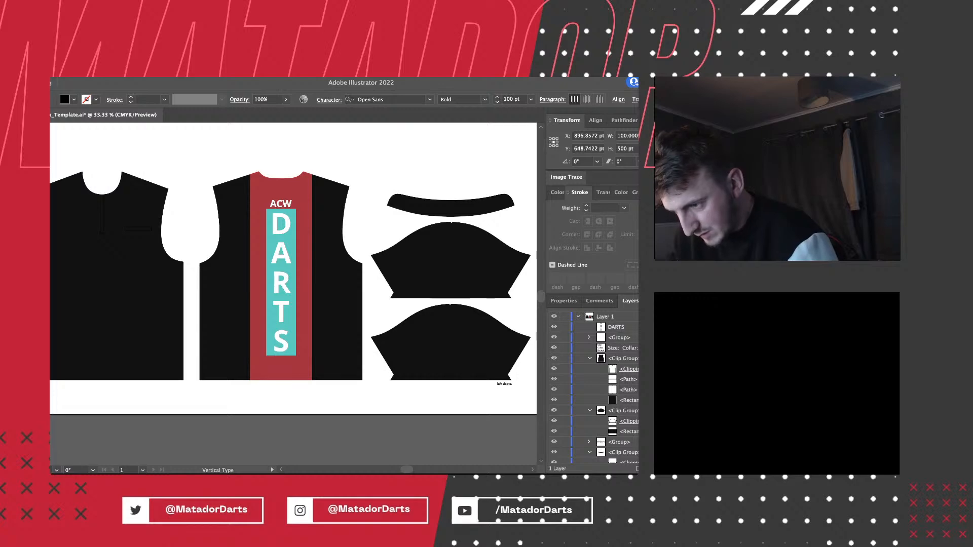
key("alt+Up")
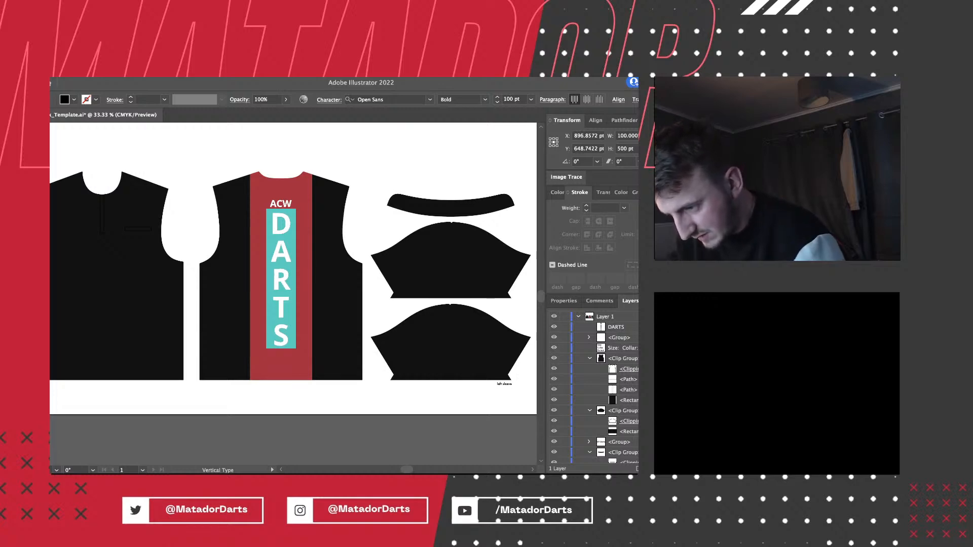
key("super+shift+a")
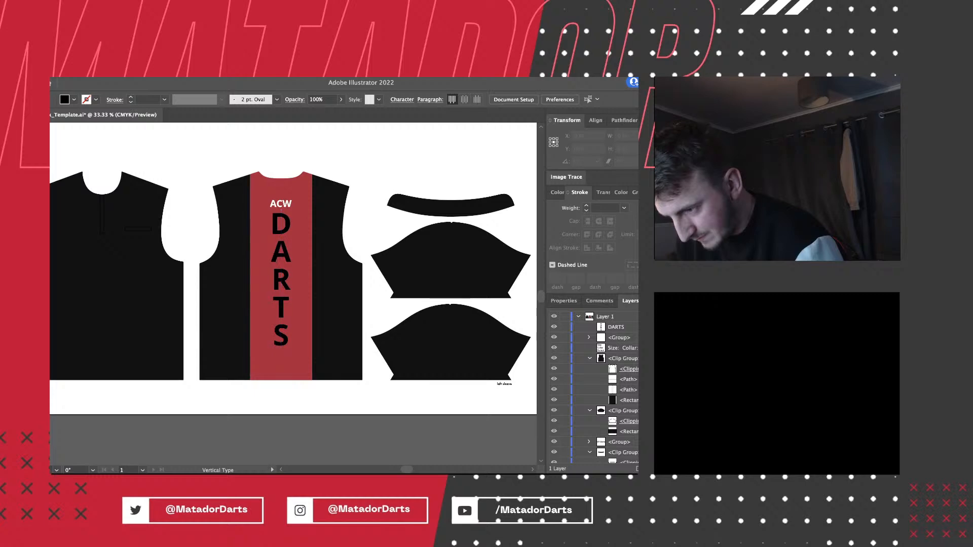
left_click_drag(280, 210, 281, 347)
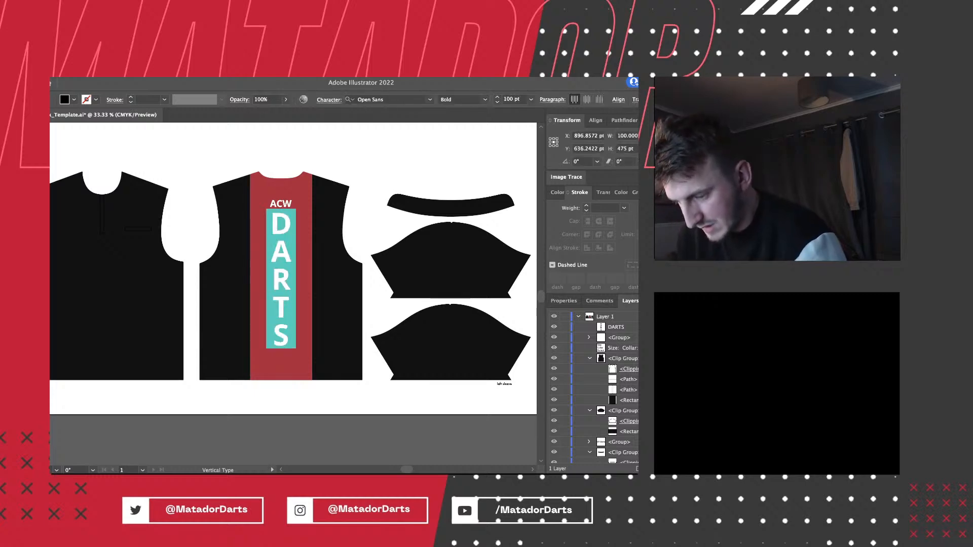
key("alt+Up")
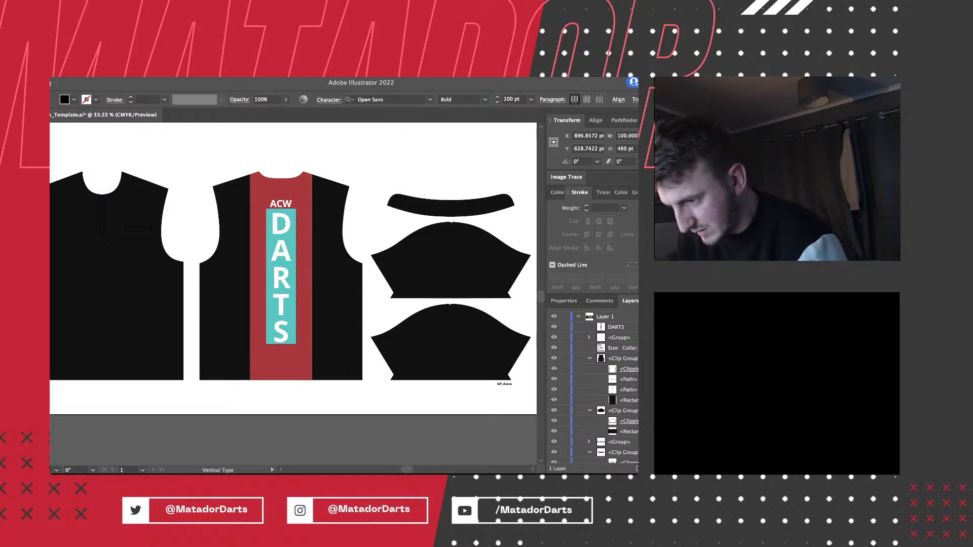
key("Escape")
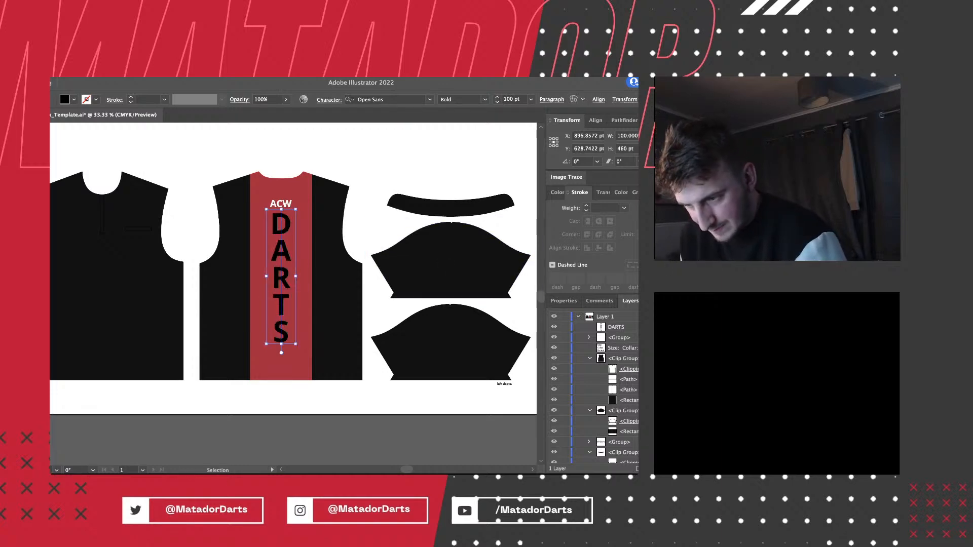
Move the ACW and DARTS texts together down the red stripe by about 30 pt and fill them white.
left_click(281, 203, "shift")
key("shift+Down")
key("shift+Down")
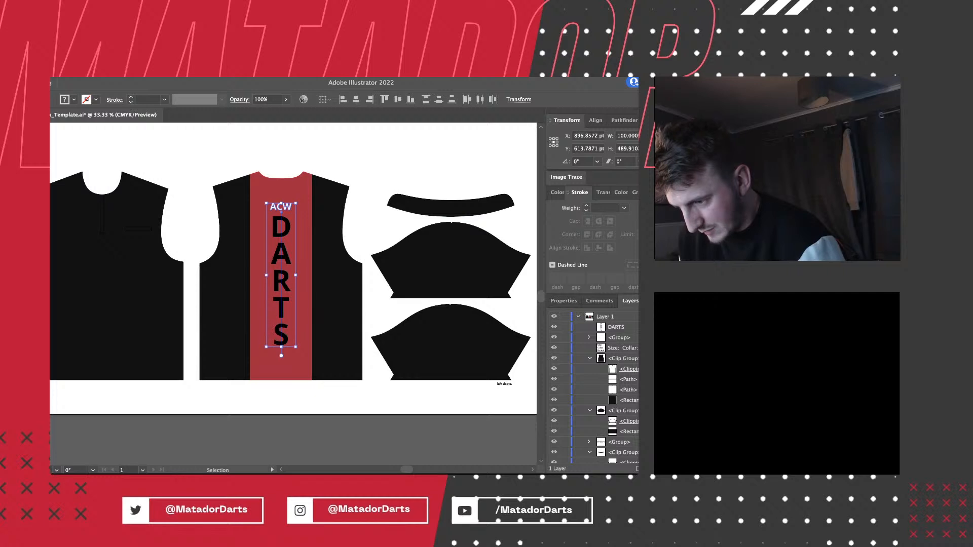
key("shift+Down")
key("shift+Down")
key("shift+Down")
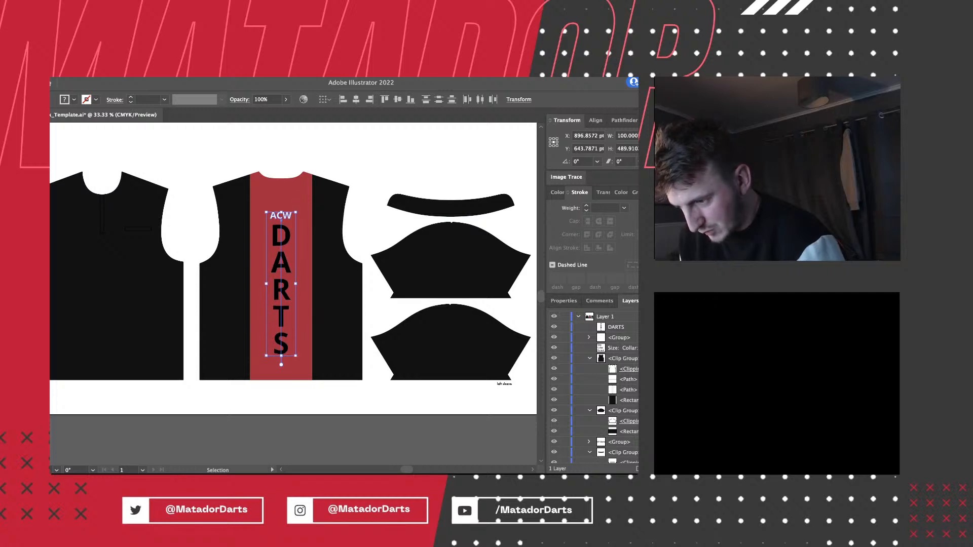
key("shift+Up")
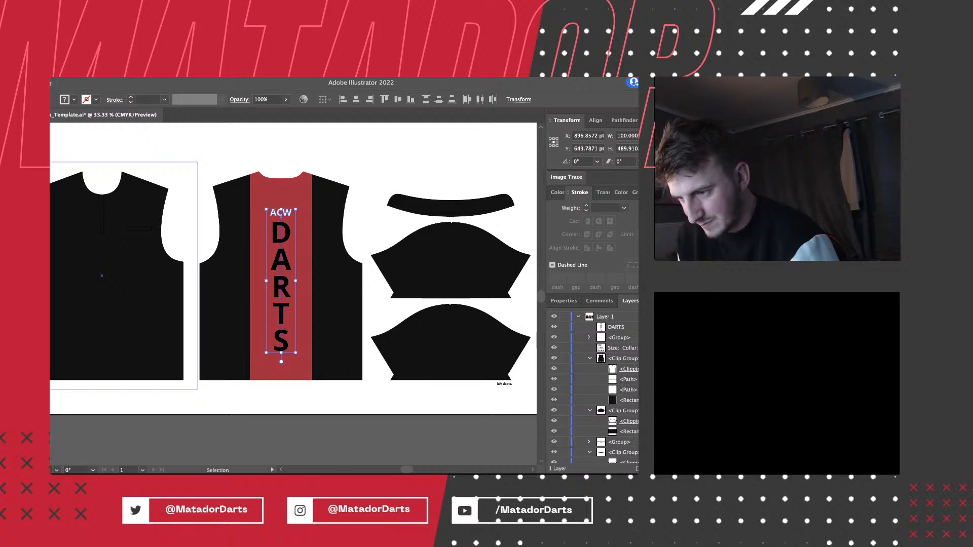
key("comma")
key("super+shift+a")
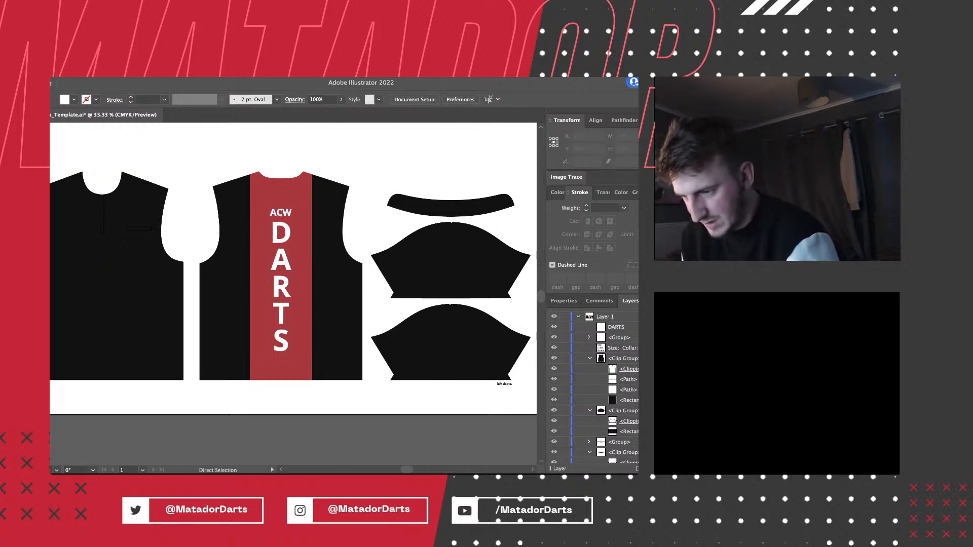
Move the ACW and DARTS texts together up the back panel's red stripe by 50 pt.
key("super+minus")
key("super+equal")
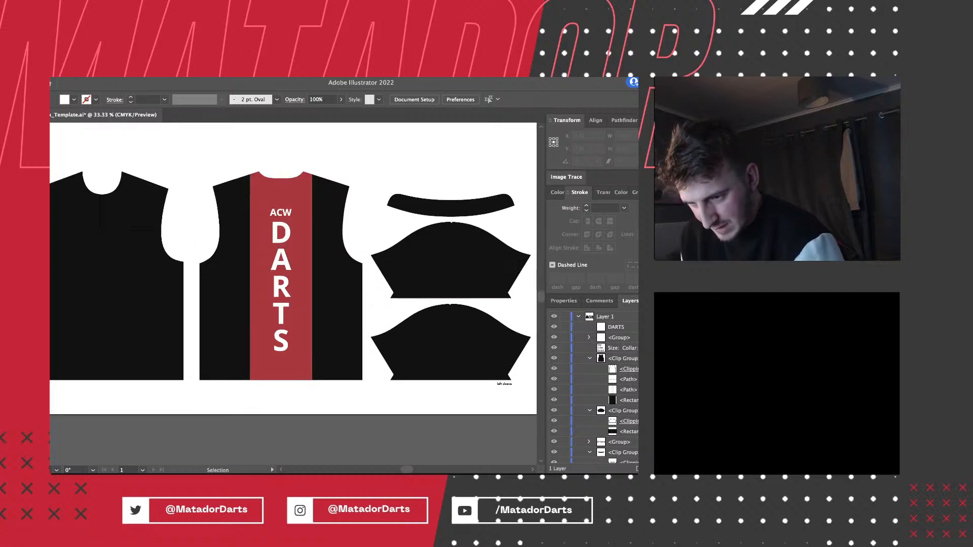
left_click(281, 287)
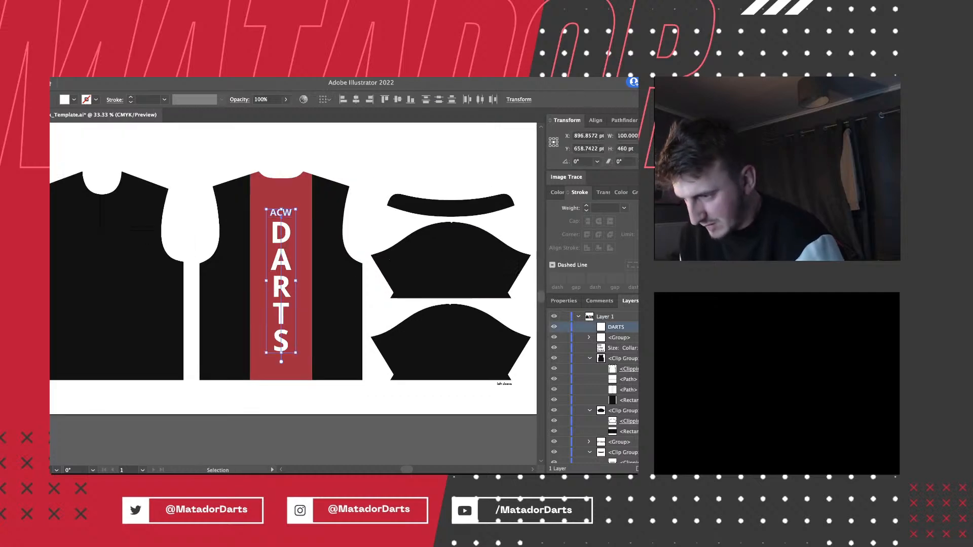
key("shift+Up")
key("shift+Up")
key("shift+Up")
key("shift+Up")
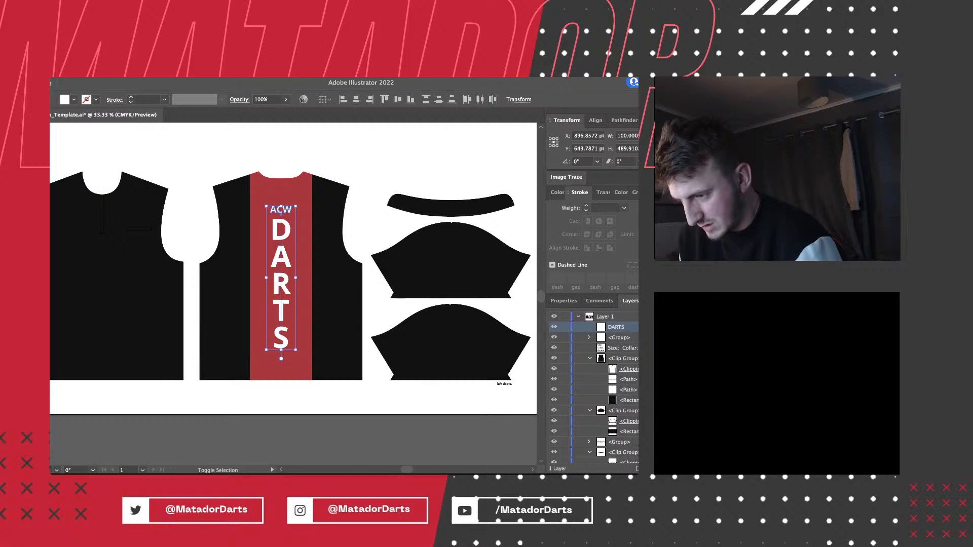
key("shift+Up")
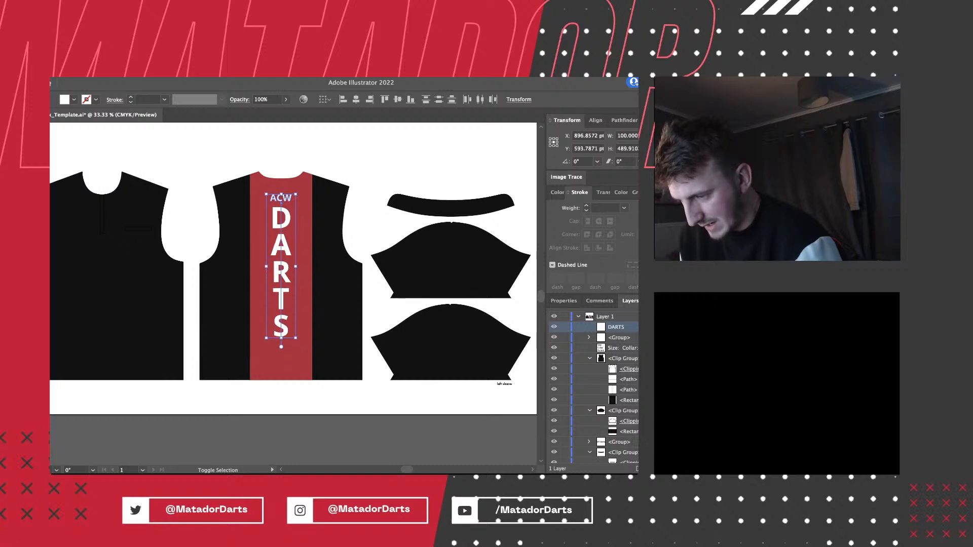
key("super+shift+a")
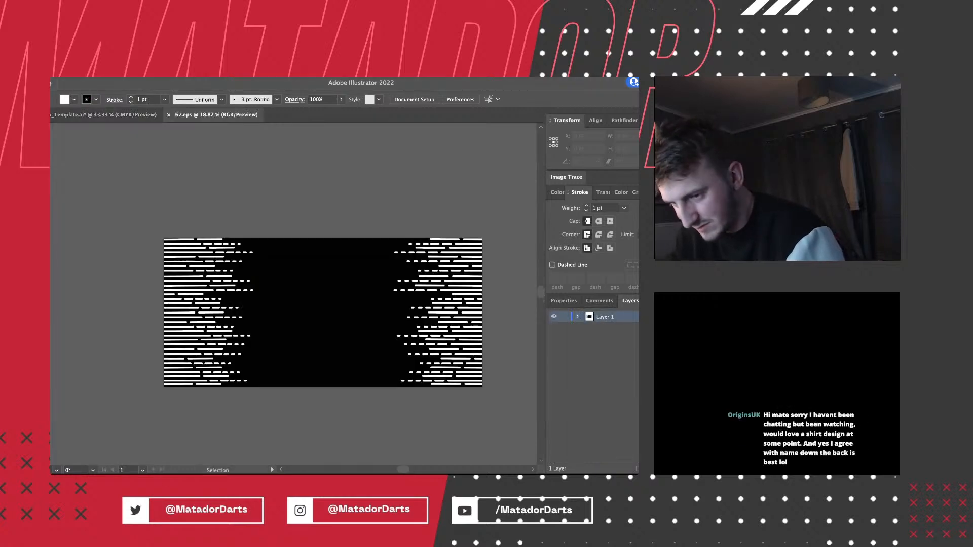
Copy the left-hand group of white dashed lines from the 67.eps artwork.
scroll(312, 324, "up", 1)
key("a")
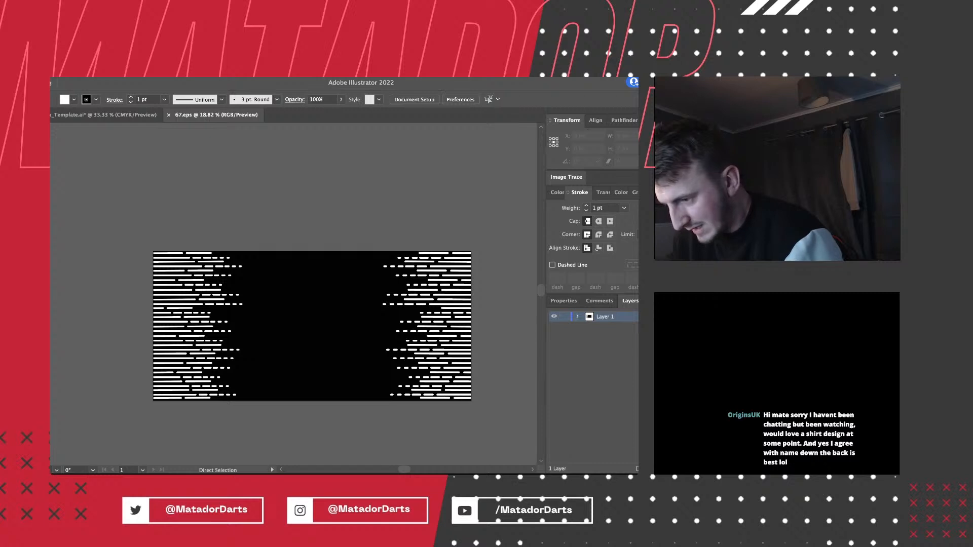
left_click(313, 332)
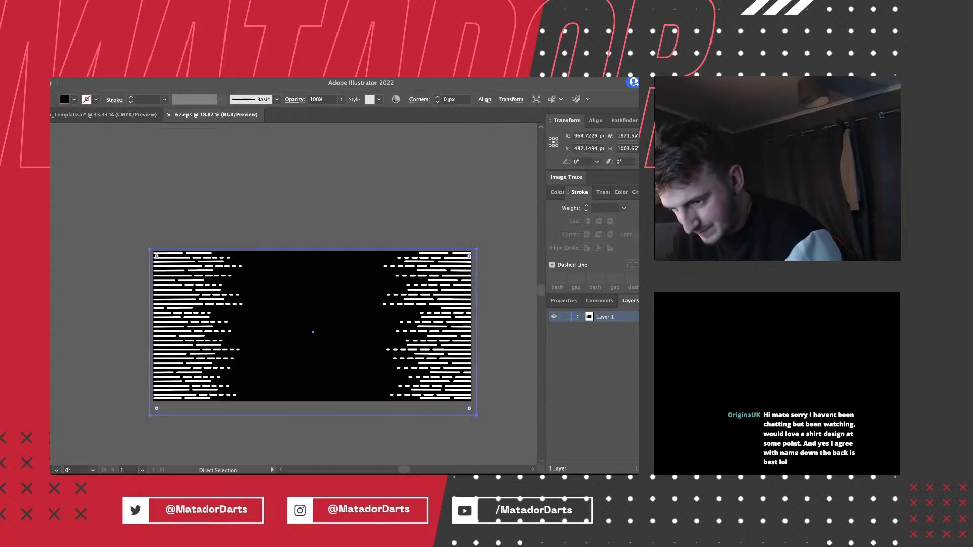
left_click(577, 316, "alt")
left_click(589, 337)
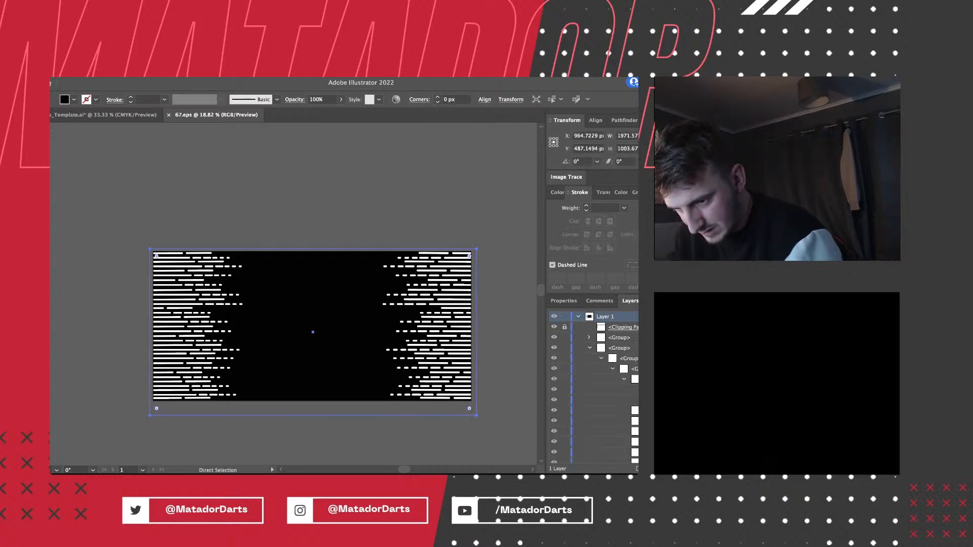
left_click(636, 347)
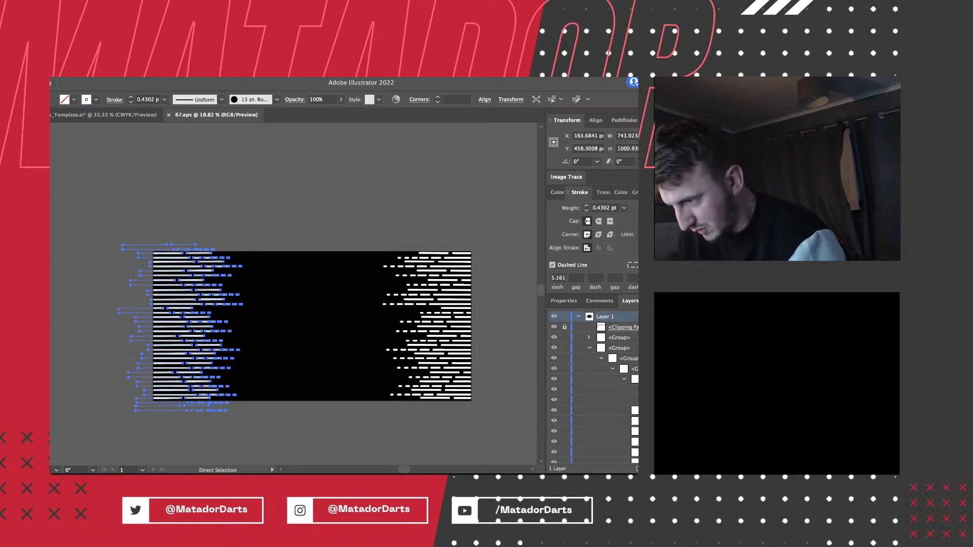
key("v")
key("a")
key("v")
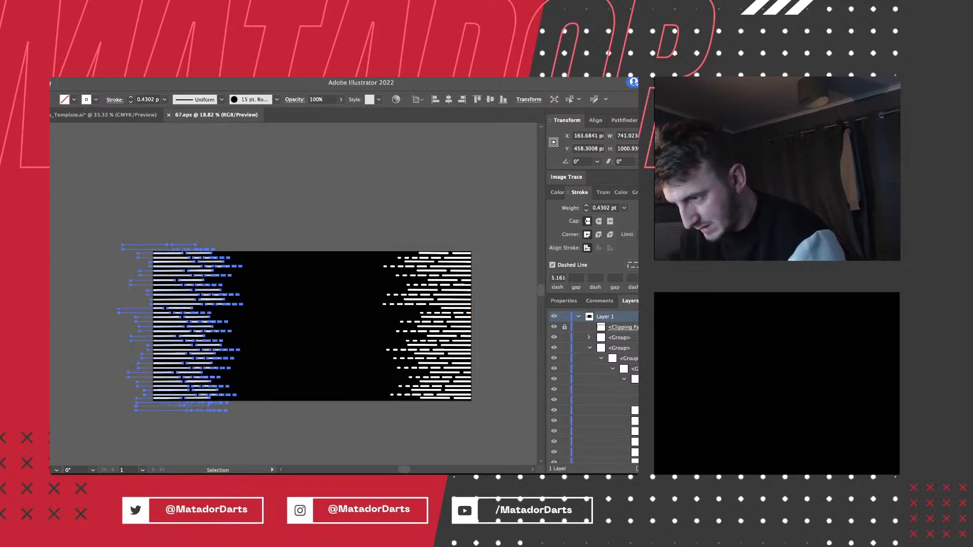
Switch to the shirt template document and paste the white dashed-line group over the shirt panels.
left_click(106, 115)
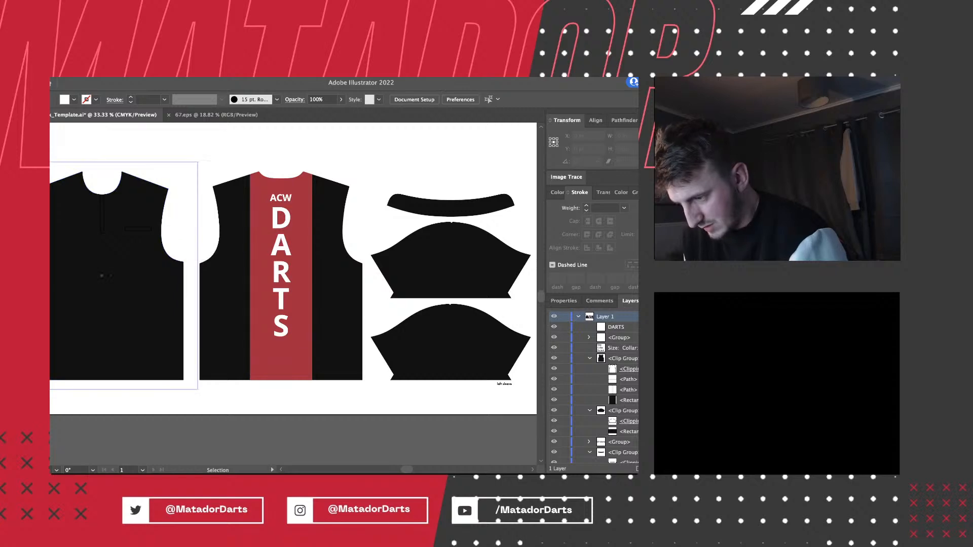
key("space")
left_click_drag(102, 274, 191, 276)
key("super+v")
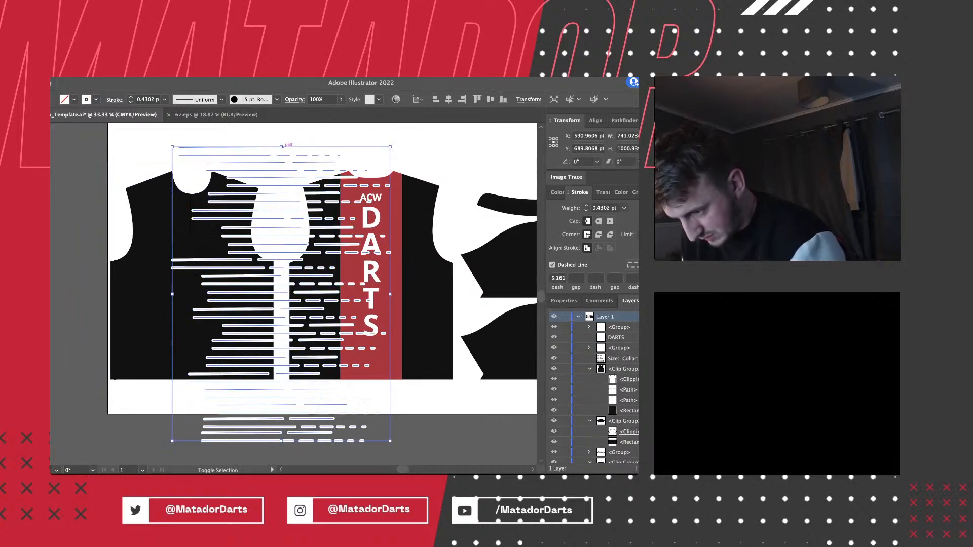
Scale the dashed-line group to about 374 by 506 pt, rotate it so the lines run vertically, and place it across the back panel's lower edge.
left_click_drag(281, 147, 281, 292)
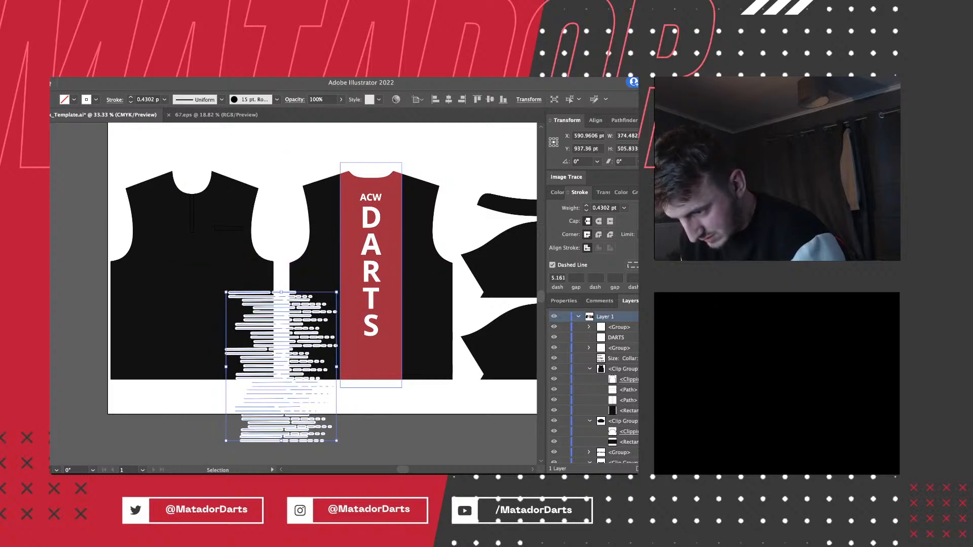
left_click_drag(336, 366, 314, 324)
key("super+z")
left_click_drag(343, 370, 283, 275)
left_click_drag(314, 359, 364, 388)
Try a stroke weight of 0.2 pt on the dashed-line group.
left_click(557, 192)
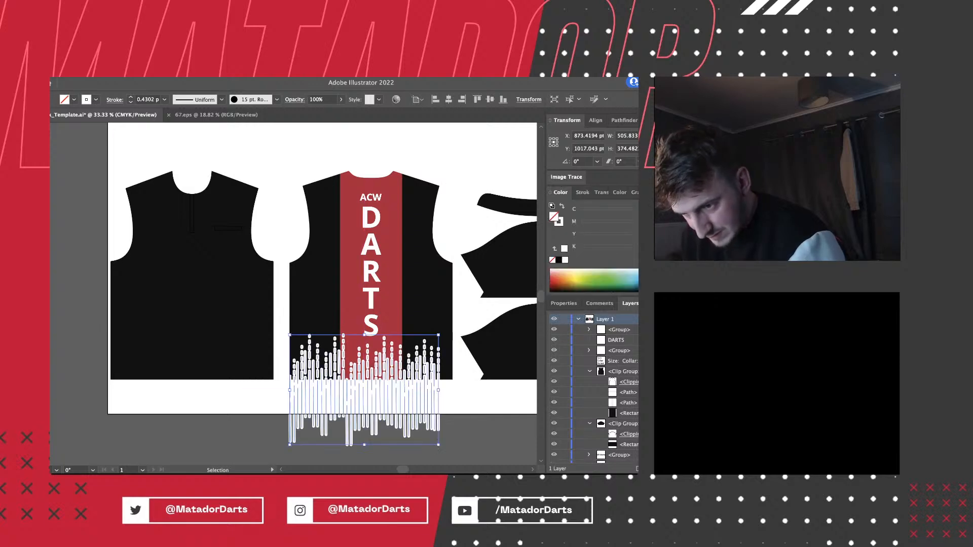
left_click(579, 193)
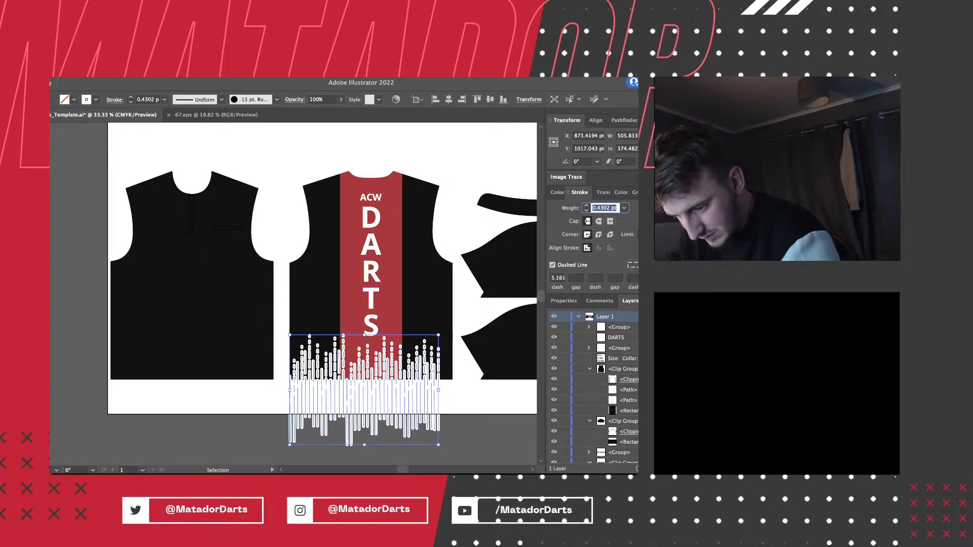
type("0.2")
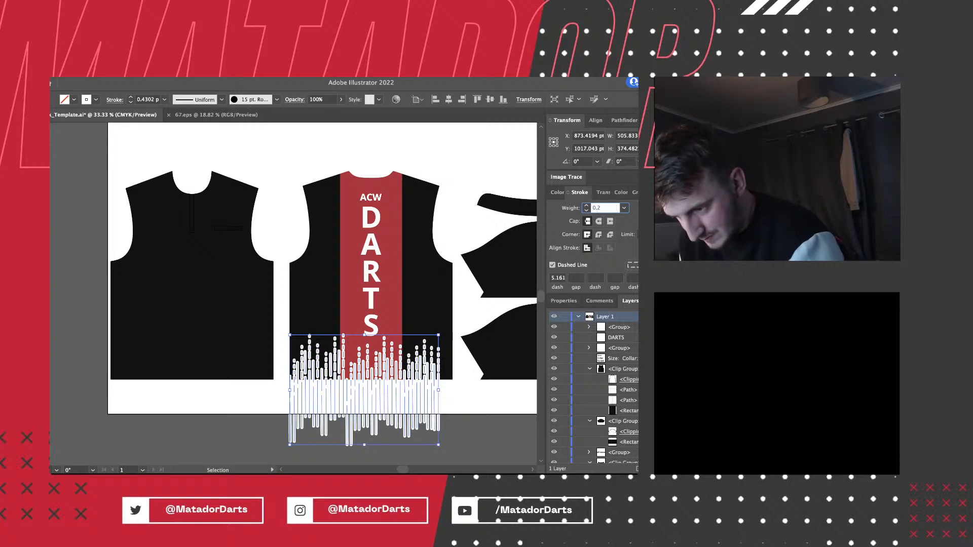
key("Return")
Set the dashed-line group's stroke weight to 0.3 pt.
left_click_drag(608, 208, 591, 208)
key("BackSpace")
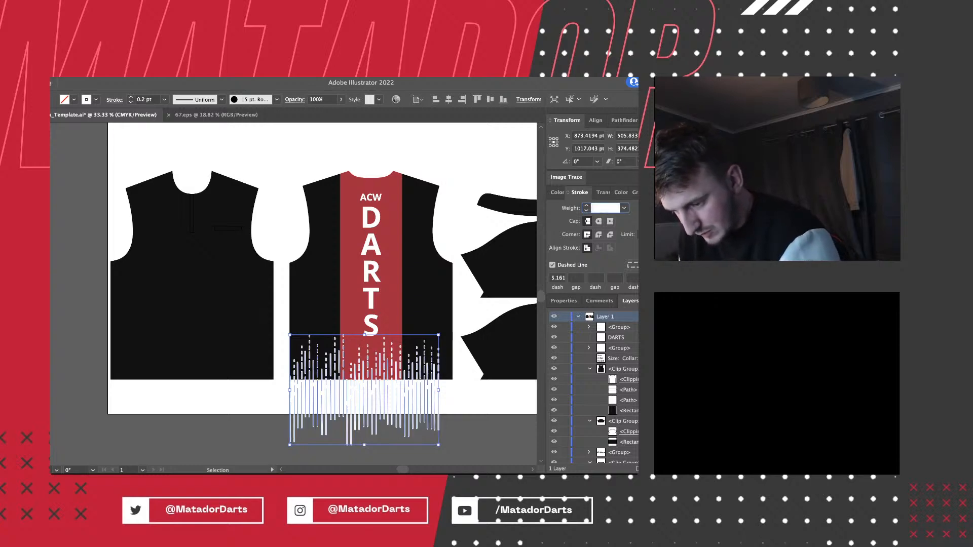
type("0.3")
key("Return")
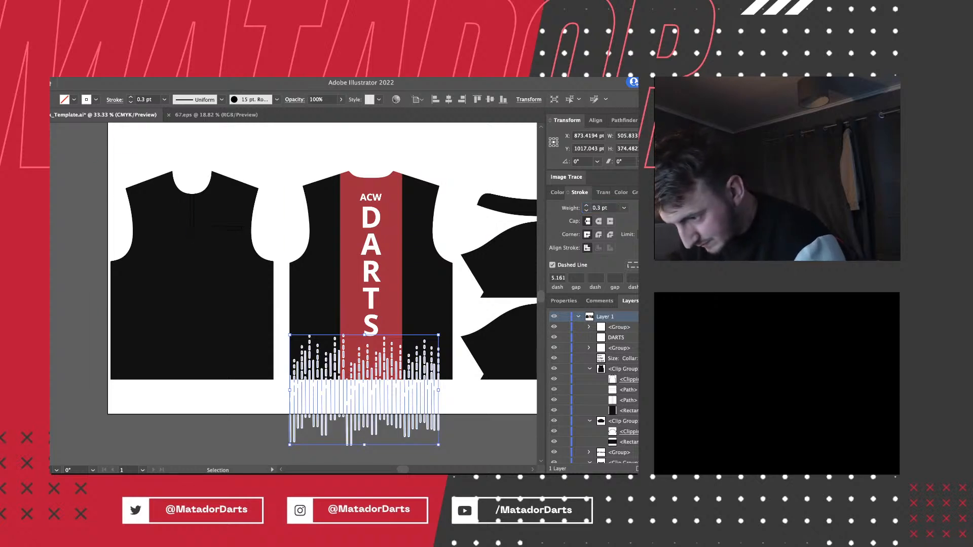
Enlarge the dashed-line group to the back panel's full width, about 554 pt, and move it down by 8 pt.
left_click_drag(438, 389, 453, 390)
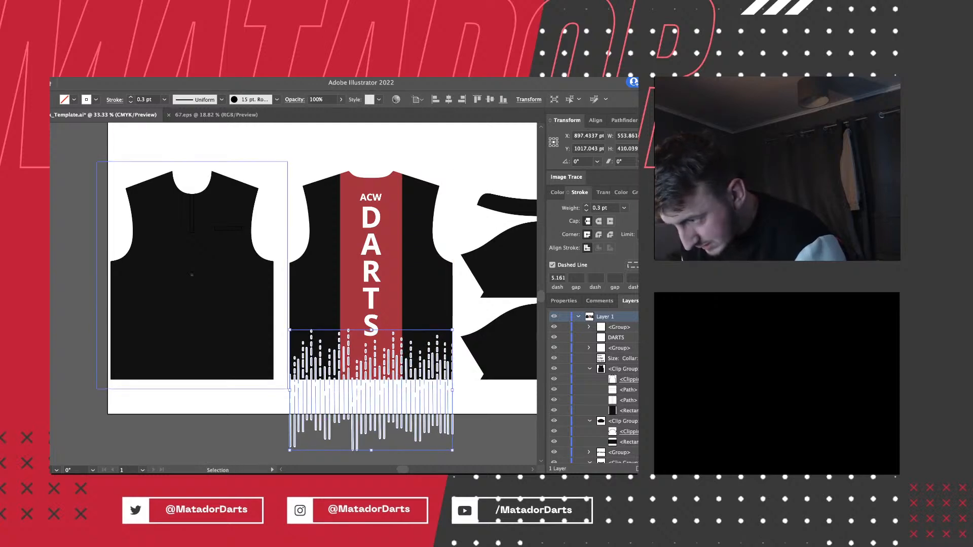
key("Down")
key("Down")
key("Down")
key("Down")
key("Down")
key("Down")
key("Down")
key("Down")
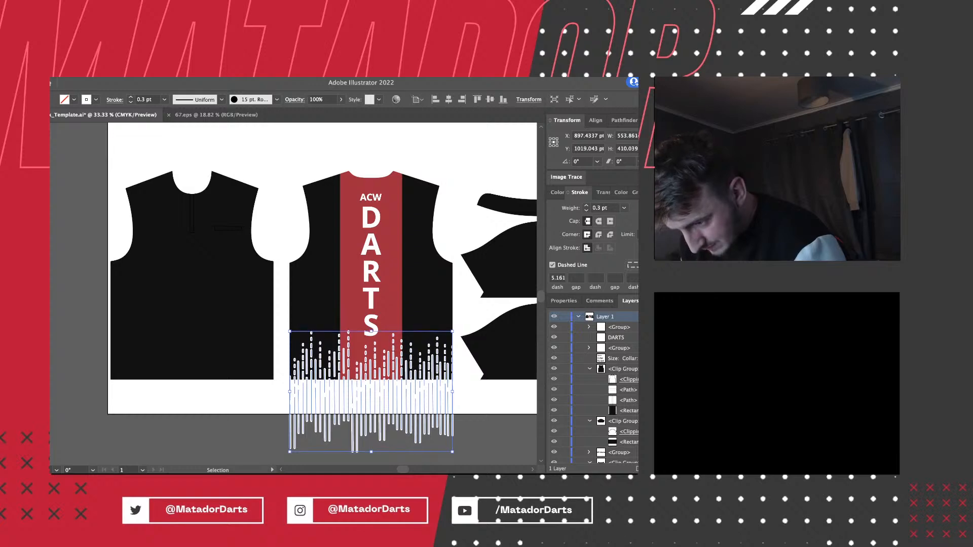
key("a")
key("ctrl+plus")
key("v")
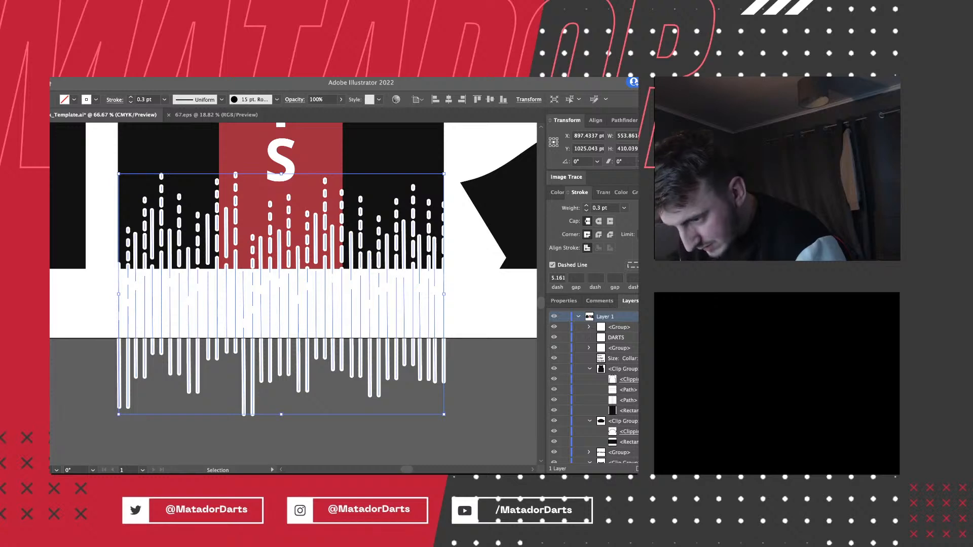
key("ctrl+shift+a")
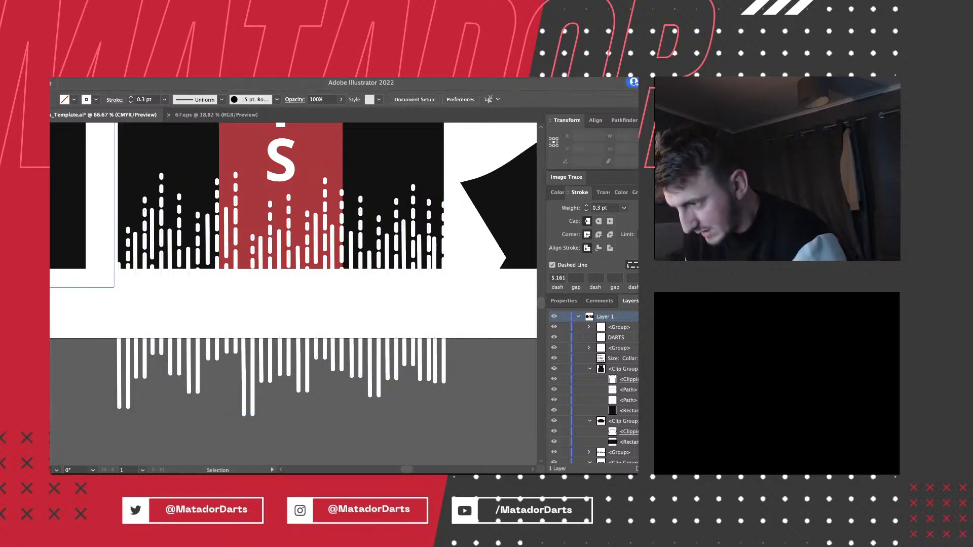
Move the whole dashed-line group left by 5 pt across the back panel's lower edge.
key("a")
left_click_drag(476, 308, 351, 295)
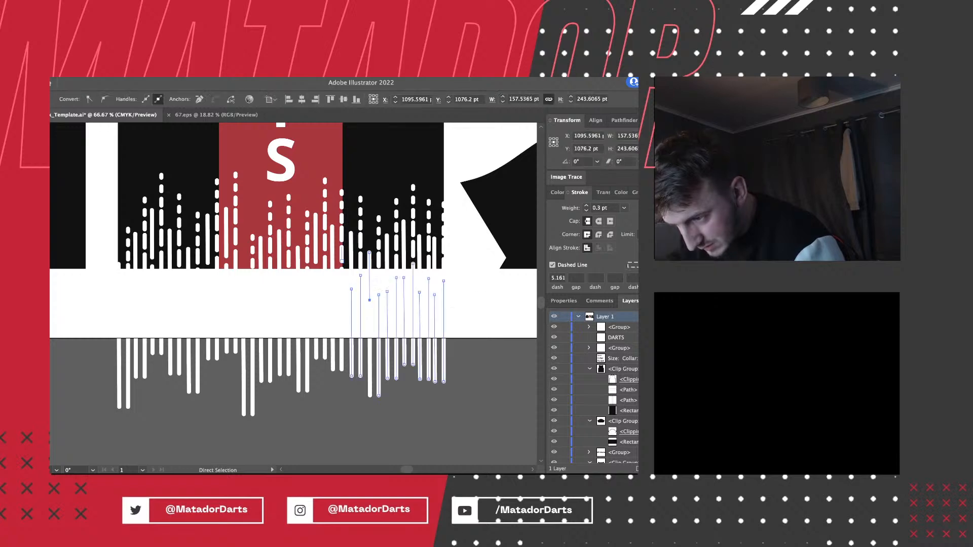
key("v")
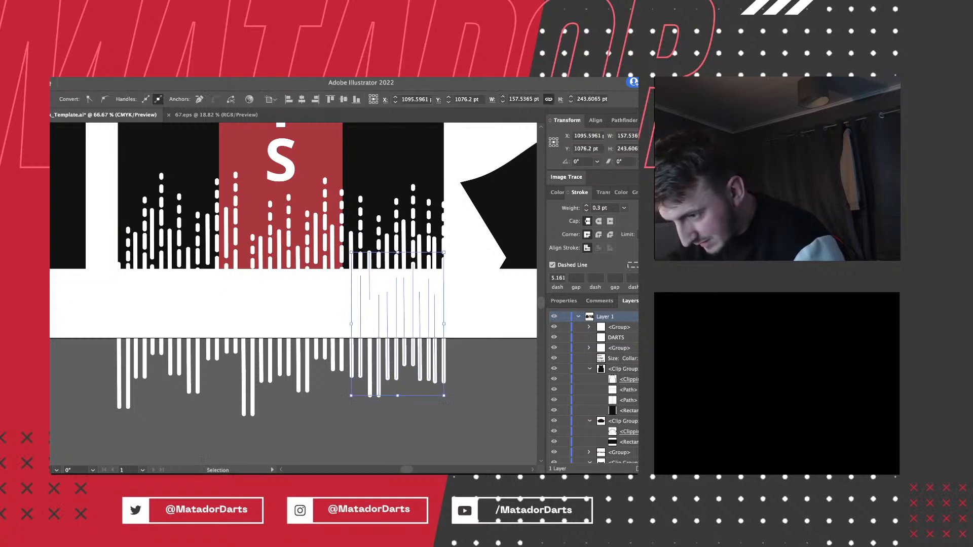
left_click(369, 365)
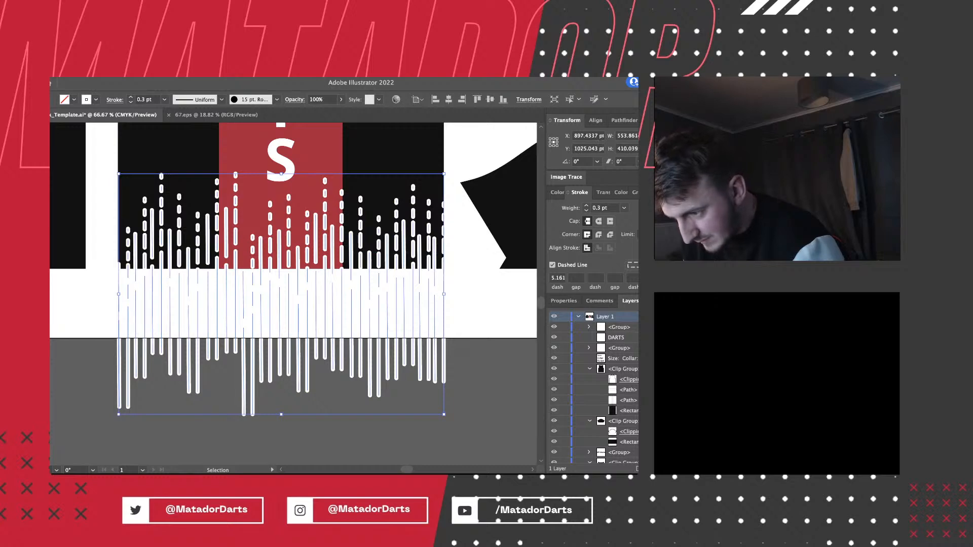
key("shift+Left")
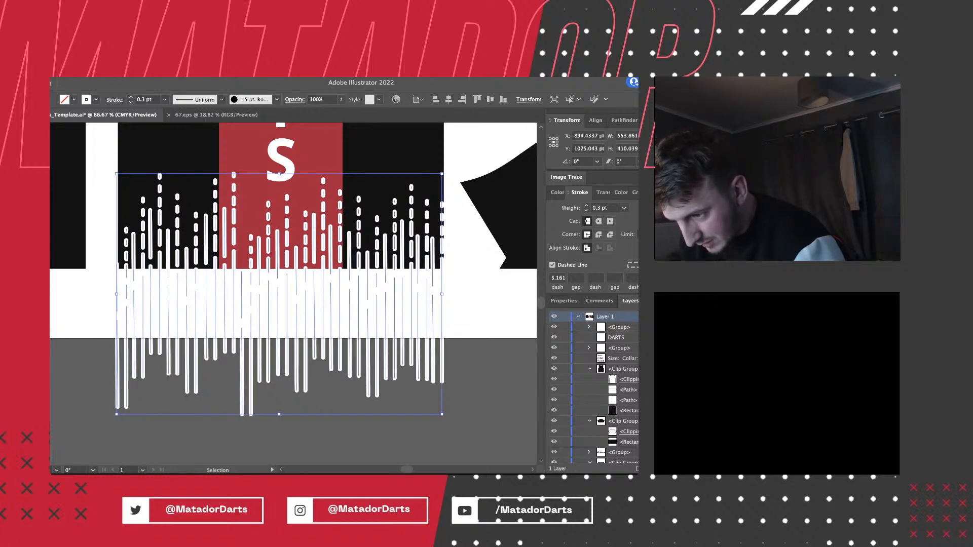
key("Left")
key("Left")
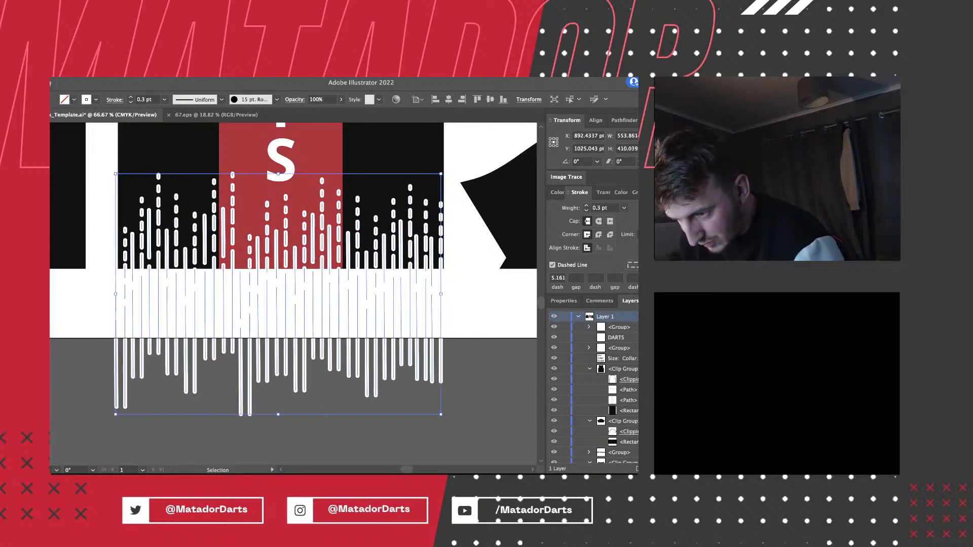
key("ctrl+shift+a")
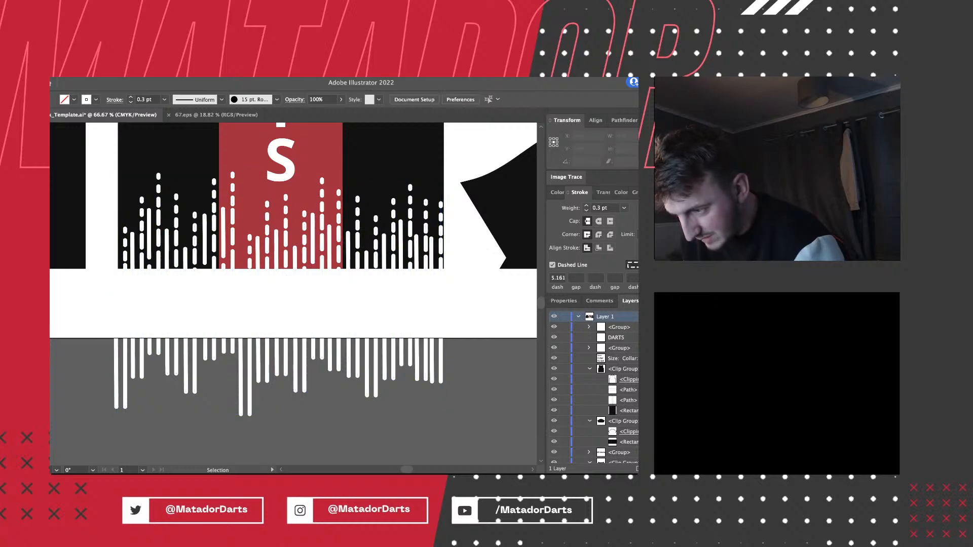
Select all the dashed-pattern segments over the back's red stripe and apply the shirt's black to them with the Eyedropper.
key("a")
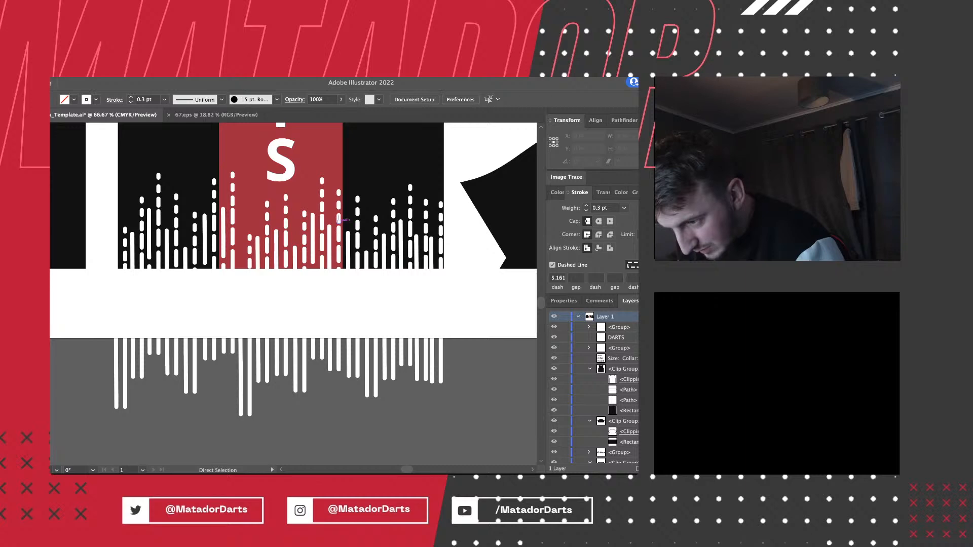
left_click(338, 192)
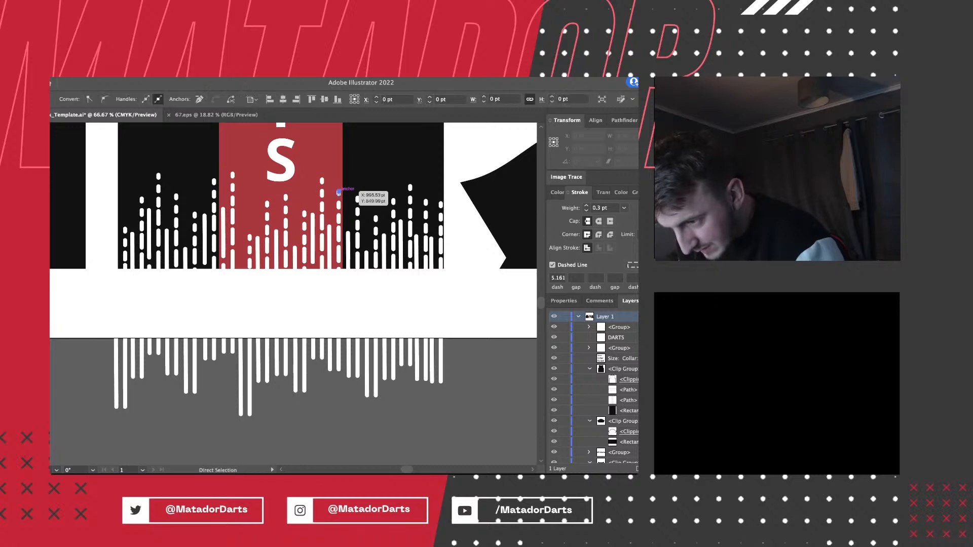
left_click(338, 204, "shift")
left_click(339, 218, "shift")
left_click(339, 232, "shift")
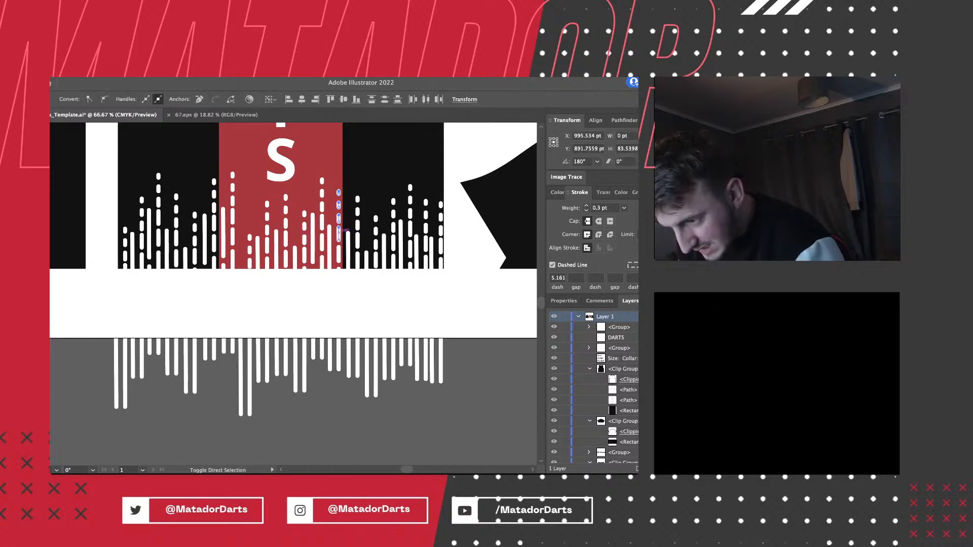
left_click(338, 247, "shift")
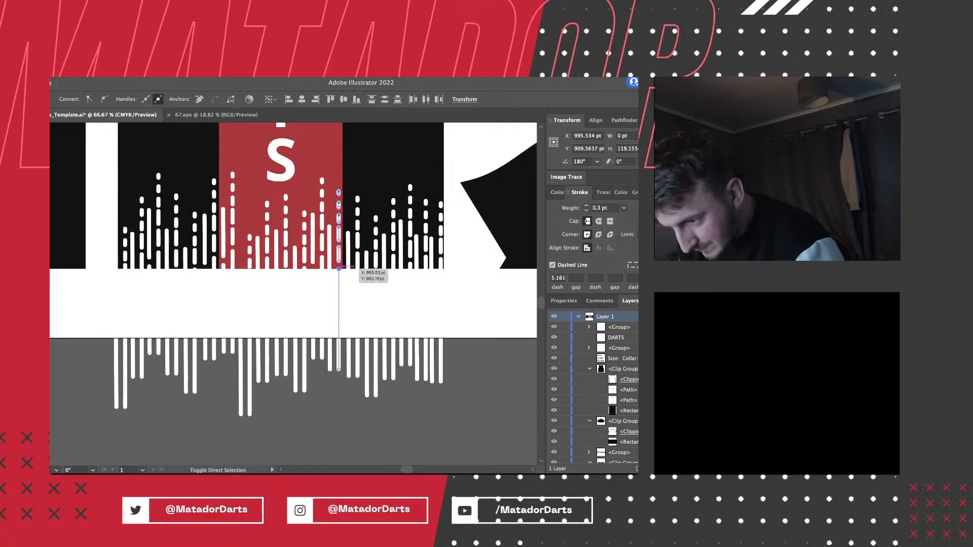
left_click(330, 246, "shift")
left_click(322, 244, "shift")
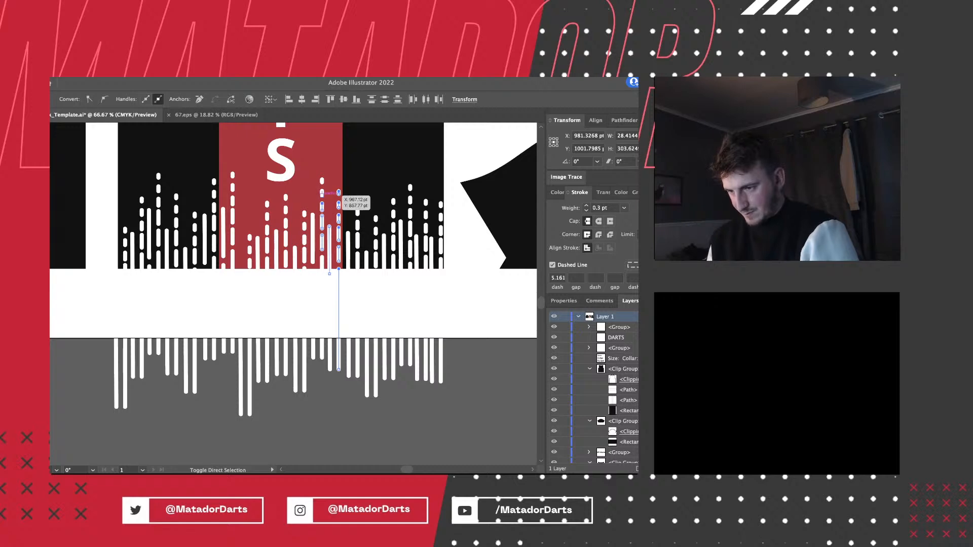
left_click(322, 181, "shift")
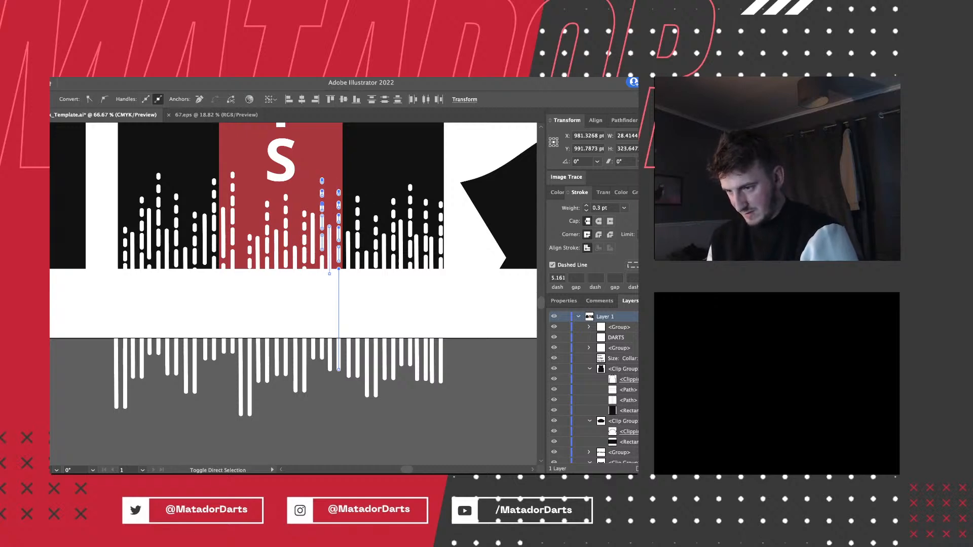
left_click(322, 259, "shift")
left_click(312, 238, "shift")
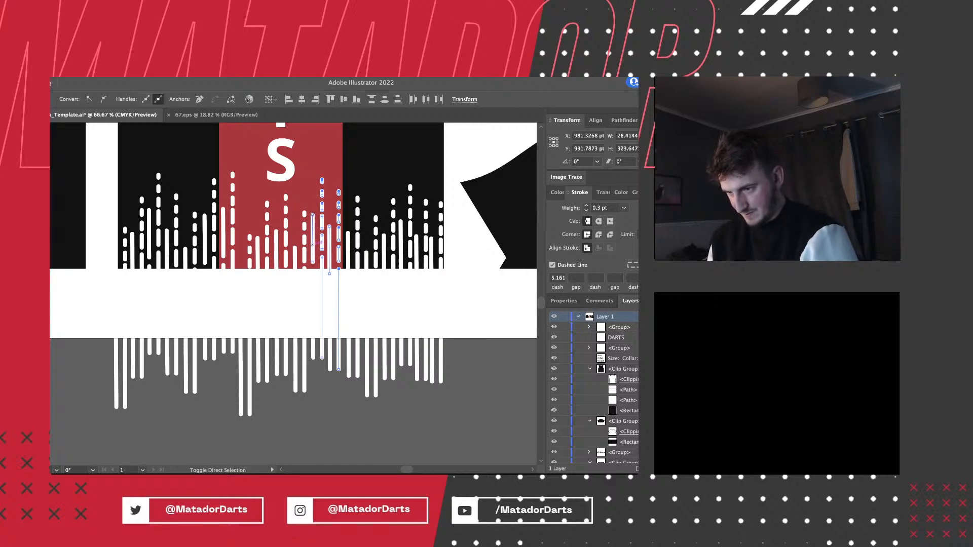
left_click(304, 238, "shift")
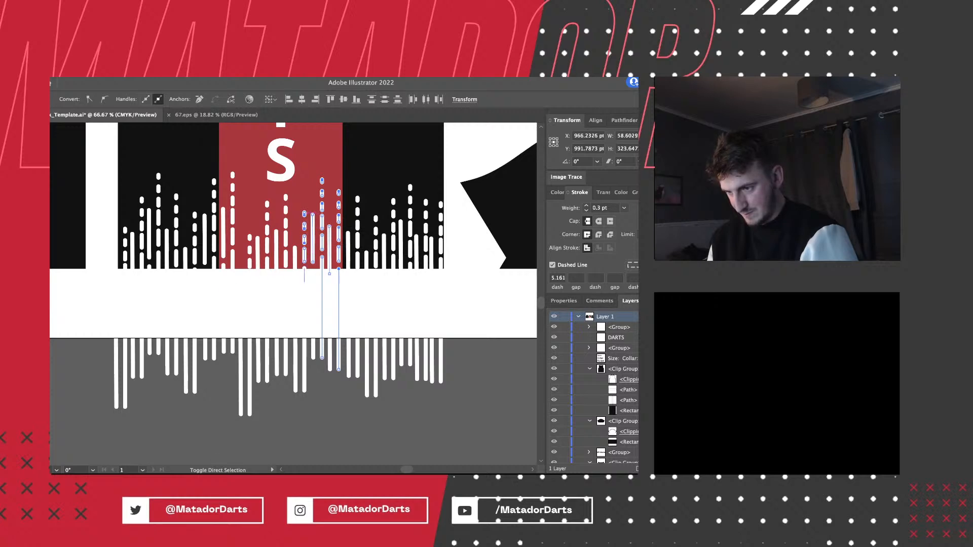
left_click(295, 251, "shift")
left_click(286, 242, "shift")
left_click(285, 243, "shift")
left_click(286, 223, "shift")
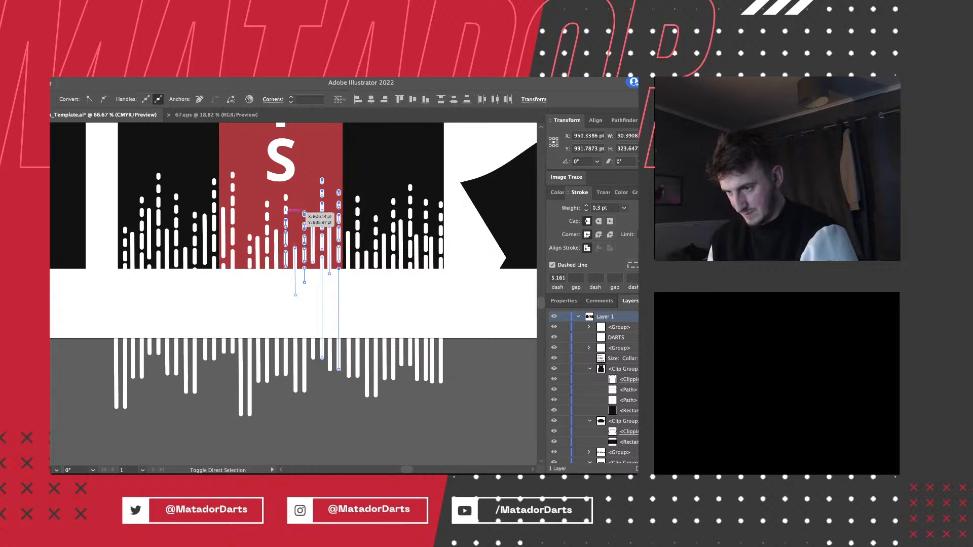
left_click(286, 198, "shift")
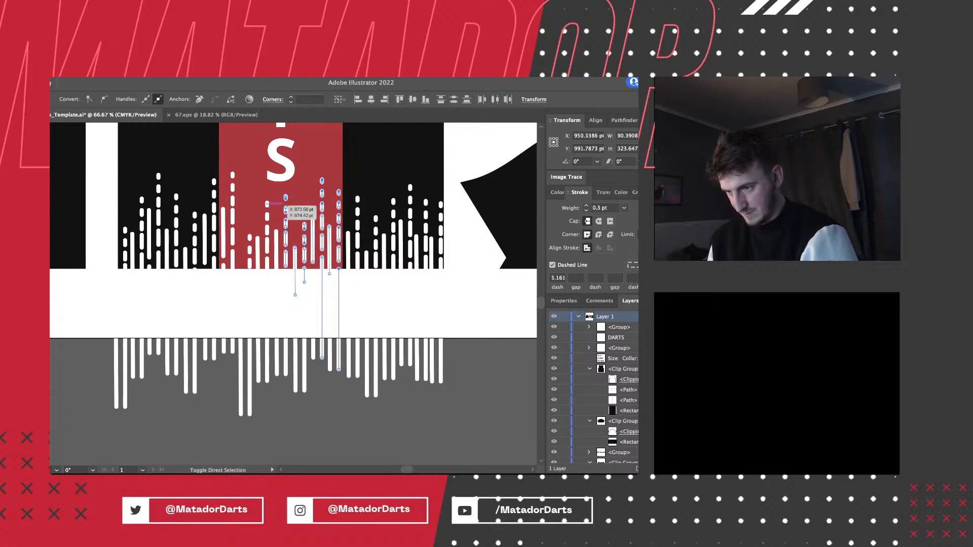
left_click(267, 203, "shift")
left_click(267, 217, "shift")
left_click(267, 230, "shift")
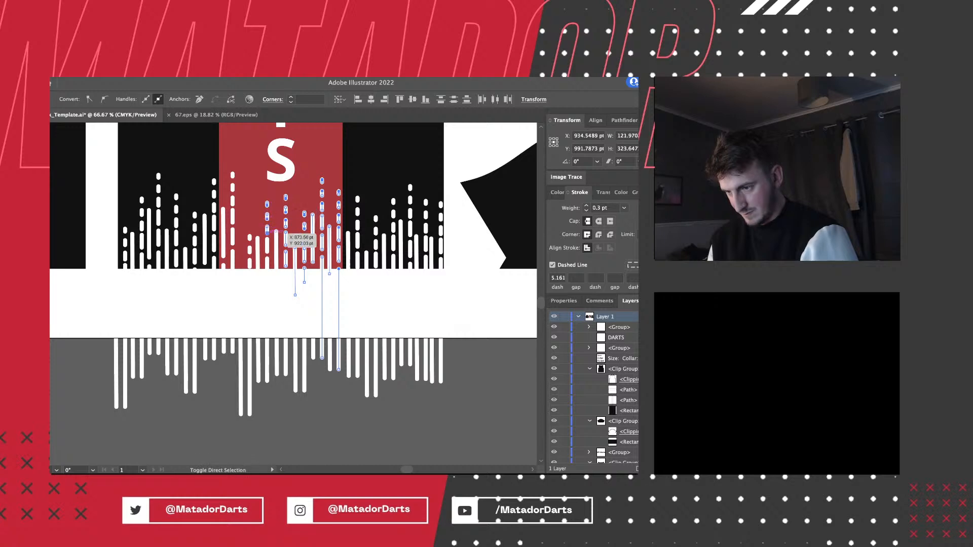
left_click(267, 263, "shift")
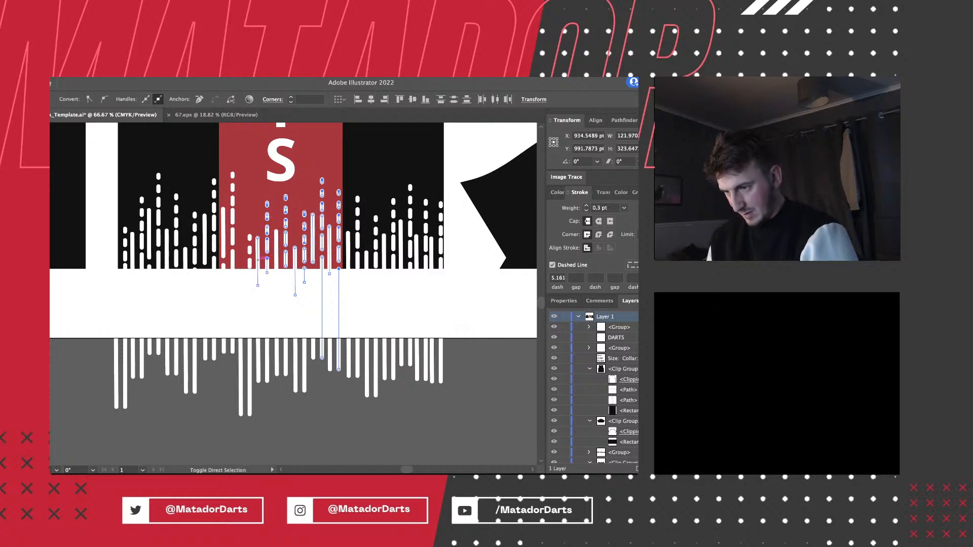
left_click(255, 264, "shift")
left_click(249, 264, "shift")
left_click(250, 250, "shift")
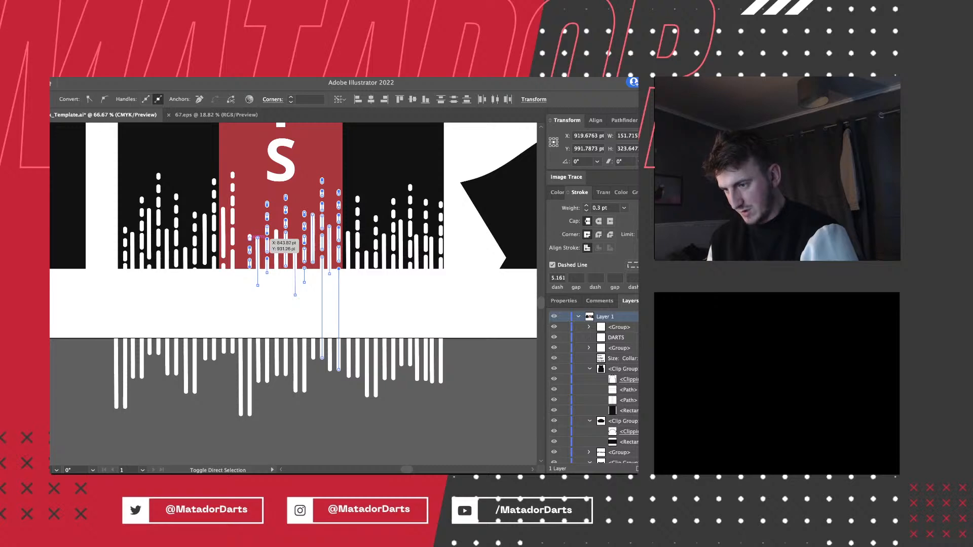
left_click(250, 237, "shift")
left_click(232, 262, "shift")
left_click(233, 239, "shift")
left_click(233, 217, "shift")
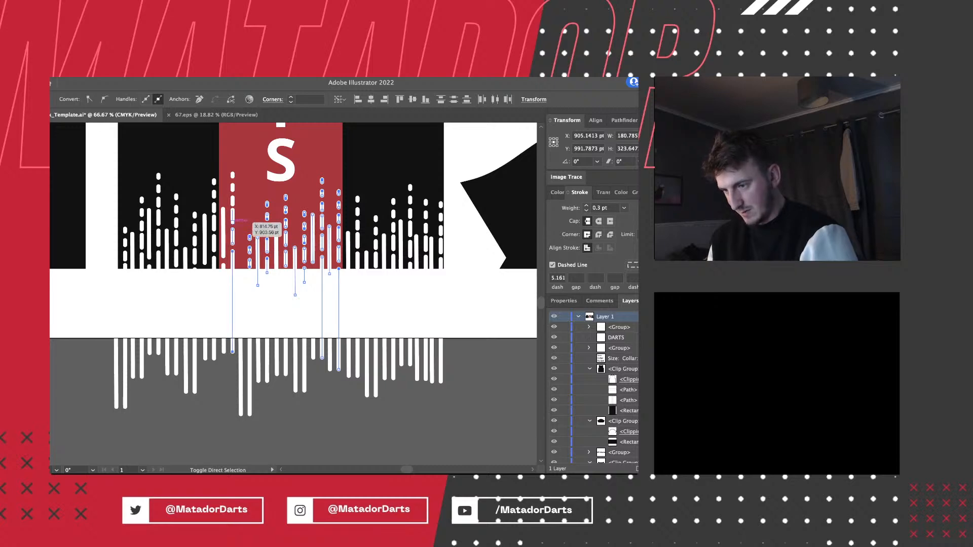
left_click(233, 201, "shift")
left_click(233, 187, "shift")
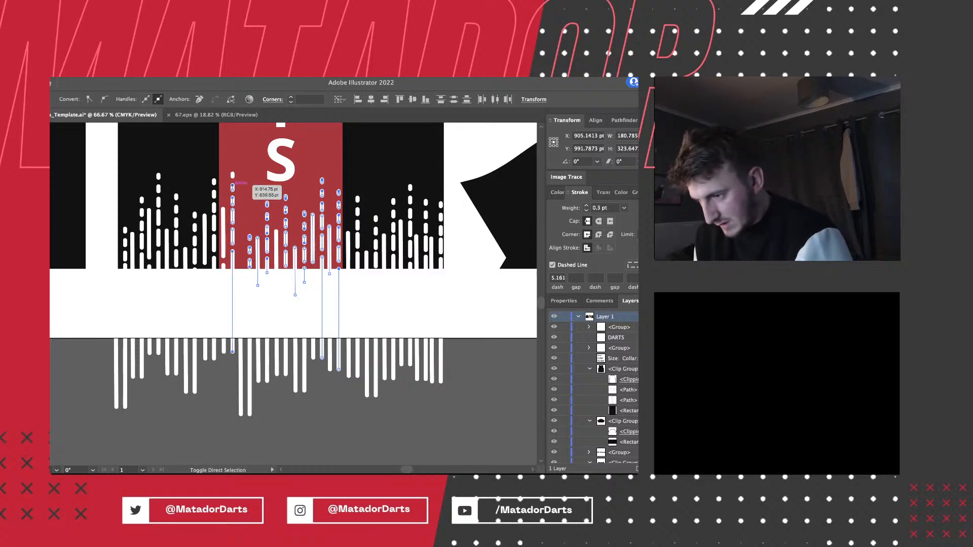
left_click(233, 175, "shift")
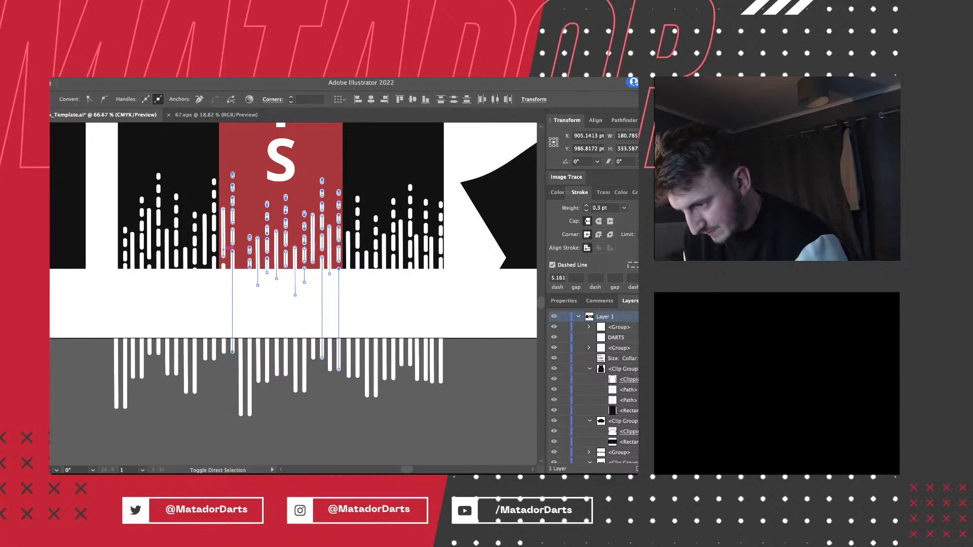
left_click(223, 264, "shift")
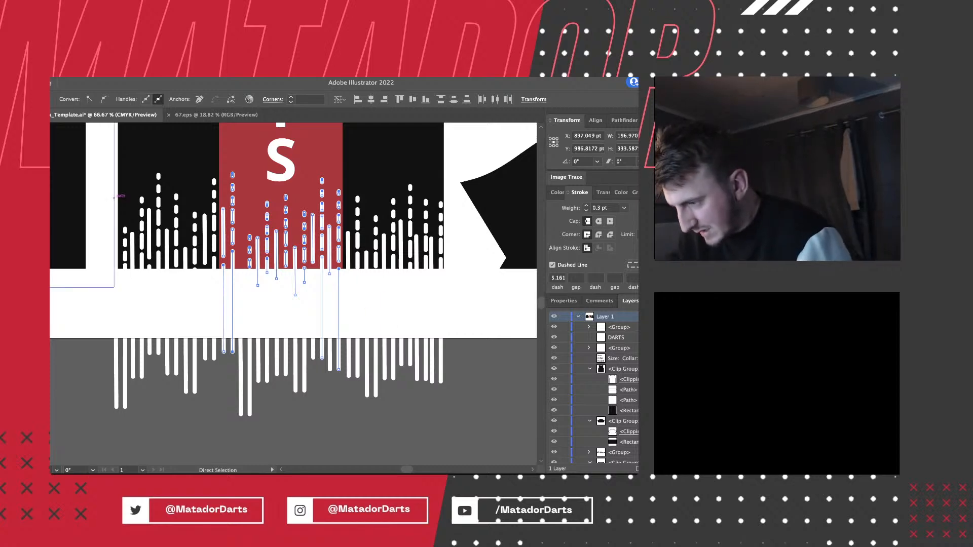
key("i")
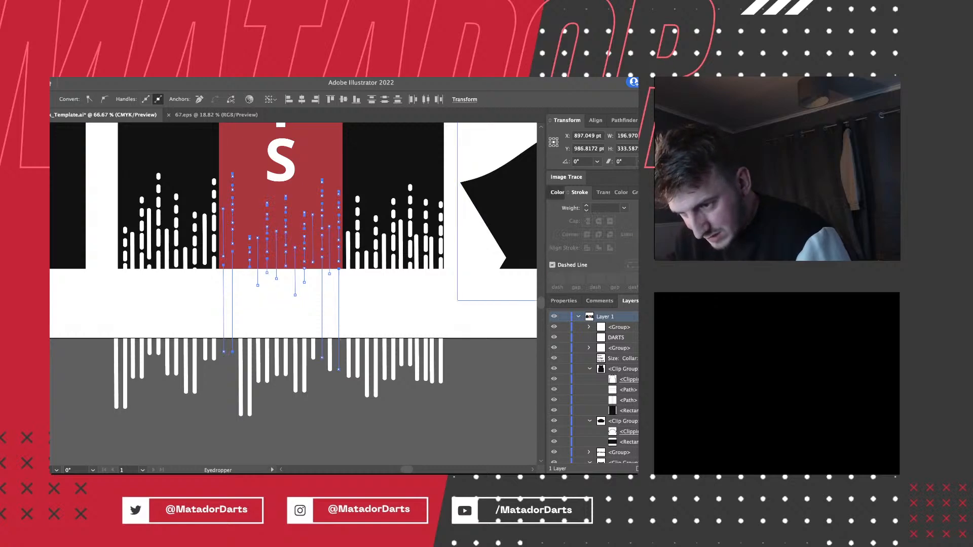
Swap fill and stroke on the selected pattern segments so their stroke is black, and set the stroke weight to 0.3 pt.
left_click(557, 193)
left_click(562, 205)
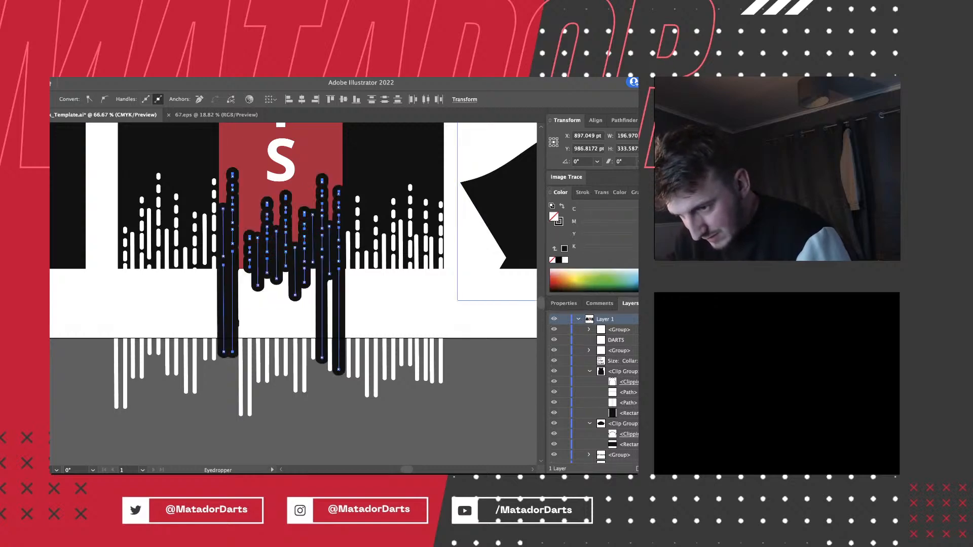
left_click(582, 192)
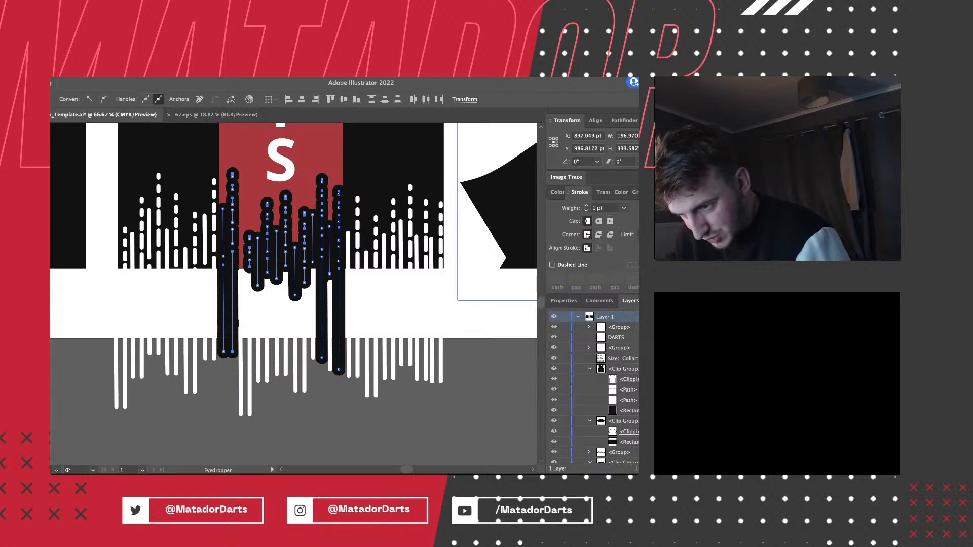
left_click(605, 208)
type("0.3")
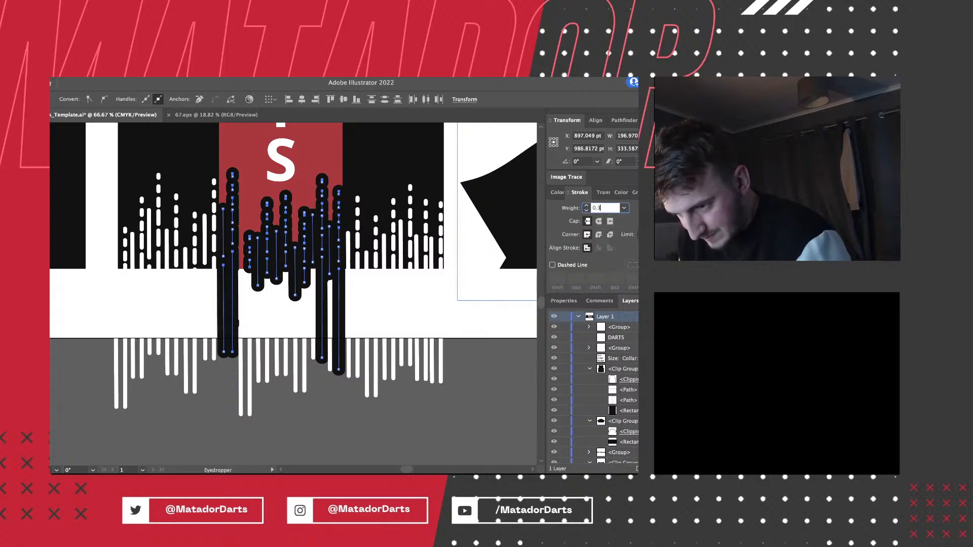
key("Return")
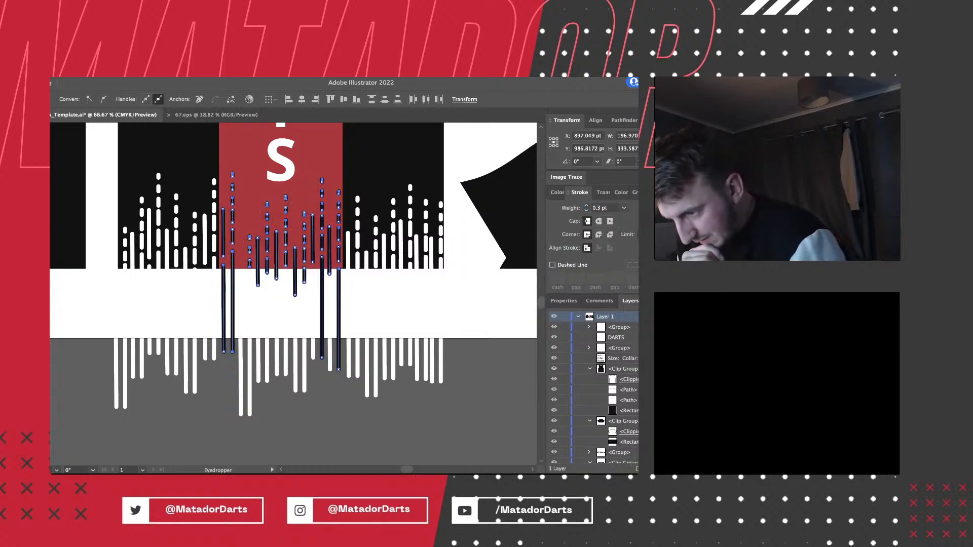
key("a")
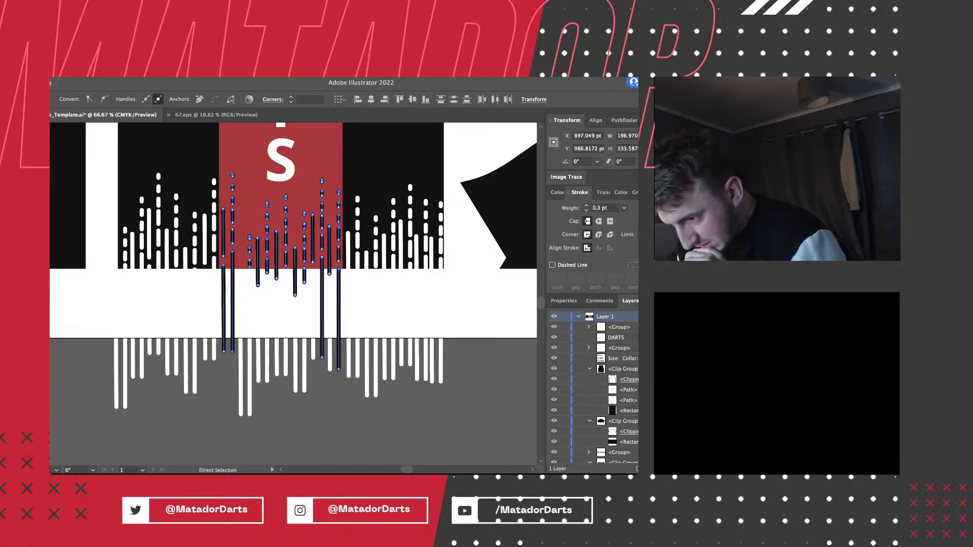
key("super+shift+a")
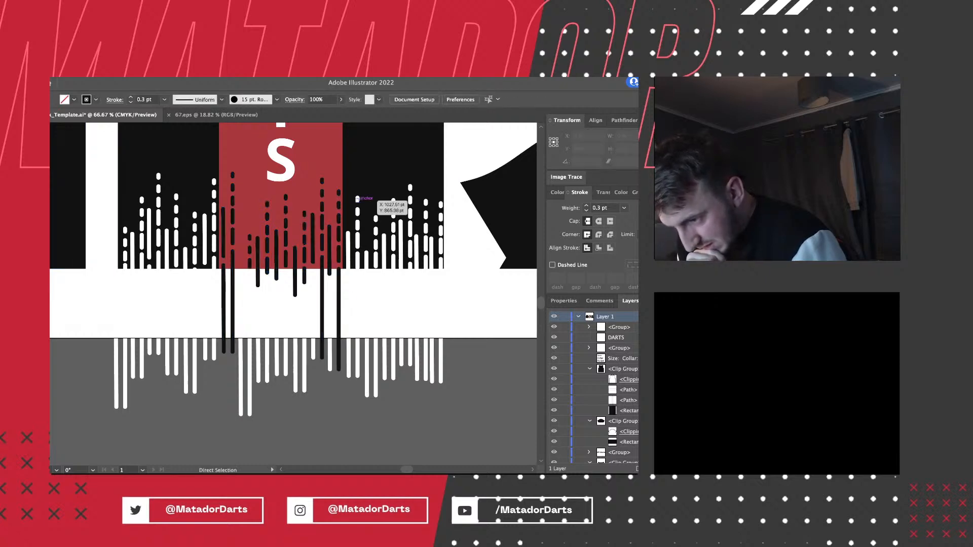
Fill the ACW and vertical DARTS lettering on the back's red stripe with yellow.
left_click(285, 169)
scroll(283, 167, "up", 10)
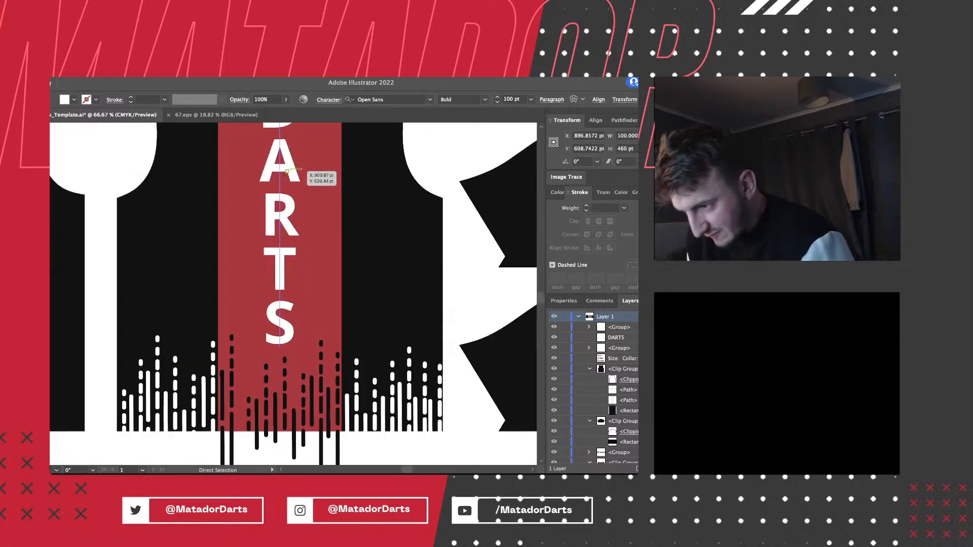
left_click(282, 163, "shift")
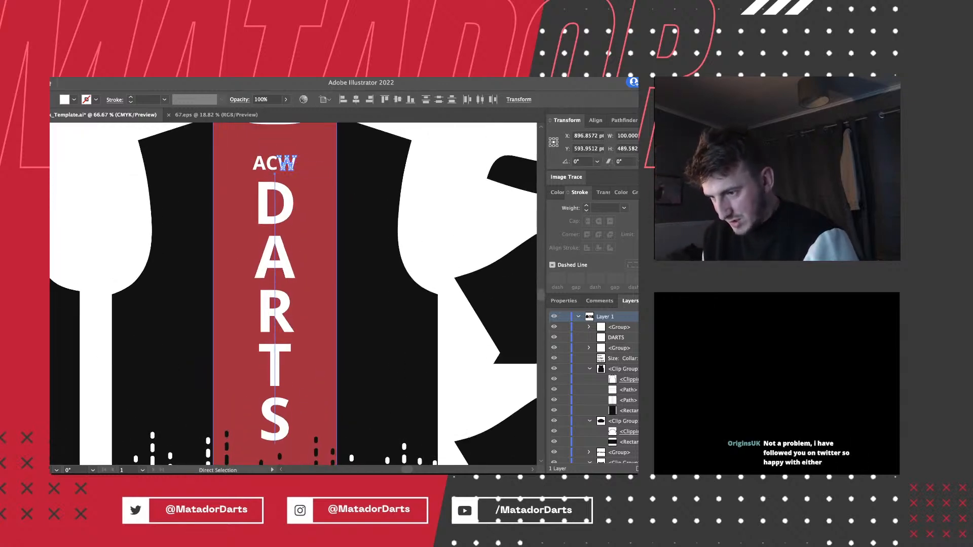
left_click(260, 163, "shift")
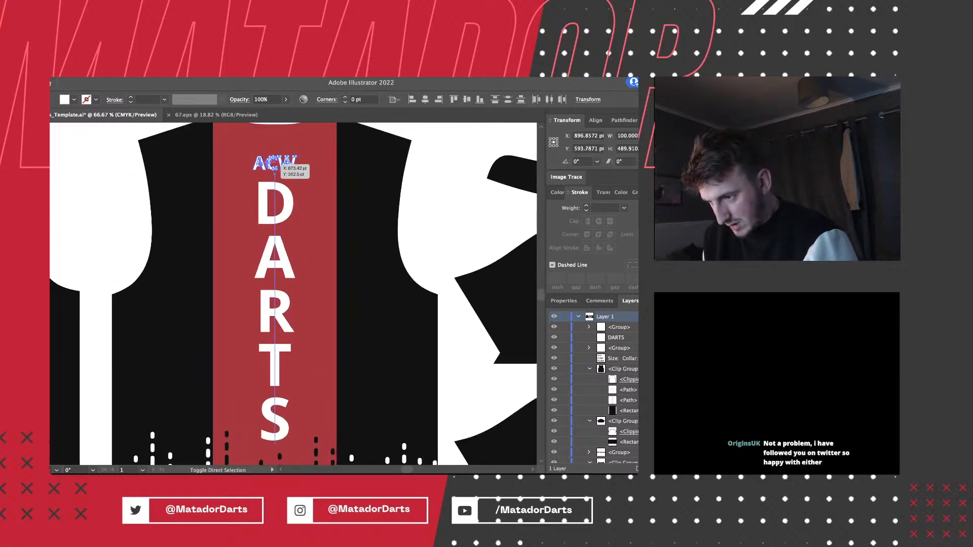
key("v")
key("super+z")
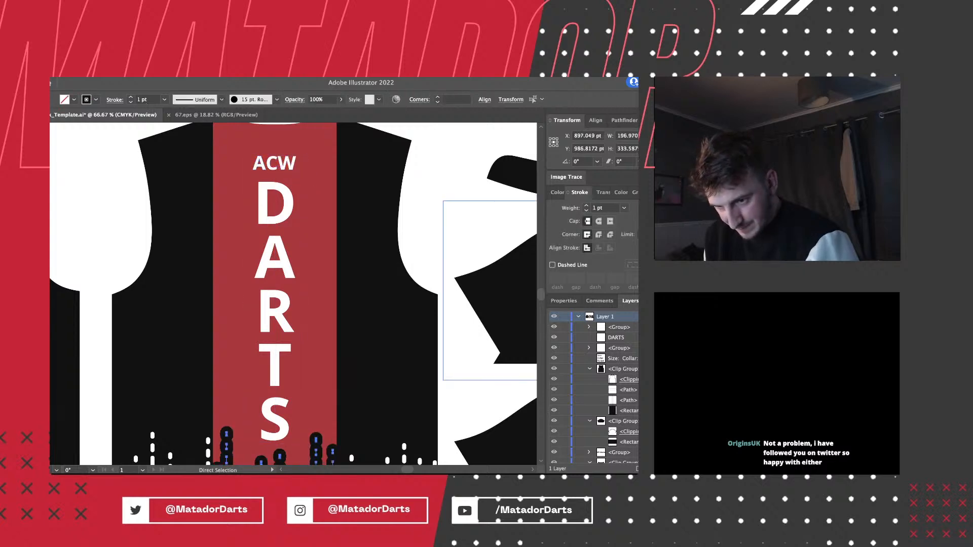
key("super+shift+z")
key("super+shift+z")
key("super+shift+z")
key("super+shift+z")
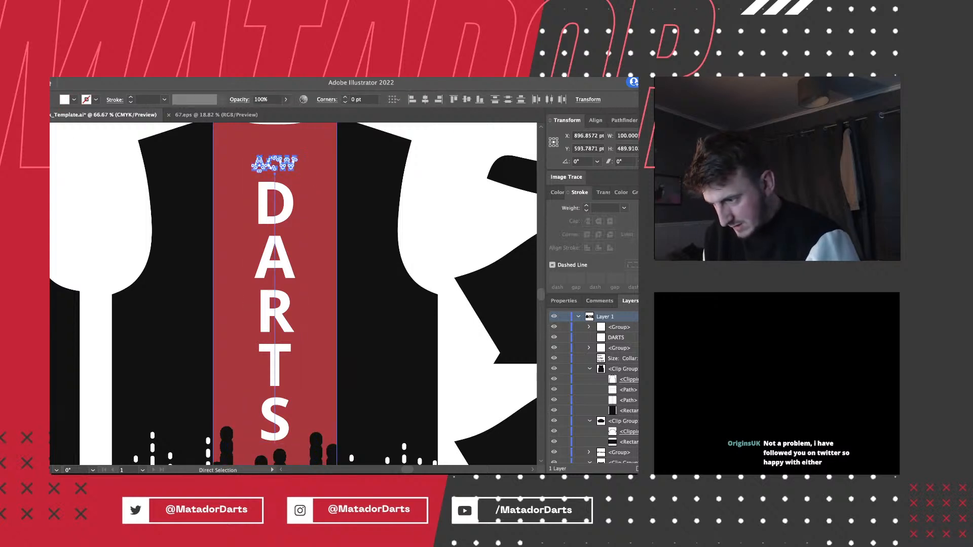
key("F6")
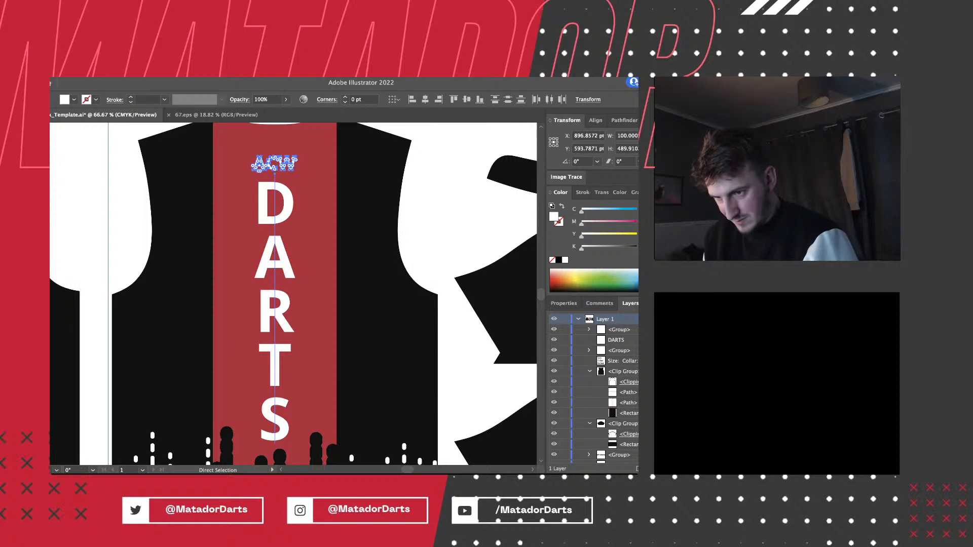
left_click(576, 279)
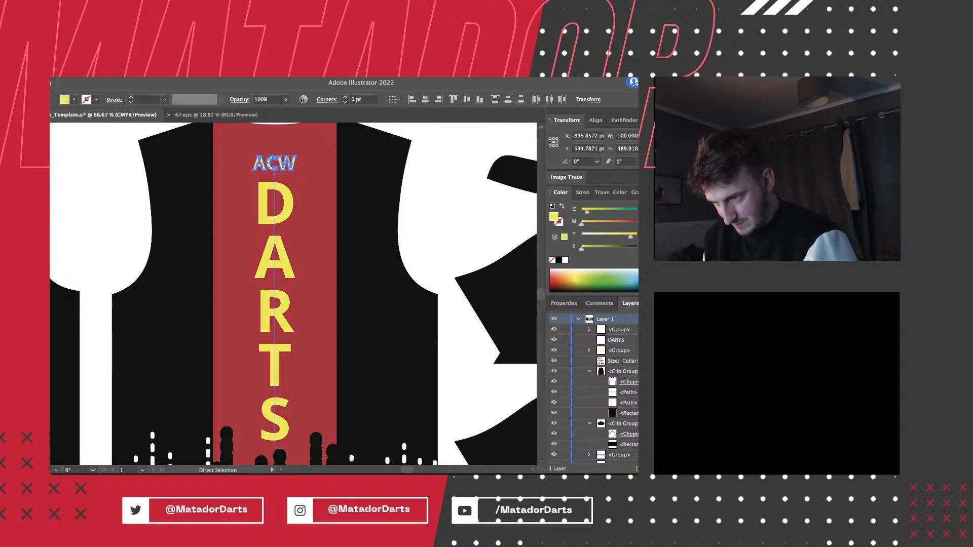
key("super+shift+a")
scroll(293, 293, "down", 5)
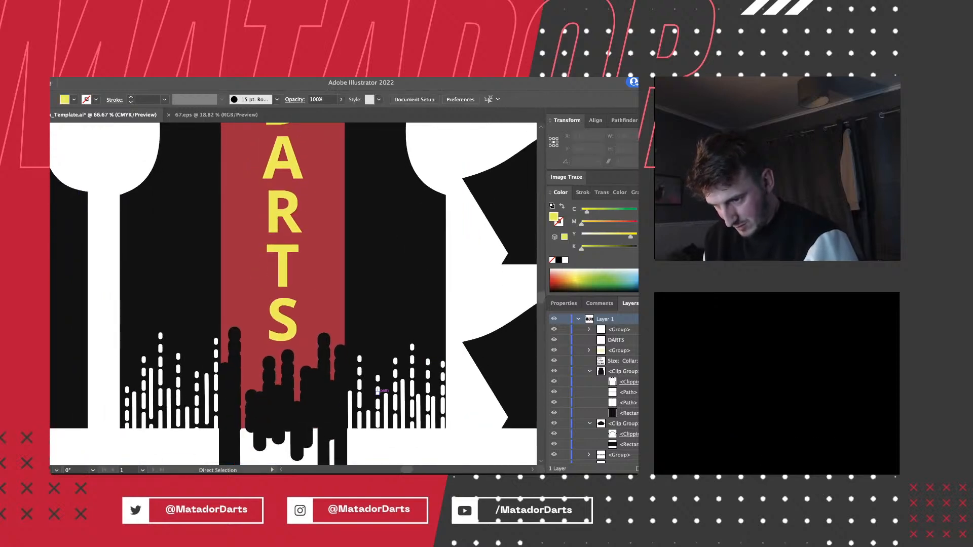
Undo the lettering's yellow fill and the fill and stroke swap on the pattern segments over the red stripe.
left_click(618, 330)
key("super+z")
key("super+z")
key("super+z")
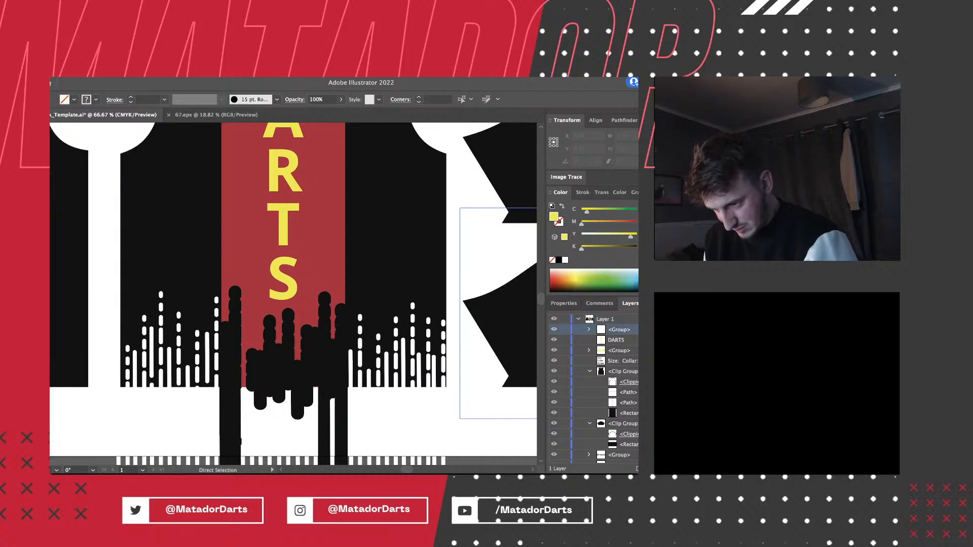
Try to give the selected pattern segments over the back's red stripe a 0.3 pt stroke.
key("a")
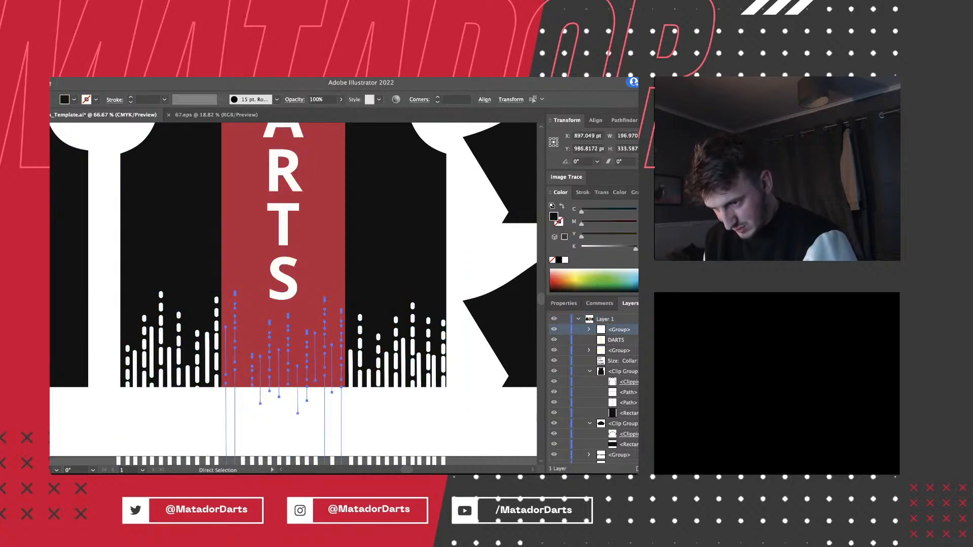
left_click(580, 192)
left_click(605, 208)
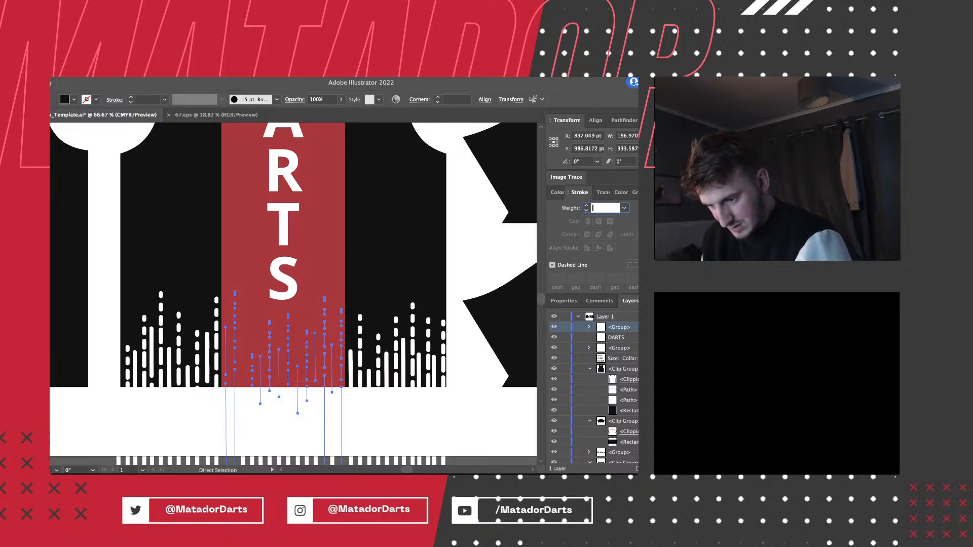
type("0.3")
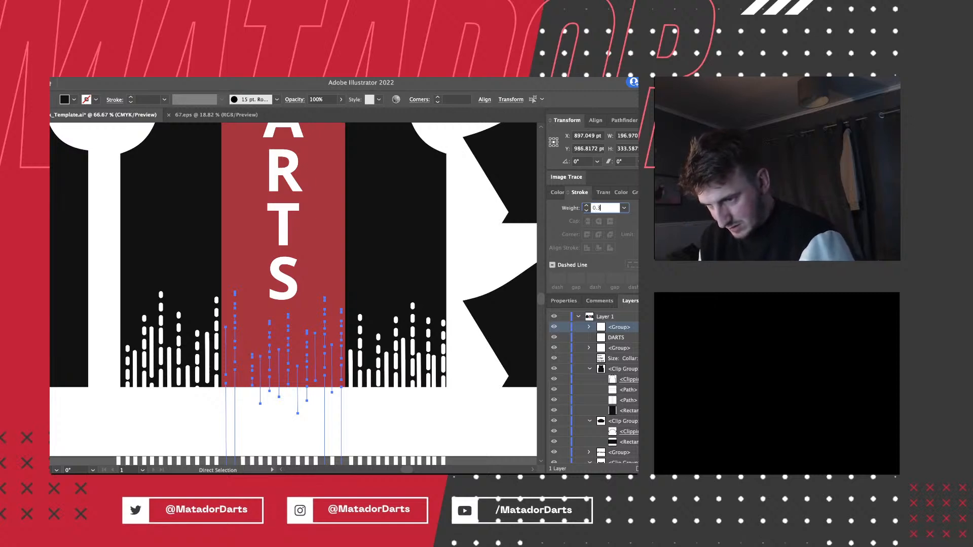
key("Return")
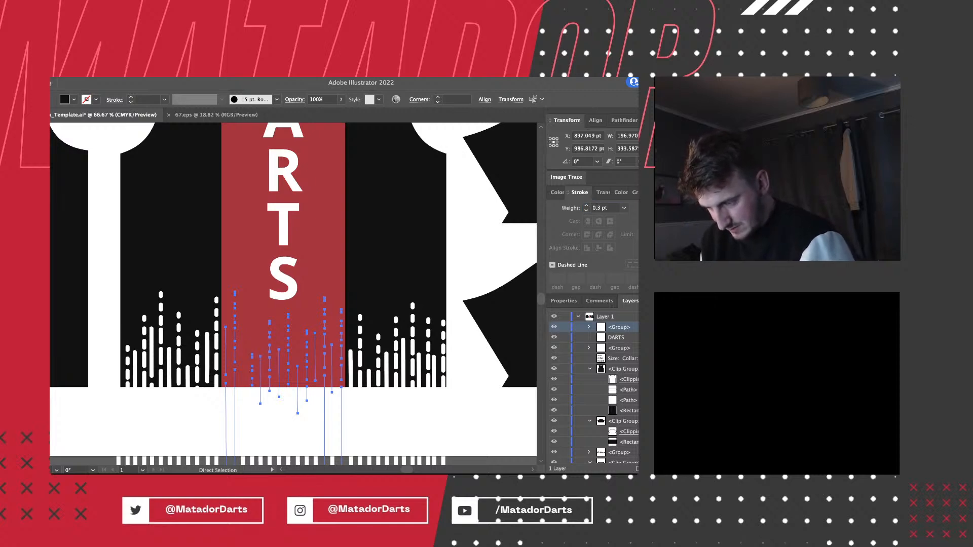
key("shift+x")
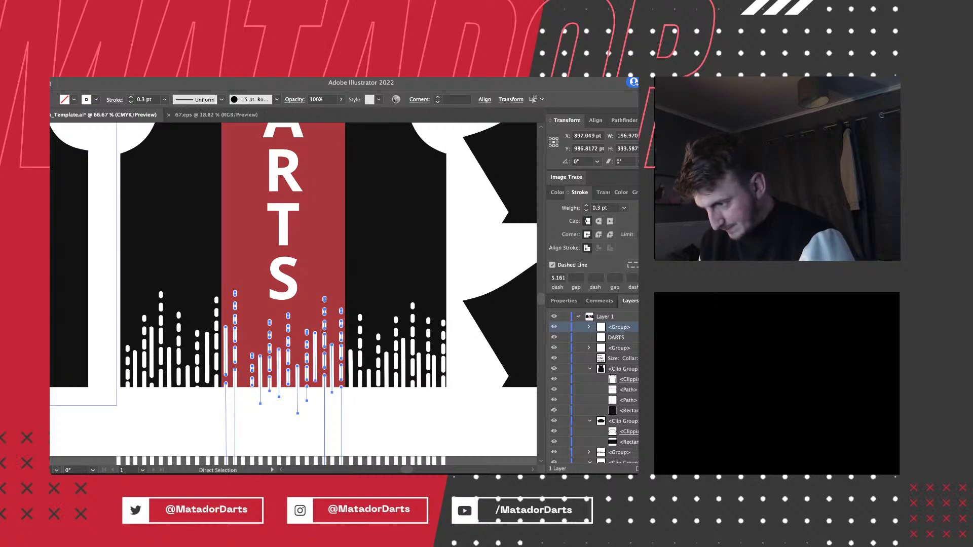
Apply the shirt's black to the pattern segments over the red stripe with the Eyedropper and swap their fill and stroke.
key("i")
left_click(396, 228)
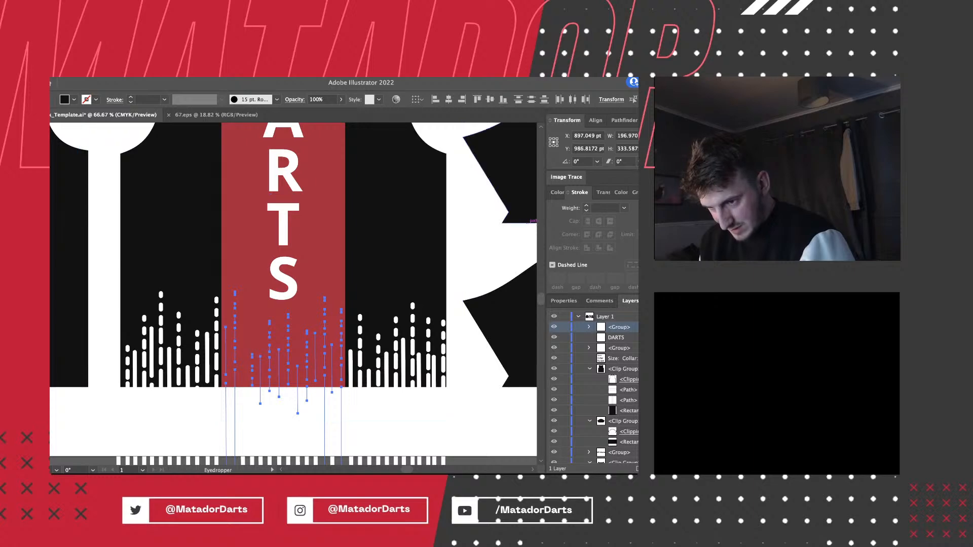
left_click(557, 193)
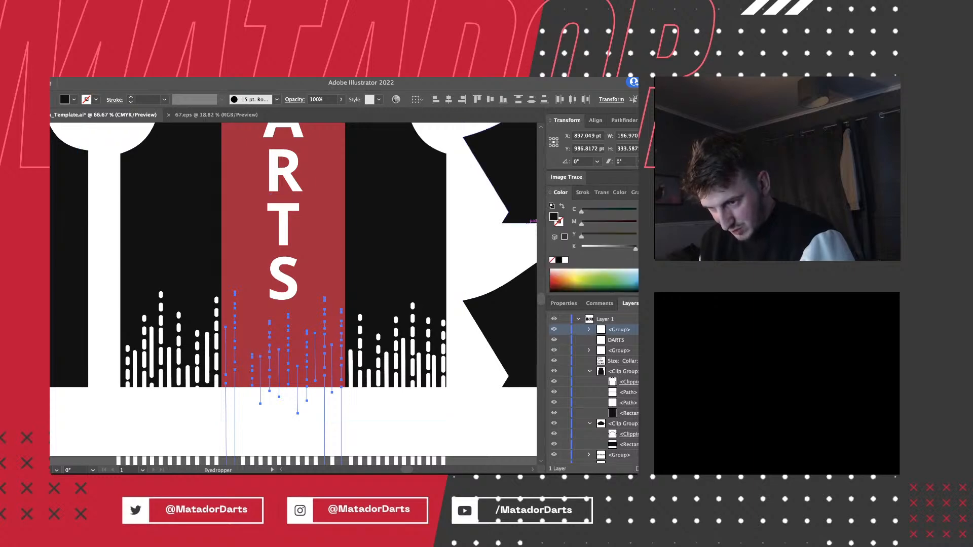
key("shift+x")
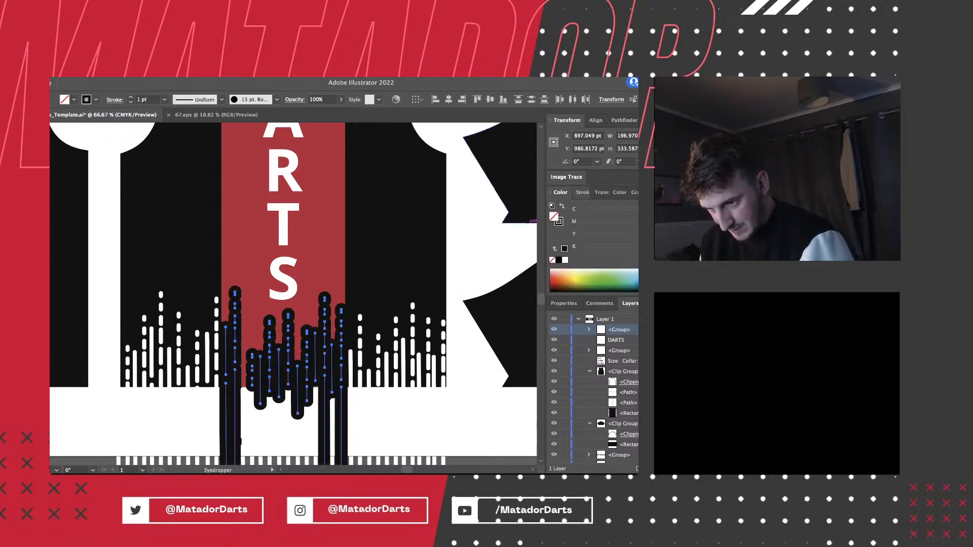
Set the stroke weight of the black pattern segments to 0.3 pt and deselect them.
left_click(579, 192)
left_click(605, 208)
type("0")
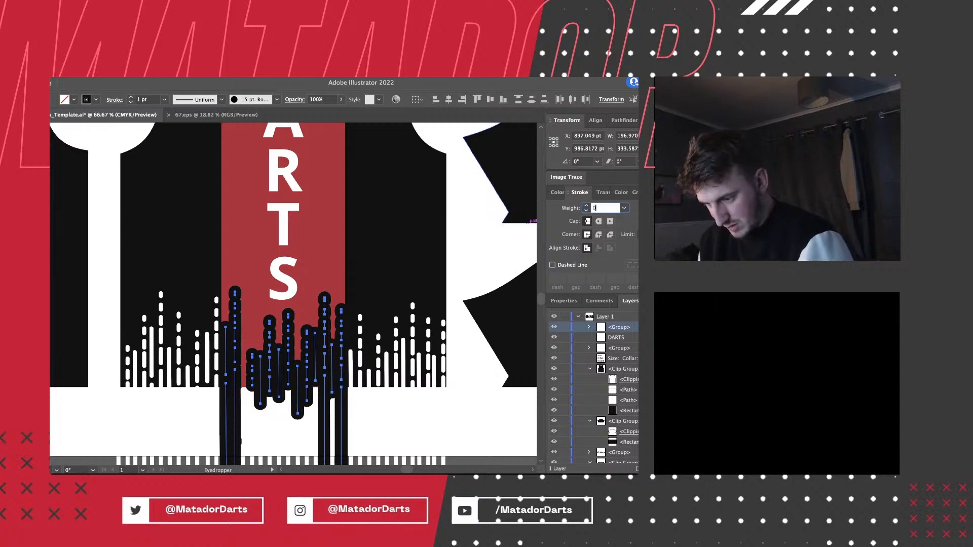
type(".3")
key("Return")
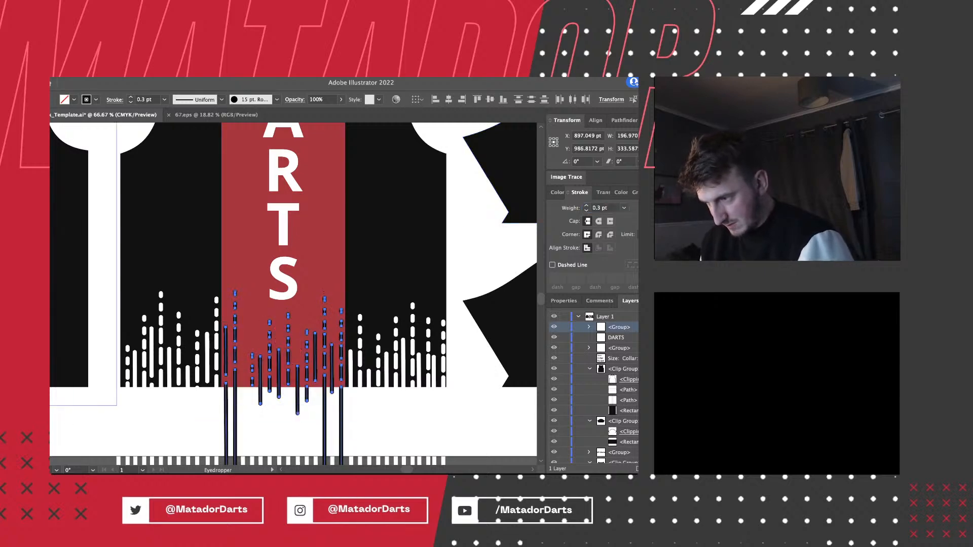
key("a")
key("super+shift+a")
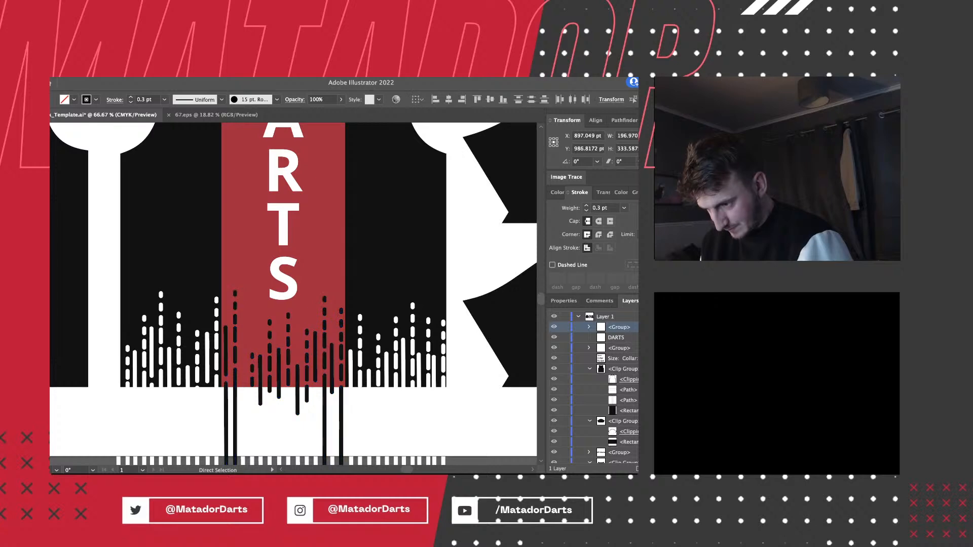
Fill the vertical DARTS text and the ACW lettering above it with yellow.
left_click(284, 224)
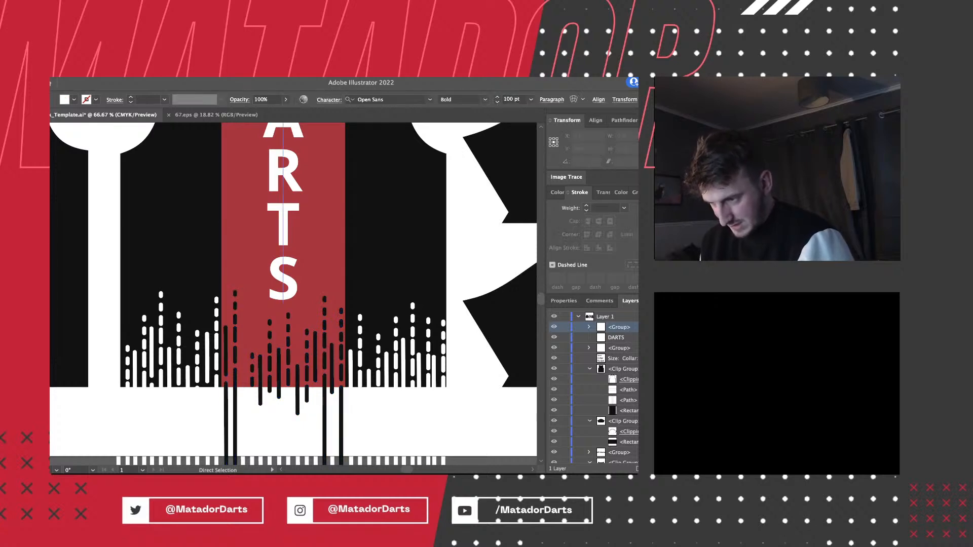
scroll(284, 224, "up", 4)
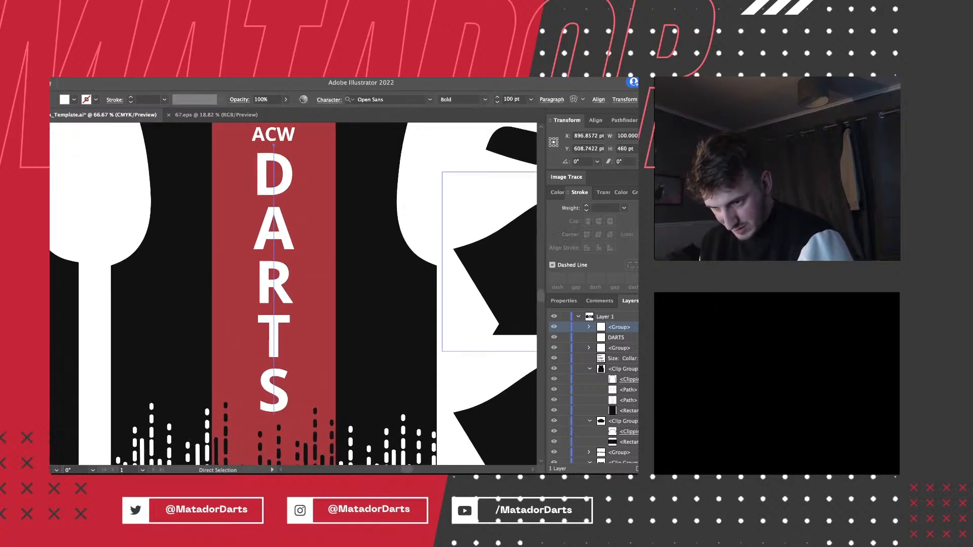
left_click(616, 337)
left_click(273, 134, "shift")
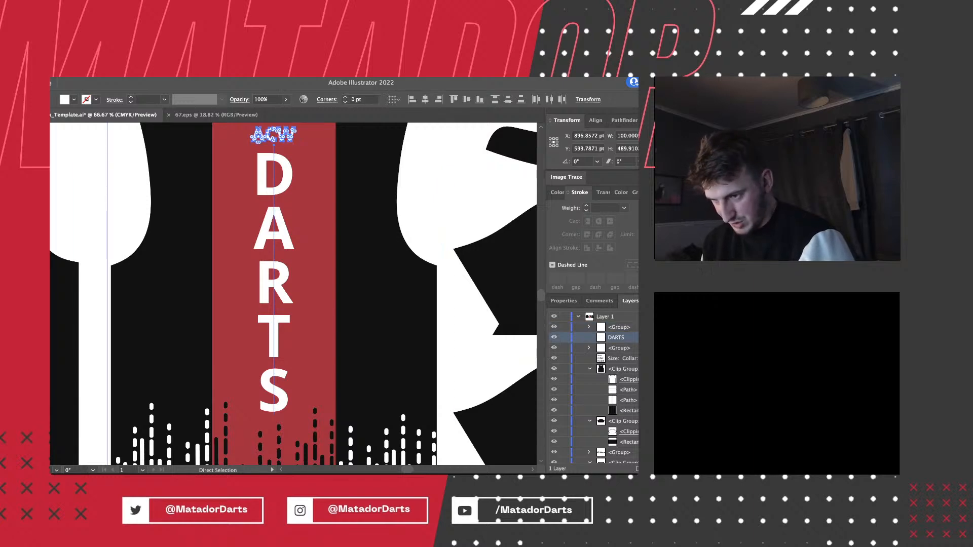
key("Return")
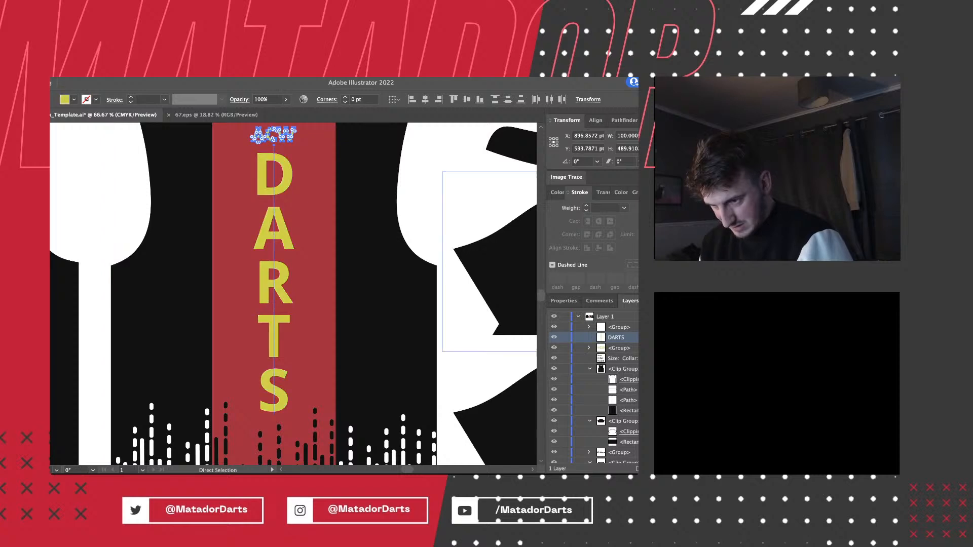
left_click(452, 321)
Apply the stripe's red to the white pattern segments on both sides of the stripe with the Eyedropper, and swap their fill and stroke.
scroll(451, 321, "down", 2)
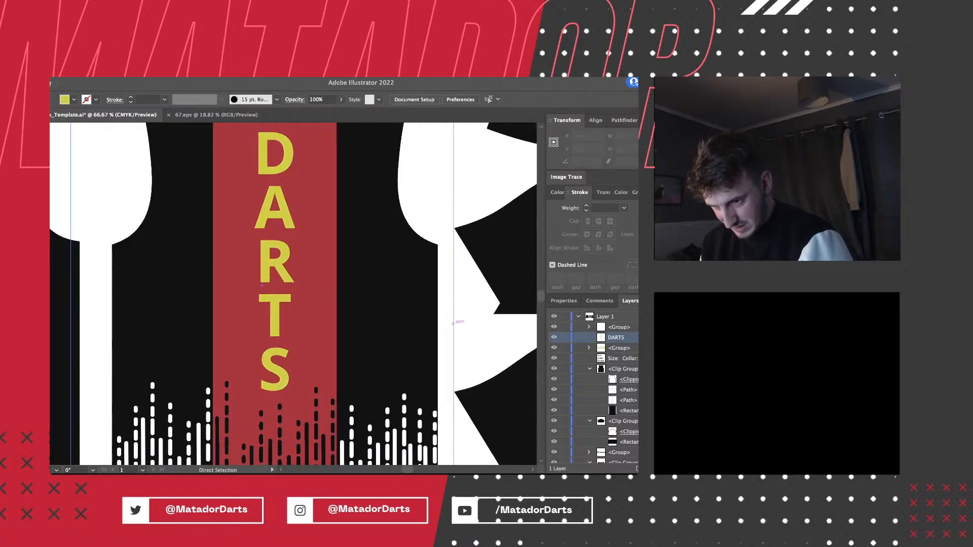
left_click(619, 327)
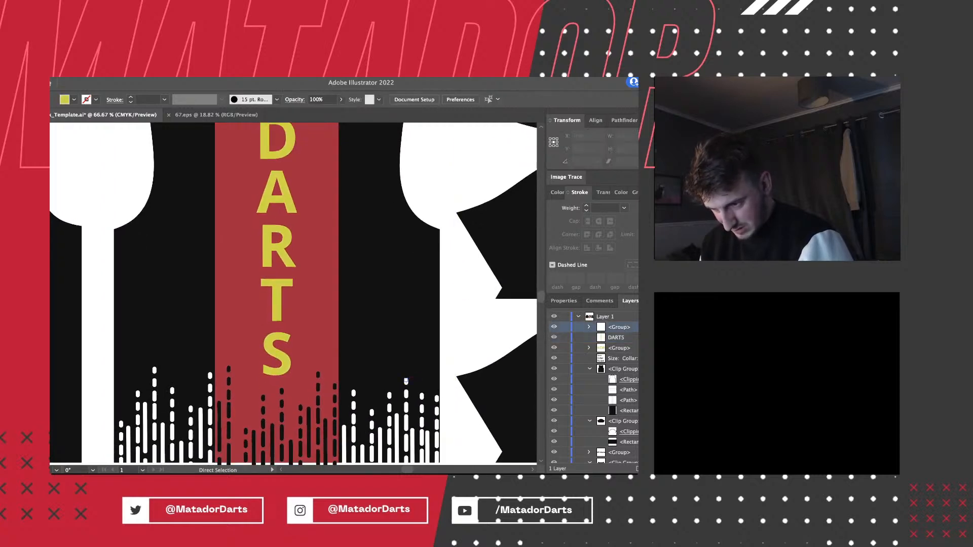
left_click(406, 380)
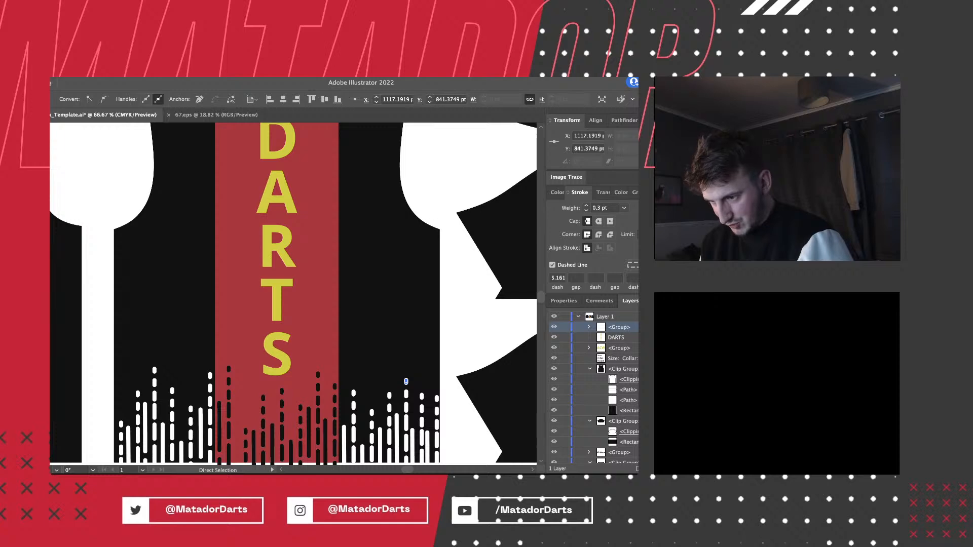
left_click(406, 390)
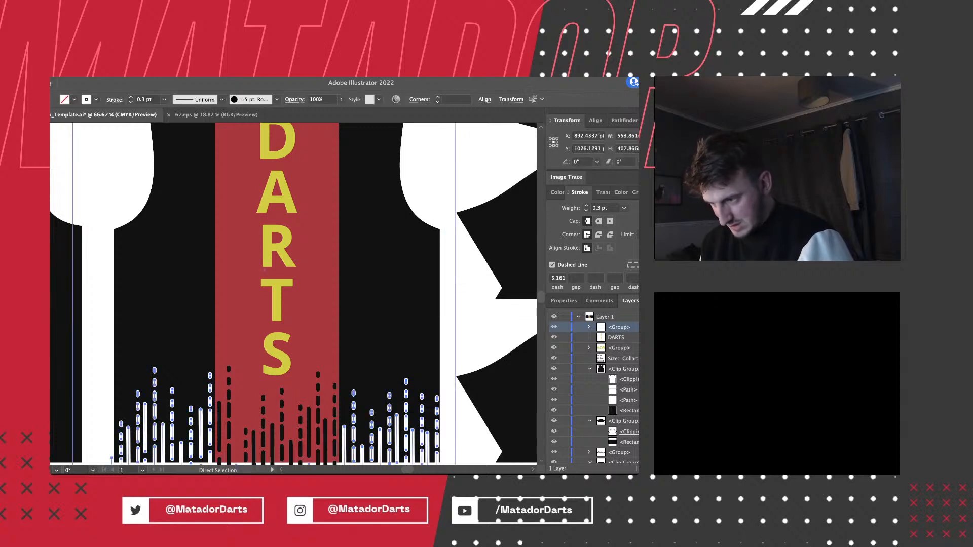
key("i")
left_click(314, 304)
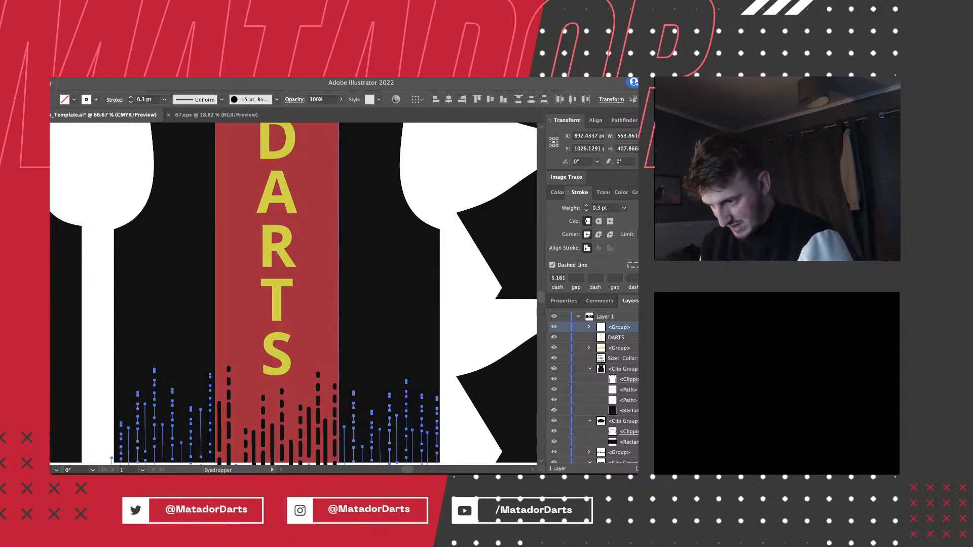
left_click(557, 192)
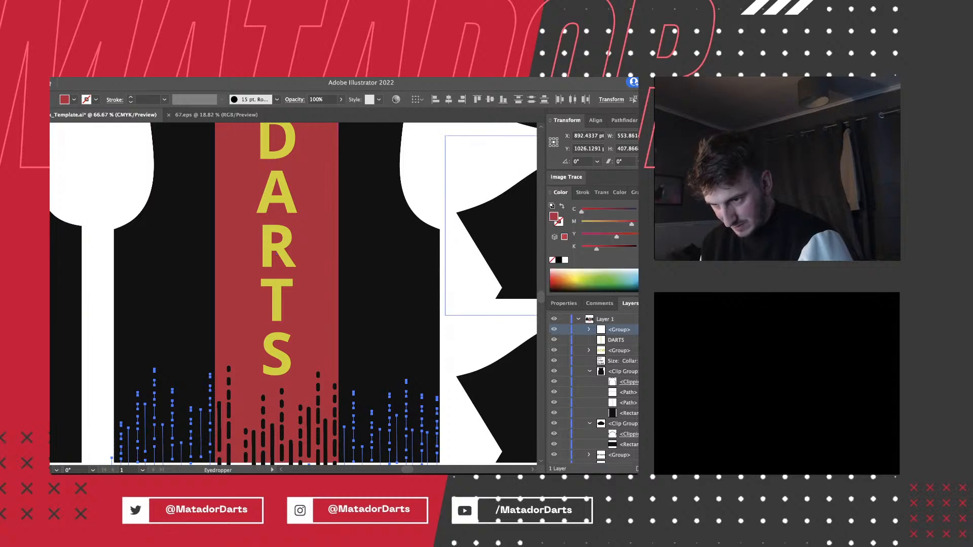
key("shift+x")
Set the stroke weight of the red pattern segments beside the stripe to 0.3 pt and deselect them.
left_click(580, 192)
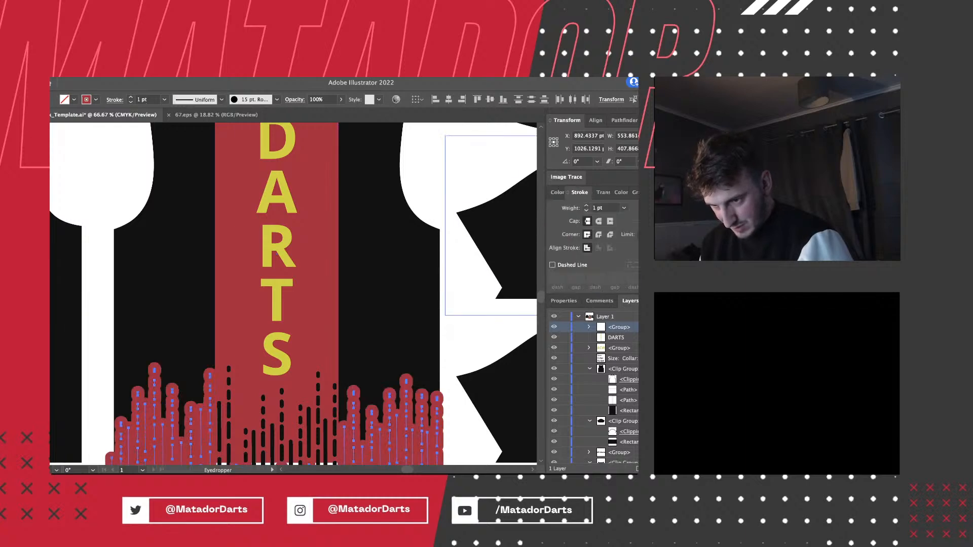
left_click(598, 208)
type("0.3")
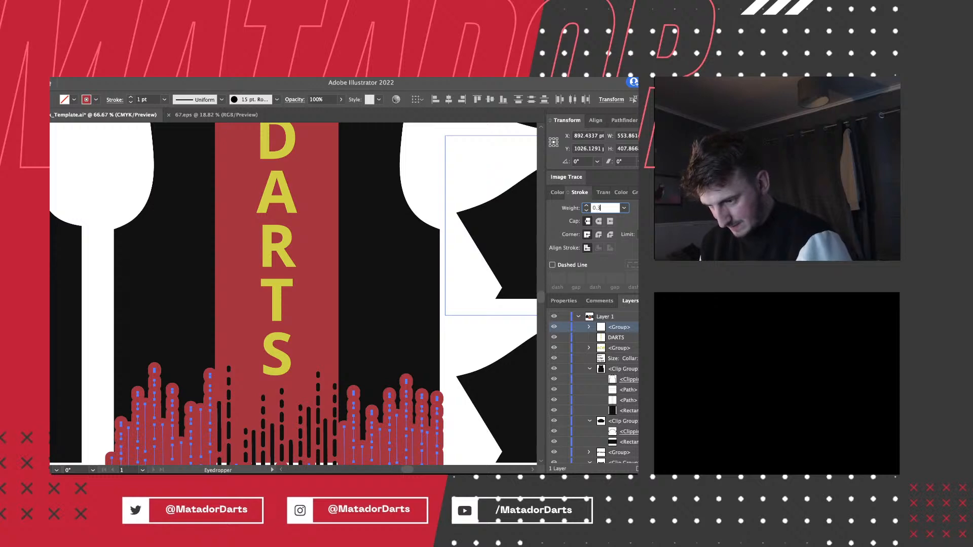
key("Return")
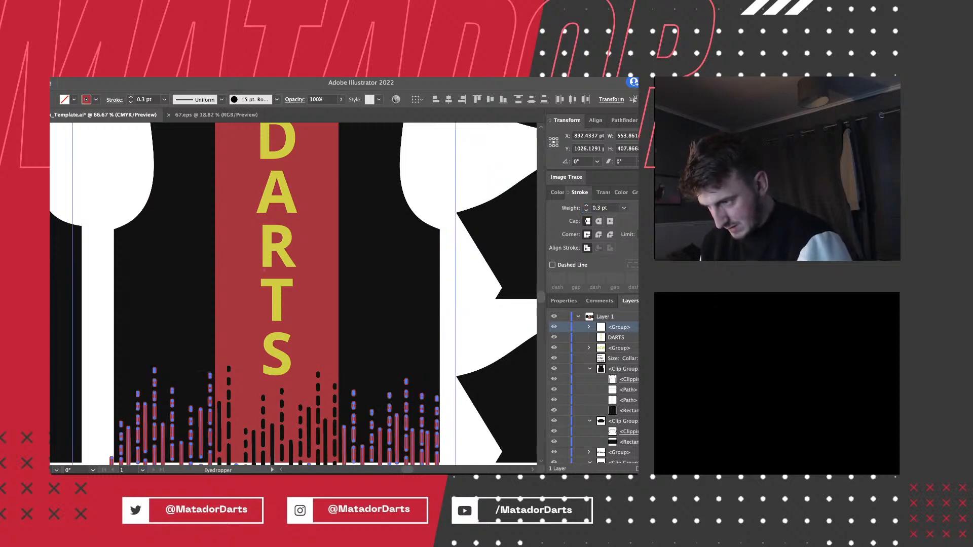
key("a")
key("super+shift+a")
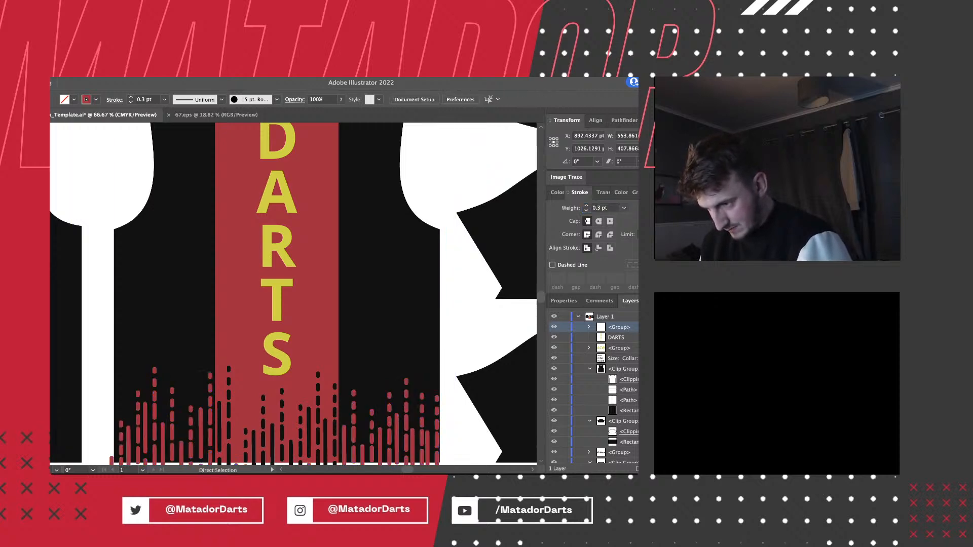
Fill the ACW and vertical DARTS lettering on the back with white.
left_click(276, 243)
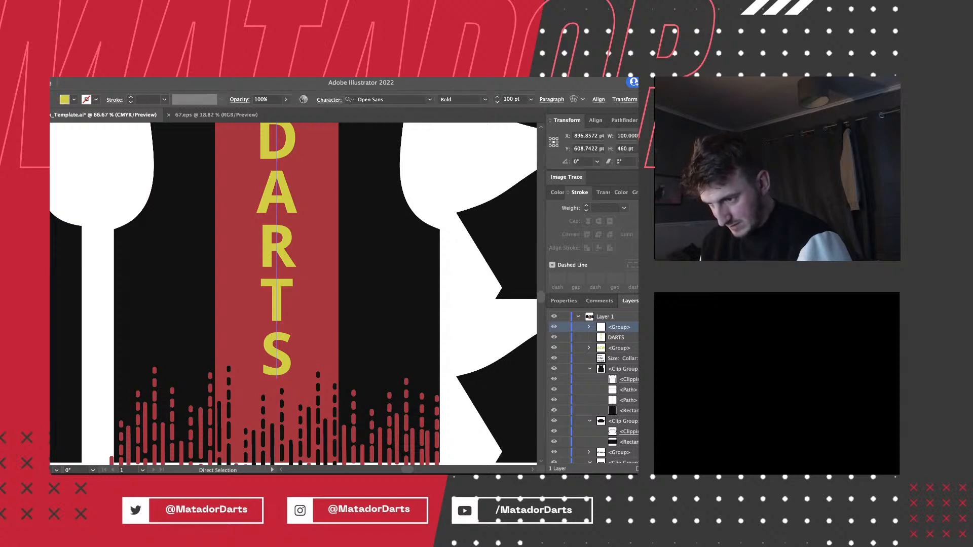
scroll(293, 294, "up", 3)
left_click(277, 145, "shift")
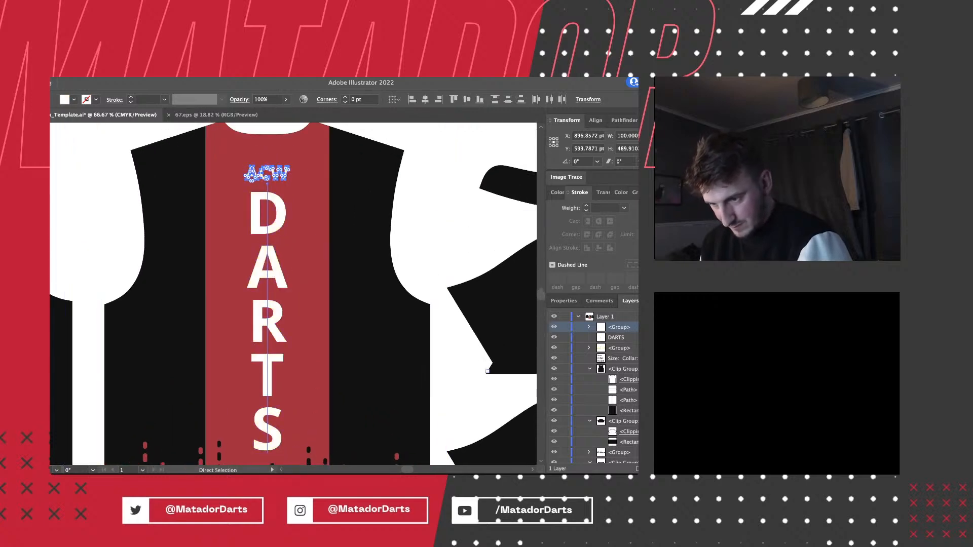
key("super+shift+a")
Move the whole hem pattern group into the back's clip group, above the red stripe, so it is masked to the shirt's shape.
key("v")
key("super+minus")
key("super+minus")
key("a")
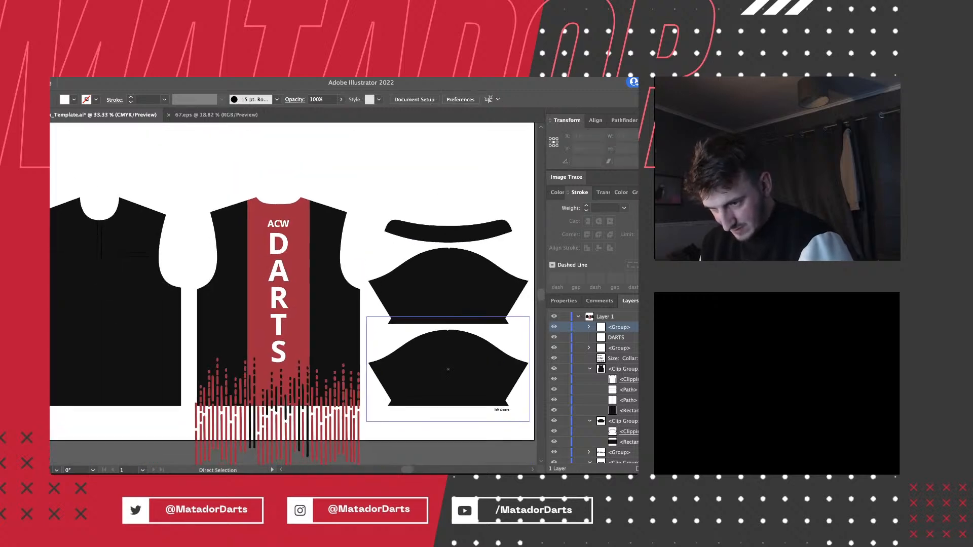
key("super+z")
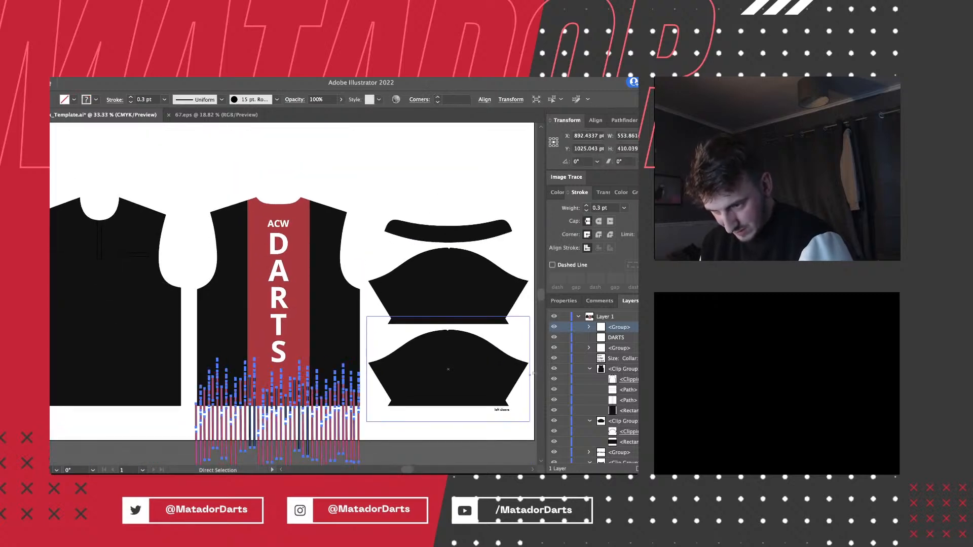
left_click_drag(619, 326, 618, 412)
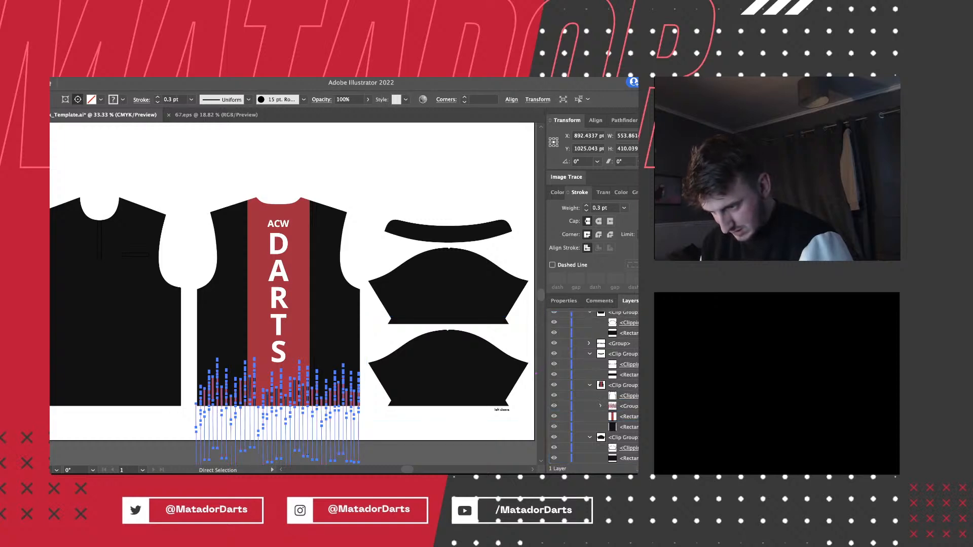
key("super+shift+a")
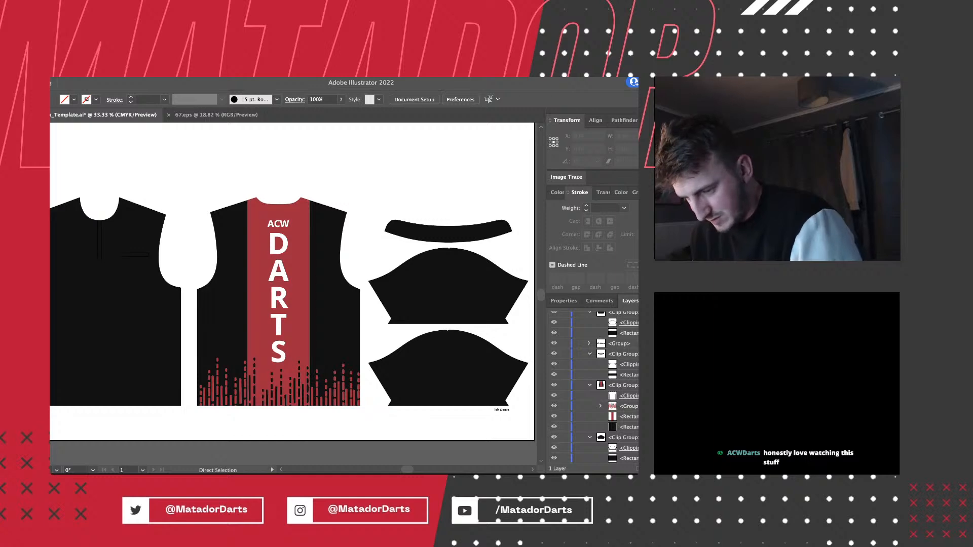
Collapse the clip groups of the back, collar and sleeves in the layer hierarchy.
scroll(292, 284, "down", 1)
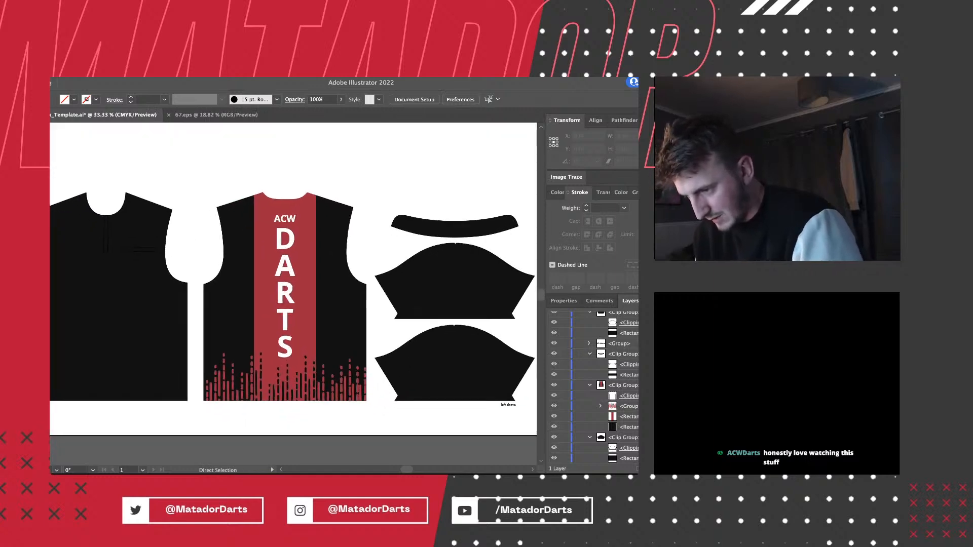
scroll(293, 284, "left", 1)
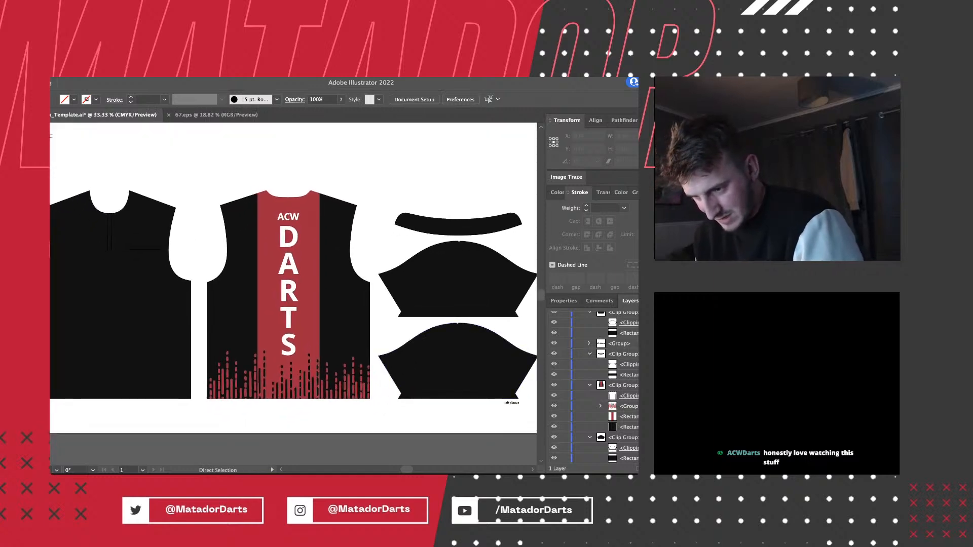
left_click(590, 385)
left_click(589, 437)
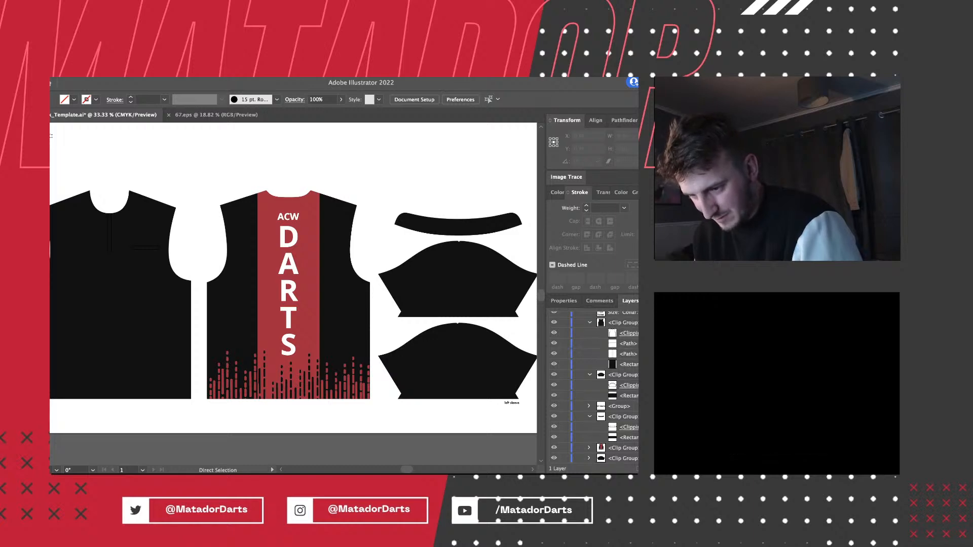
left_click(589, 416)
left_click(590, 396)
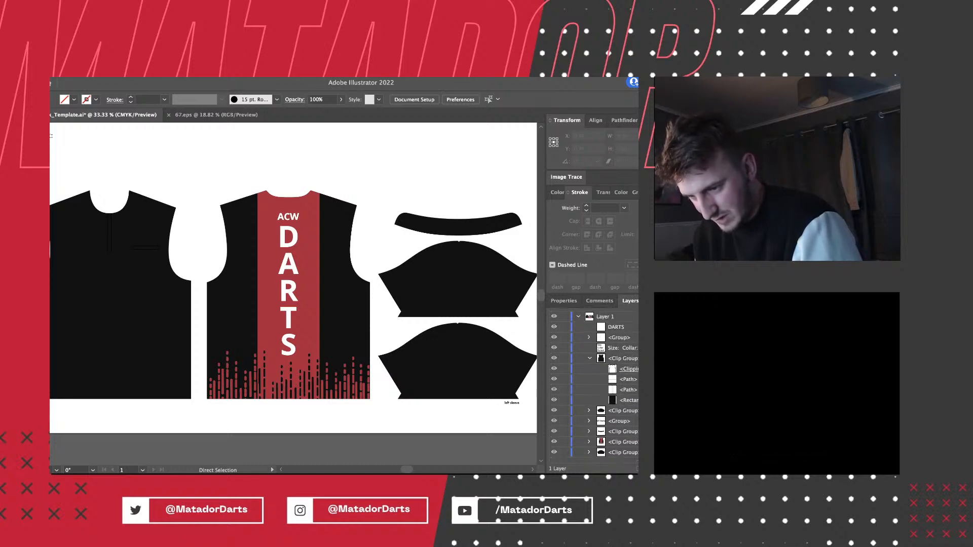
Scale the ACW and vertical DARTS lettering on the back down together to about 440 pt tall and deselect it.
left_click(589, 358)
left_click(619, 338)
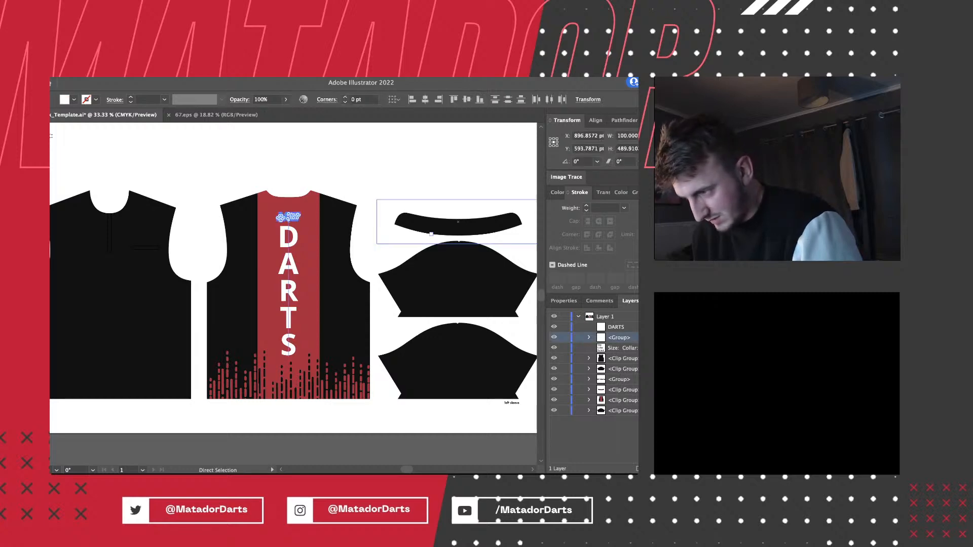
key("v")
left_click(289, 291, "shift")
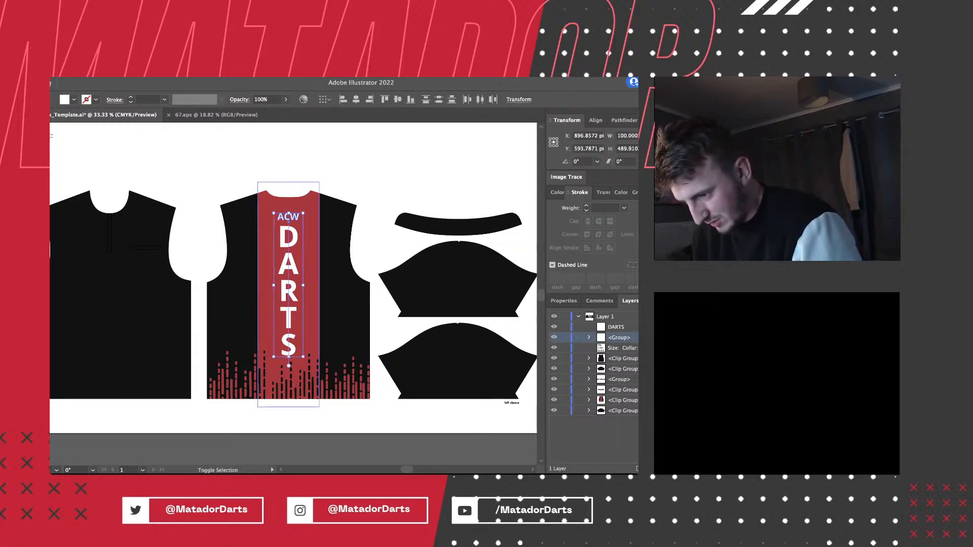
left_click_drag(303, 356, 302, 343)
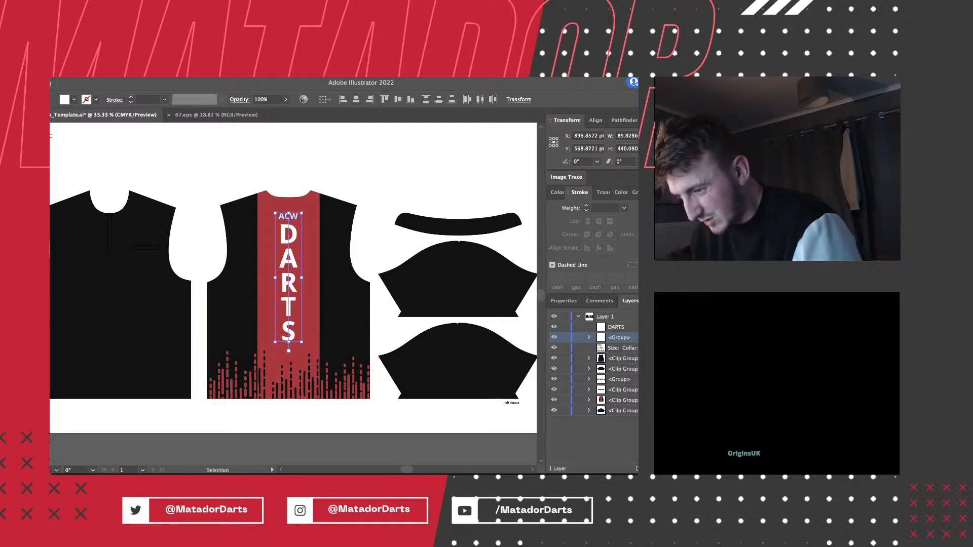
key("super+shift+a")
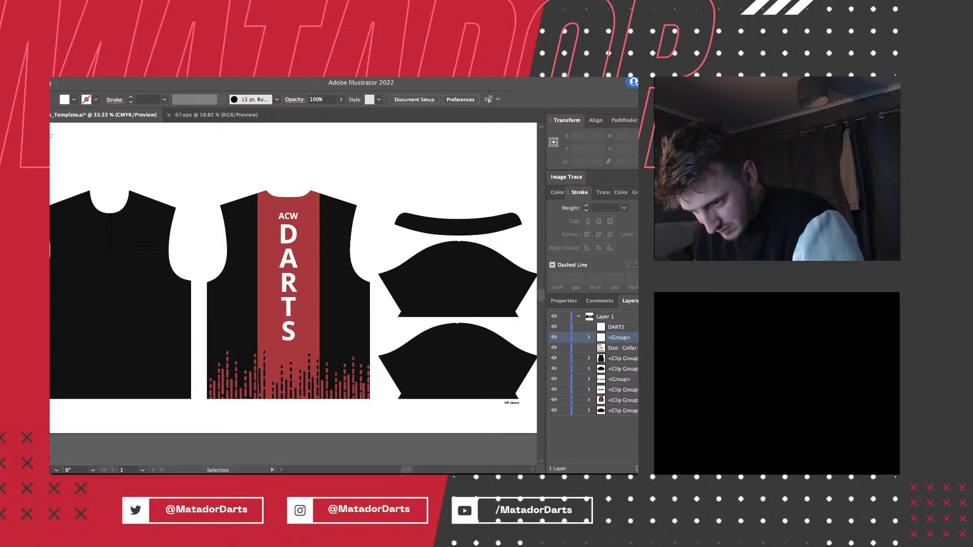
Duplicate the hem pattern group in place within the back's clip group, directly behind the original.
left_click(589, 400)
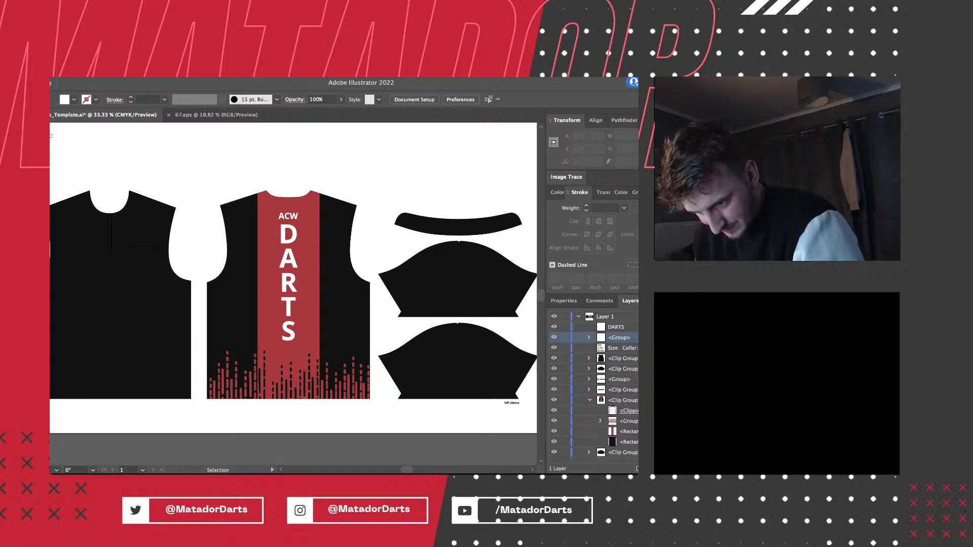
left_click(628, 432)
left_click(628, 421)
left_click(636, 421)
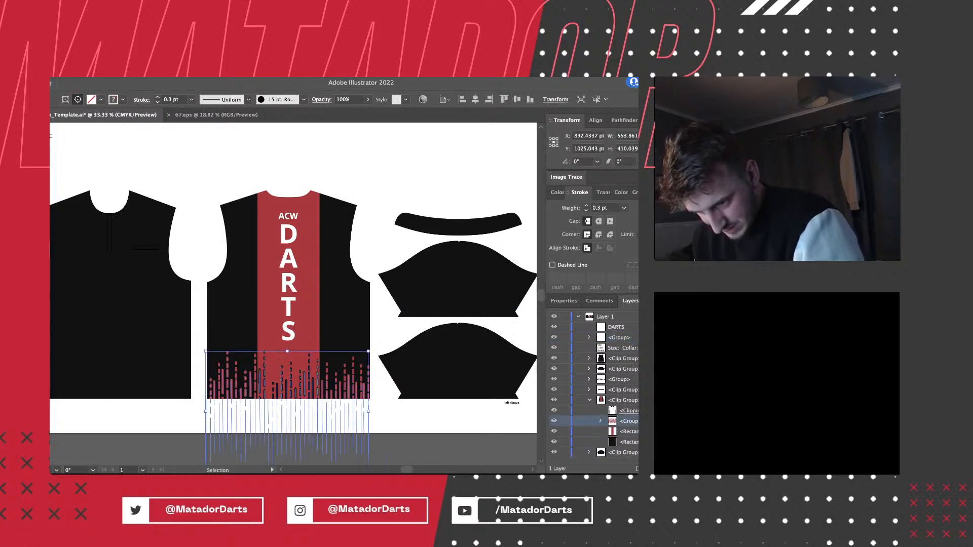
key("super+c")
key("super+b")
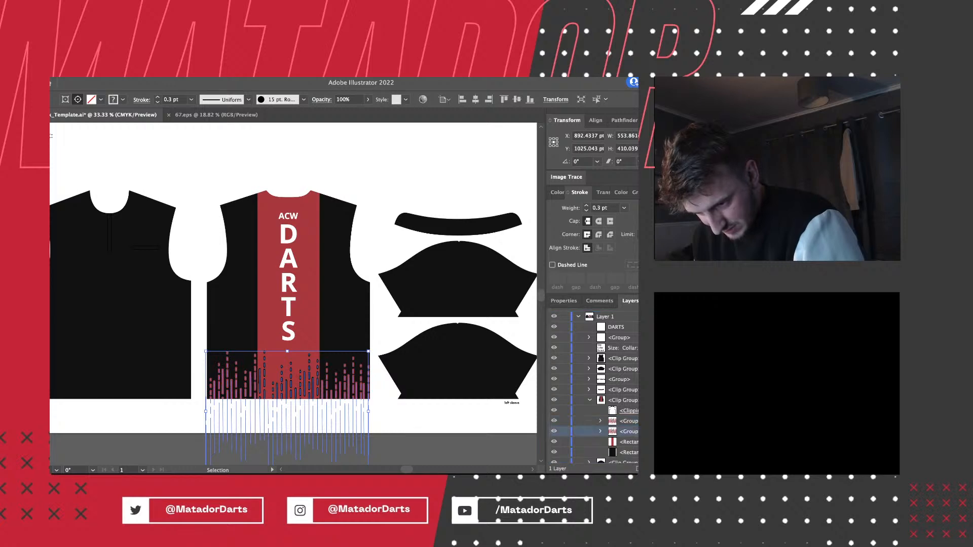
Move one of the two hem pattern groups into the front's clip group, directly above its black rectangle.
left_click(628, 421)
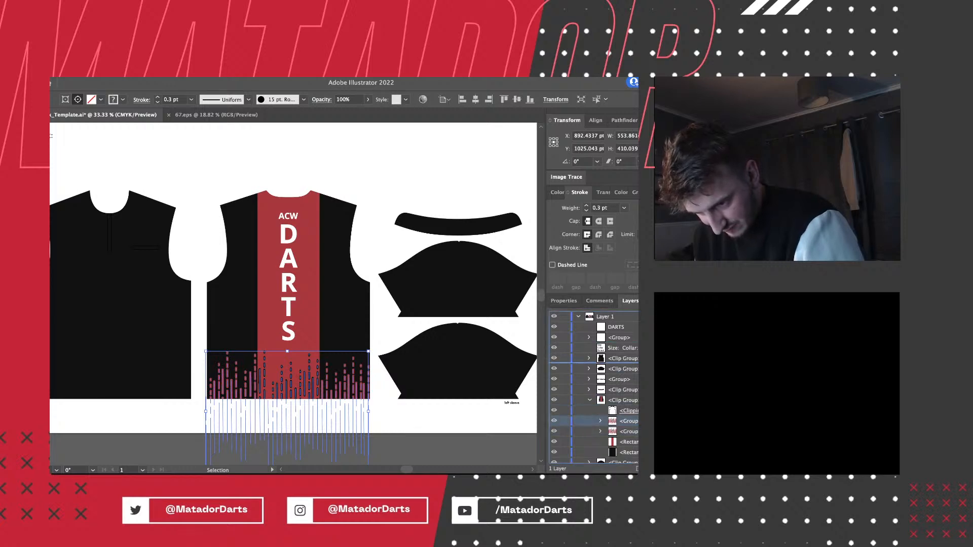
key("BackSpace")
left_click(589, 358)
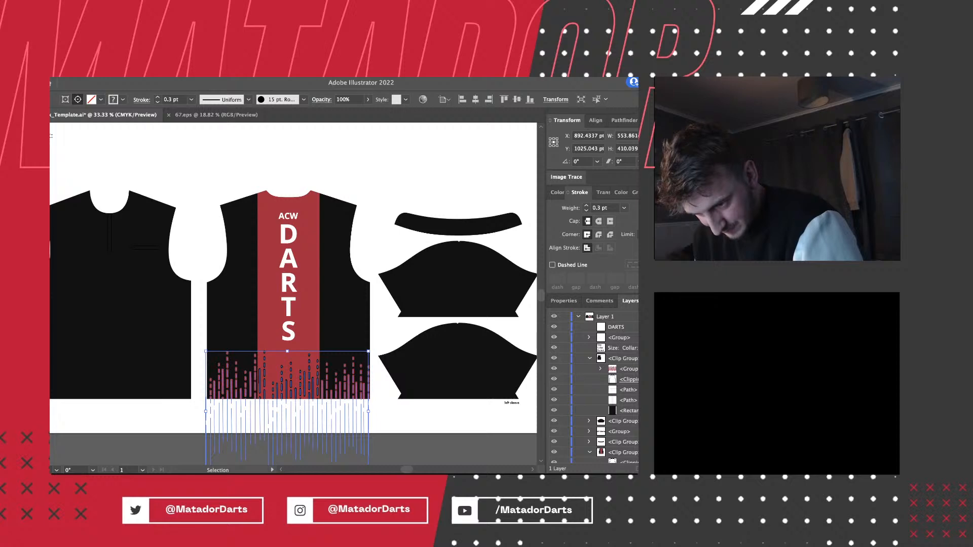
left_click_drag(628, 369, 628, 405)
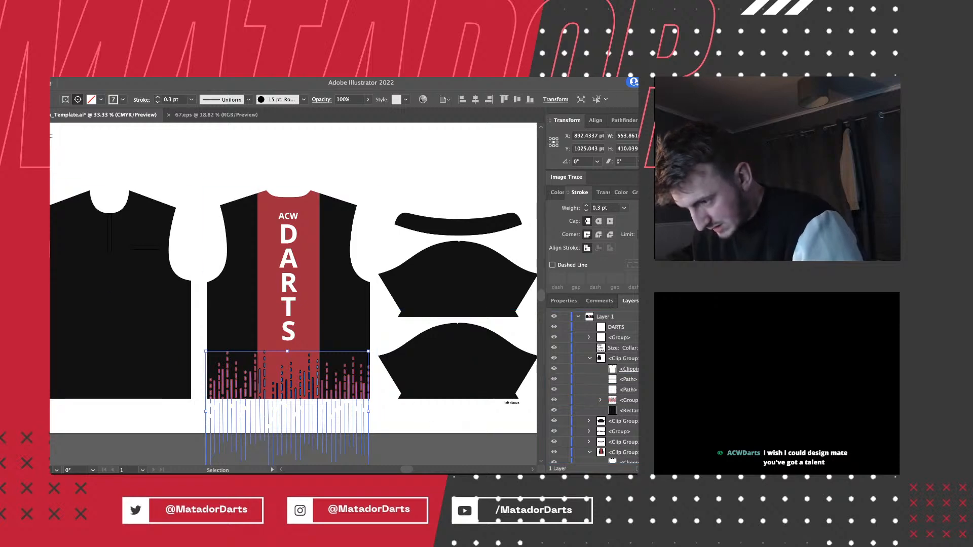
Nudge the hem pattern copy horizontally across onto the front's hem, to X 293.4337 pt.
key("shift+Down")
key("shift+Up")
key("shift+Left")
key("shift+Left")
key("shift+Left")
key("shift+Left")
key("shift+Left")
key("shift+Left")
key("shift+Left")
key("shift+Left")
key("shift+Left")
key("shift+Left")
key("shift+Left")
key("shift+Left")
key("shift+Left")
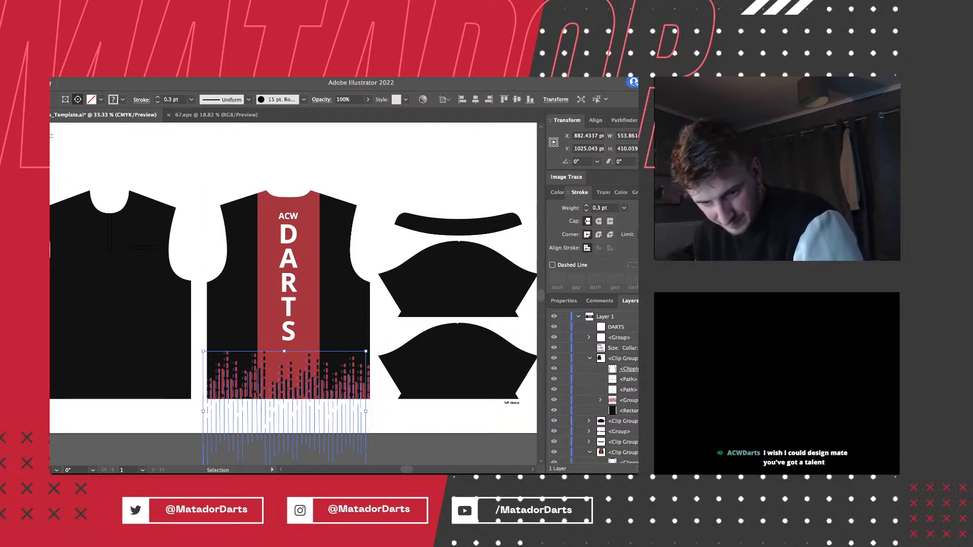
key("shift+Left")
key("shift+Left")
key("shift+Left")
key("shift+Left")
key("shift+Left")
key("shift+Left")
key("shift+Left")
key("shift+Left")
key("shift+Left")
key("shift+Left")
key("shift+Left")
key("shift+Left")
key("shift+Left")
key("shift+Left")
key("shift+Left")
key("shift+Left")
key("shift+Left")
key("shift+Left")
key("shift+Left")
key("shift+Left")
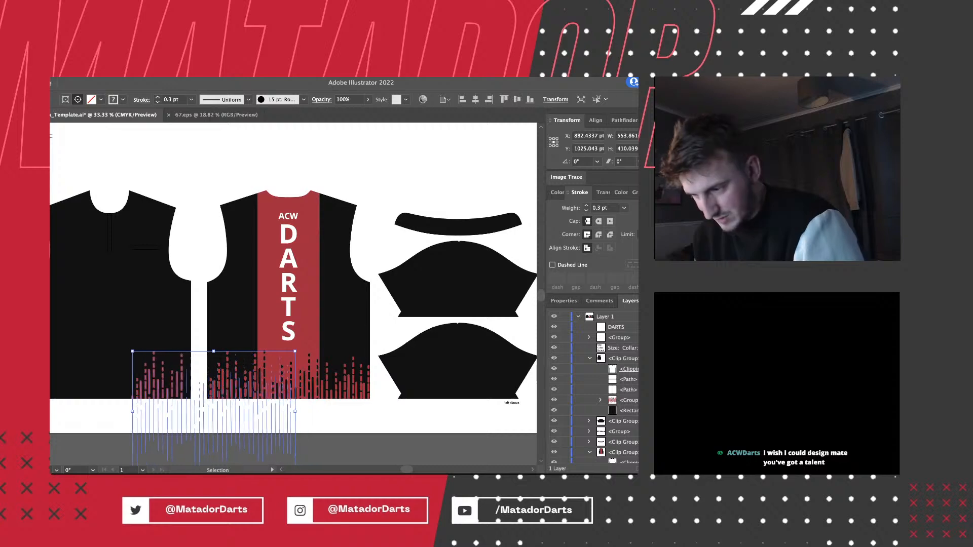
key("shift+Left")
key("shift+Left")
key("shift+Left")
key("shift+Left")
key("shift+Left")
key("shift+Left")
key("shift+Left")
key("shift+Left")
key("shift+Left")
key("shift+Left")
key("shift+Left")
key("shift+Left")
key("shift+Left")
key("shift+Left")
key("shift+Left")
key("shift+Left")
key("shift+Left")
key("shift+Left")
key("shift+Left")
key("shift+Left")
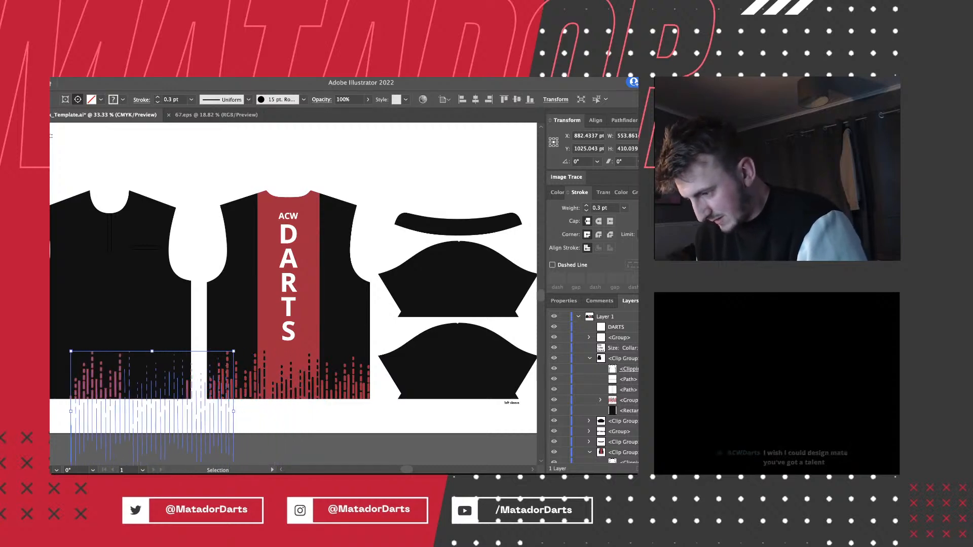
key("shift+Left")
key("shift+Left")
key("shift+Left")
key("shift+Left")
key("shift+Left")
key("shift+Left")
key("shift+Left")
key("shift+Left")
key("shift+Left")
key("shift+Left")
key("shift+Left")
key("shift+Left")
key("shift+Left")
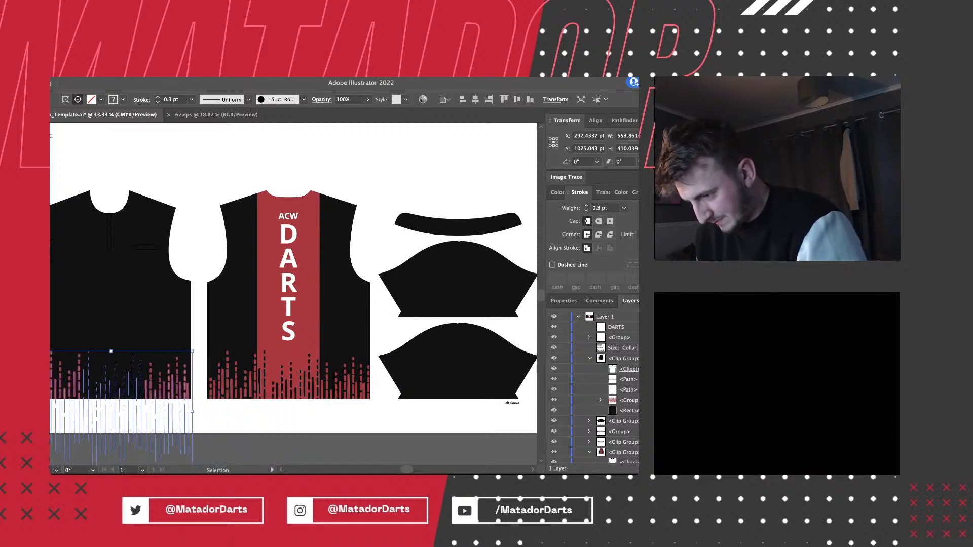
key("Right")
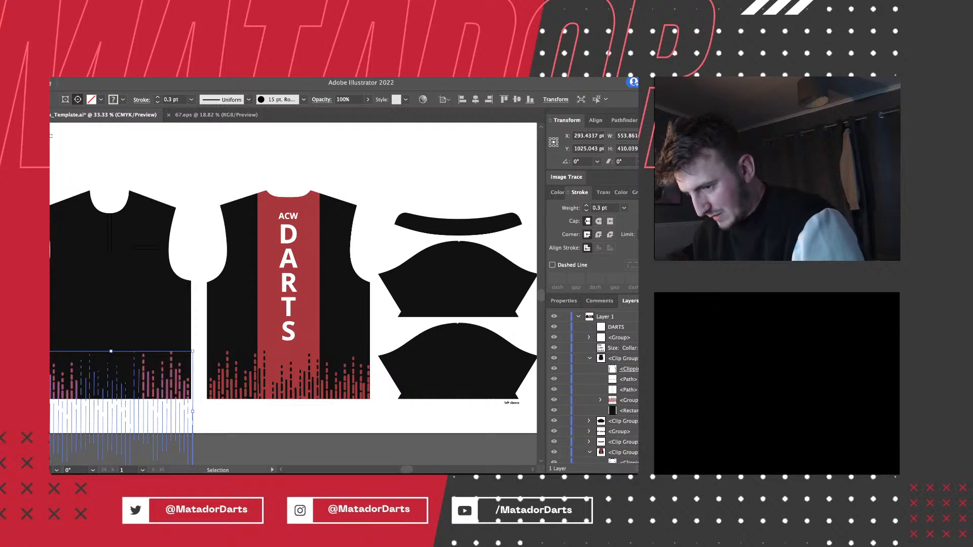
Recolour all strokes of the front's hem pattern with the red sampled from the back's pattern lines, and deselect them.
left_click(557, 192)
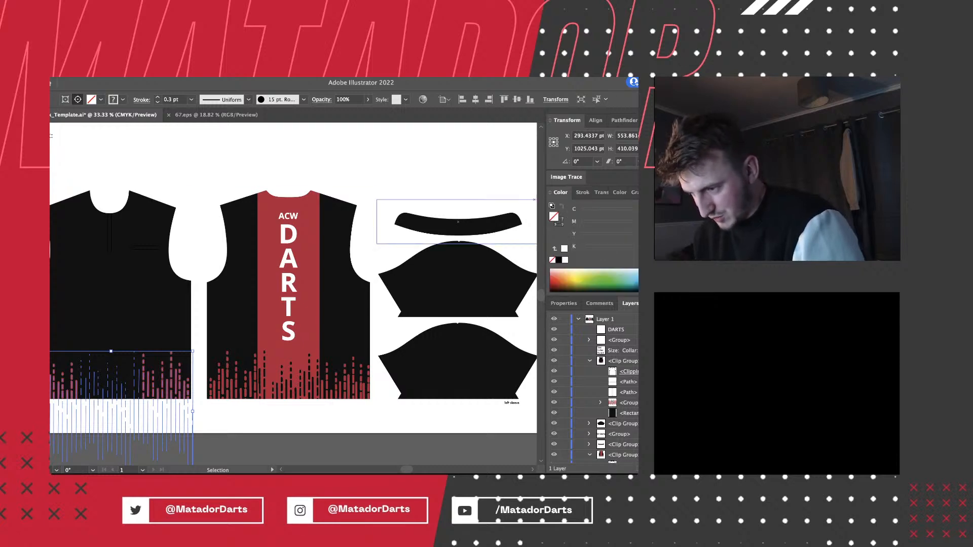
key("x")
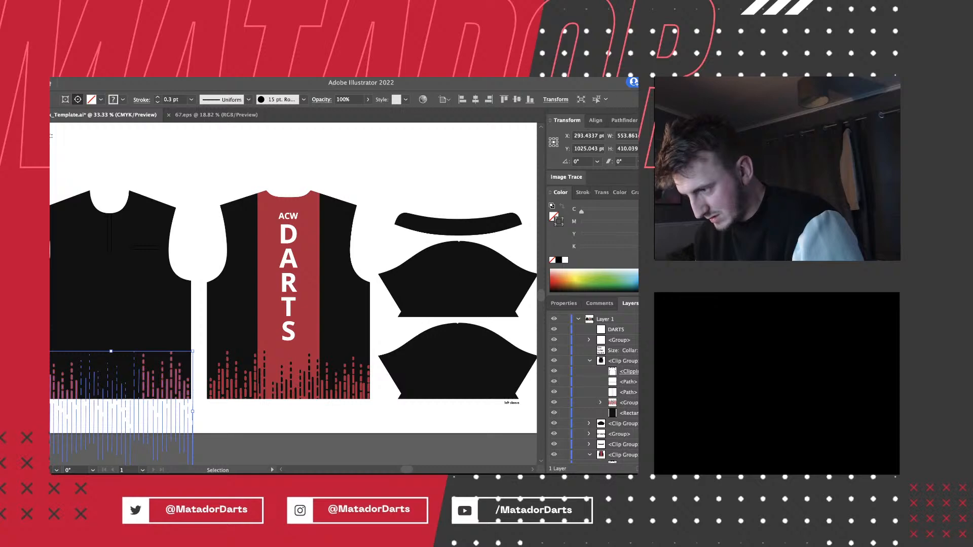
key("i")
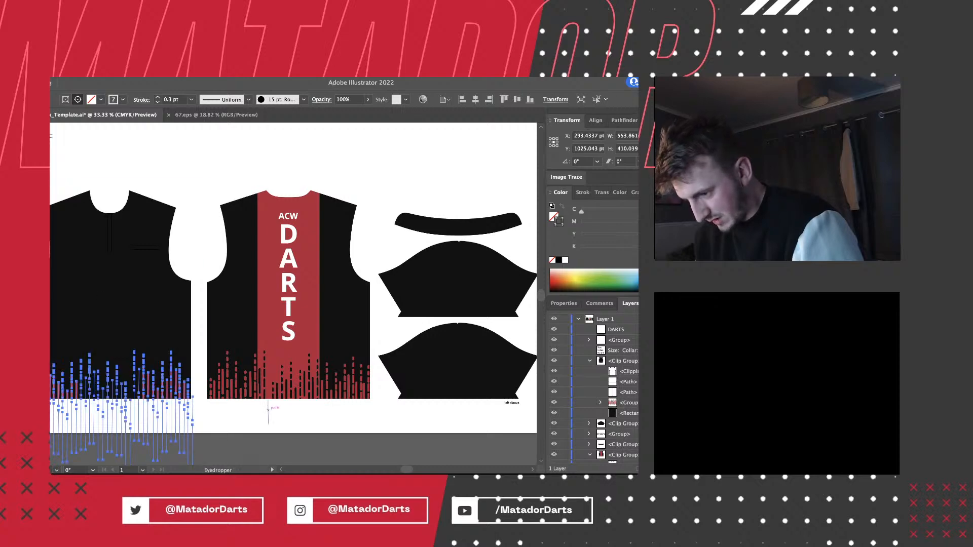
key("super+plus")
key("super+plus")
key("super+plus")
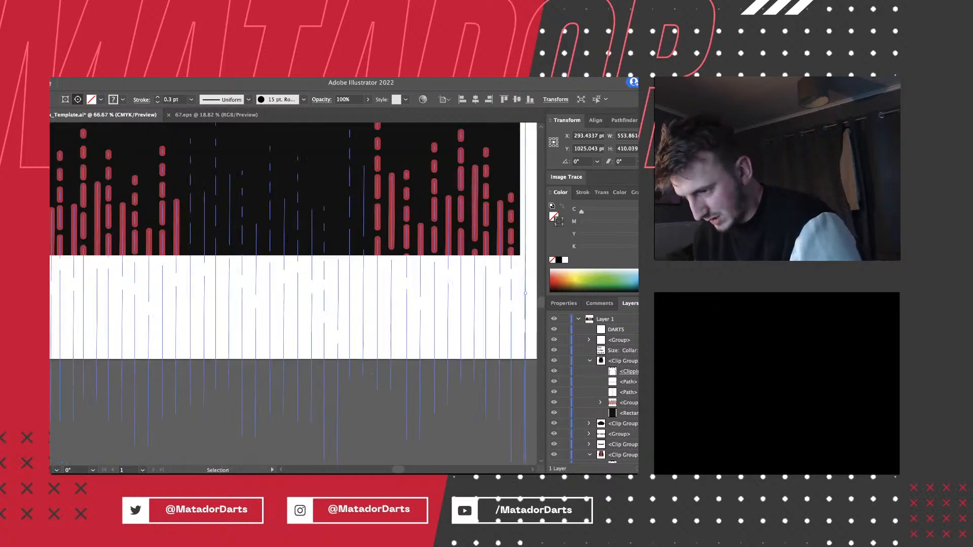
scroll(236, 378, "right", 6)
scroll(282, 299, "right", 3)
scroll(281, 299, "up", 1)
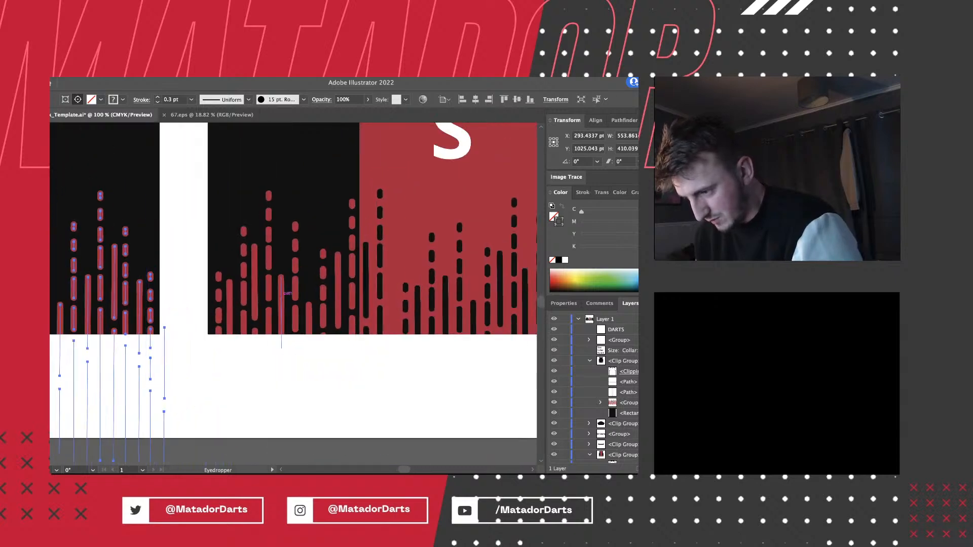
left_click(282, 300)
key("super+minus")
key("super+minus")
key("super+minus")
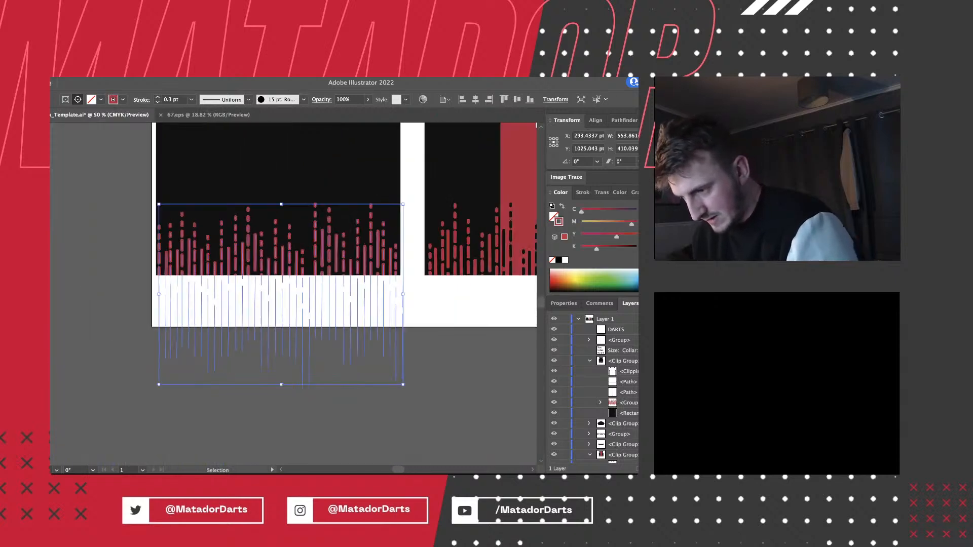
key("a")
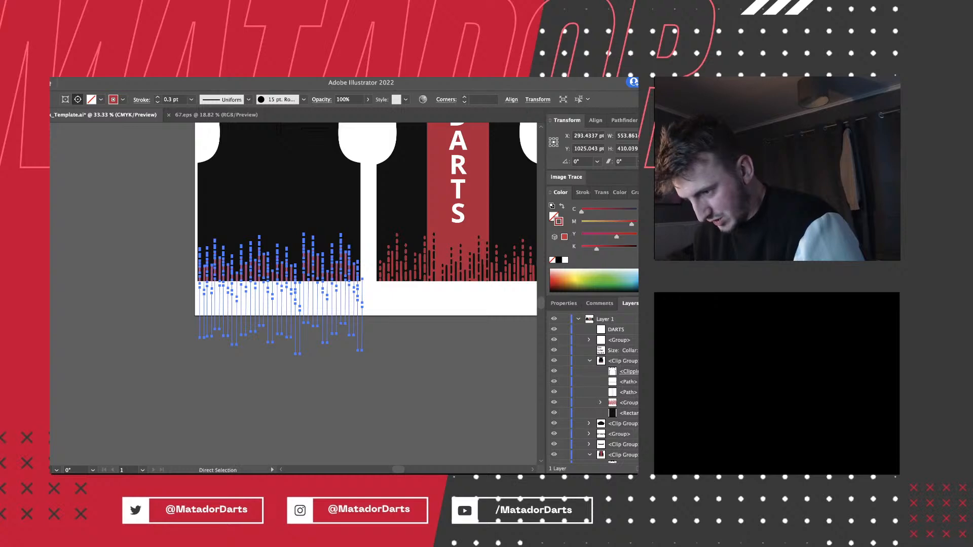
key("super+shift+a")
Look over the hem pattern and overall layout across the front, back, collar and sleeves.
scroll(282, 354, "up", 4)
scroll(282, 354, "right", 2)
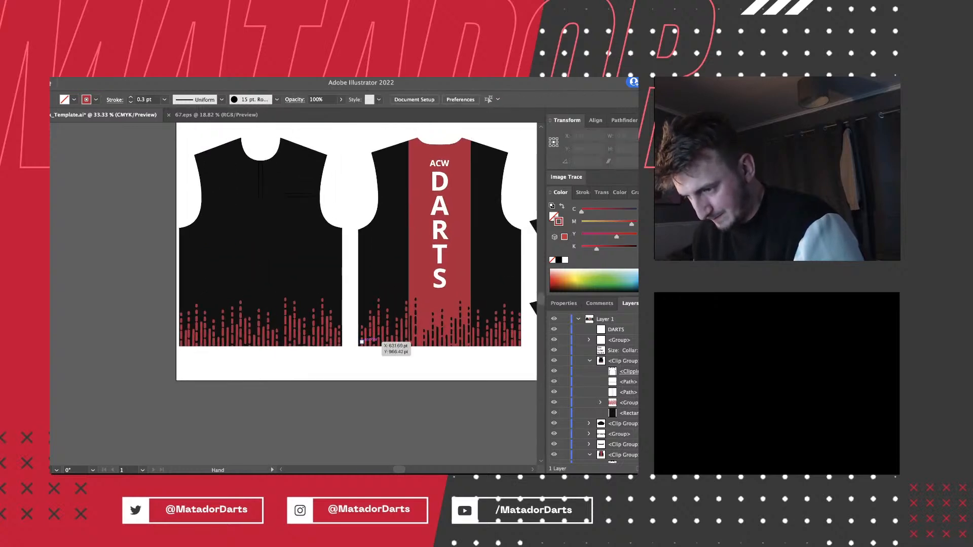
key("v")
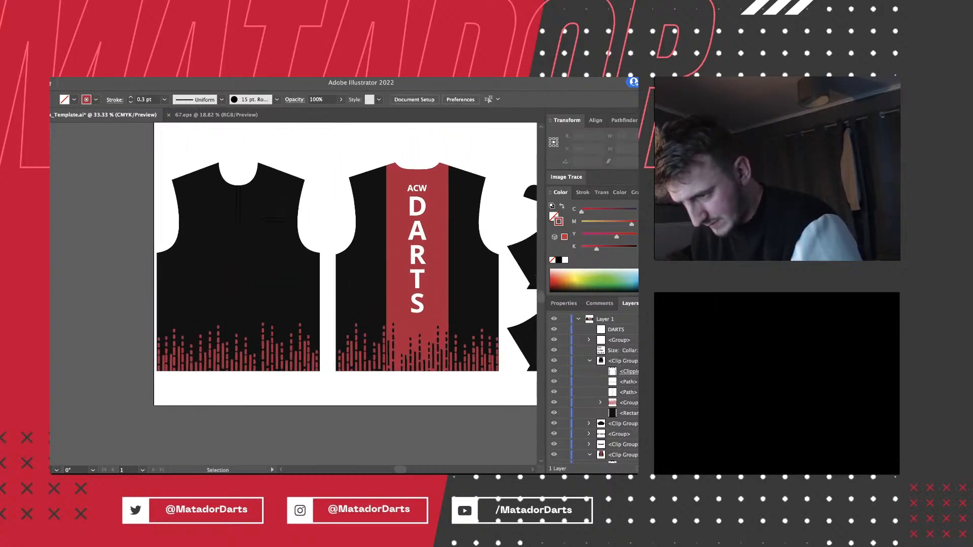
key("super+plus")
key("super+minus")
scroll(293, 291, "right", 2)
scroll(293, 291, "up", 1)
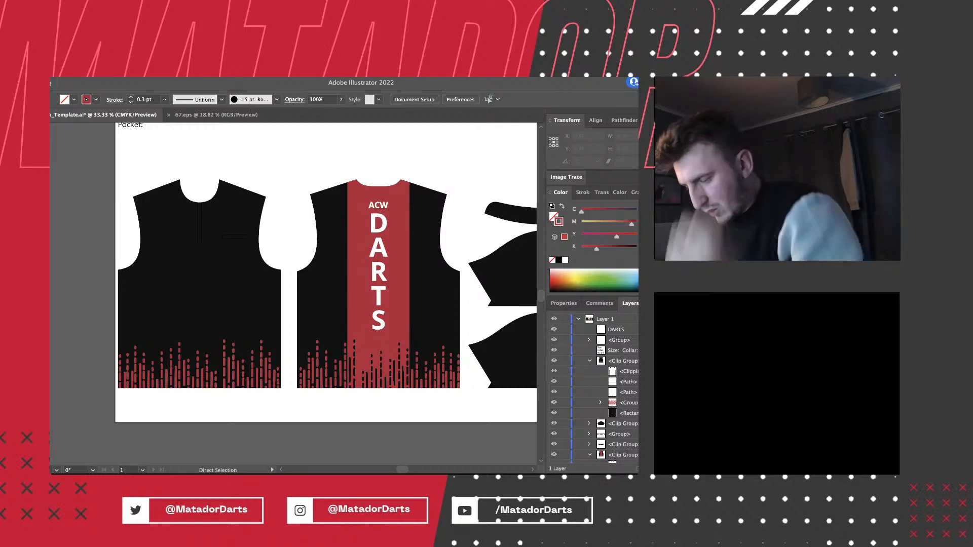
key("super+minus")
key("super+equal")
scroll(242, 409, "up", 2)
scroll(242, 408, "right", 2)
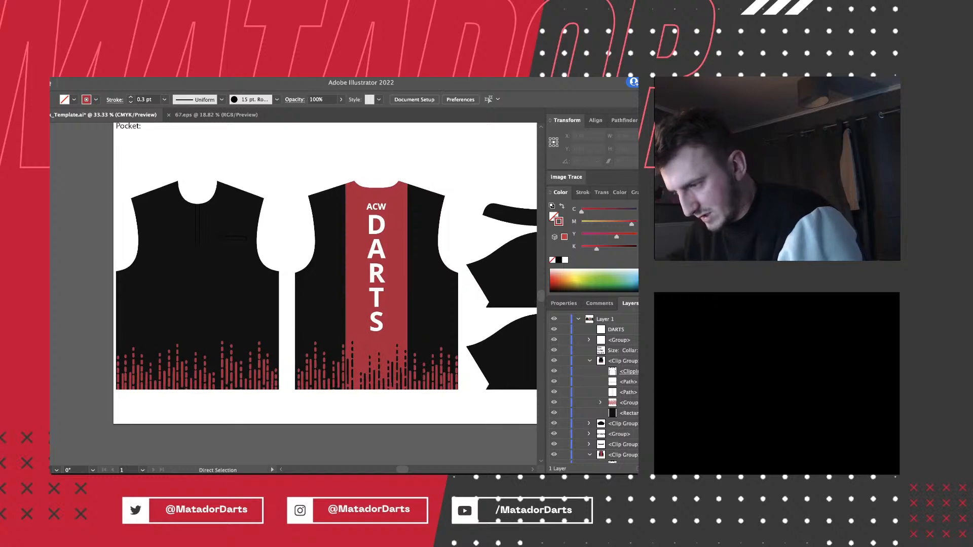
scroll(242, 408, "right", 2)
scroll(242, 409, "up", 1)
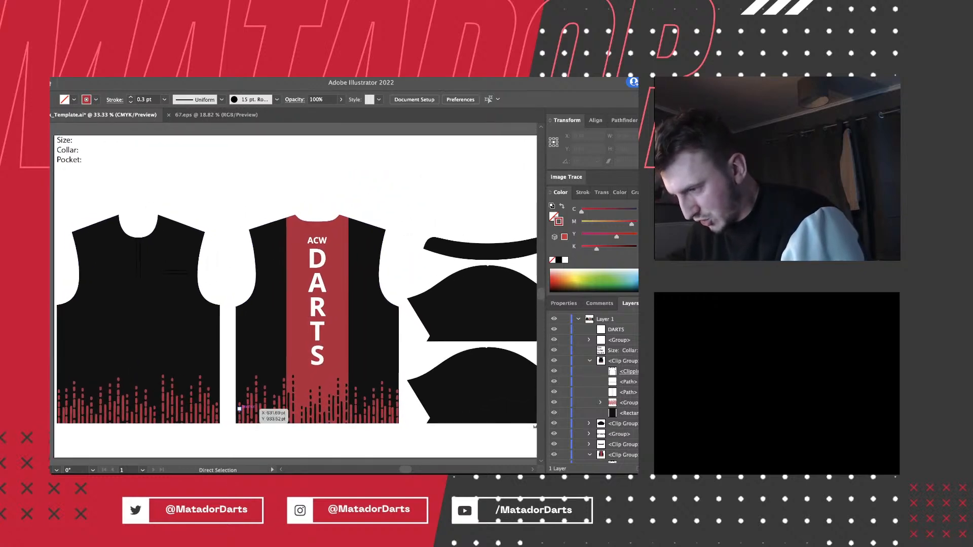
scroll(294, 291, "down", 1)
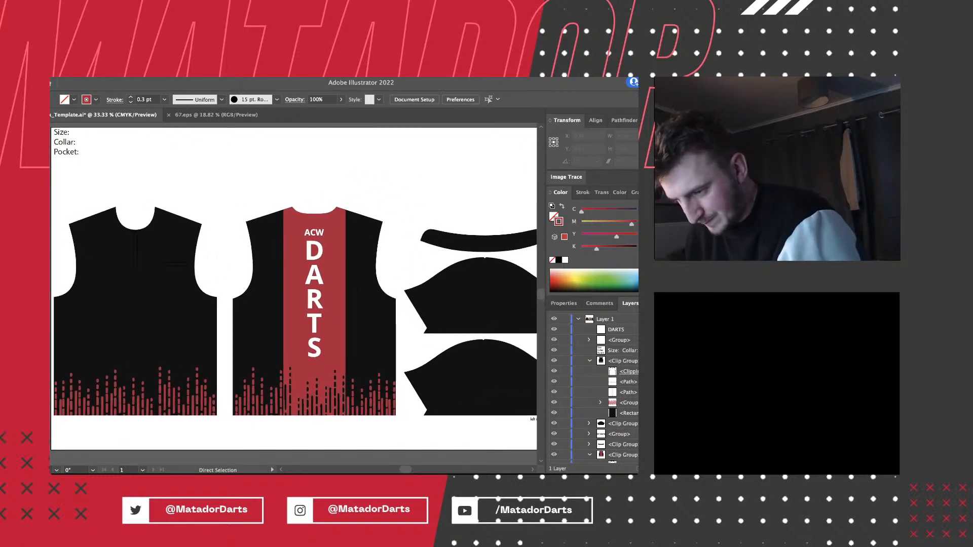
key("v")
key("a")
scroll(294, 291, "up", 1)
scroll(294, 290, "right", 2)
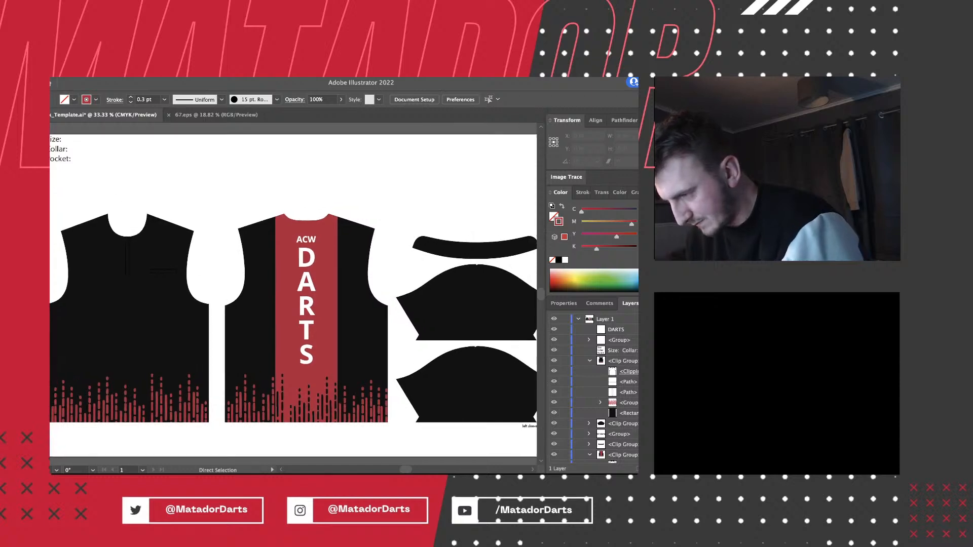
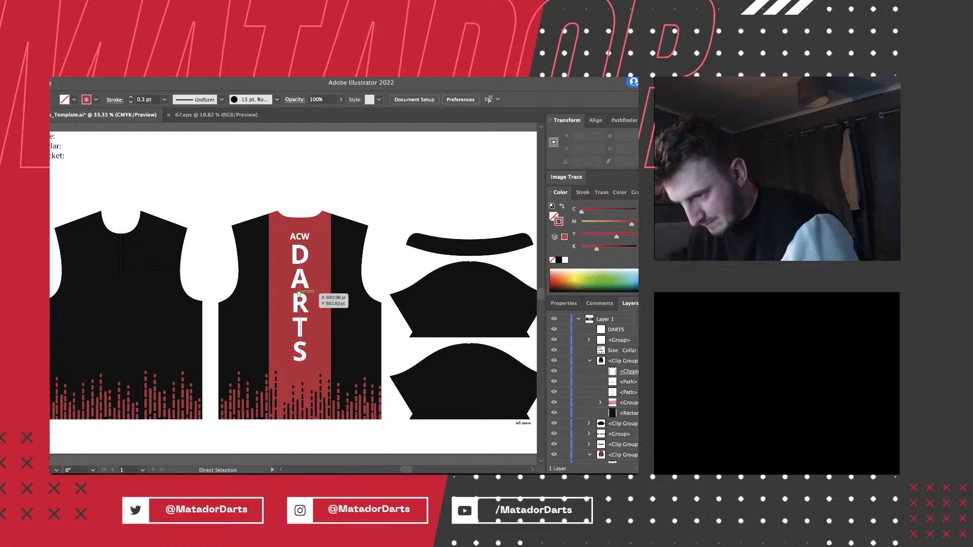
scroll(310, 288, "right", 2)
scroll(310, 288, "left", 1)
key("v")
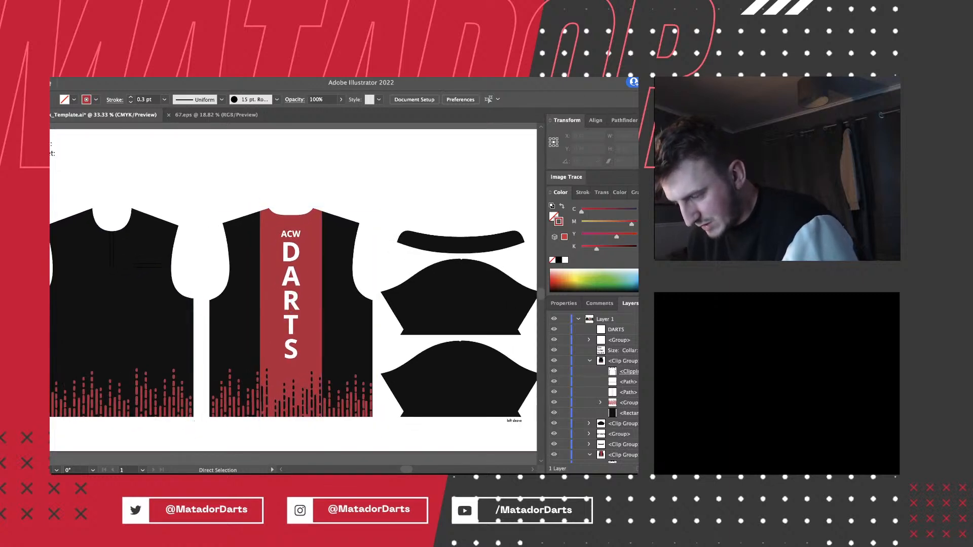
key("a")
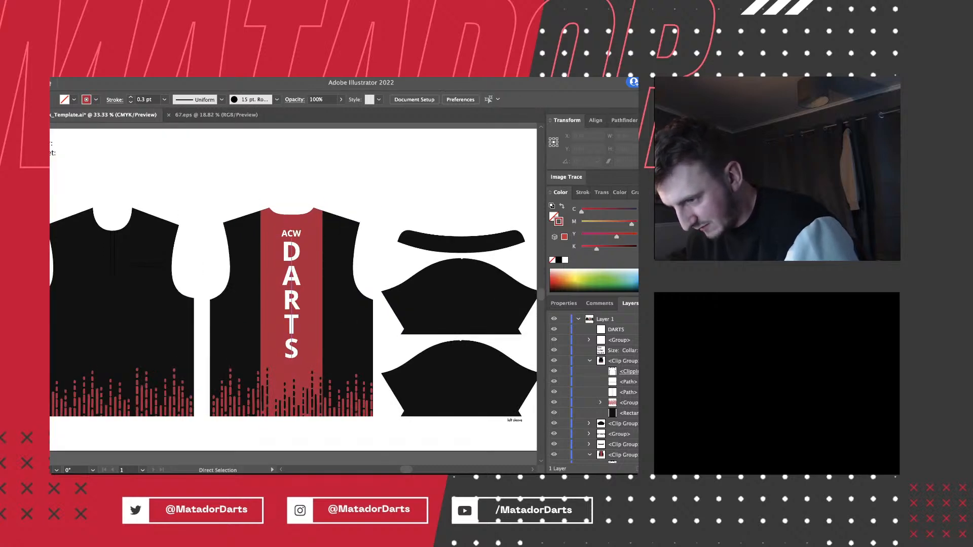
left_click(304, 314)
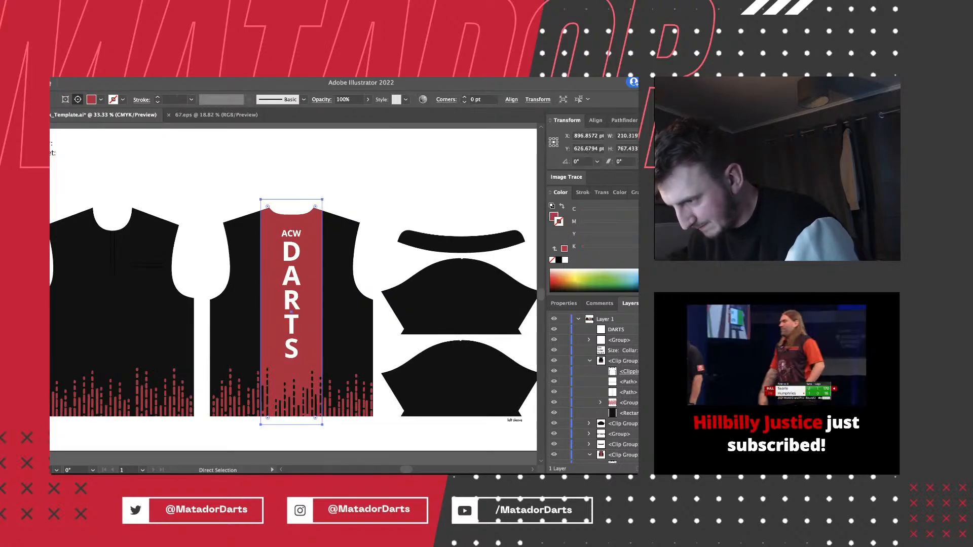
key("g")
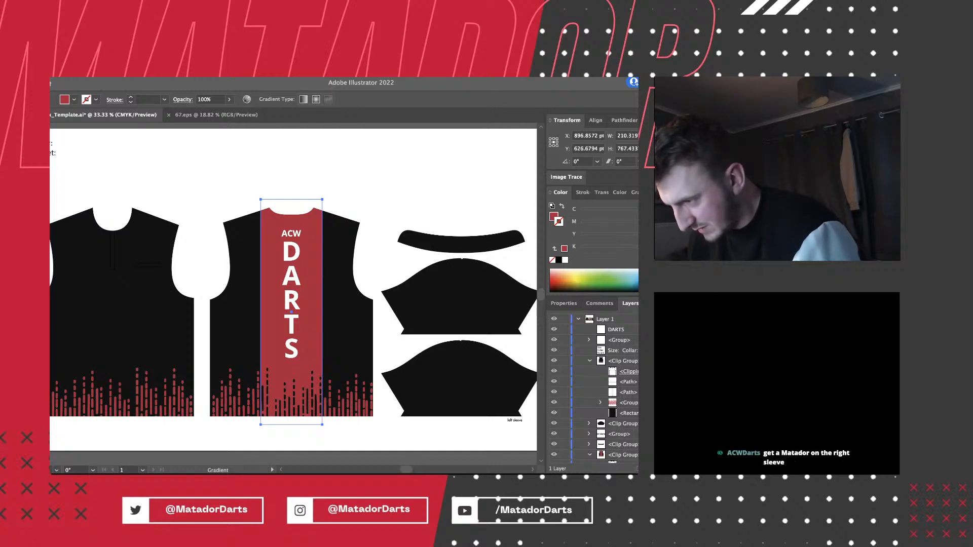
key("v")
left_click(319, 435)
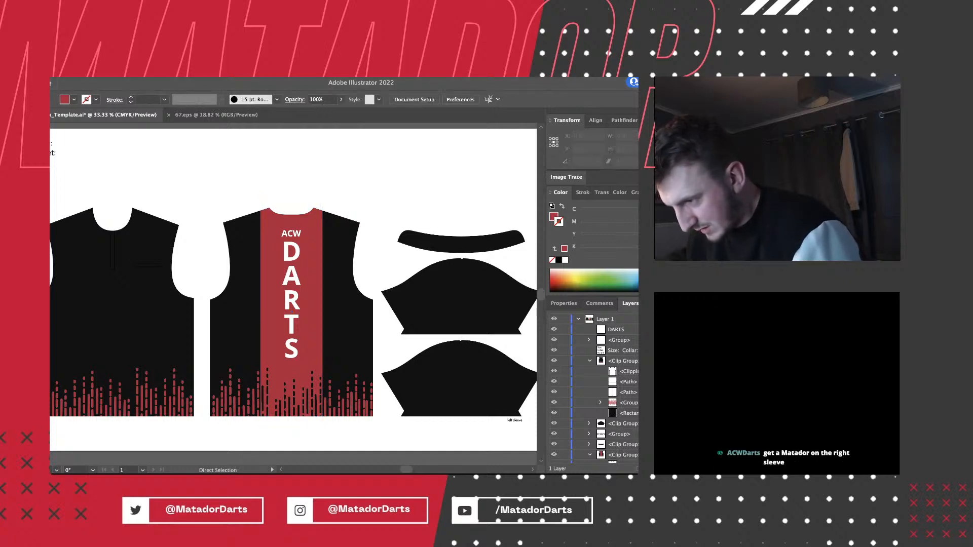
Open MatadorDartsMono copy.ai and copy the whole MATADOR DARTS logo artwork.
left_click(216, 114)
left_click(104, 114)
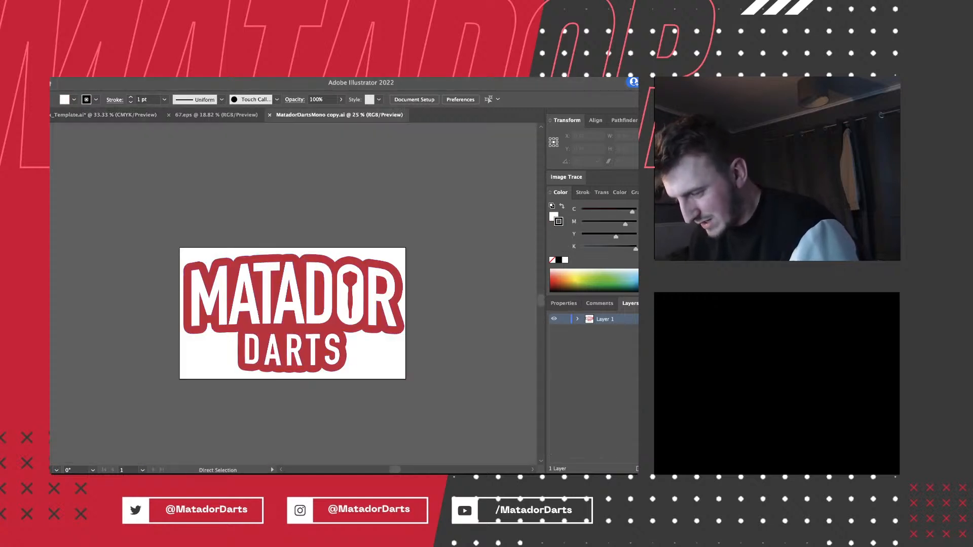
key("ctrl+plus")
key("ctrl+minus")
key("ctrl+plus")
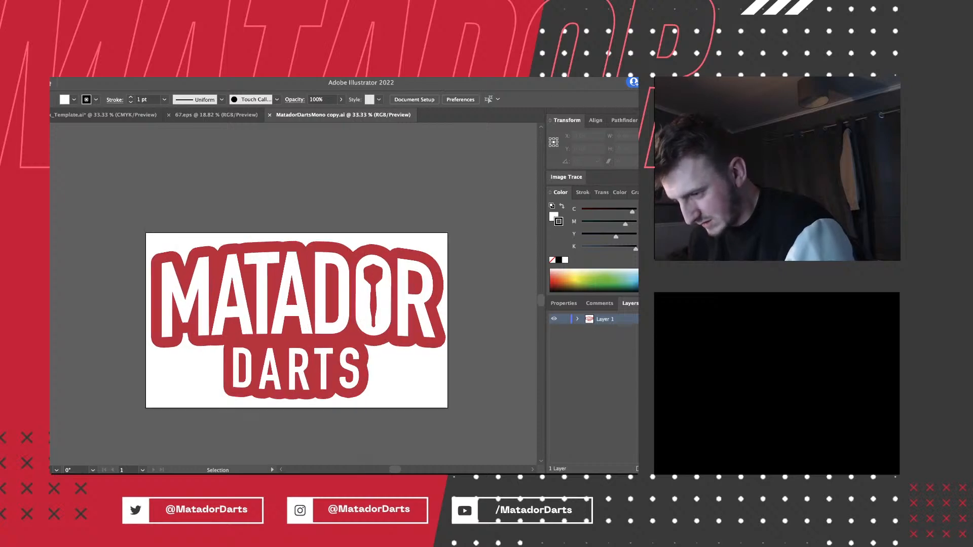
key("ctrl+plus")
key("ctrl+minus")
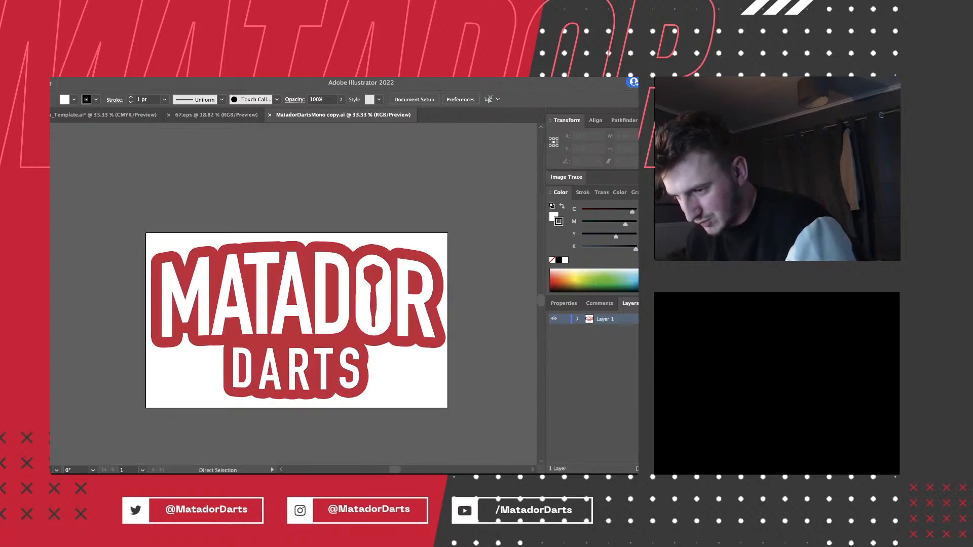
key("super+a")
key("super+shift+a")
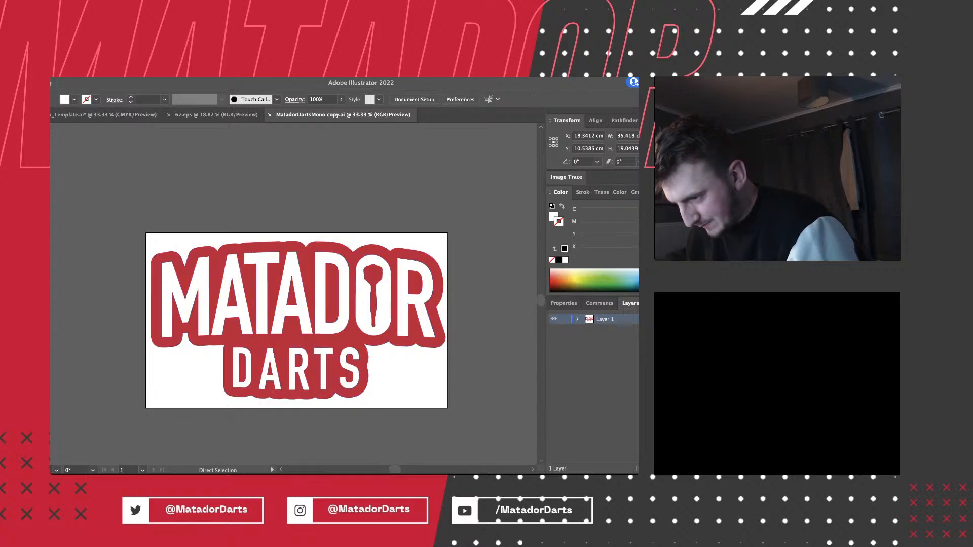
key("super+a")
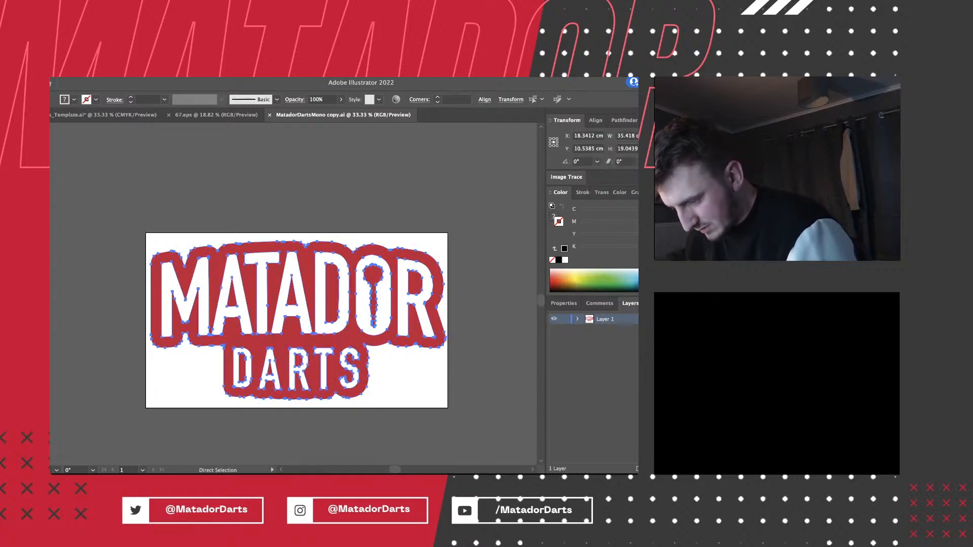
key("super+shift+a")
key("super+a")
Paste the MATADOR DARTS logo into the shirt template and shrink it onto the upper sleeve, about 74 pt wide.
left_click(216, 115)
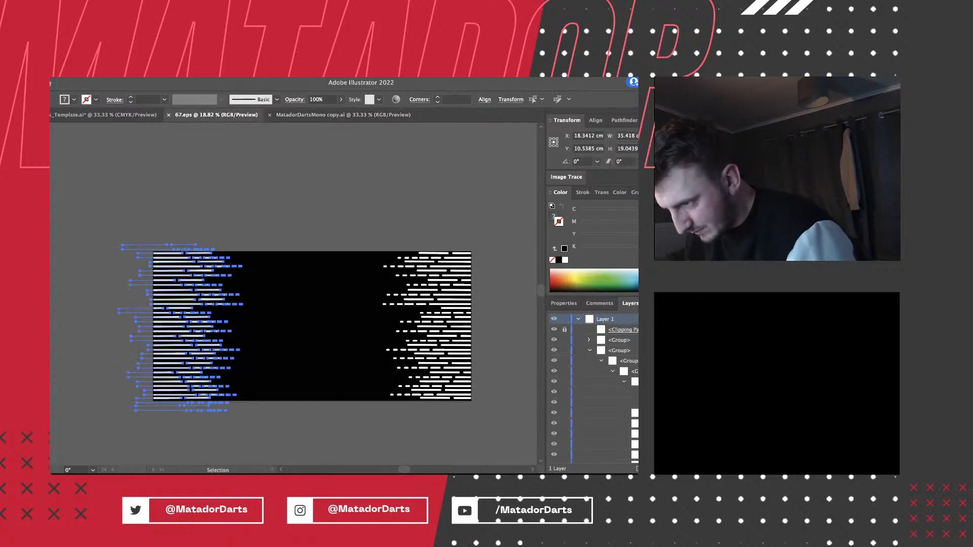
left_click(103, 115)
scroll(448, 293, "right", 1)
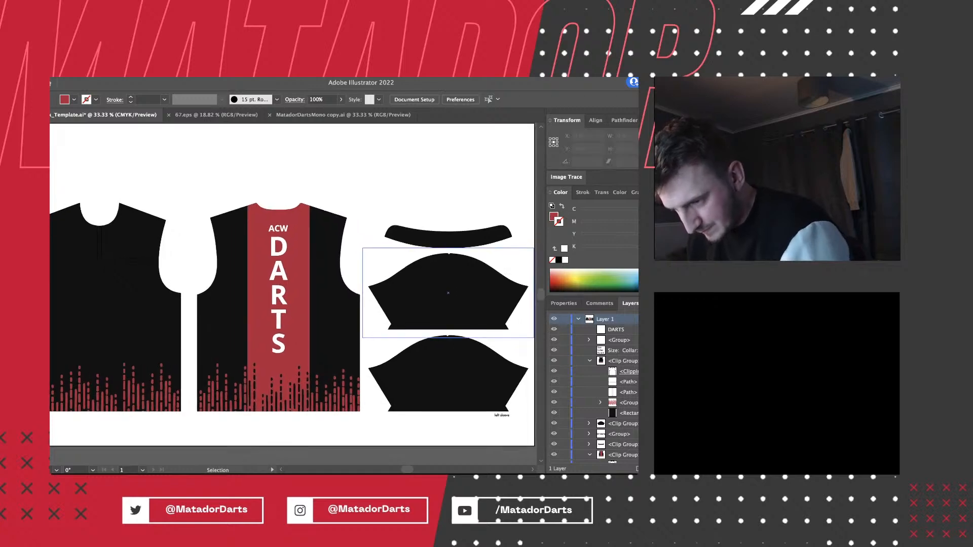
key("super+v")
key("v")
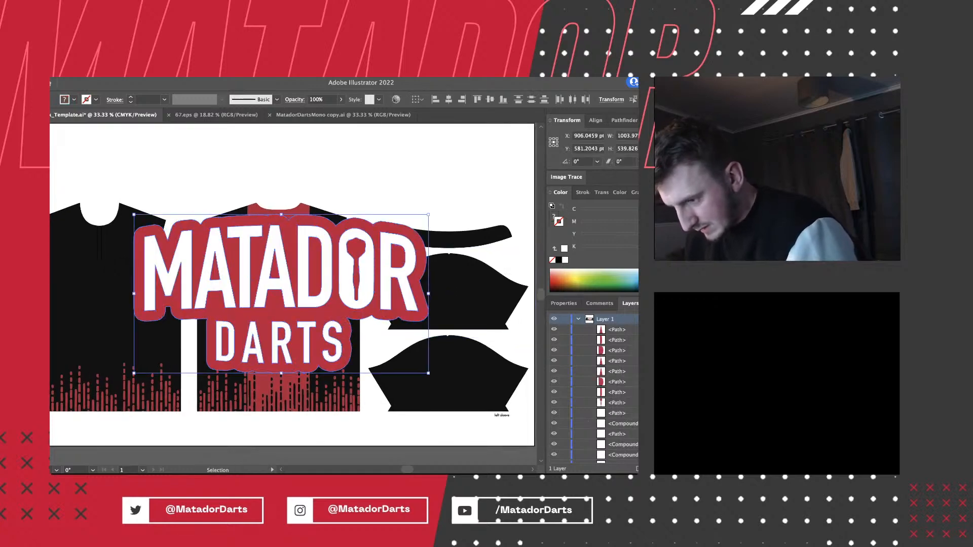
left_click_drag(282, 373, 447, 303)
key("ctrl+equal")
key("ctrl+equal")
key("ctrl+equal")
key("ctrl+equal")
key("ctrl+equal")
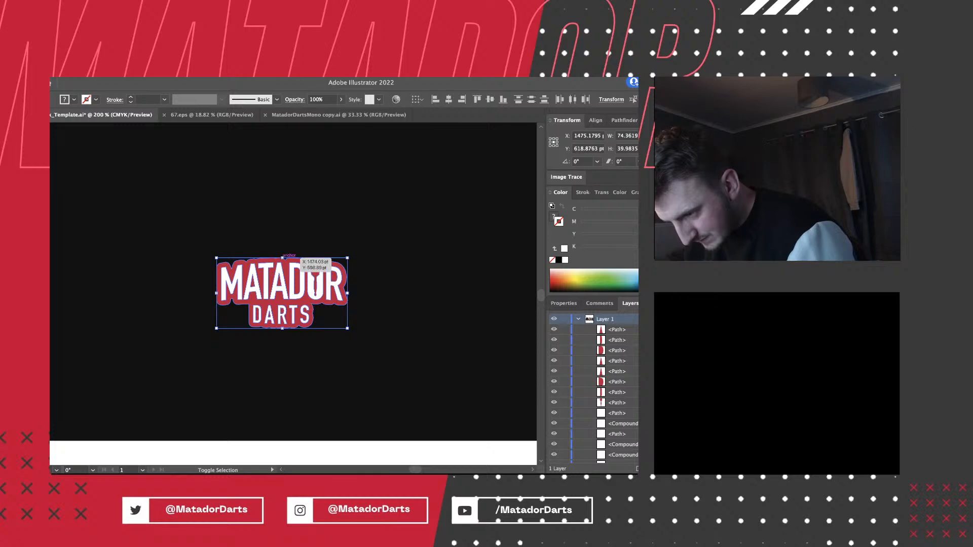
Scale the sleeve logo down proportionally to about 46 pt wide near the sleeve's hem, and deselect it.
left_click_drag(282, 258, 282, 263)
key("a")
key("ctrl+minus")
key("ctrl+minus")
key("ctrl+minus")
key("ctrl+minus")
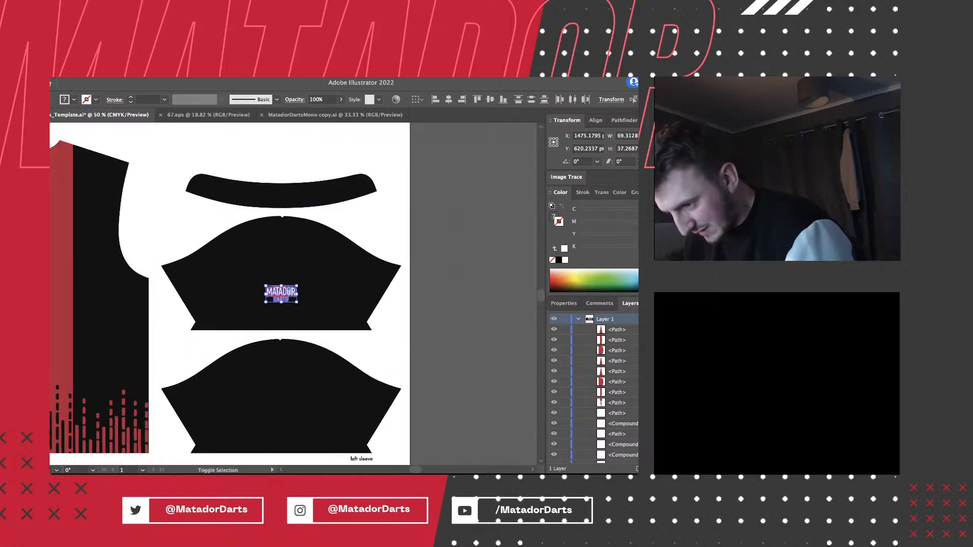
left_click_drag(281, 285, 282, 257)
key("ctrl+plus")
key("ctrl+plus")
key("ctrl+plus")
key("ctrl+plus")
key("ctrl+plus")
key("ctrl+minus")
key("ctrl+minus")
key("ctrl+minus")
key("ctrl+minus")
key("ctrl+minus")
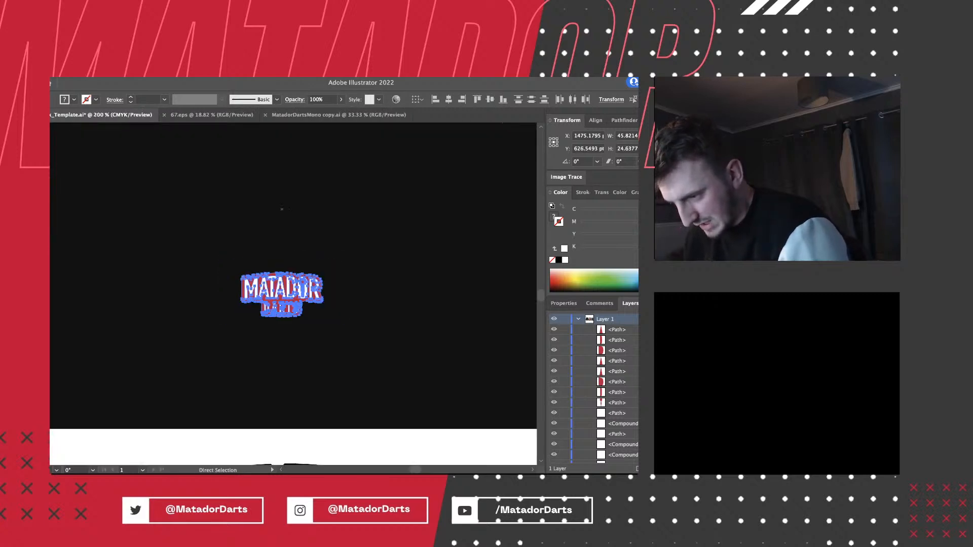
key("super+shift+a")
key("h")
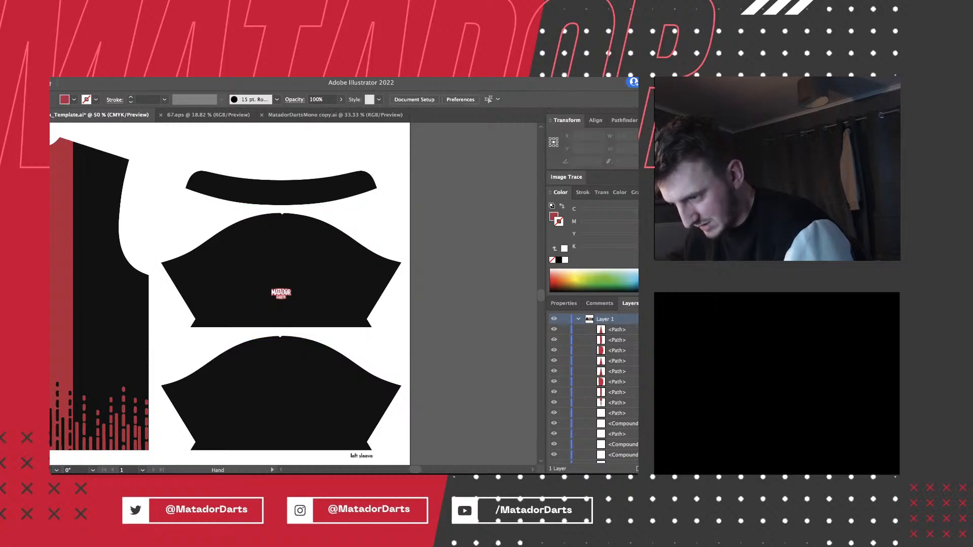
left_click_drag(264, 324, 353, 325)
key("super+minus")
scroll(309, 355, "left", 4)
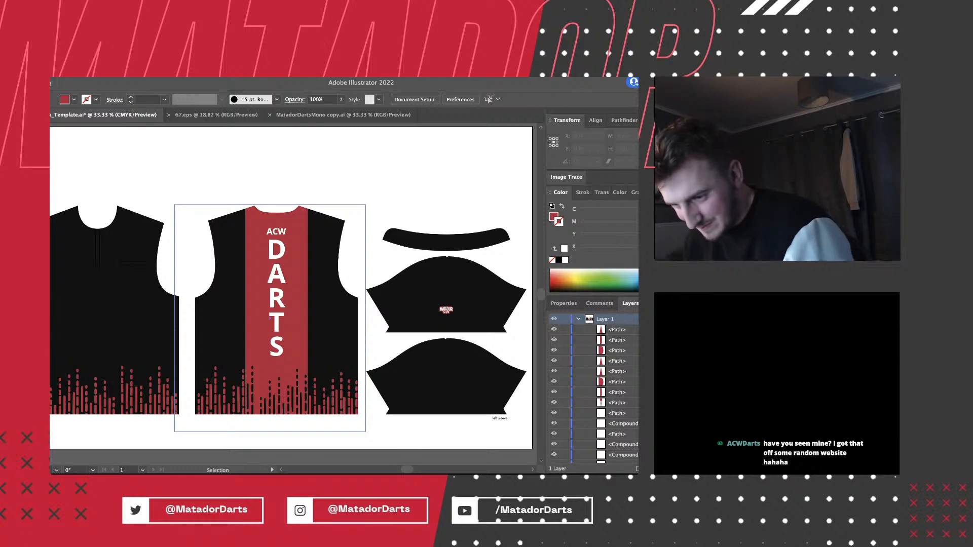
Select all paths of the MATADOR DARTS logo on the upper sleeve and group them.
left_click(448, 386)
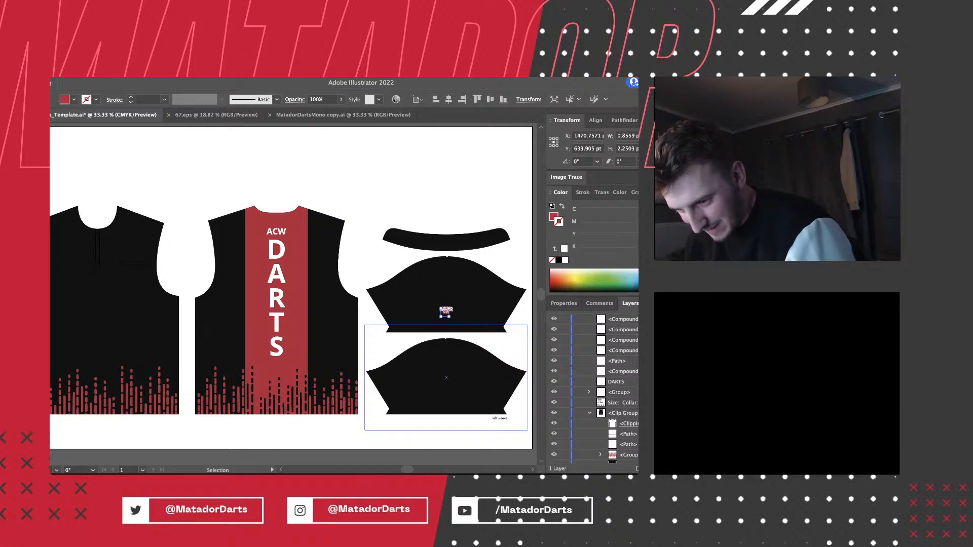
left_click_drag(432, 296, 454, 320)
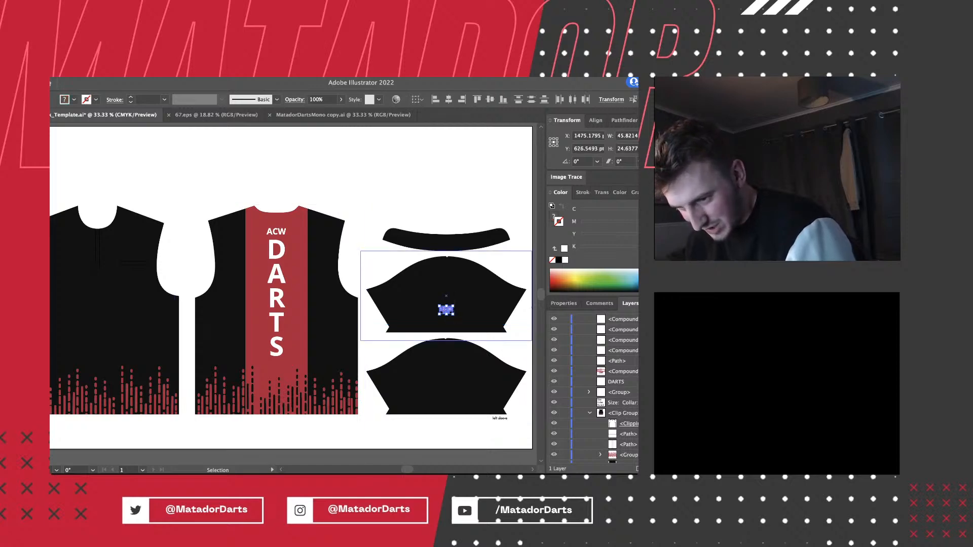
scroll(604, 381, "up", 5)
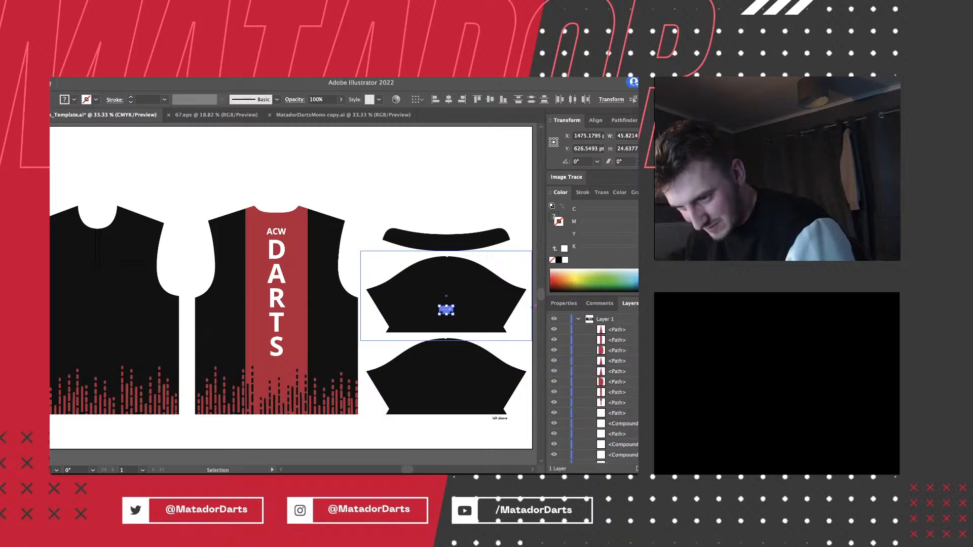
left_click(617, 329, "shift")
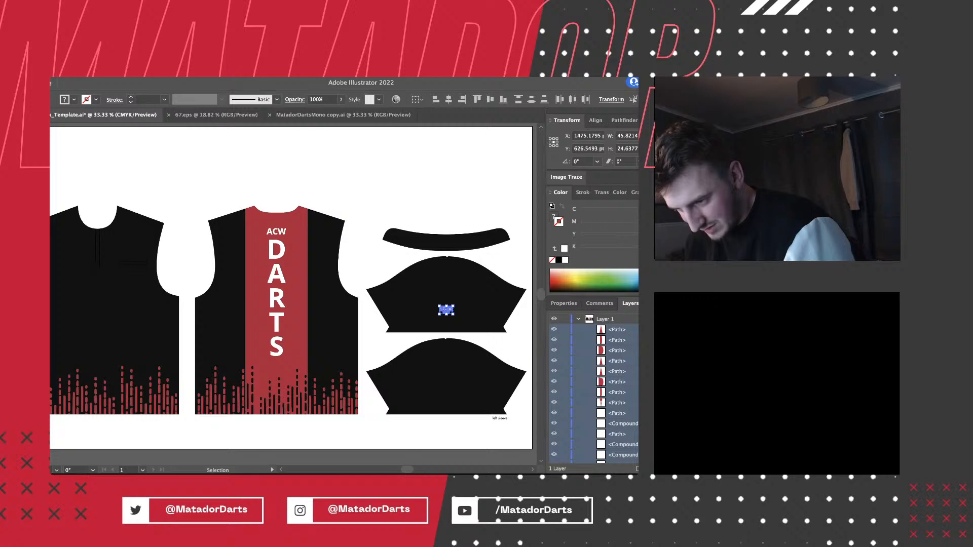
key("super+g")
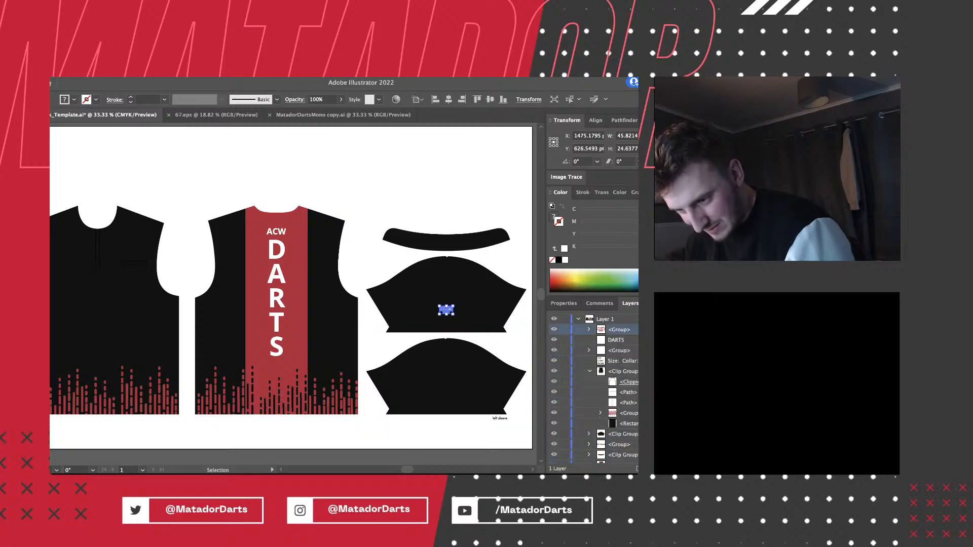
Move the grouped MATADOR DARTS logo into the upper sleeve's clip group.
left_click_drag(619, 329, 619, 448)
left_click(588, 423)
left_click(590, 423)
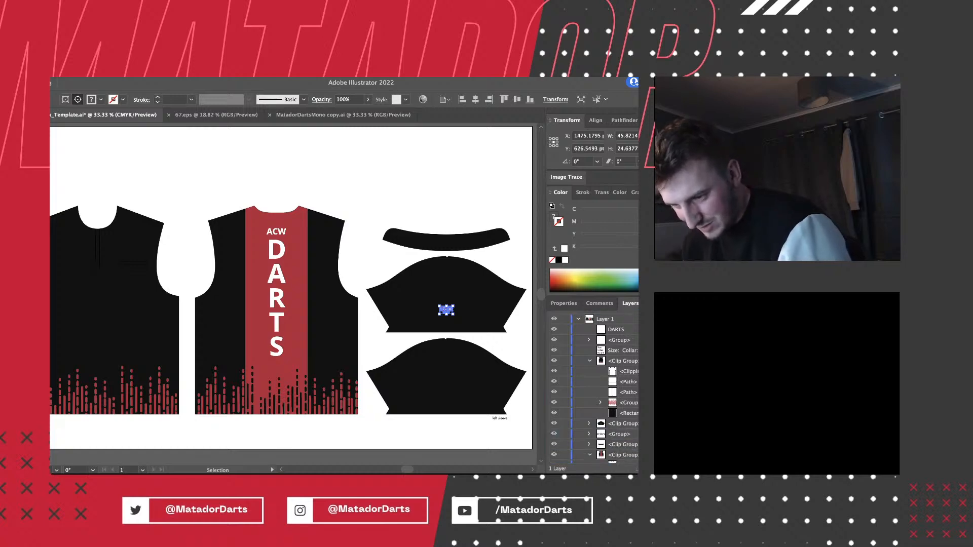
Move the DARTS text and the ACW group into the back's clip group, above its hem pattern, and deselect them.
left_click(590, 360)
left_click(619, 339)
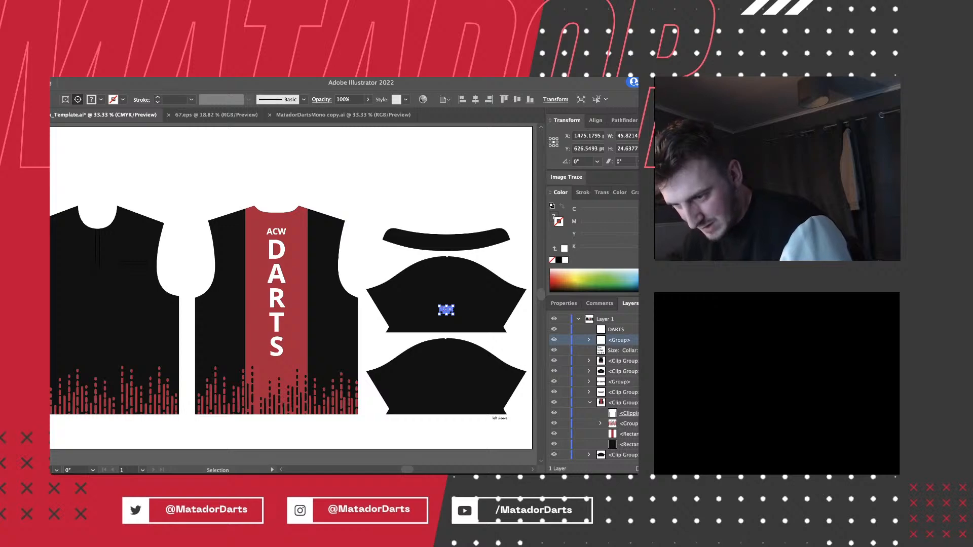
left_click(637, 340)
left_click(637, 330)
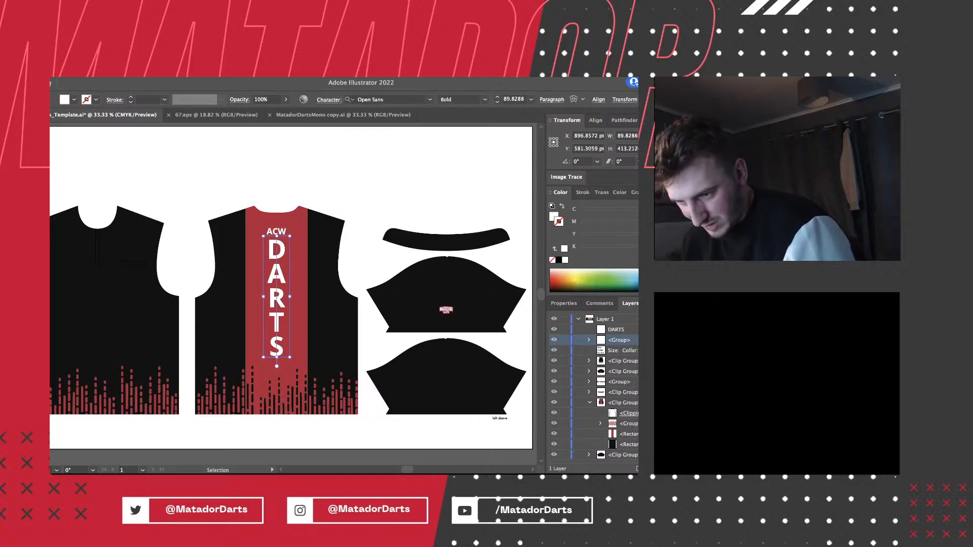
left_click(636, 339, "shift")
left_click(619, 329)
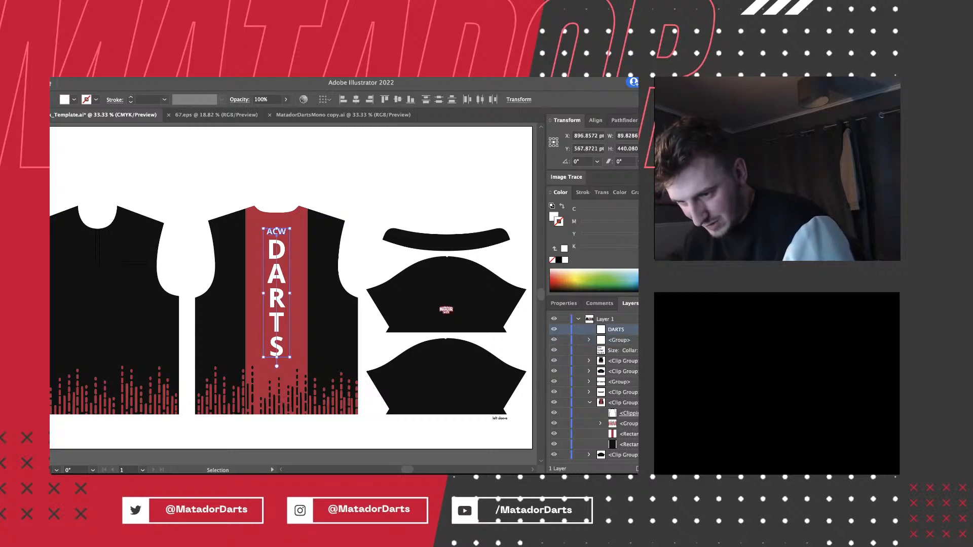
left_click(619, 340, "shift")
left_click_drag(619, 339, 620, 418)
key("super+shift+a")
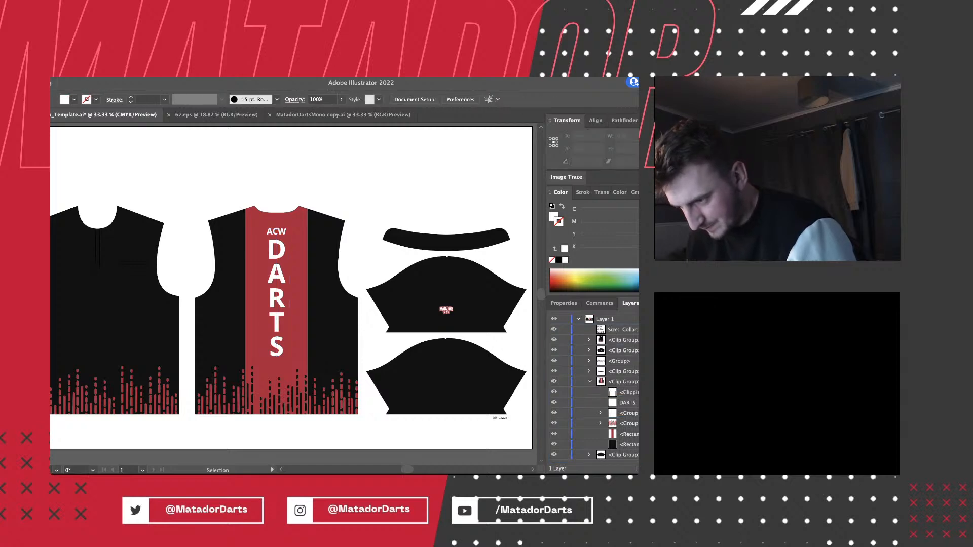
Select the red stripe rectangle on the shirt back and fill it with the default white-to-black linear gradient.
key("space")
left_click_drag(292, 287, 344, 286)
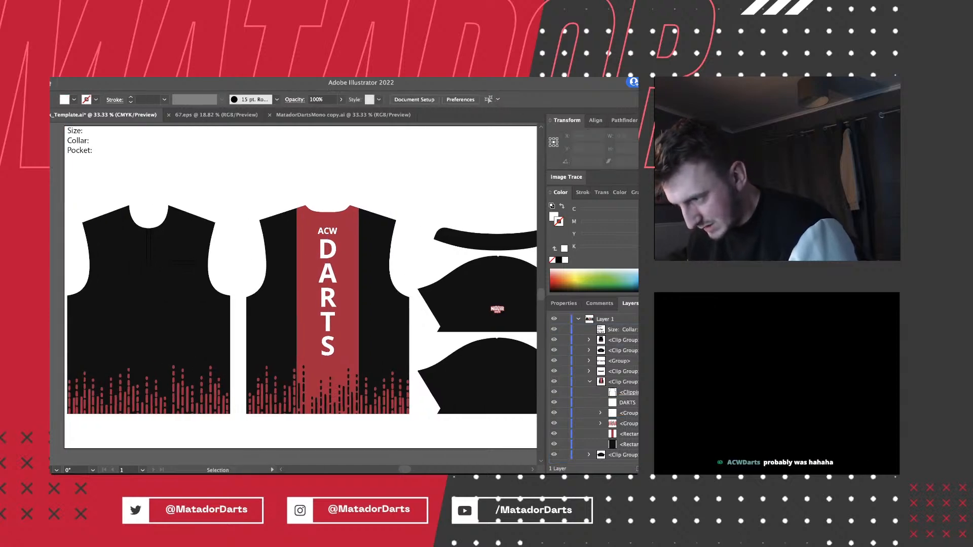
key("a")
left_click(345, 287)
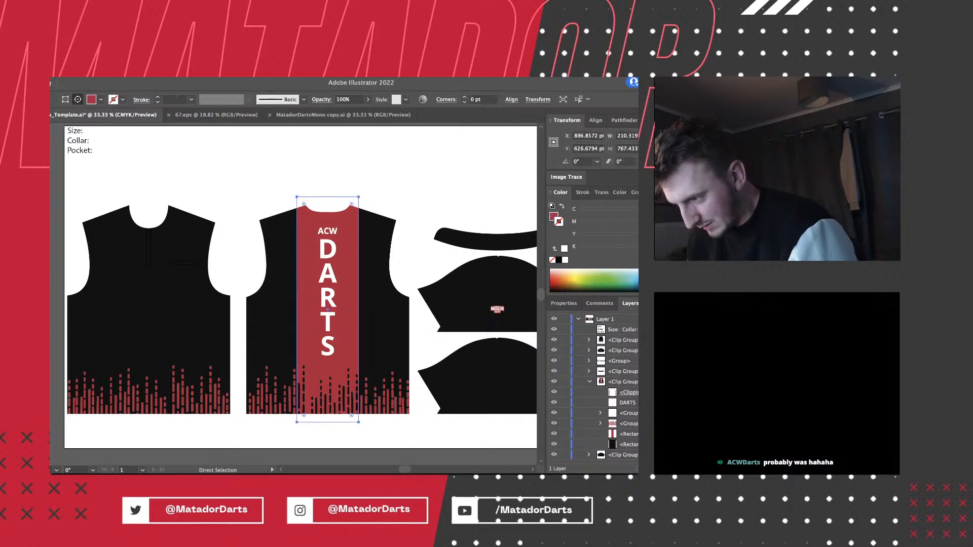
key("g")
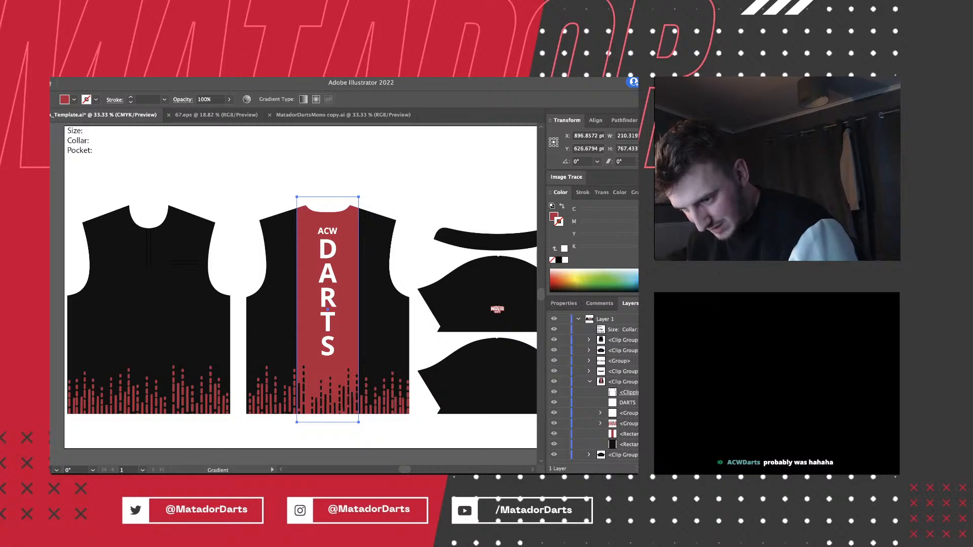
left_click(629, 434)
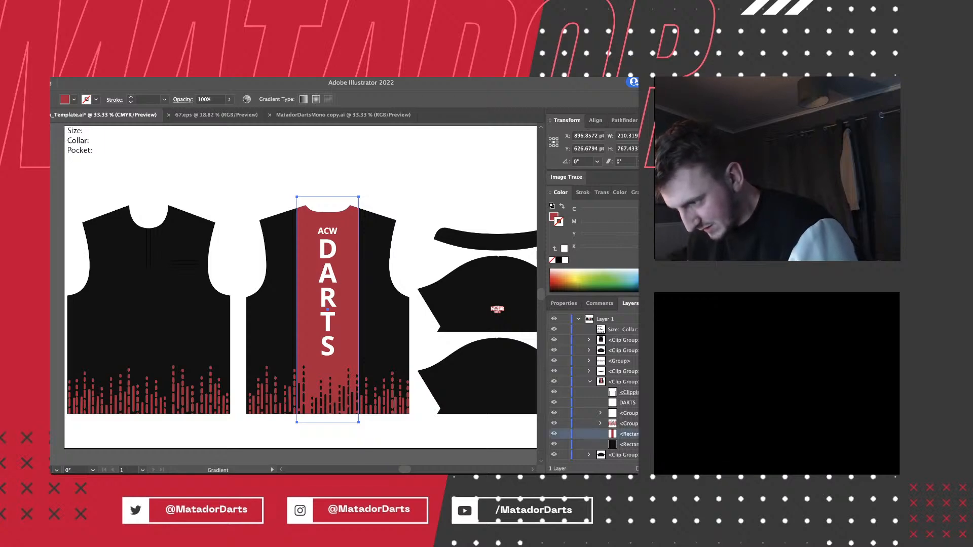
key("x")
key("period")
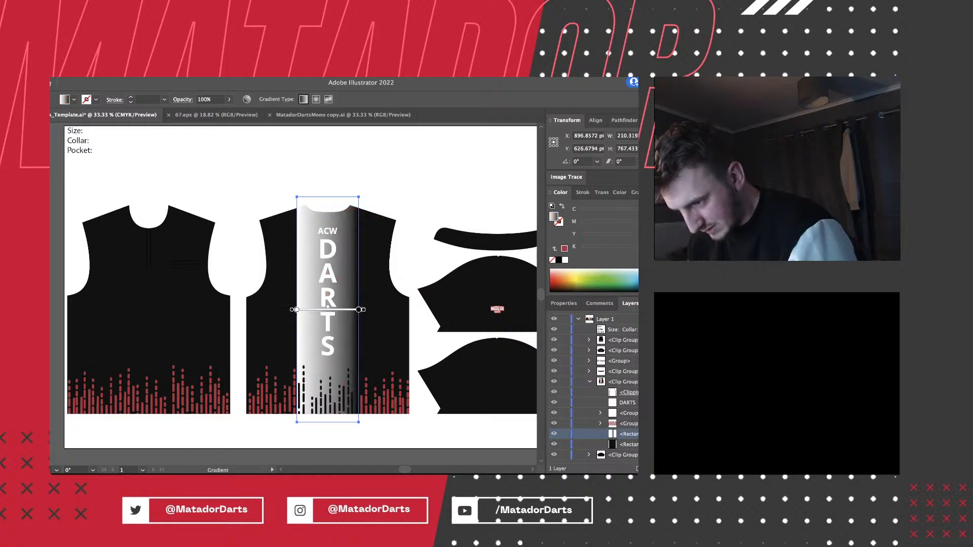
Run the stripe's gradient straight down at -90°, from white at its upper edge to black at its lower edge.
left_click_drag(296, 309, 296, 371)
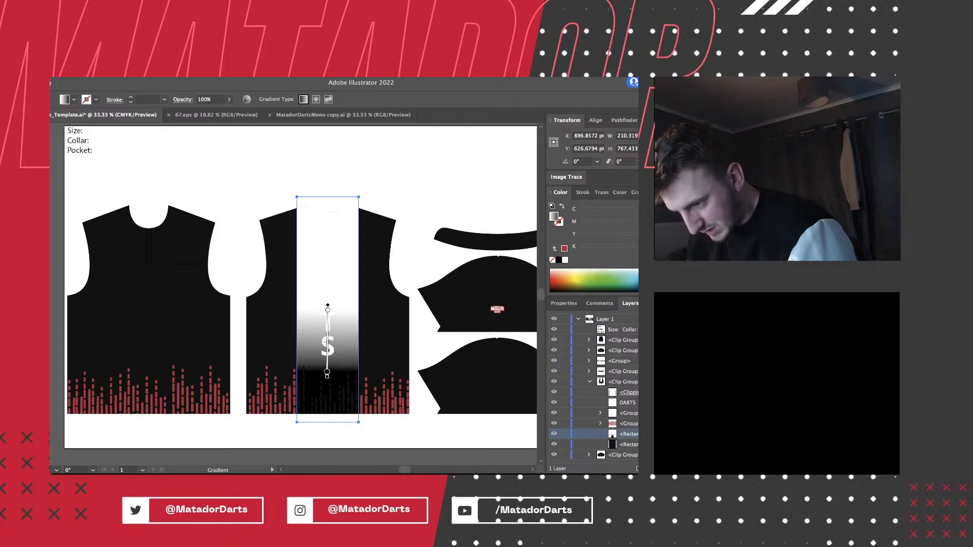
left_click_drag(327, 309, 329, 202)
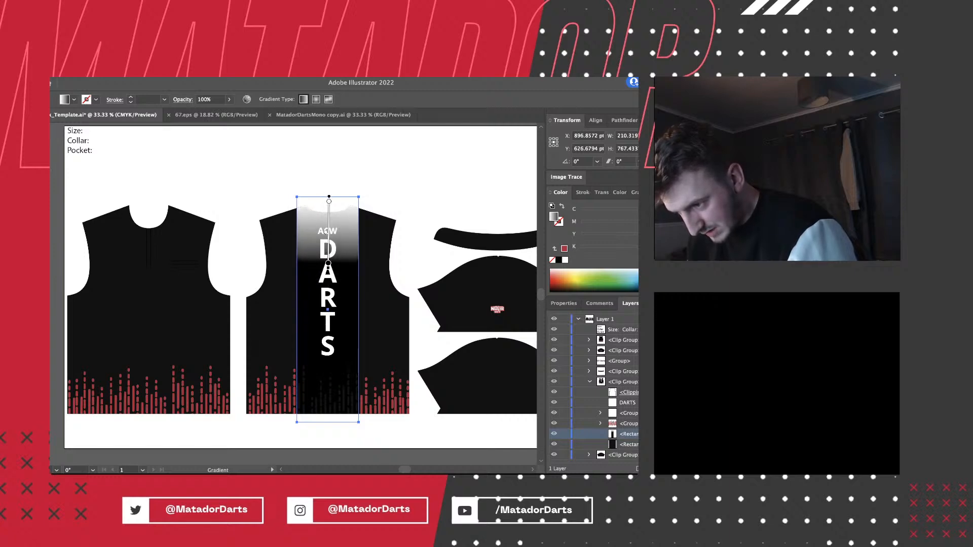
left_click_drag(328, 263, 326, 421)
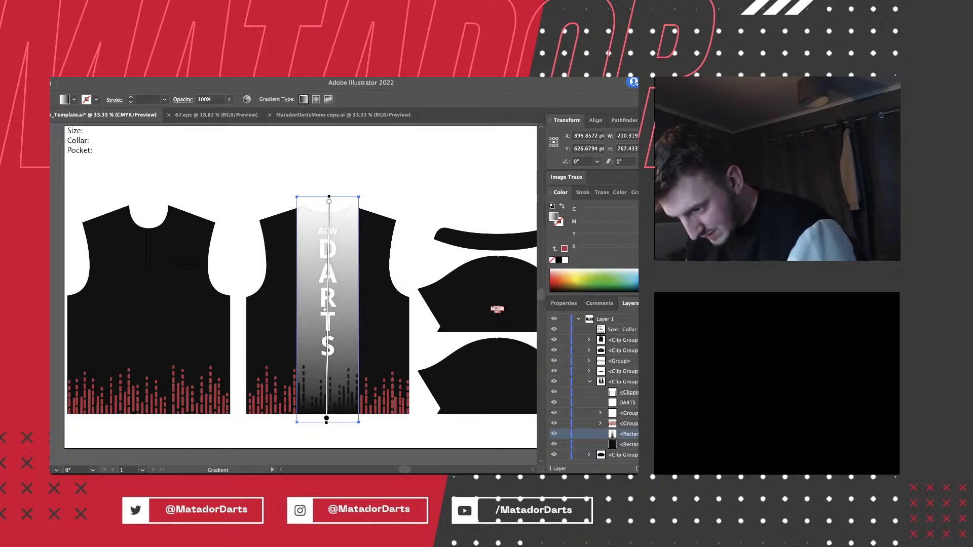
left_click_drag(327, 423, 329, 422)
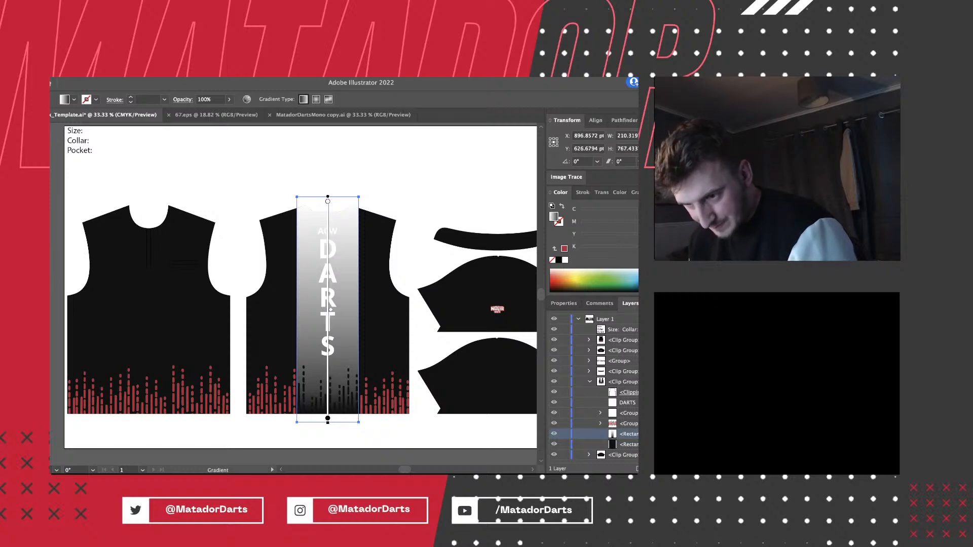
Add a colour stop in the middle of the stripe's gradient and set its location to 50%.
left_click(633, 192)
left_click(626, 274)
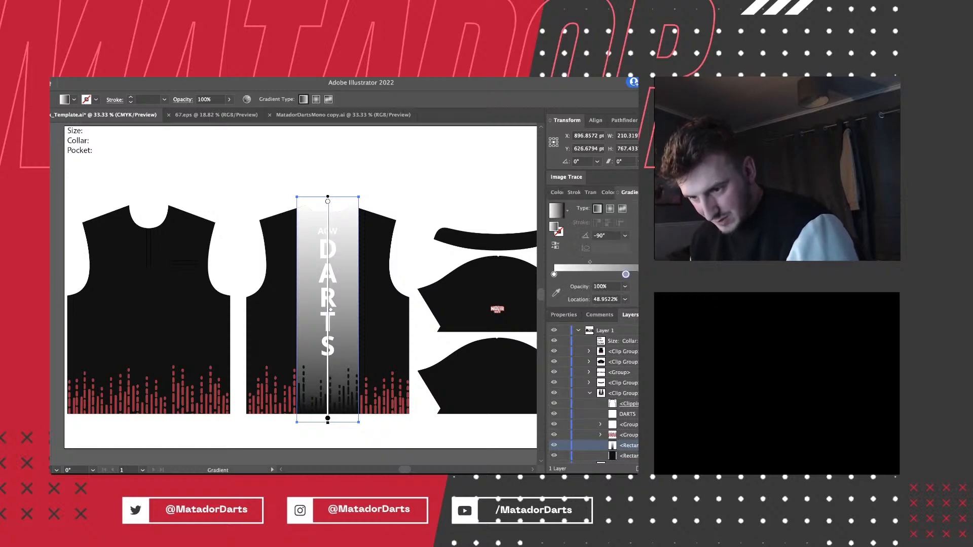
double_click(616, 299)
type("5")
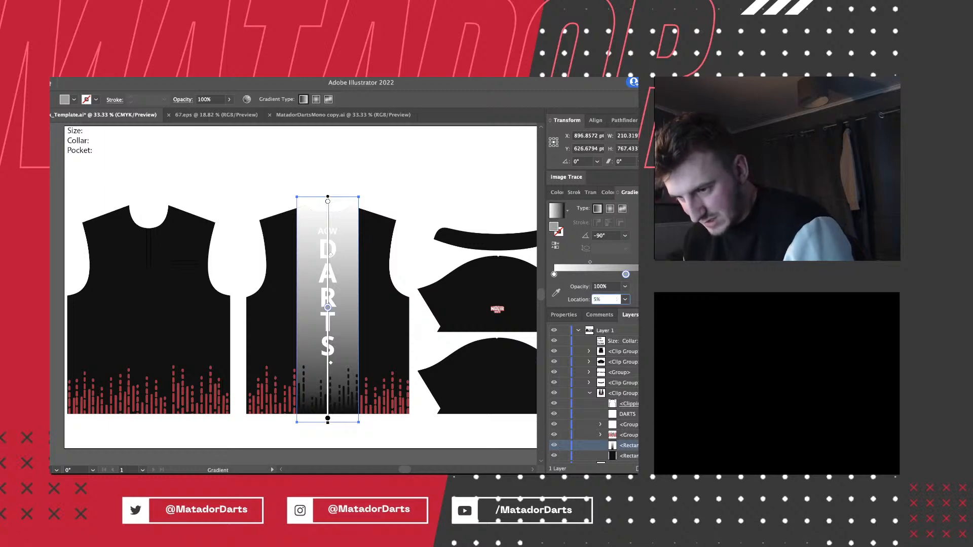
type("0")
key("Return")
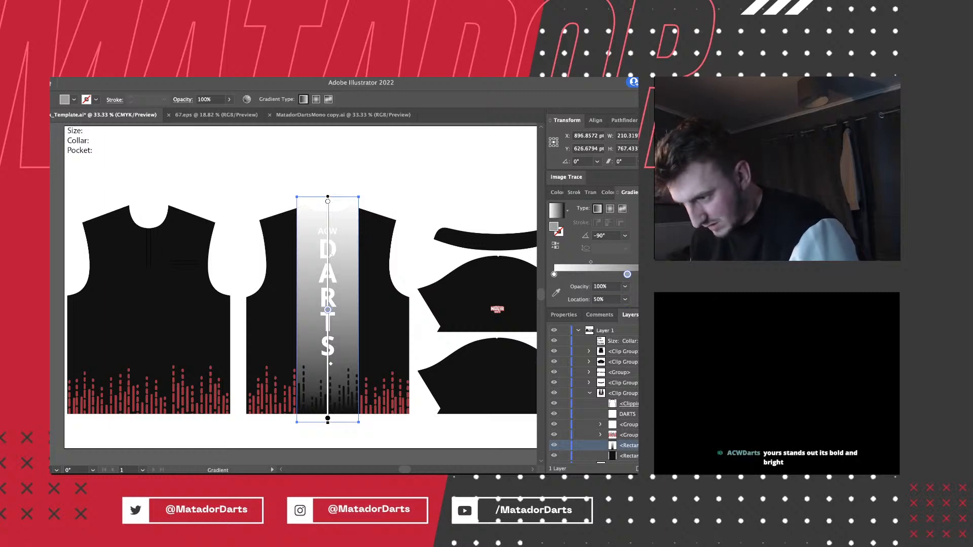
Try to sample the front hem pattern's red onto the back stripe with the Eyedropper, undo it, and deselect the stripe.
key("i")
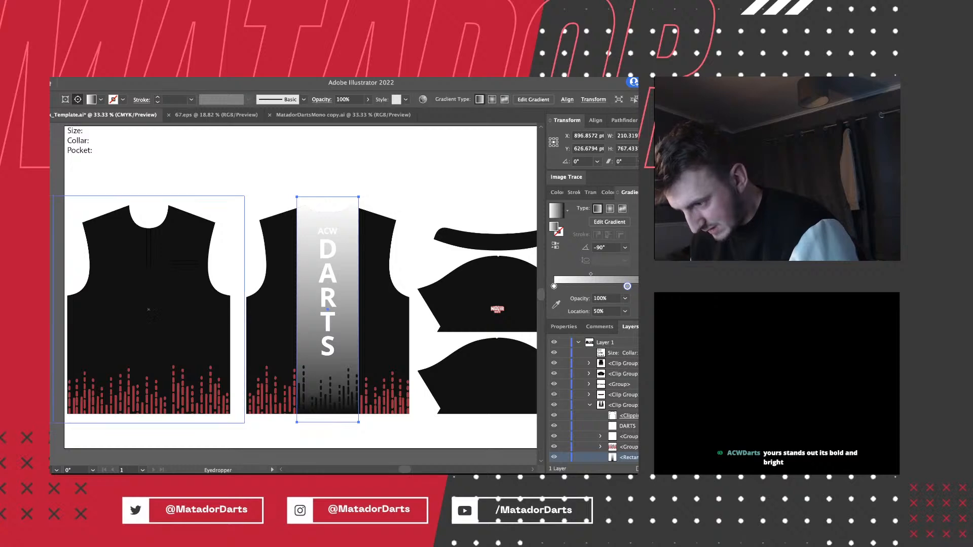
left_click(173, 379)
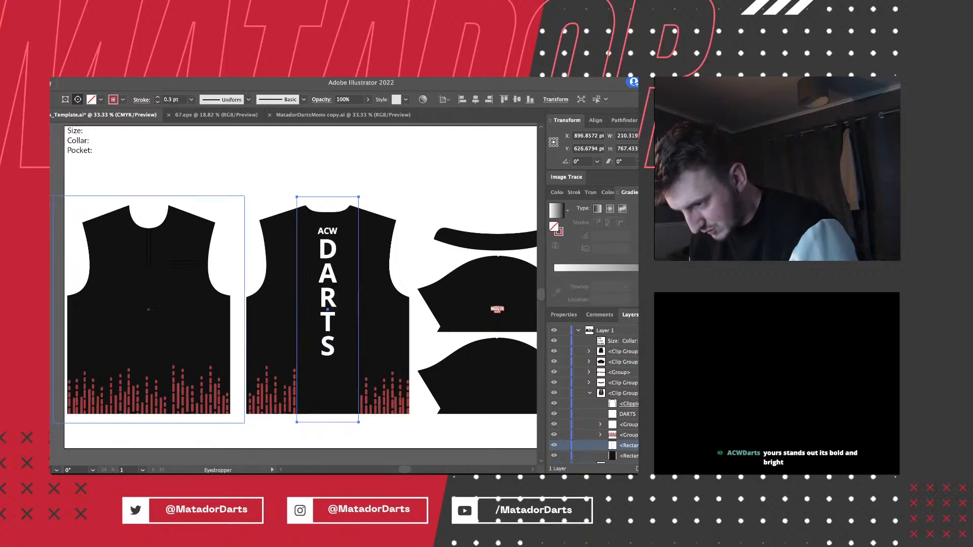
key("super+z")
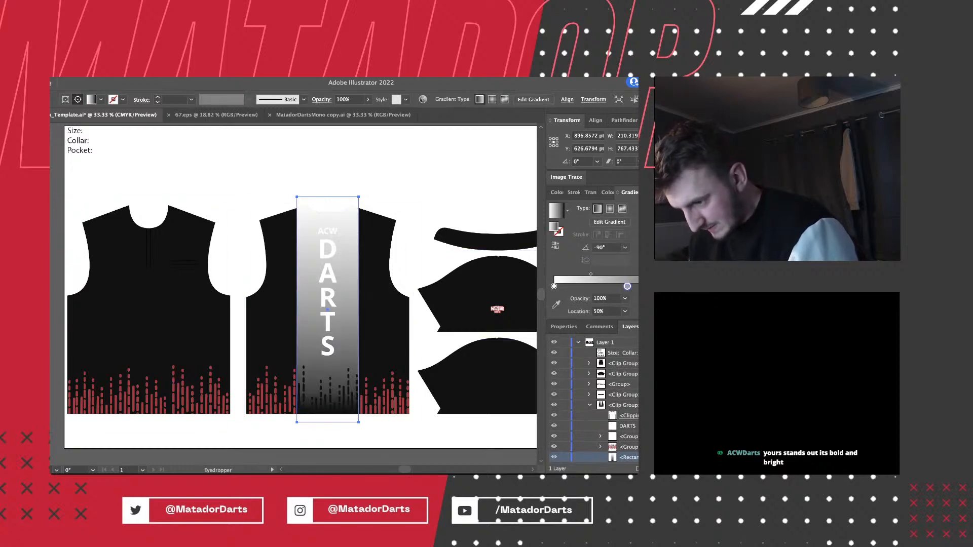
key("a")
key("super+shift+a")
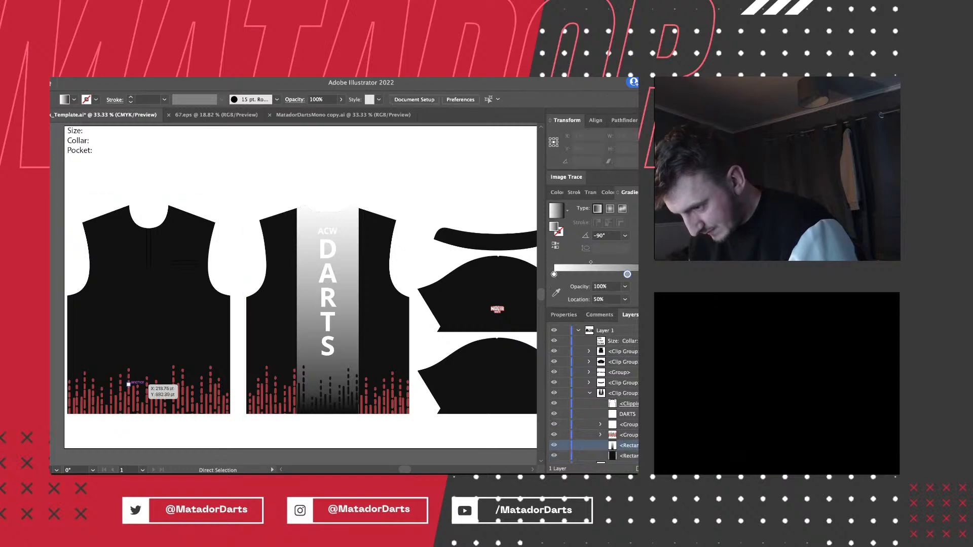
Select one red line in the front's hem pattern and examine its stroke colour.
key("v")
key("super+1")
key("a")
scroll(117, 372, "down", 5)
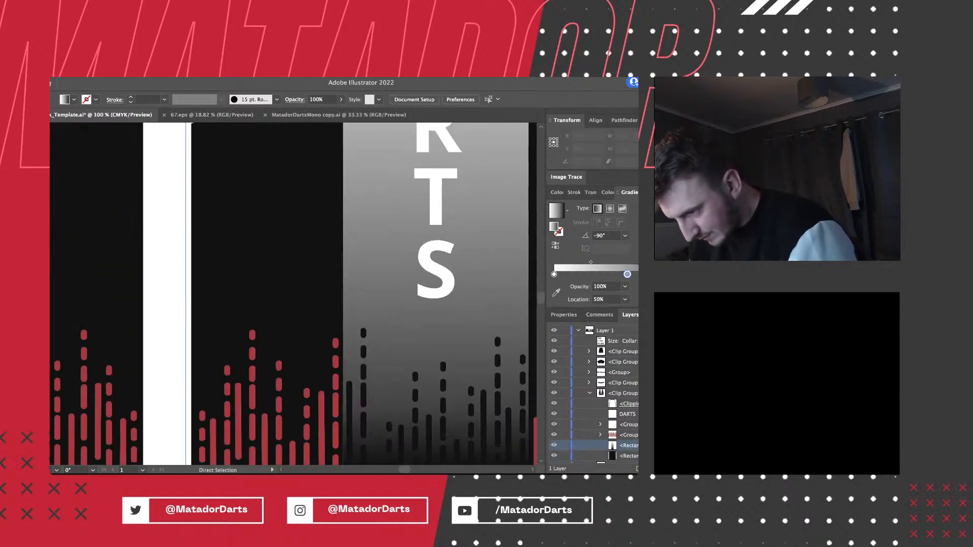
left_click(116, 372)
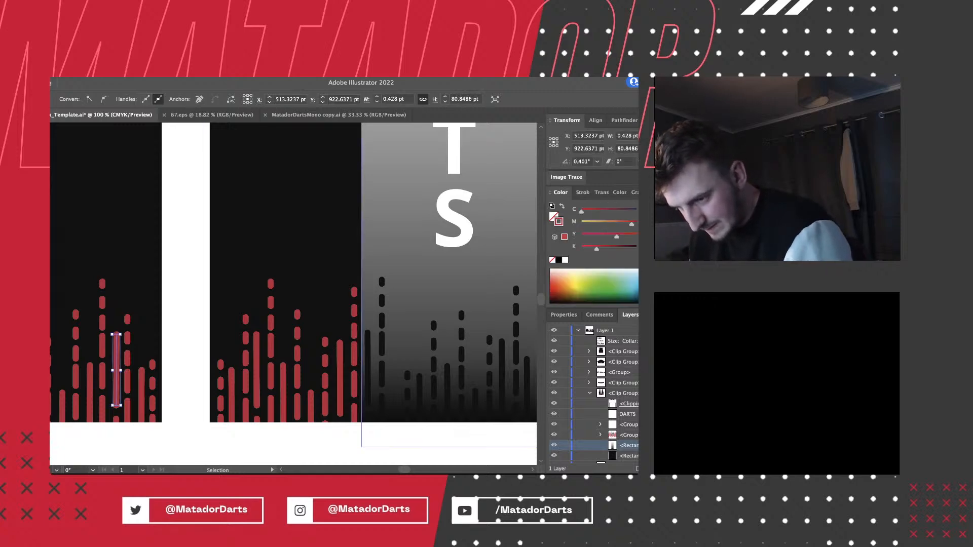
key("super+minus")
key("super+minus")
key("super+minus")
key("super+minus")
scroll(342, 251, "up", 3)
scroll(342, 250, "right", 2)
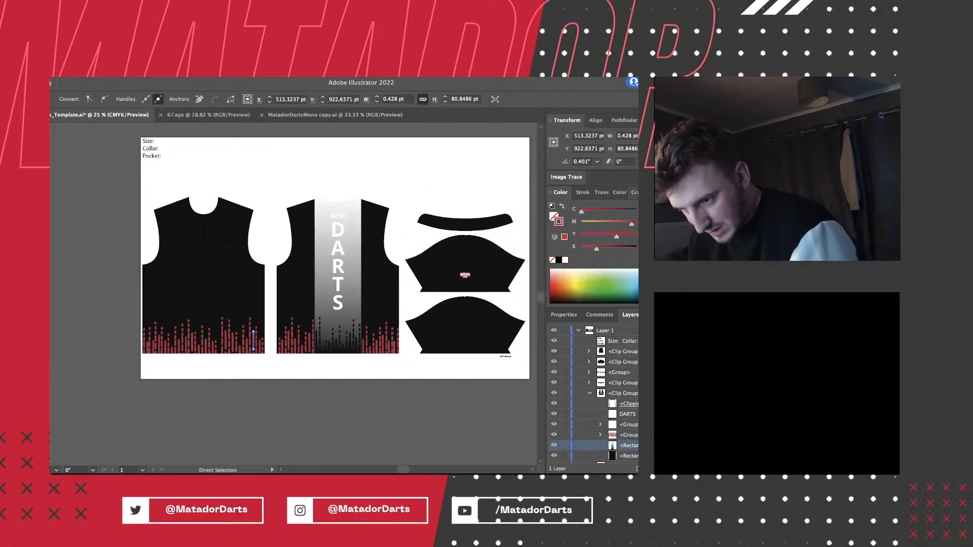
key("ctrl+F9")
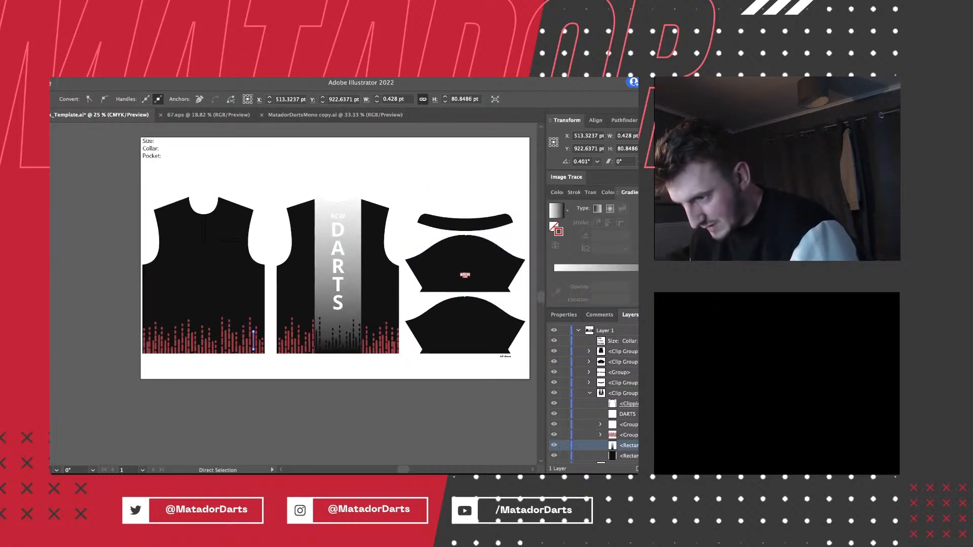
left_click(326, 254)
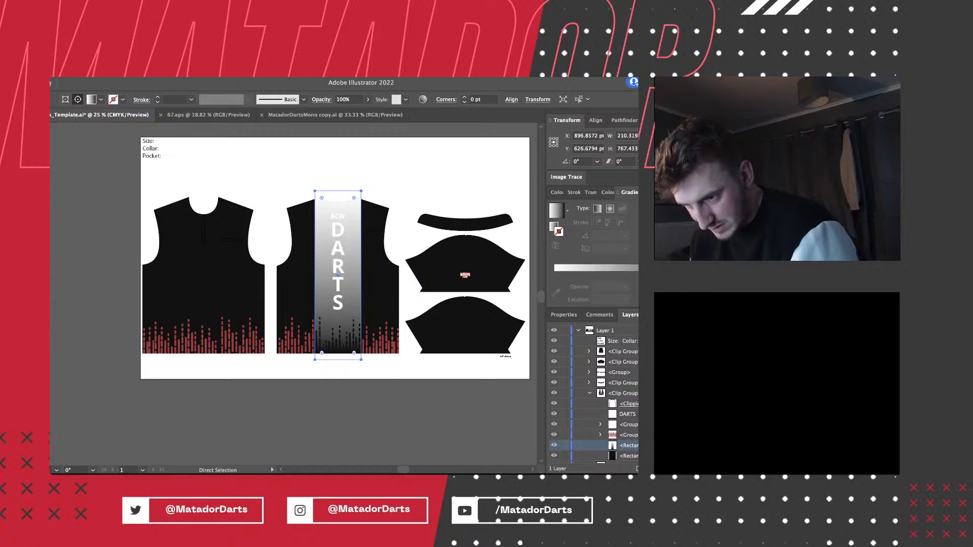
left_click(604, 192)
key("ctrl+F9")
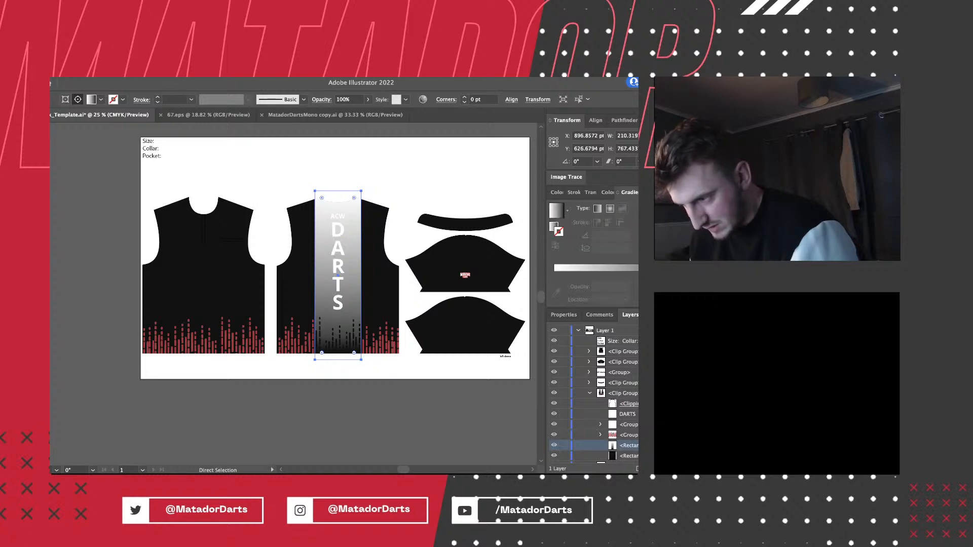
key("g")
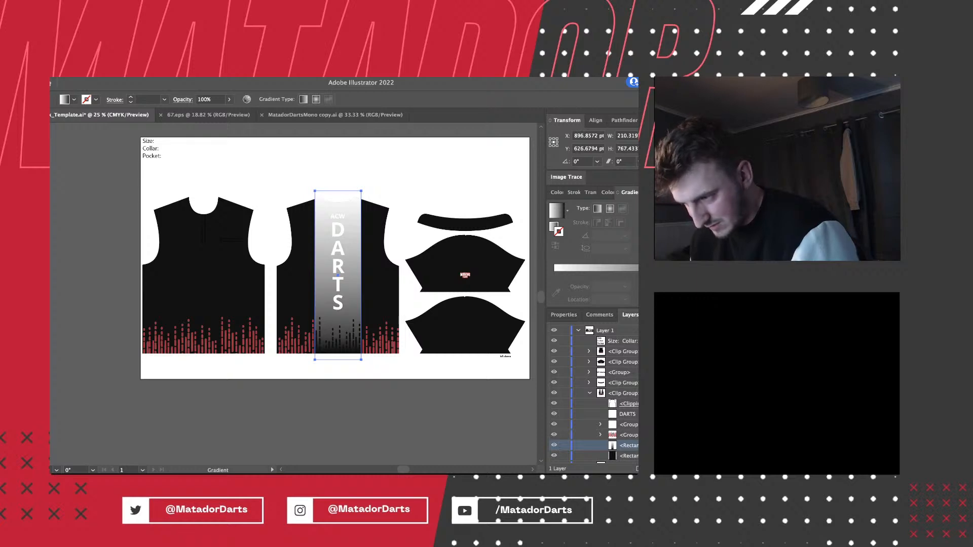
key("a")
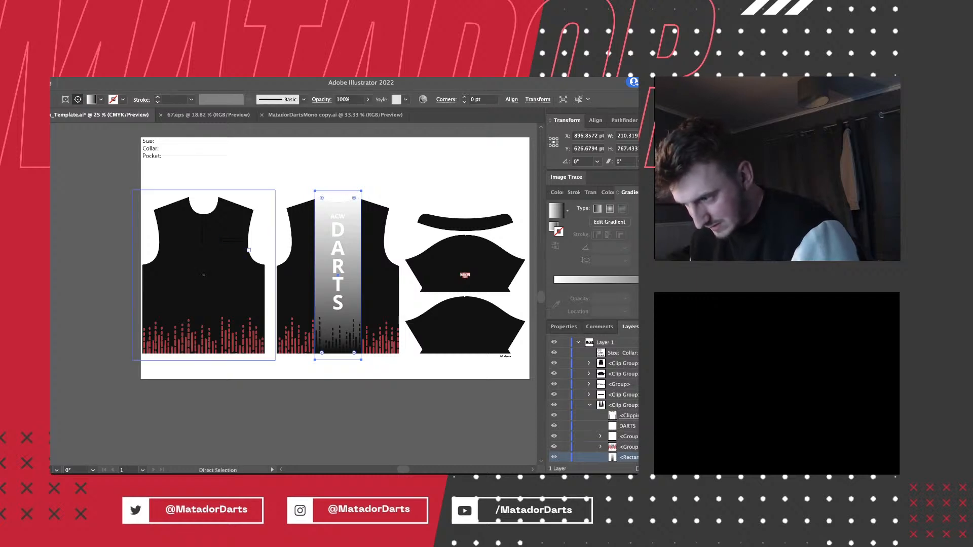
key("ctrl+equal")
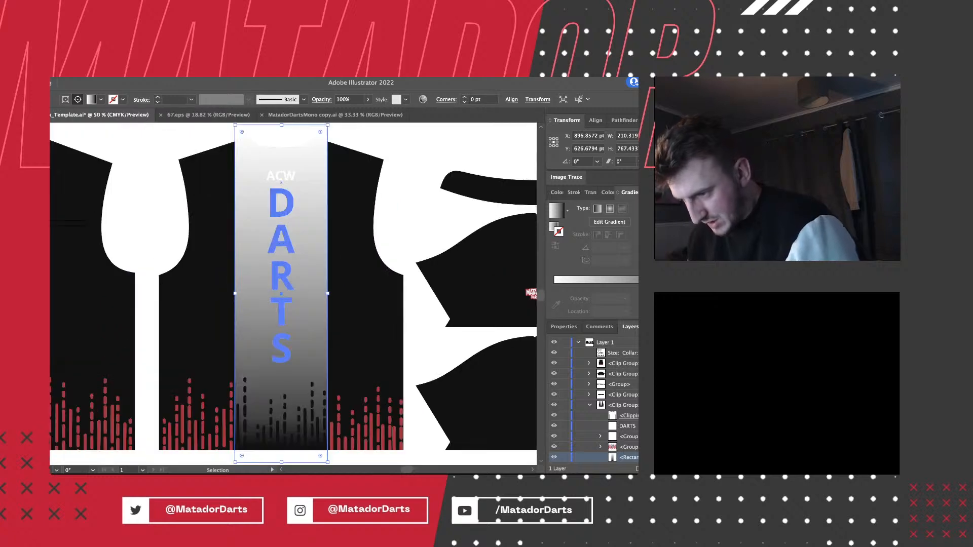
scroll(293, 294, "down", 2)
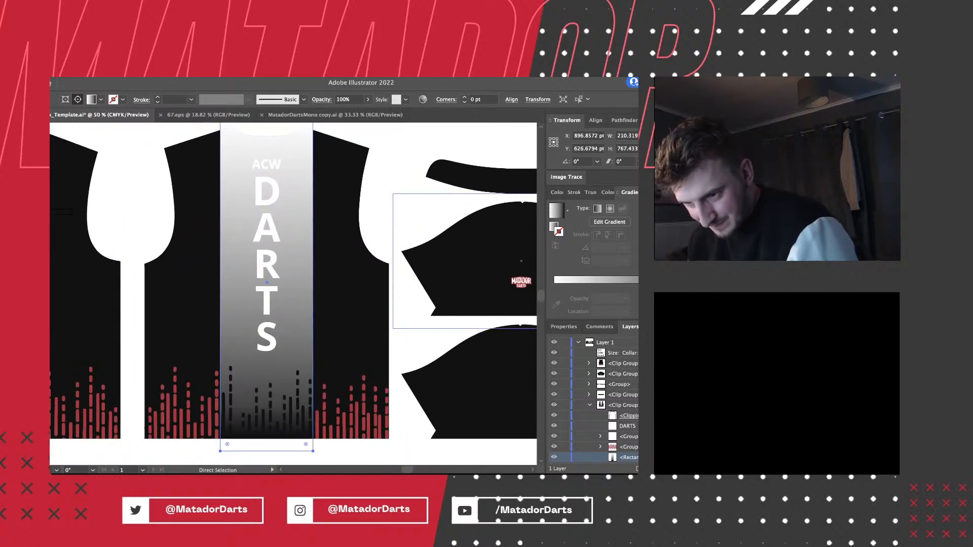
key("shift+F3")
key("g")
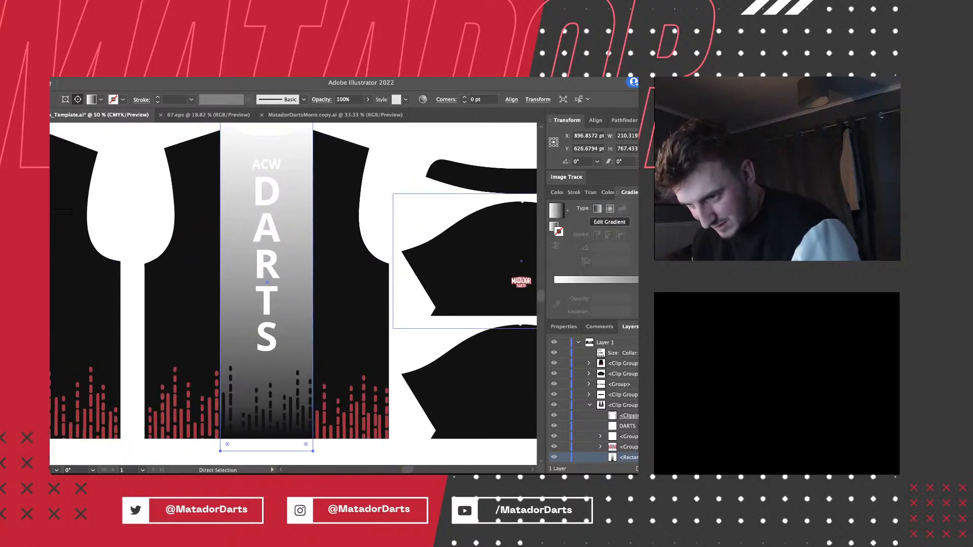
key("a")
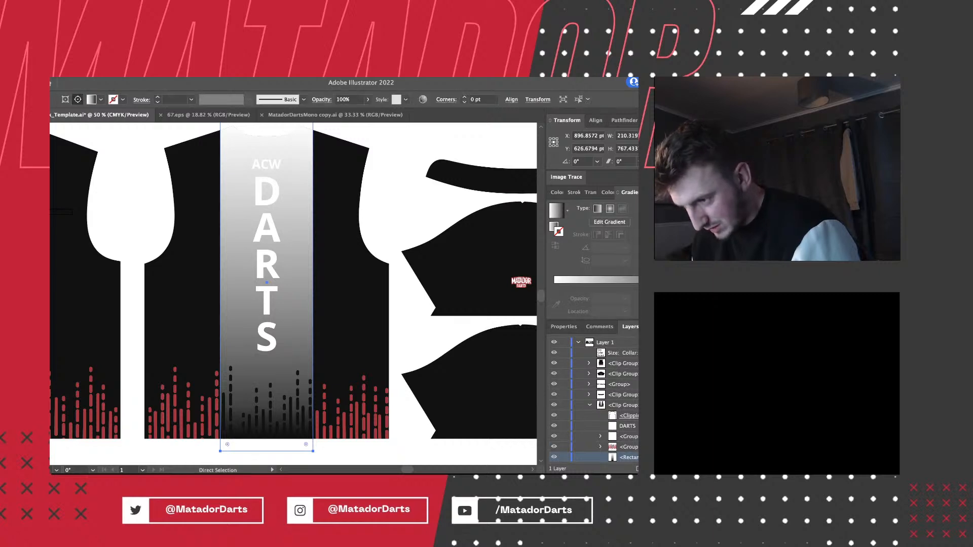
left_click(395, 219)
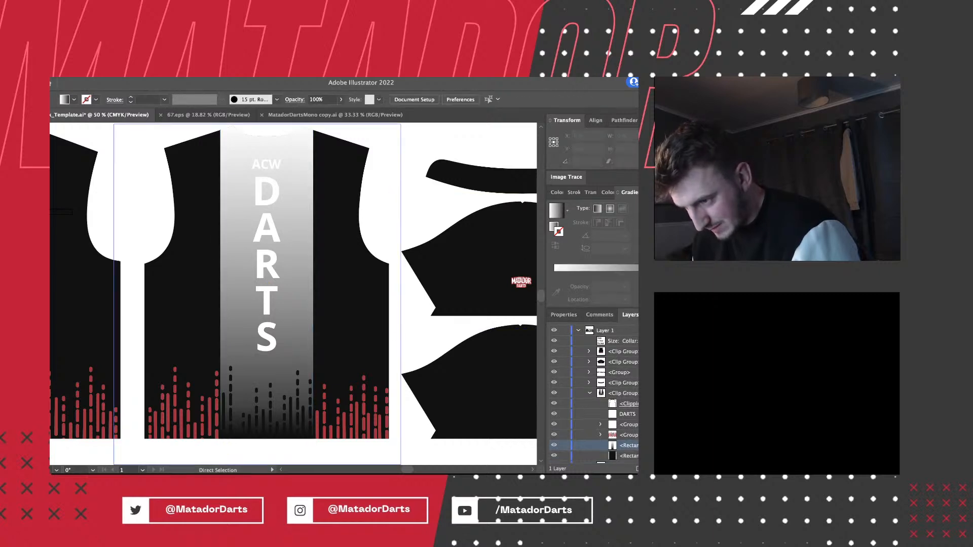
Select the back stripe again and apply a linear gradient to its stroke.
left_click(294, 228)
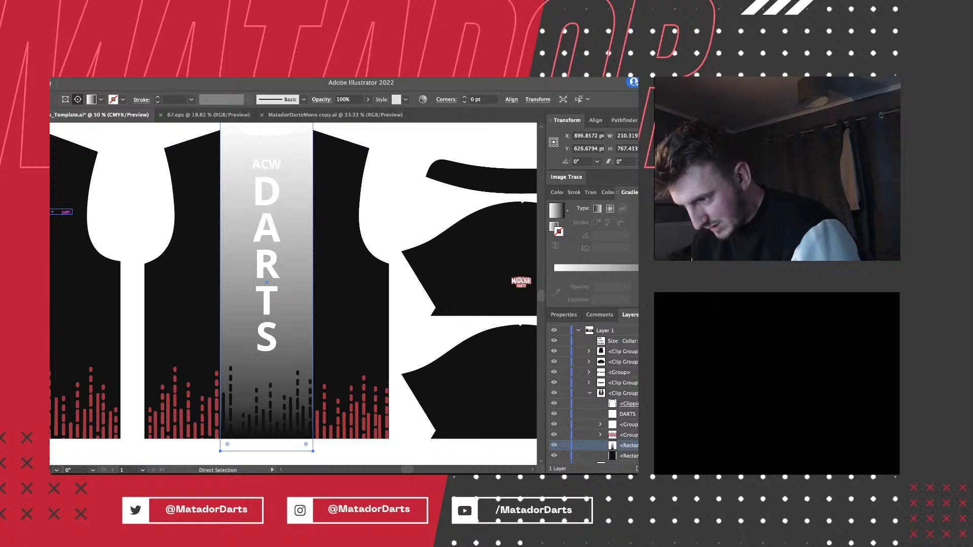
key("g")
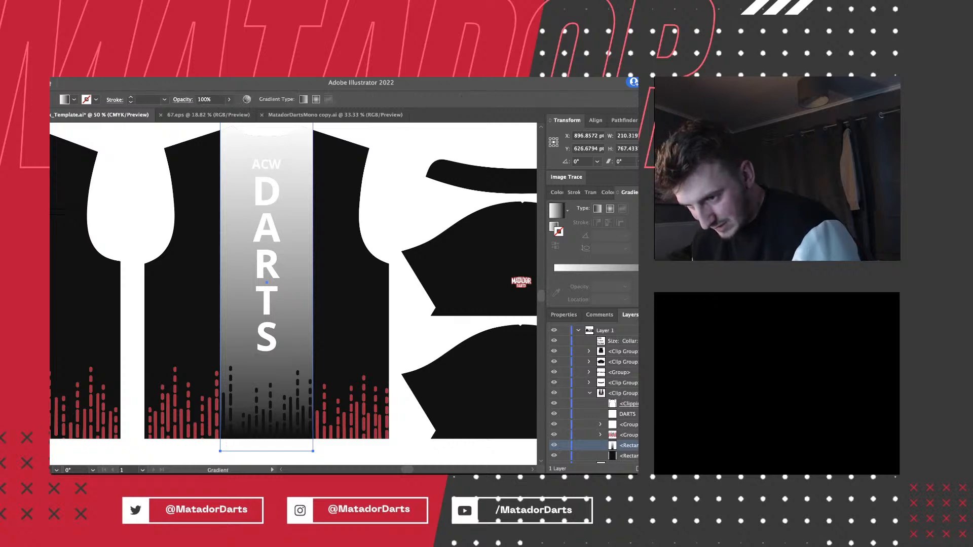
key("period")
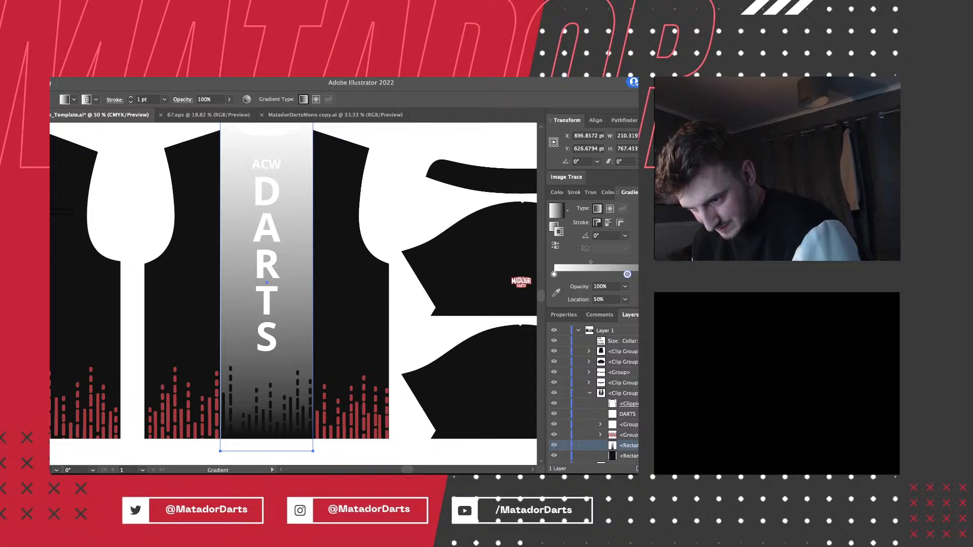
Sample the hem pattern's red into the middle, end and start stops of the stripe's stroke gradient, and deselect the stripe.
left_click(556, 292)
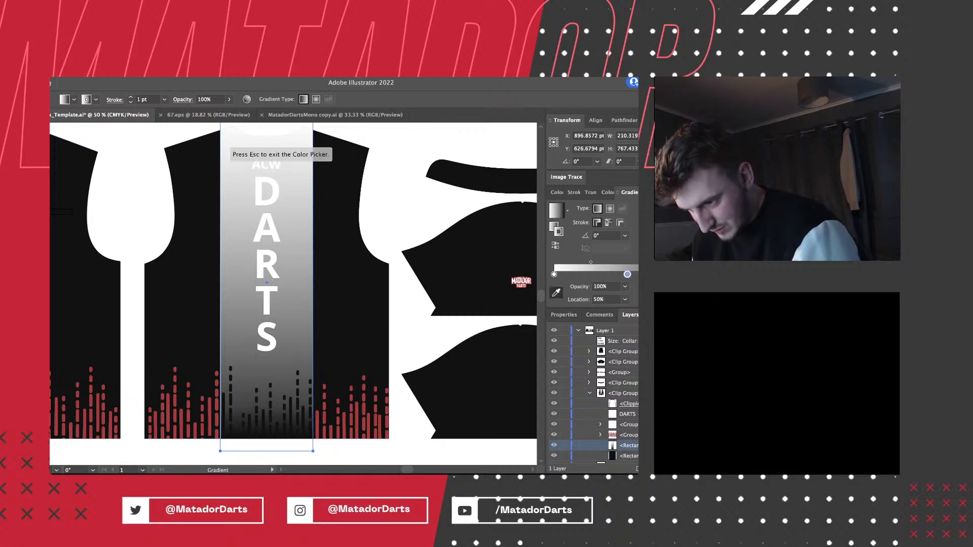
left_click(351, 387)
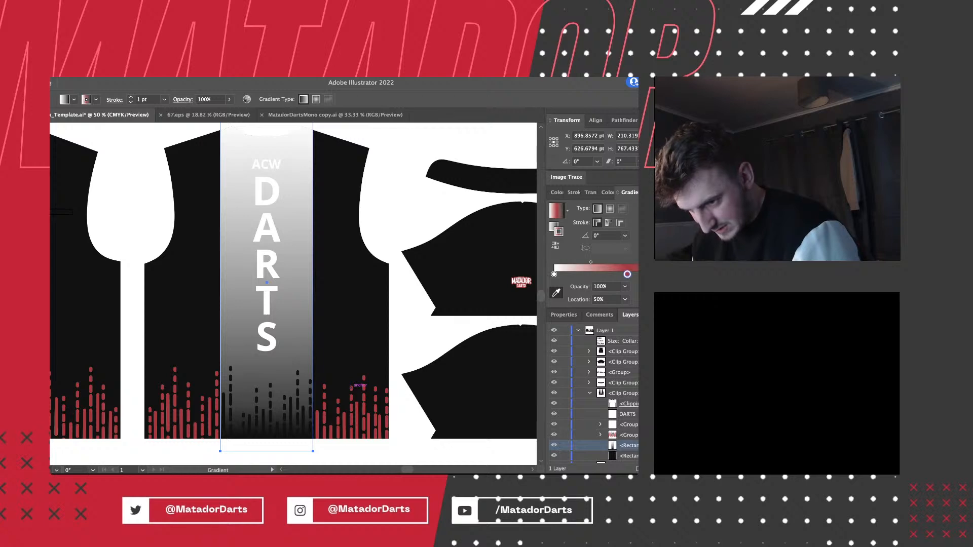
left_click(636, 274)
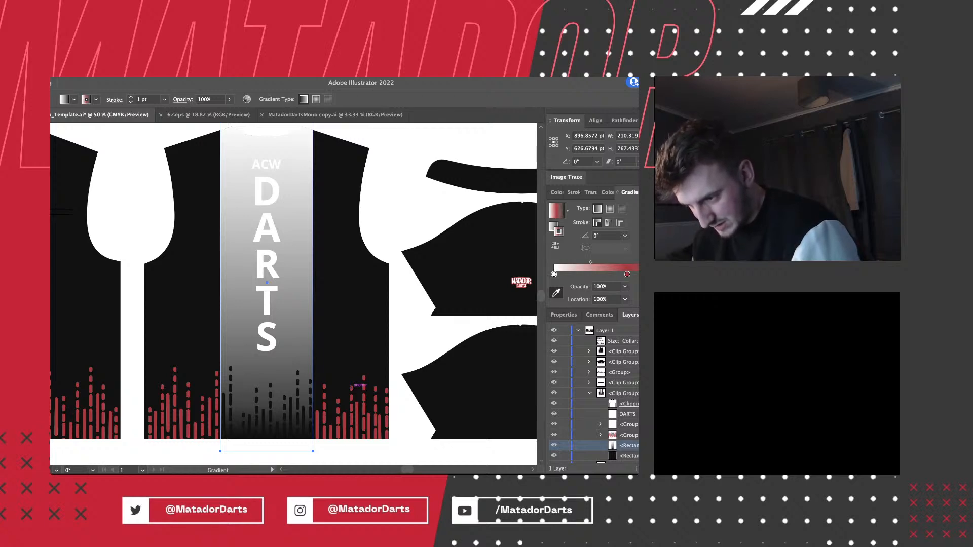
left_click(351, 397)
left_click(554, 275)
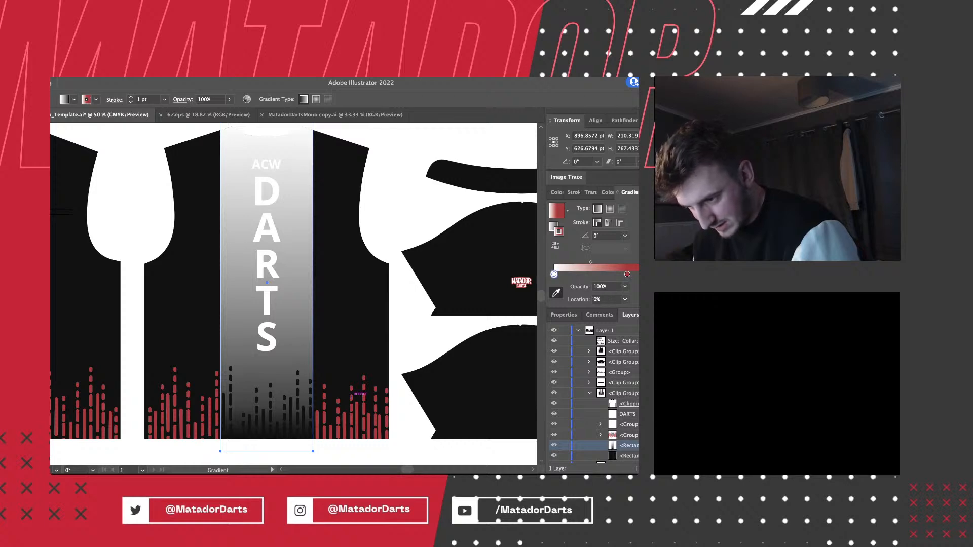
left_click(341, 430)
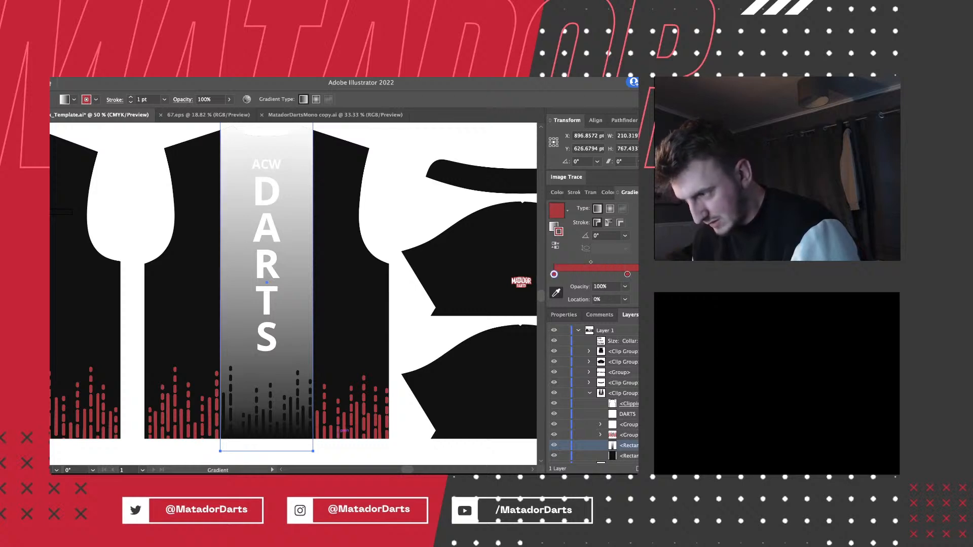
key("a")
left_click(215, 454)
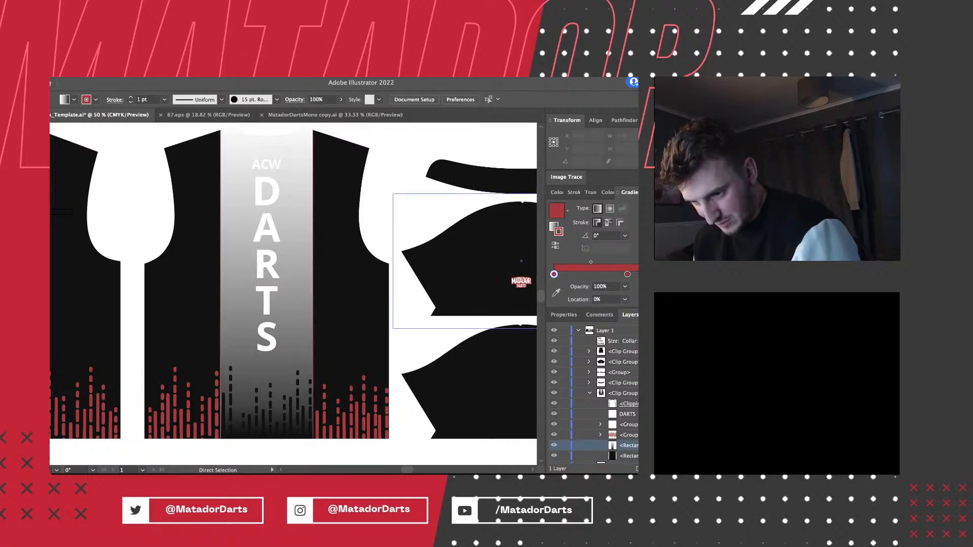
Swap the back stripe's fill and stroke, set its stroke weight to 0 pt, and deselect it.
left_click(266, 282)
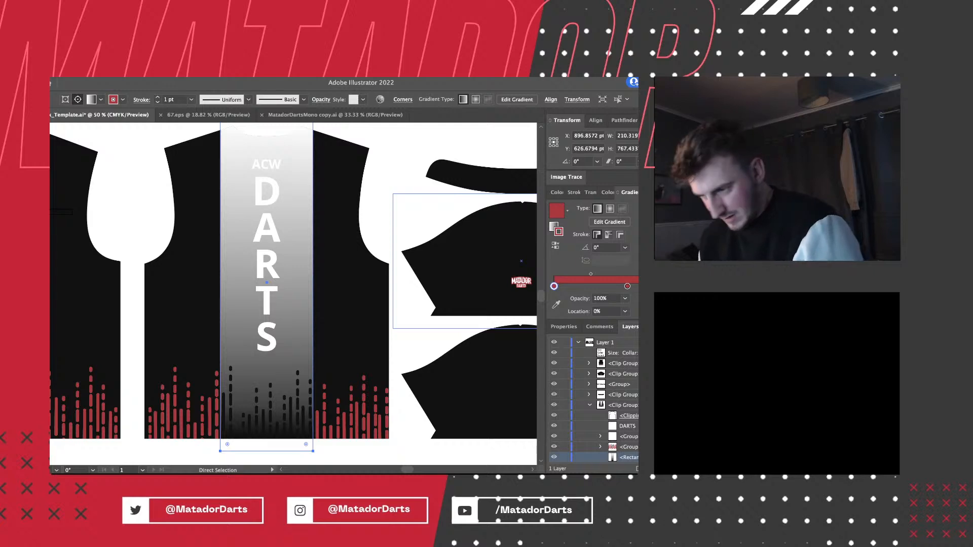
key("shift+x")
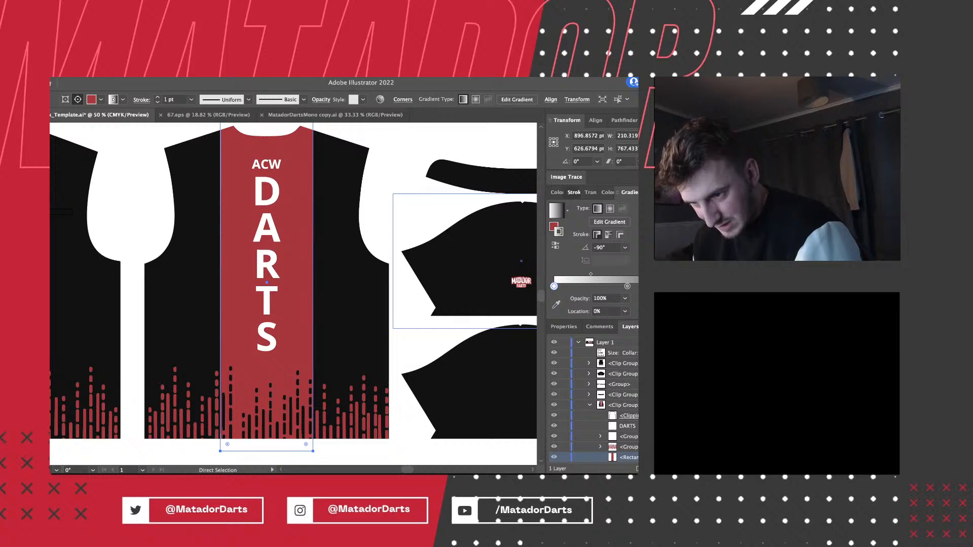
left_click(574, 192)
left_click(605, 208)
key("BackSpace")
type("0")
key("Return")
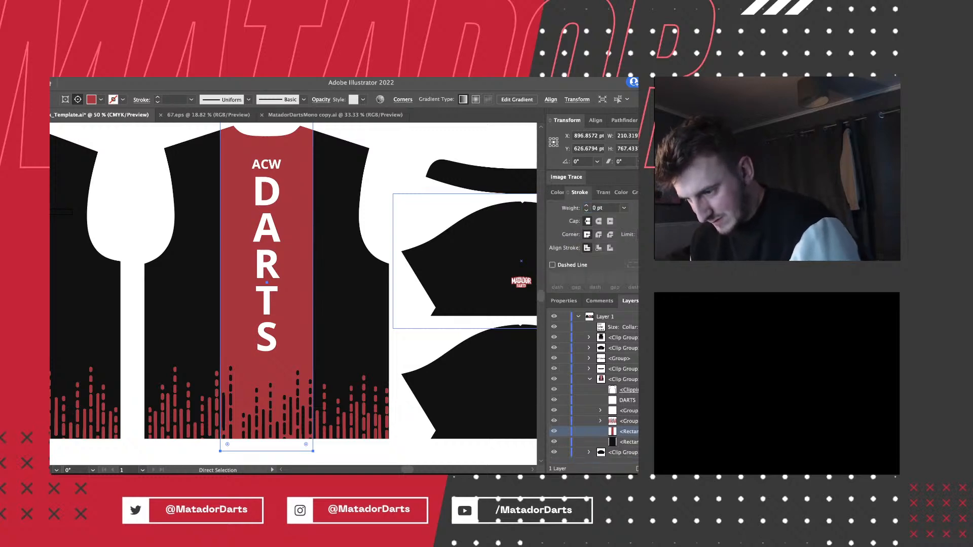
left_click(400, 452)
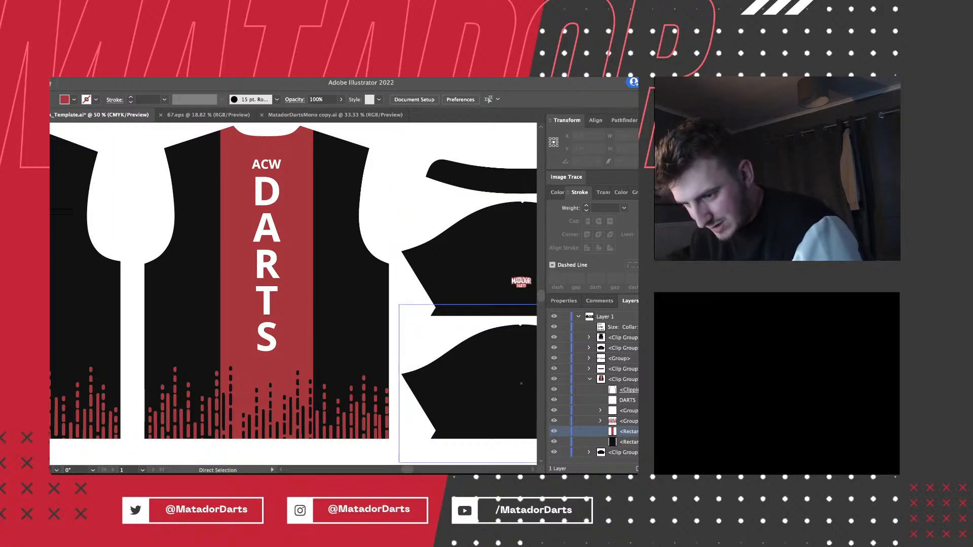
Reselect the stripe rectangle inside the back's clip group and apply the red linear gradient to its fill.
left_click(636, 431)
left_click(633, 192)
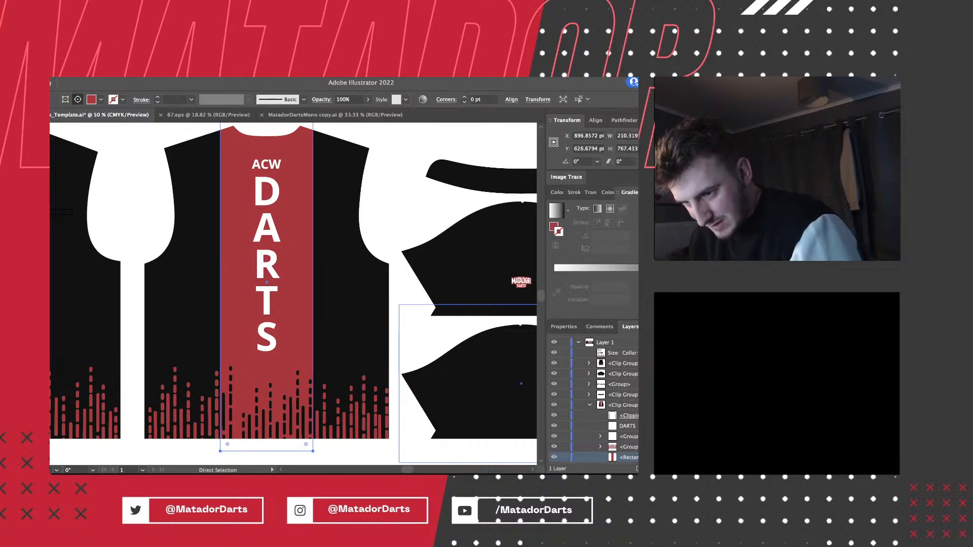
key("period")
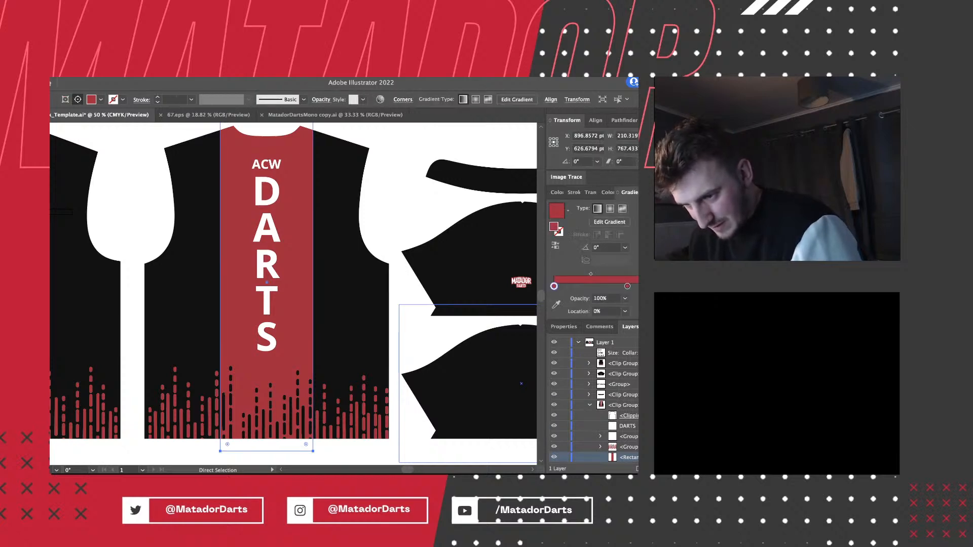
Darken the stripe gradient's 50% stop, try a 90° angle, and undo the angle and the strongest darkening.
left_click(628, 286)
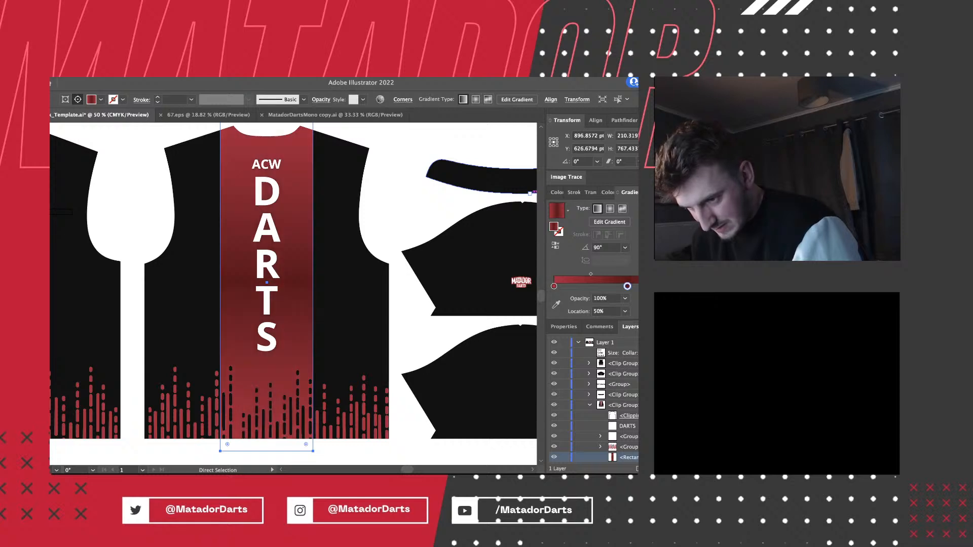
key("super+z")
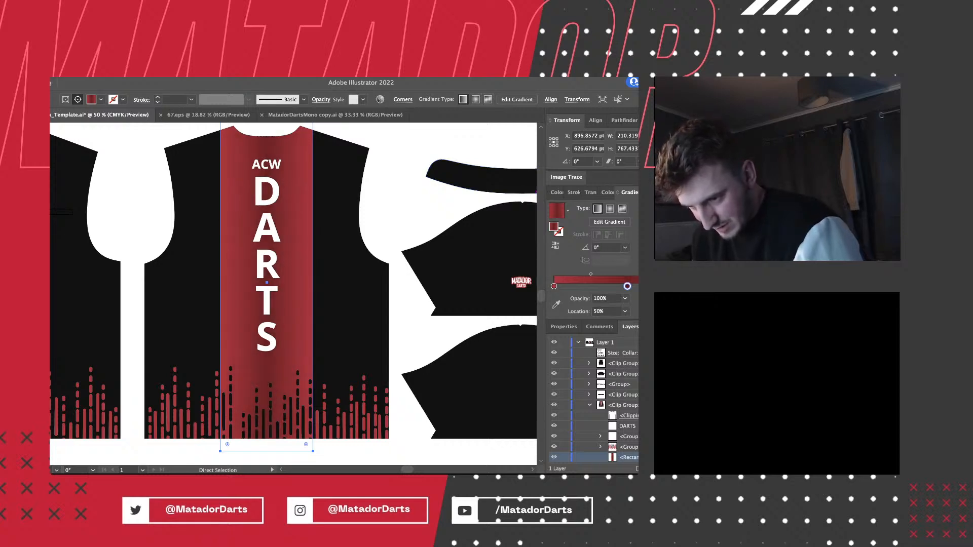
key("super+z")
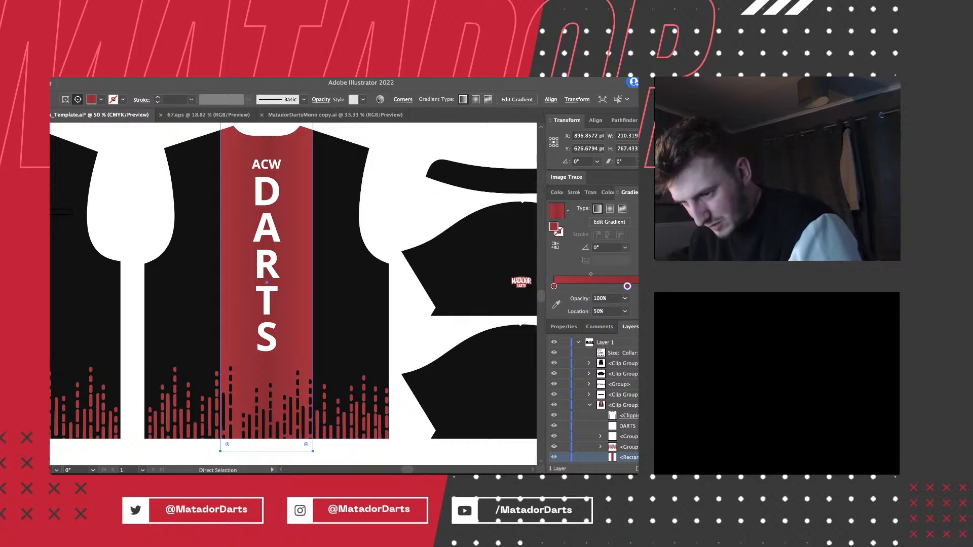
Shift the stripe gradient's middle stop to about 53%, set its location to 50%, and select the end stop.
mouse_move(627, 286)
left_mouse_down()
mouse_move(638, 309)
mouse_move(632, 286)
left_mouse_up()
double_click(604, 311)
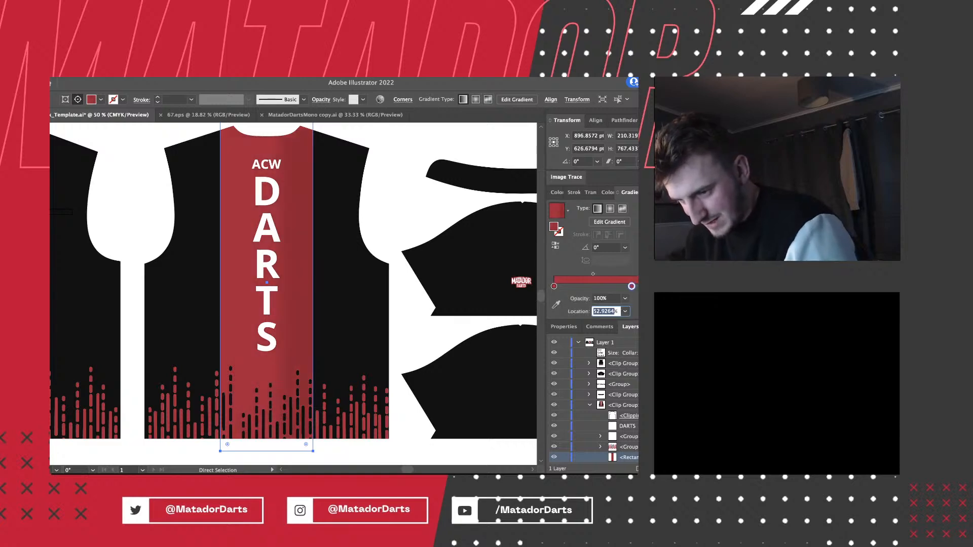
type("50")
key("Return")
left_click(638, 287)
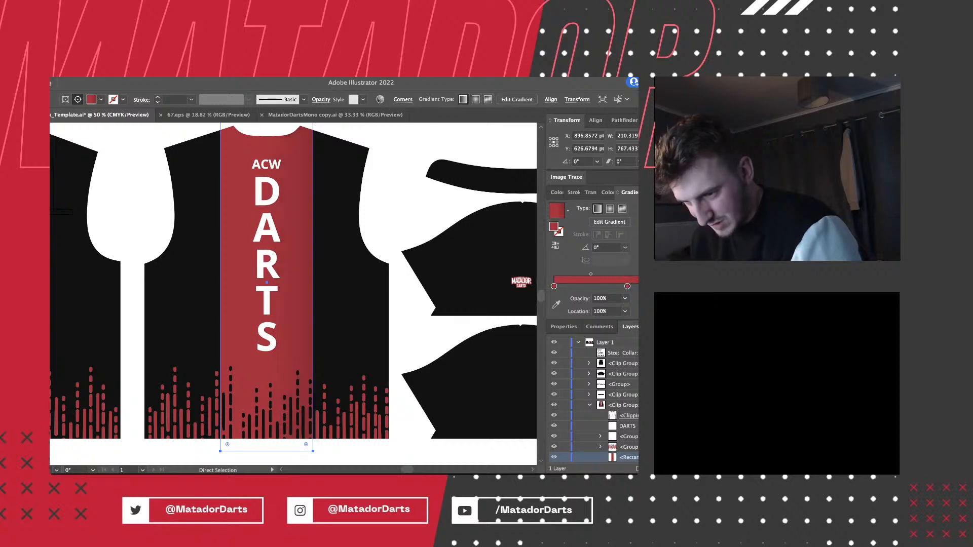
left_click(554, 286)
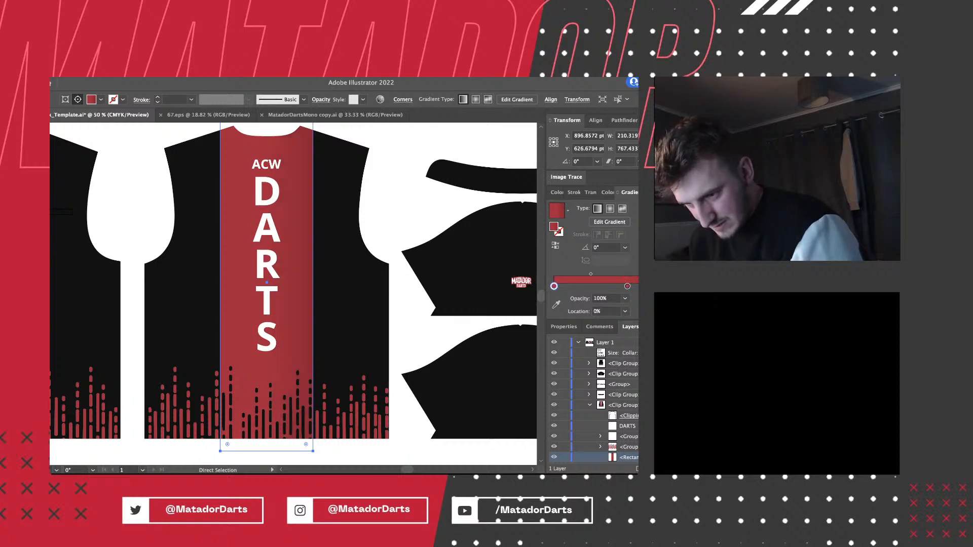
key("Delete")
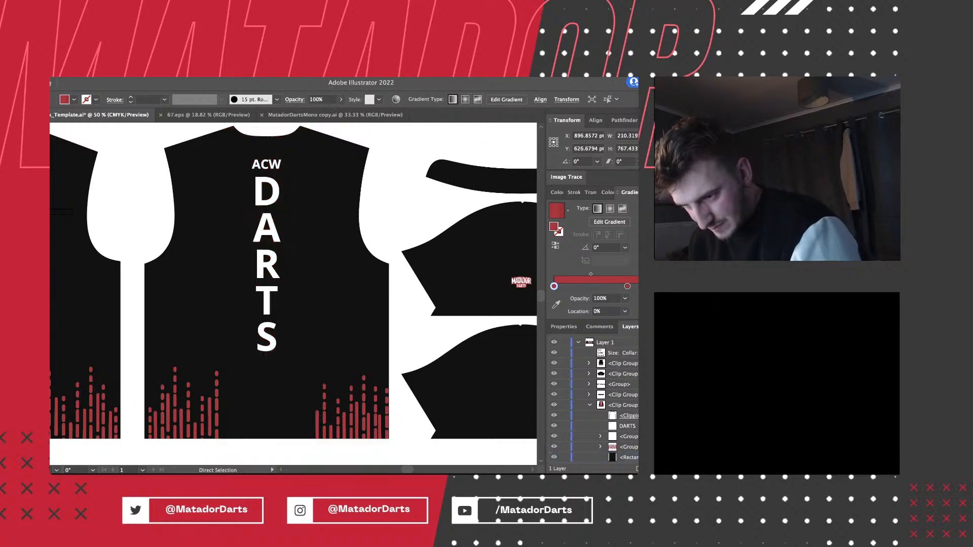
key("ctrl+z")
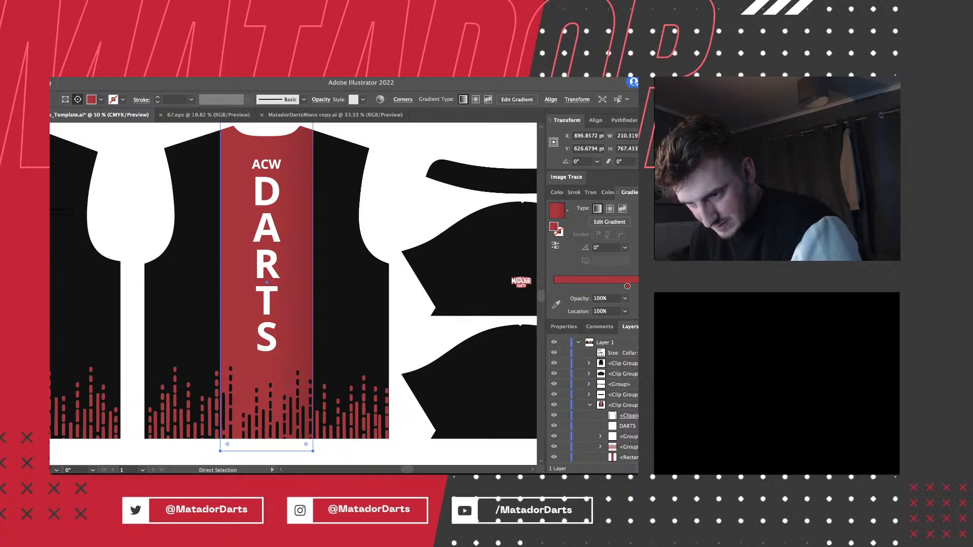
Copy the stripe gradient's end stop to the 0% location and select the new start stop.
left_click_drag(701, 286, 554, 287)
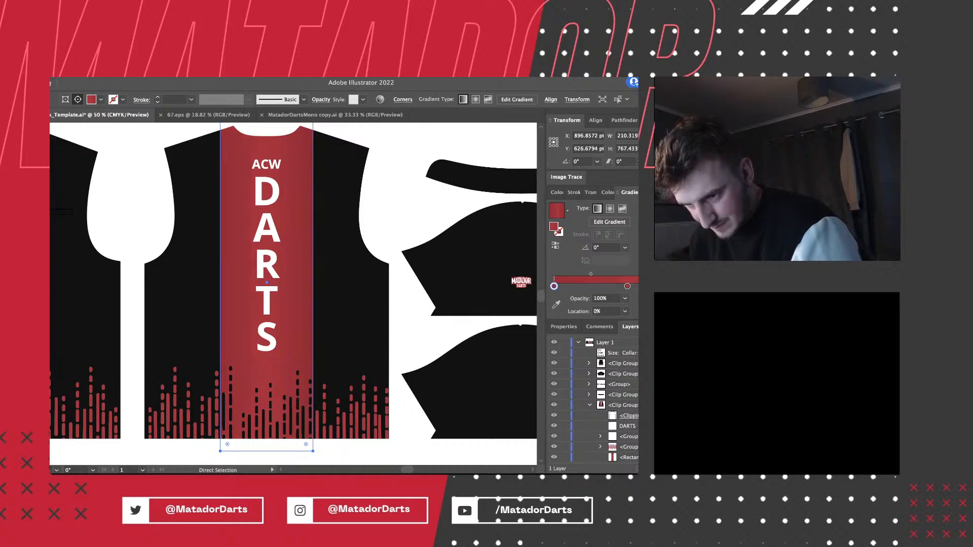
left_click(700, 287)
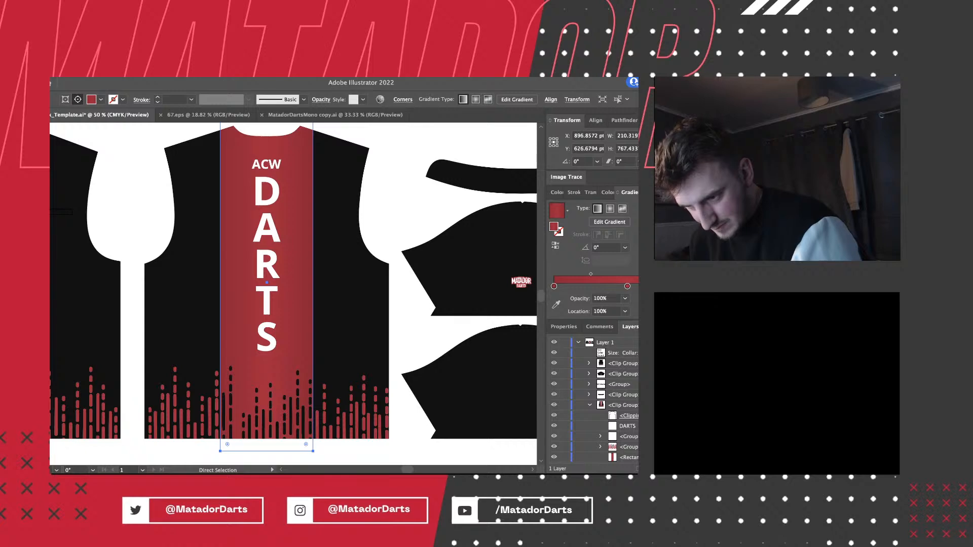
left_click(554, 287)
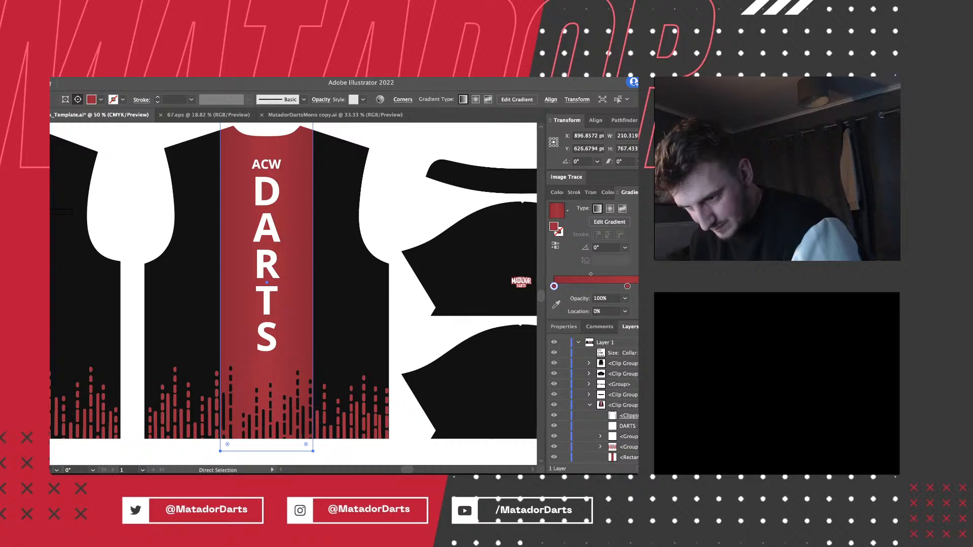
Move the stripe gradient's start stop to the middle and set its location to 50%.
left_click(556, 304)
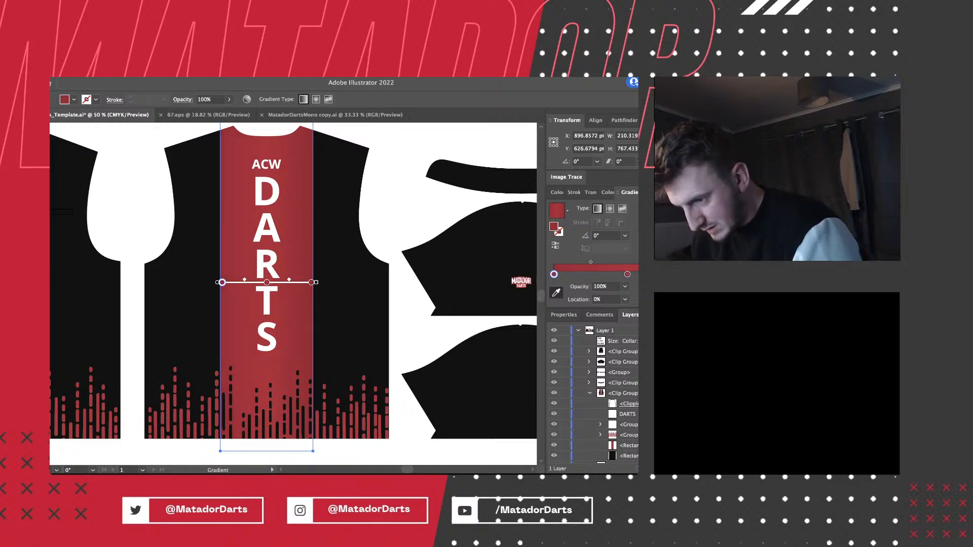
key("v")
left_click_drag(554, 287, 627, 286)
left_click(606, 312)
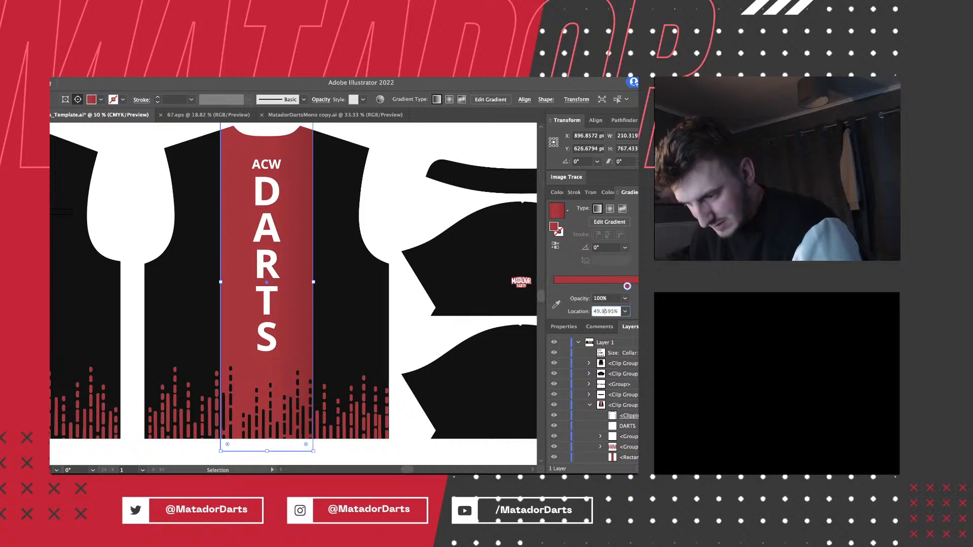
type("50")
key("Return")
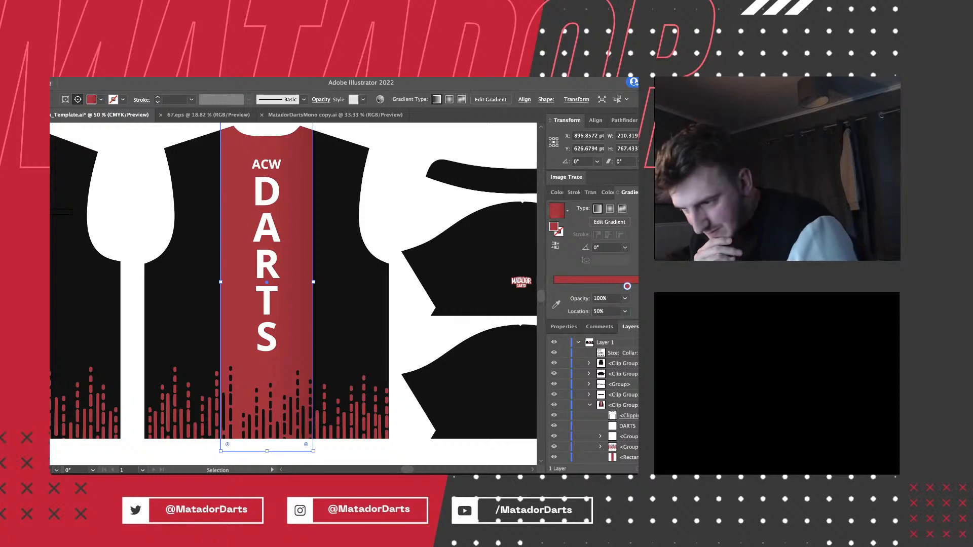
Recolour the stripe gradient's end stop red, make its 50% stop dark red, and move the end stop to about 97%.
left_click(701, 287)
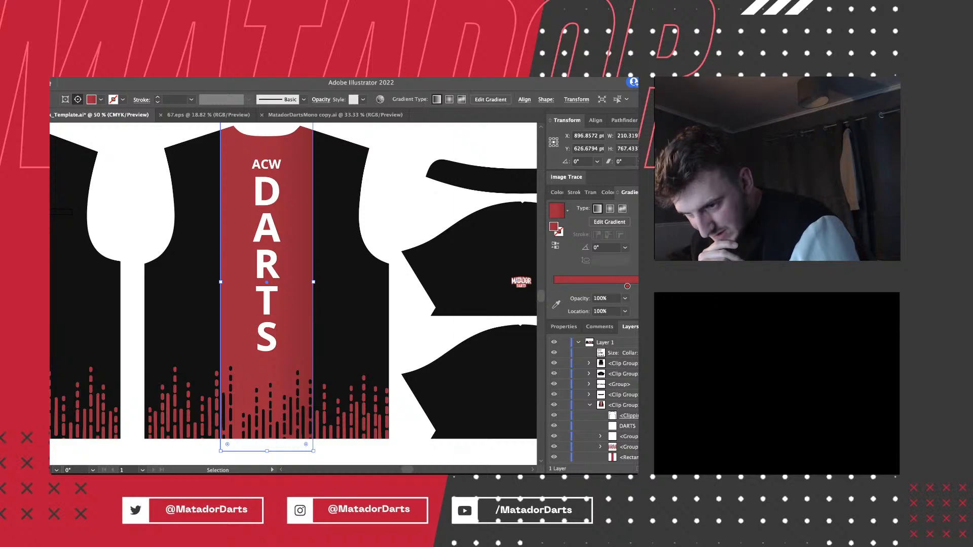
key("g")
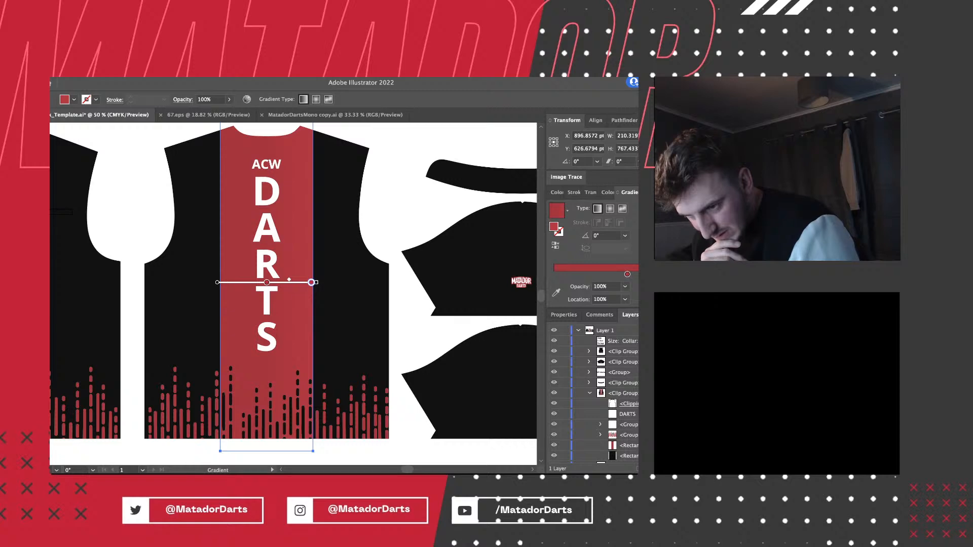
left_click(266, 282)
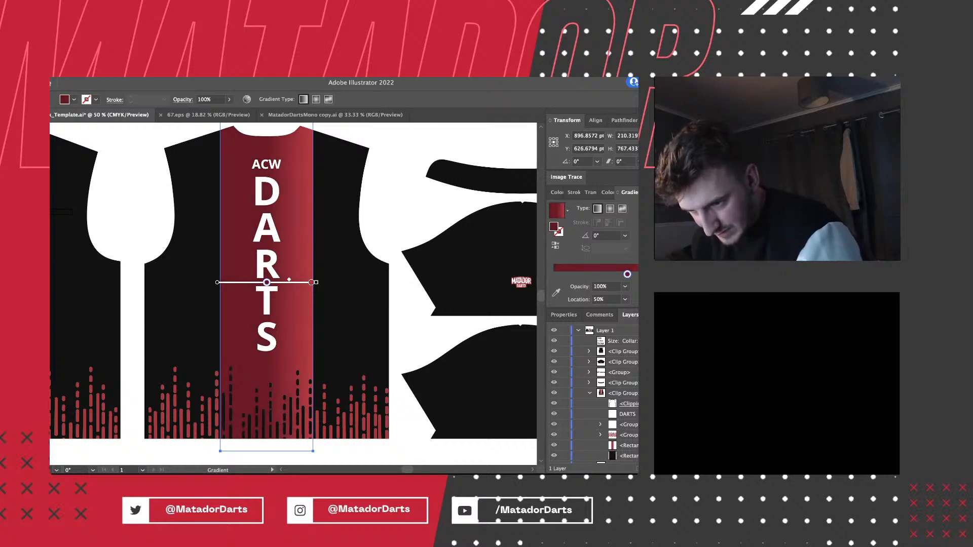
left_click(311, 282)
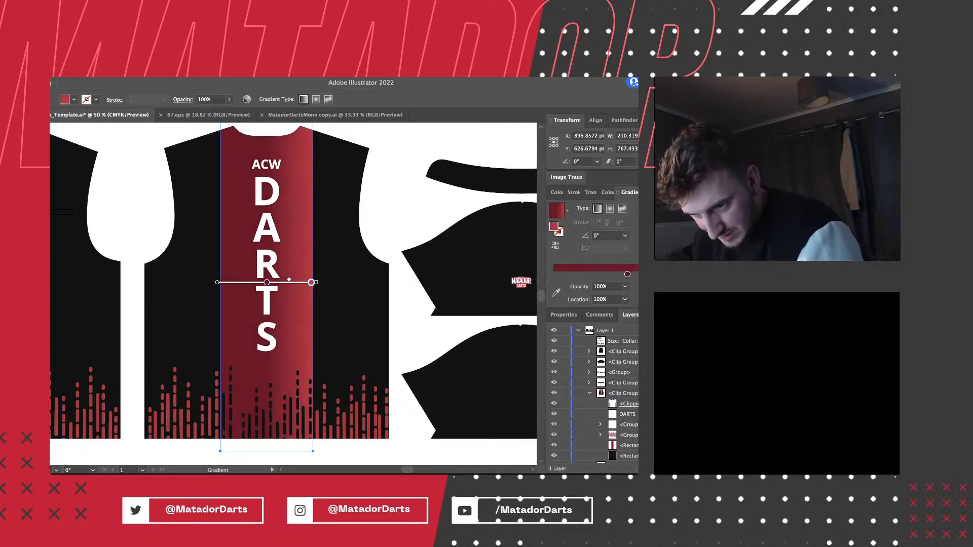
left_click_drag(311, 282, 309, 282)
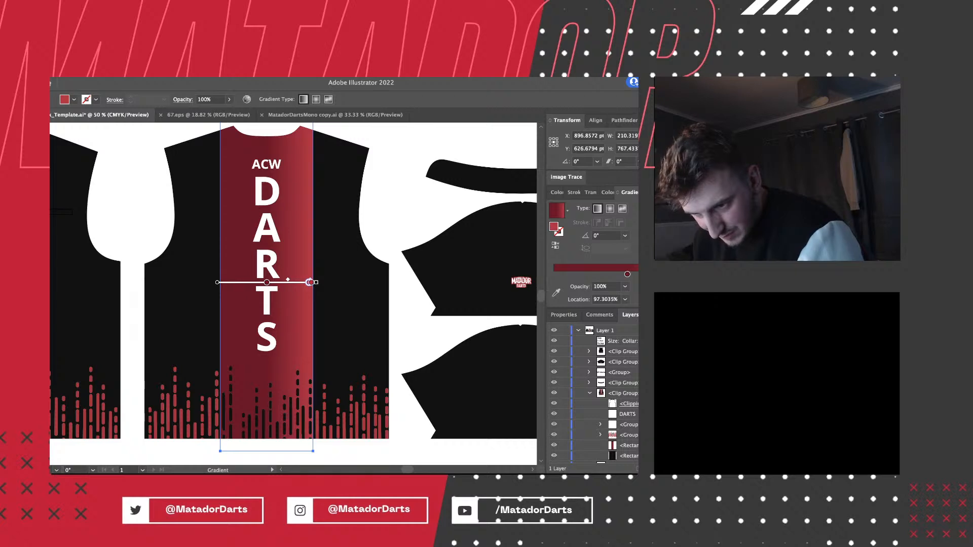
Copy the red end stop to the stripe gradient's start, set the gradient angle to 90°, and deselect the stripe.
left_click_drag(638, 274, 553, 275)
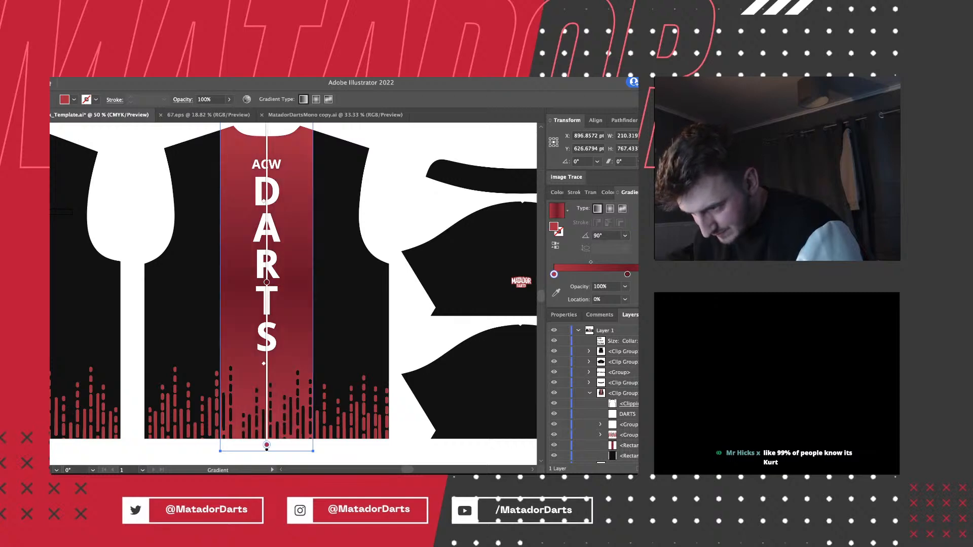
key("v")
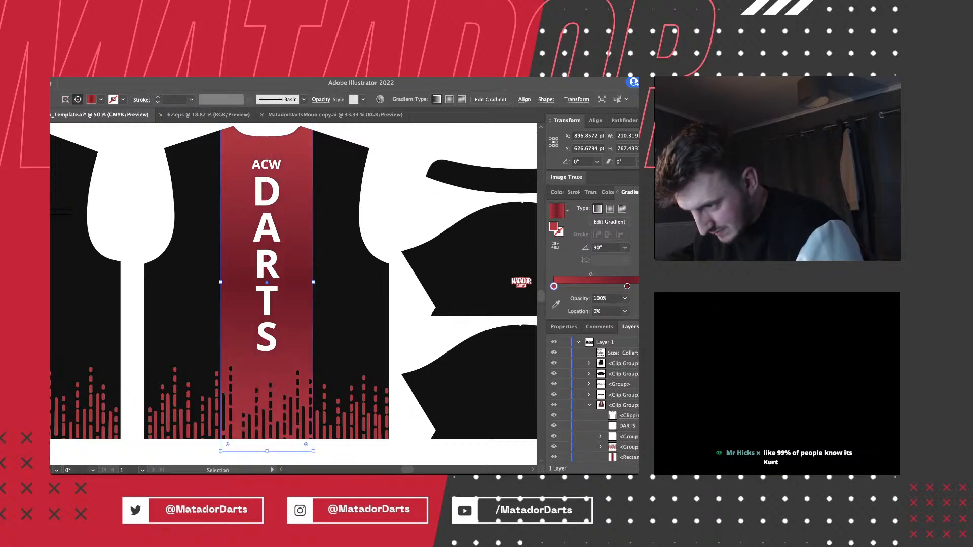
key("shift+super+a")
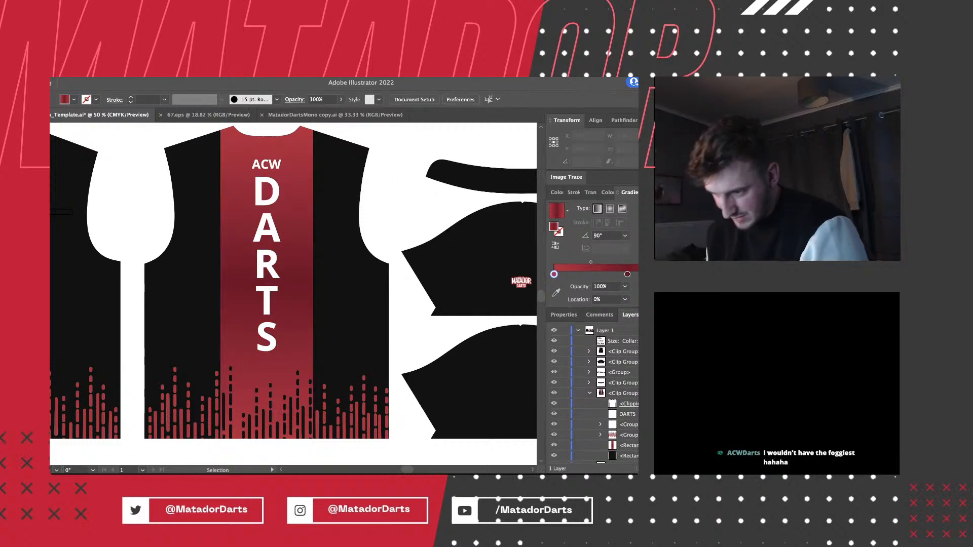
Examine the back stripe's gradient against the hem pattern, the DARTS text and the overall shirt layout.
key("super+minus")
key("super+minus")
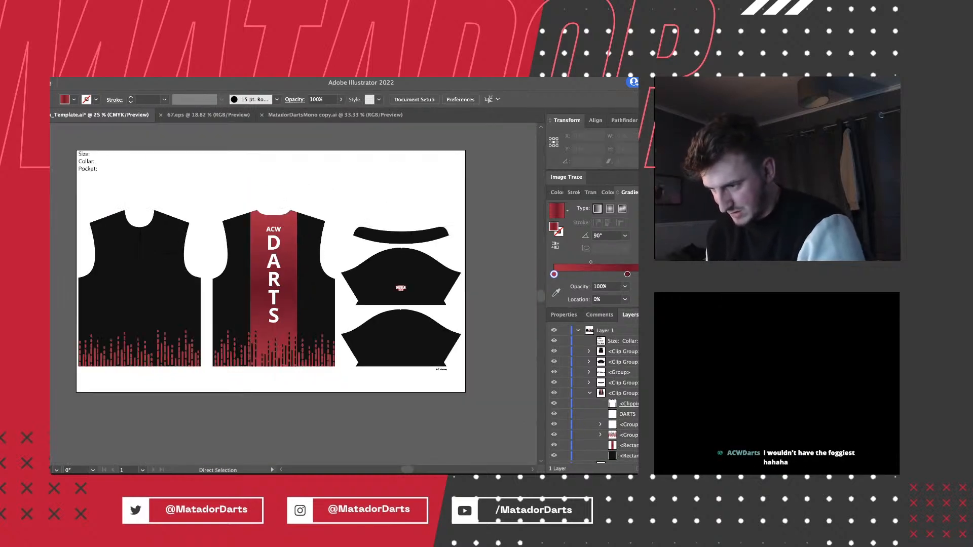
key("super+plus")
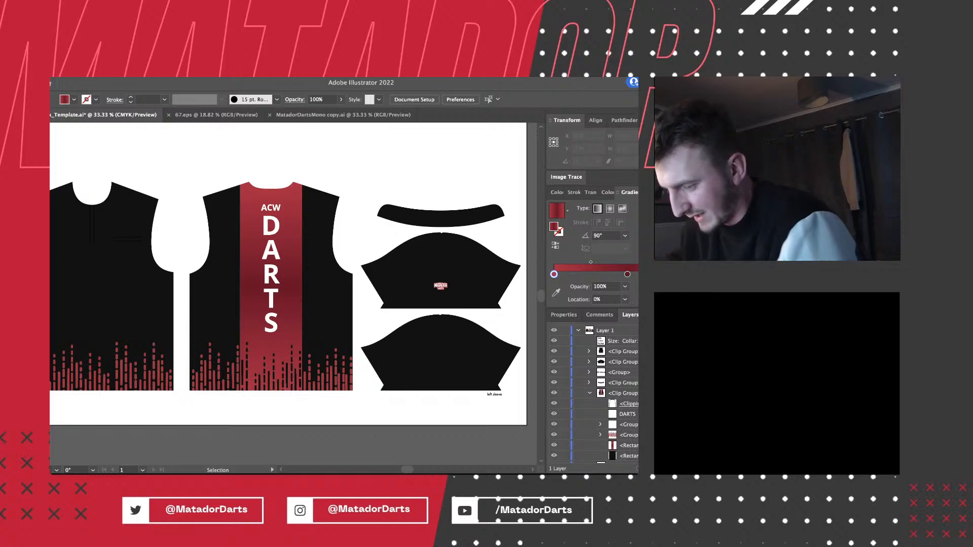
key("super+equal")
key("super+minus")
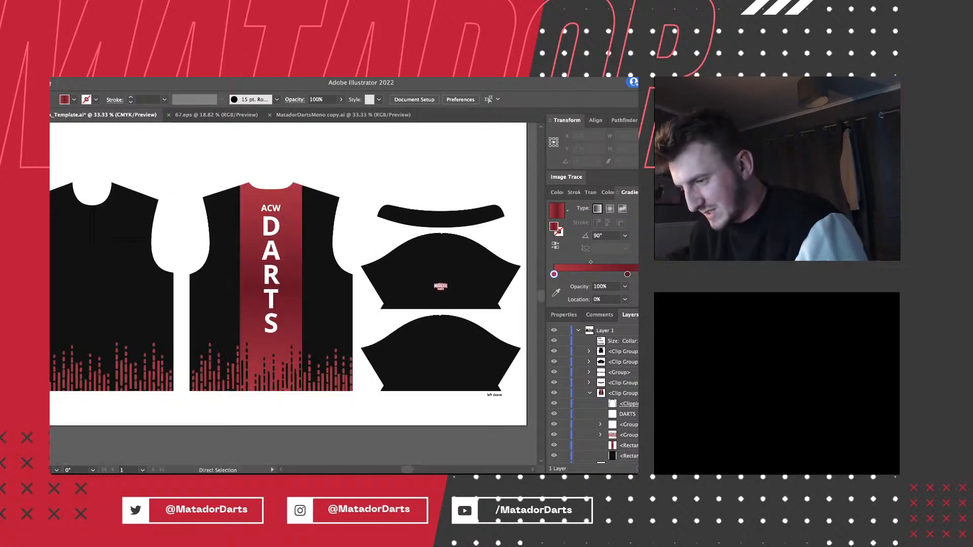
scroll(292, 278, "up", 1)
key("super+minus")
key("super+equal")
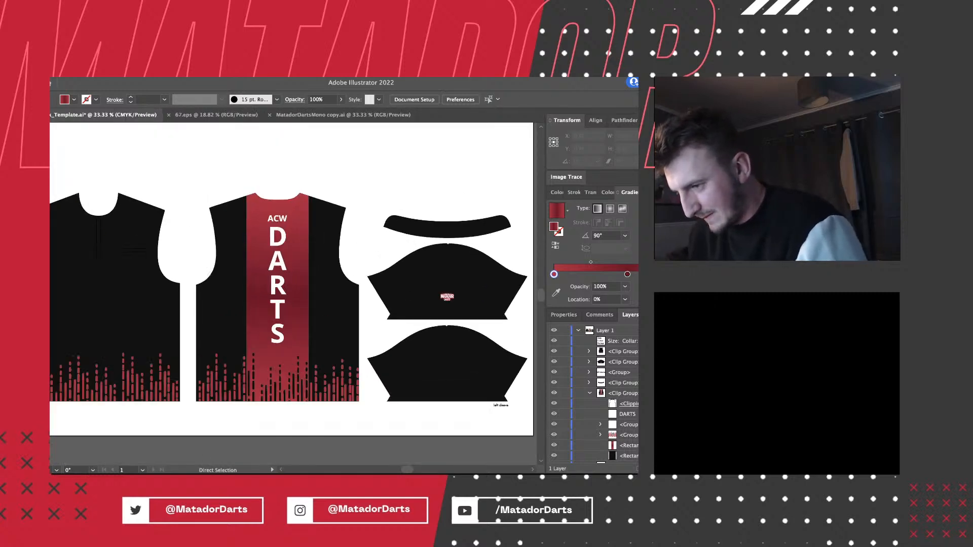
key("super+minus")
scroll(284, 284, "up", 1)
scroll(284, 289, "up", 1)
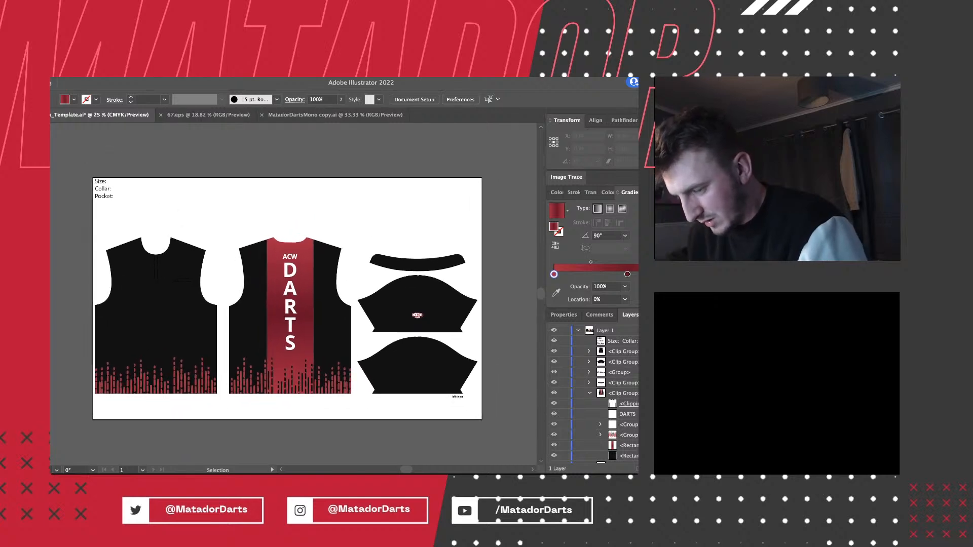
key("super+equal")
key("super+minus")
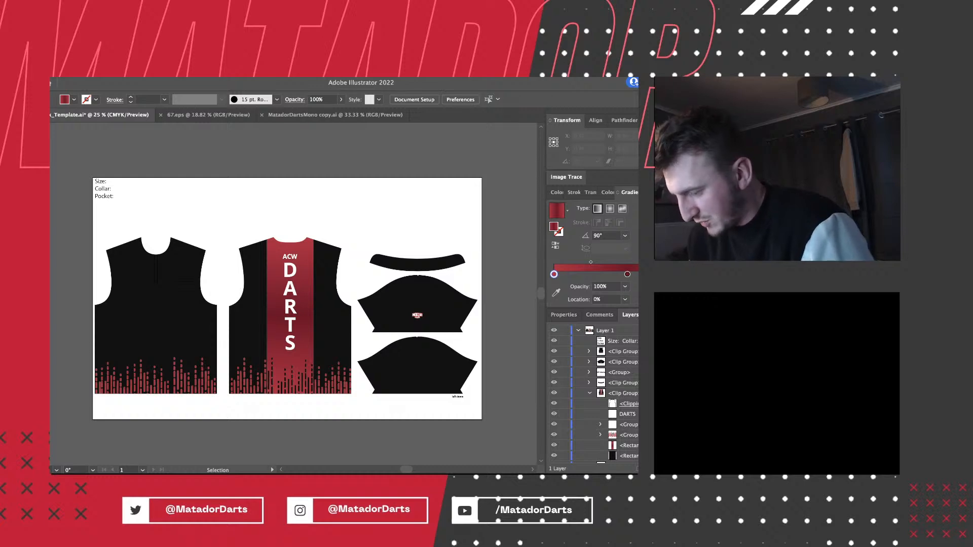
key("a")
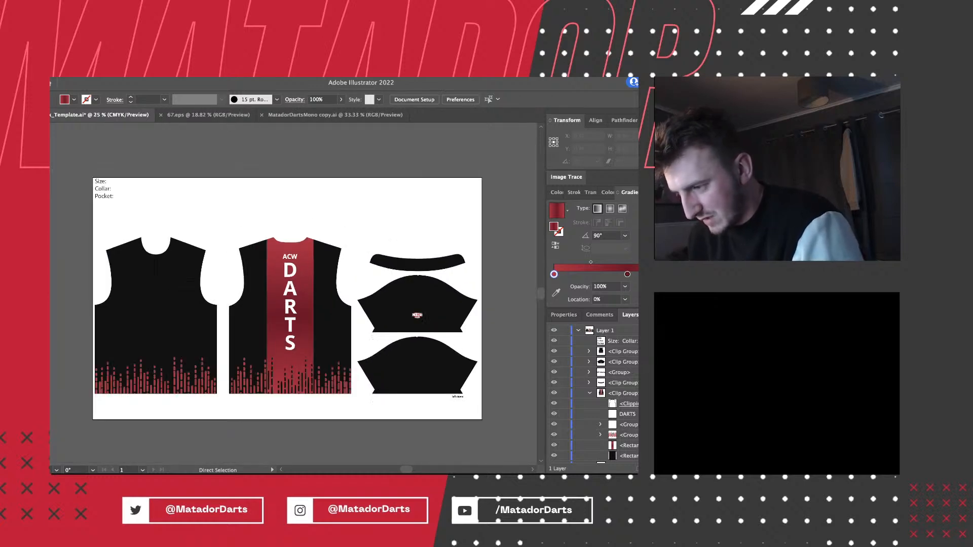
key("ctrl+plus")
key("v")
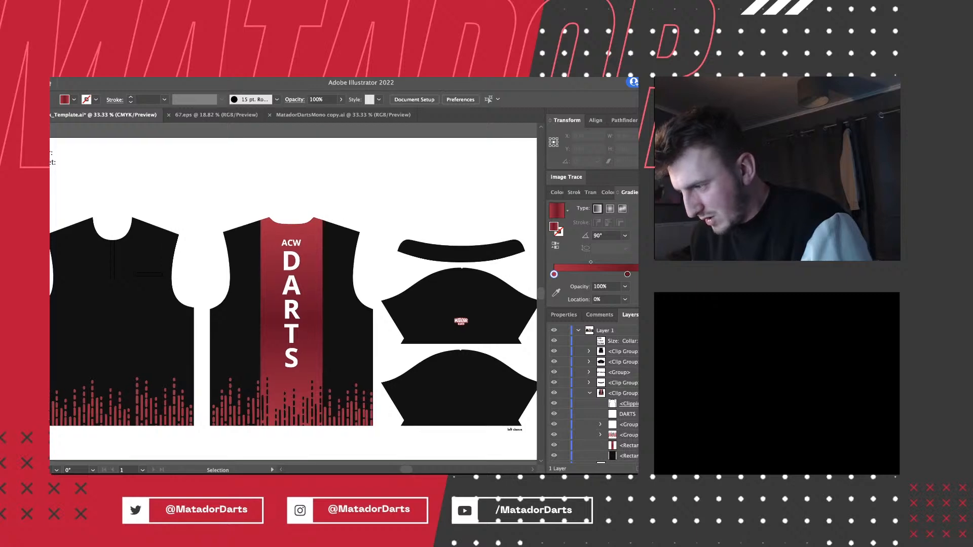
scroll(292, 292, "down", 2)
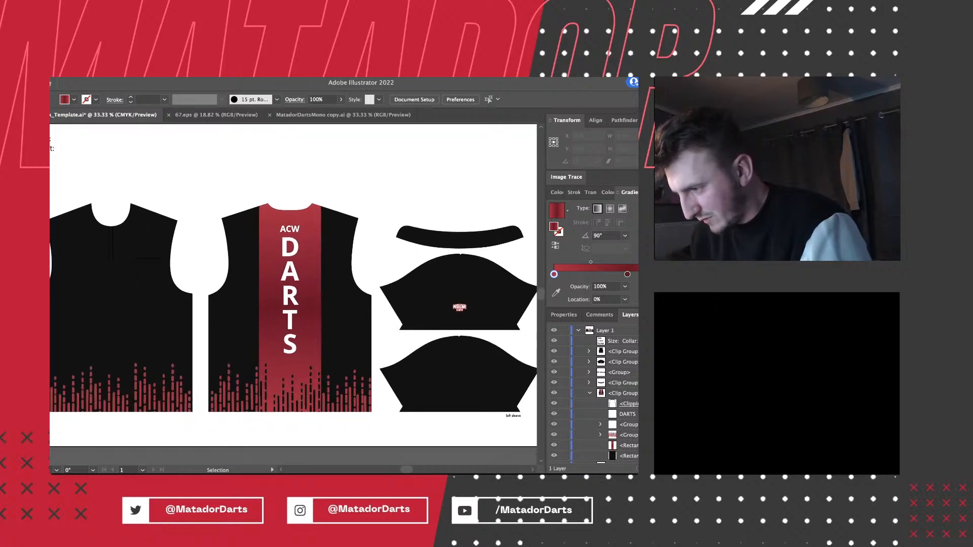
scroll(293, 287, "left", 1)
scroll(293, 294, "left", 2)
scroll(293, 294, "up", 2)
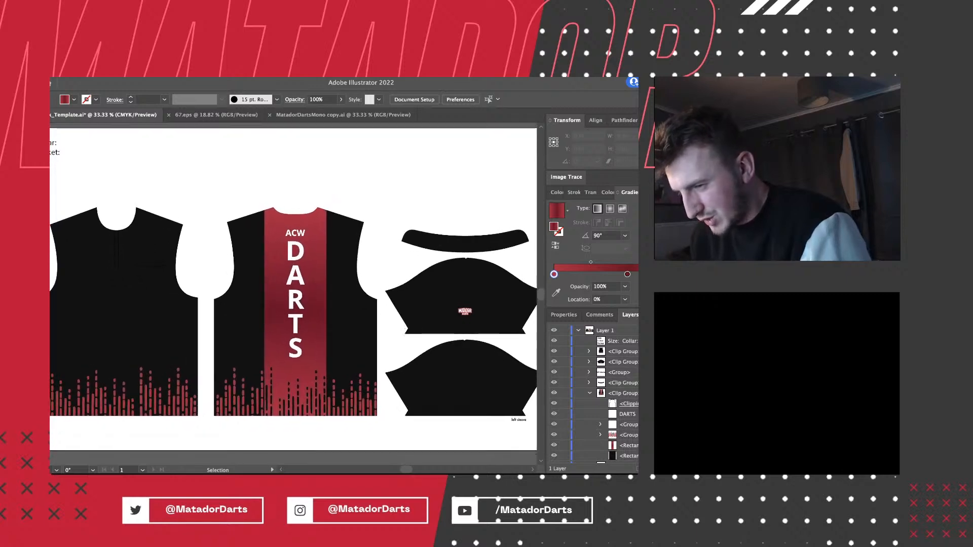
scroll(293, 294, "right", 2)
scroll(293, 294, "down", 1)
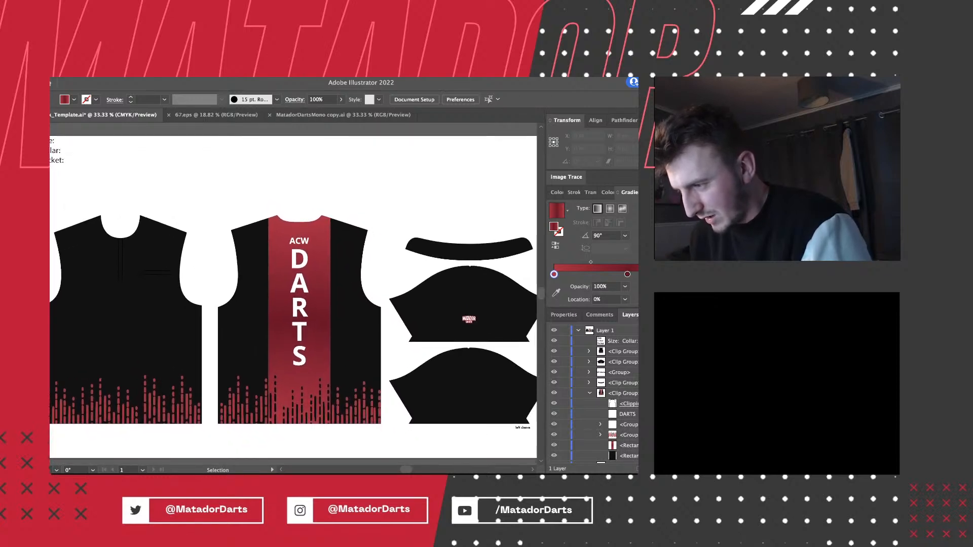
scroll(292, 294, "right", 1)
scroll(293, 294, "down", 1)
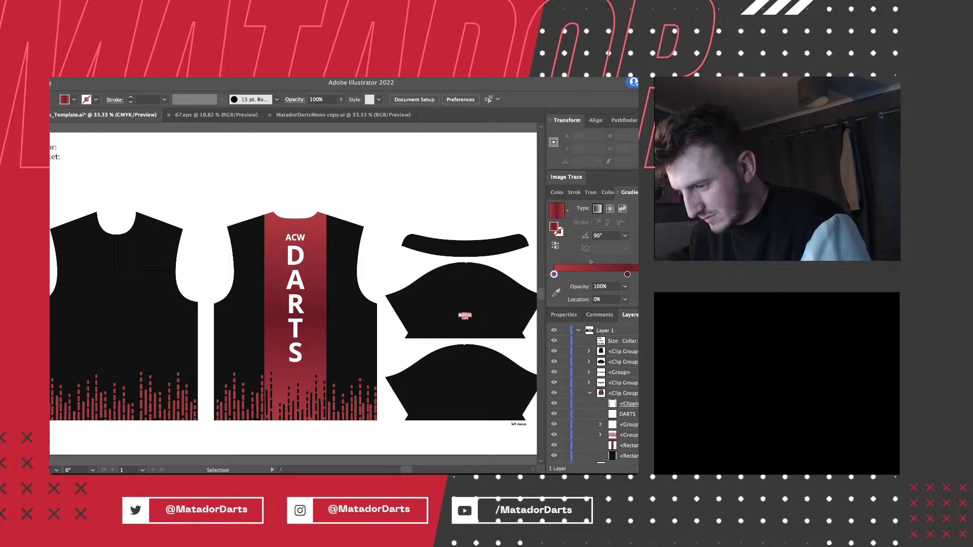
key("super+minus")
key("super+plus")
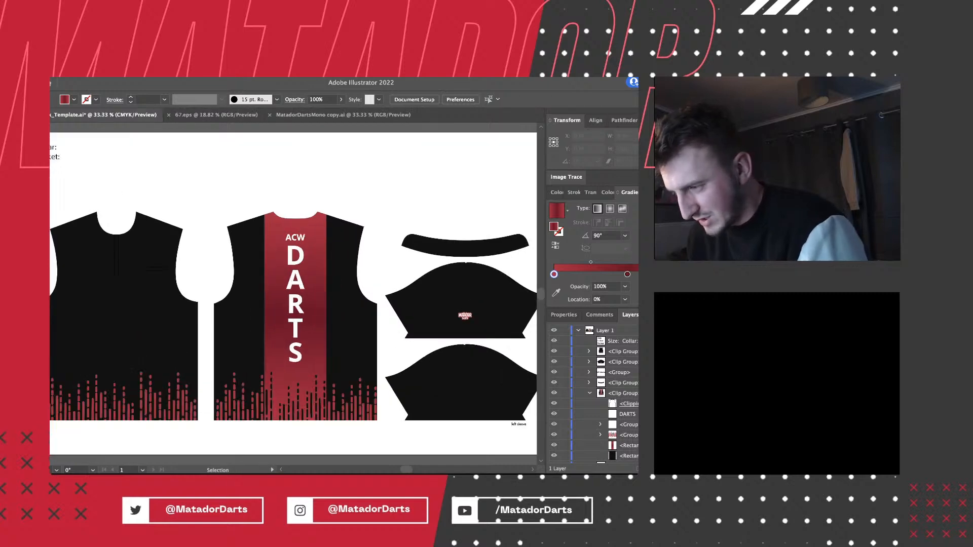
scroll(292, 294, "left", 1)
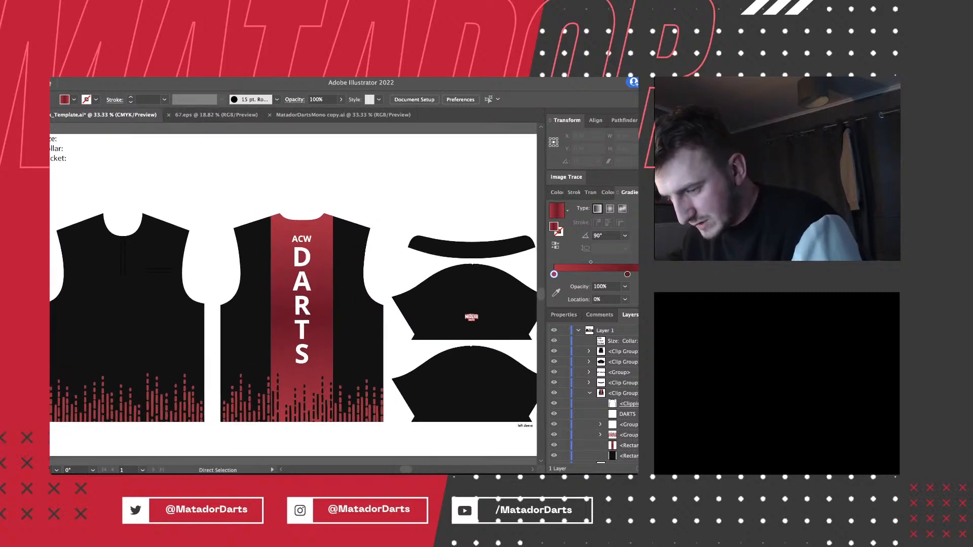
key("super+minus")
scroll(293, 294, "down", 1)
key("super+plus")
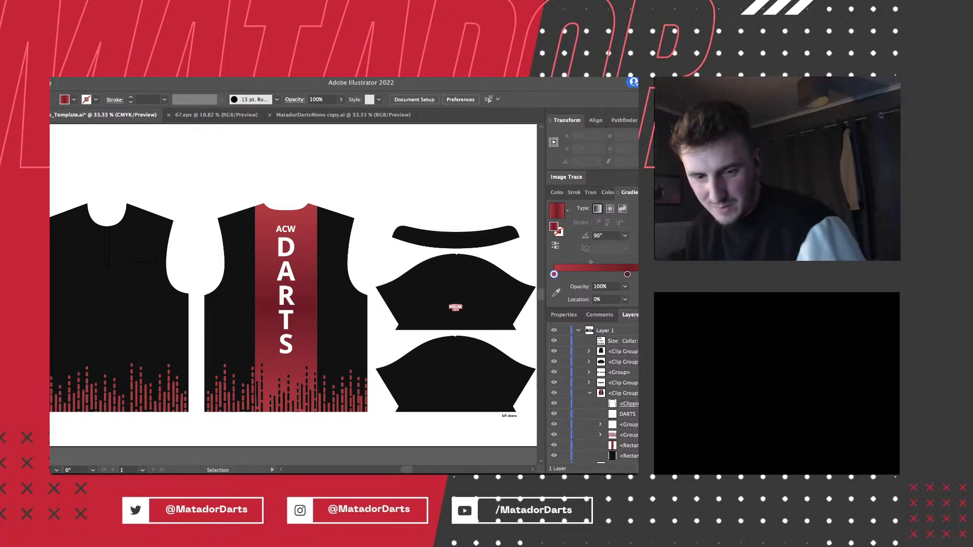
key("super+minus")
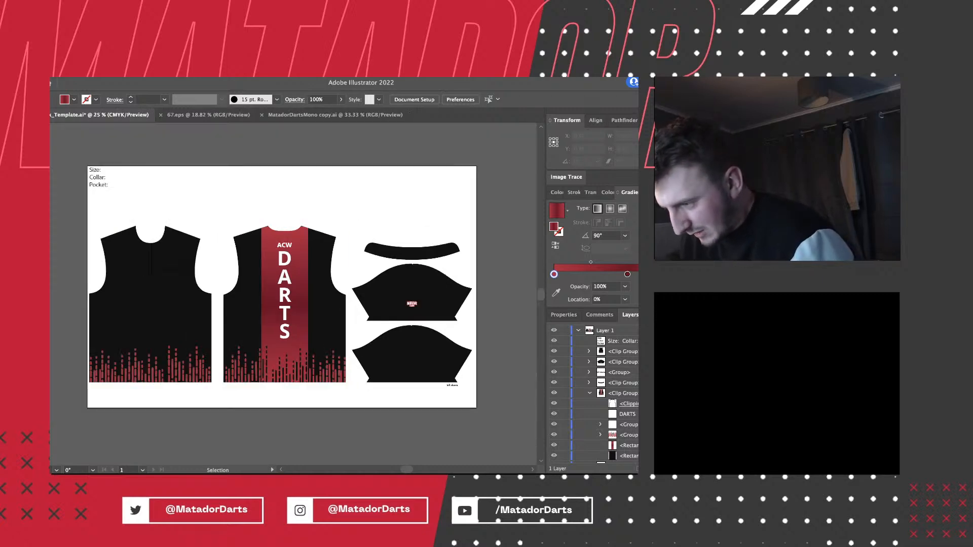
Remove the red start stop from the back stripe's gradient, move the dark red stop to 0%, and set the angle to -90°.
key("a")
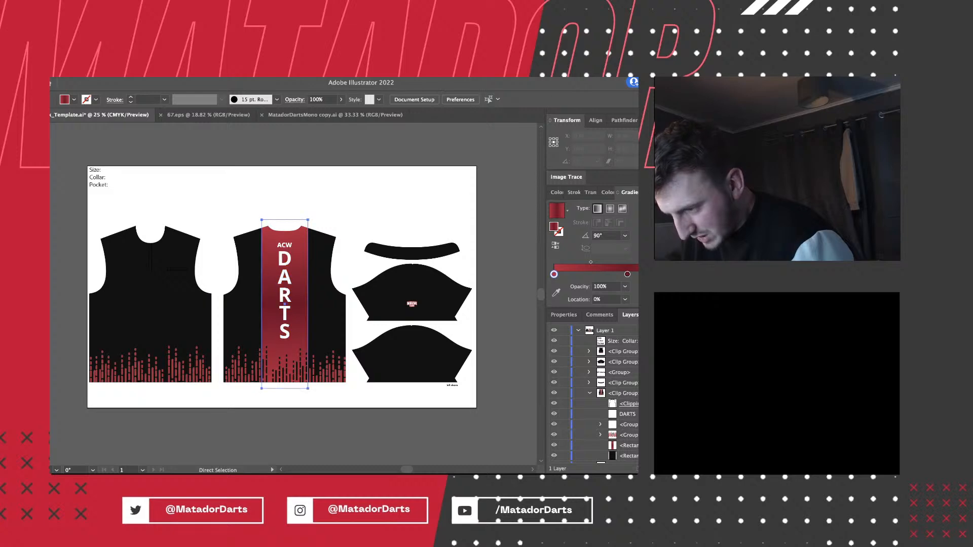
left_click(284, 304)
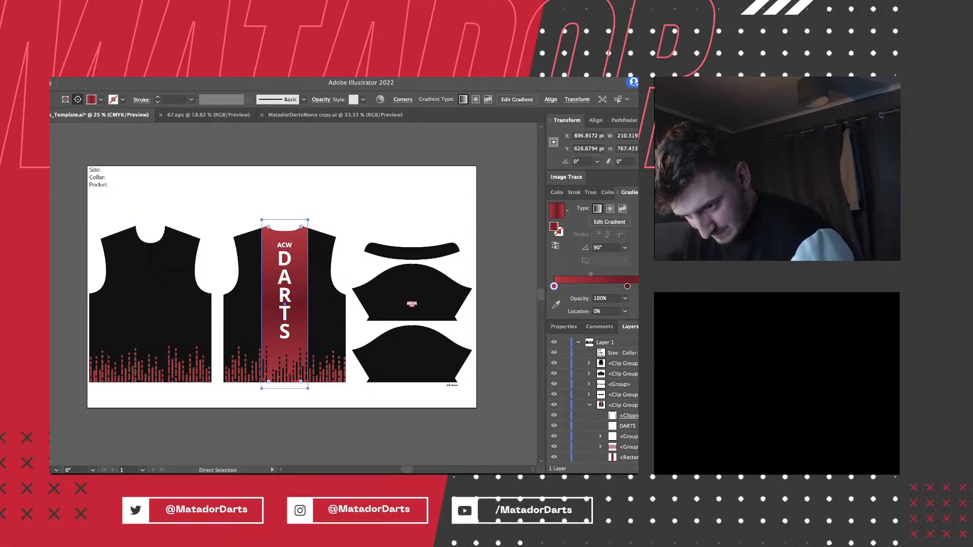
left_click_drag(554, 286, 553, 311)
left_click(627, 286)
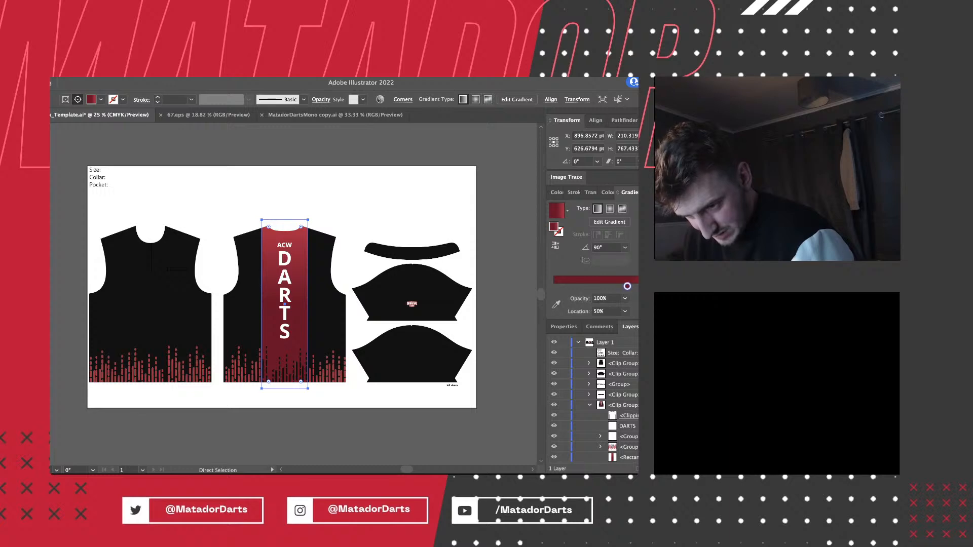
left_click_drag(627, 286, 554, 286)
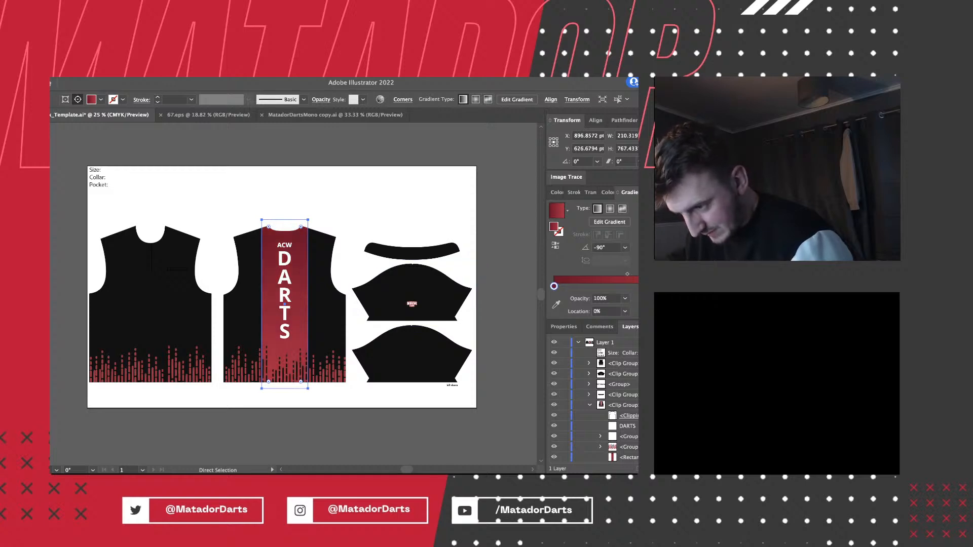
key("super+shift+a")
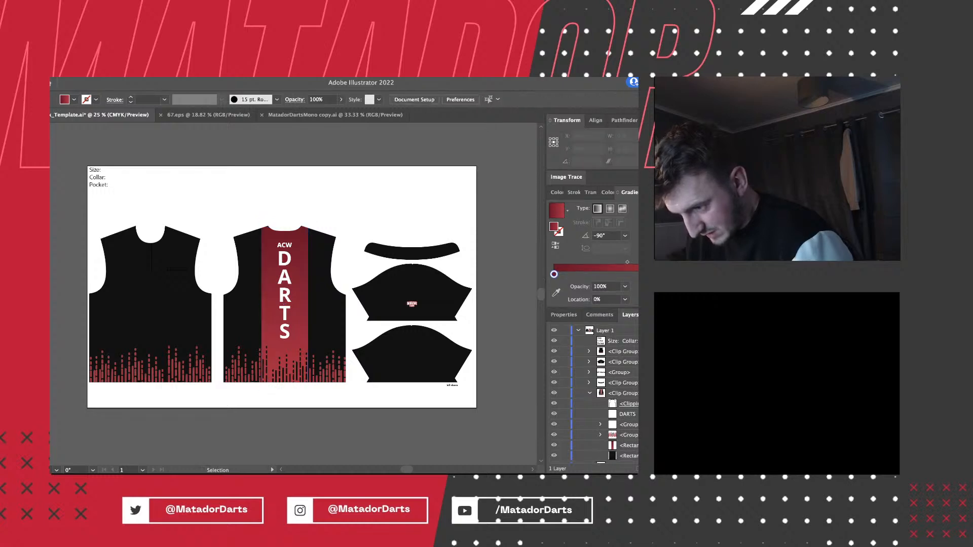
Shift the midpoint of the back stripe's gradient to about 28% and deselect the stripe.
key("super+equal")
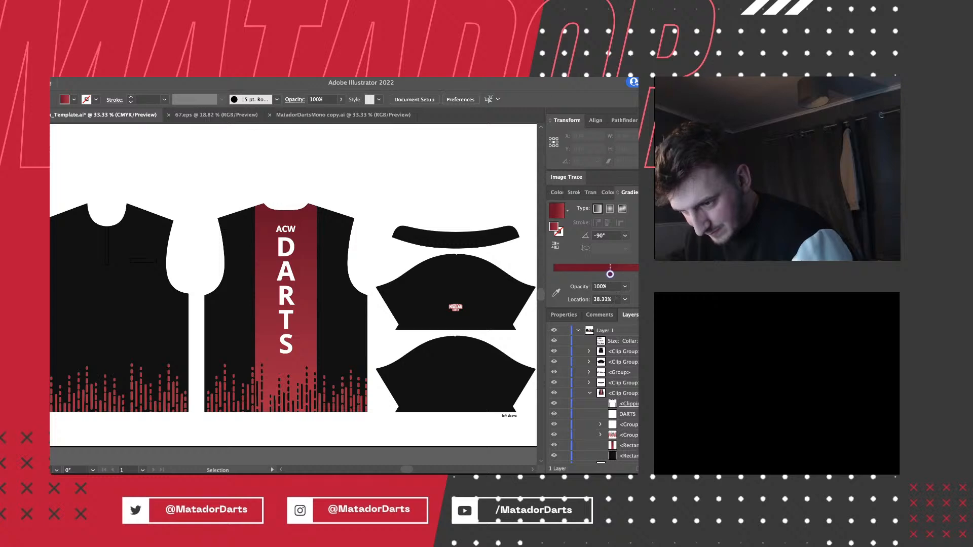
left_click_drag(627, 262, 605, 262)
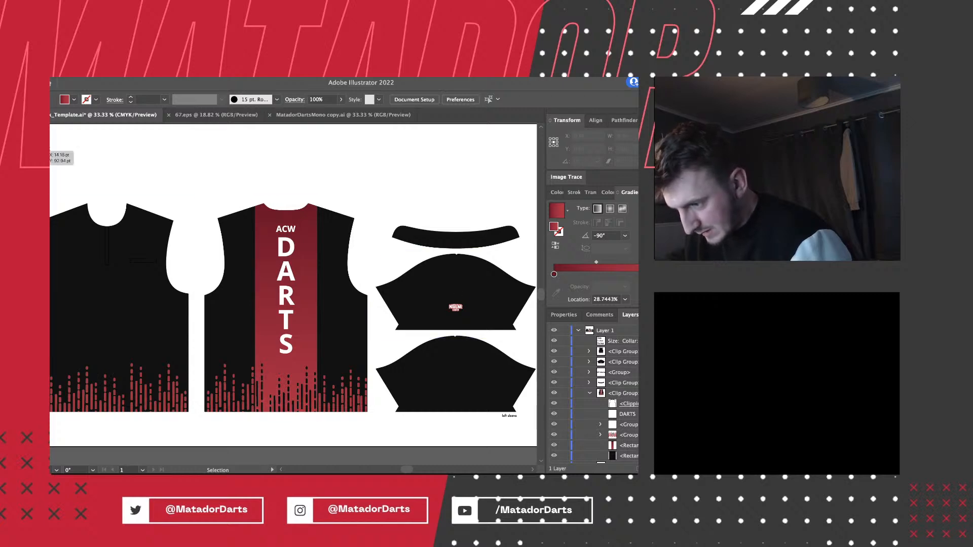
key("a")
left_click(299, 319)
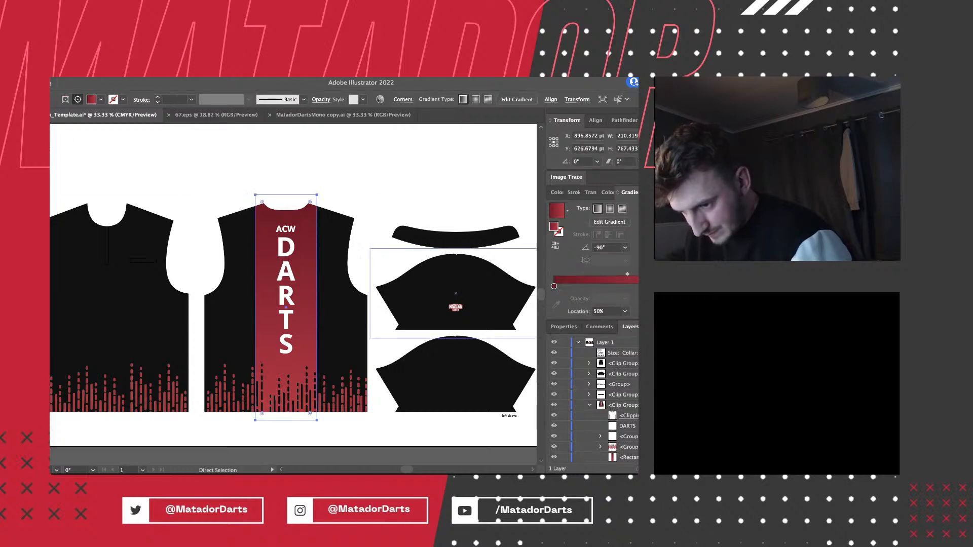
left_click_drag(628, 273, 595, 274)
key("shift+super+a")
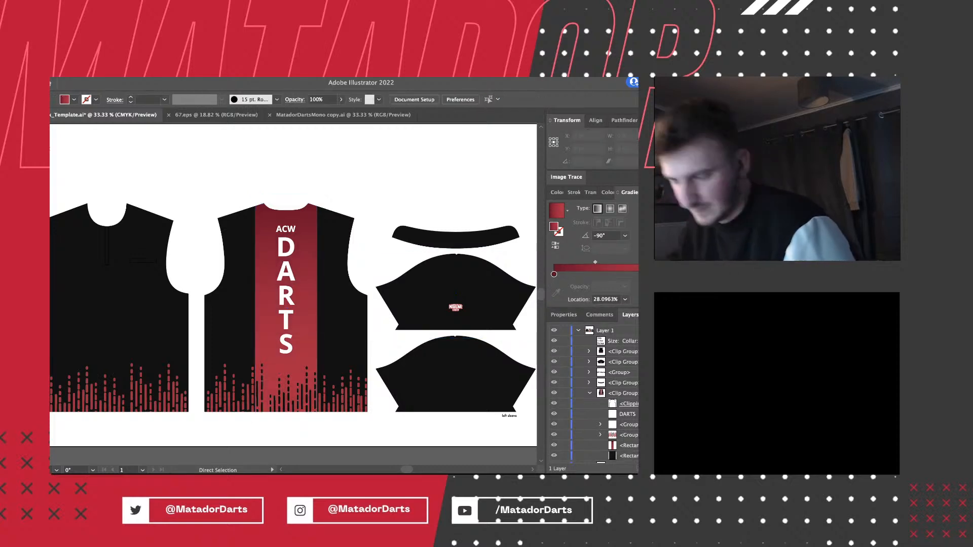
left_click(448, 244)
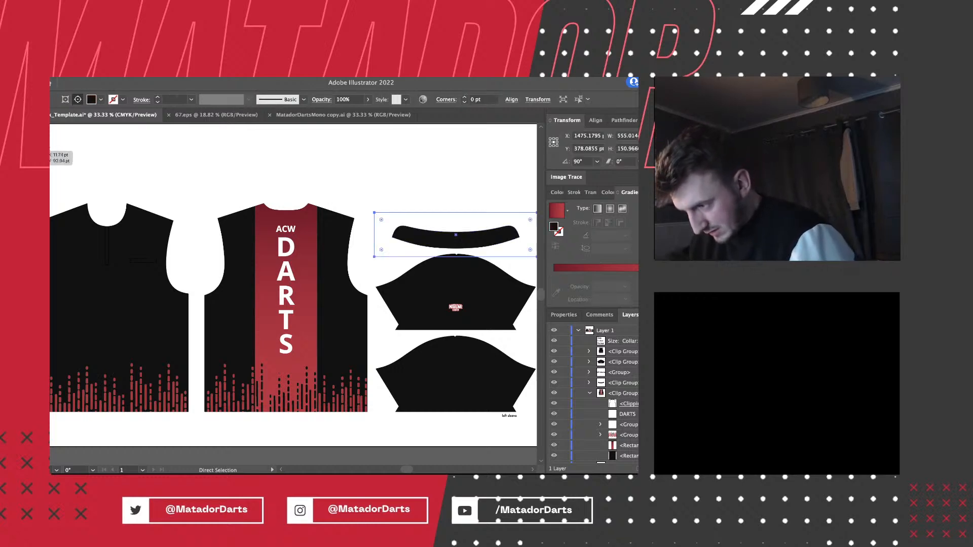
key("i")
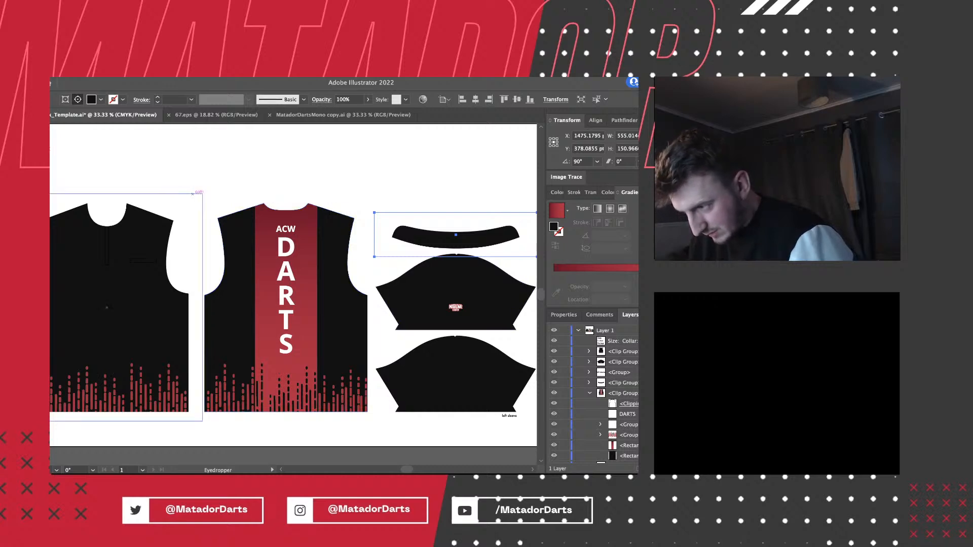
key("a")
left_click(269, 284)
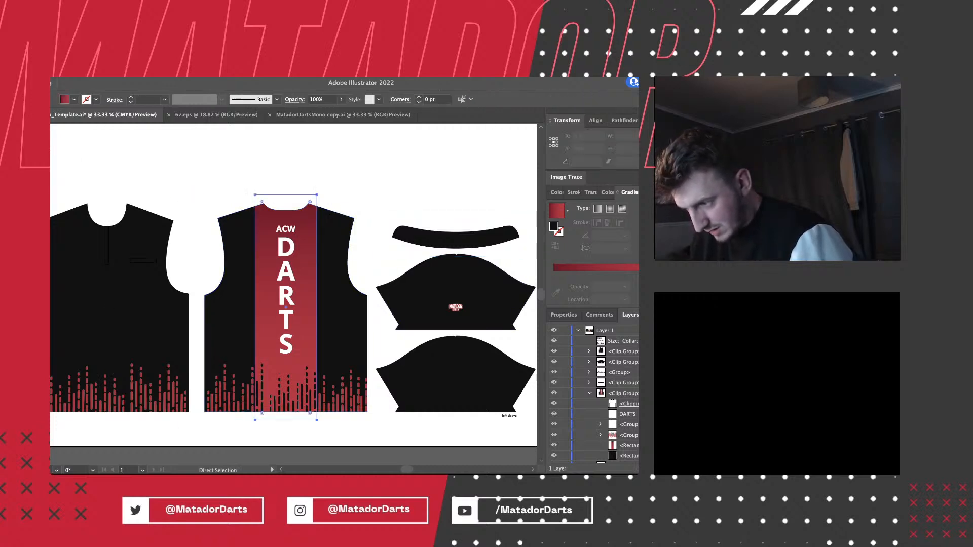
left_click(554, 286)
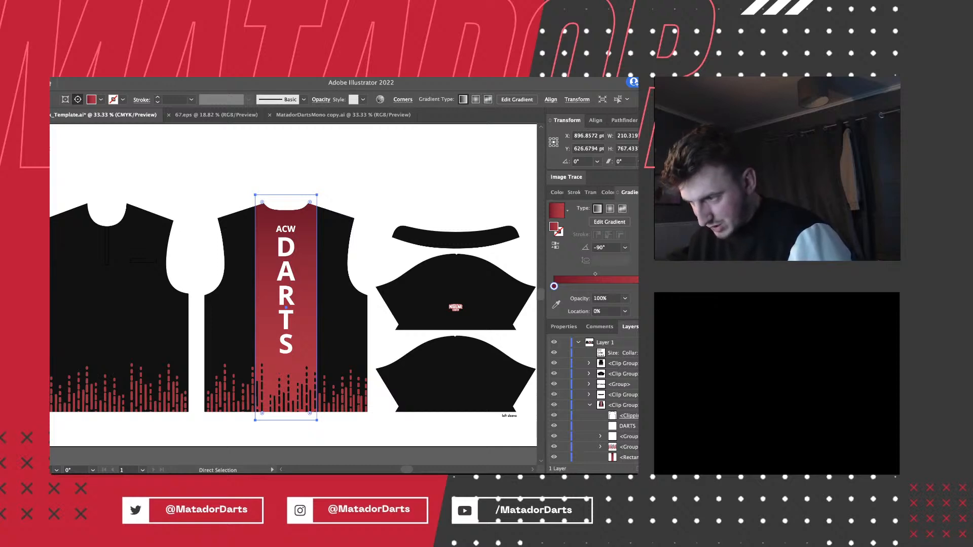
left_click(303, 427)
Try to sample the back stripe's fill onto the collar with the Eyedropper, undo the attempt, and deselect the collar.
left_click(456, 238)
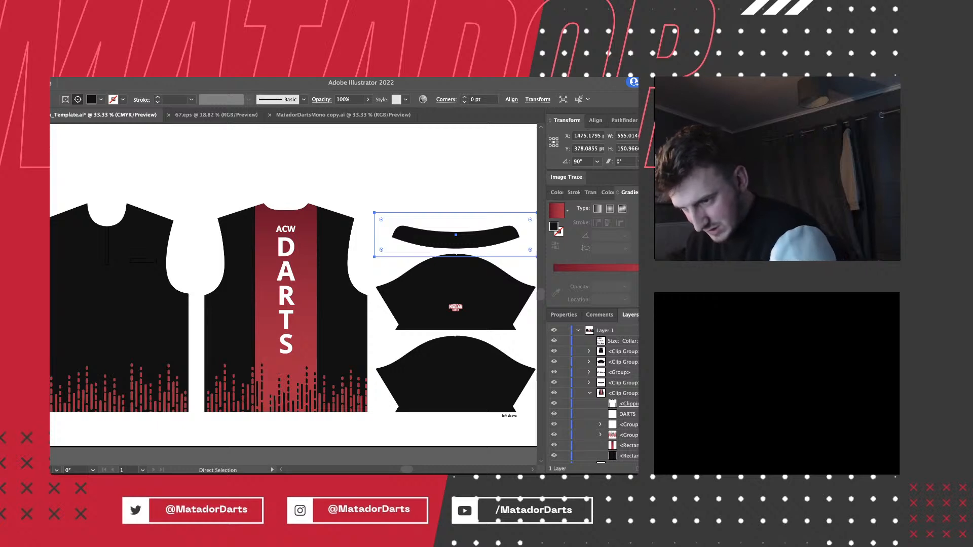
key("Return")
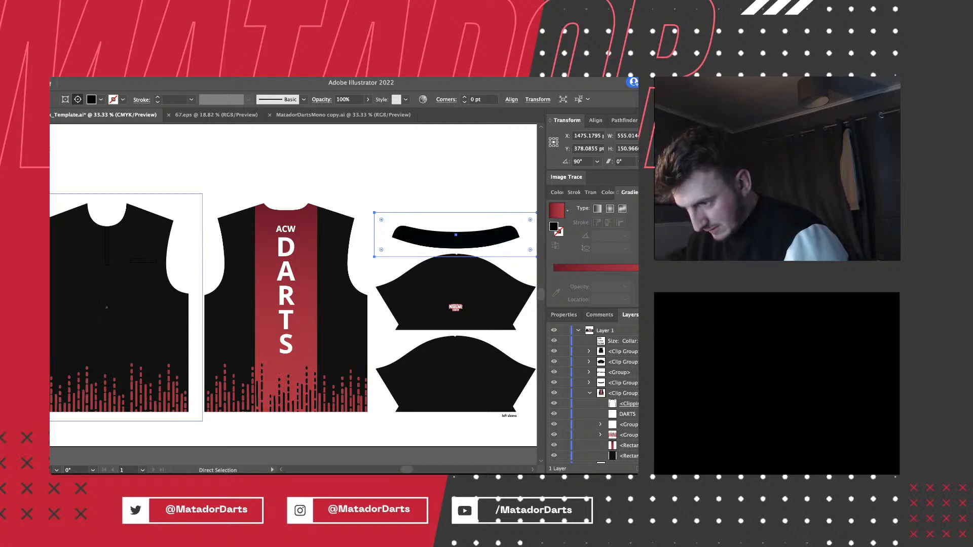
key("i")
key("x")
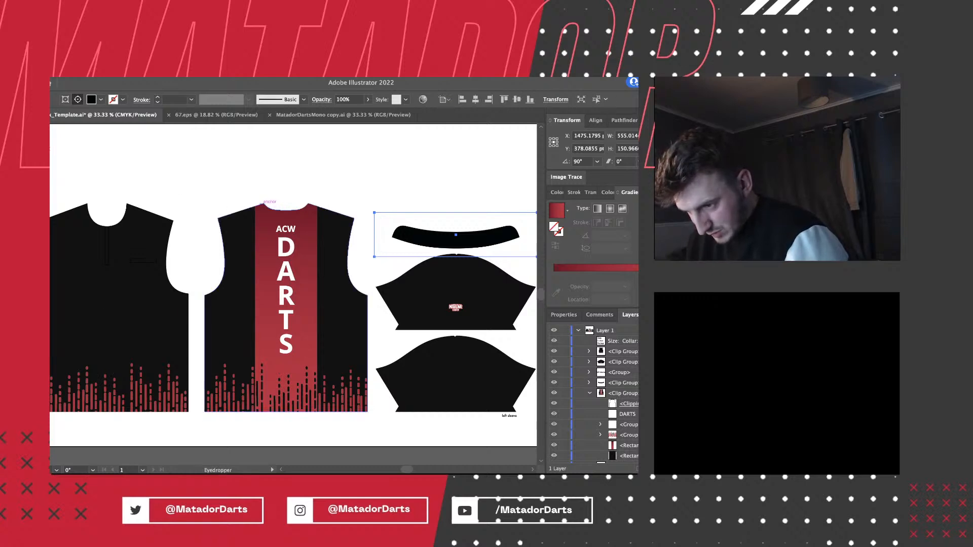
left_click(260, 204)
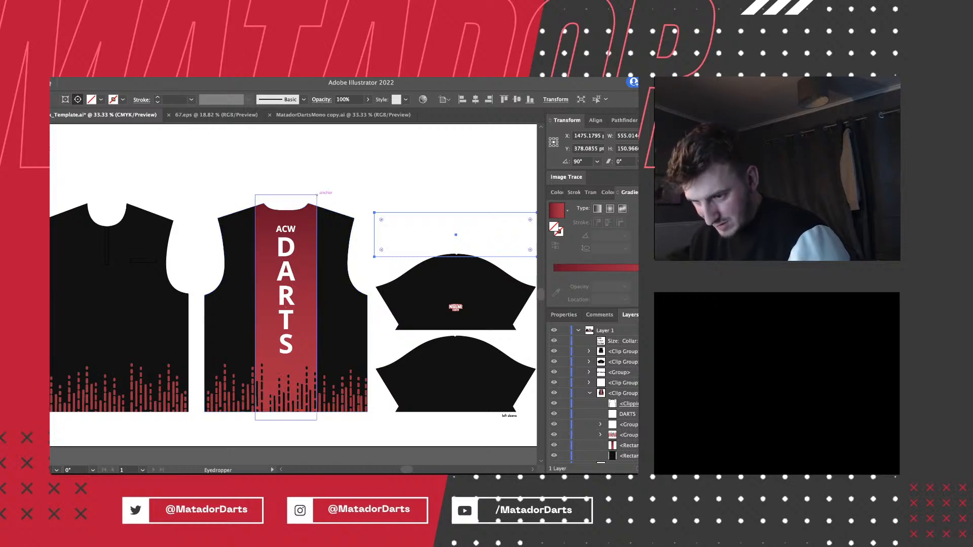
key("super+z")
key("a")
key("super+shift+a")
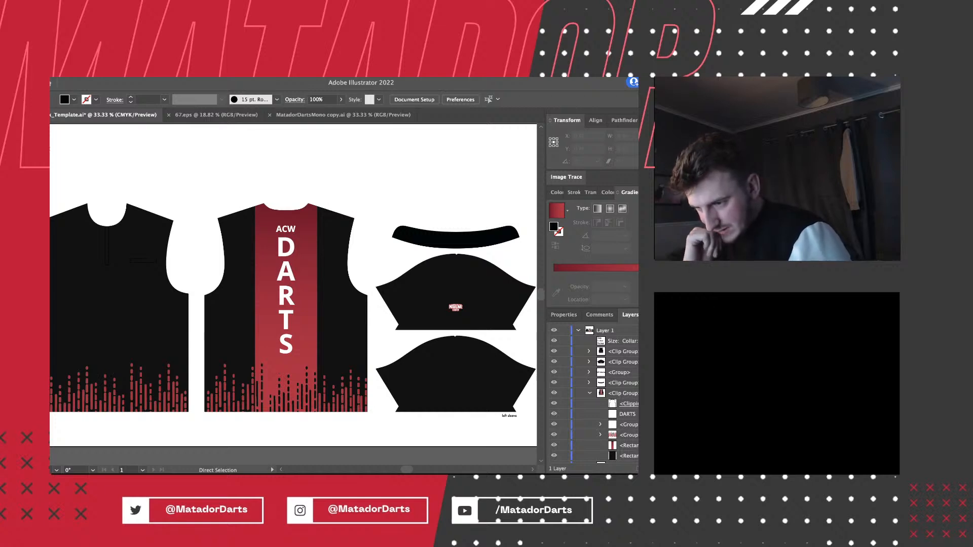
Apply the back stripe's gradient to the collar with the Eyedropper and copy its dark red start stop to 100%.
left_click(409, 242)
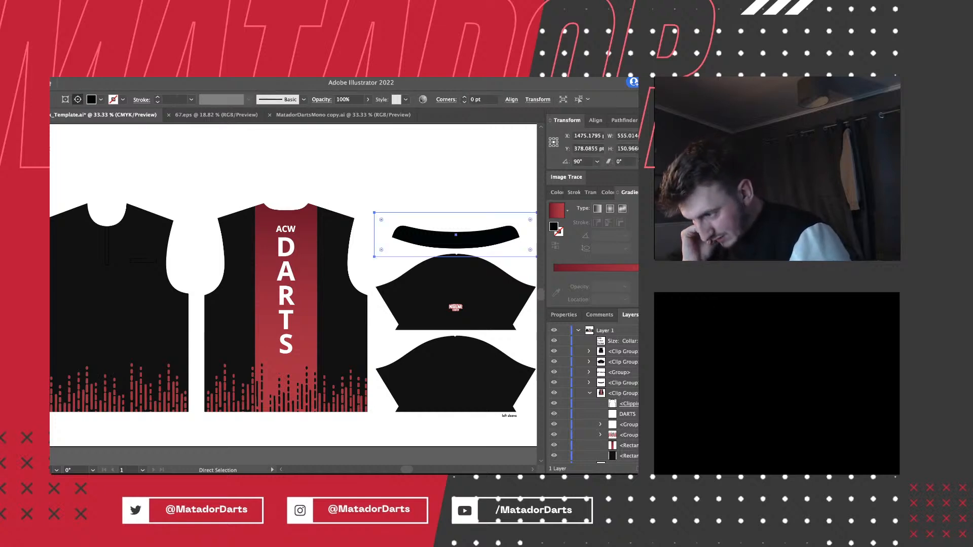
key("i")
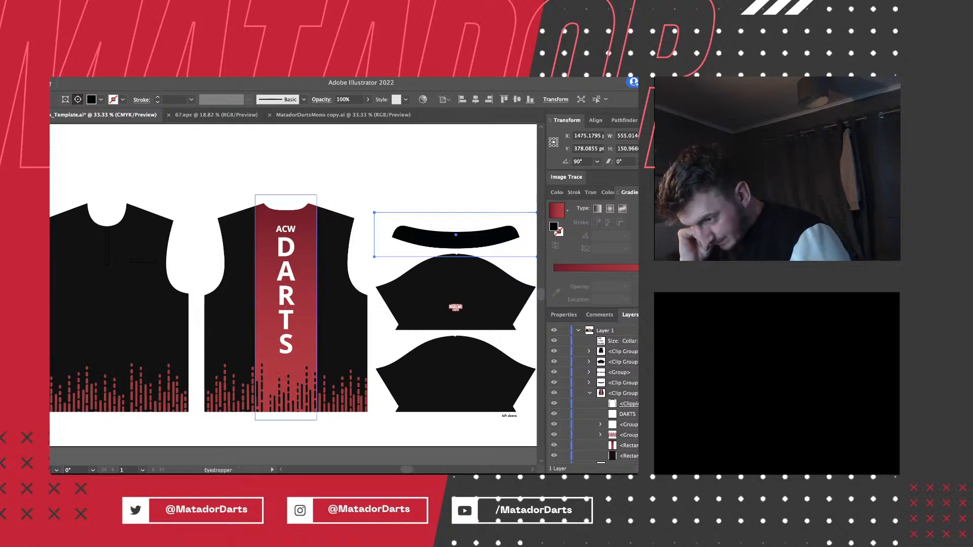
left_click(286, 307)
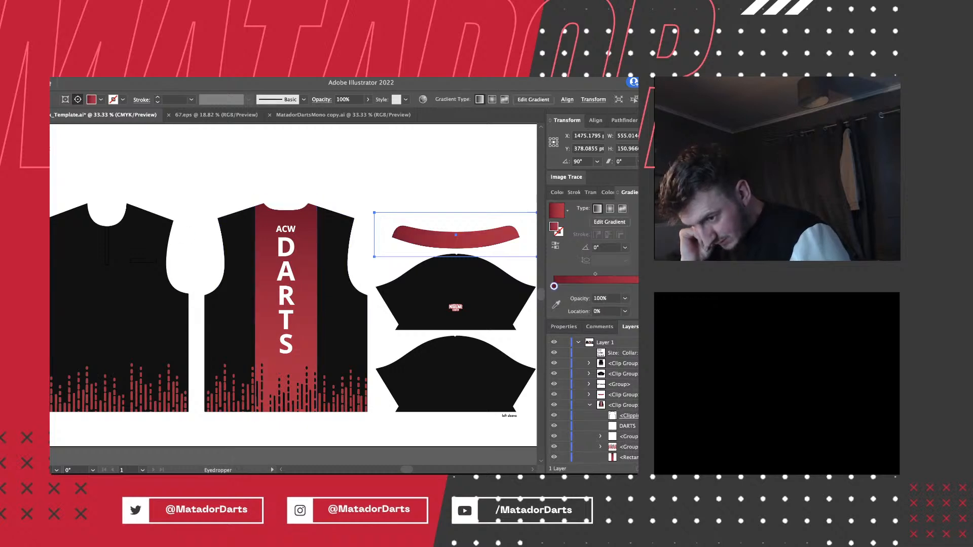
left_click_drag(554, 286, 638, 286)
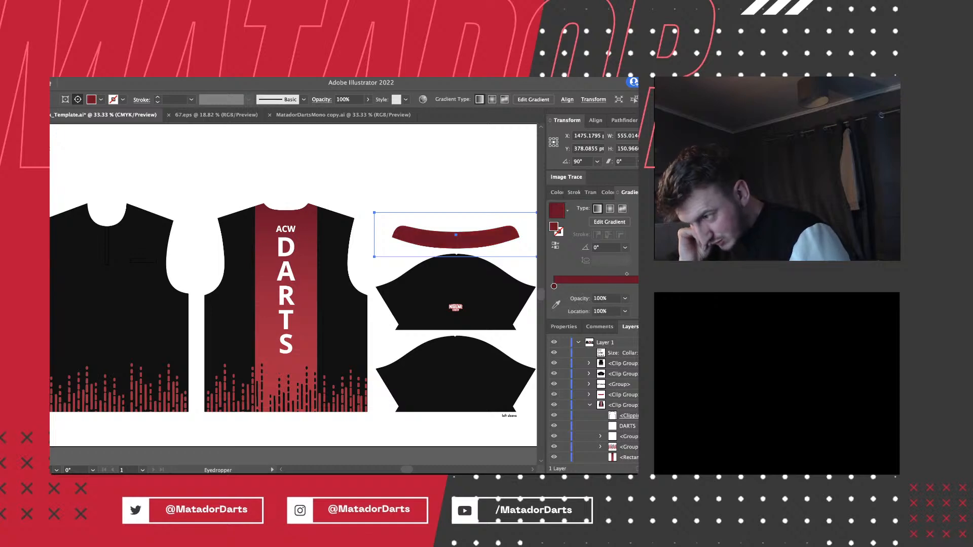
key("a")
left_click(53, 141)
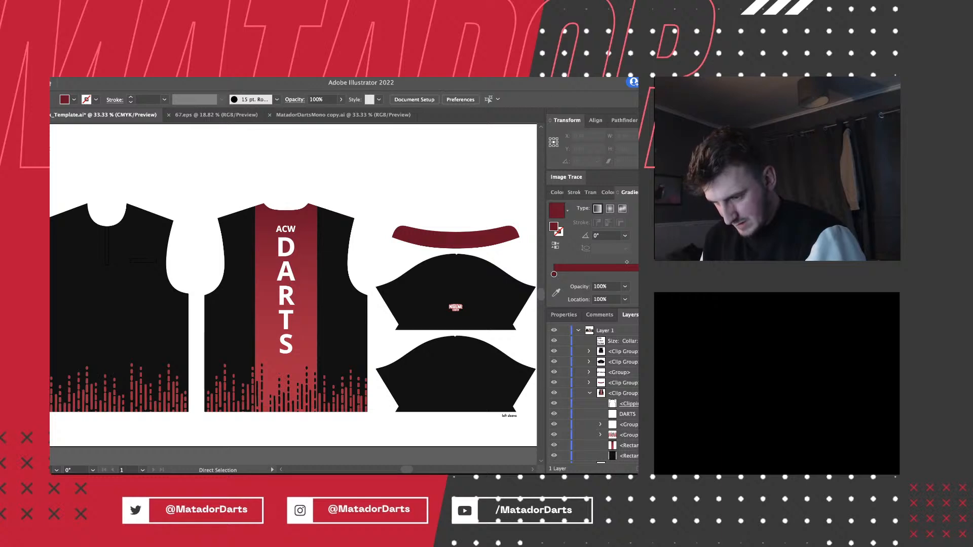
key("ctrl+minus")
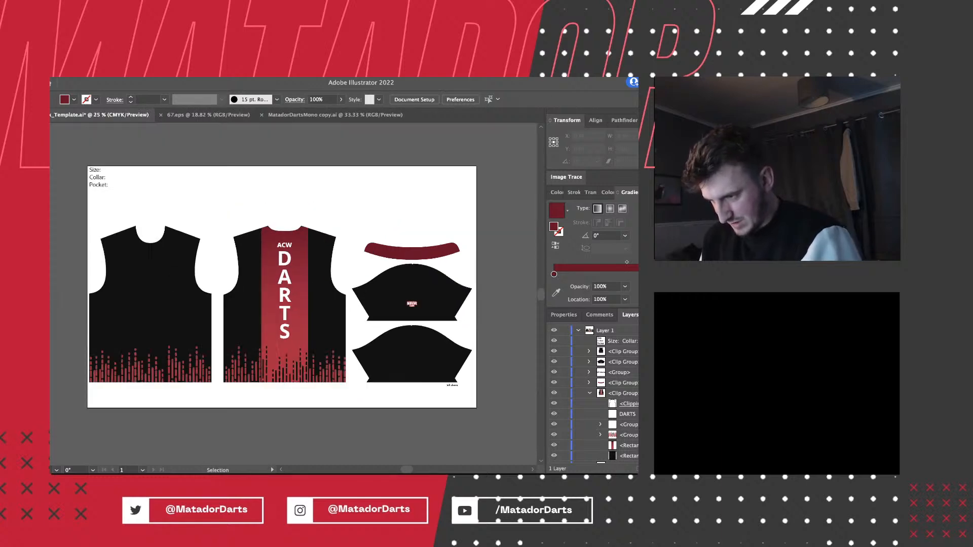
key("ctrl+plus")
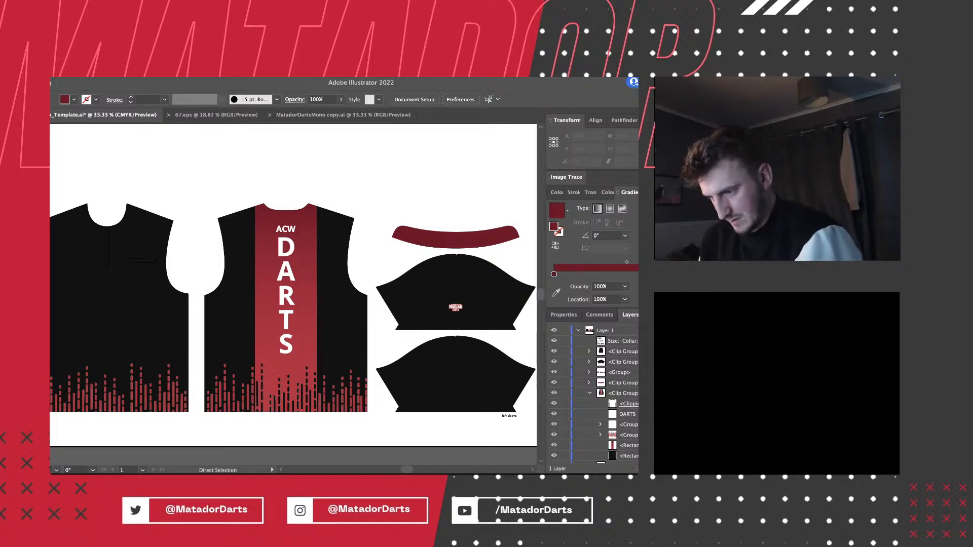
scroll(293, 286, "left", 1)
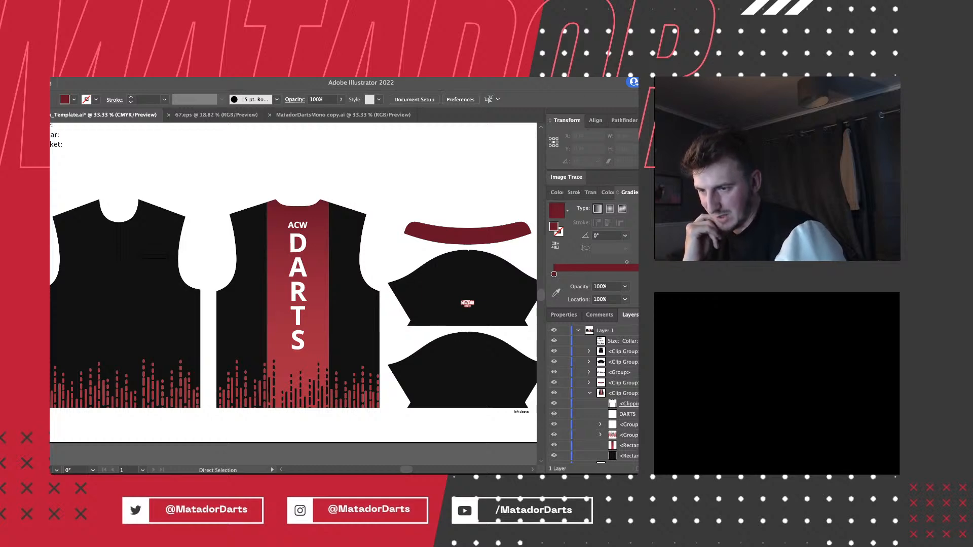
scroll(293, 286, "up", 1)
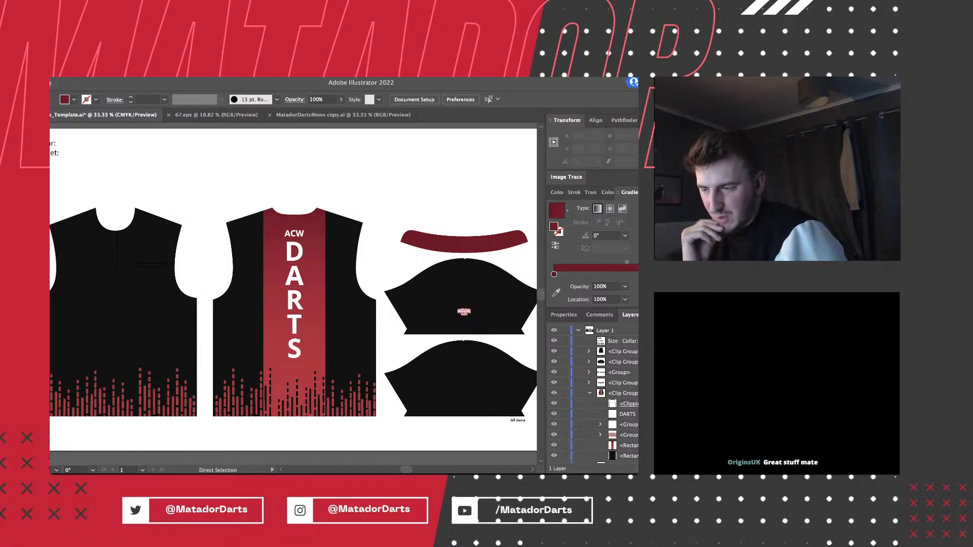
scroll(292, 290, "left", 2)
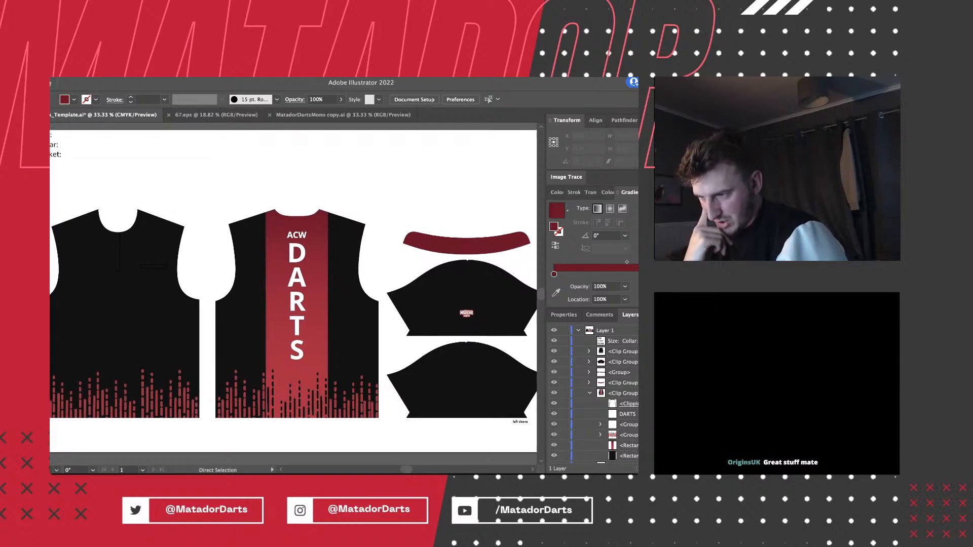
scroll(293, 290, "up", 1)
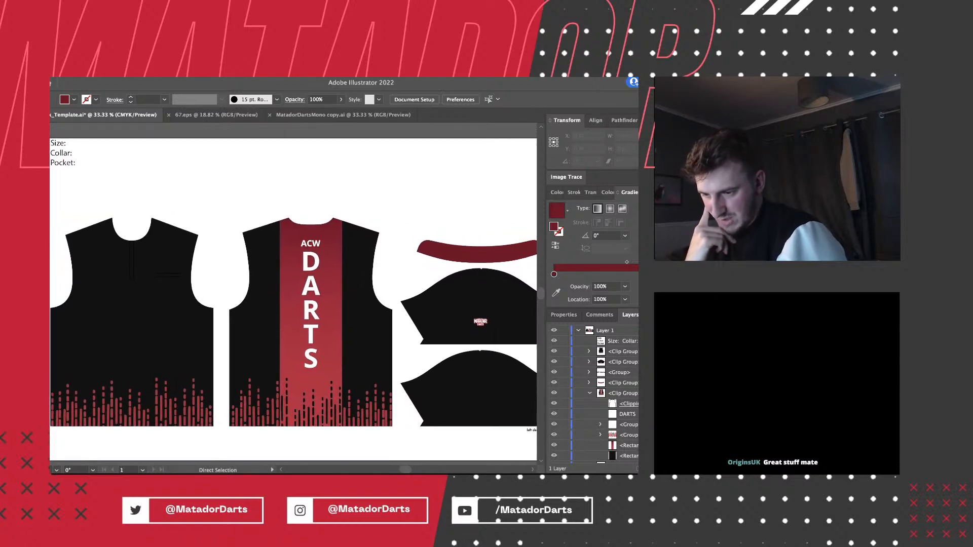